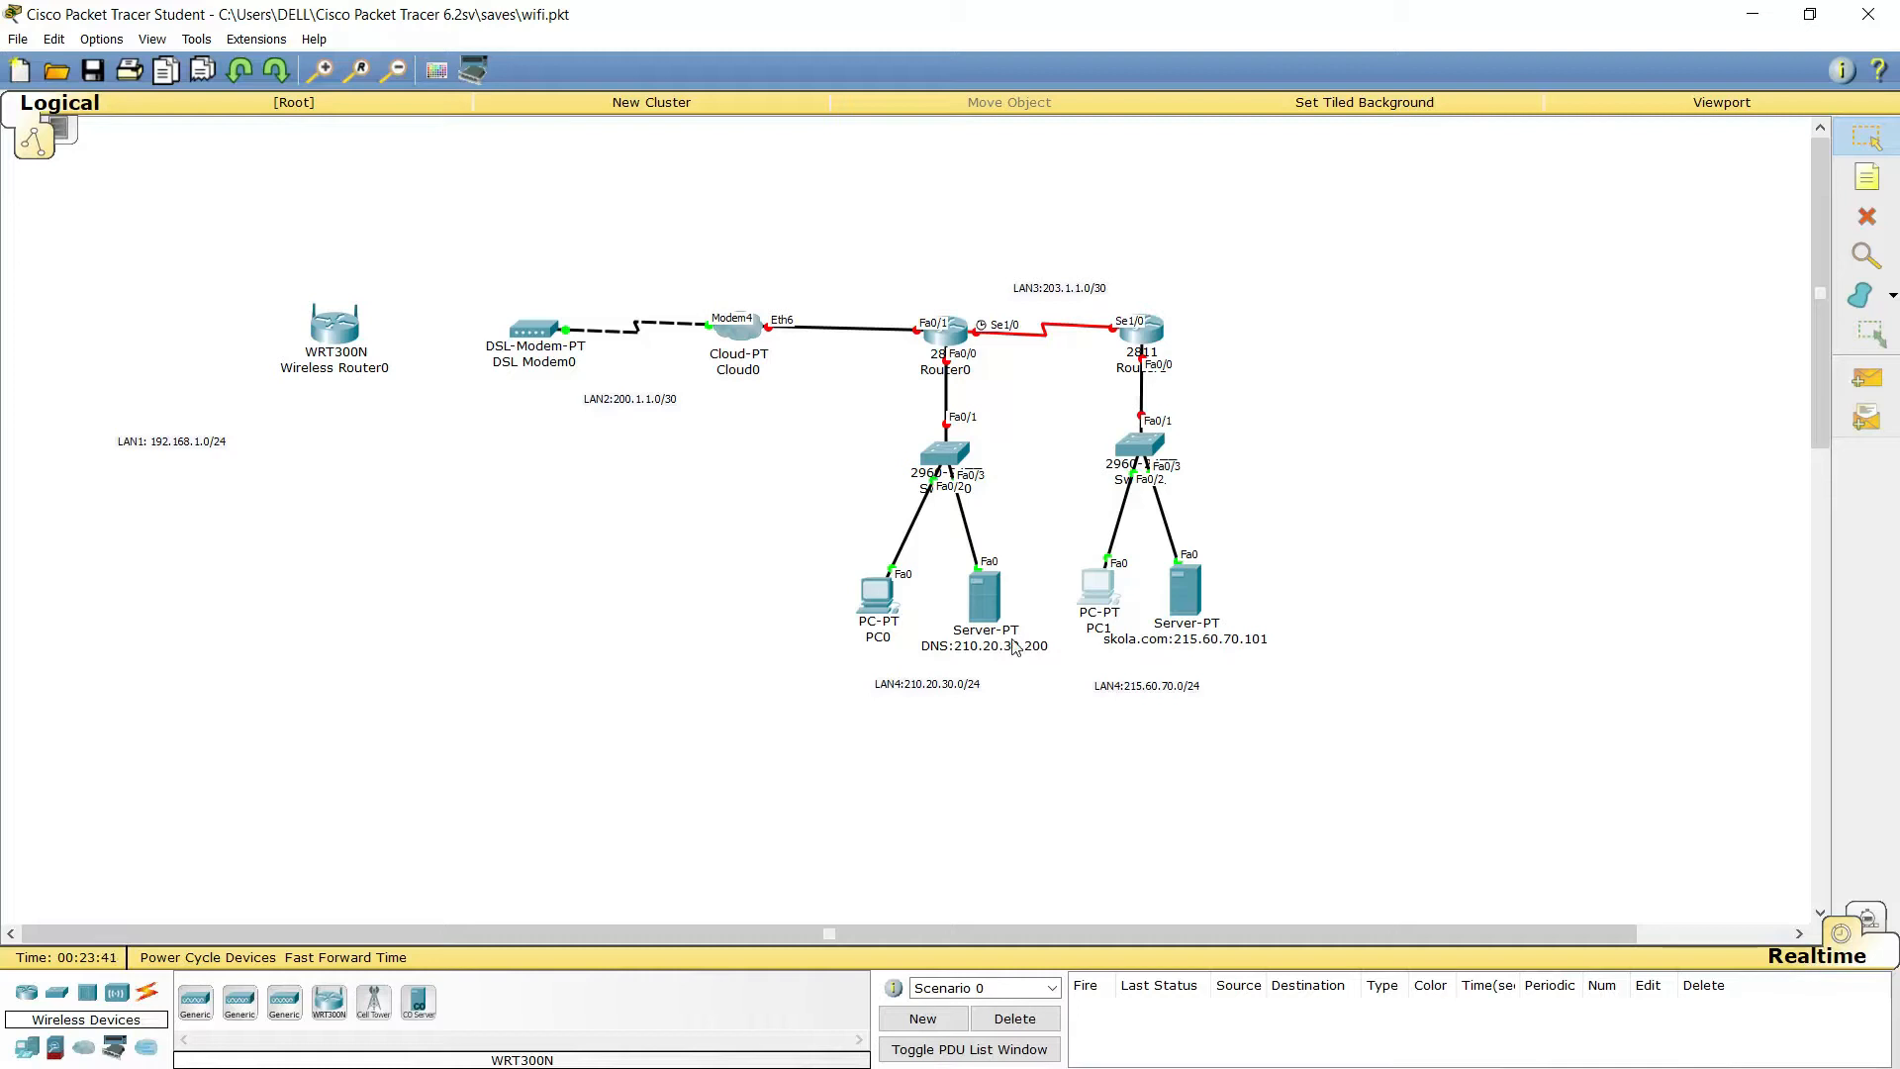
# Run a copper straight-through cable from the WRT300N Internet port to a DSL Modem0 port
pyautogui.moveTo(1205, 647)
pyautogui.click(147, 991)
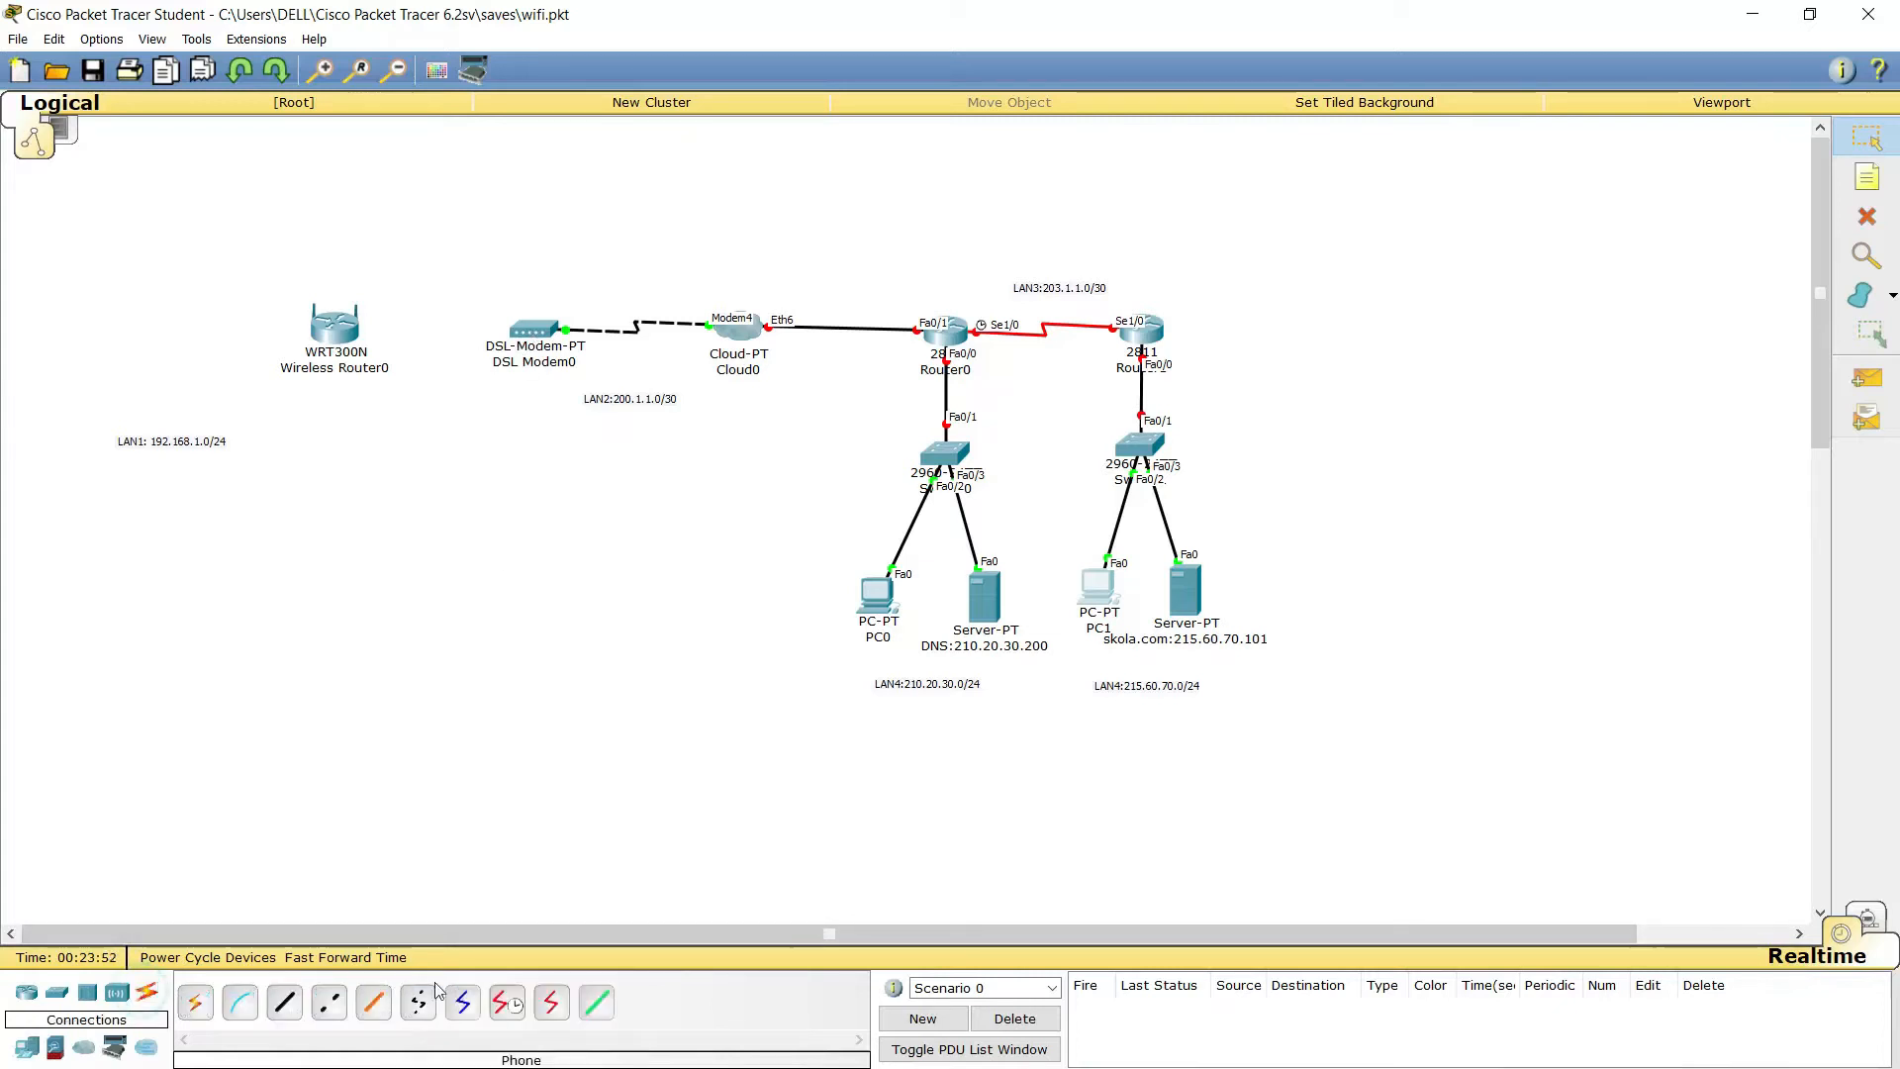
pyautogui.click(289, 1009)
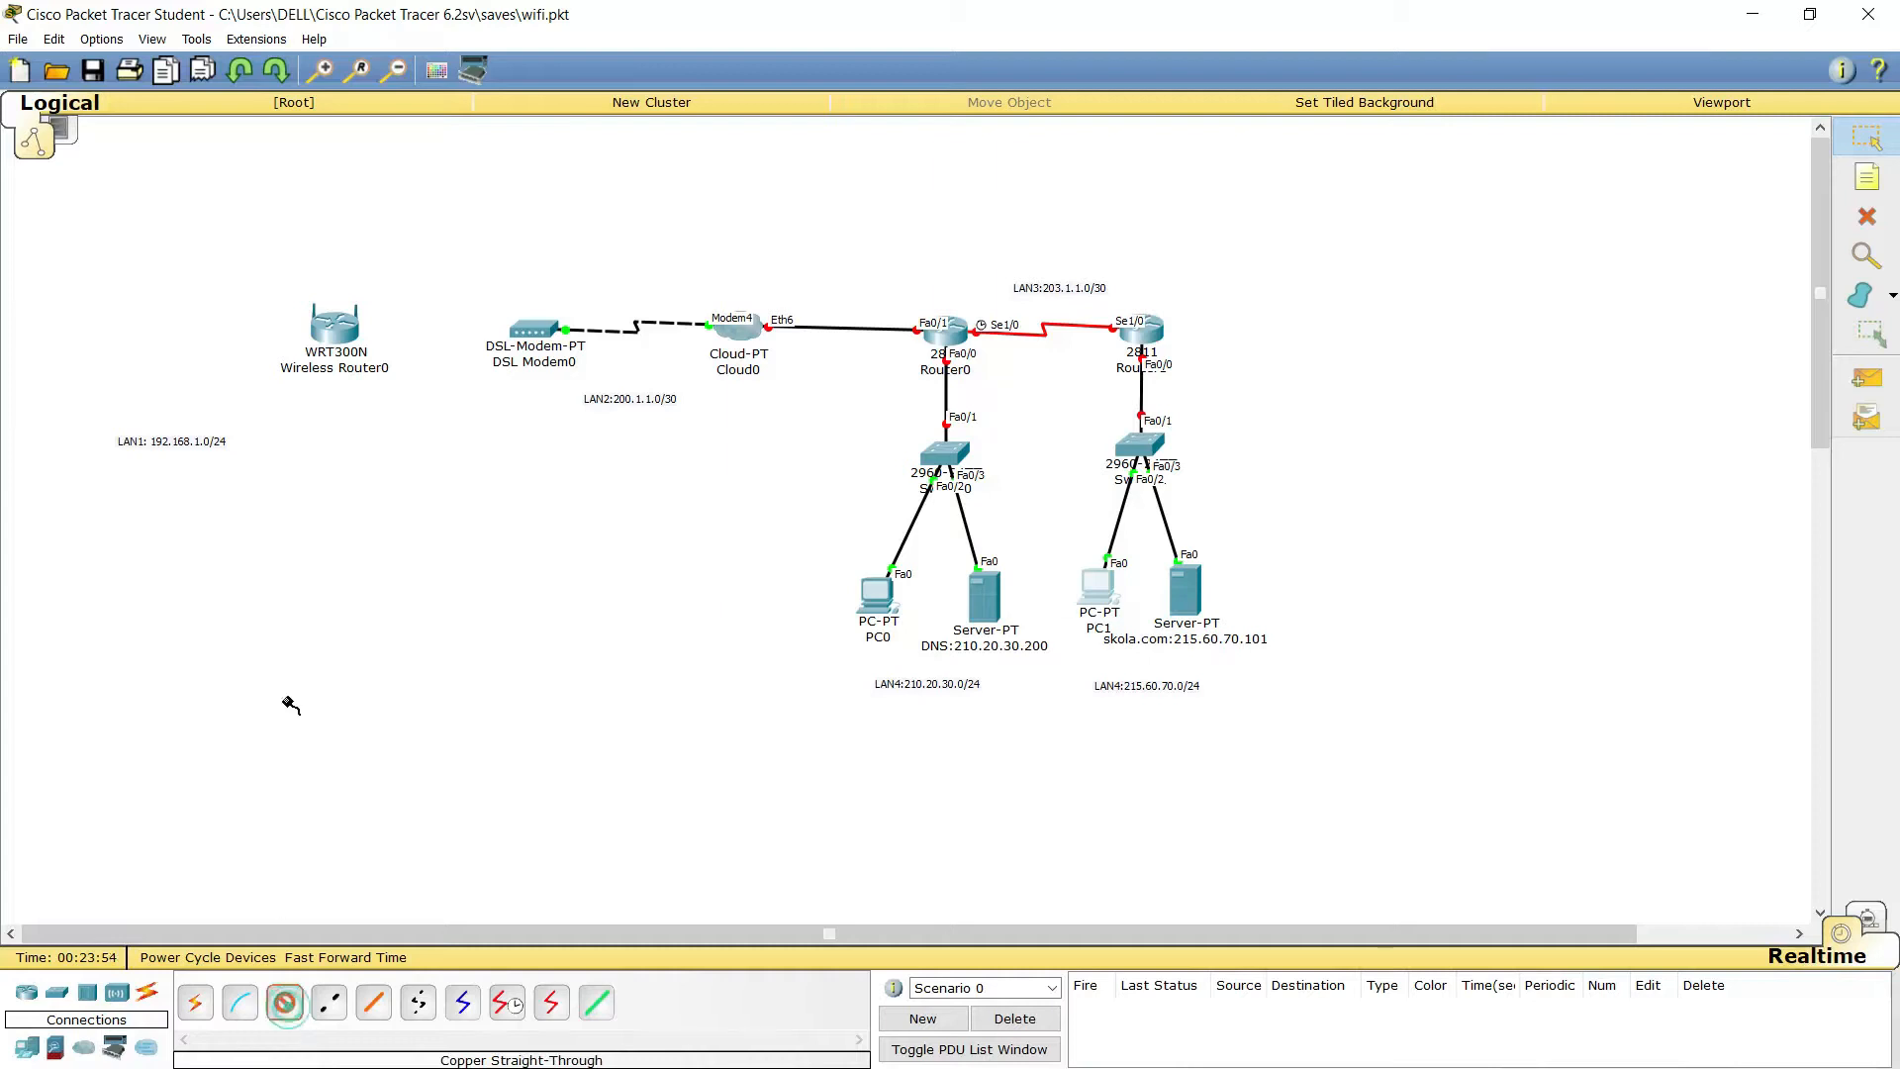
pyautogui.click(340, 325)
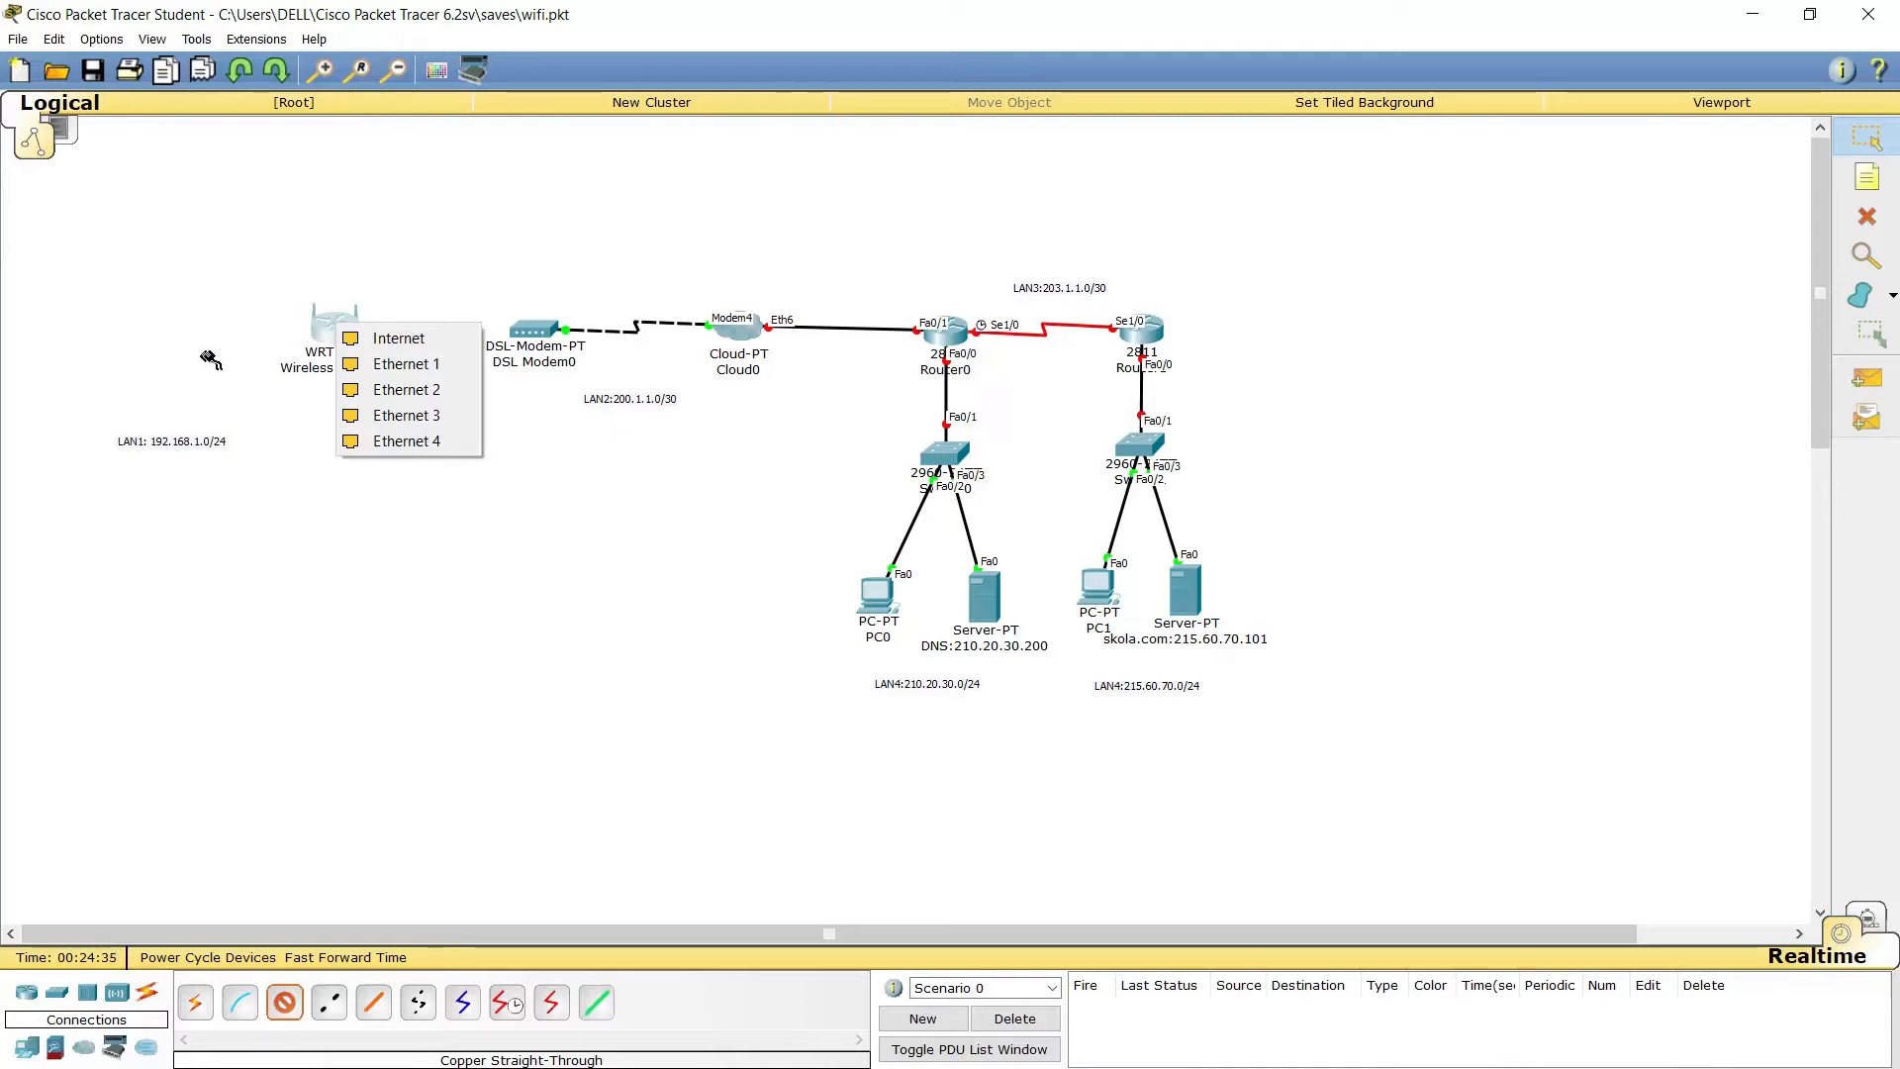
pyautogui.click(361, 341)
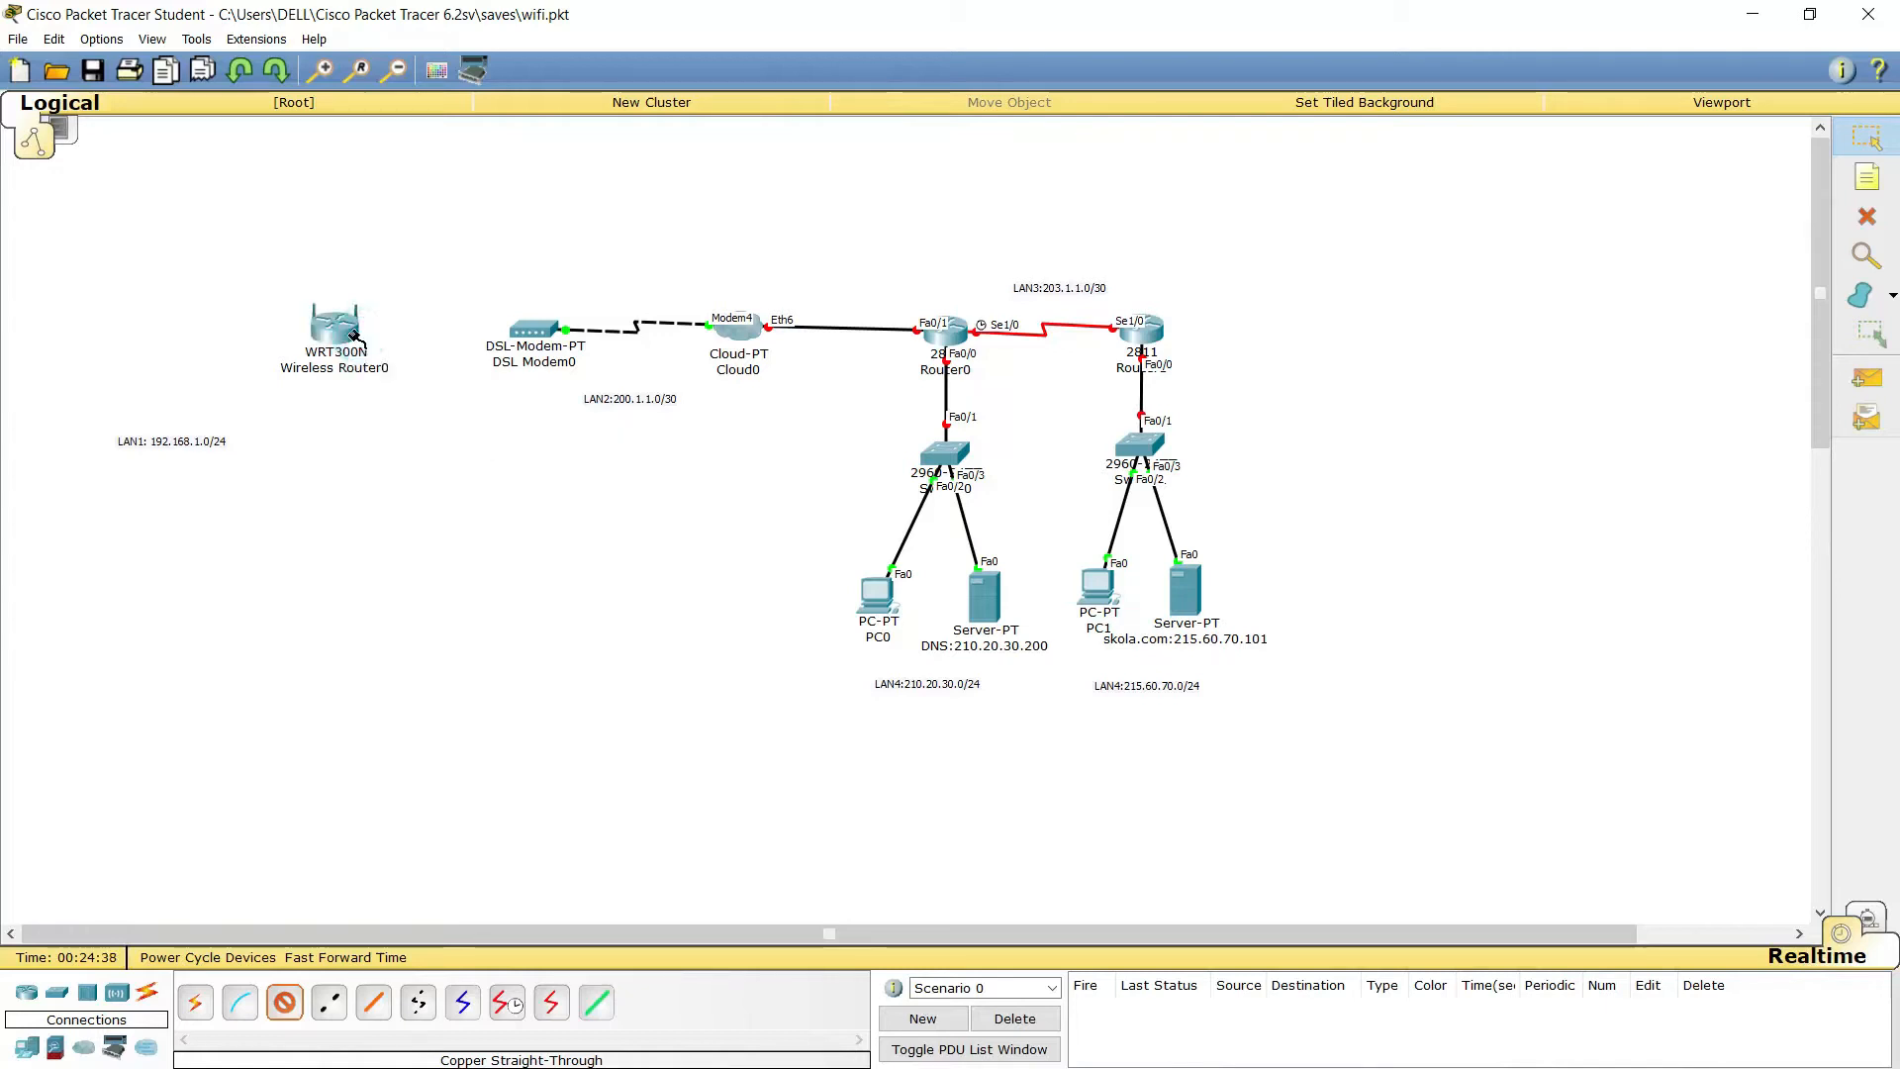
pyautogui.click(553, 335)
pyautogui.click(575, 335)
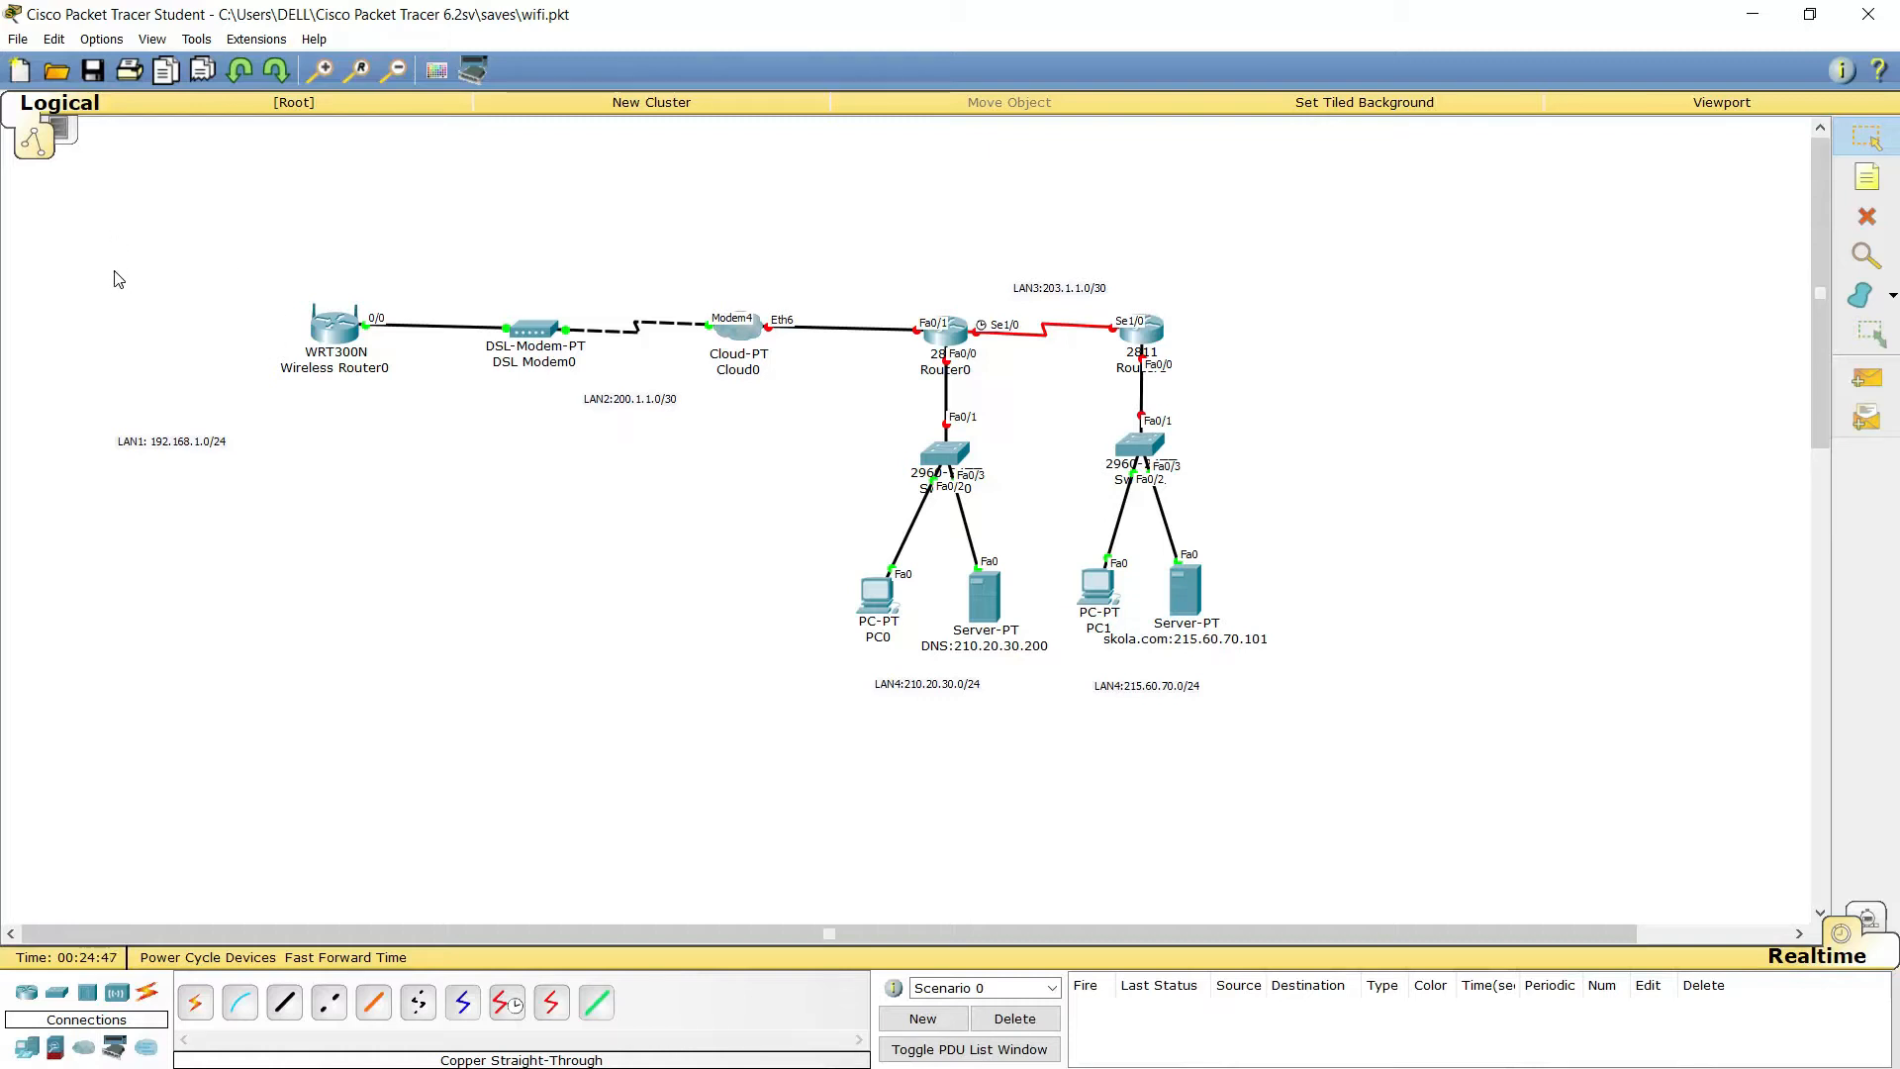
# Place two generic PCs, PC2 and PC3, at the upper left of the workspace
pyautogui.click(28, 1049)
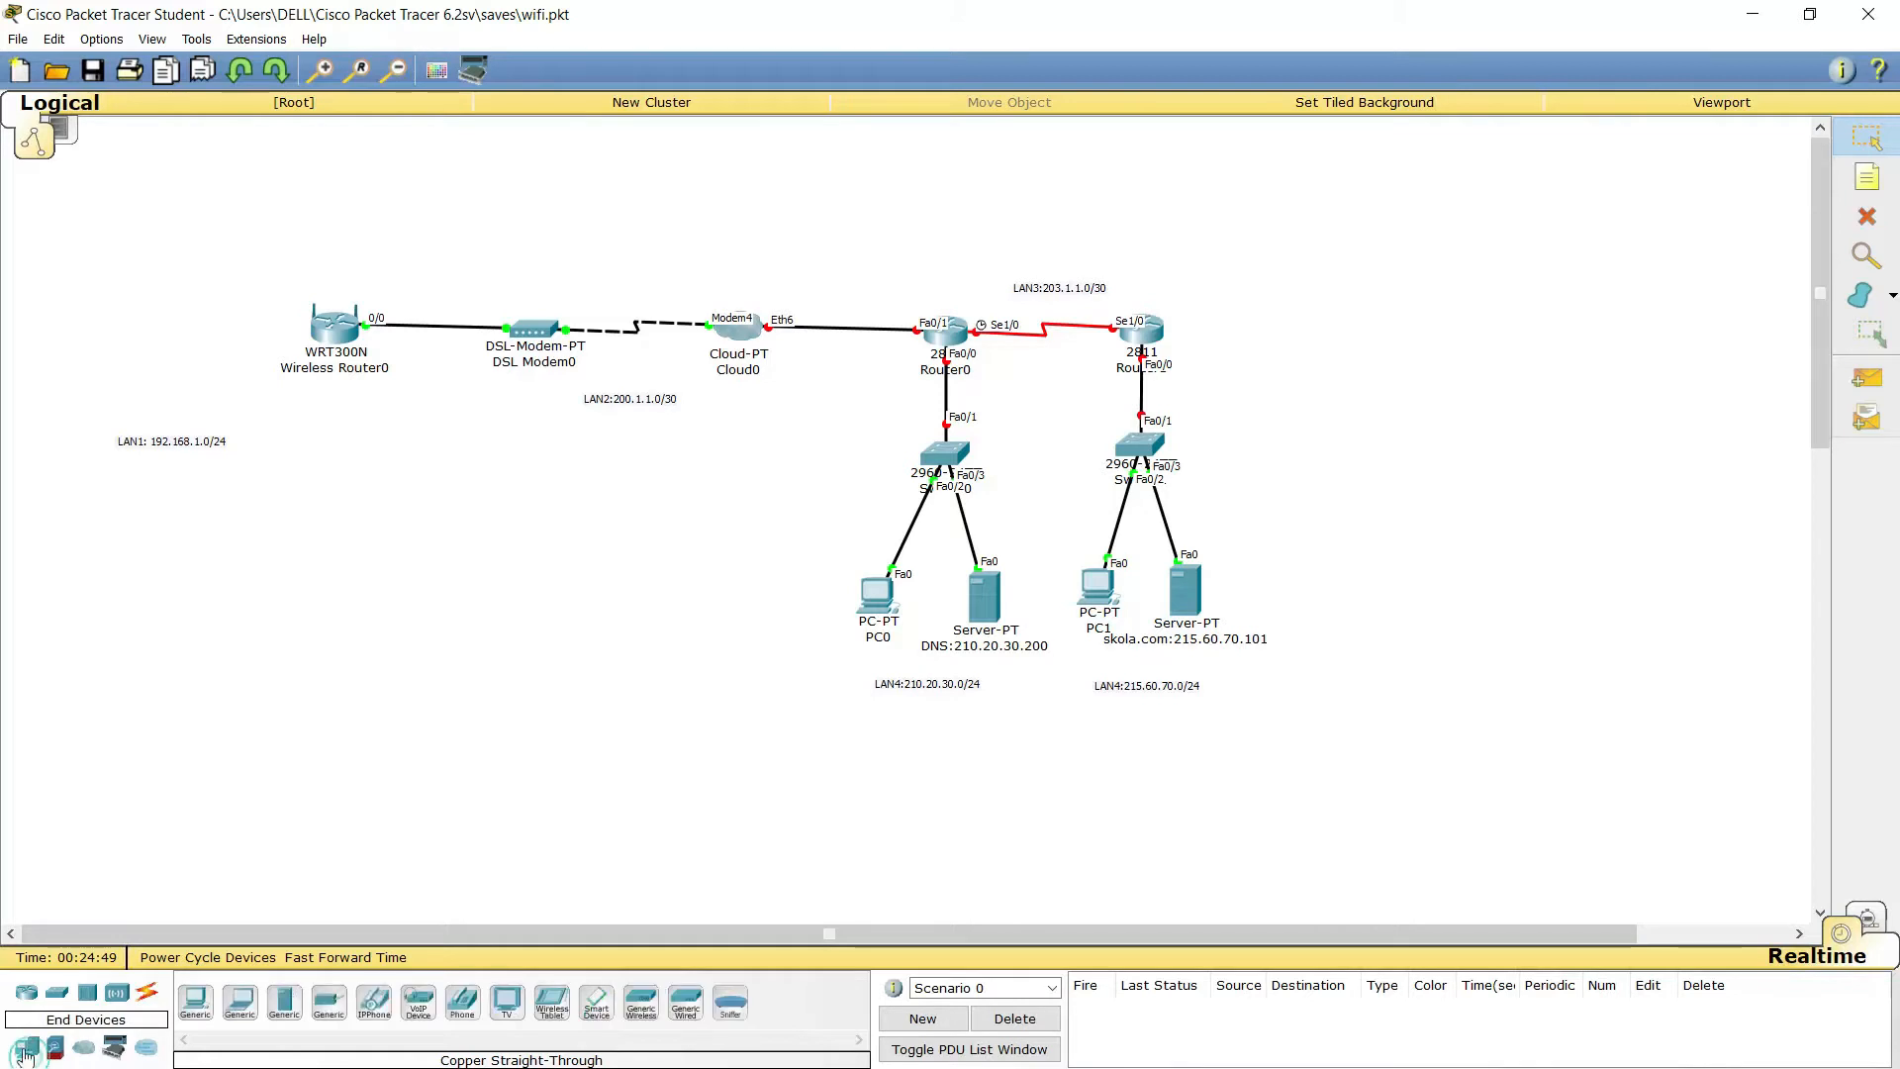
pyautogui.click(197, 1004)
pyautogui.click(104, 234)
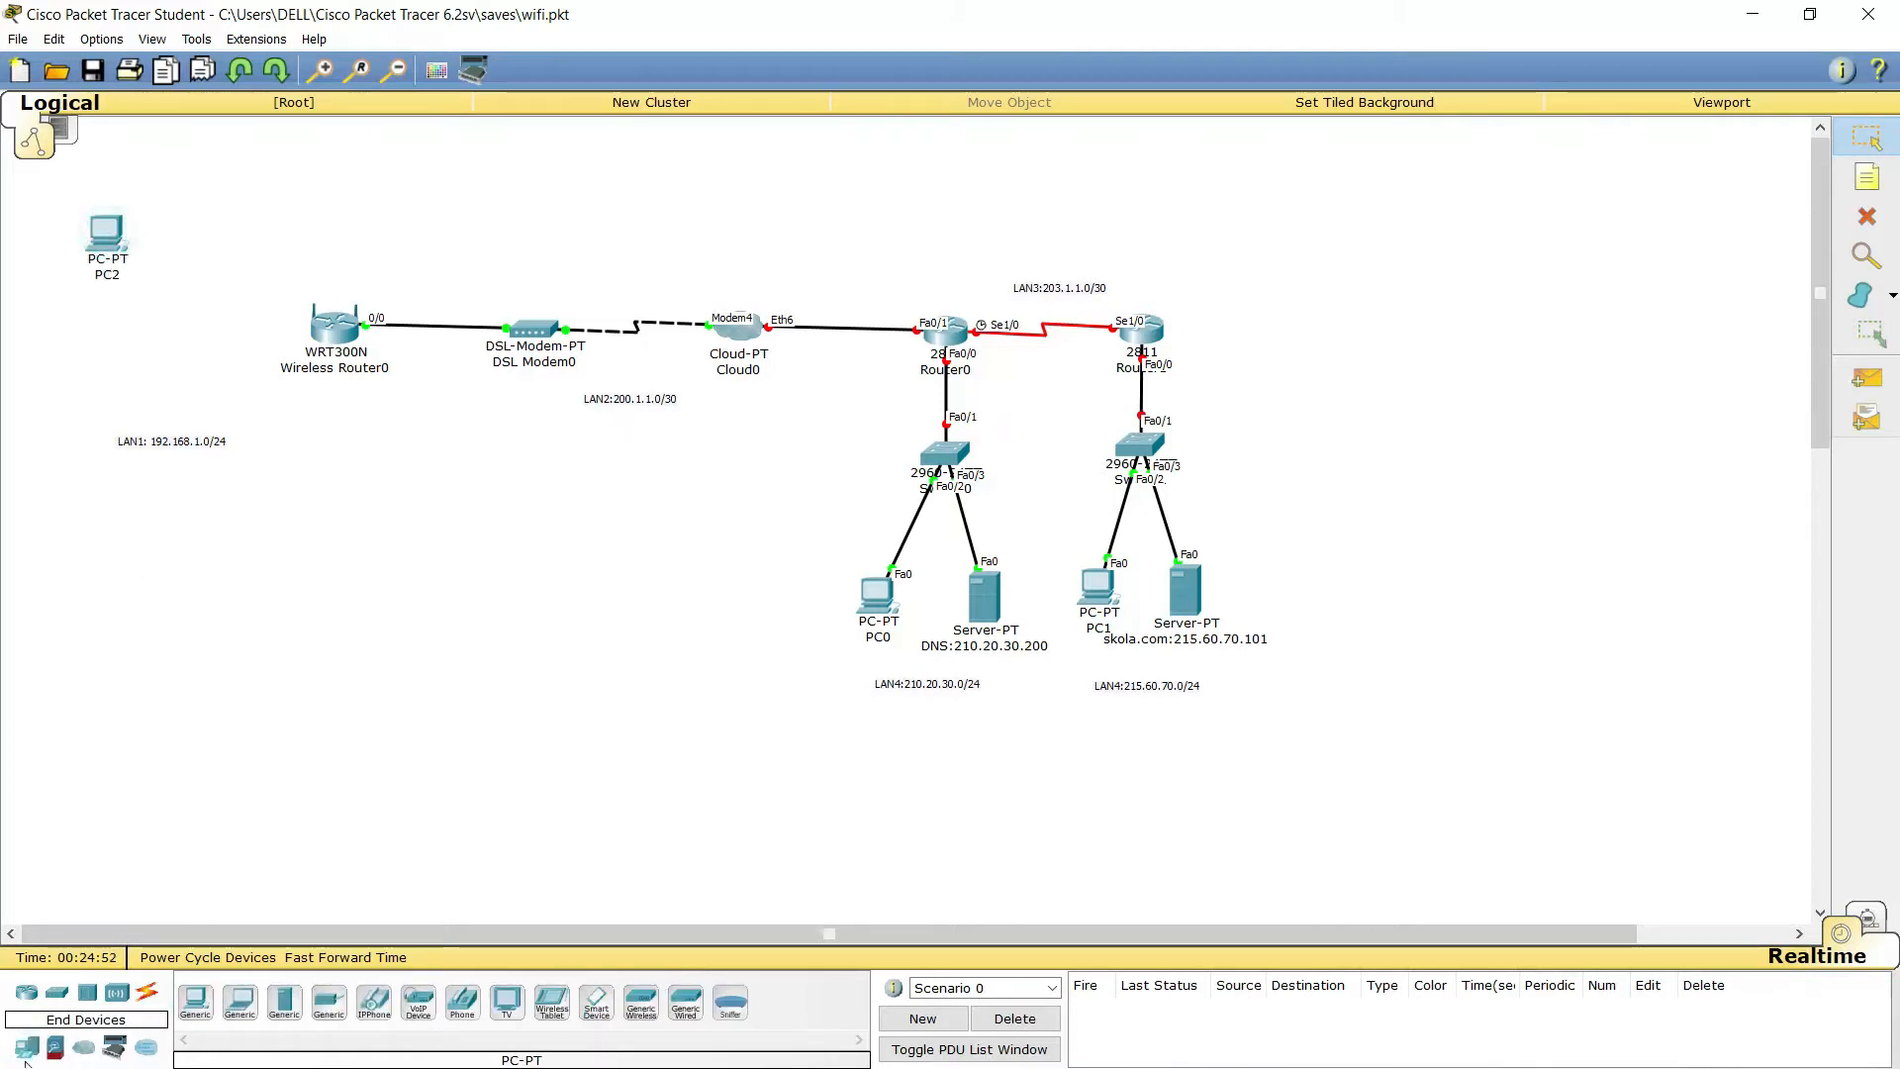
pyautogui.click(195, 1002)
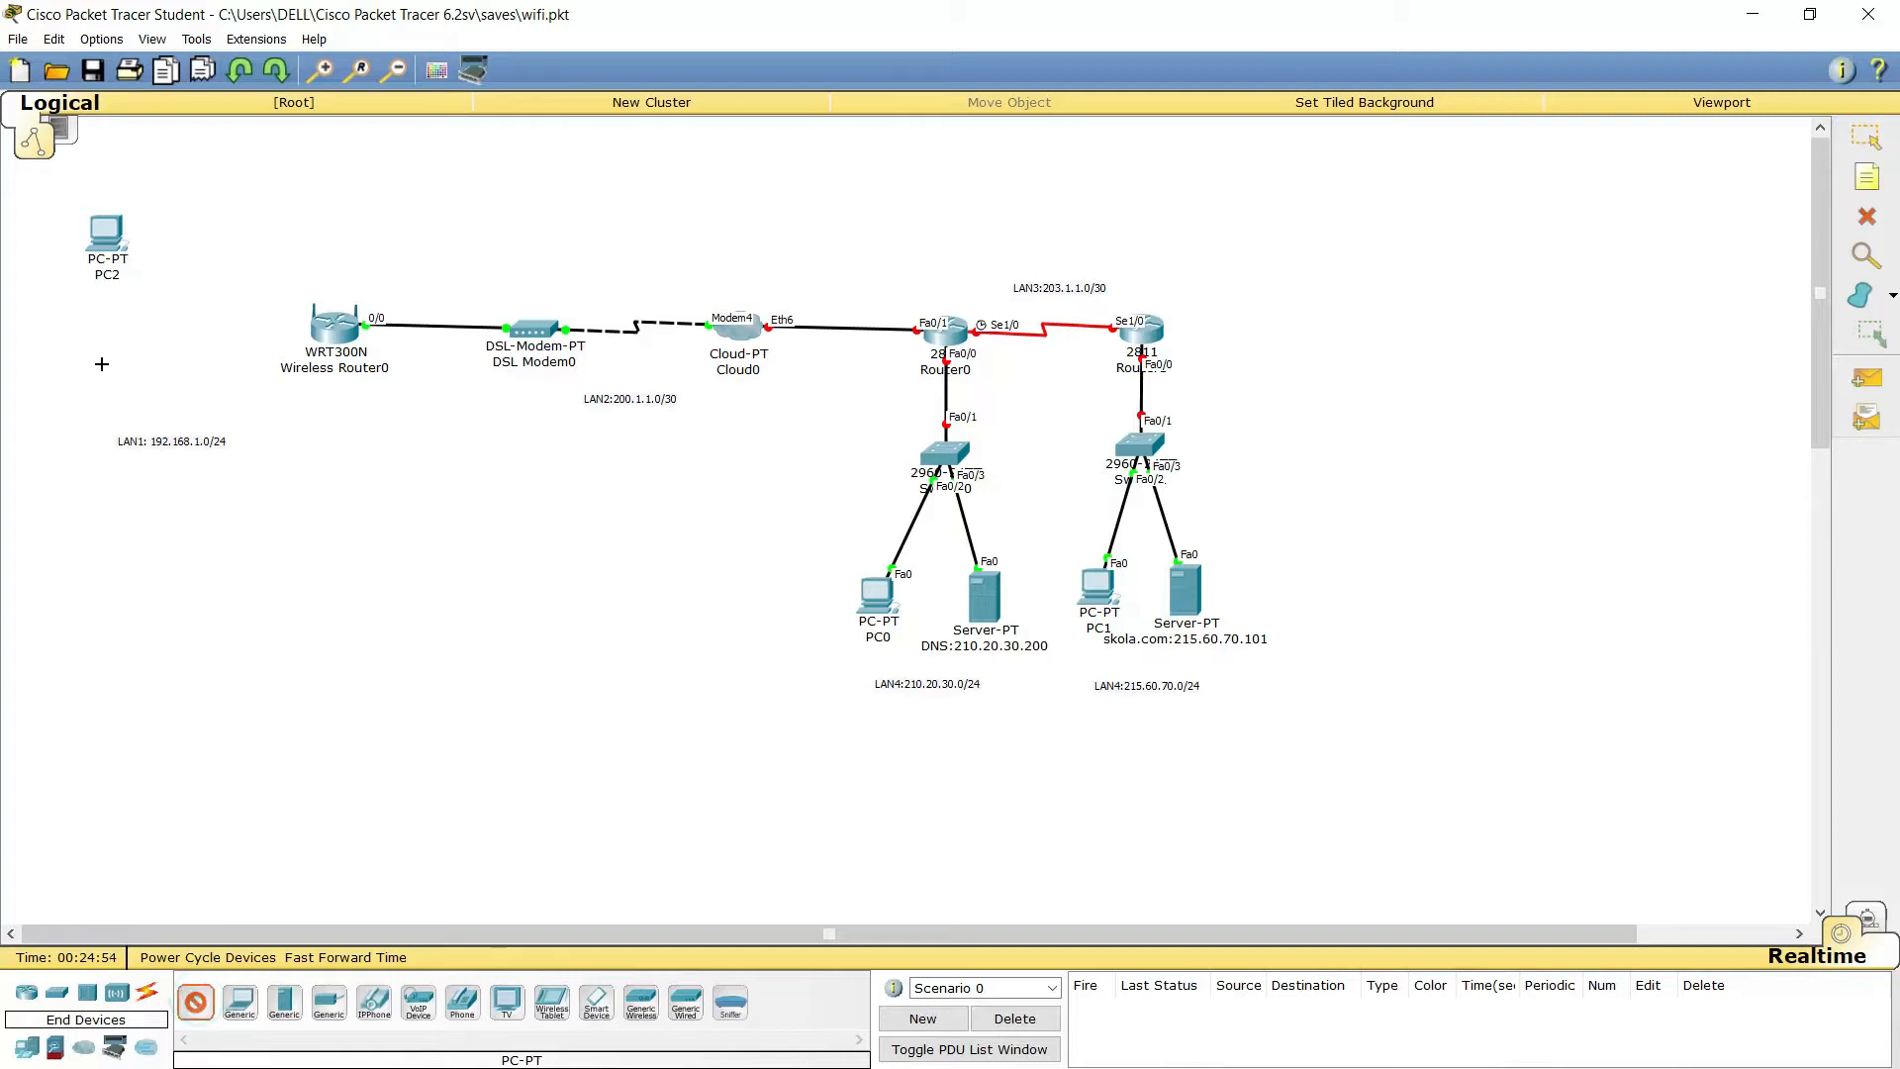
pyautogui.click(95, 315)
# Replace PC2's Ethernet module with a WMP300N wireless module and power PC2 back on
pyautogui.click(106, 234)
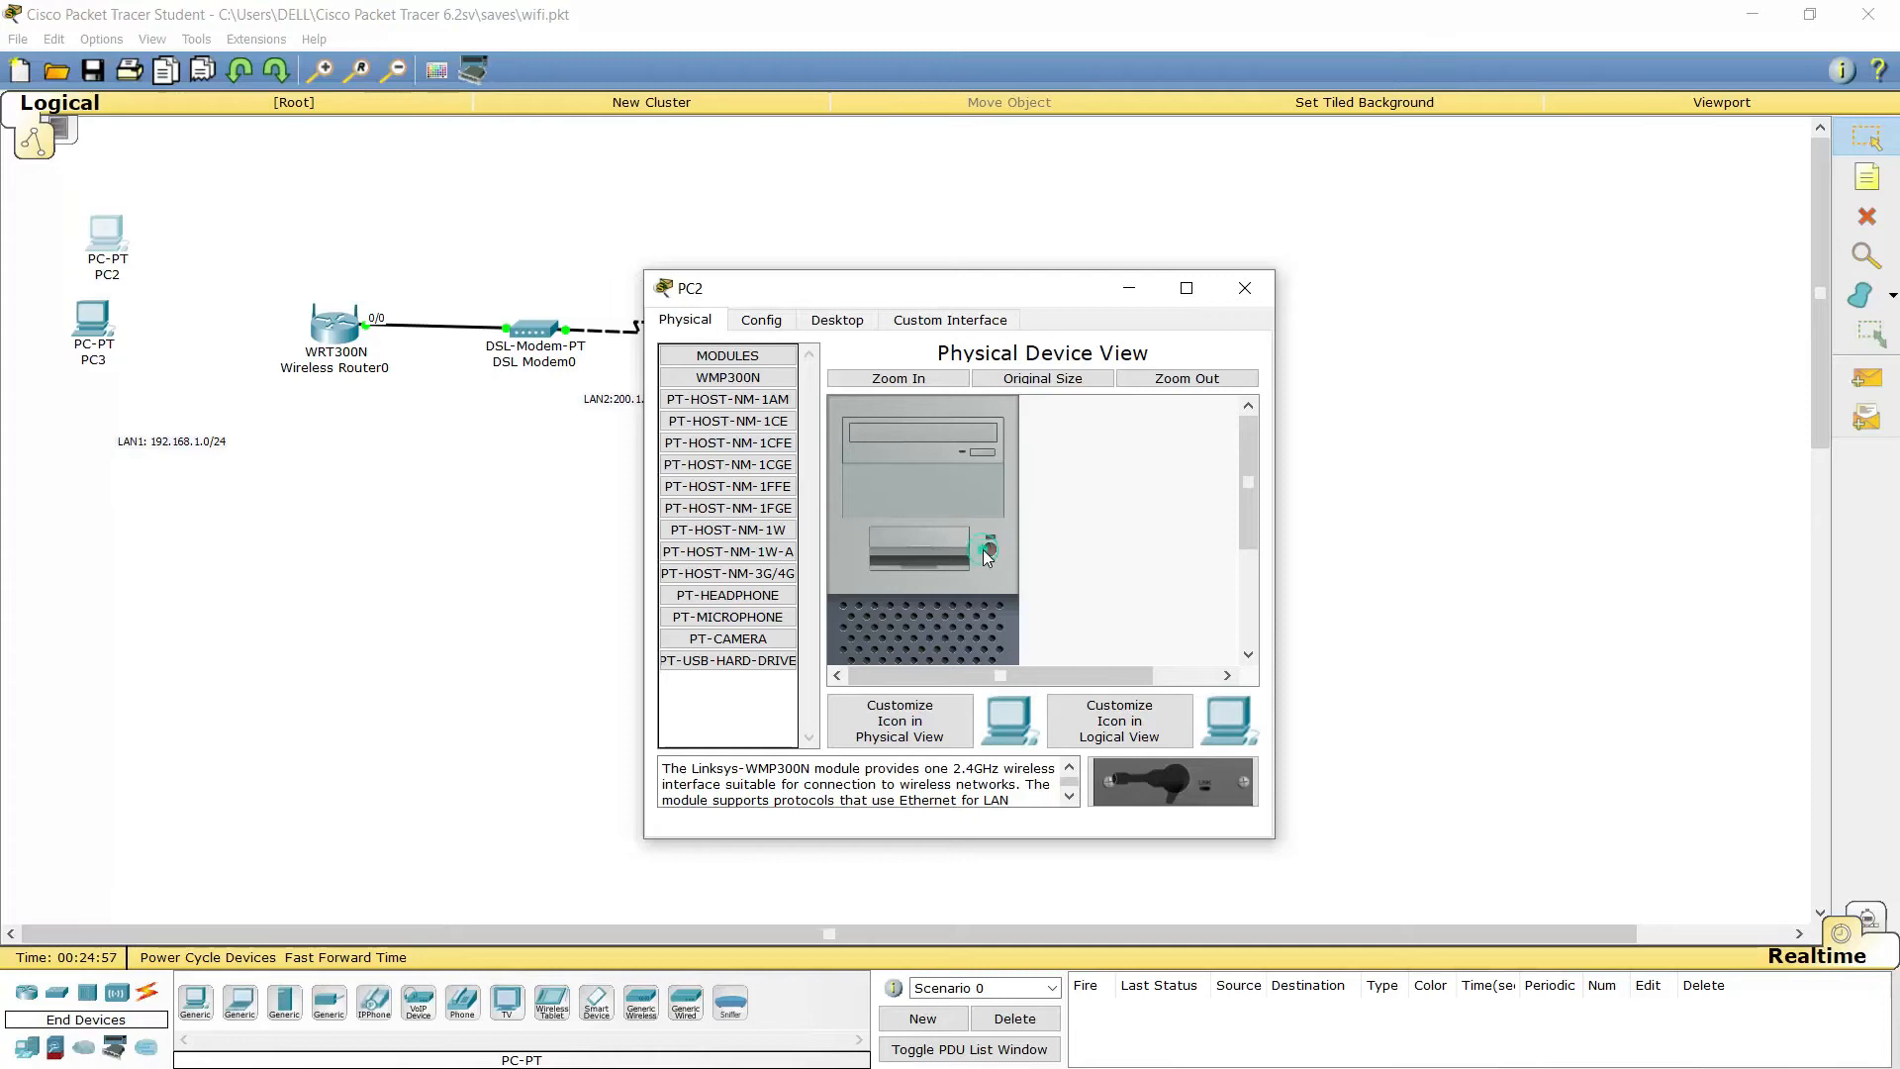
pyautogui.moveTo(1253, 463); pyautogui.dragTo(1251, 562)
pyautogui.moveTo(934, 613); pyautogui.dragTo(749, 714)
pyautogui.moveTo(904, 627); pyautogui.dragTo(727, 707)
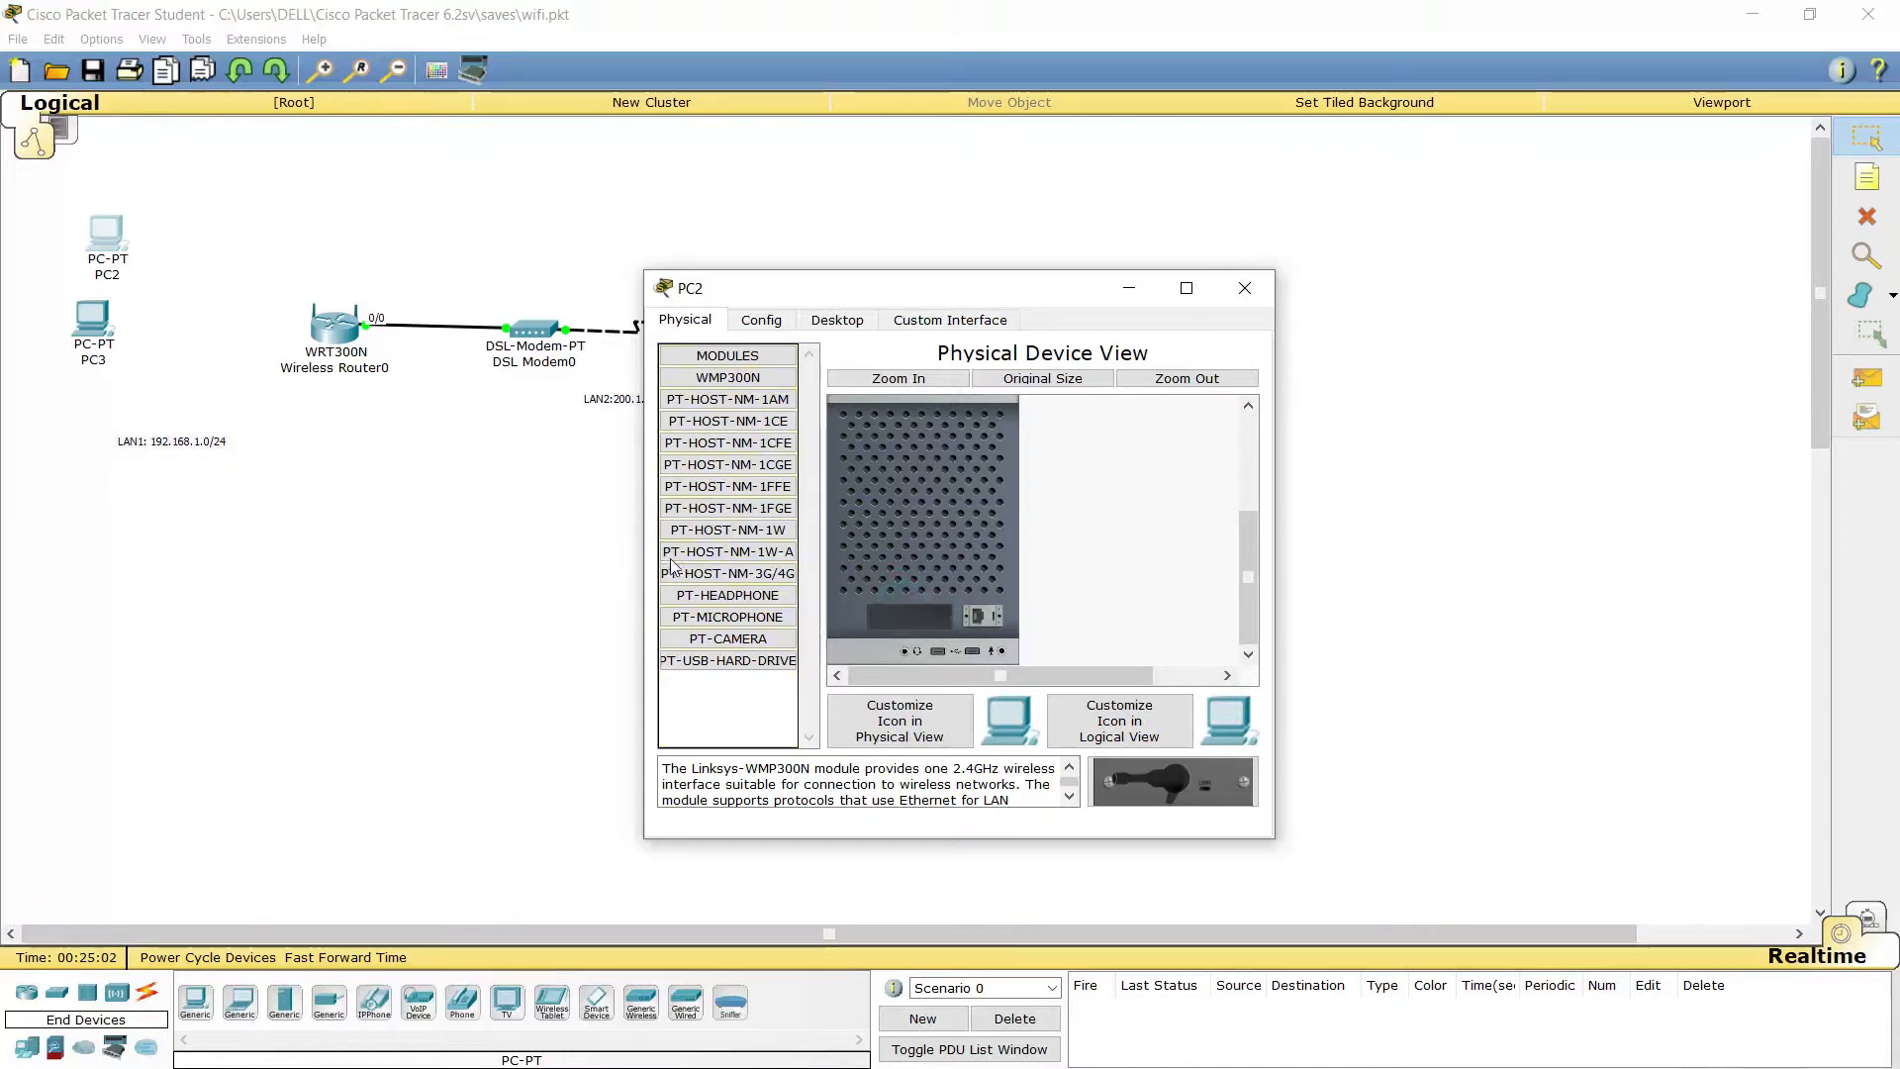
pyautogui.moveTo(1220, 779); pyautogui.dragTo(906, 607)
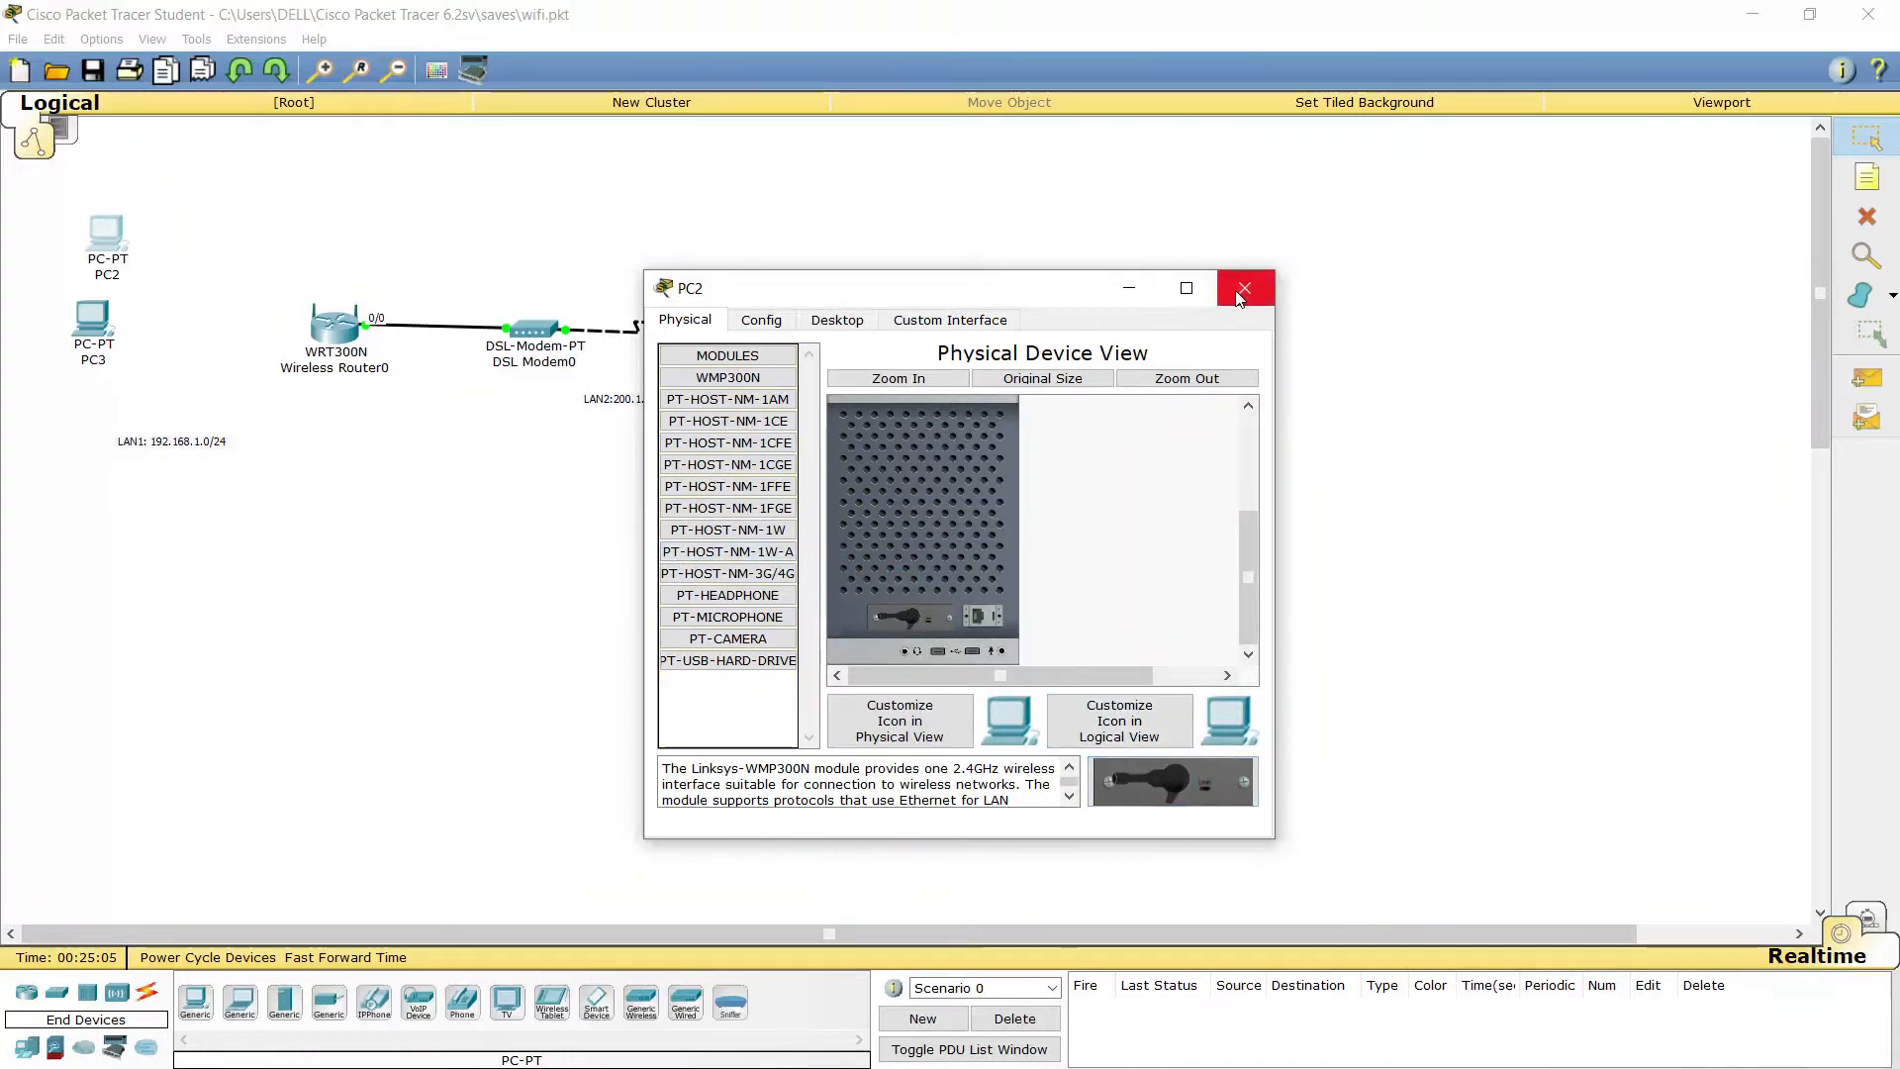
pyautogui.scroll(3, 1014, 537)
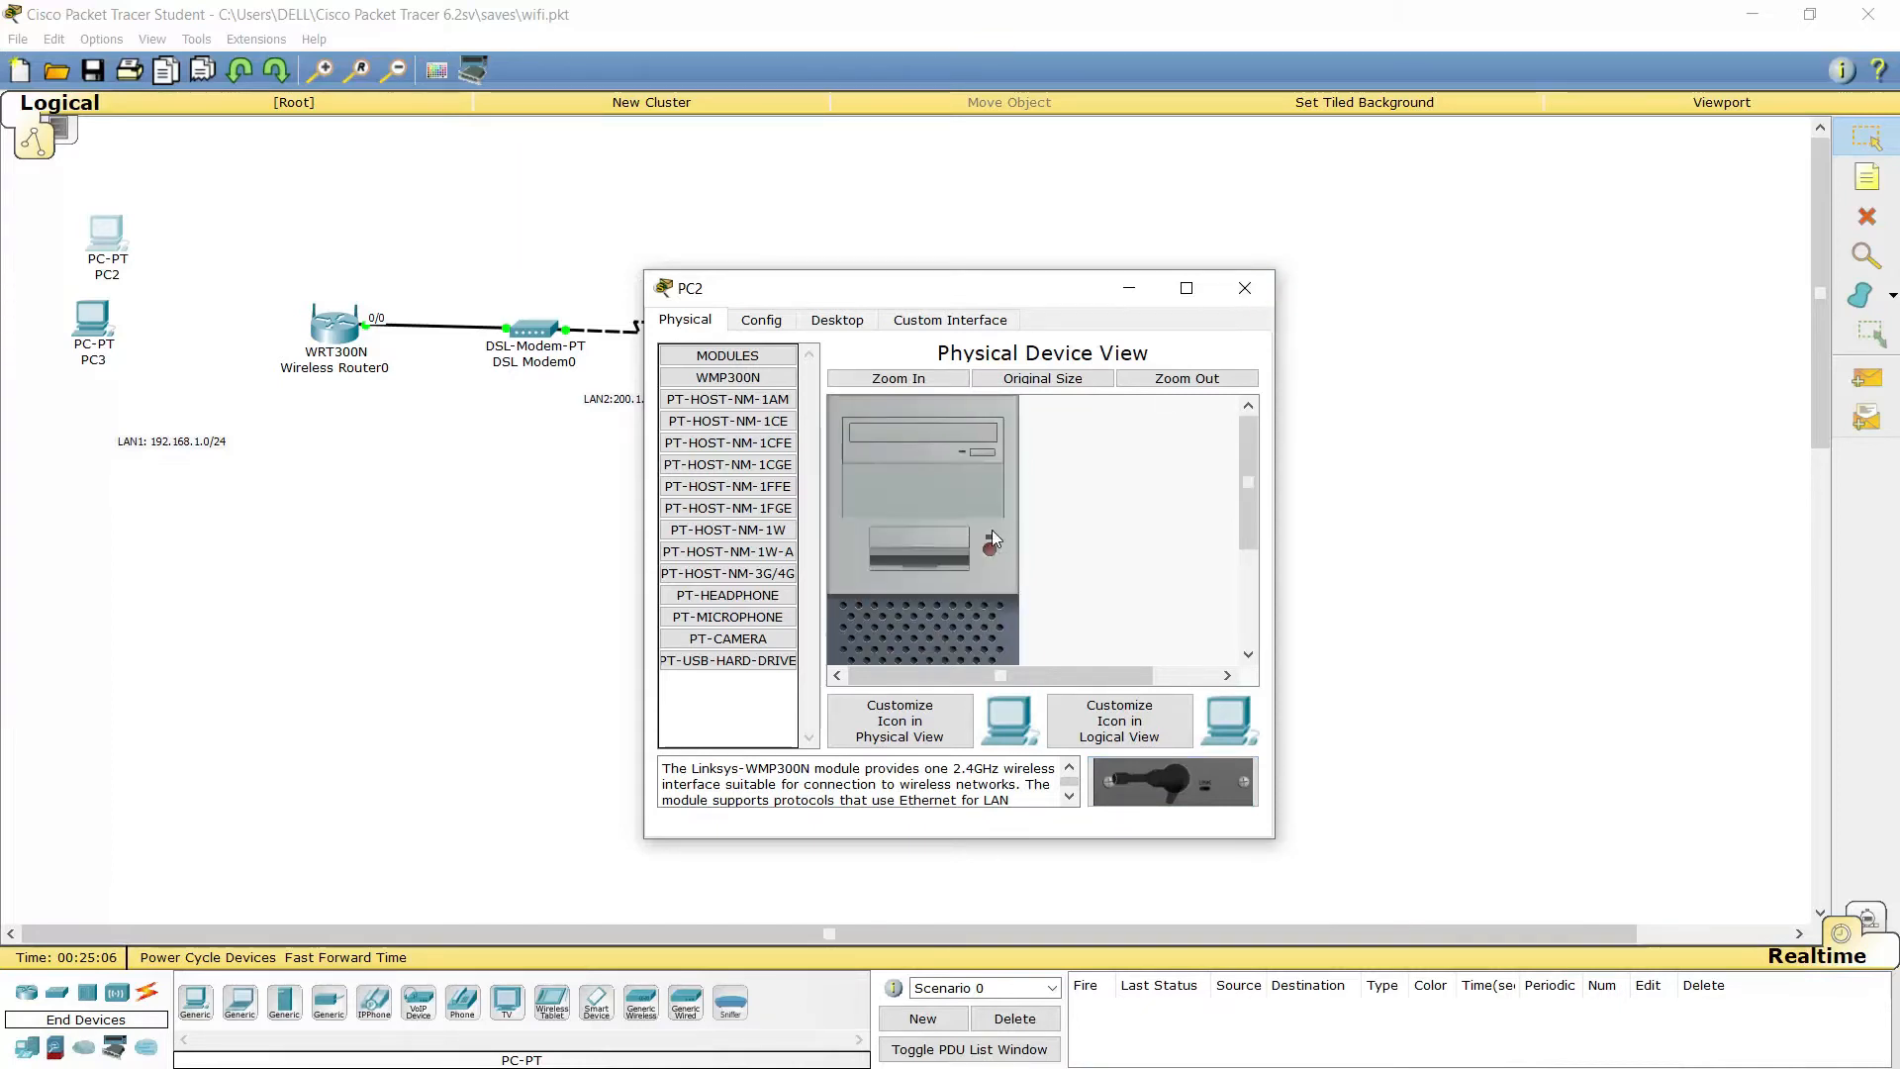
pyautogui.click(989, 549)
pyautogui.click(1246, 288)
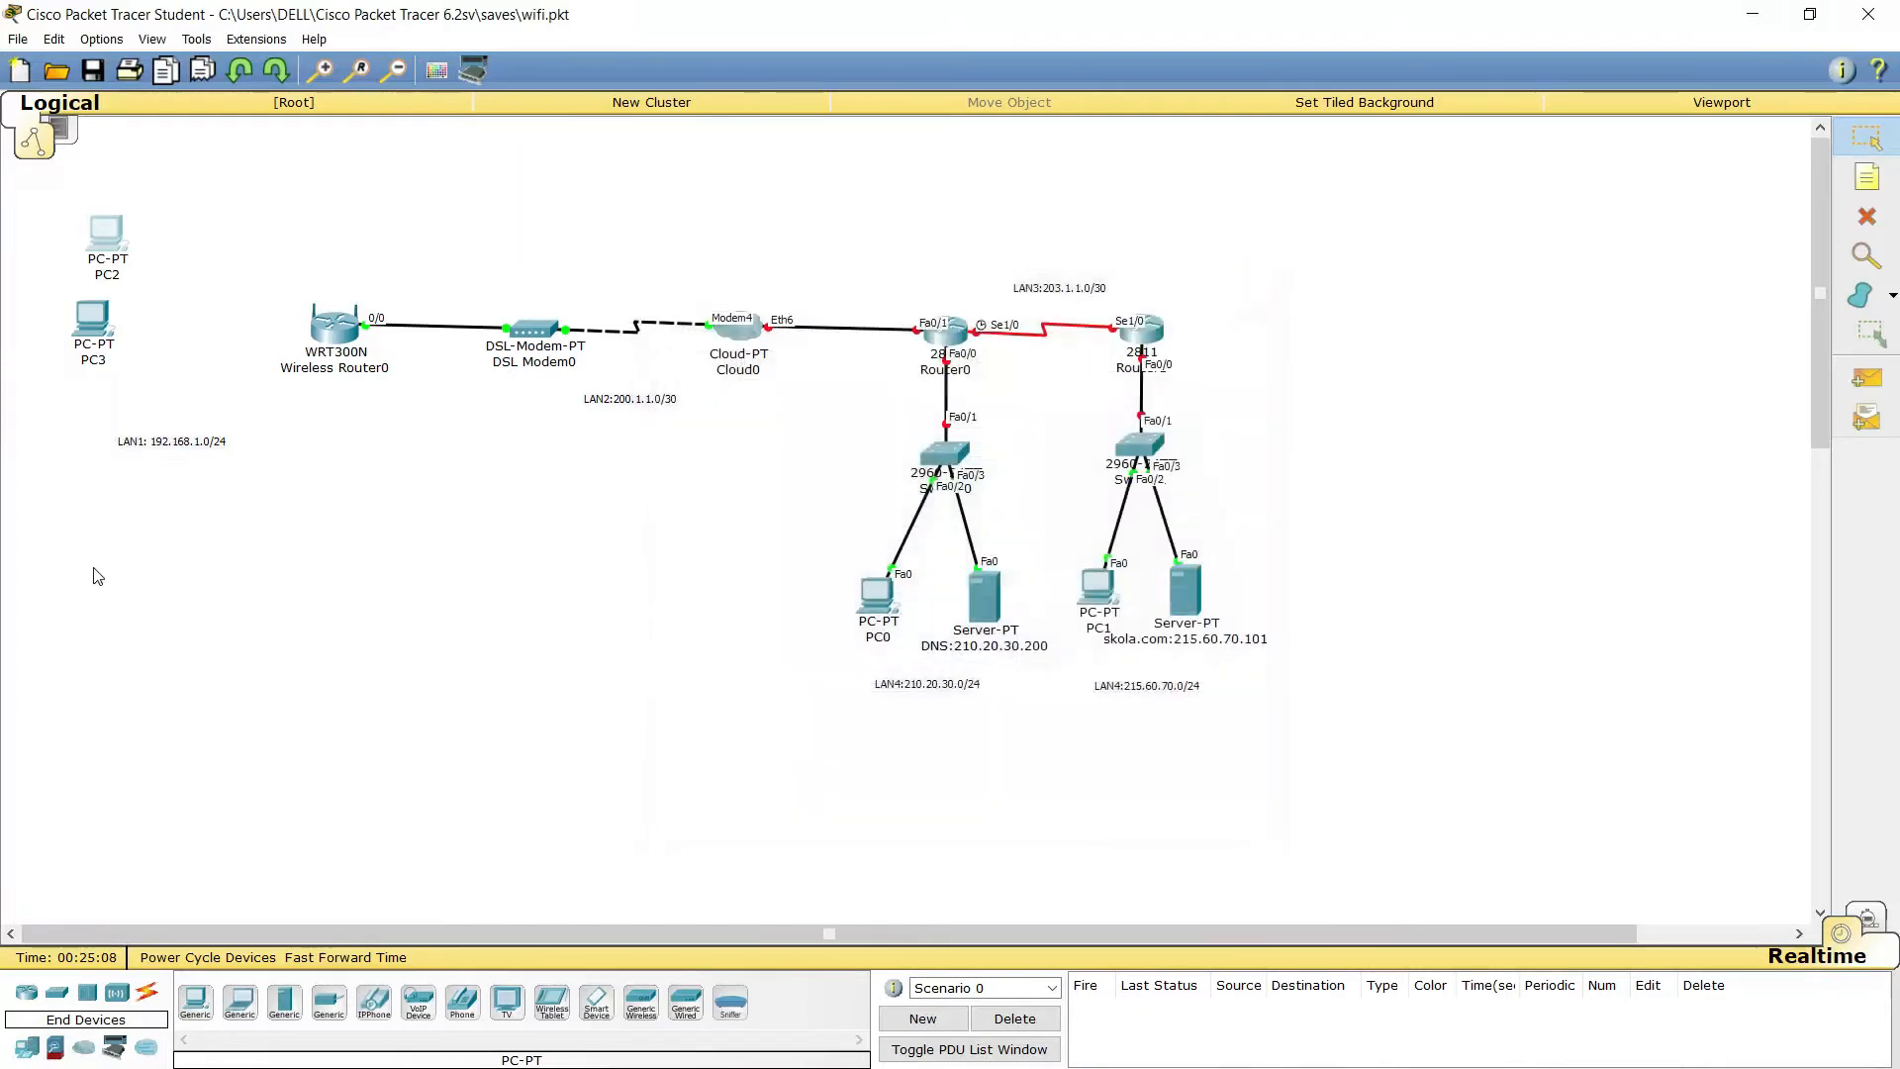
pyautogui.click(91, 322)
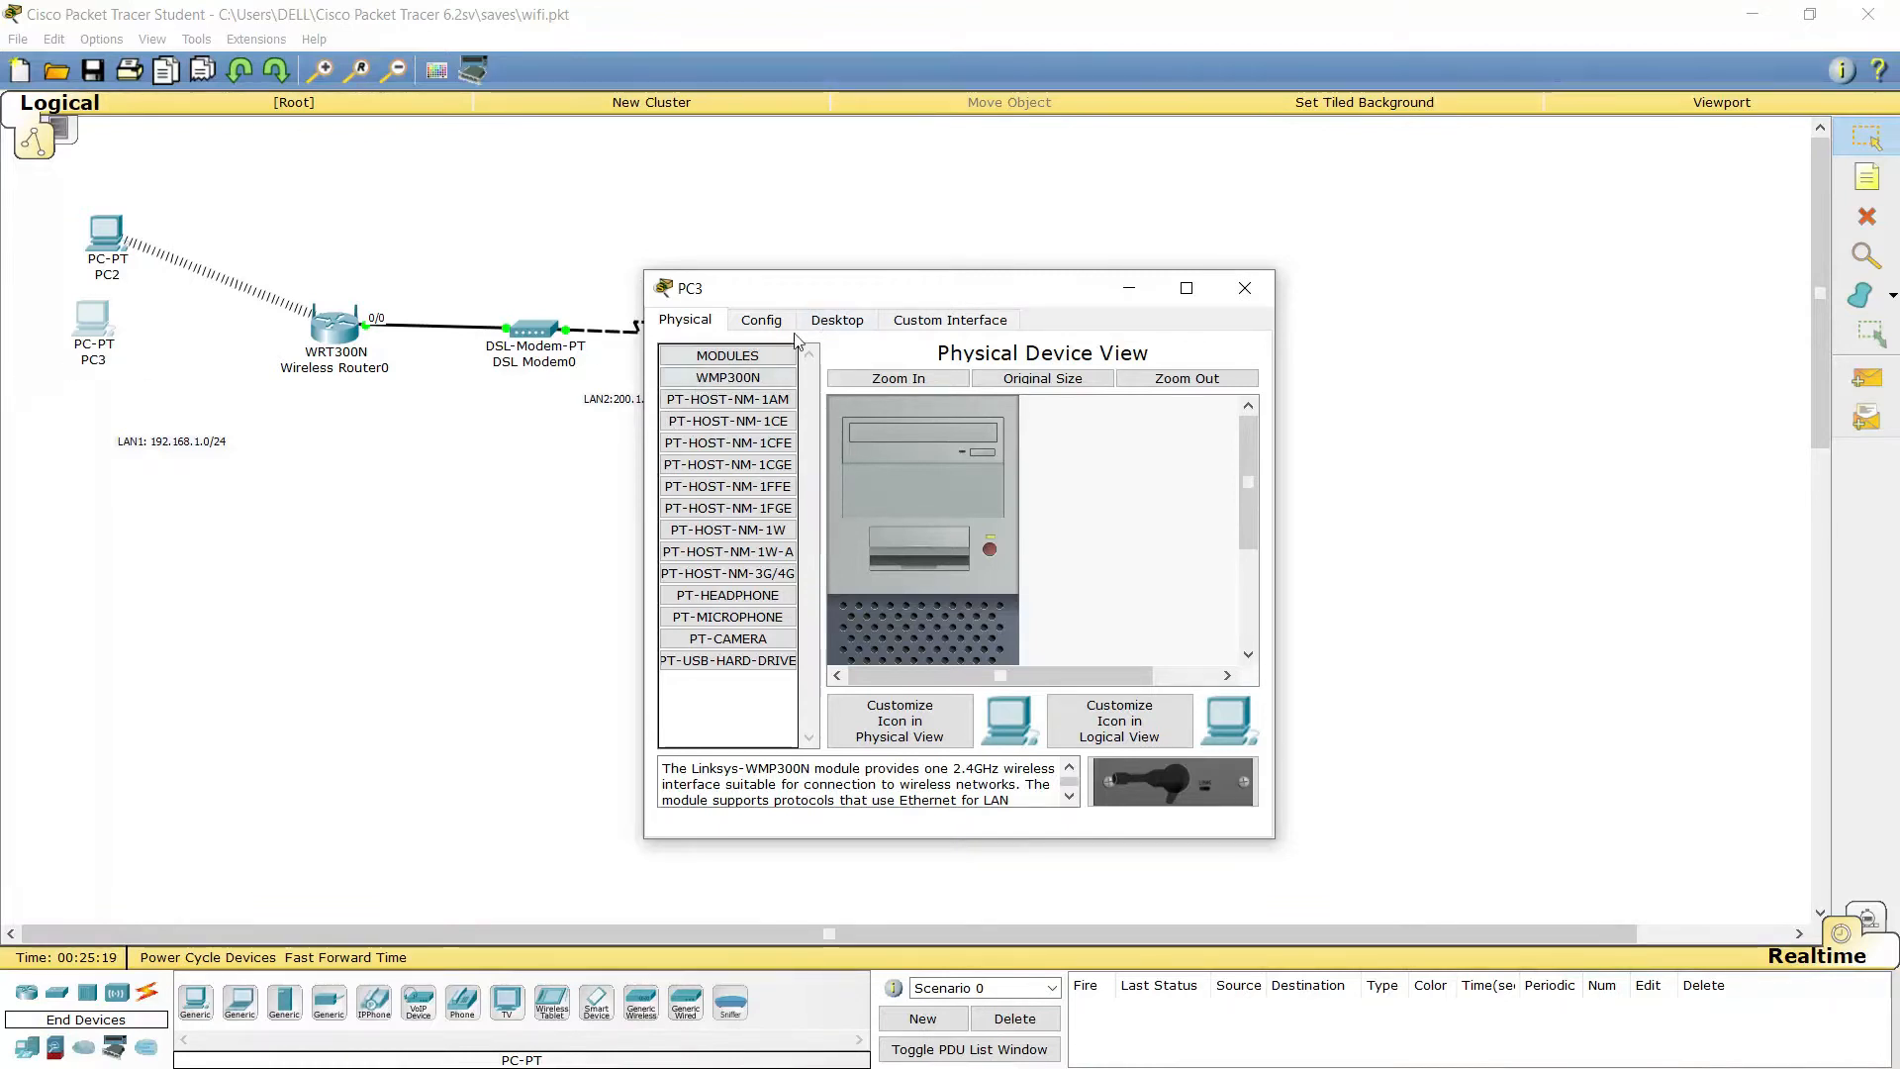
# Toggle PC2's power from its device window, then return to PC3's settings
pyautogui.click(843, 320)
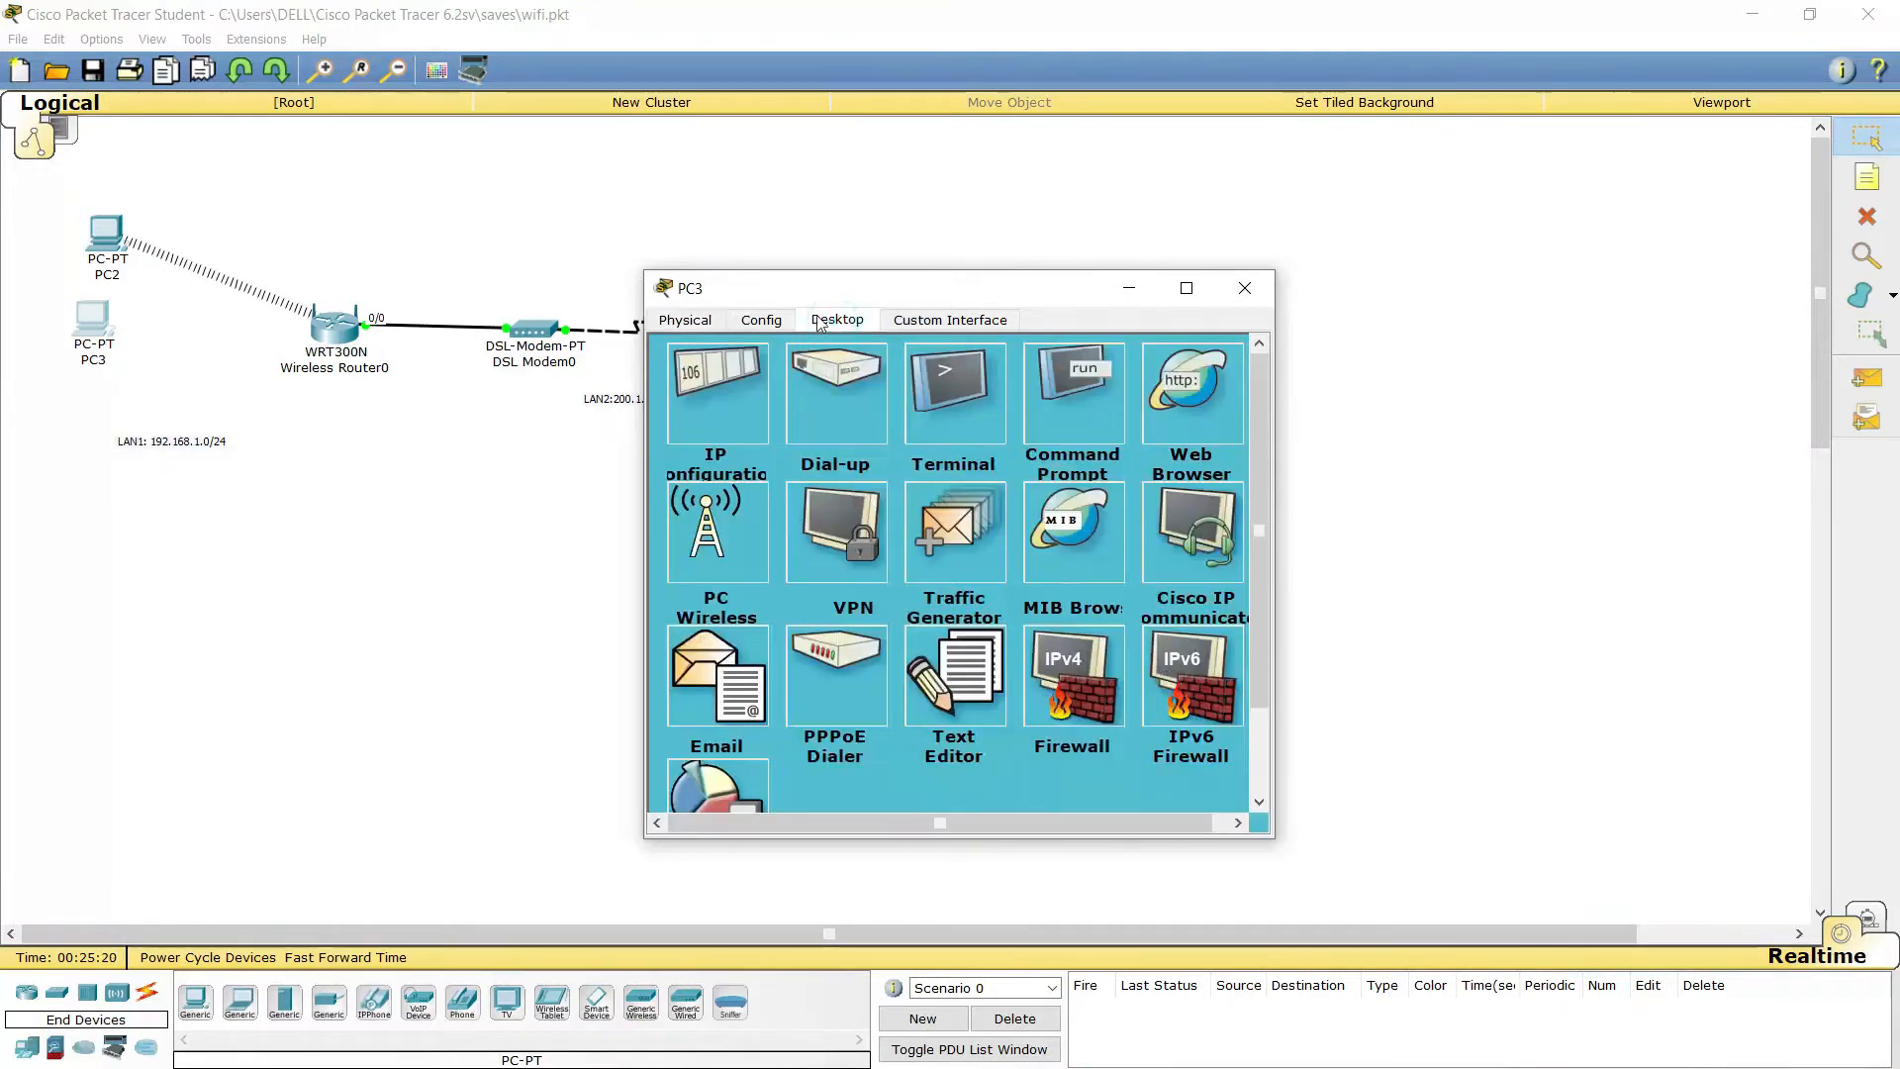
pyautogui.click(698, 318)
pyautogui.click(246, 285)
pyautogui.click(107, 237)
pyautogui.click(989, 550)
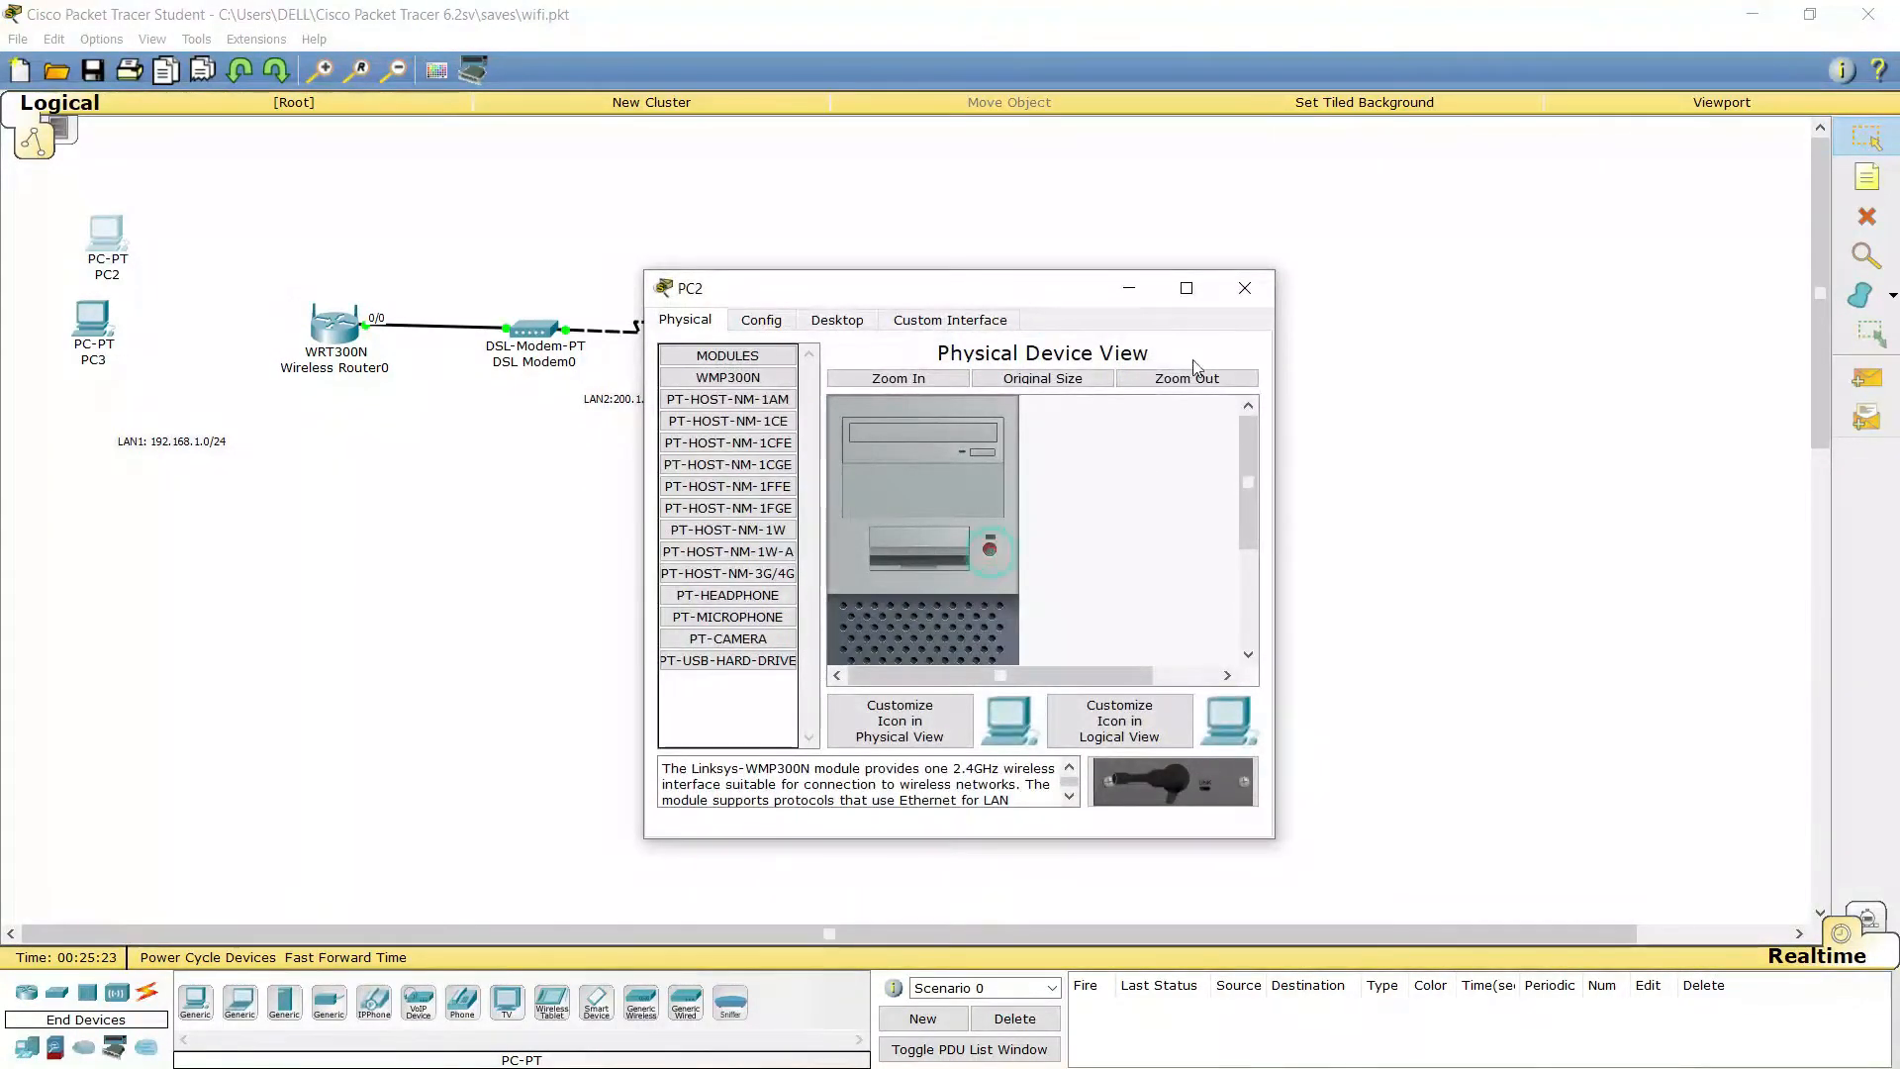
pyautogui.click(1242, 289)
pyautogui.click(93, 321)
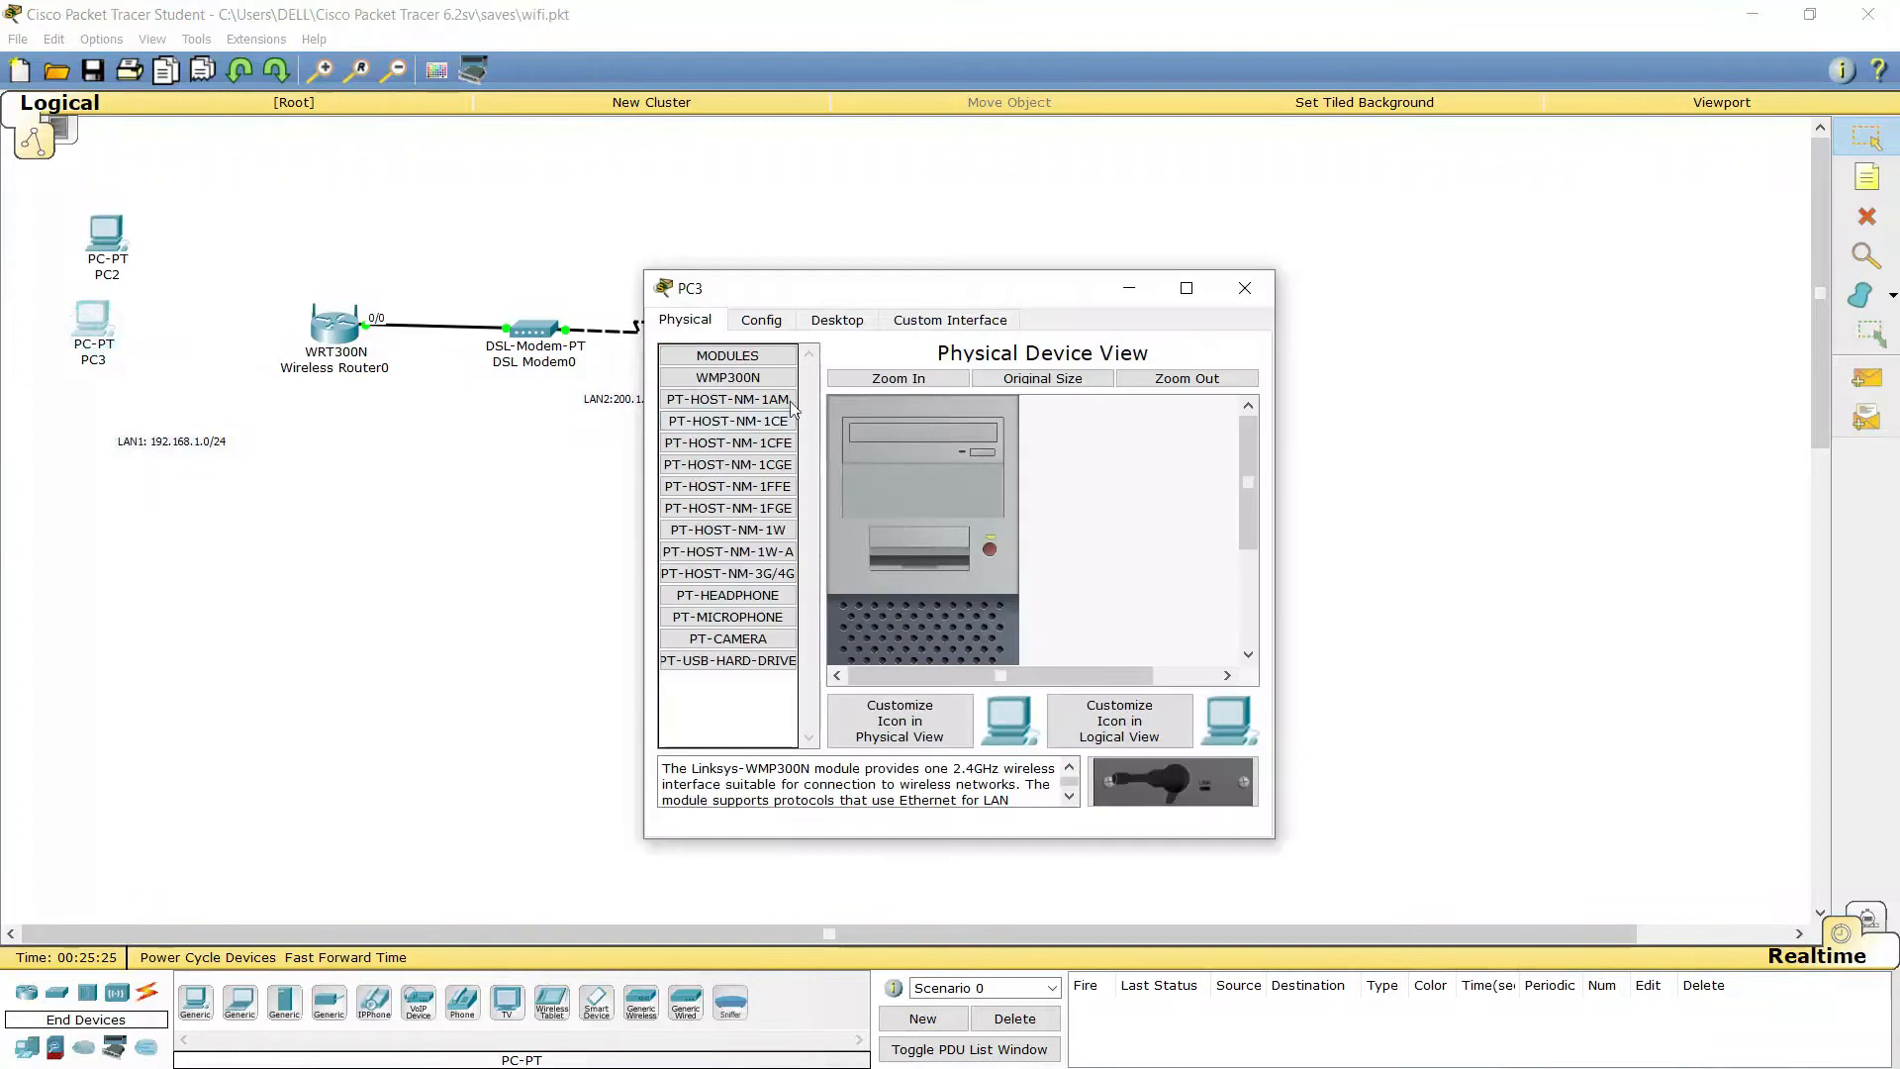
# Swap PC3's Ethernet module for a WMP300N wireless module and close its window
pyautogui.click(841, 320)
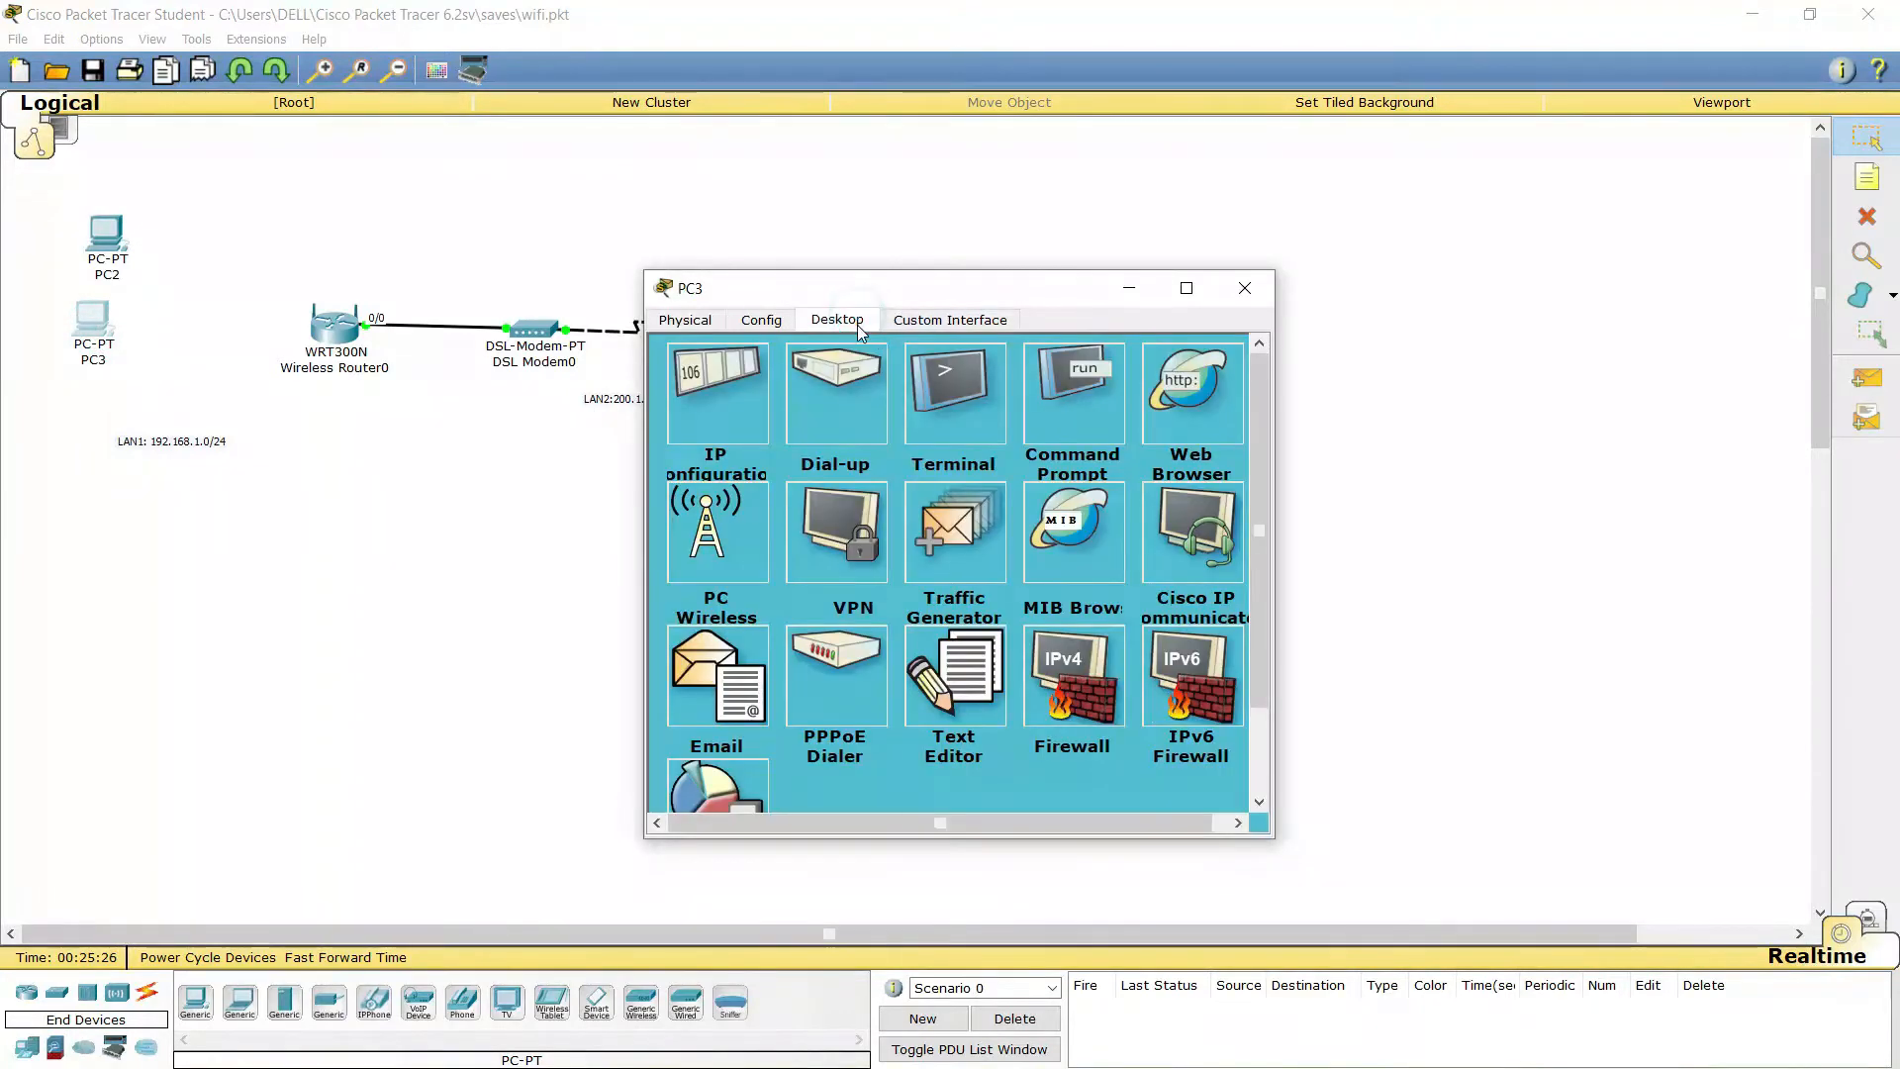
pyautogui.click(687, 321)
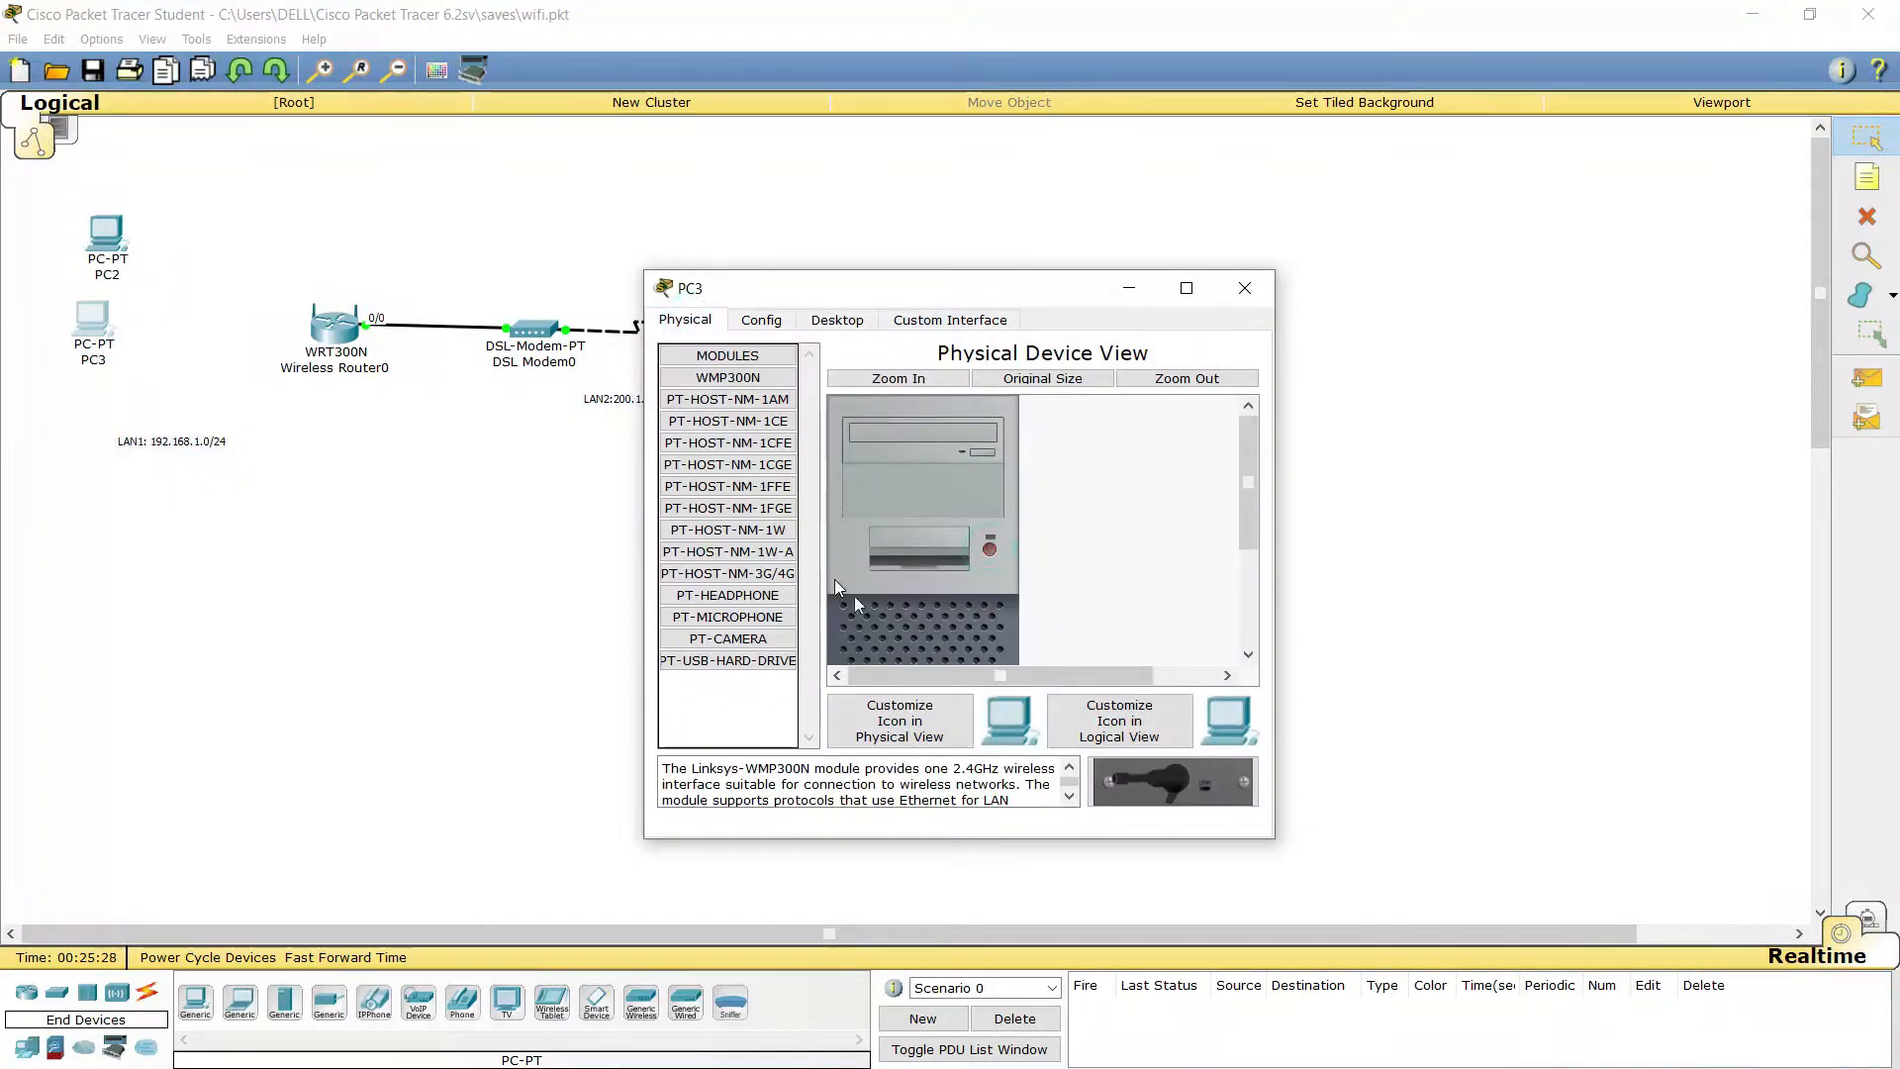
pyautogui.scroll(-3, 1039, 572)
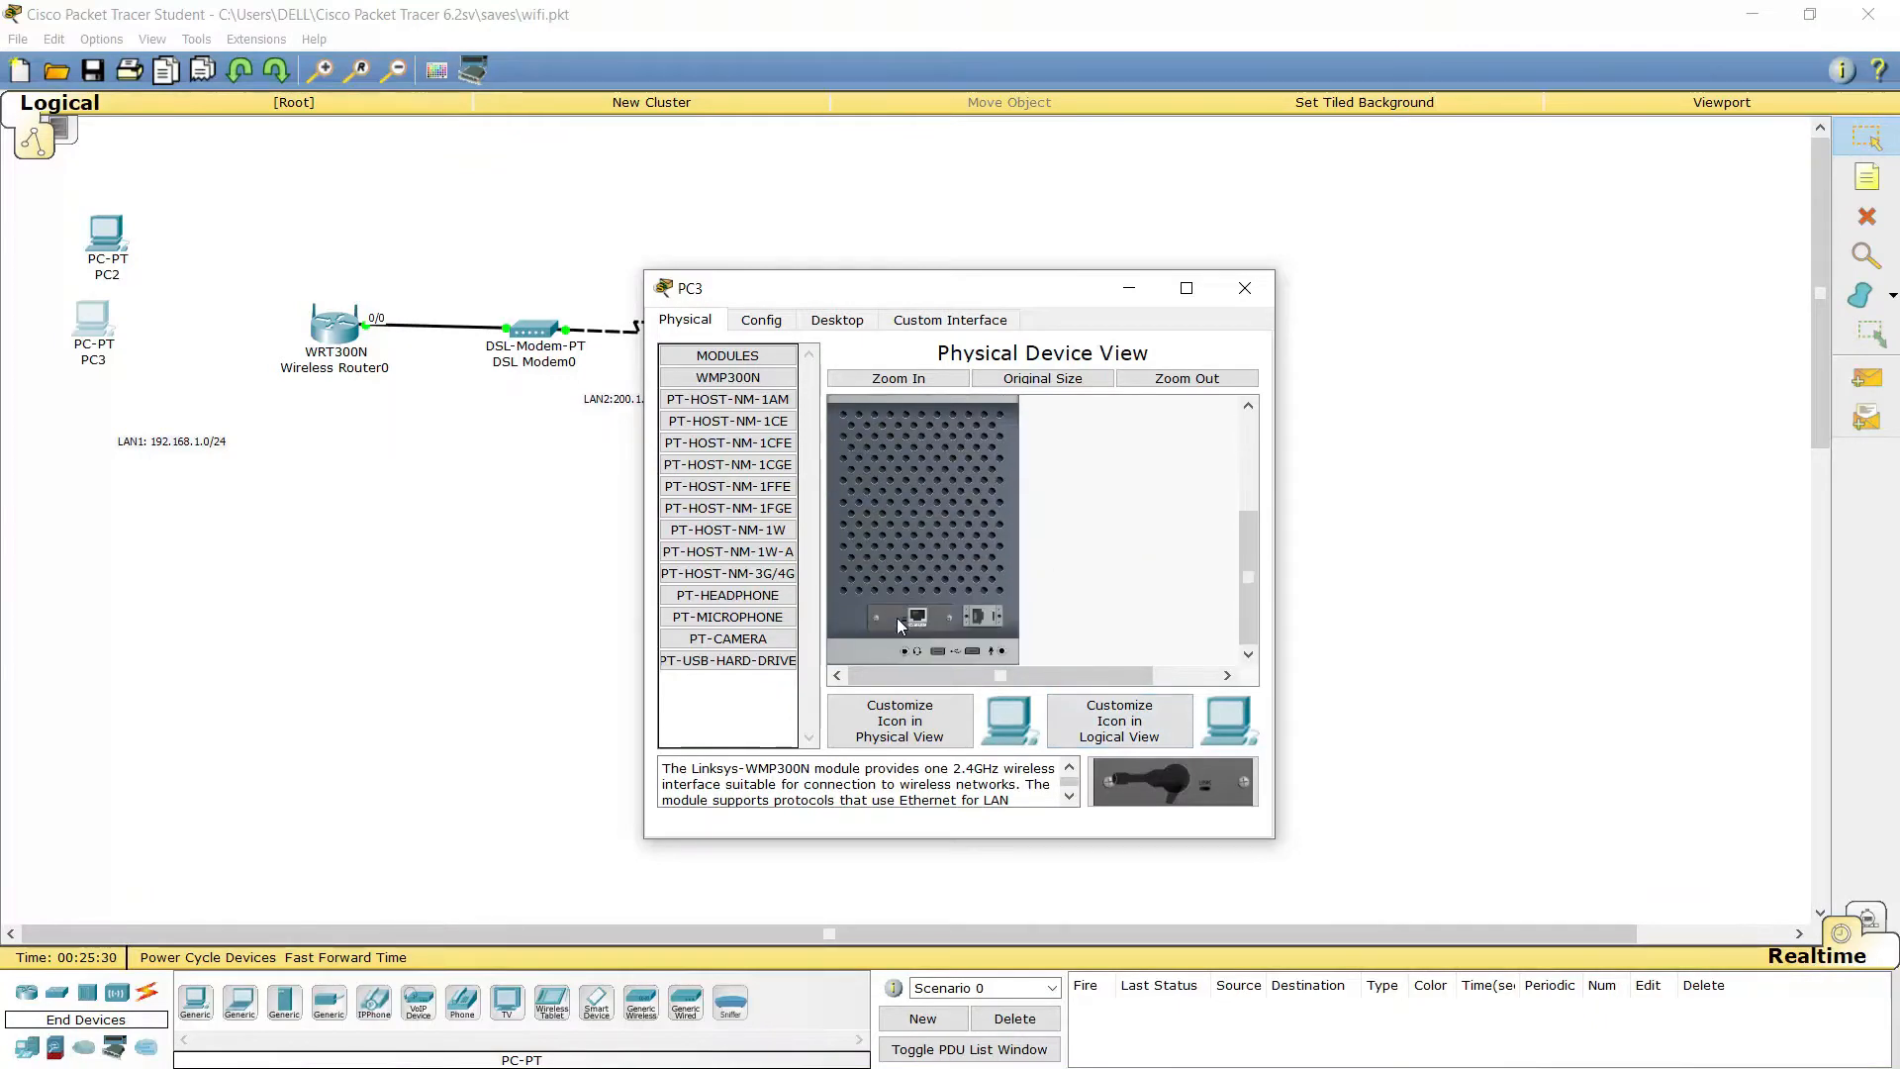
pyautogui.moveTo(897, 615); pyautogui.dragTo(707, 514)
pyautogui.moveTo(1168, 776); pyautogui.dragTo(910, 615)
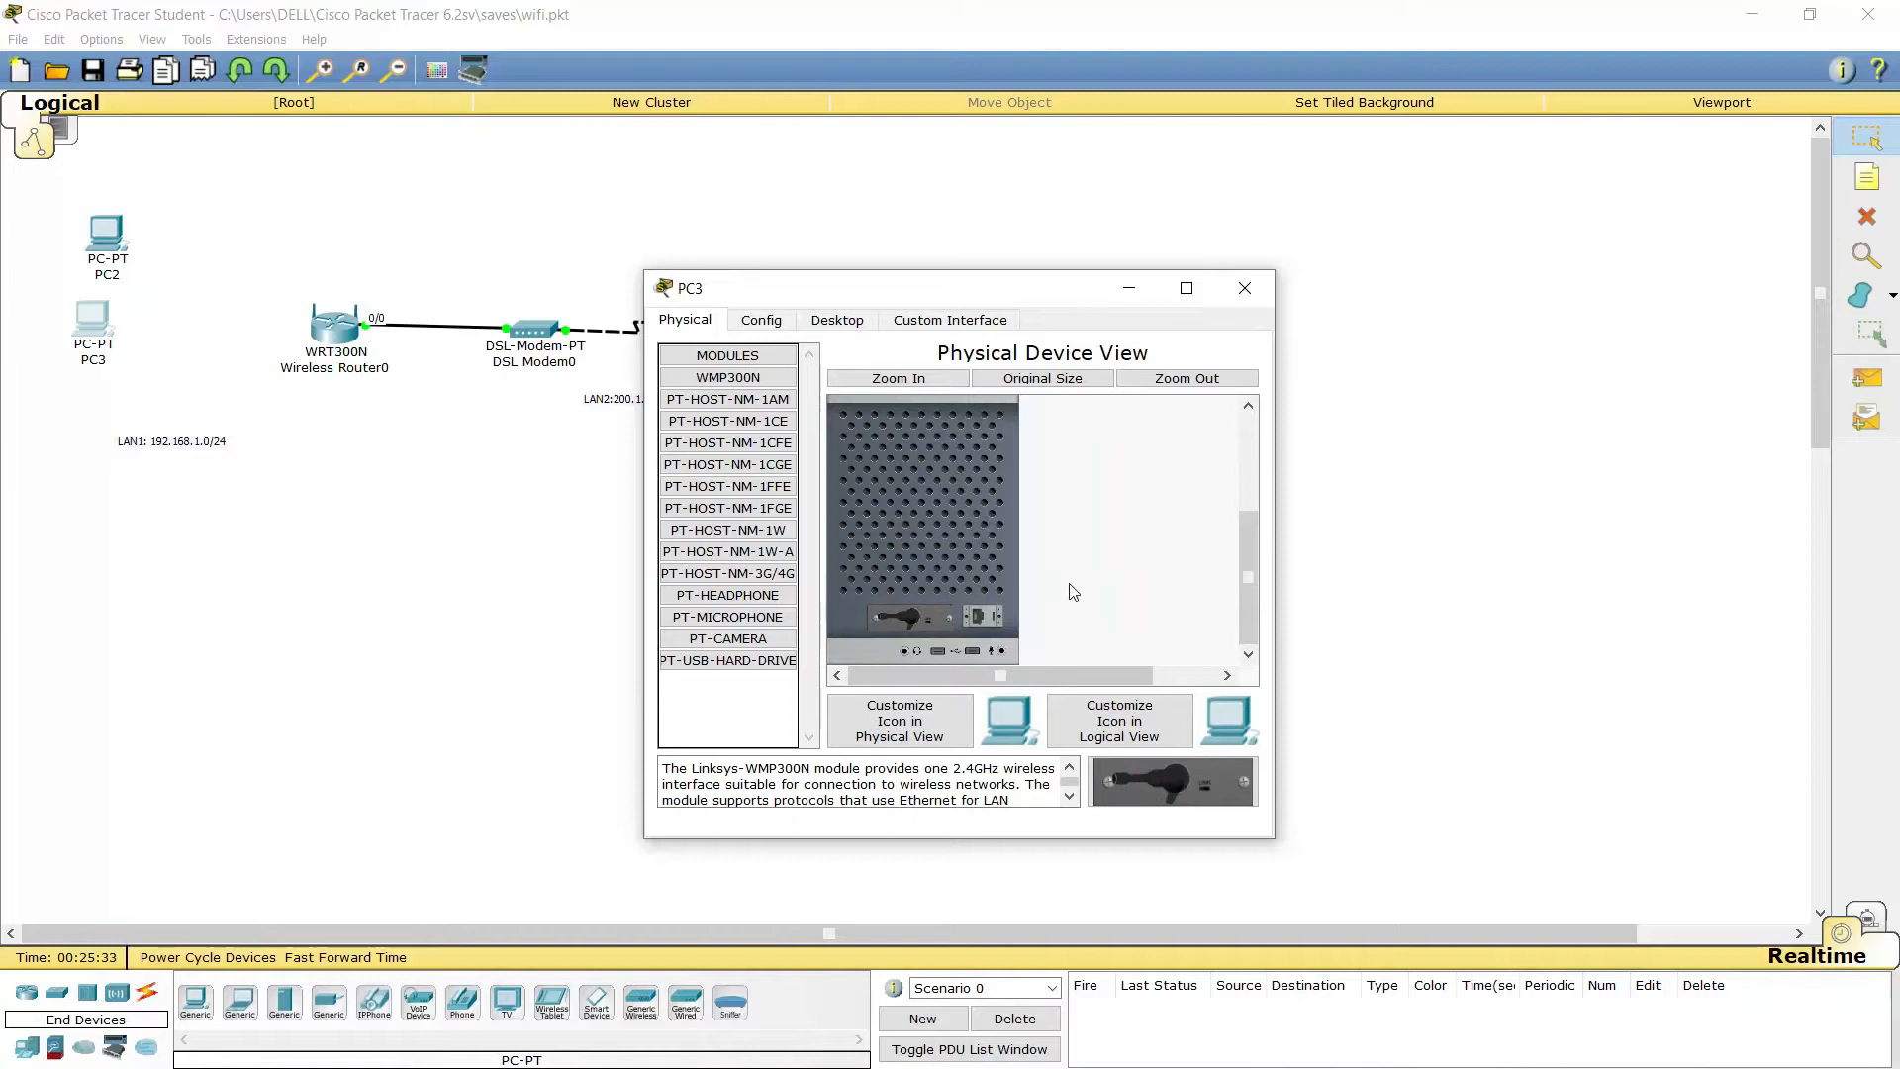
pyautogui.scroll(3, 993, 567)
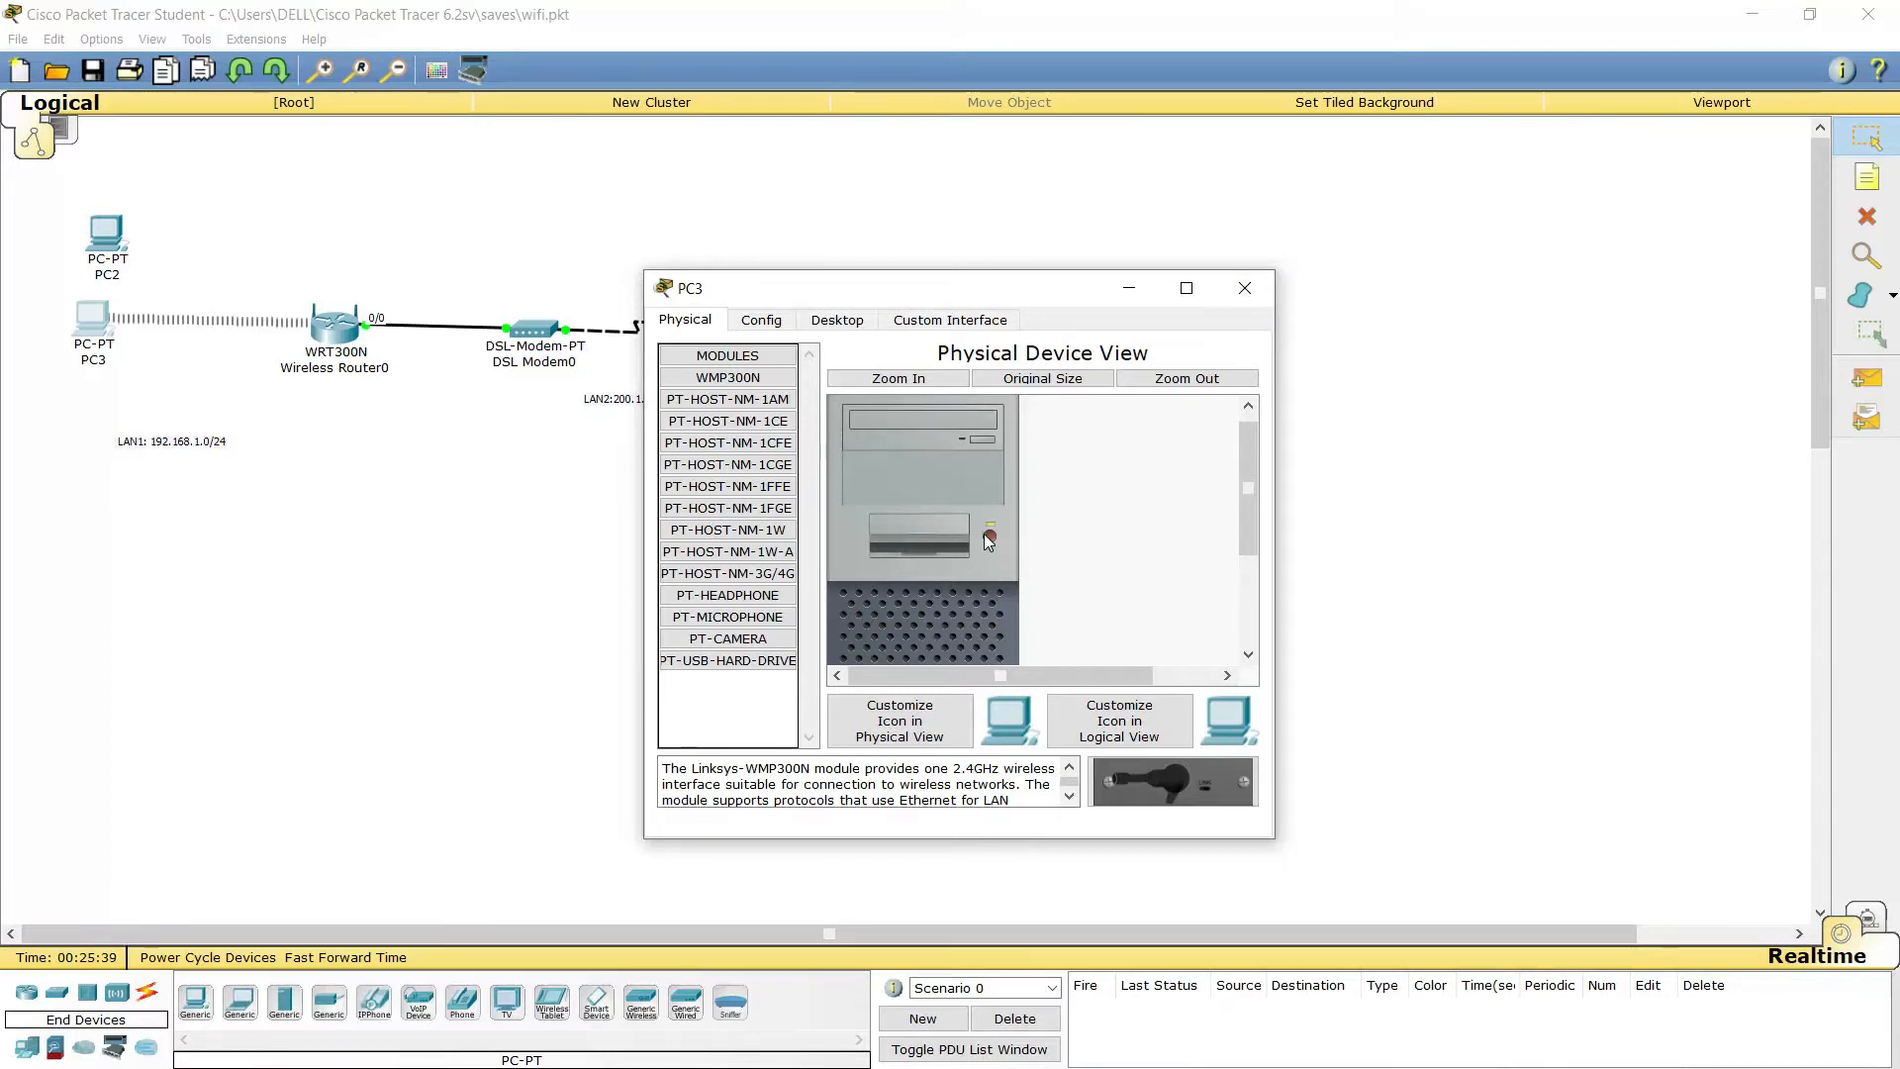
pyautogui.click(1271, 286)
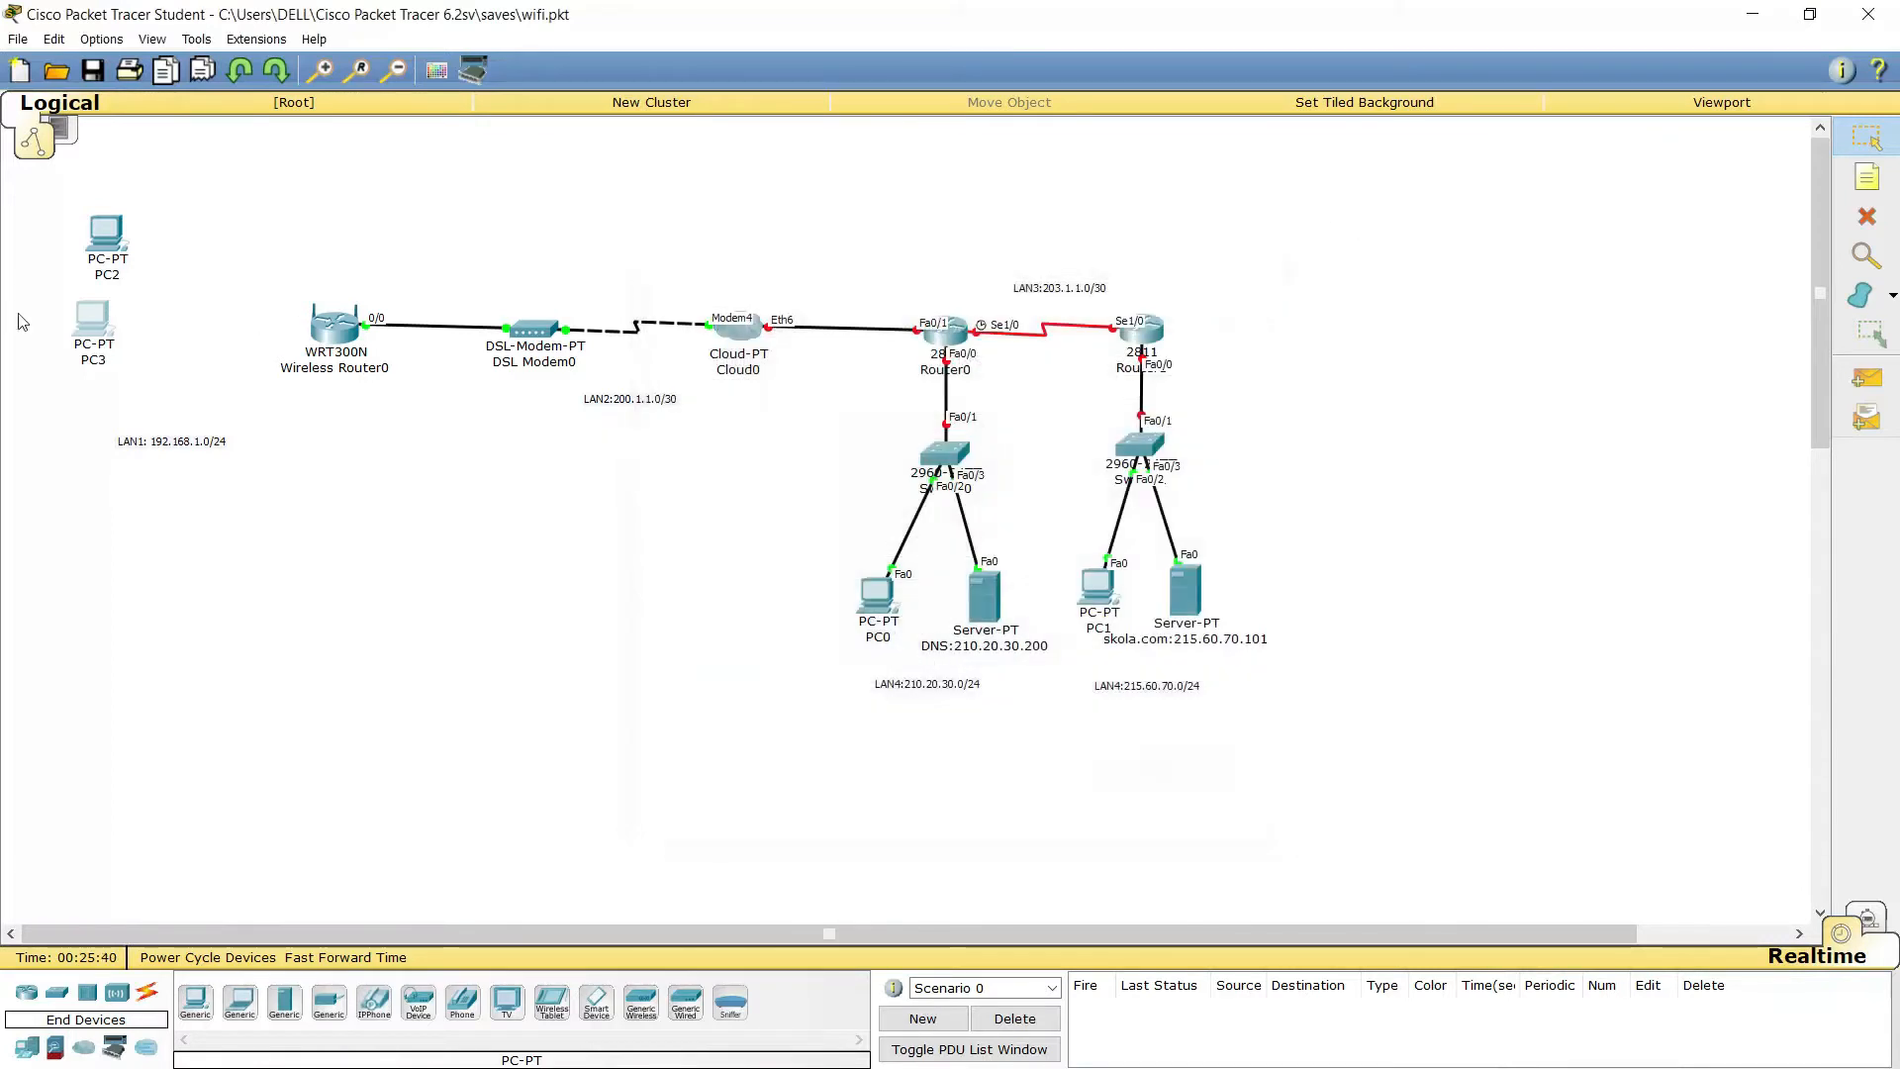
# Move PC2 and PC3 upward and add generic PCs PC4 and PC5 below them
pyautogui.moveTo(113, 232); pyautogui.dragTo(193, 186)
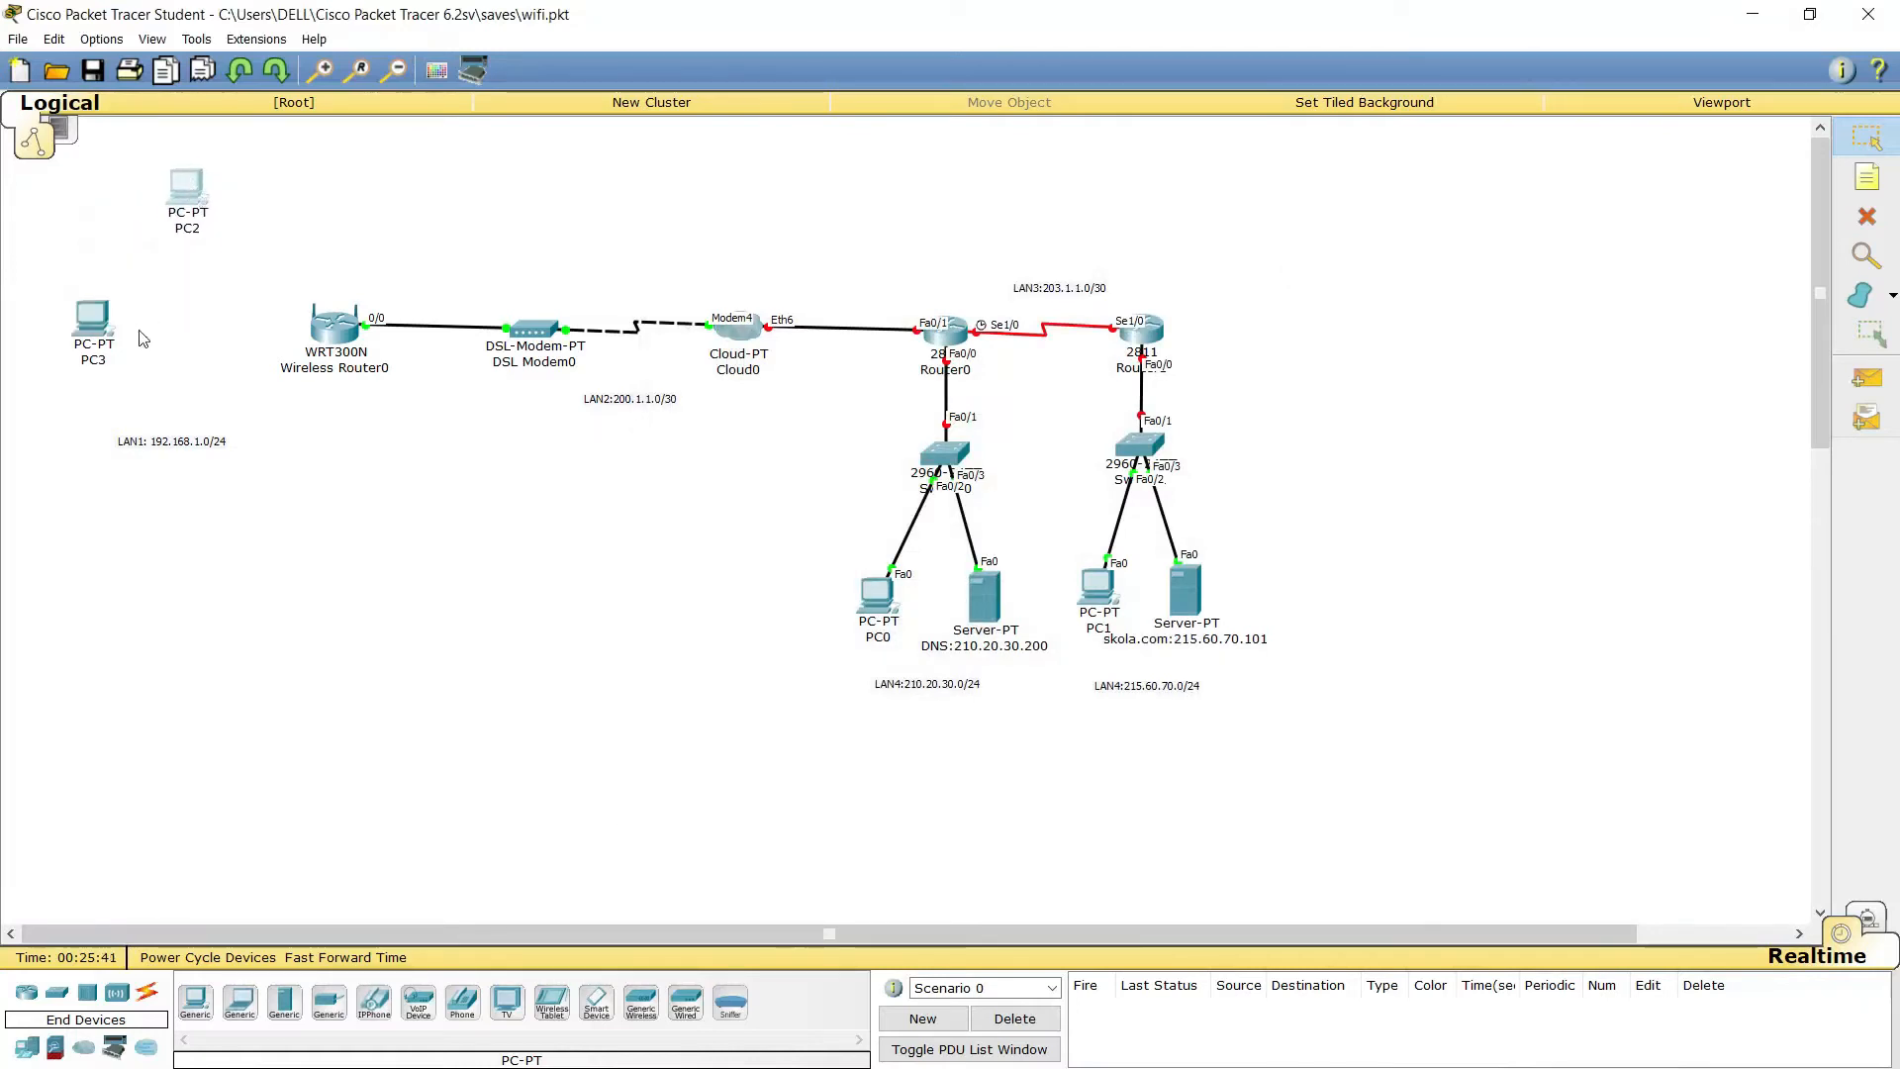
pyautogui.moveTo(92, 338); pyautogui.dragTo(116, 250)
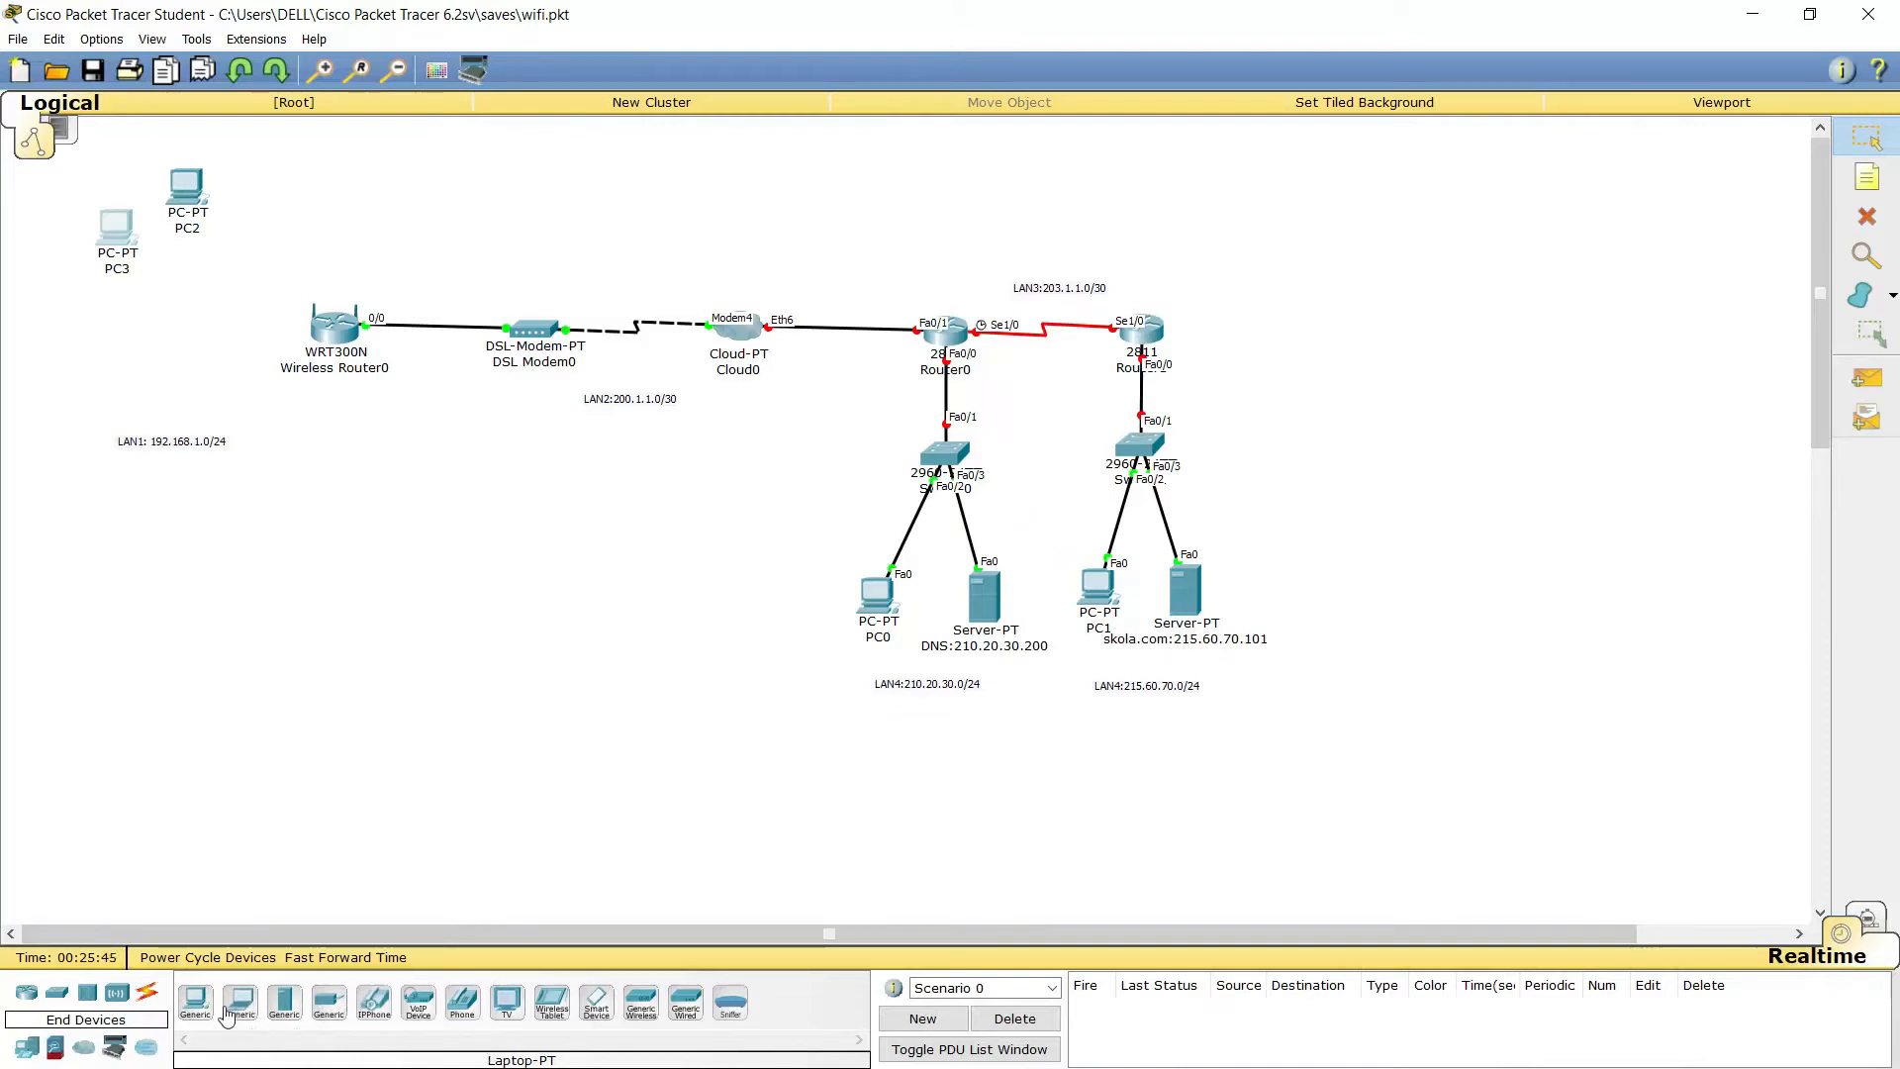
pyautogui.click(195, 1001)
pyautogui.click(87, 336)
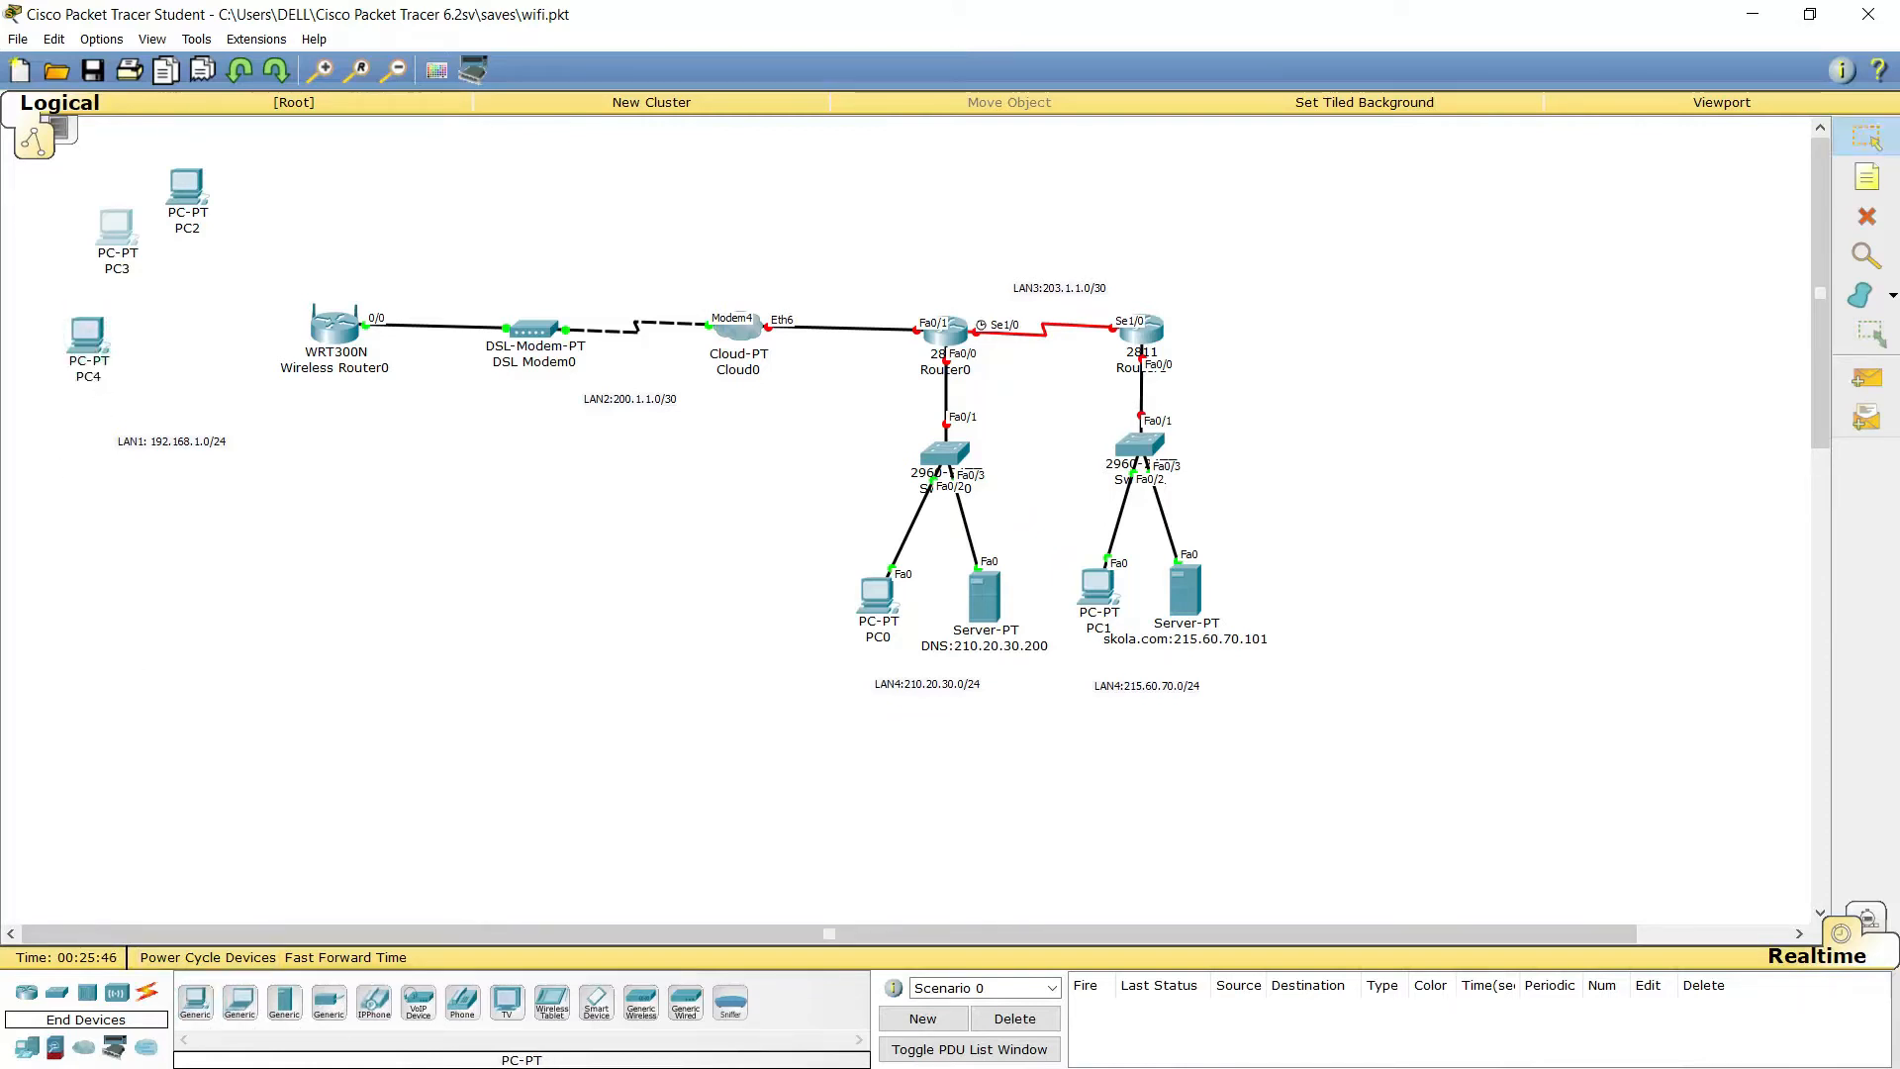
pyautogui.click(190, 1007)
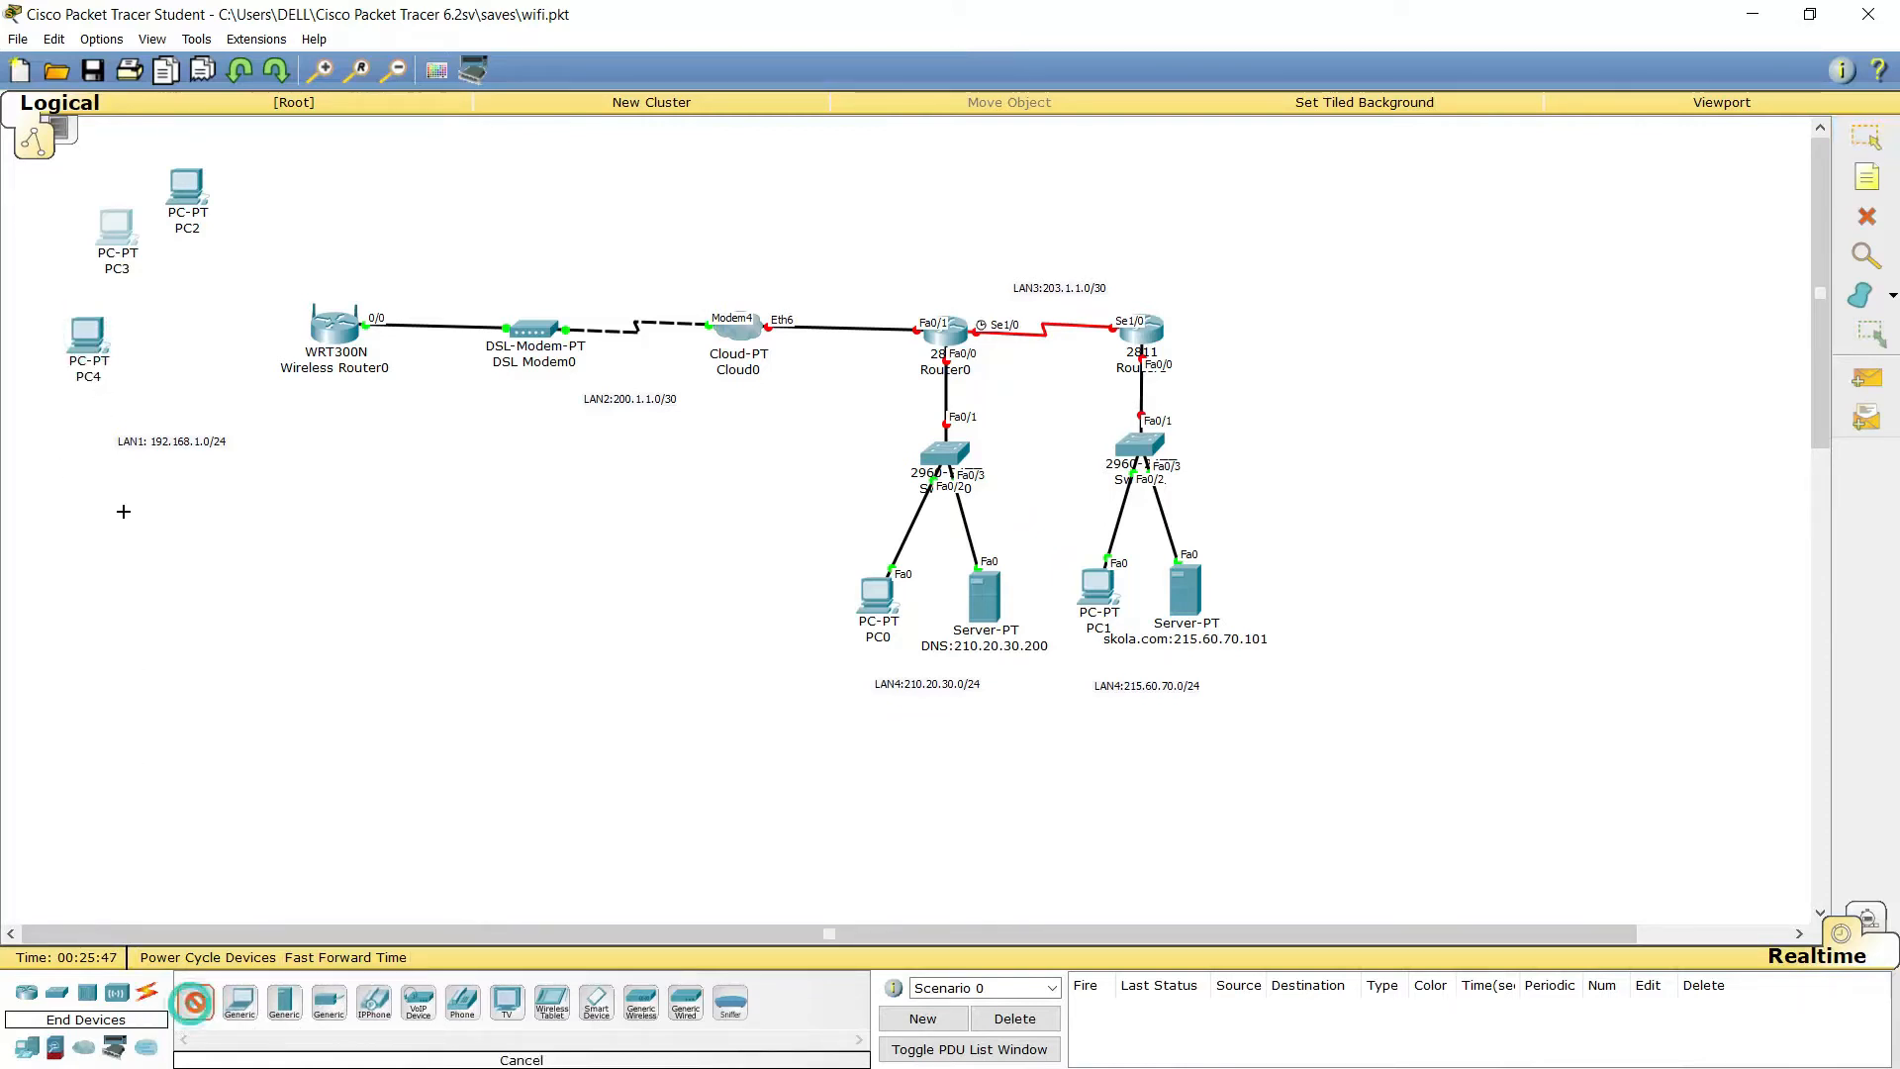
pyautogui.click(83, 401)
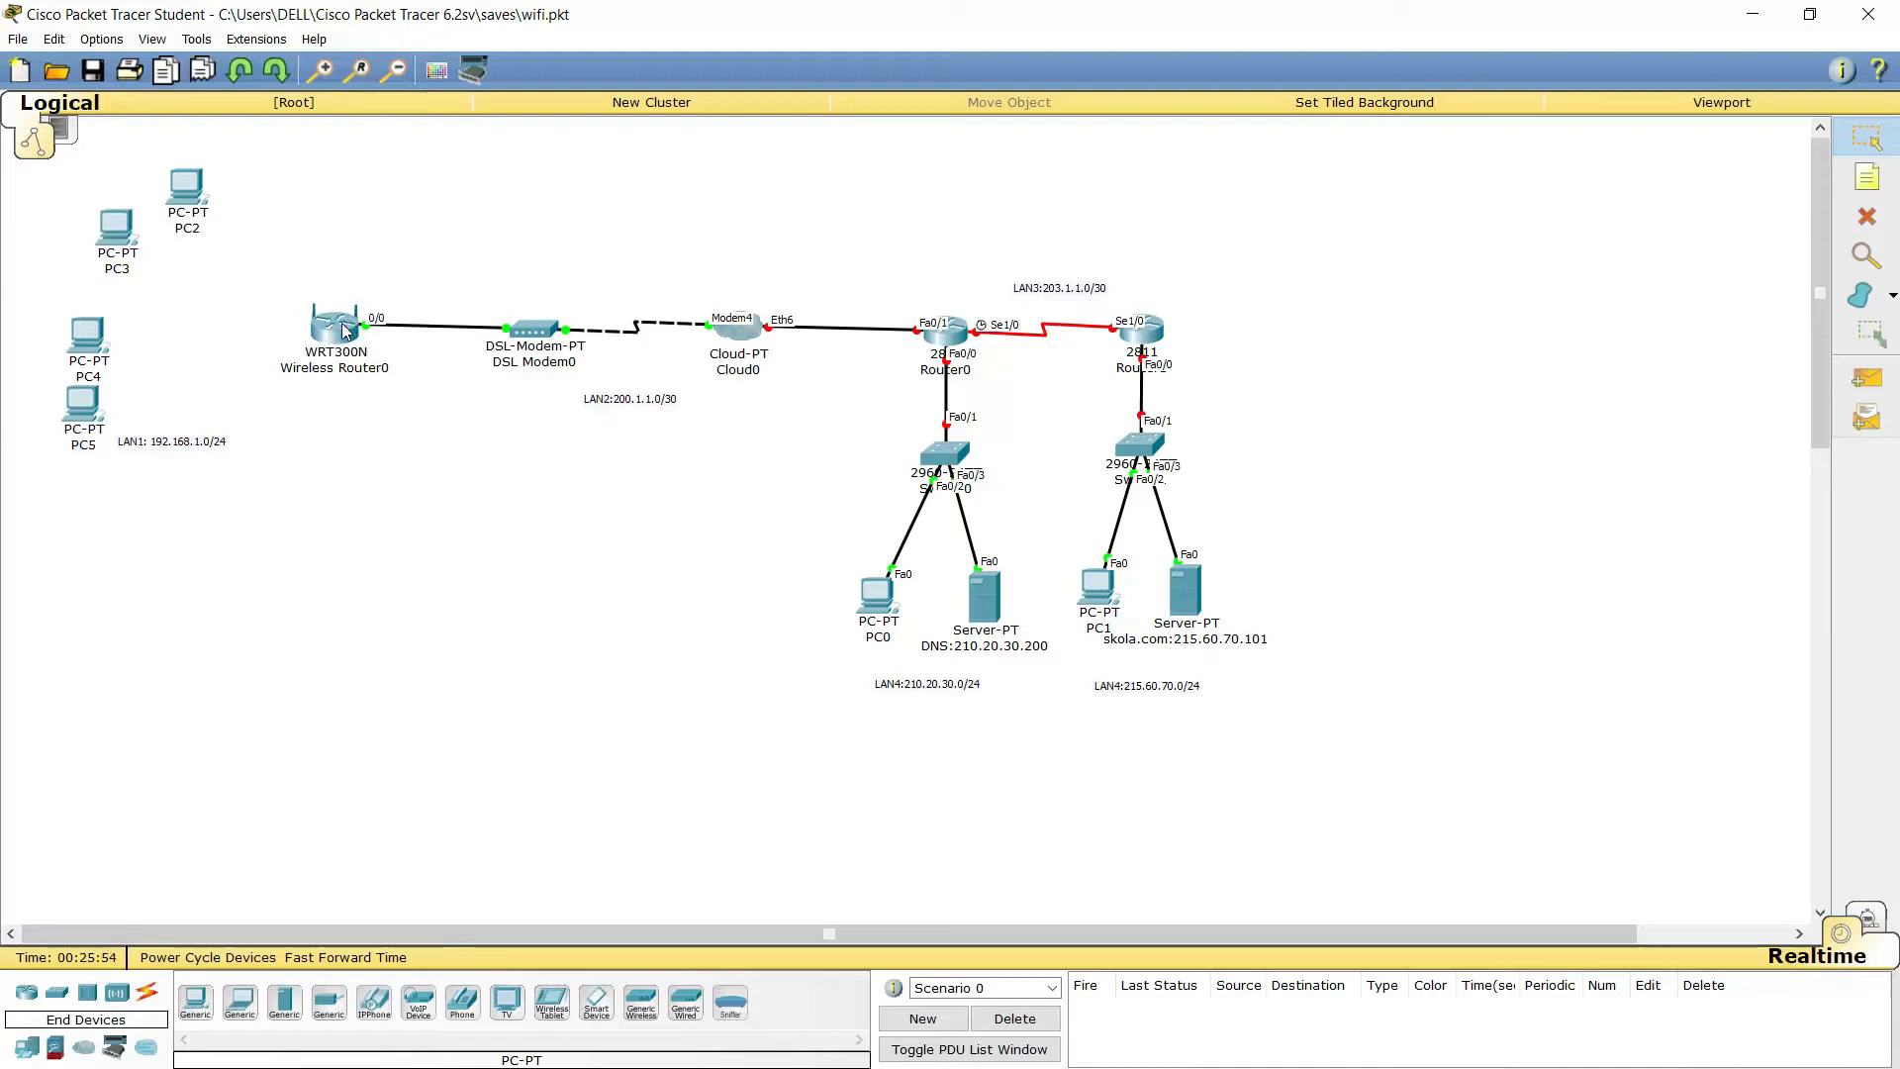
pyautogui.moveTo(345, 330)
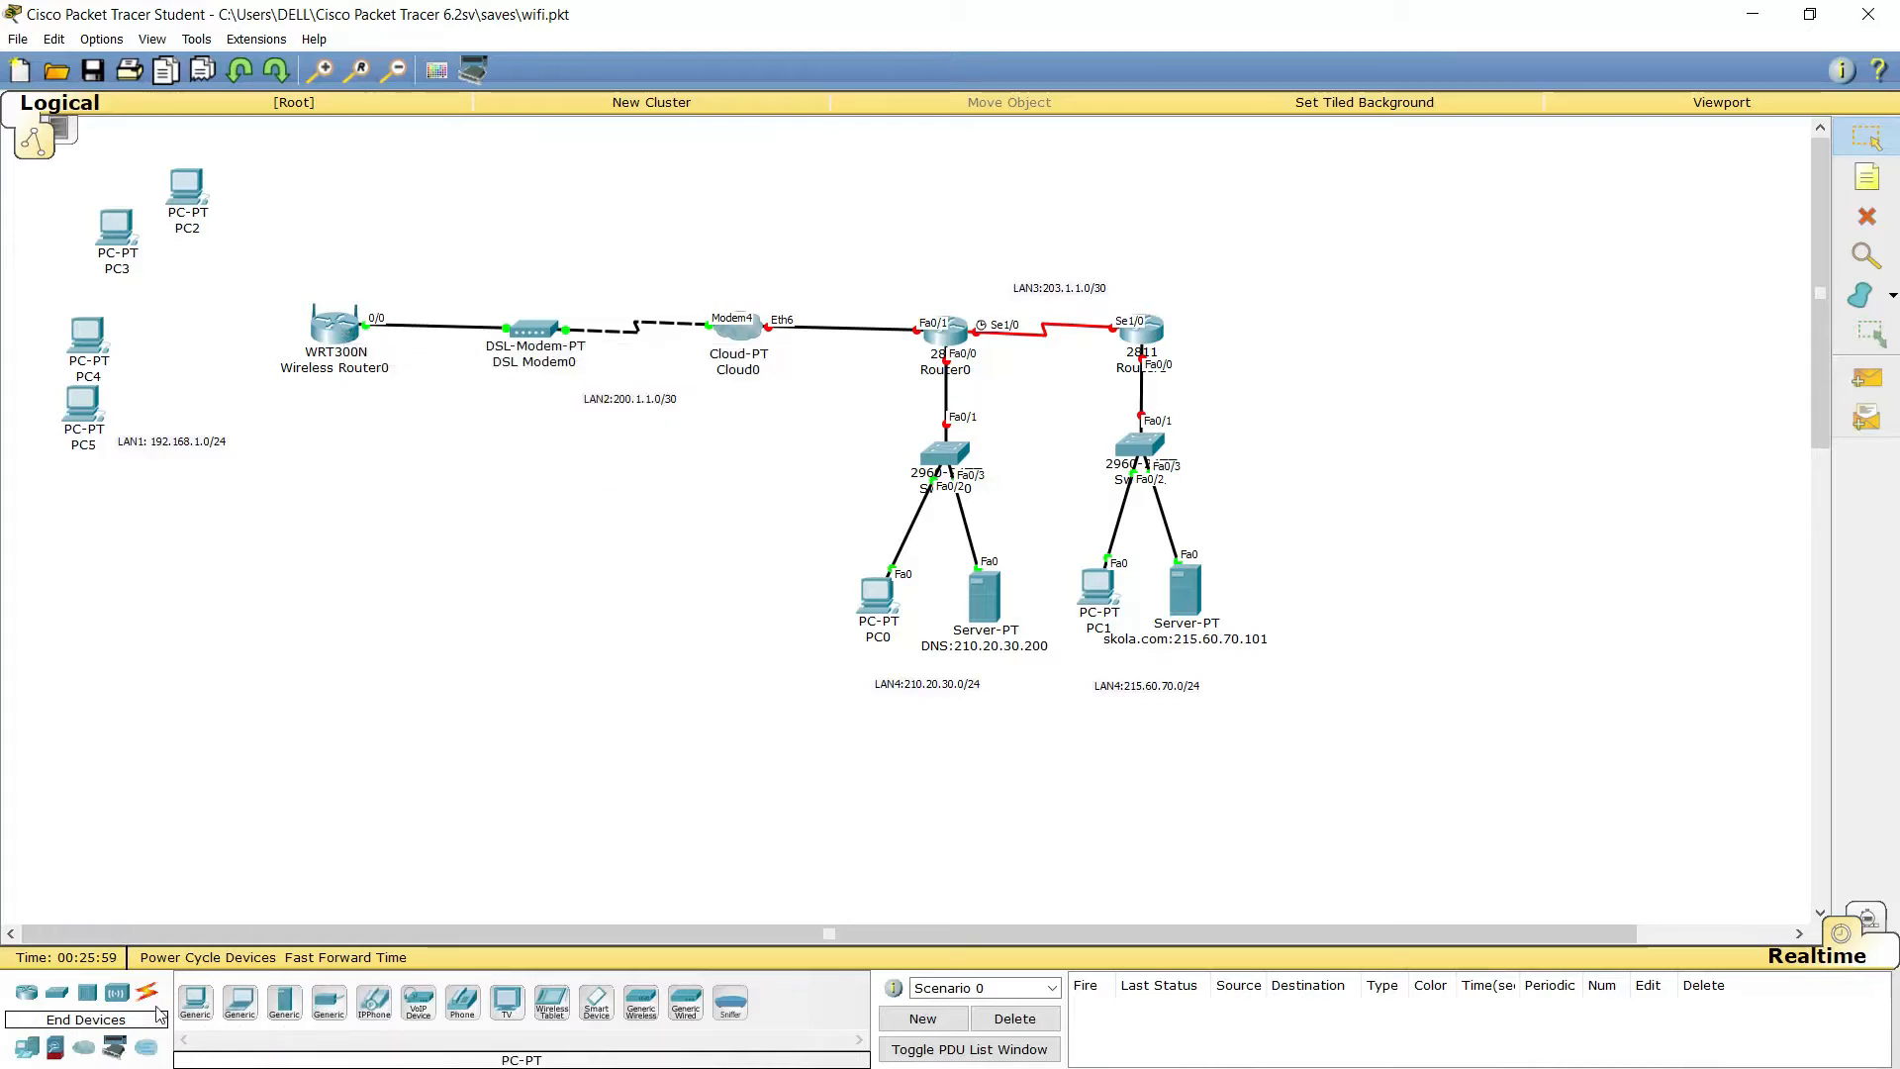
# Add a 2960 switch, Switch2, beside PC4
pyautogui.click(57, 991)
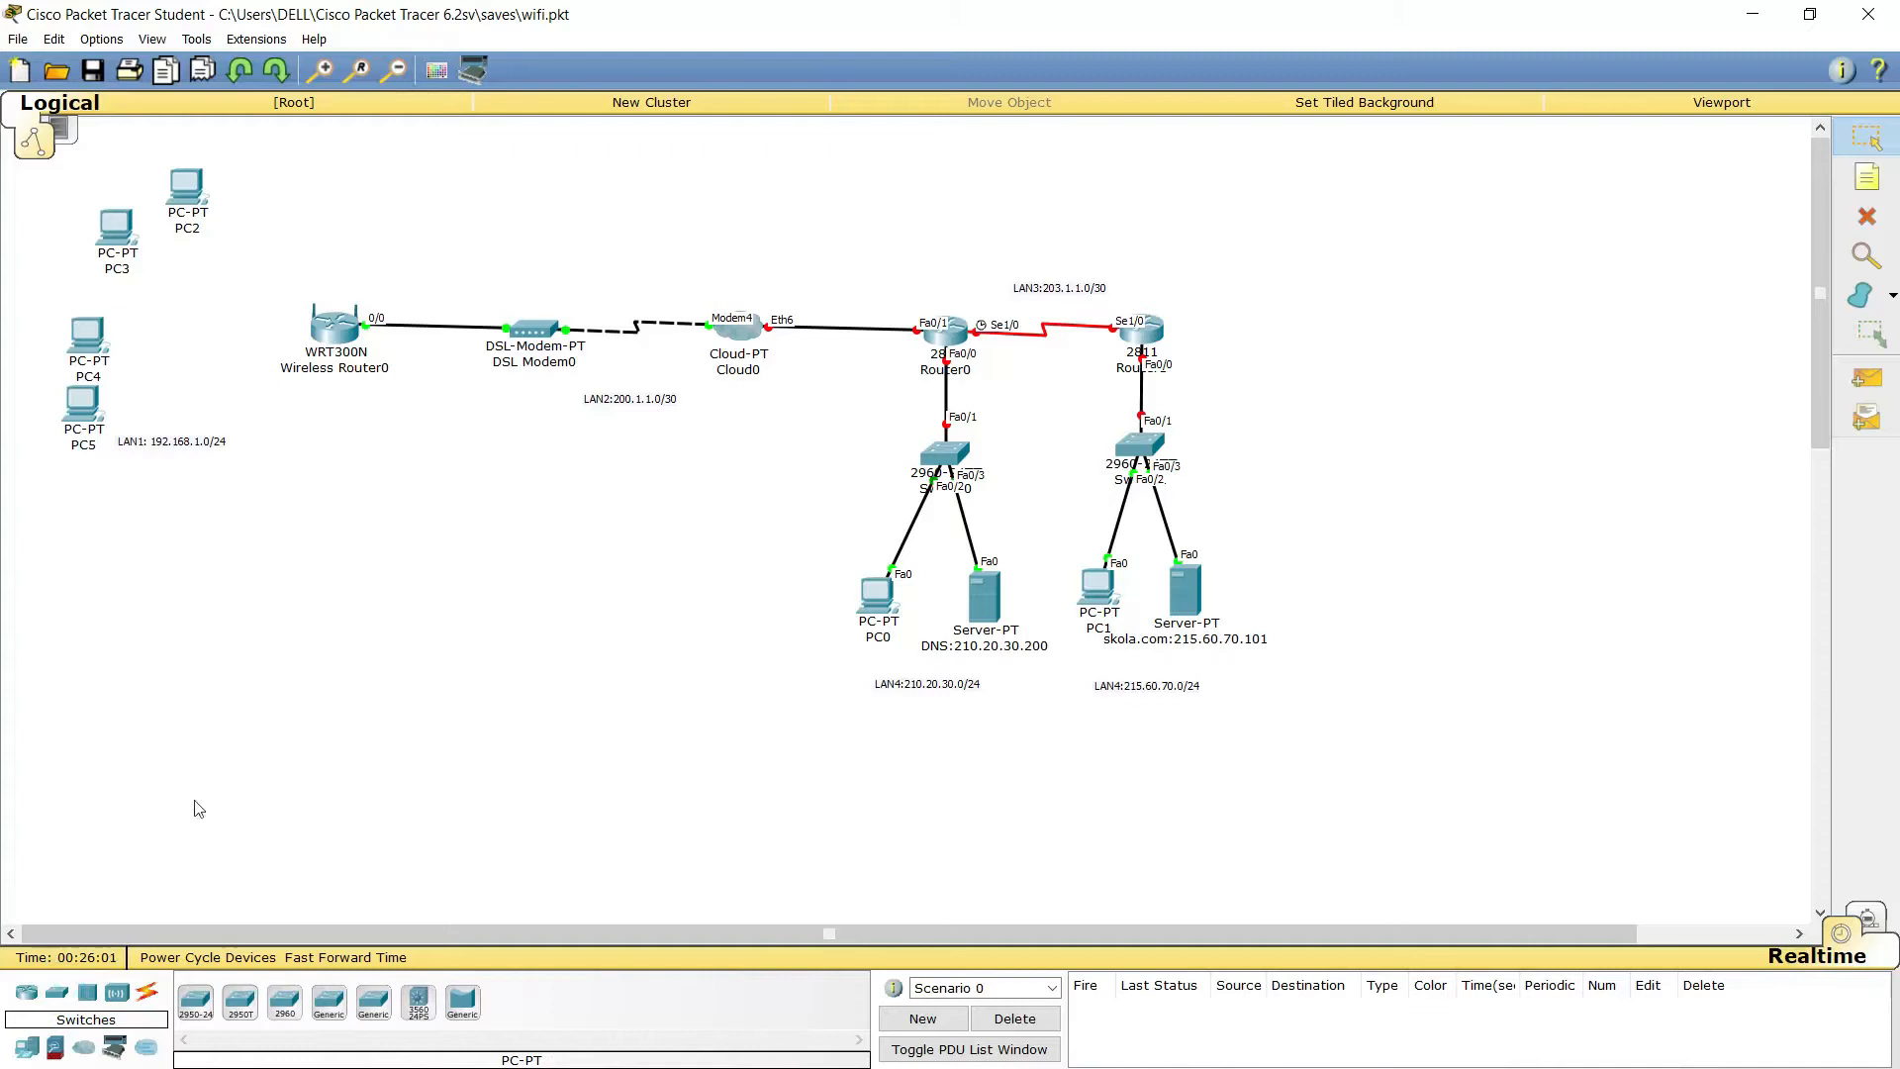
pyautogui.click(284, 1001)
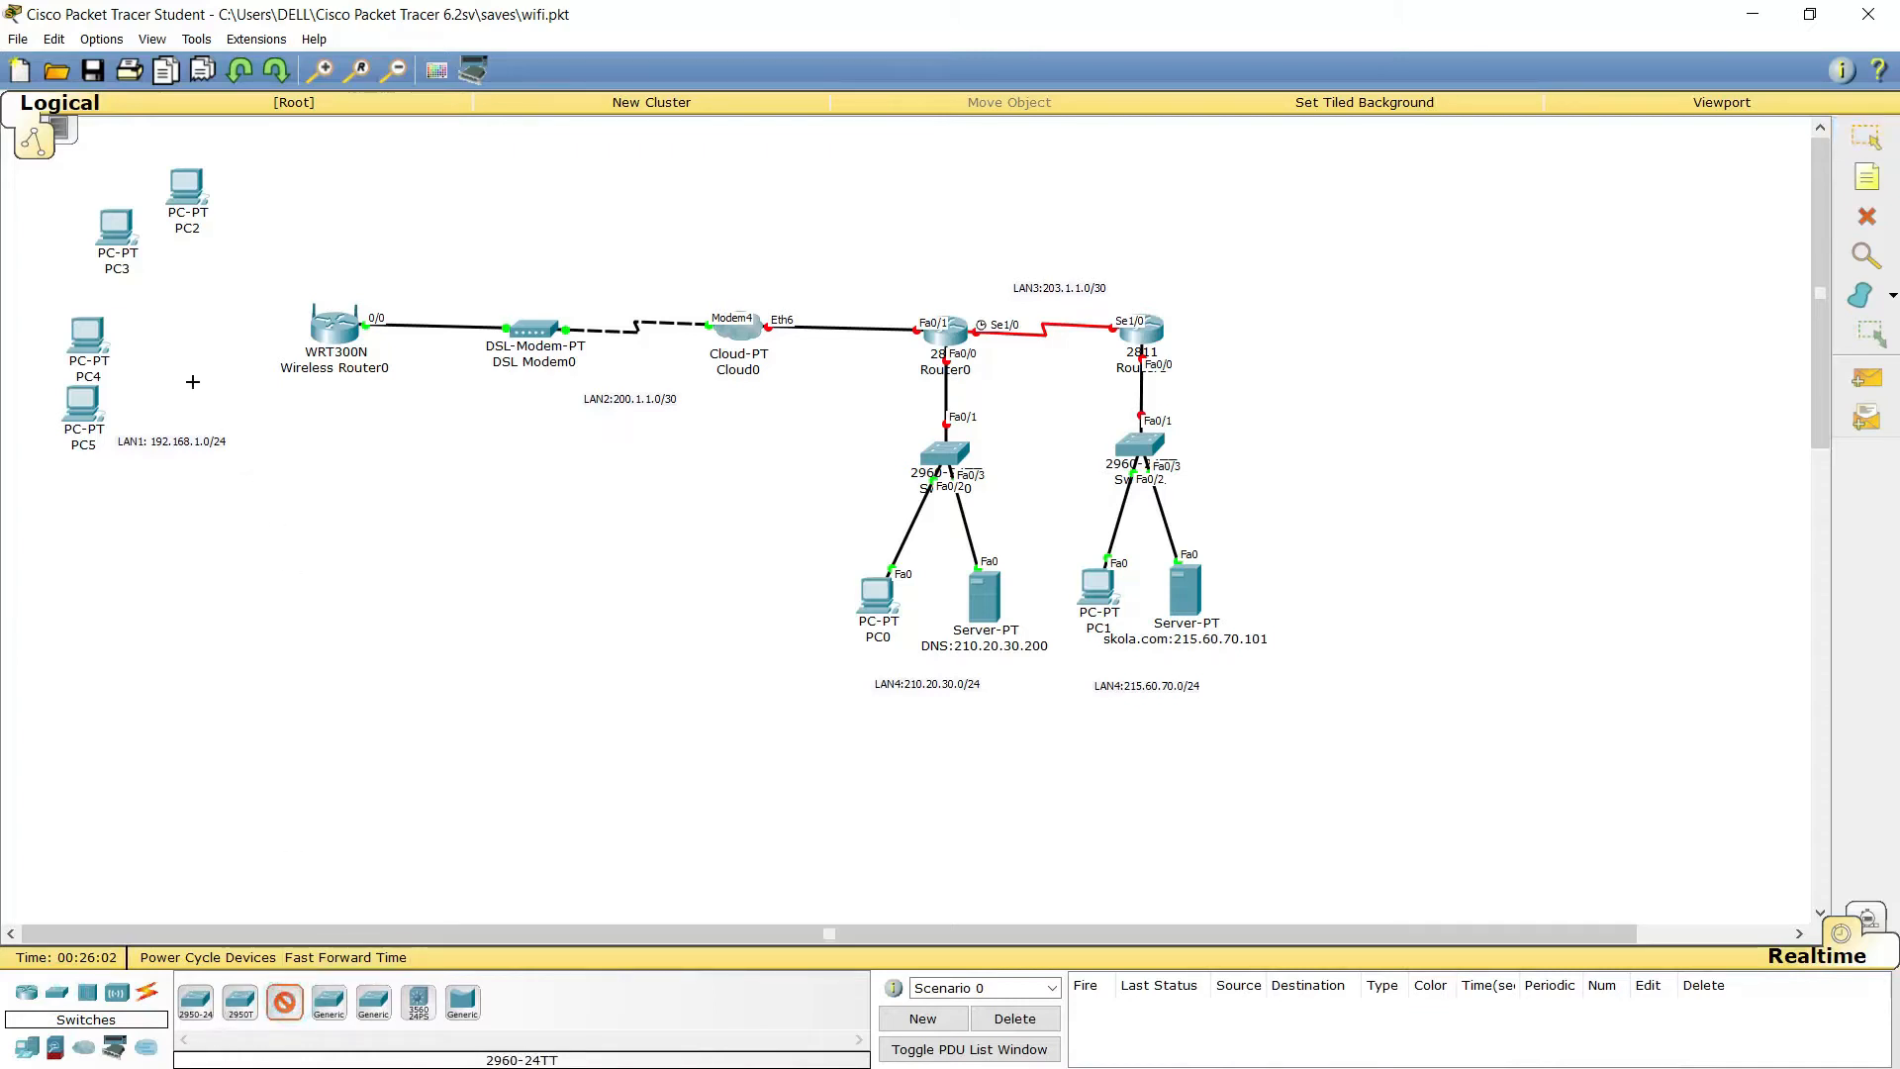
pyautogui.click(198, 364)
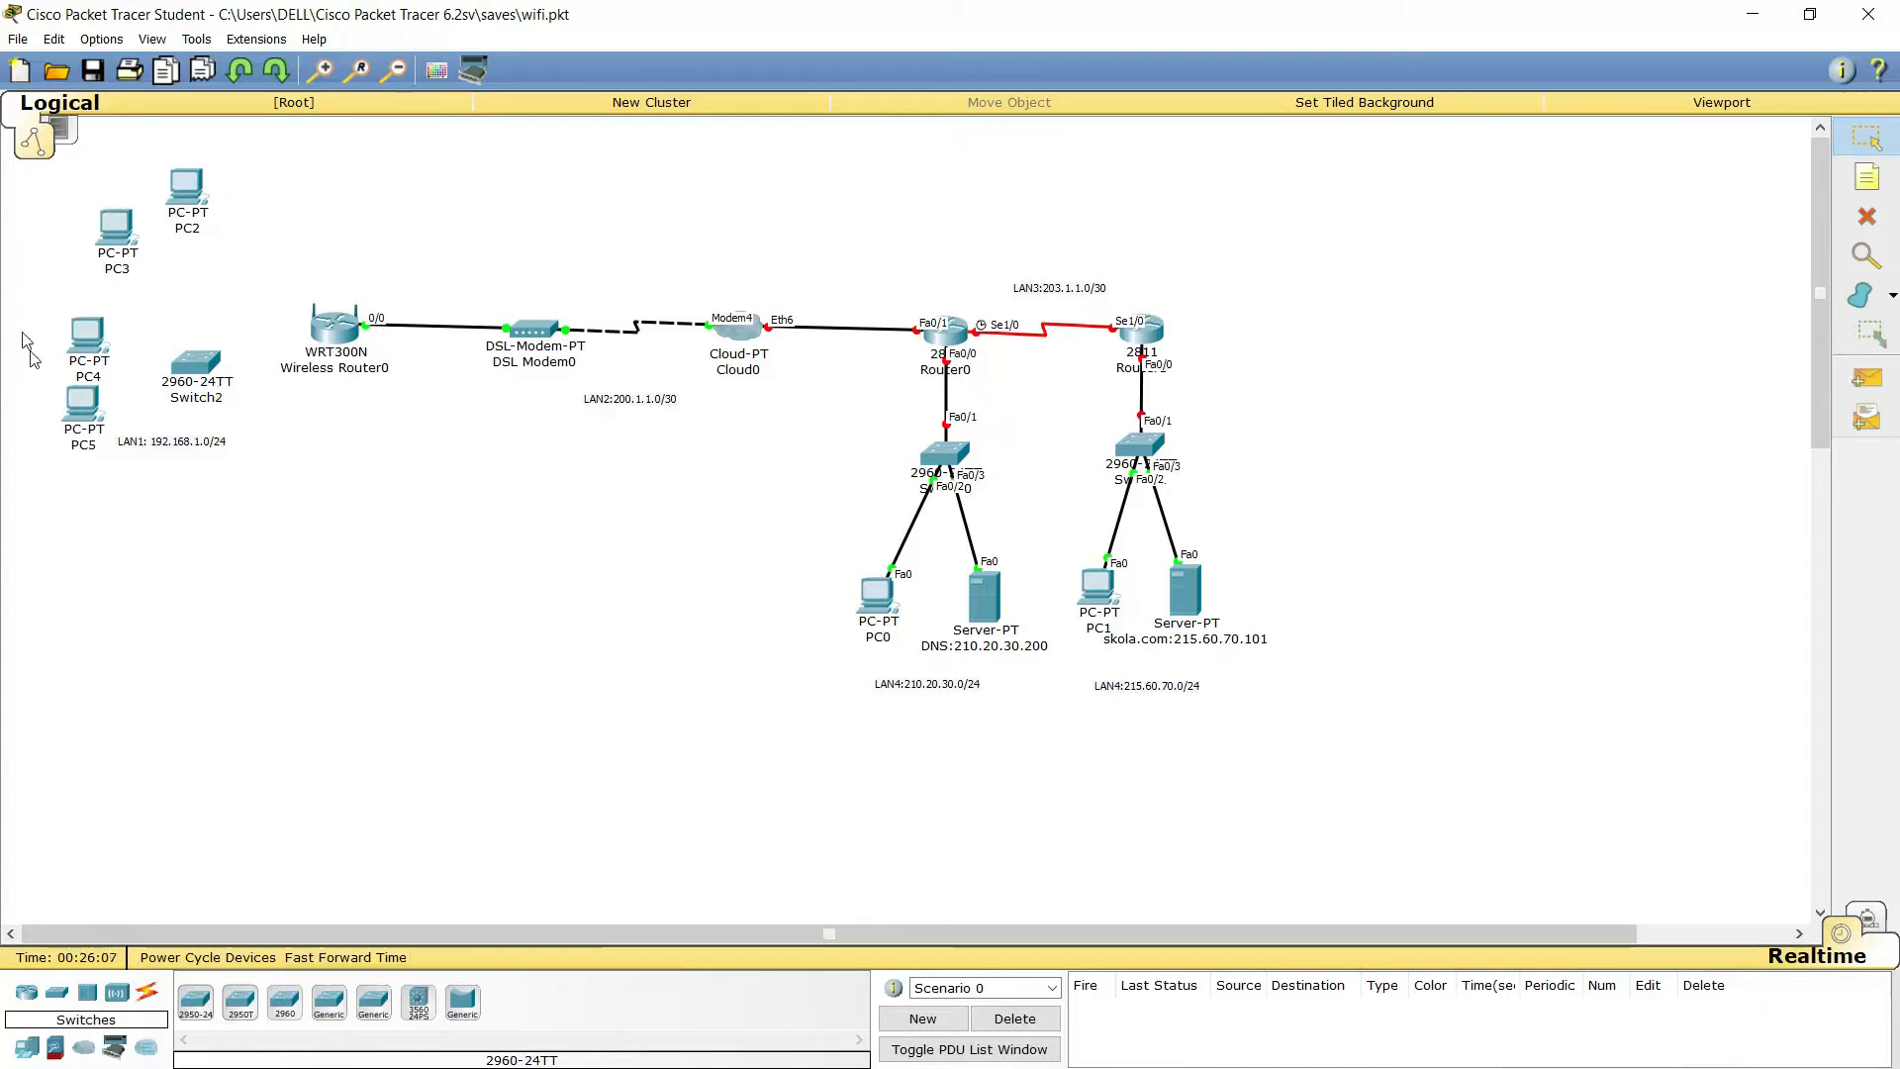
# Cable PC4 to Switch2 Fa0/1 and PC5 to Switch2 Fa0/2 with straight-through copper
pyautogui.click(150, 995)
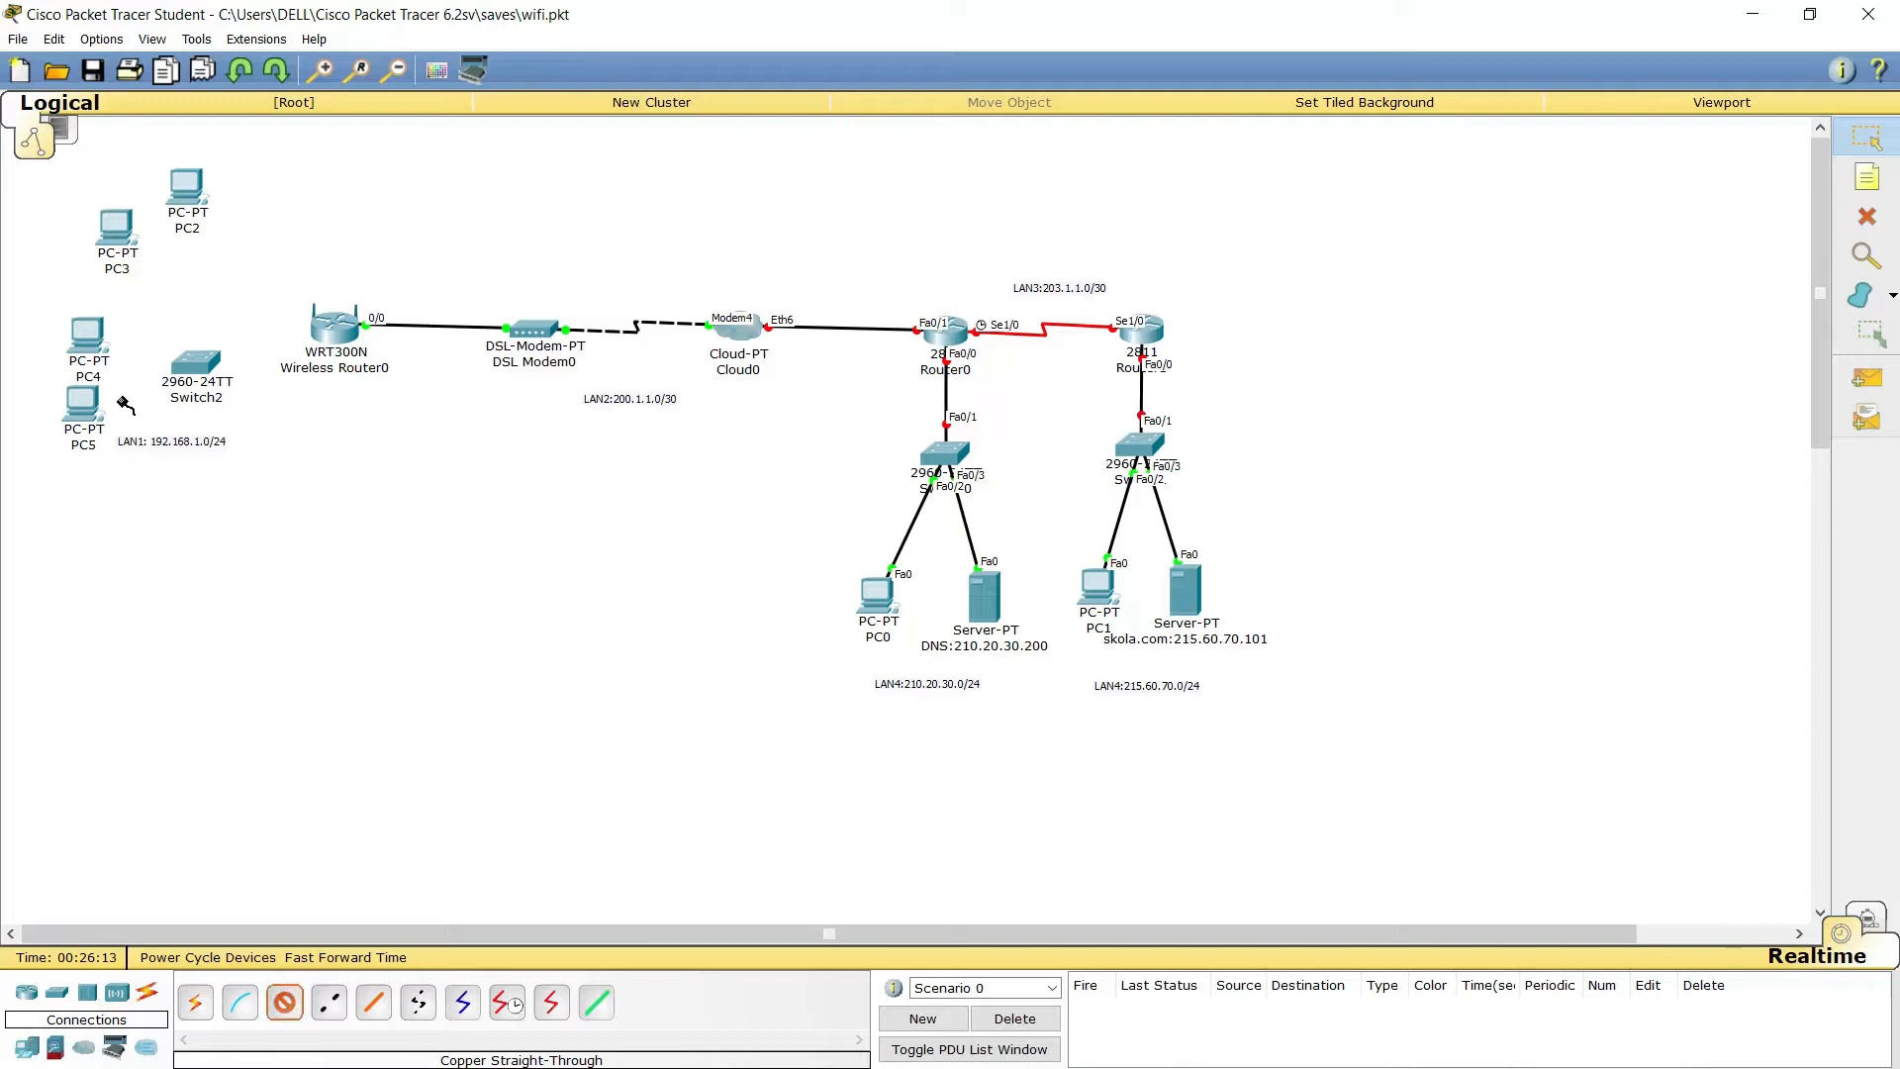
pyautogui.click(87, 337)
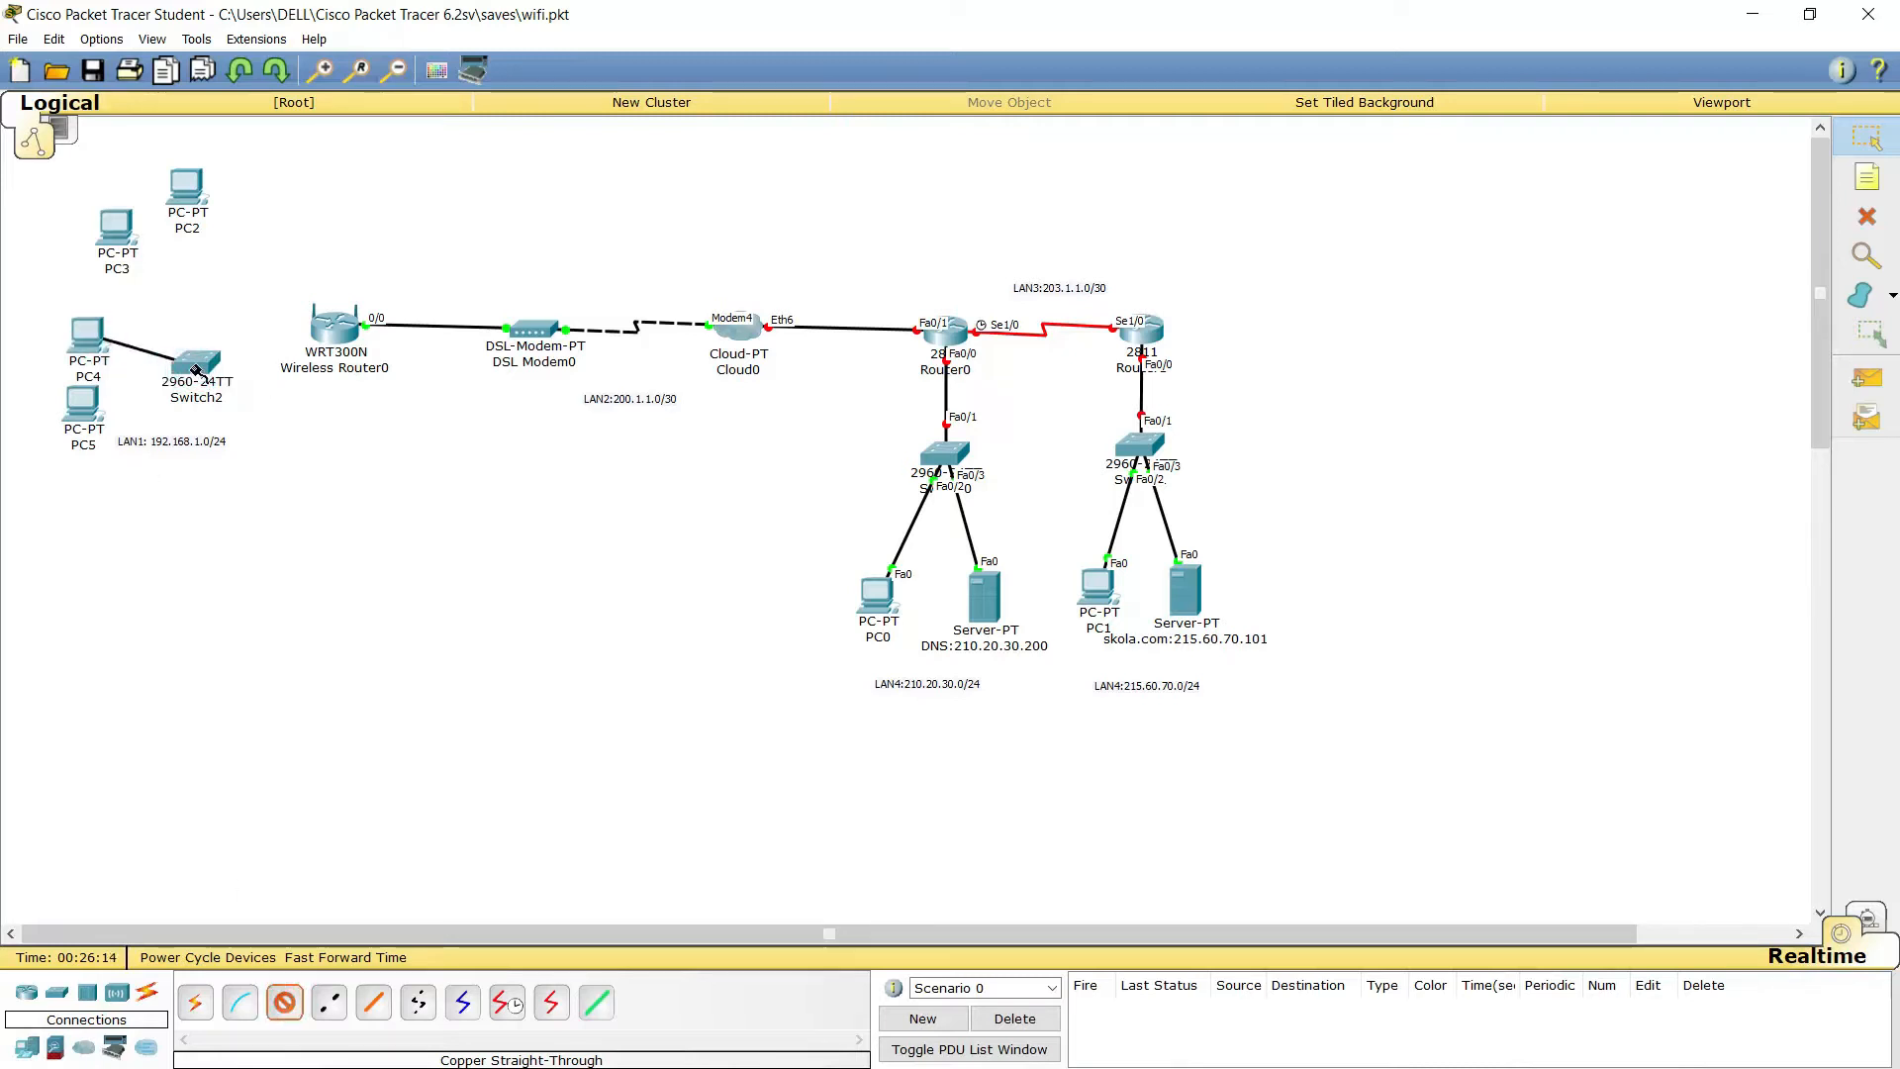
pyautogui.click(195, 364)
pyautogui.click(227, 401)
pyautogui.click(99, 404)
pyautogui.click(159, 440)
pyautogui.click(195, 377)
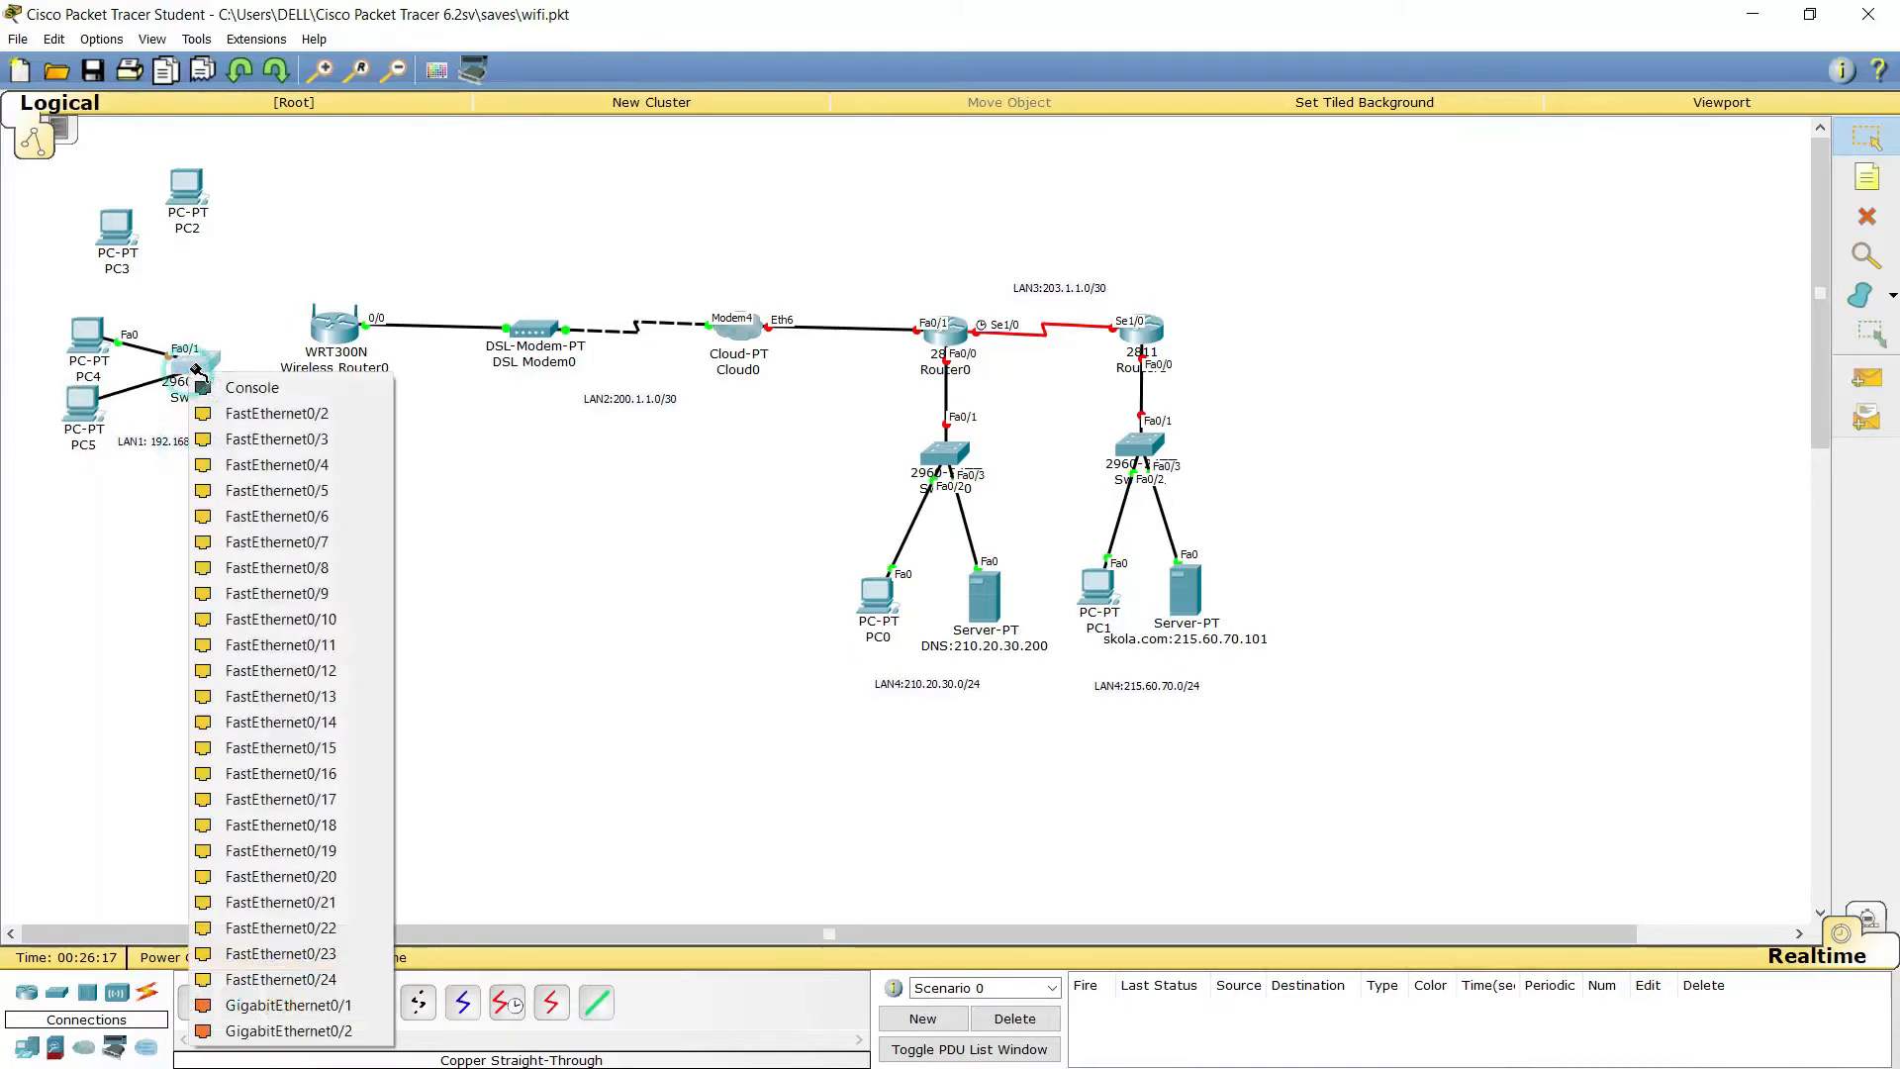
pyautogui.click(237, 427)
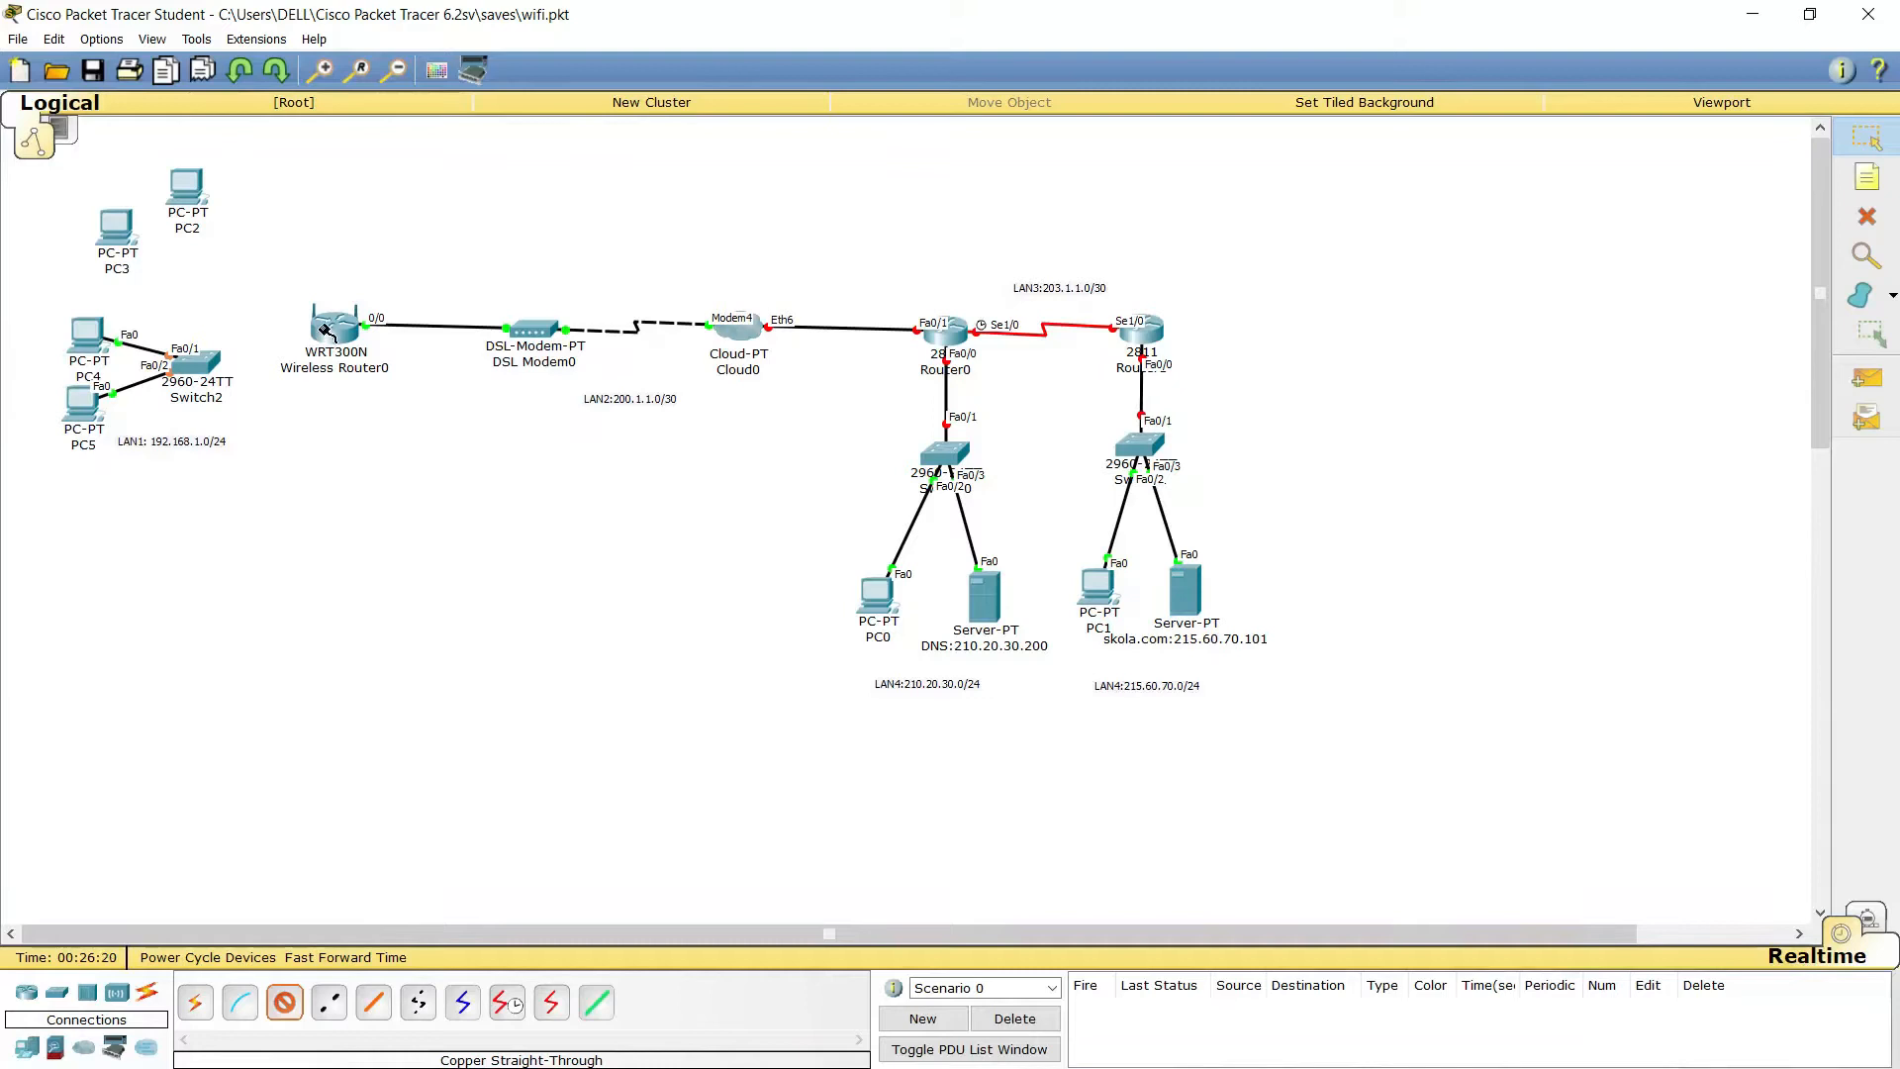
# Uplink Switch2 Fa0/3 to the wireless router's Ethernet 1 port
pyautogui.click(203, 371)
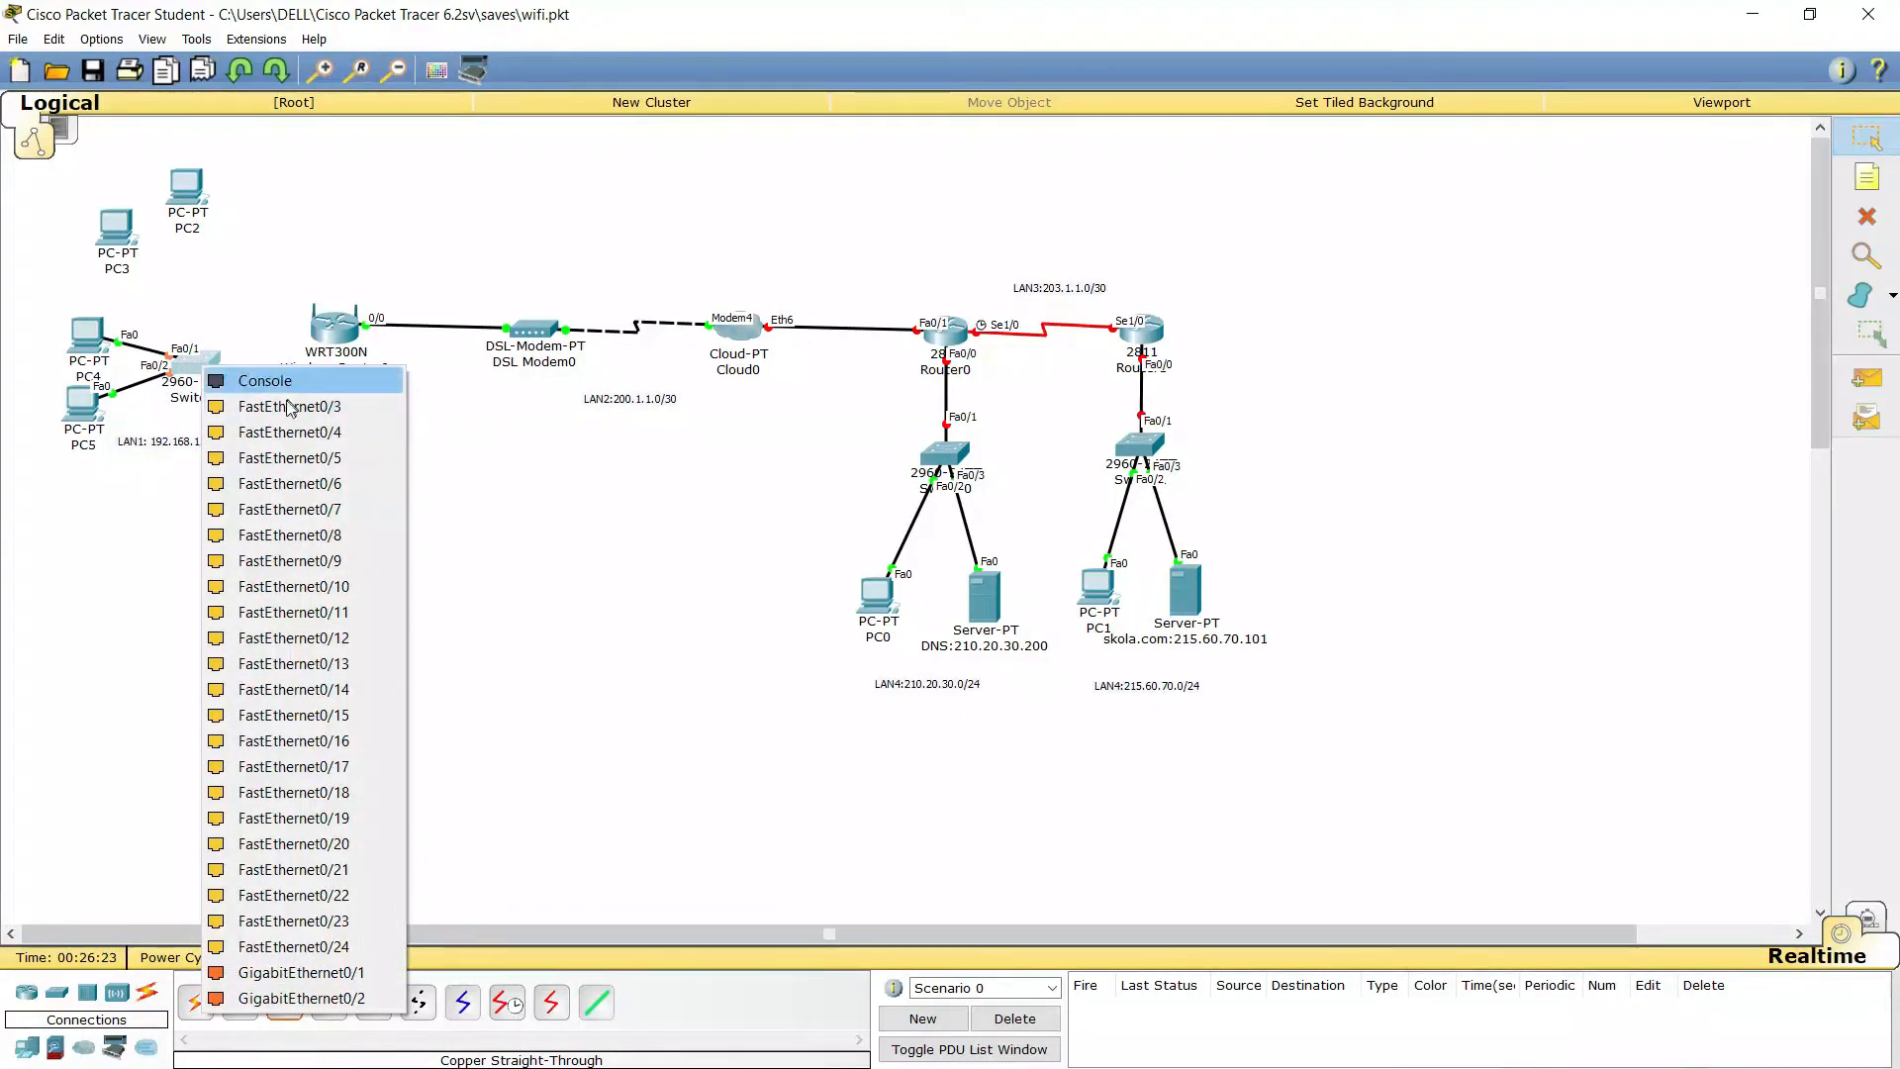
pyautogui.click(289, 407)
pyautogui.click(332, 322)
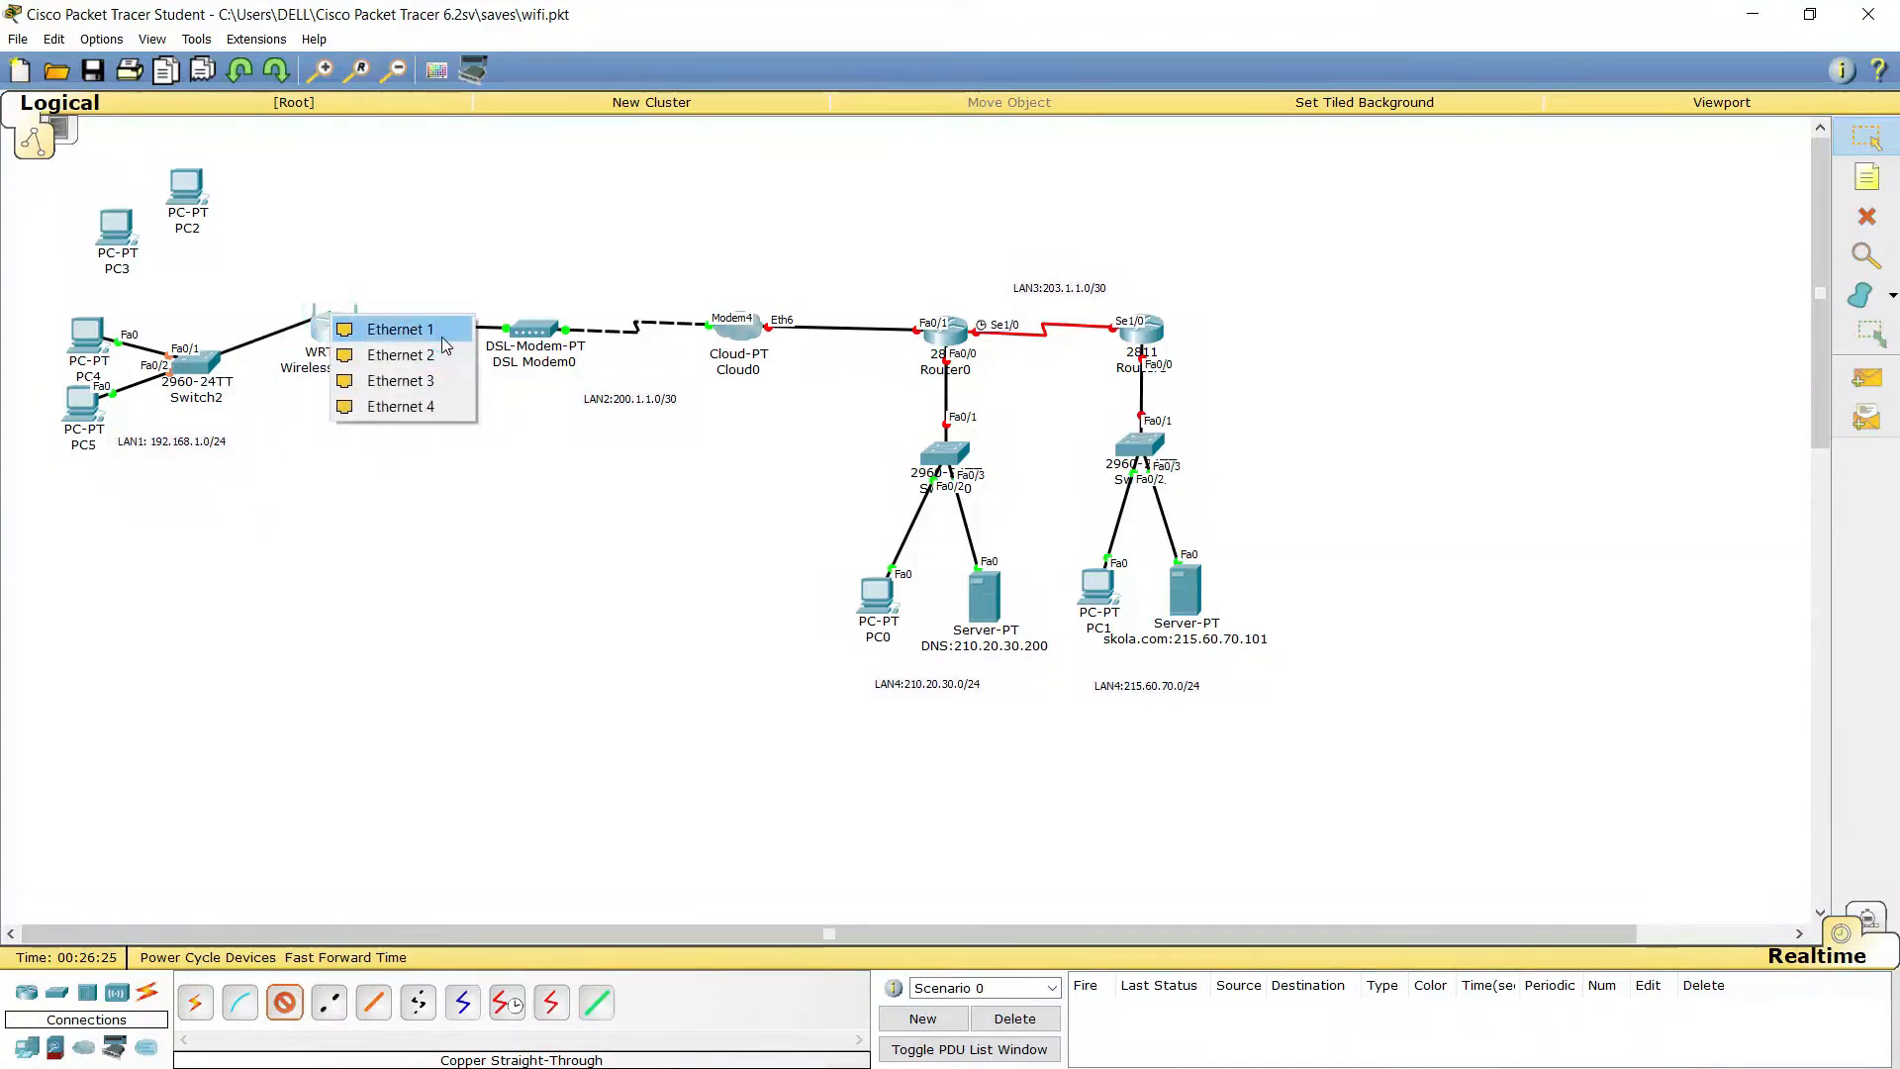
pyautogui.click(442, 337)
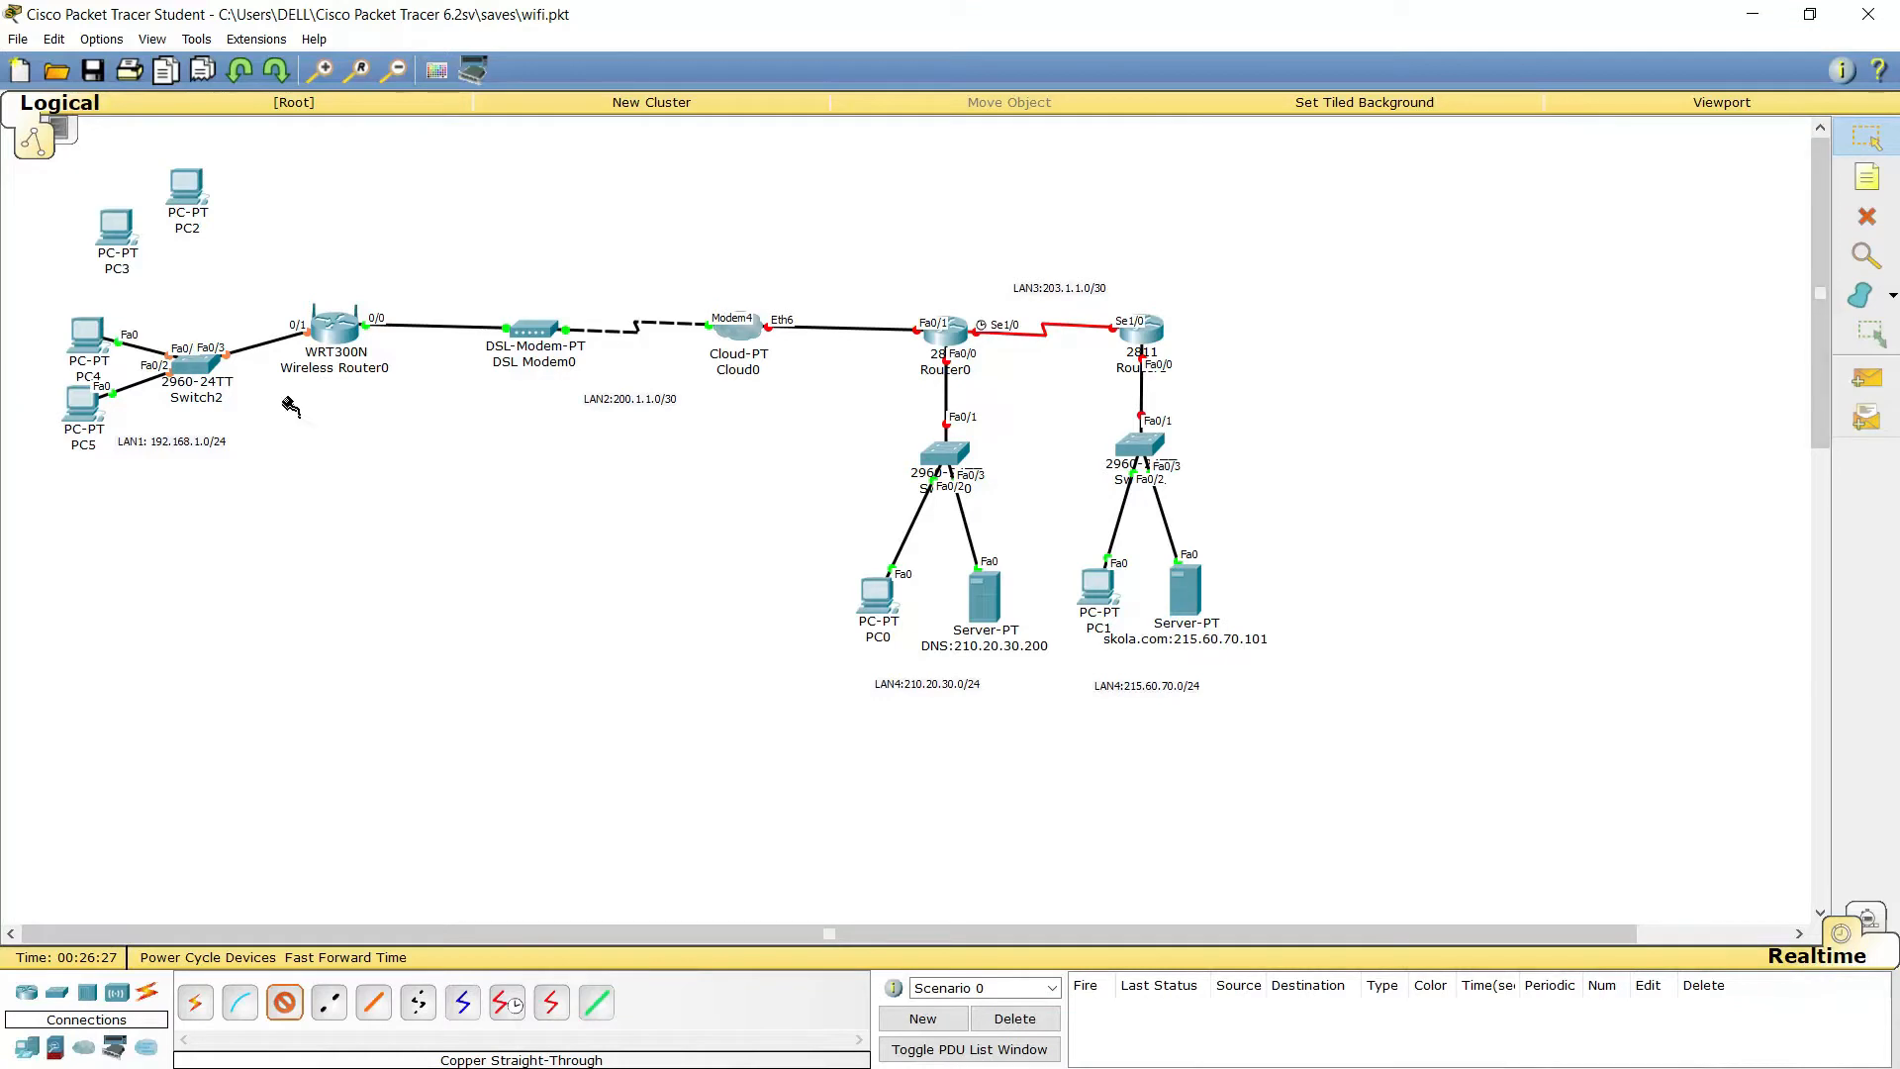
pyautogui.click(1852, 151)
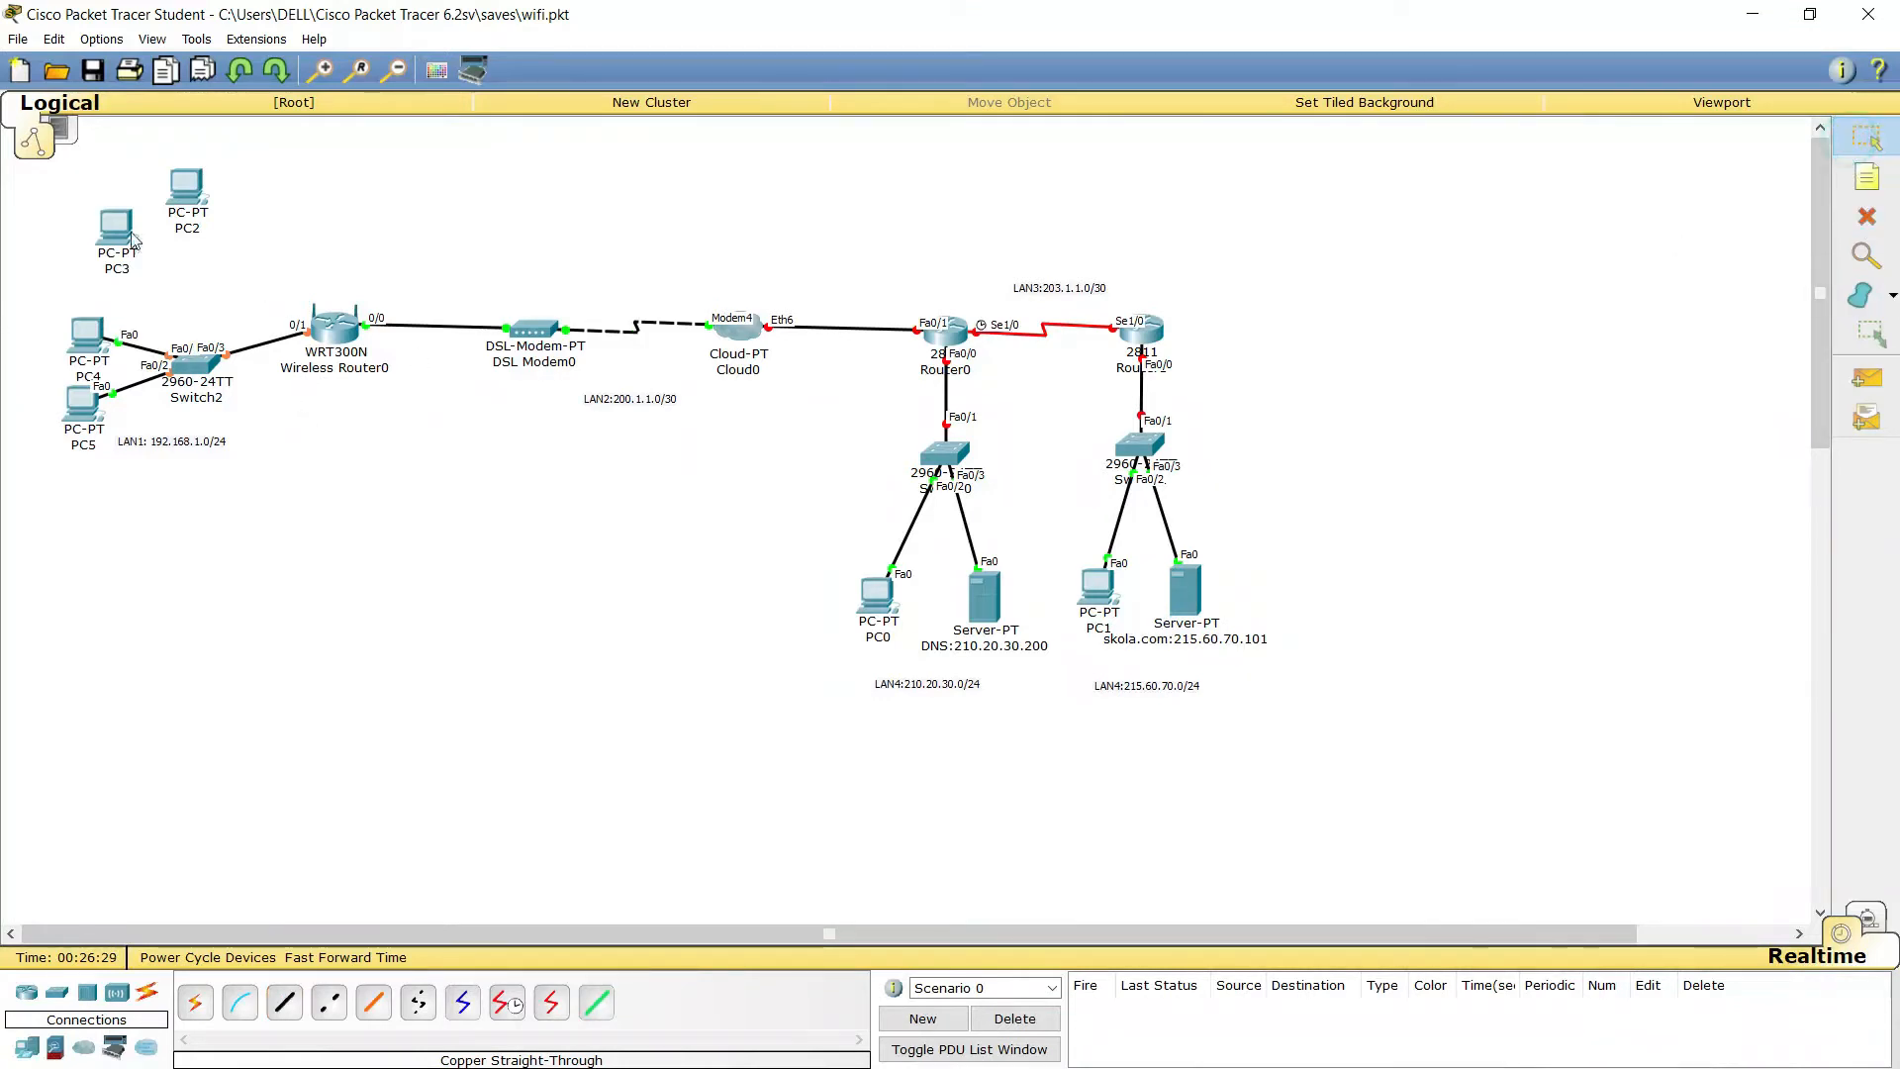
# Show Wireless Router0's GUI Basic Setup page in a maximized window
pyautogui.click(343, 325)
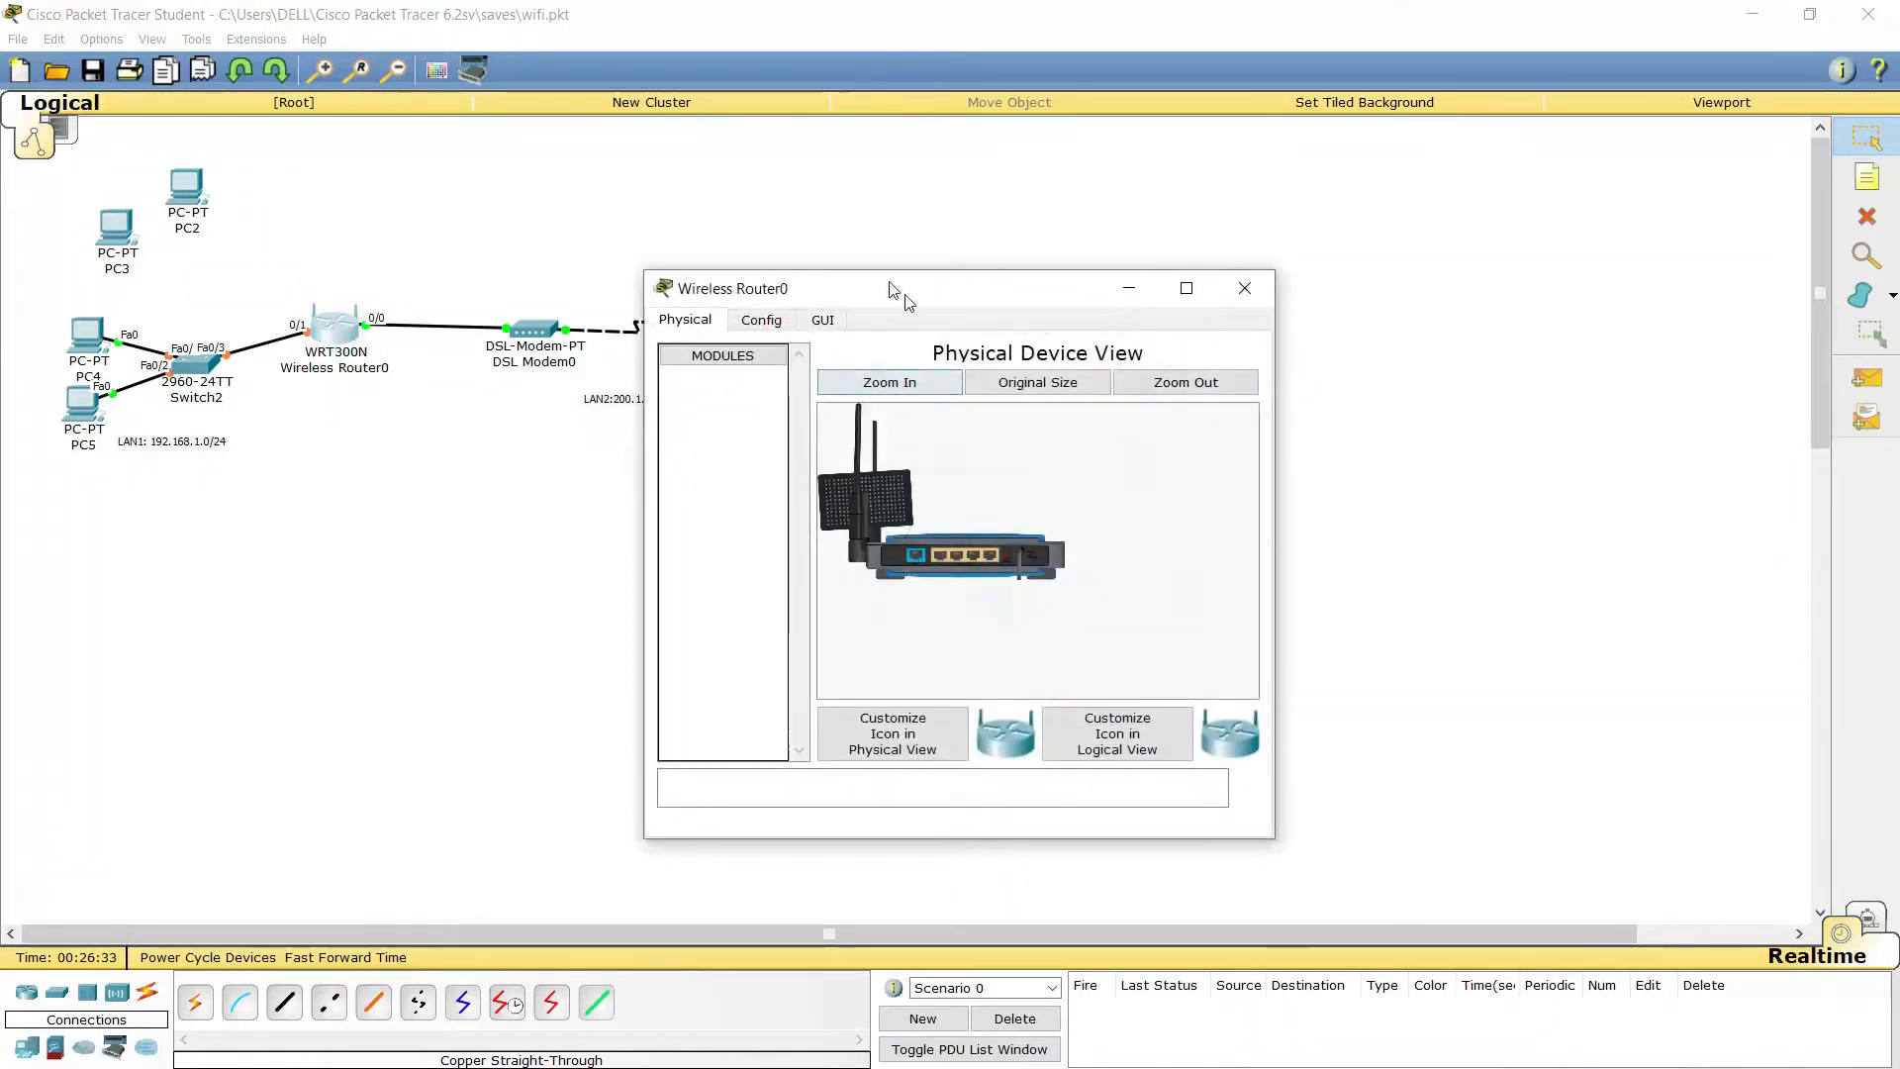
pyautogui.click(821, 320)
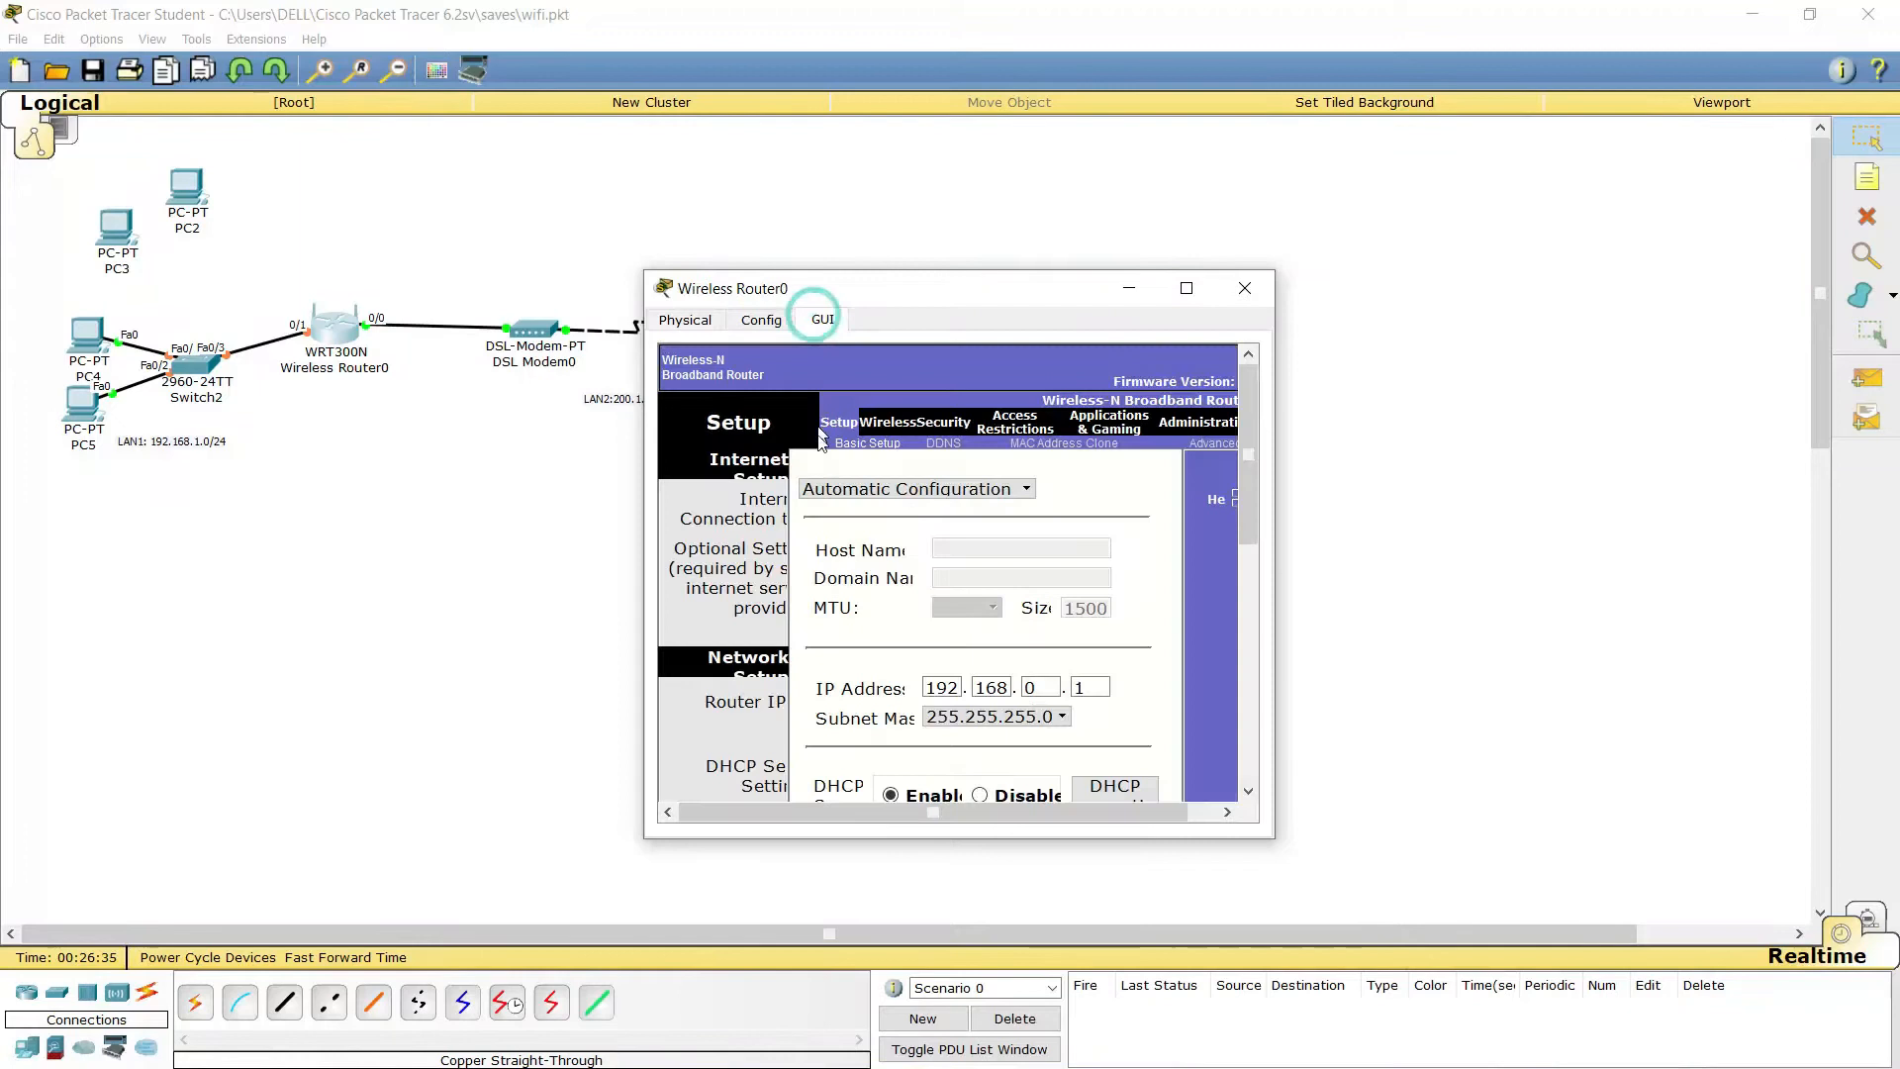
pyautogui.click(1186, 288)
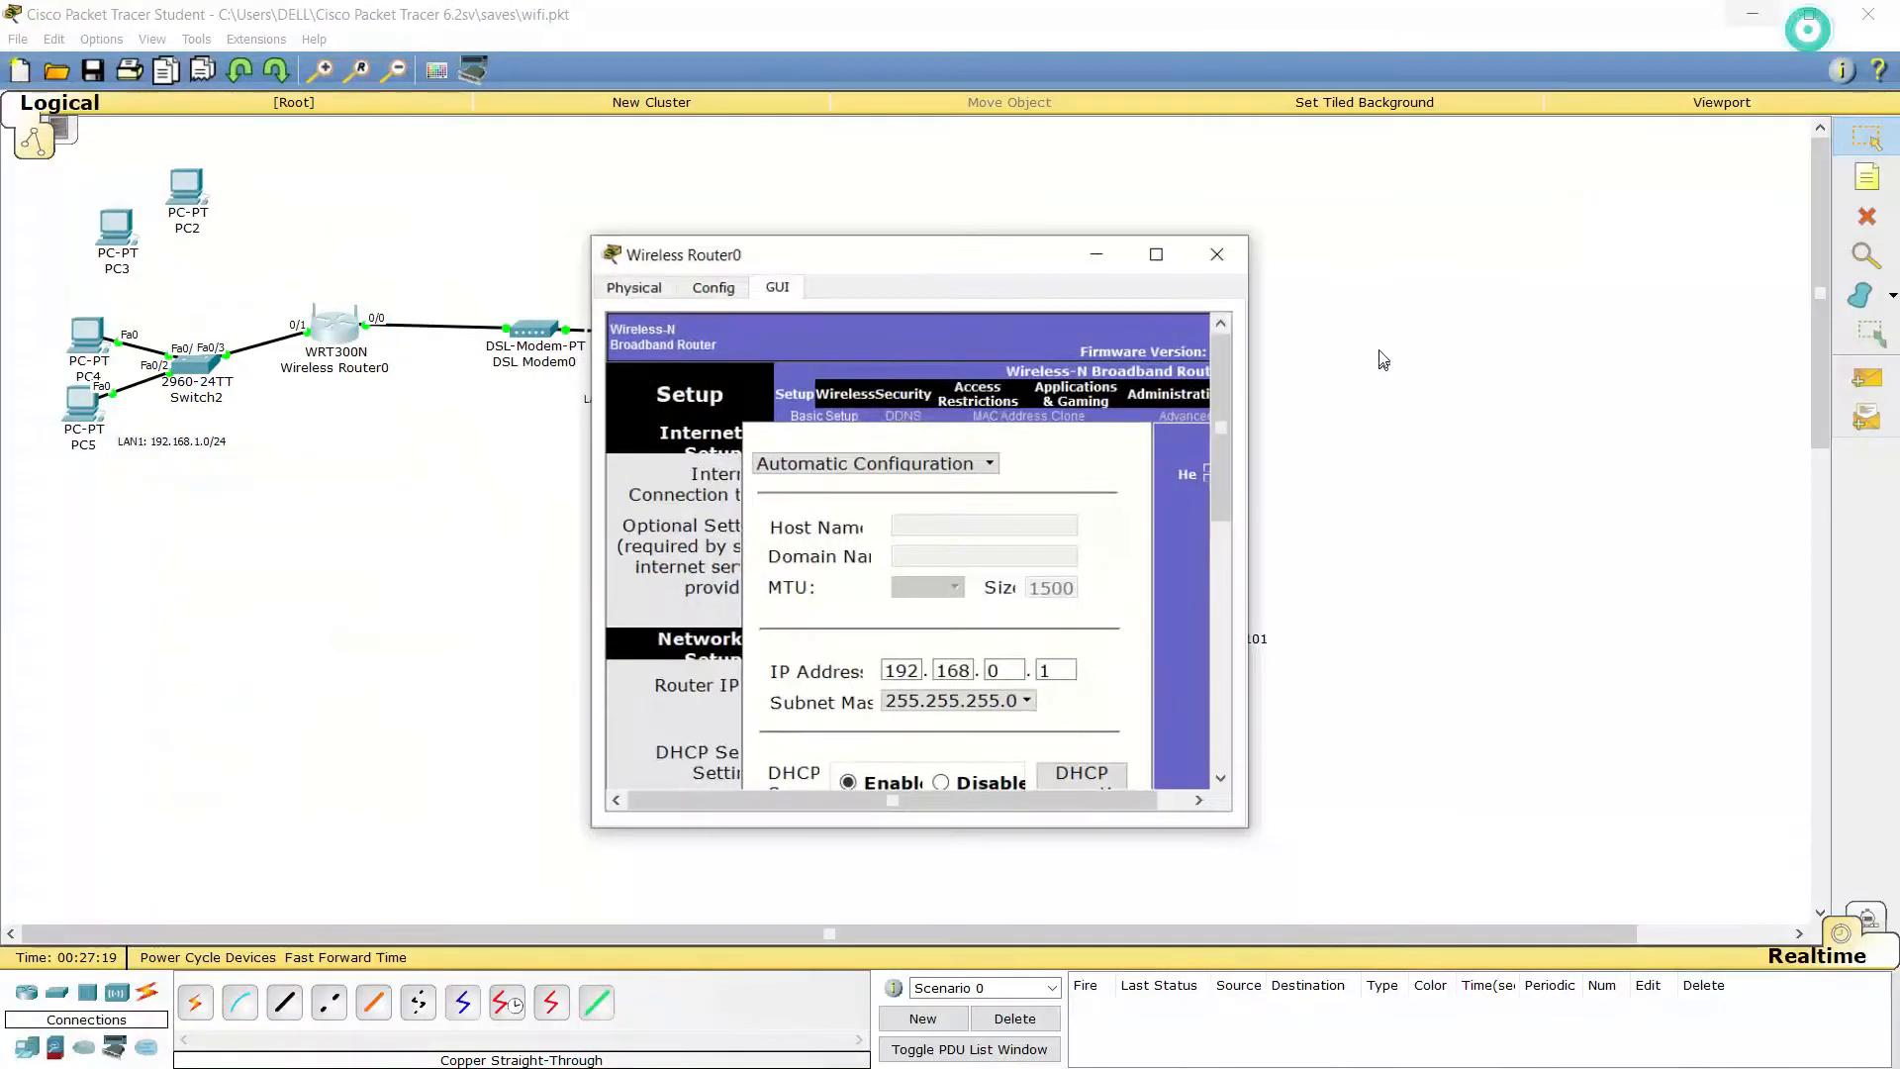
# Resize the router window, move it to the right, and list the Internet Connection Type options
pyautogui.click(1805, 14)
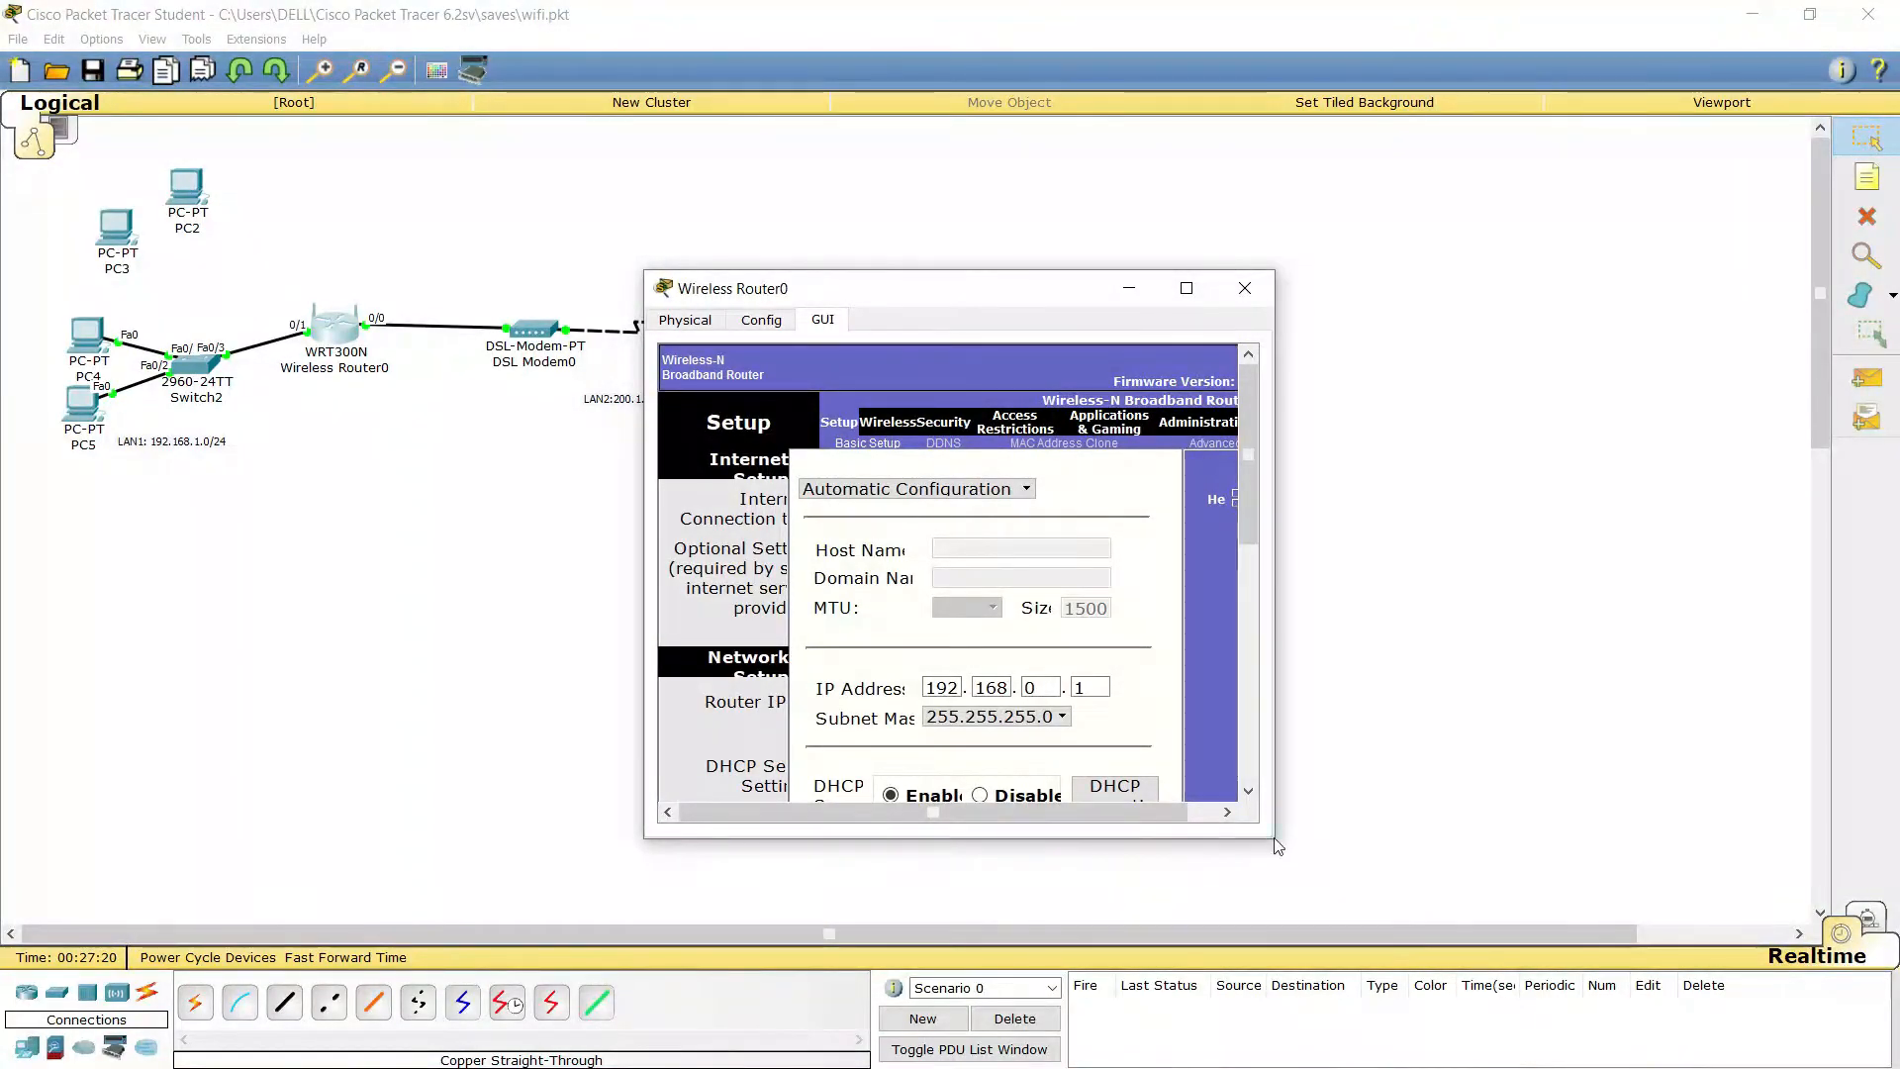
pyautogui.moveTo(1270, 843); pyautogui.dragTo(1419, 1067)
pyautogui.moveTo(905, 270); pyautogui.dragTo(806, 34)
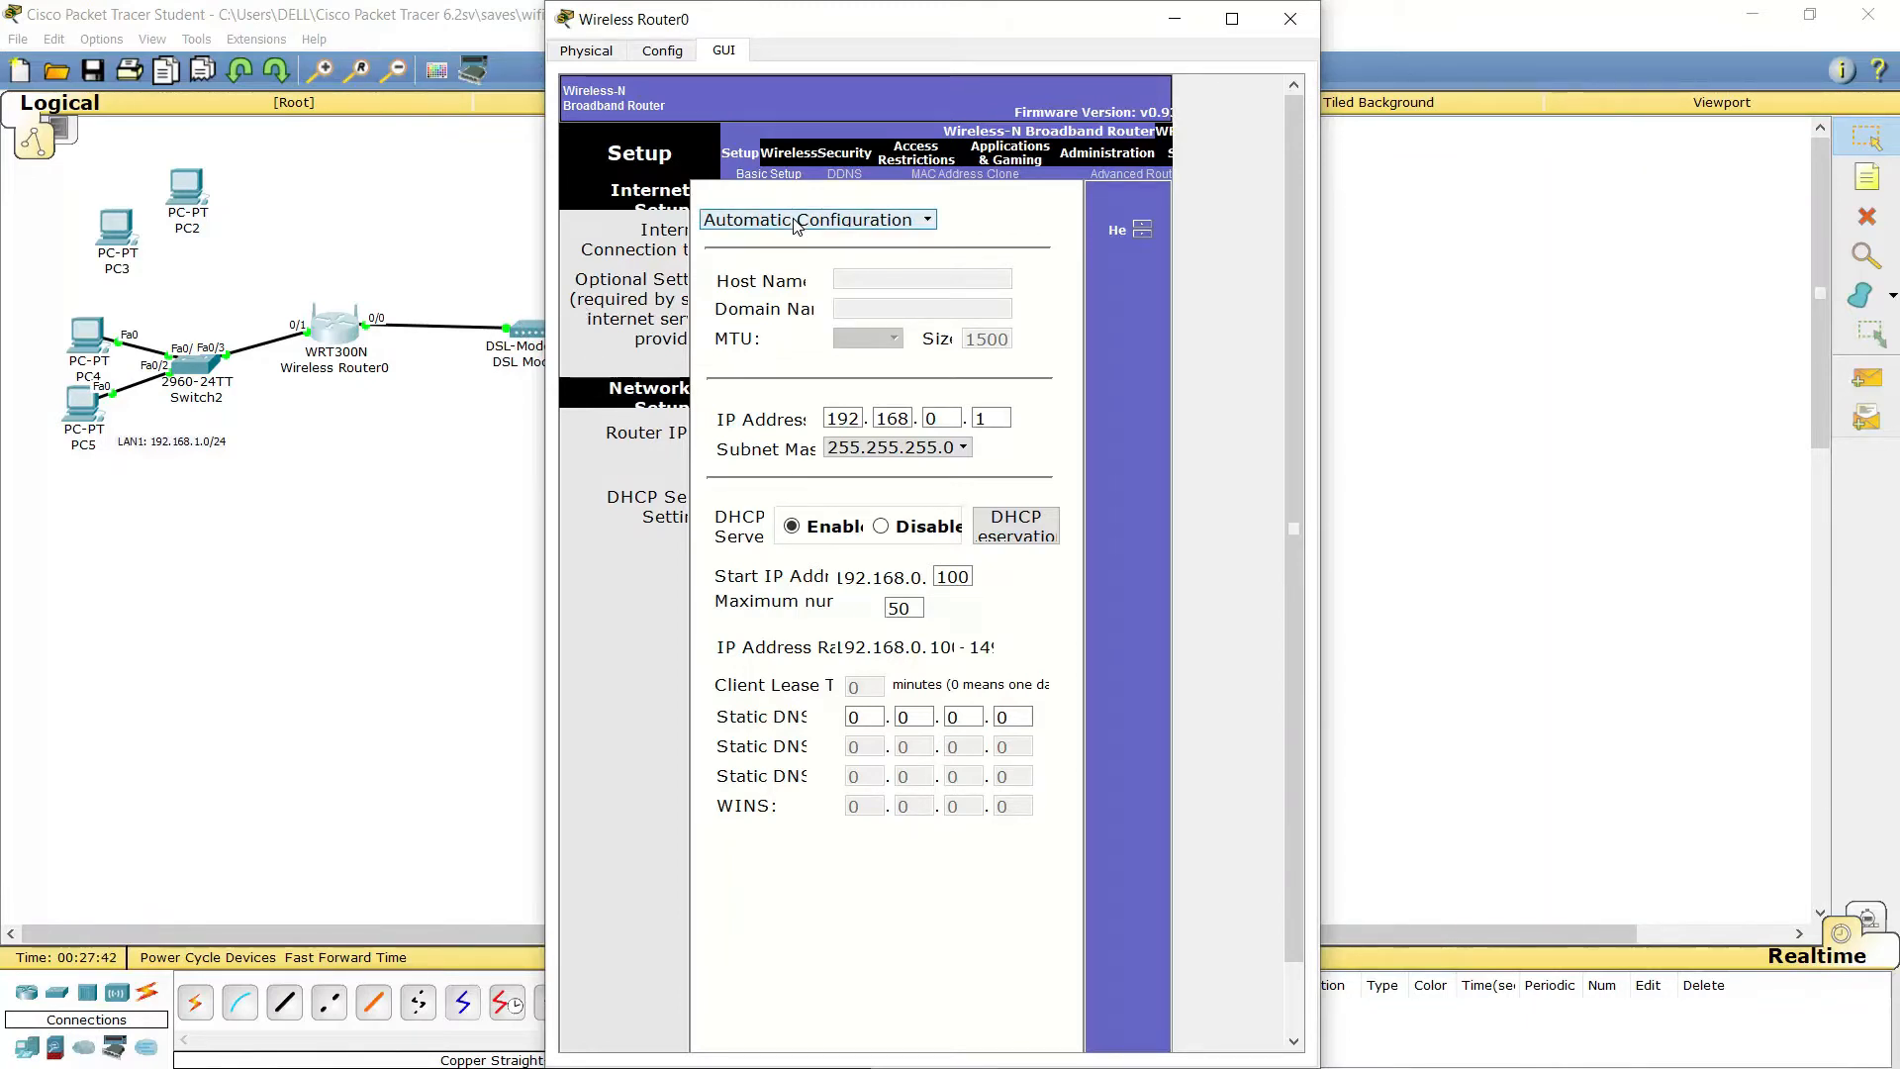
pyautogui.moveTo(960, 22); pyautogui.dragTo(1401, 22)
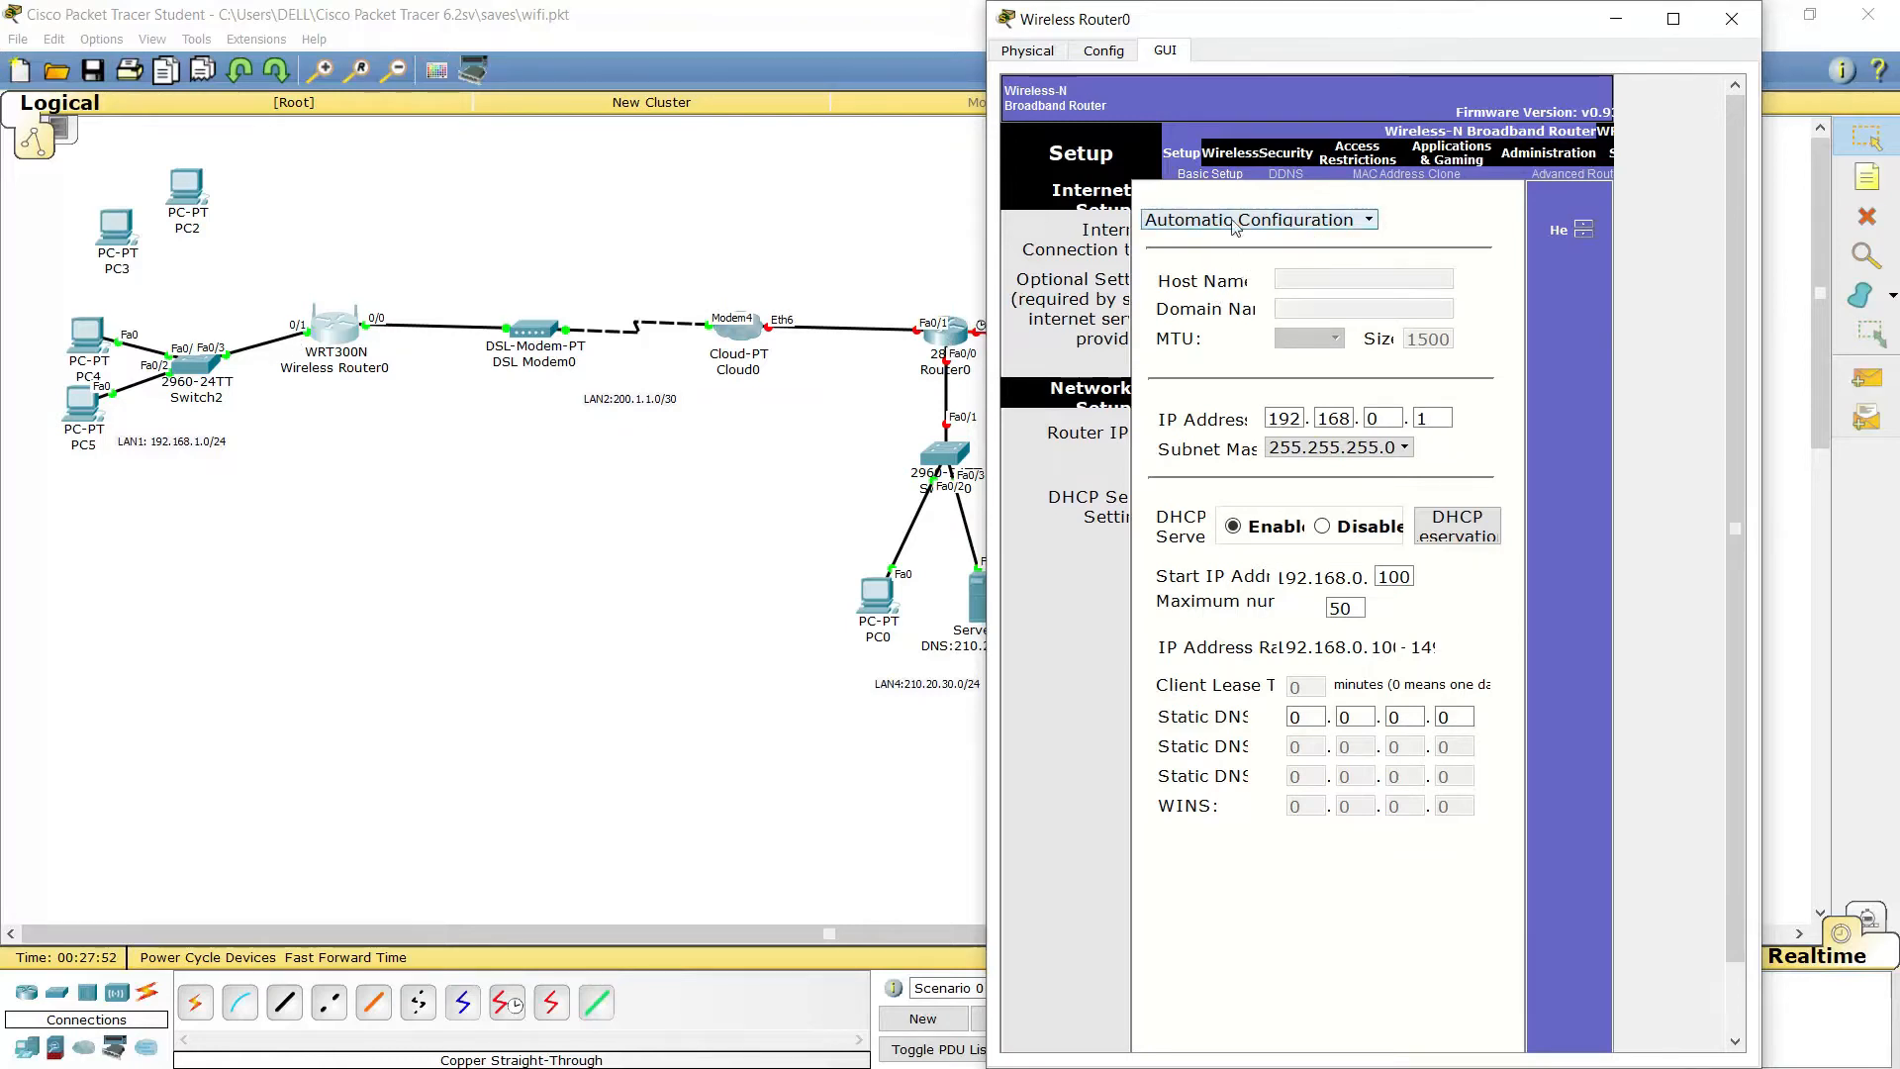
pyautogui.moveTo(1205, 30); pyautogui.dragTo(1176, 21)
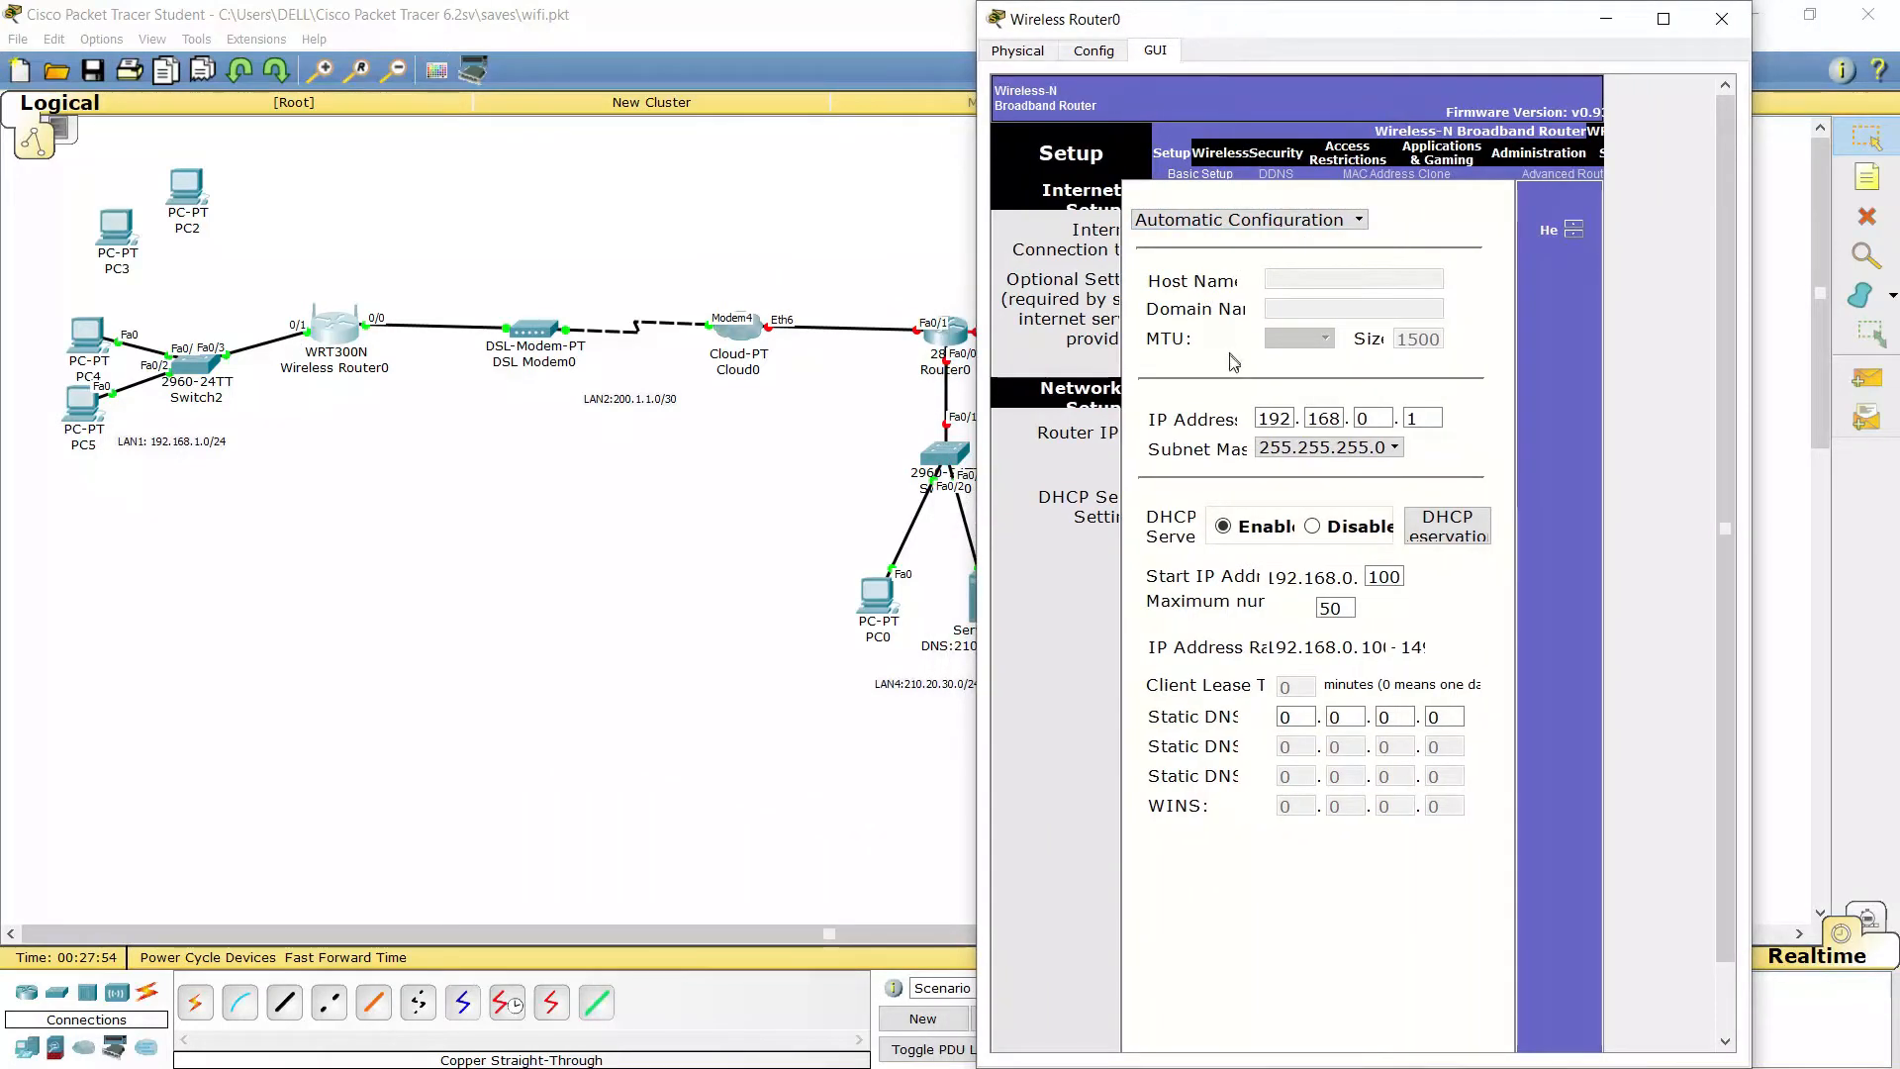
pyautogui.click(1263, 227)
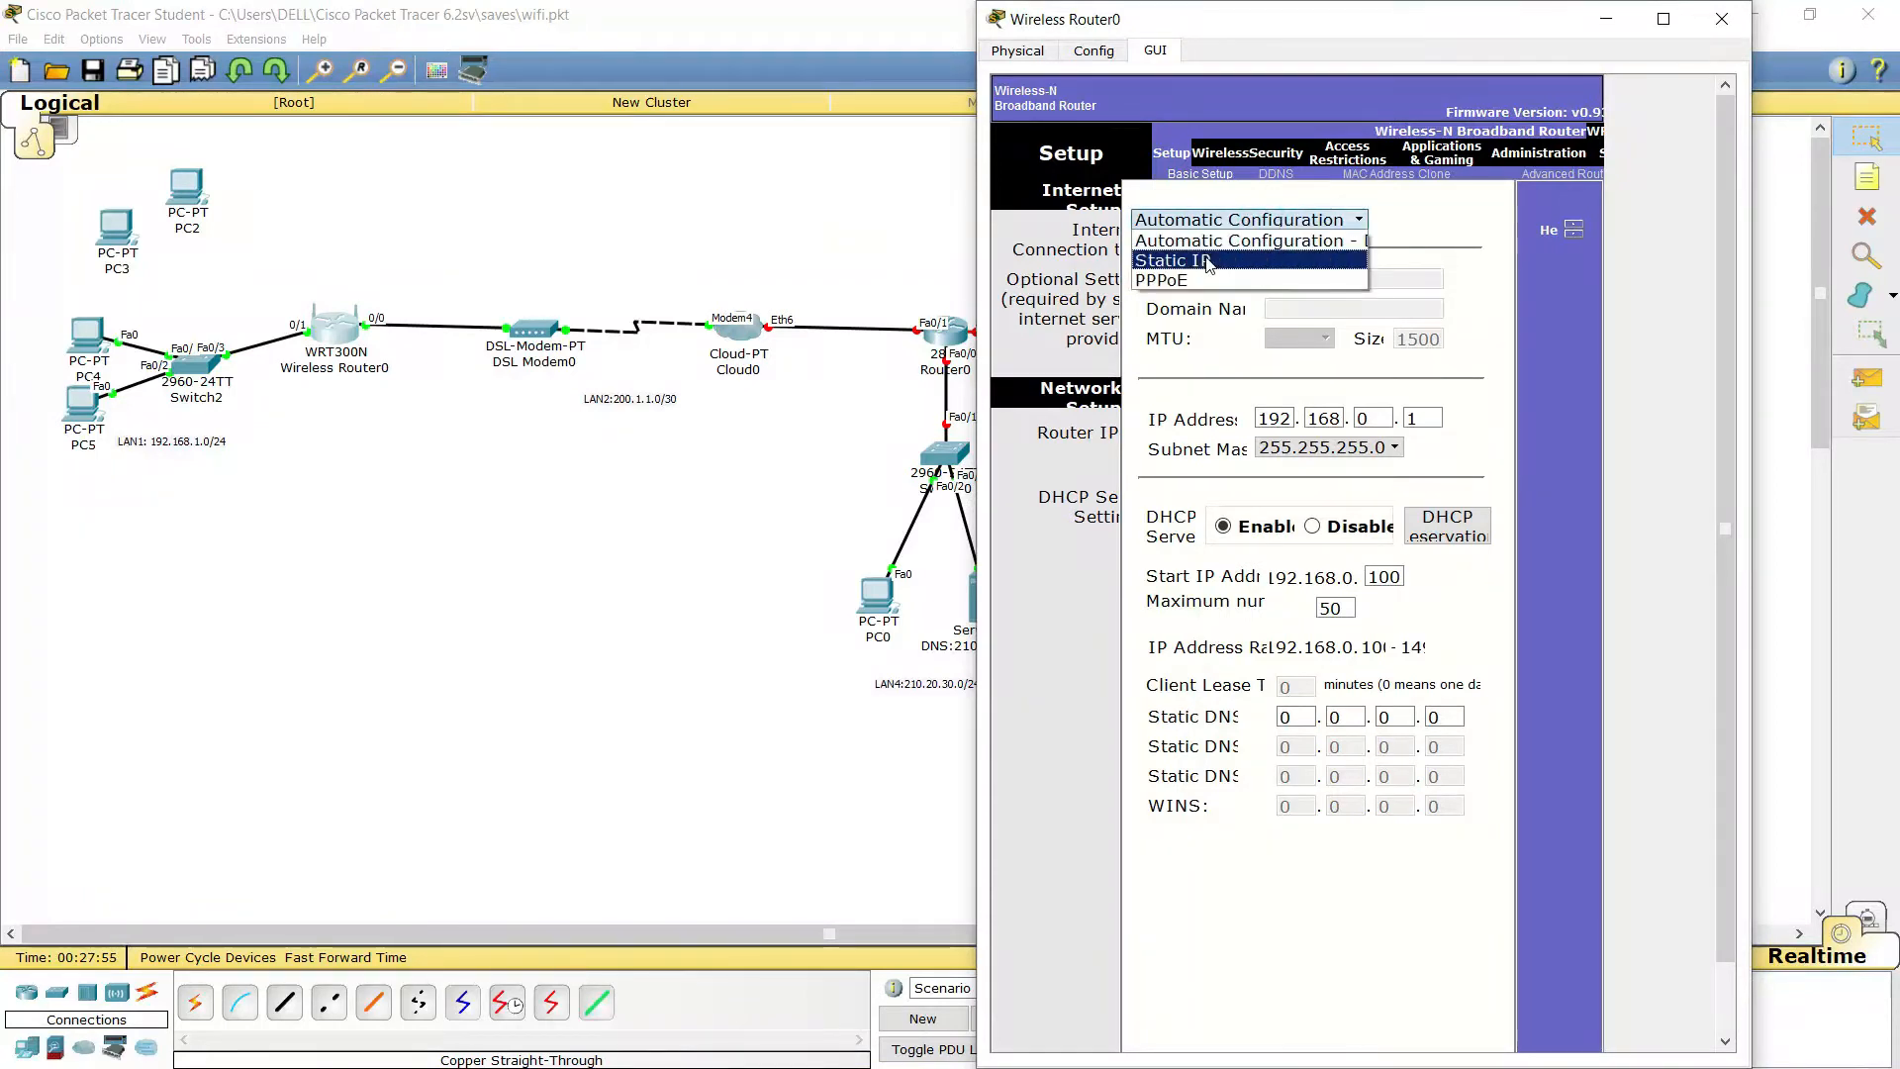
# Set Static IP 200.1.1.1, mask 255.255.255.252, gateway 200.1.1.2 for the Internet connection
pyautogui.click(1207, 259)
pyautogui.doubleClick(1292, 262)
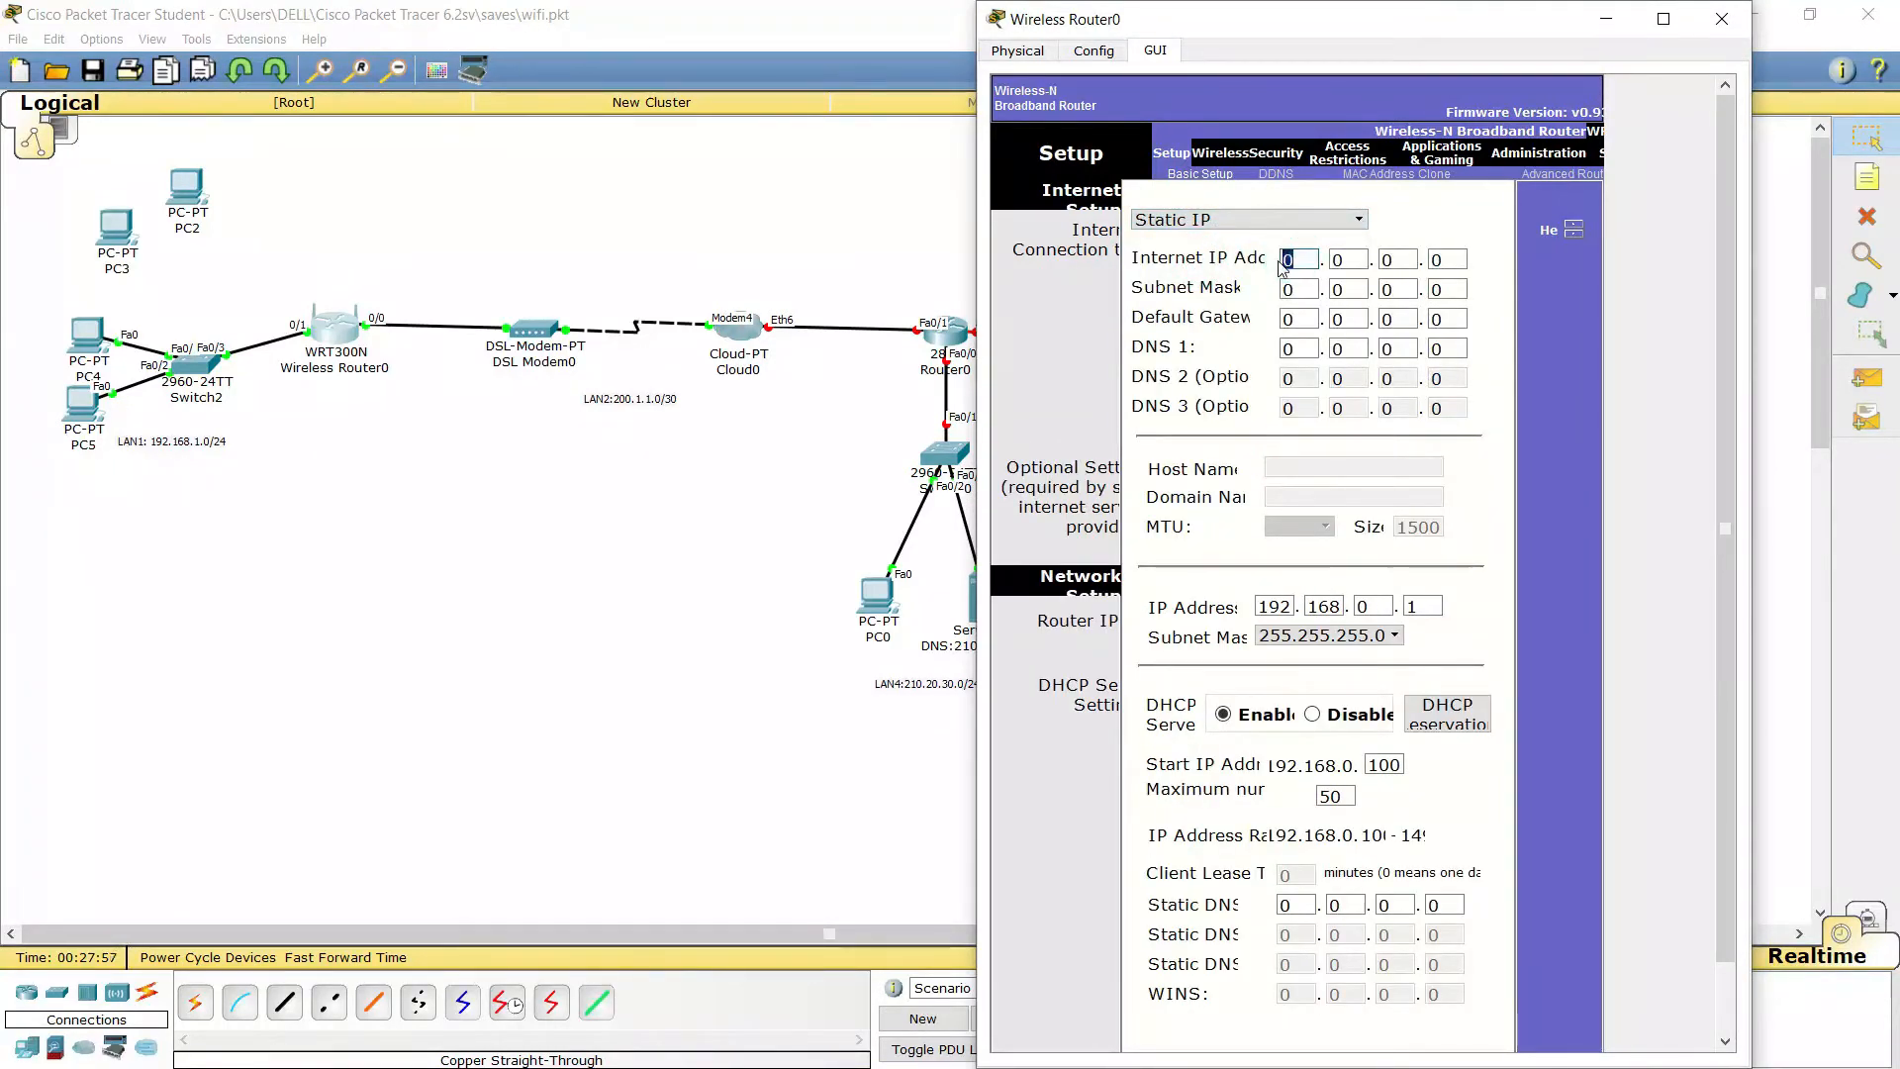
pyautogui.write('200')
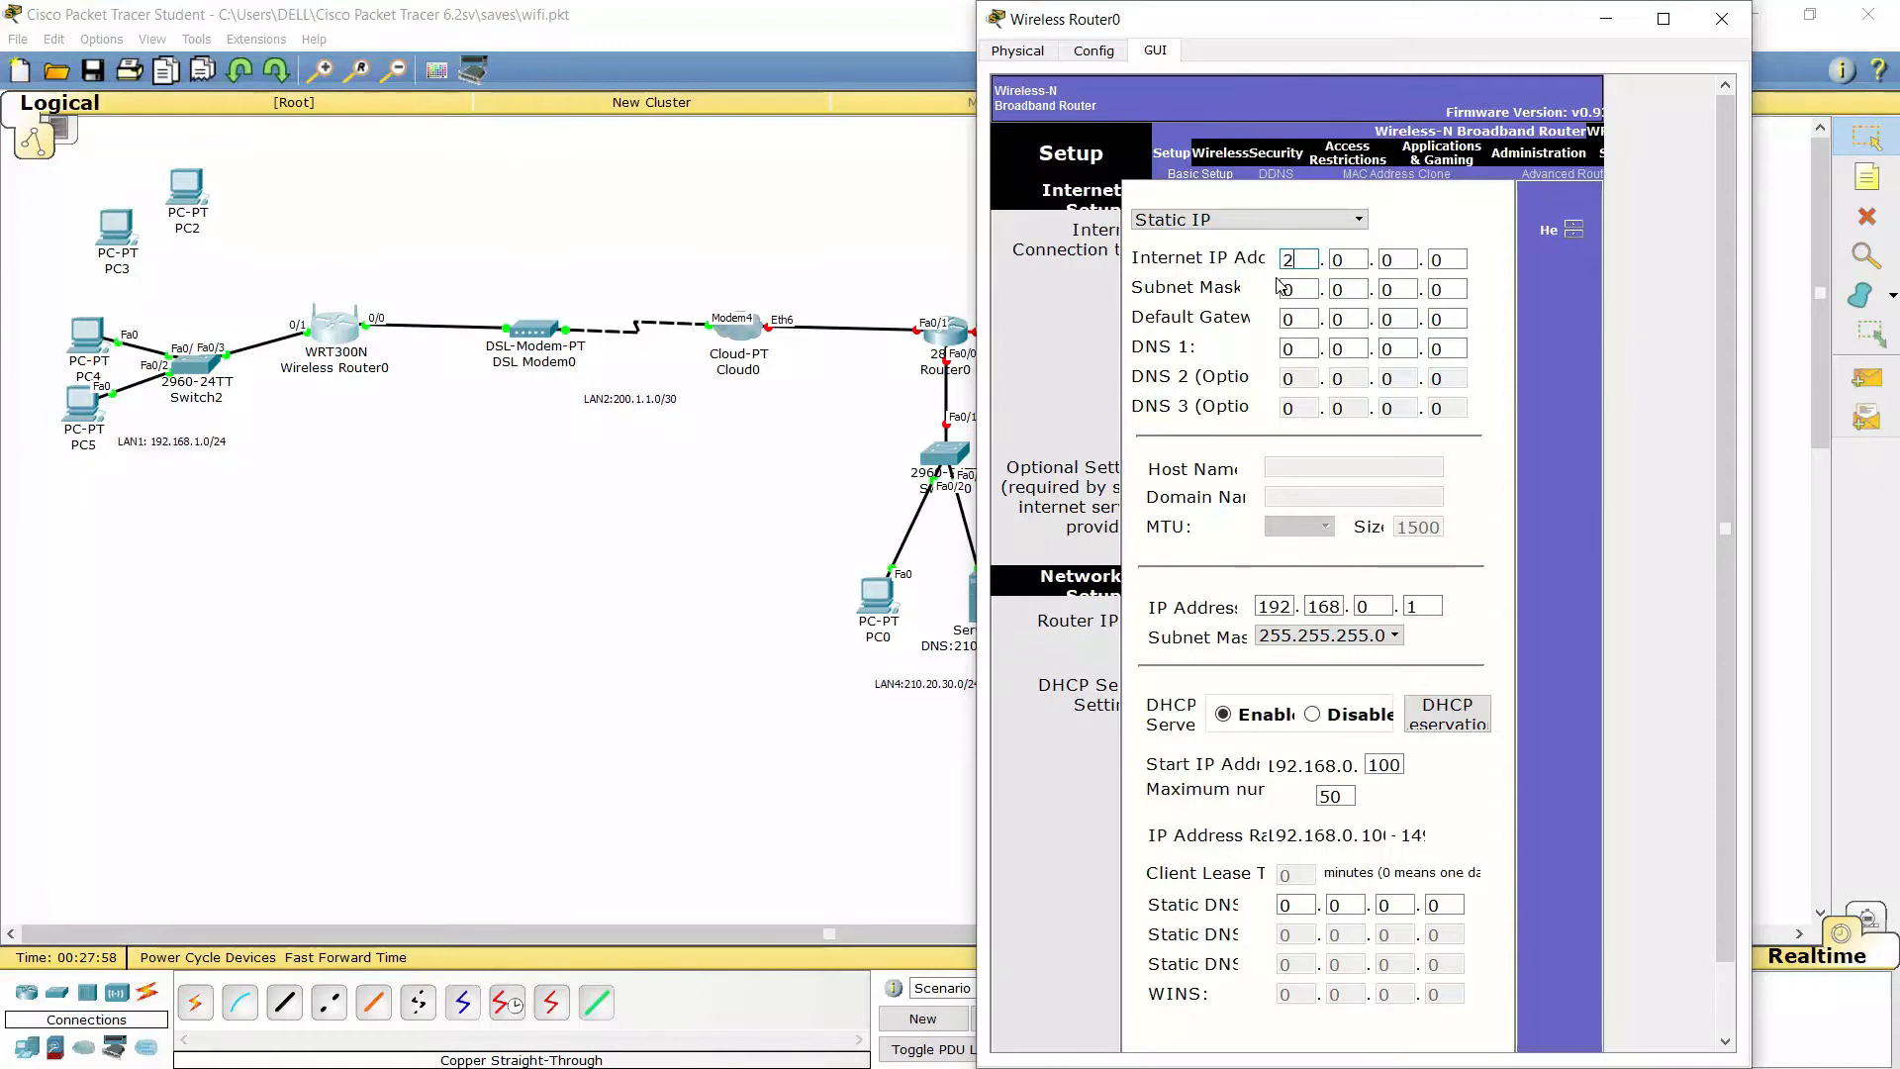
pyautogui.write('.1.')
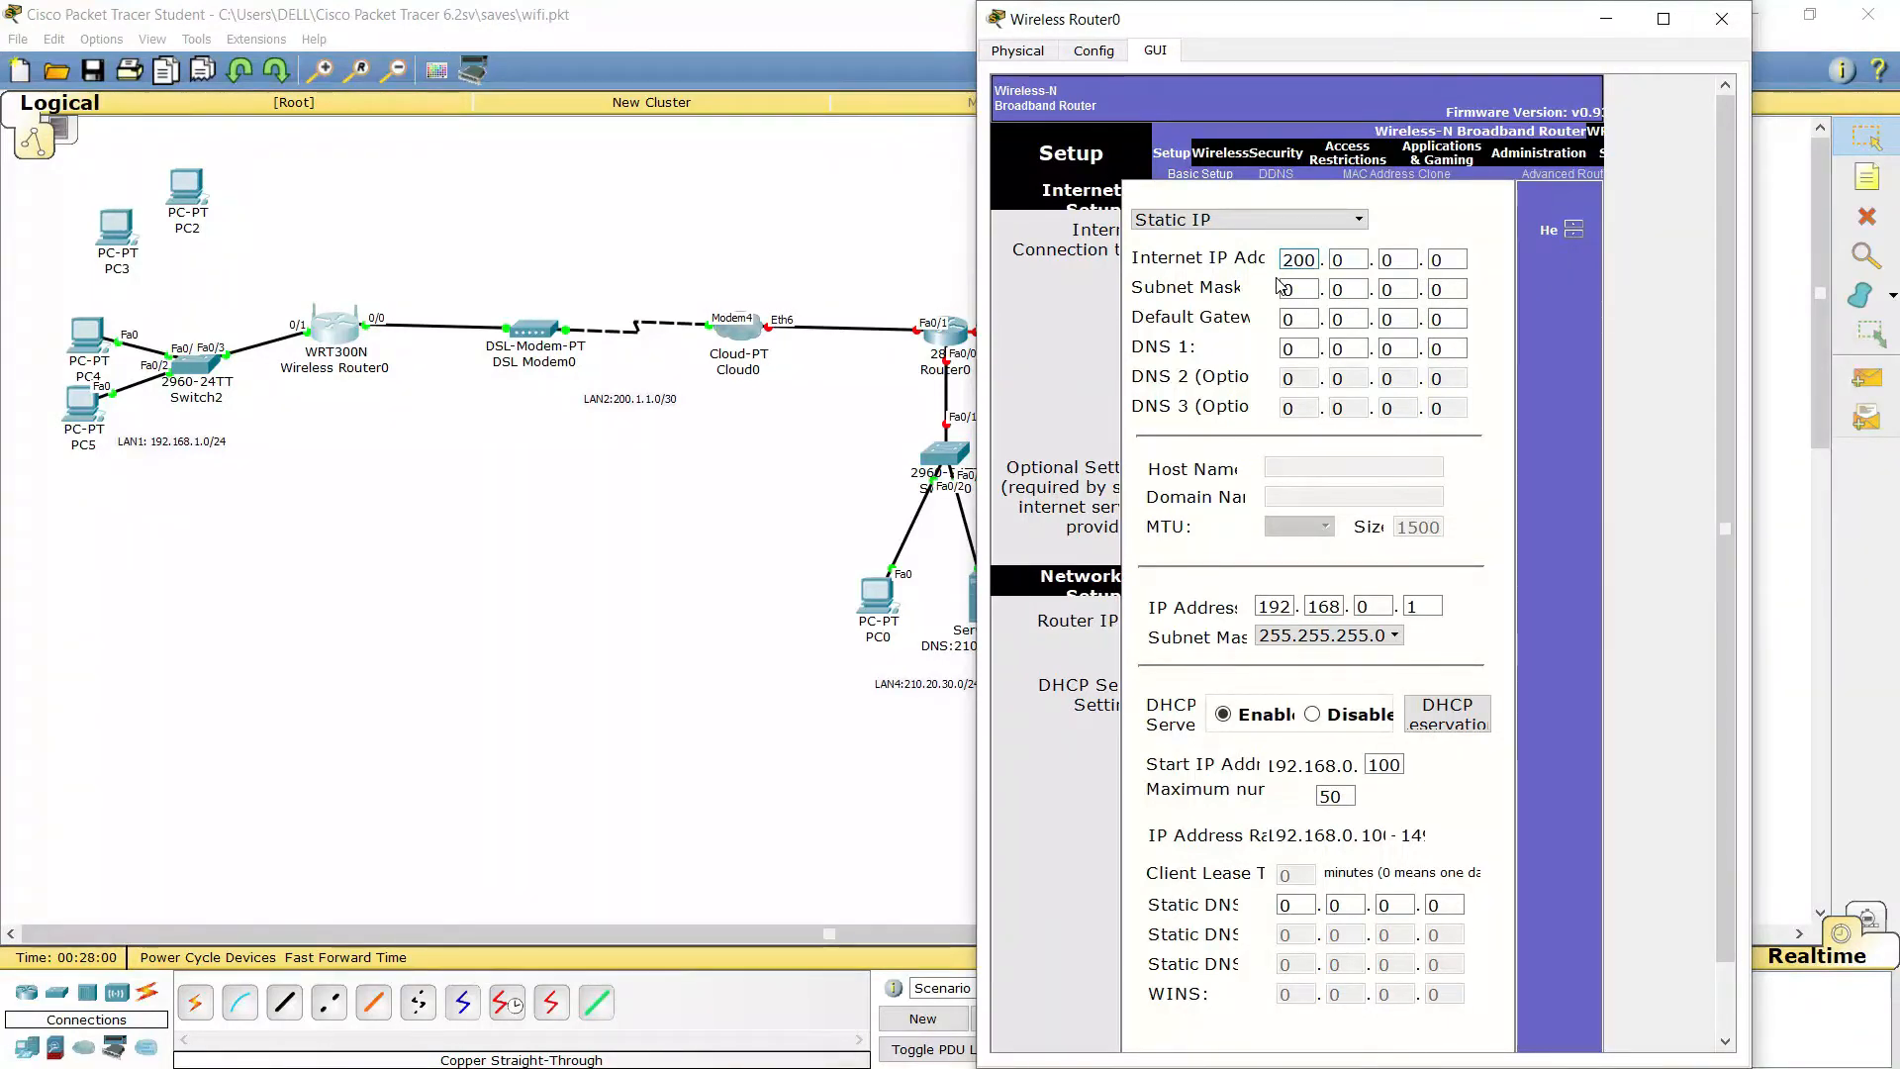
pyautogui.write('1.1')
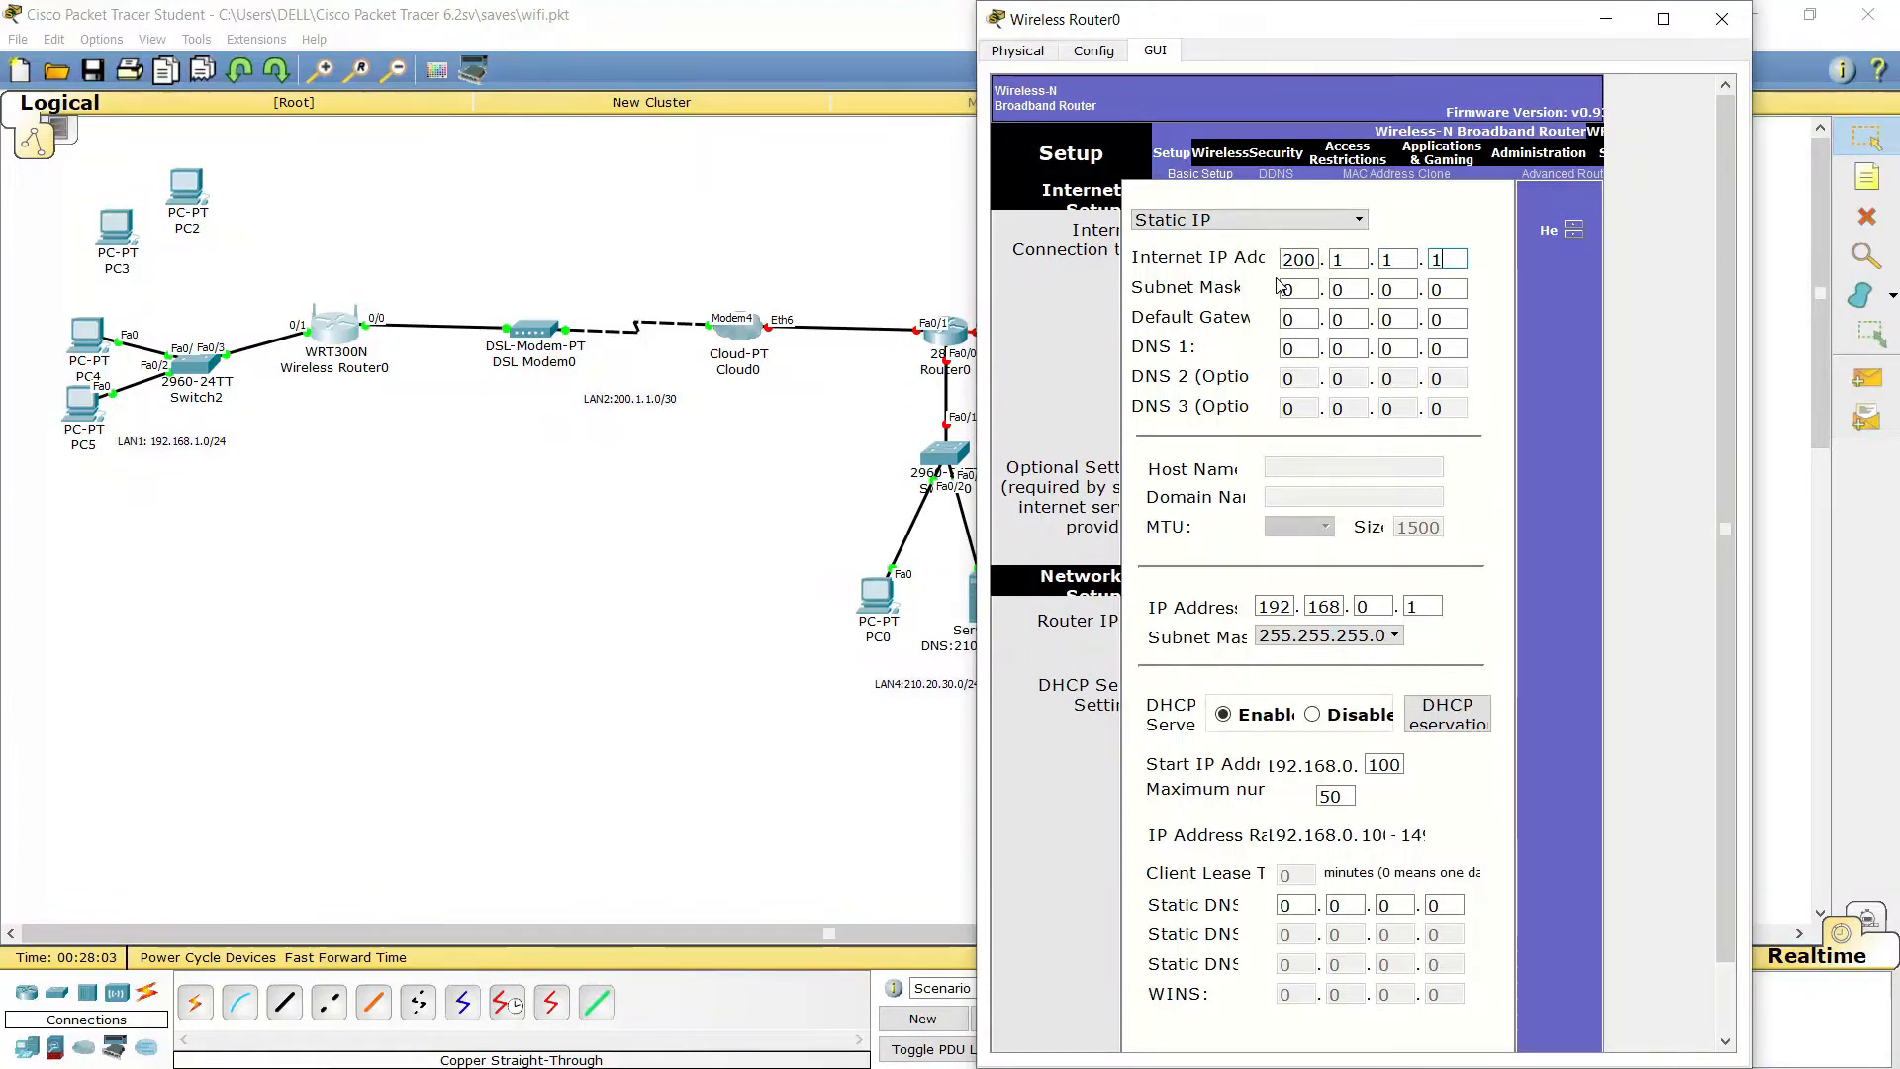
pyautogui.click(1299, 288)
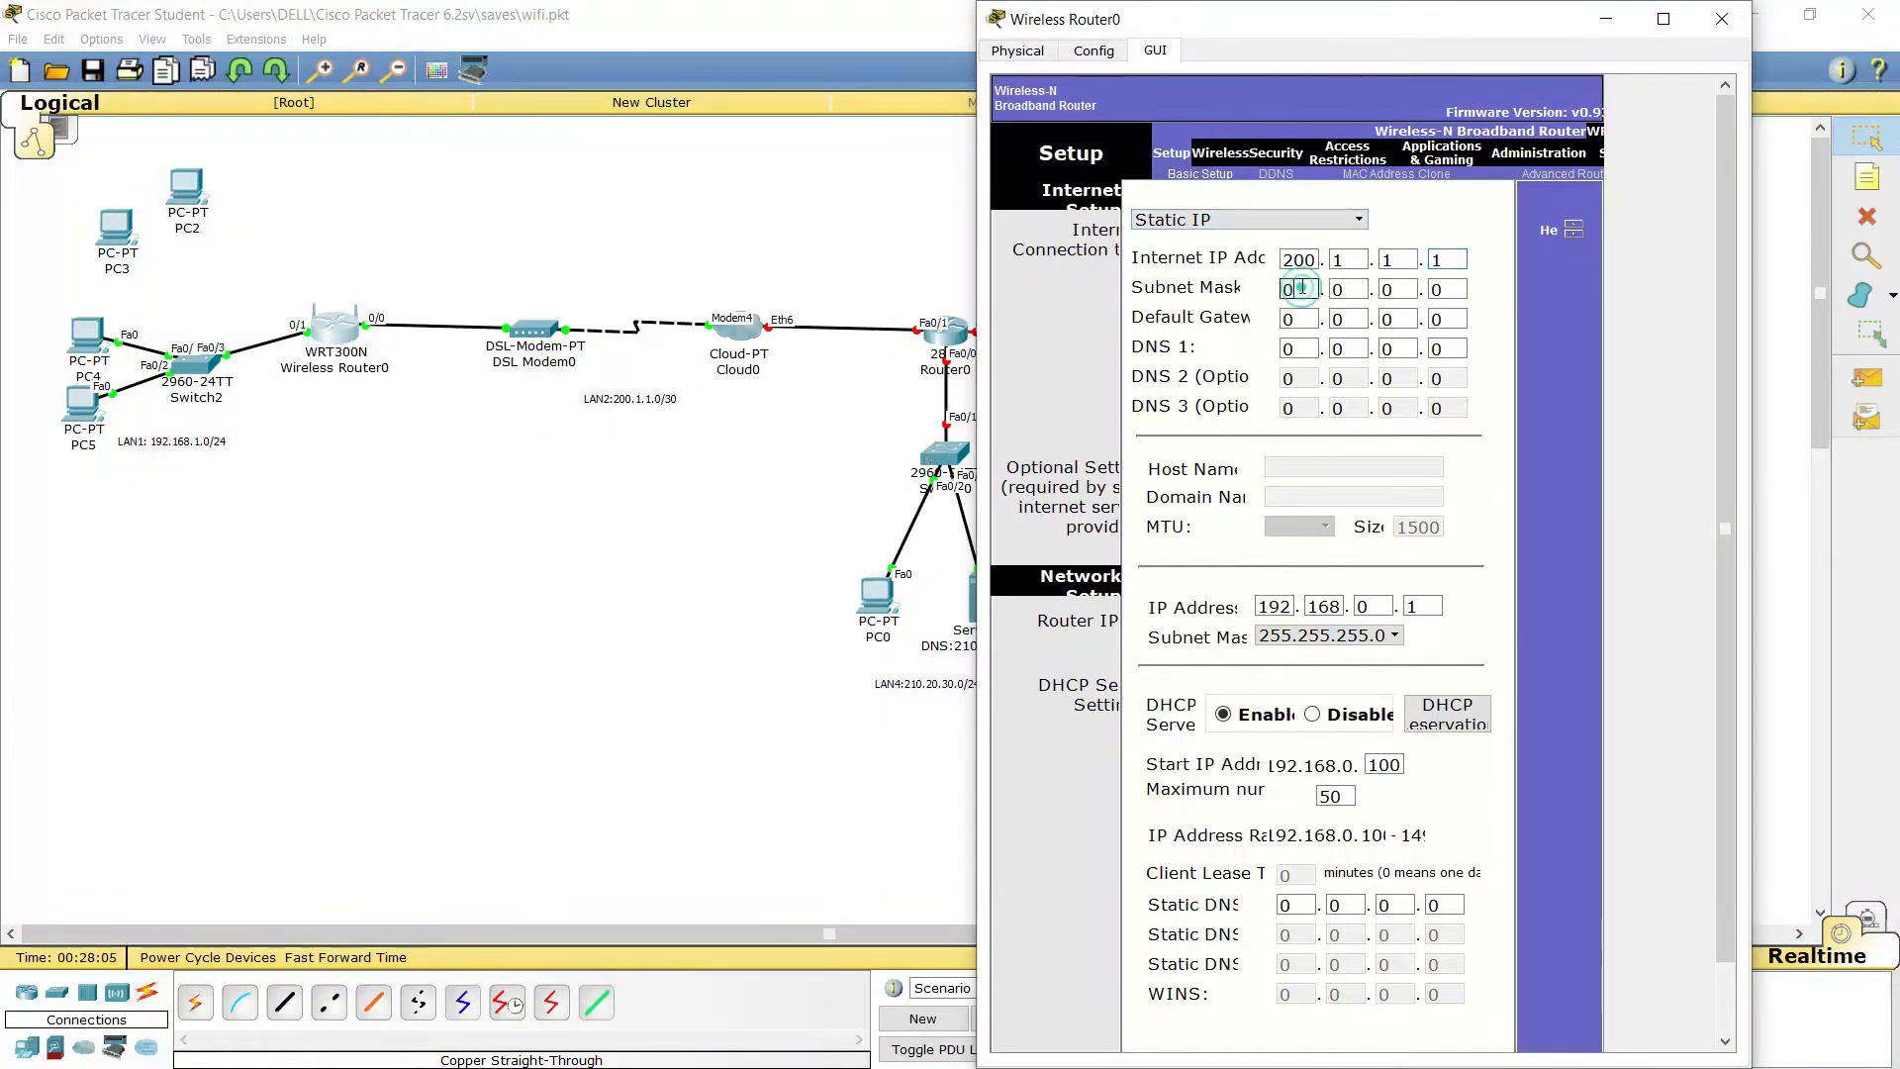
pyautogui.write('2')
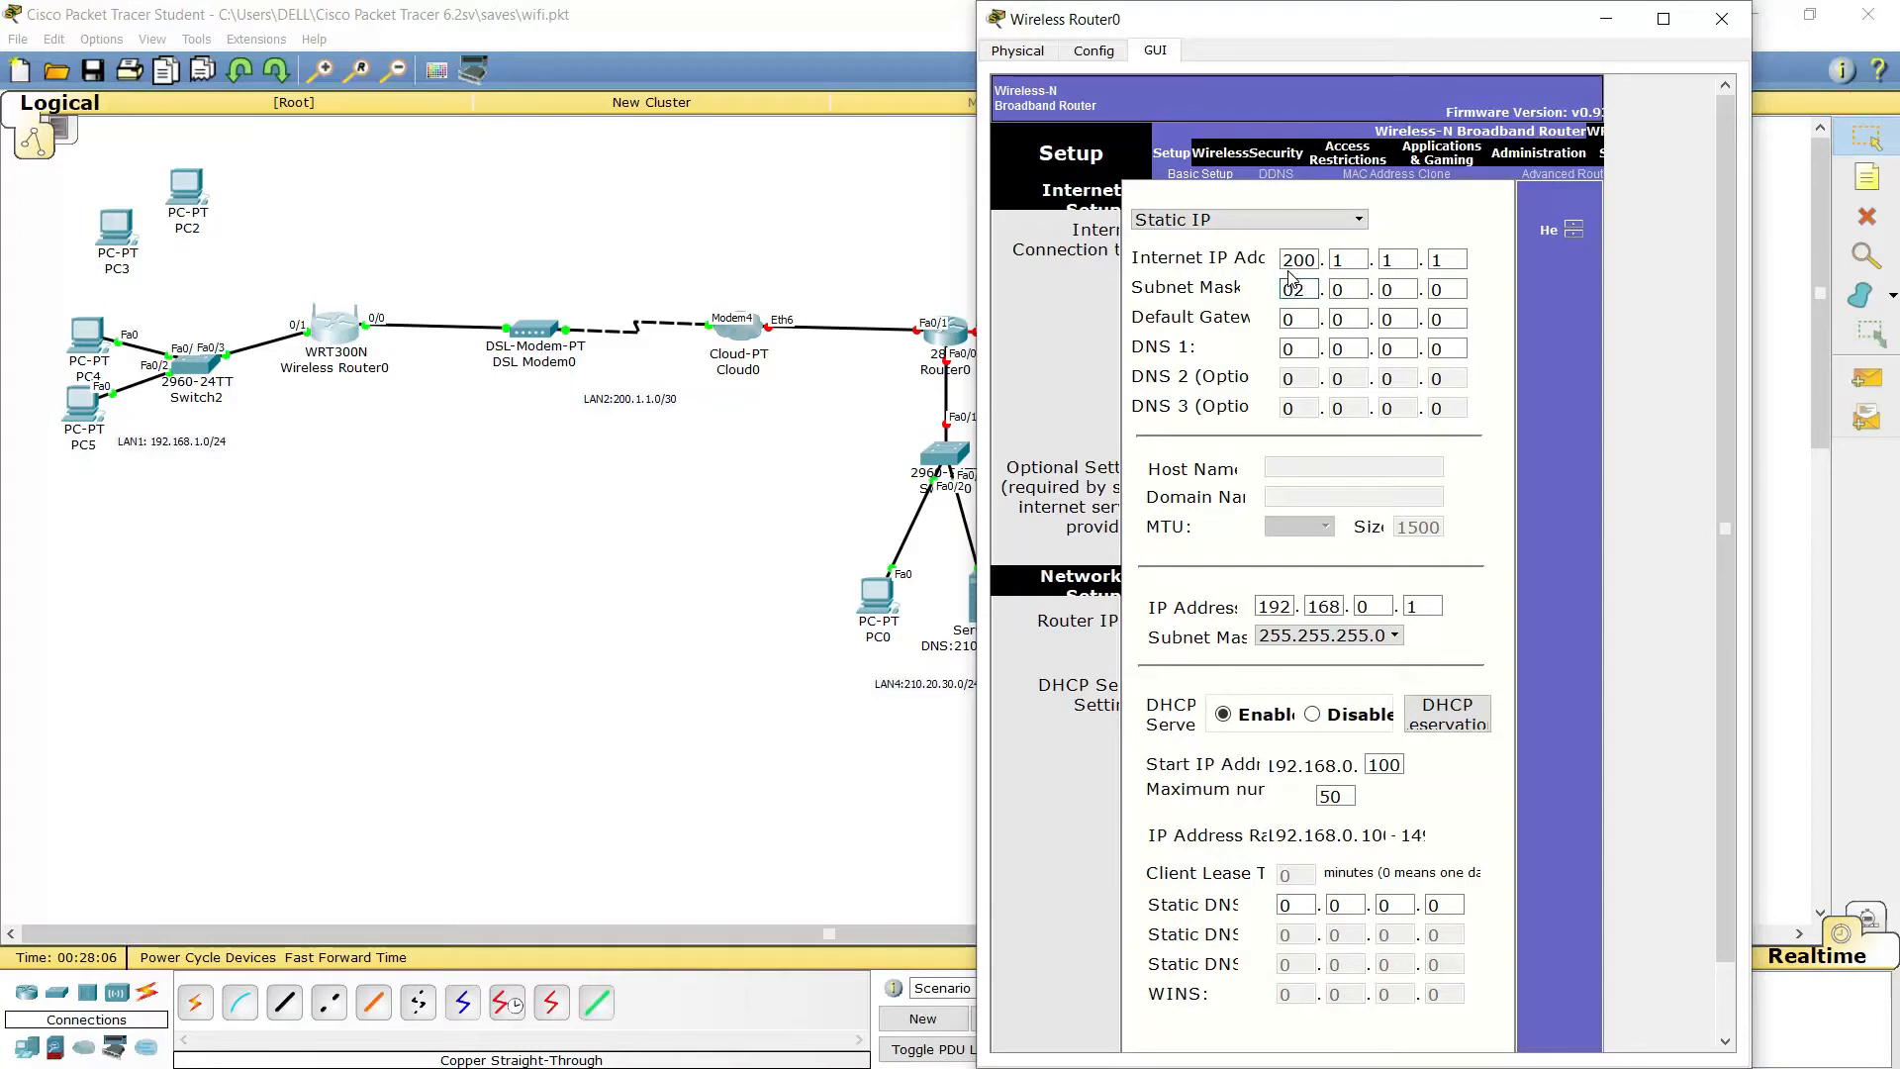
pyautogui.write('255')
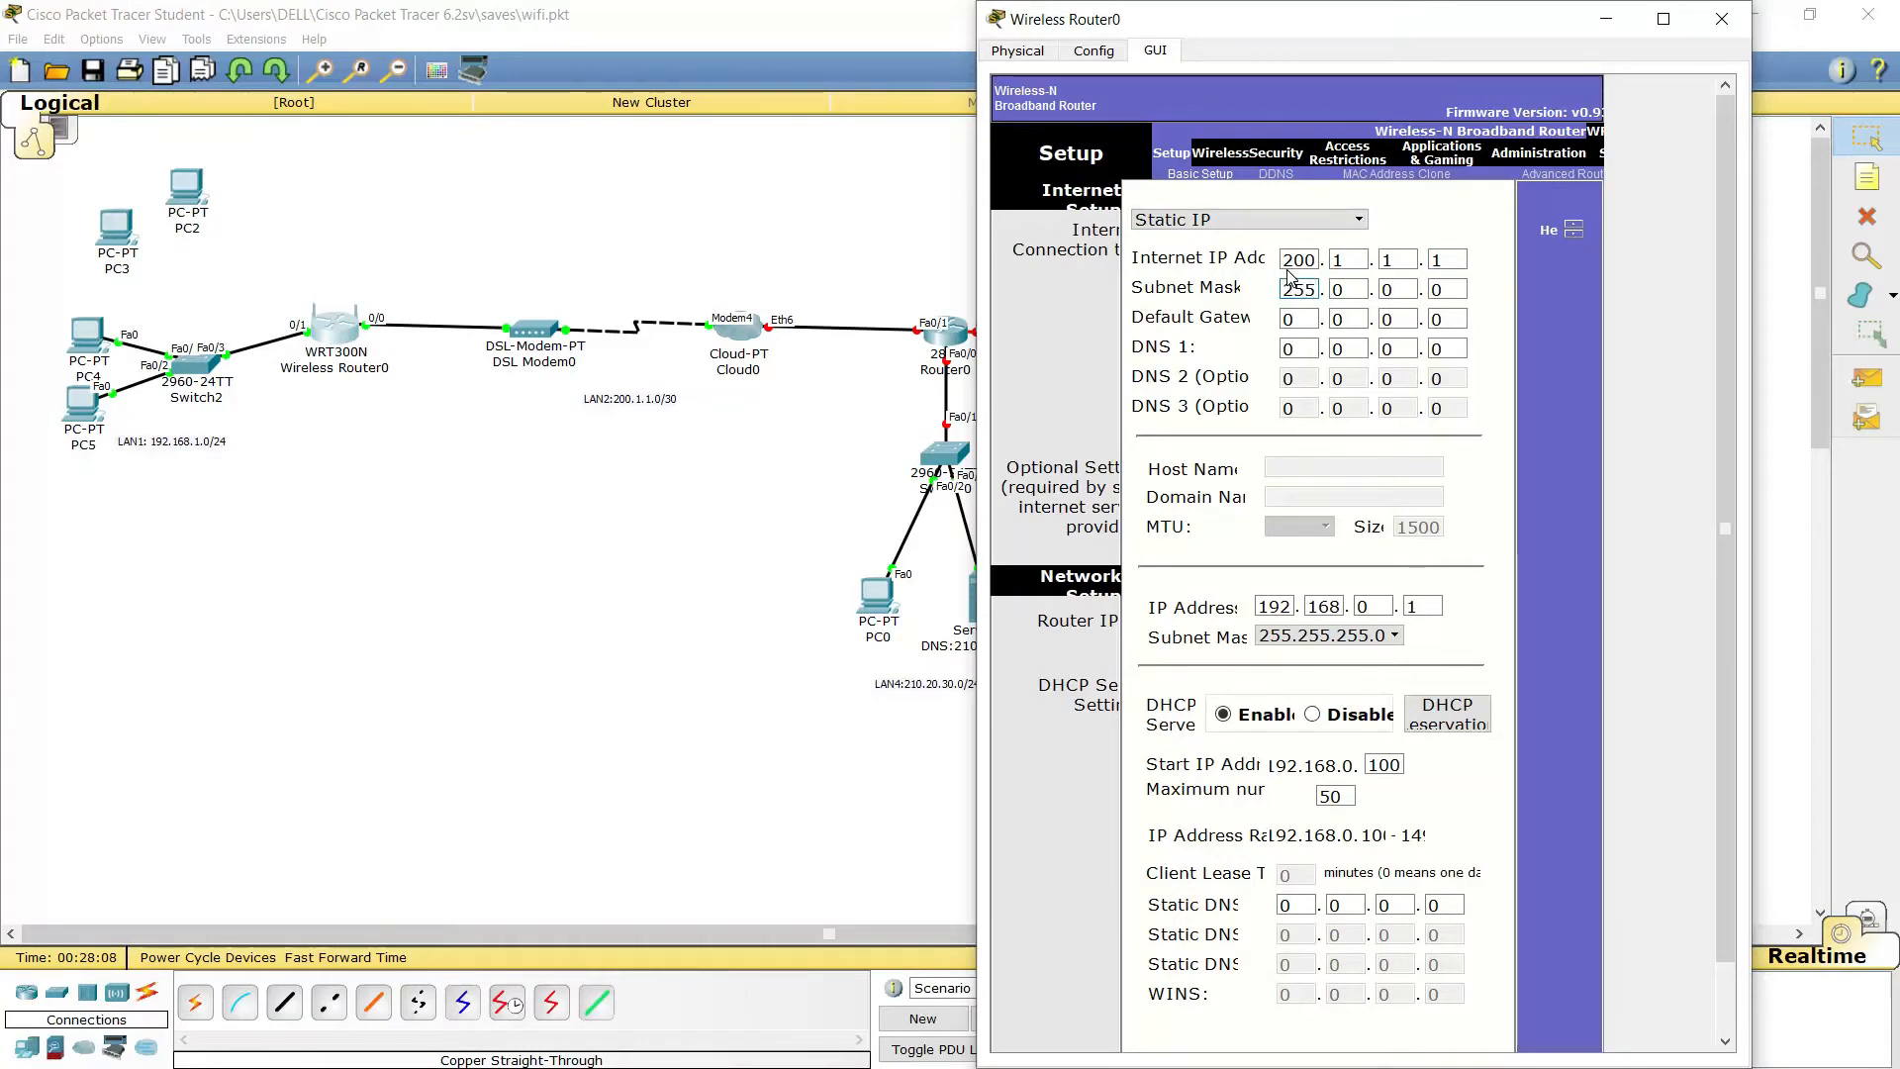
pyautogui.press('Tab')
pyautogui.write('255')
pyautogui.press('Tab')
pyautogui.write('255')
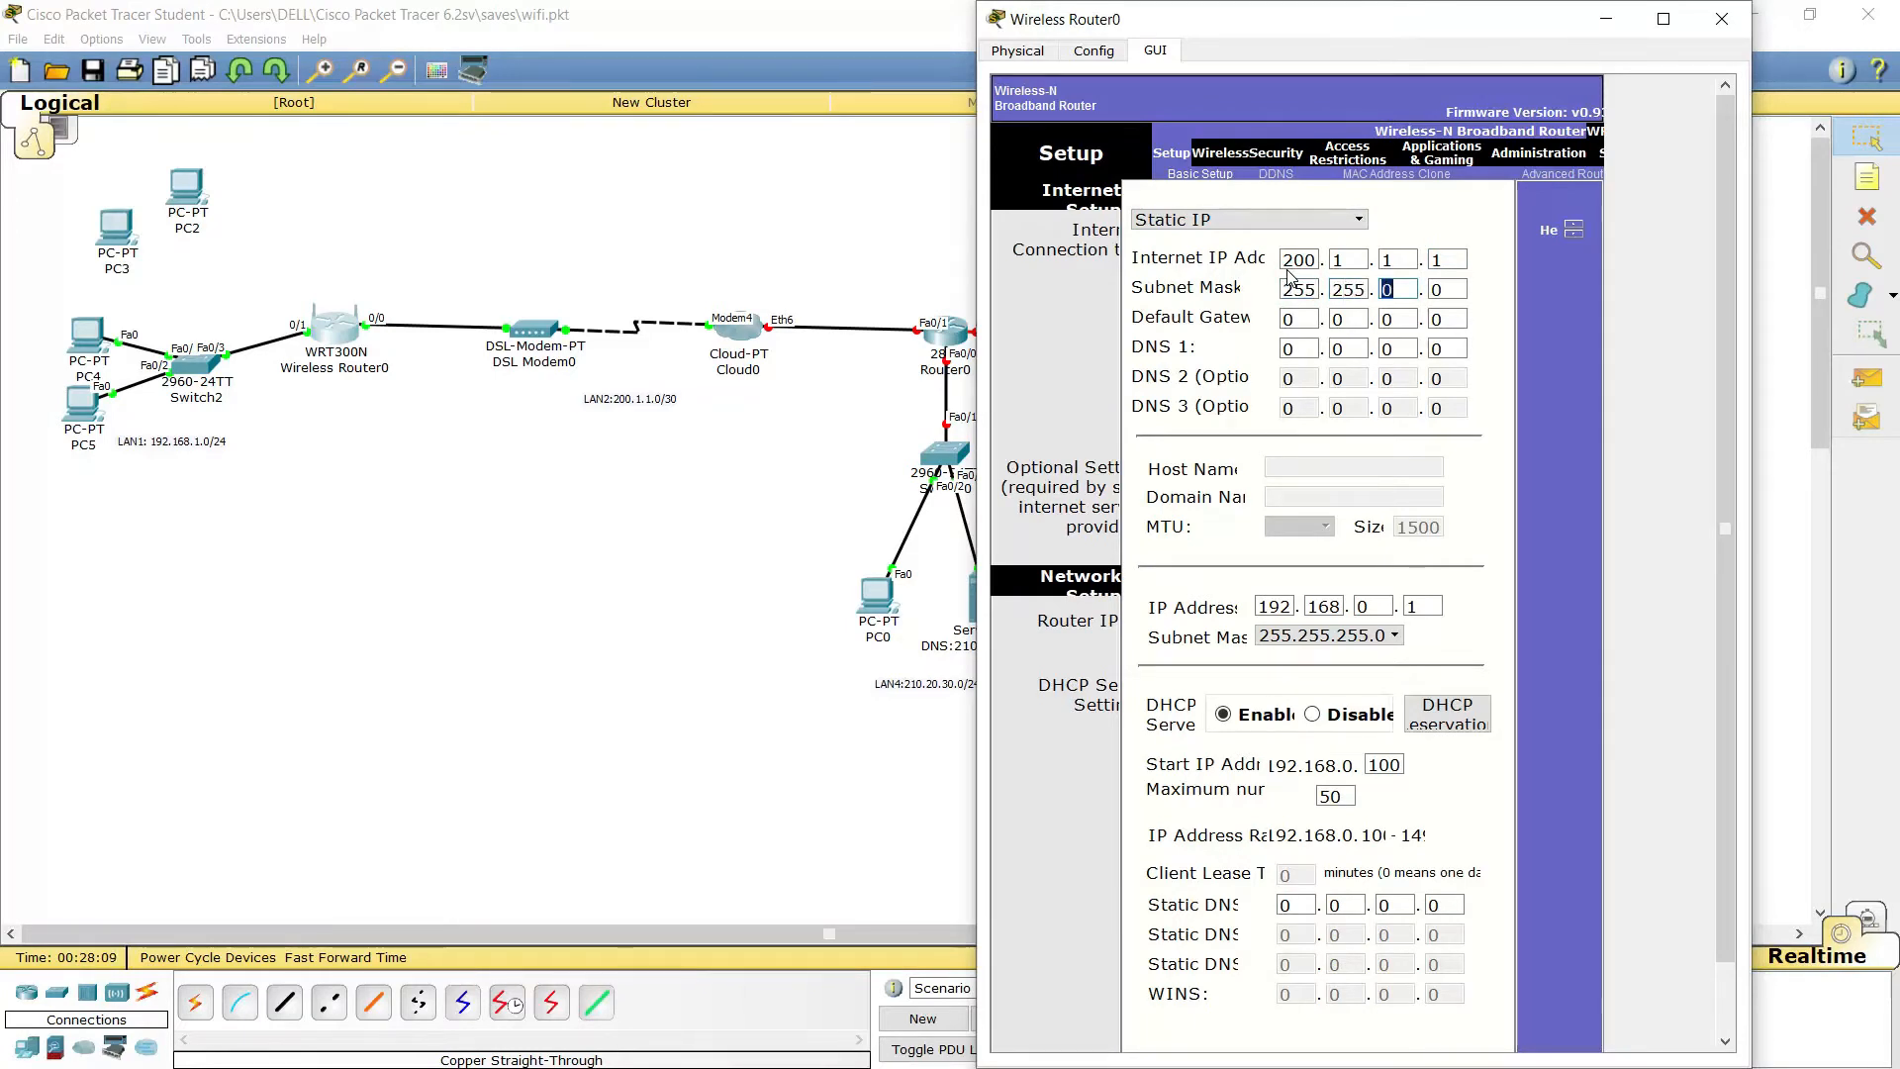
pyautogui.press('Tab')
pyautogui.write('252')
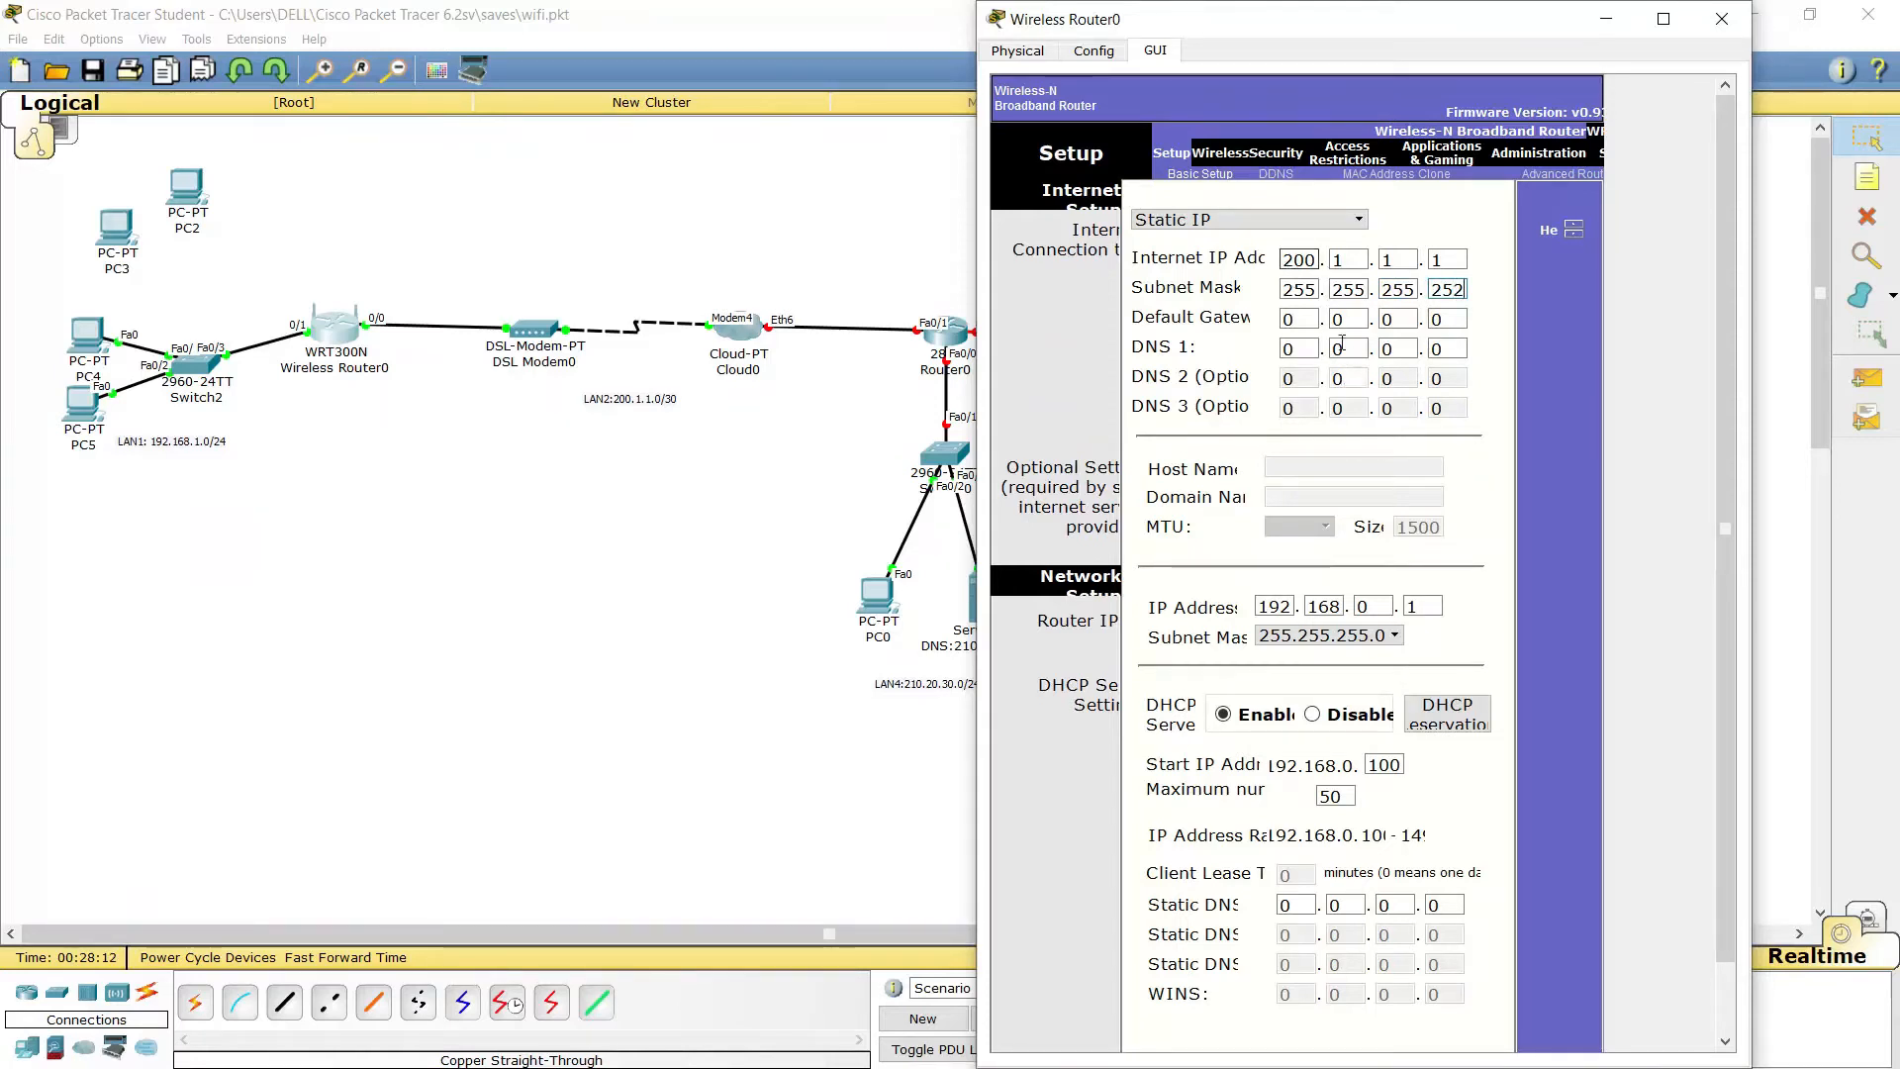
pyautogui.click(1296, 320)
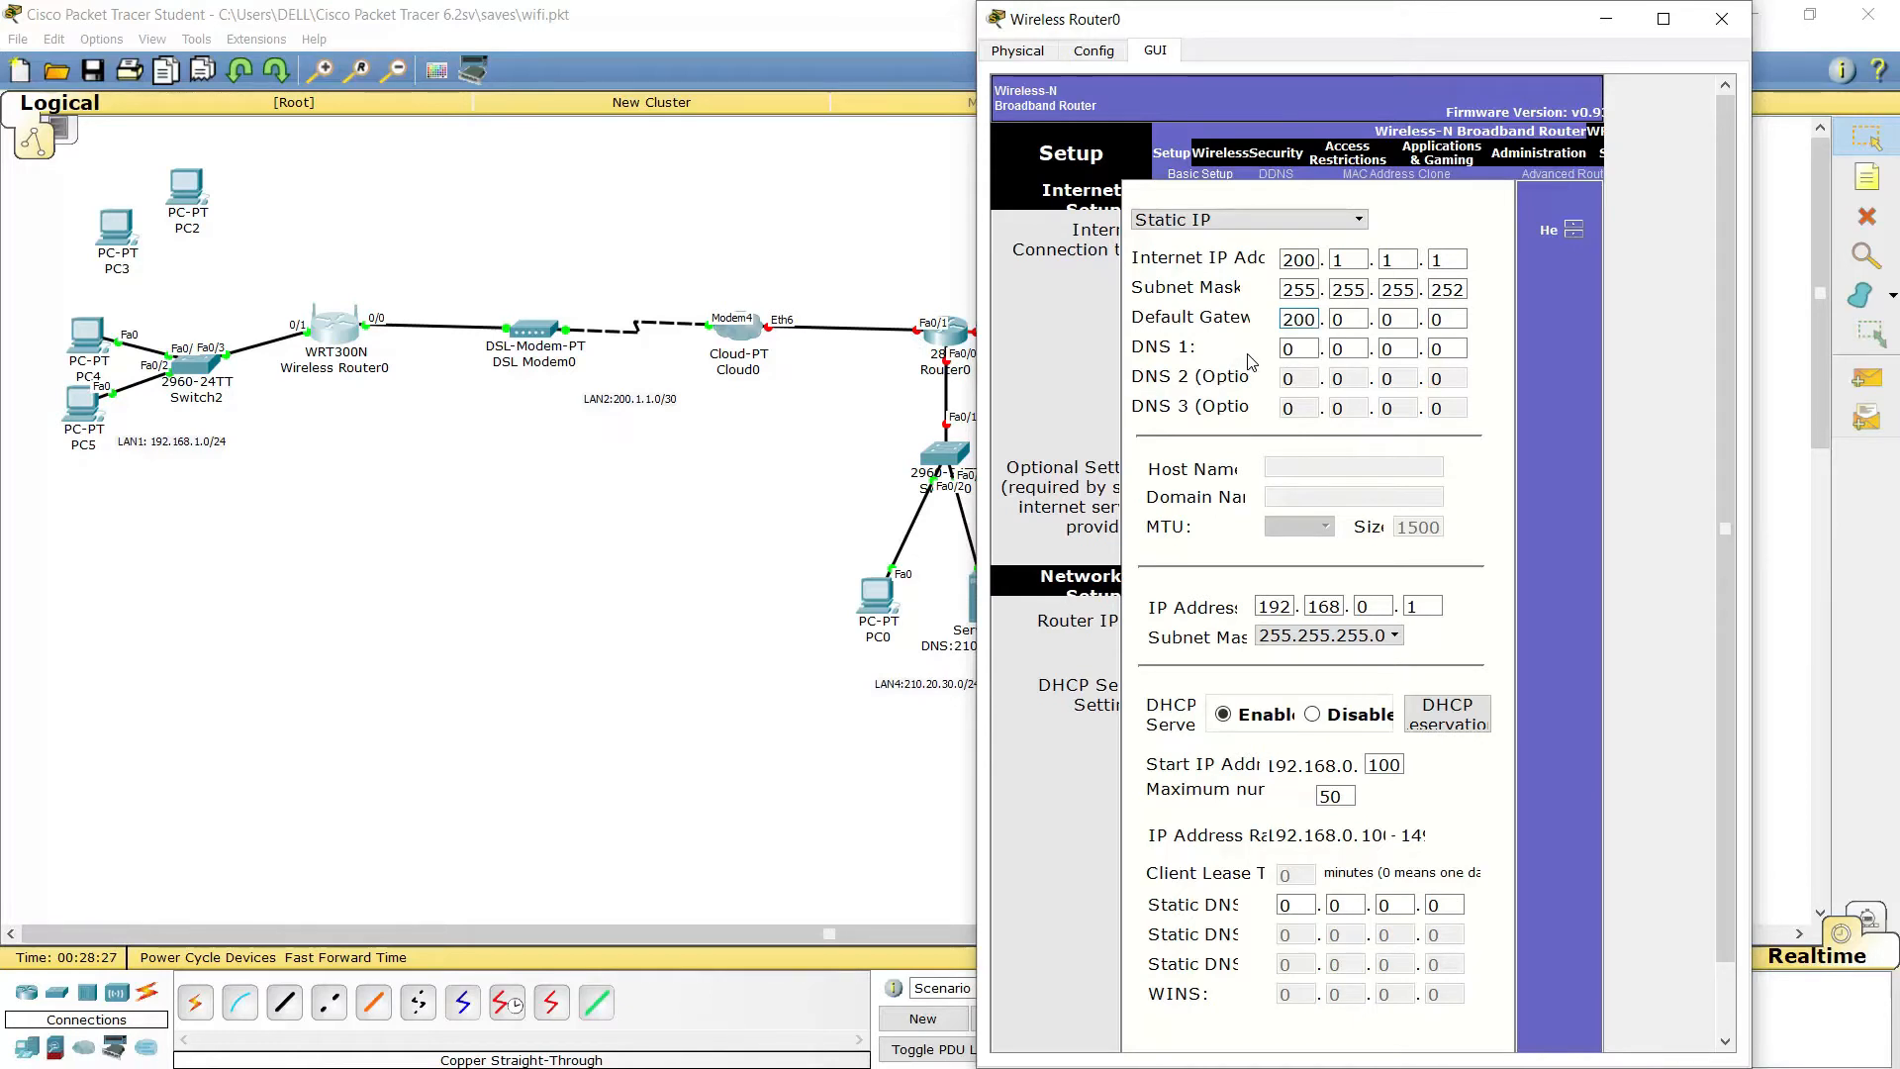
pyautogui.write('.1')
# Enter DNS 1 as 210.20.30.200 and resize the router window to show the DHCP settings
pyautogui.doubleClick(1288, 348)
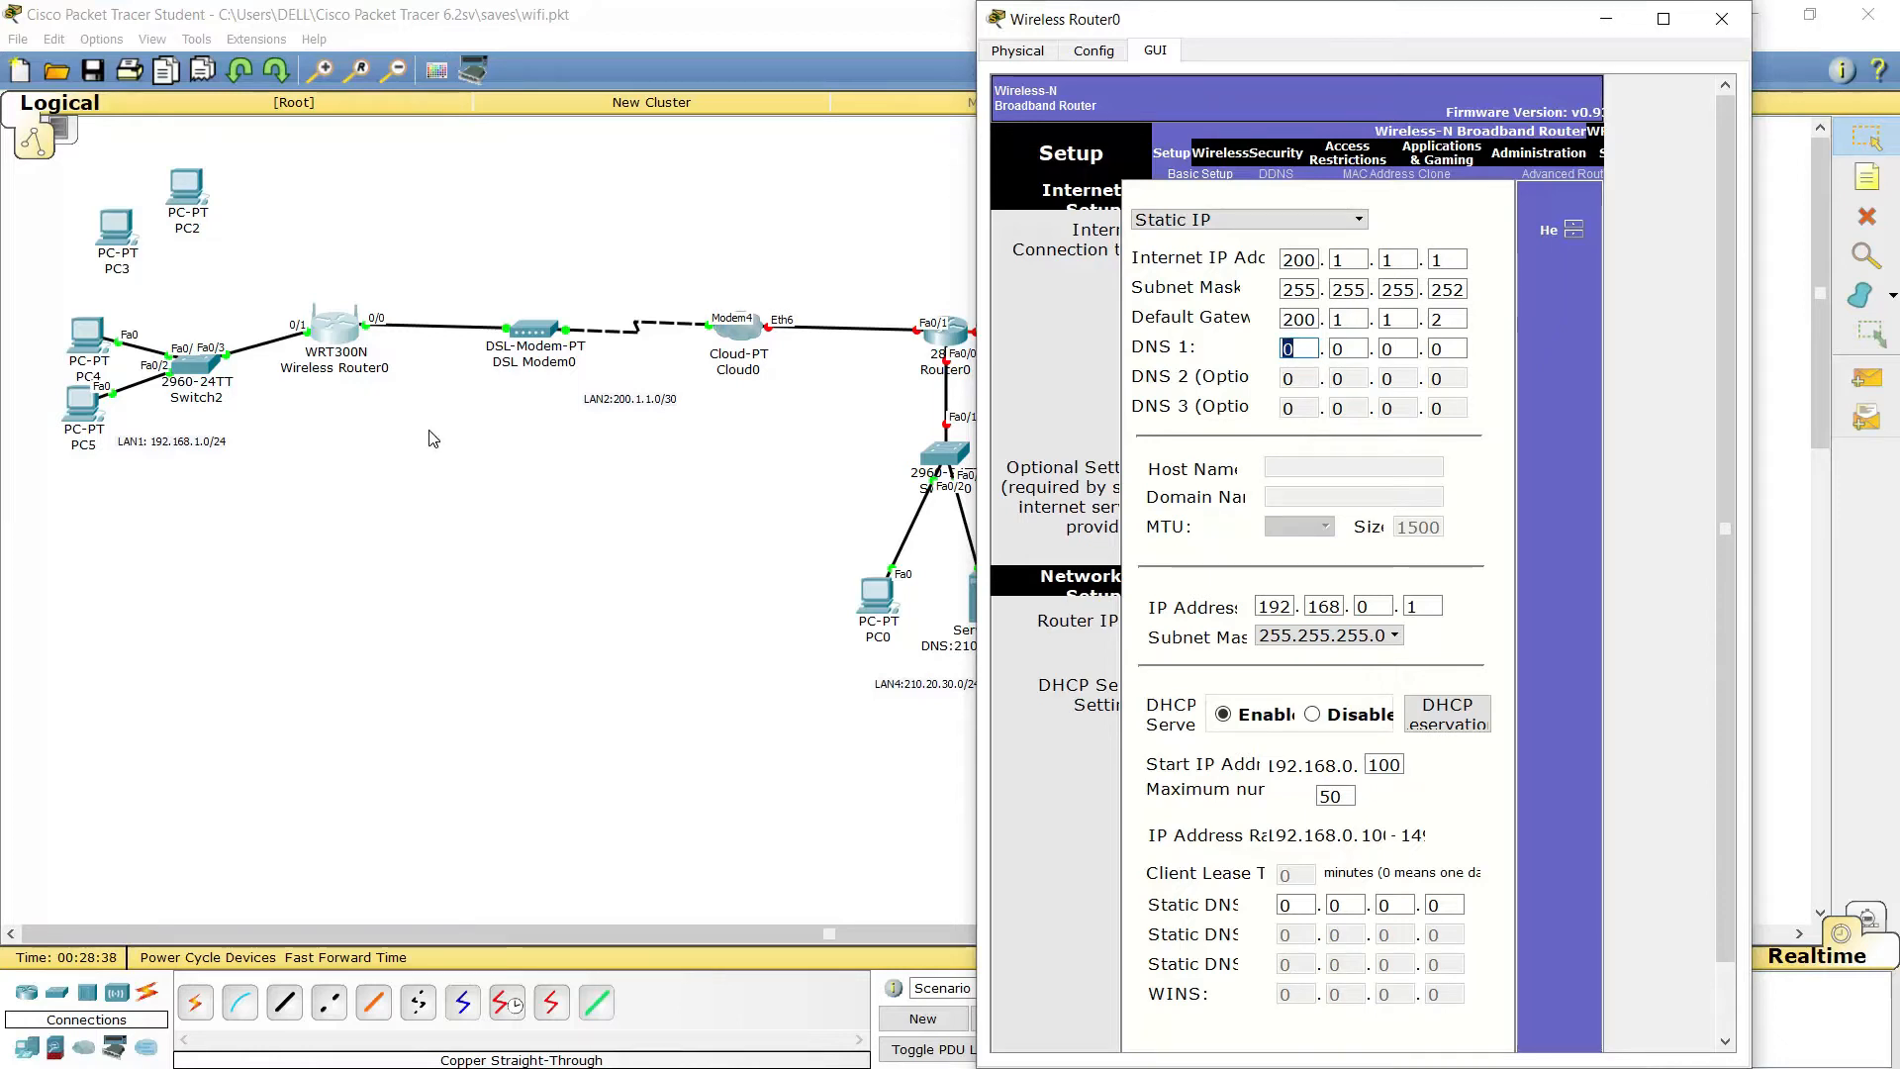
pyautogui.write('21')
pyautogui.press('Tab')
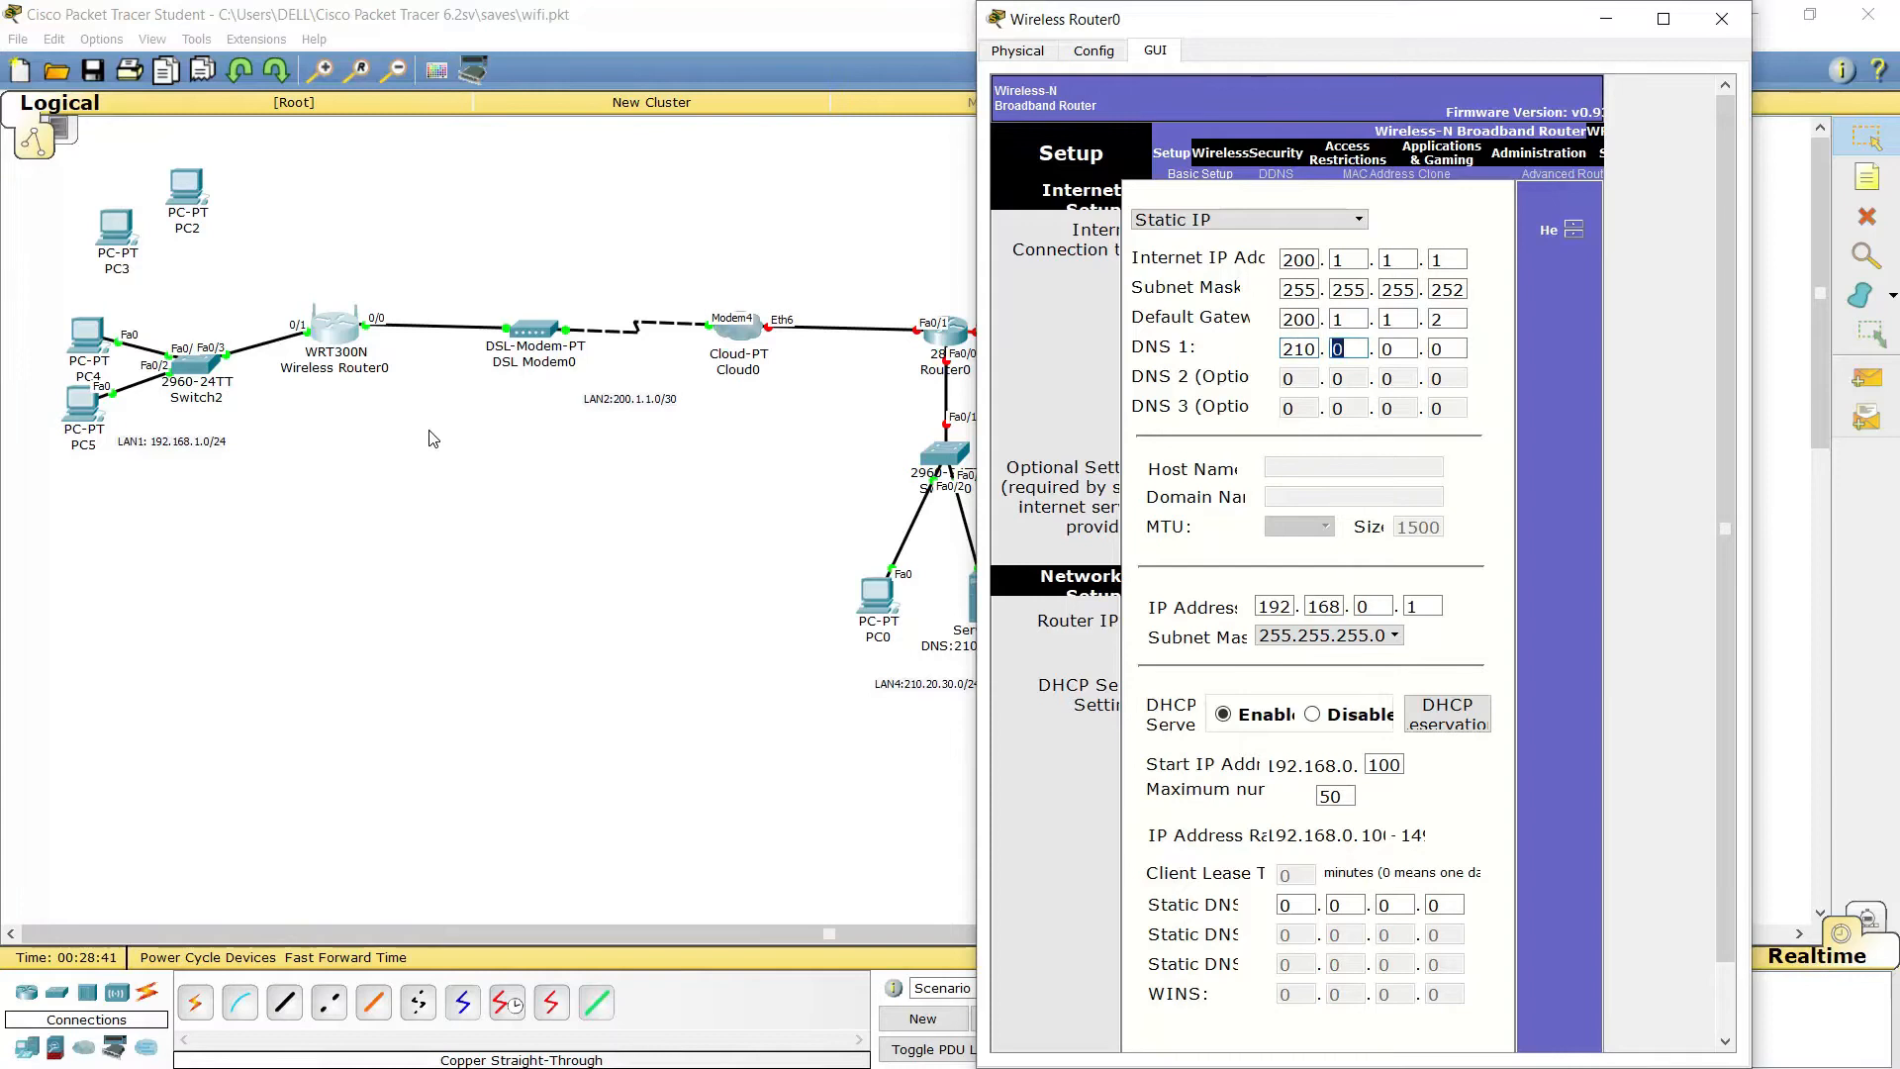
pyautogui.write('2')
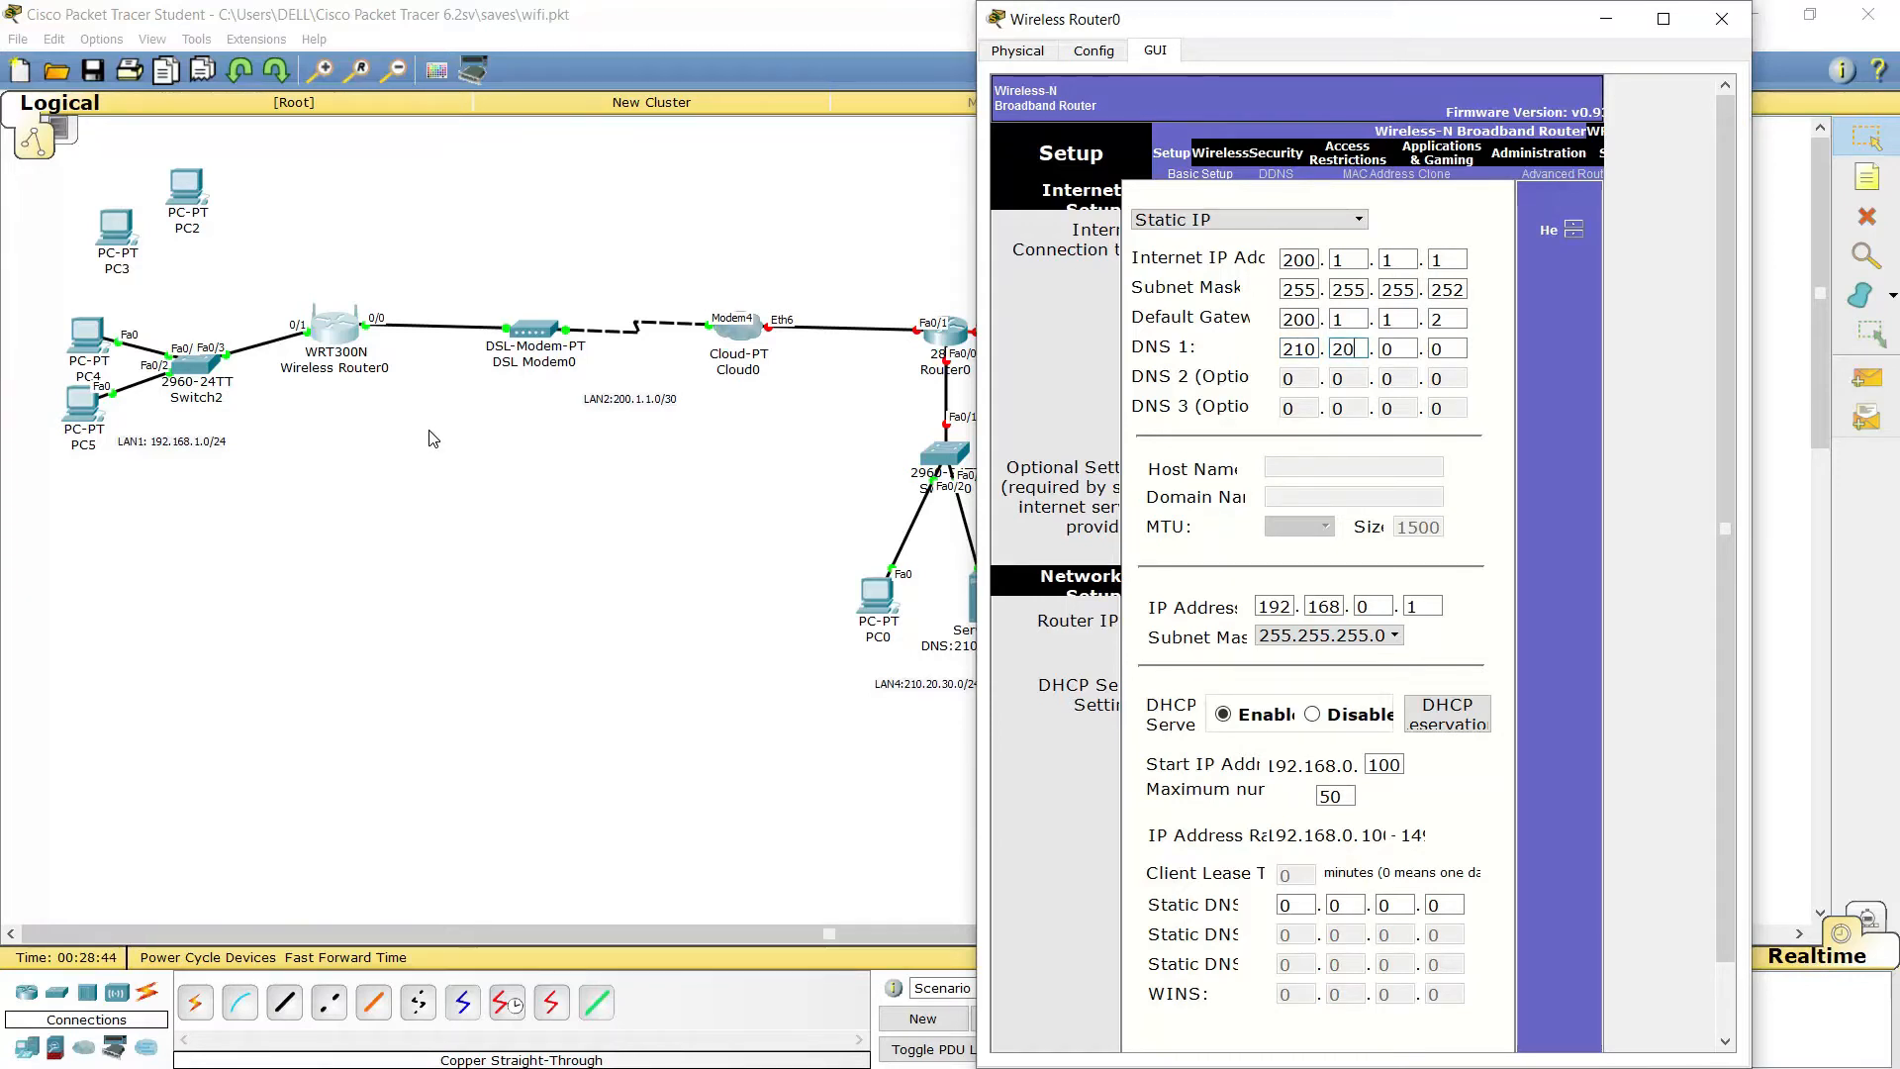
pyautogui.press('Tab')
pyautogui.press('BackSpace')
pyautogui.write('0')
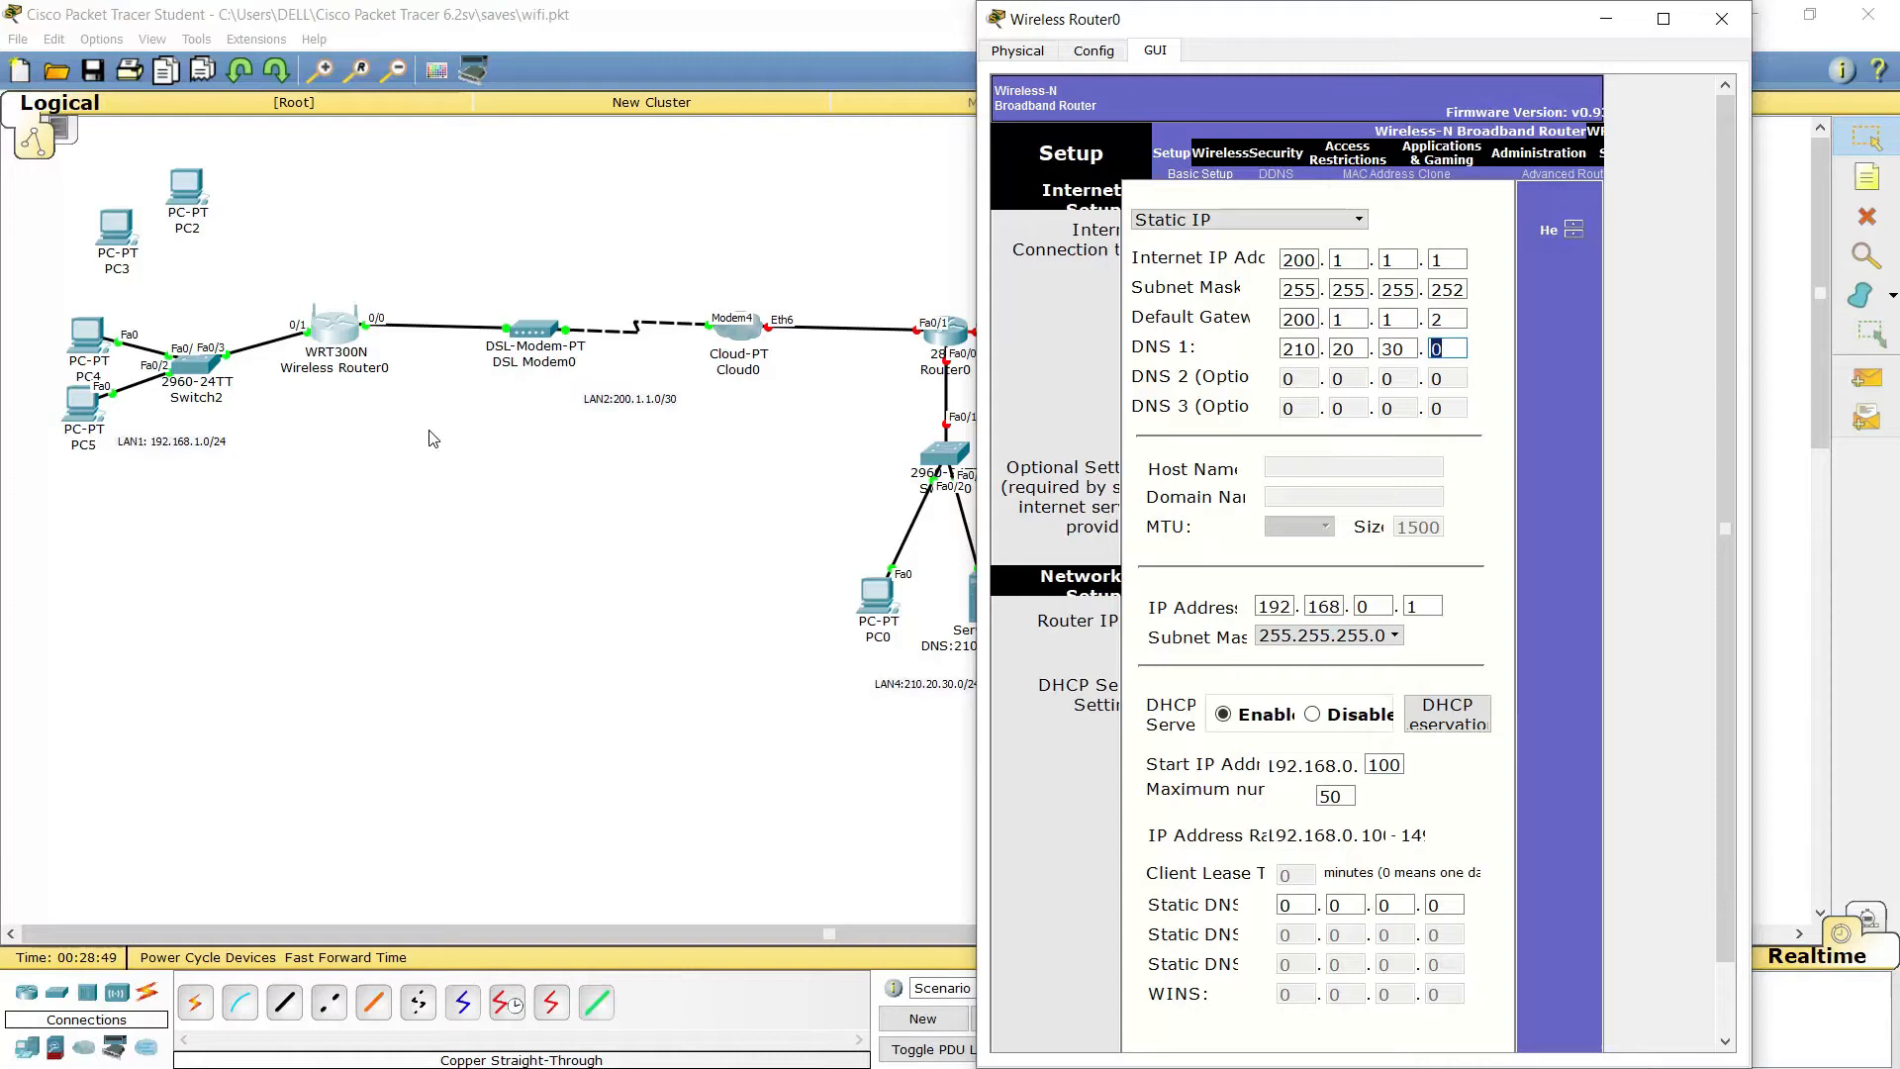
pyautogui.moveTo(1450, 35); pyautogui.dragTo(1272, 38)
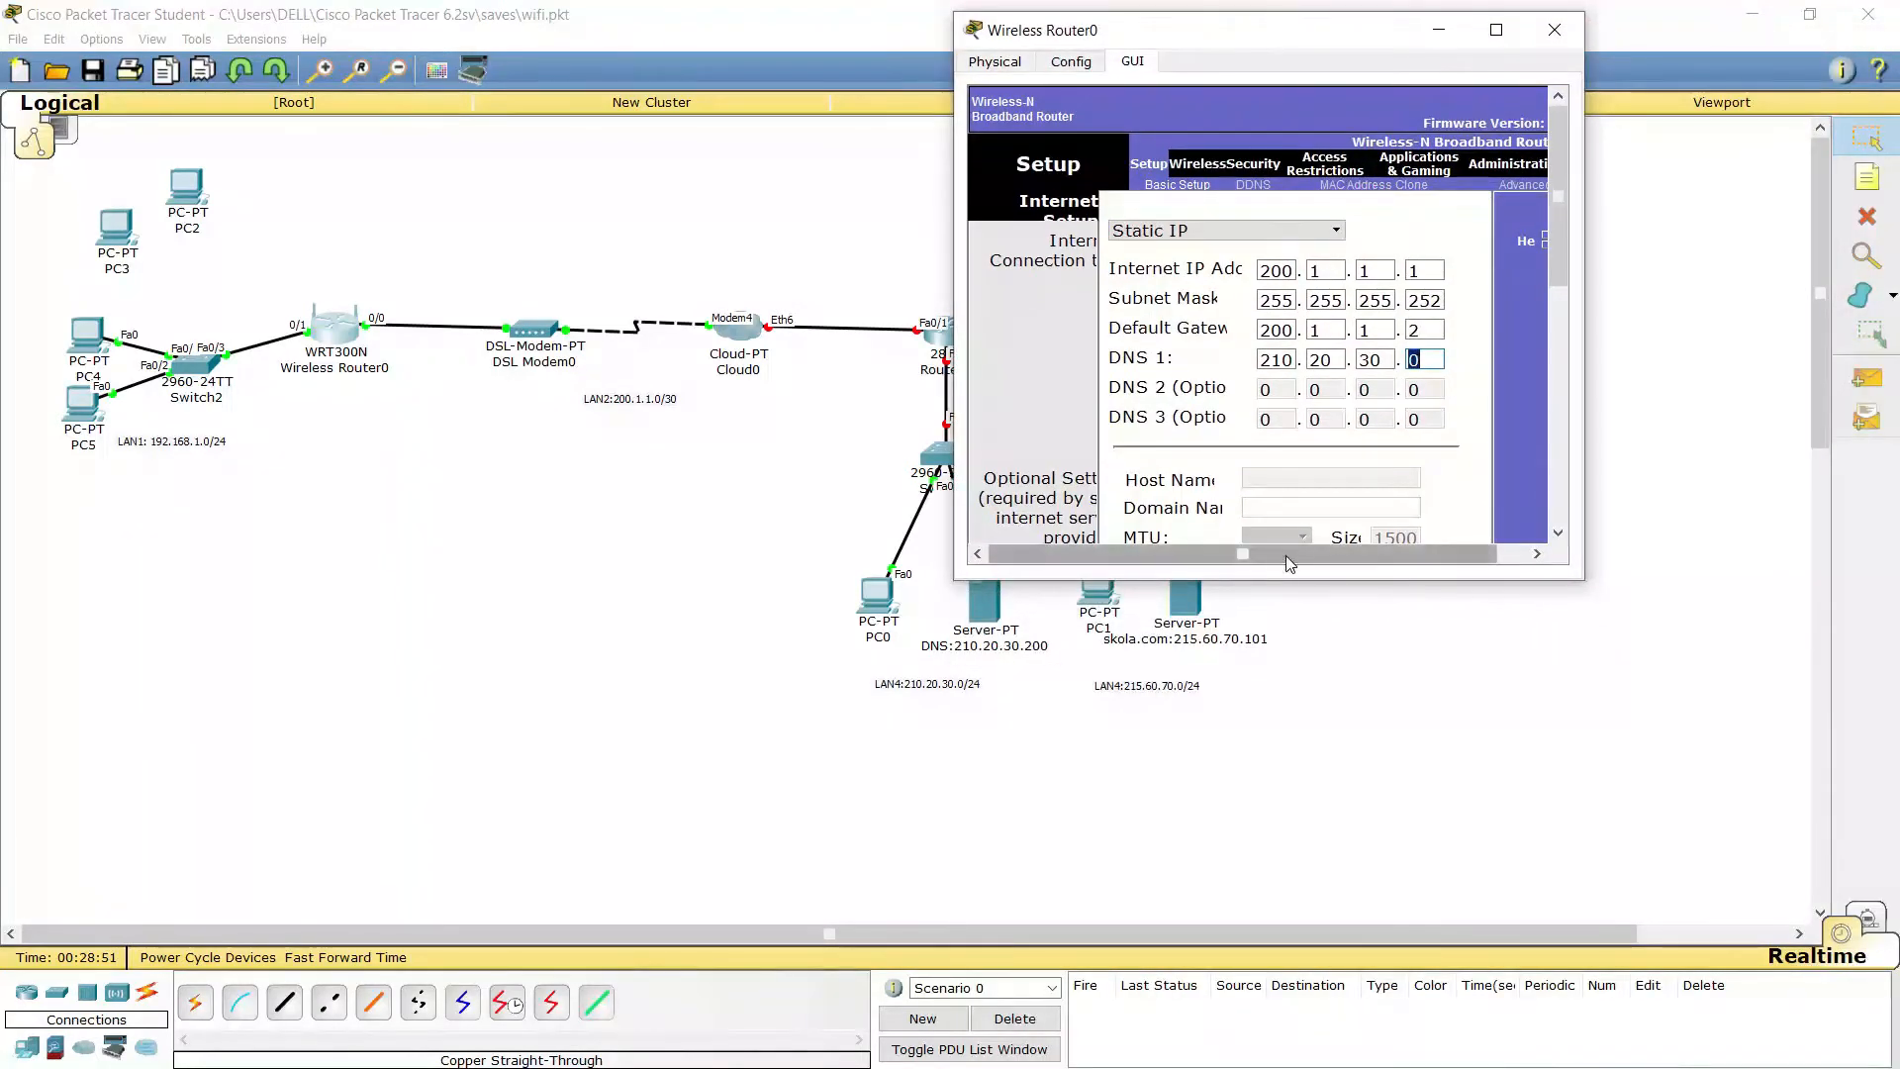
pyautogui.moveTo(1294, 582); pyautogui.dragTo(1281, 953)
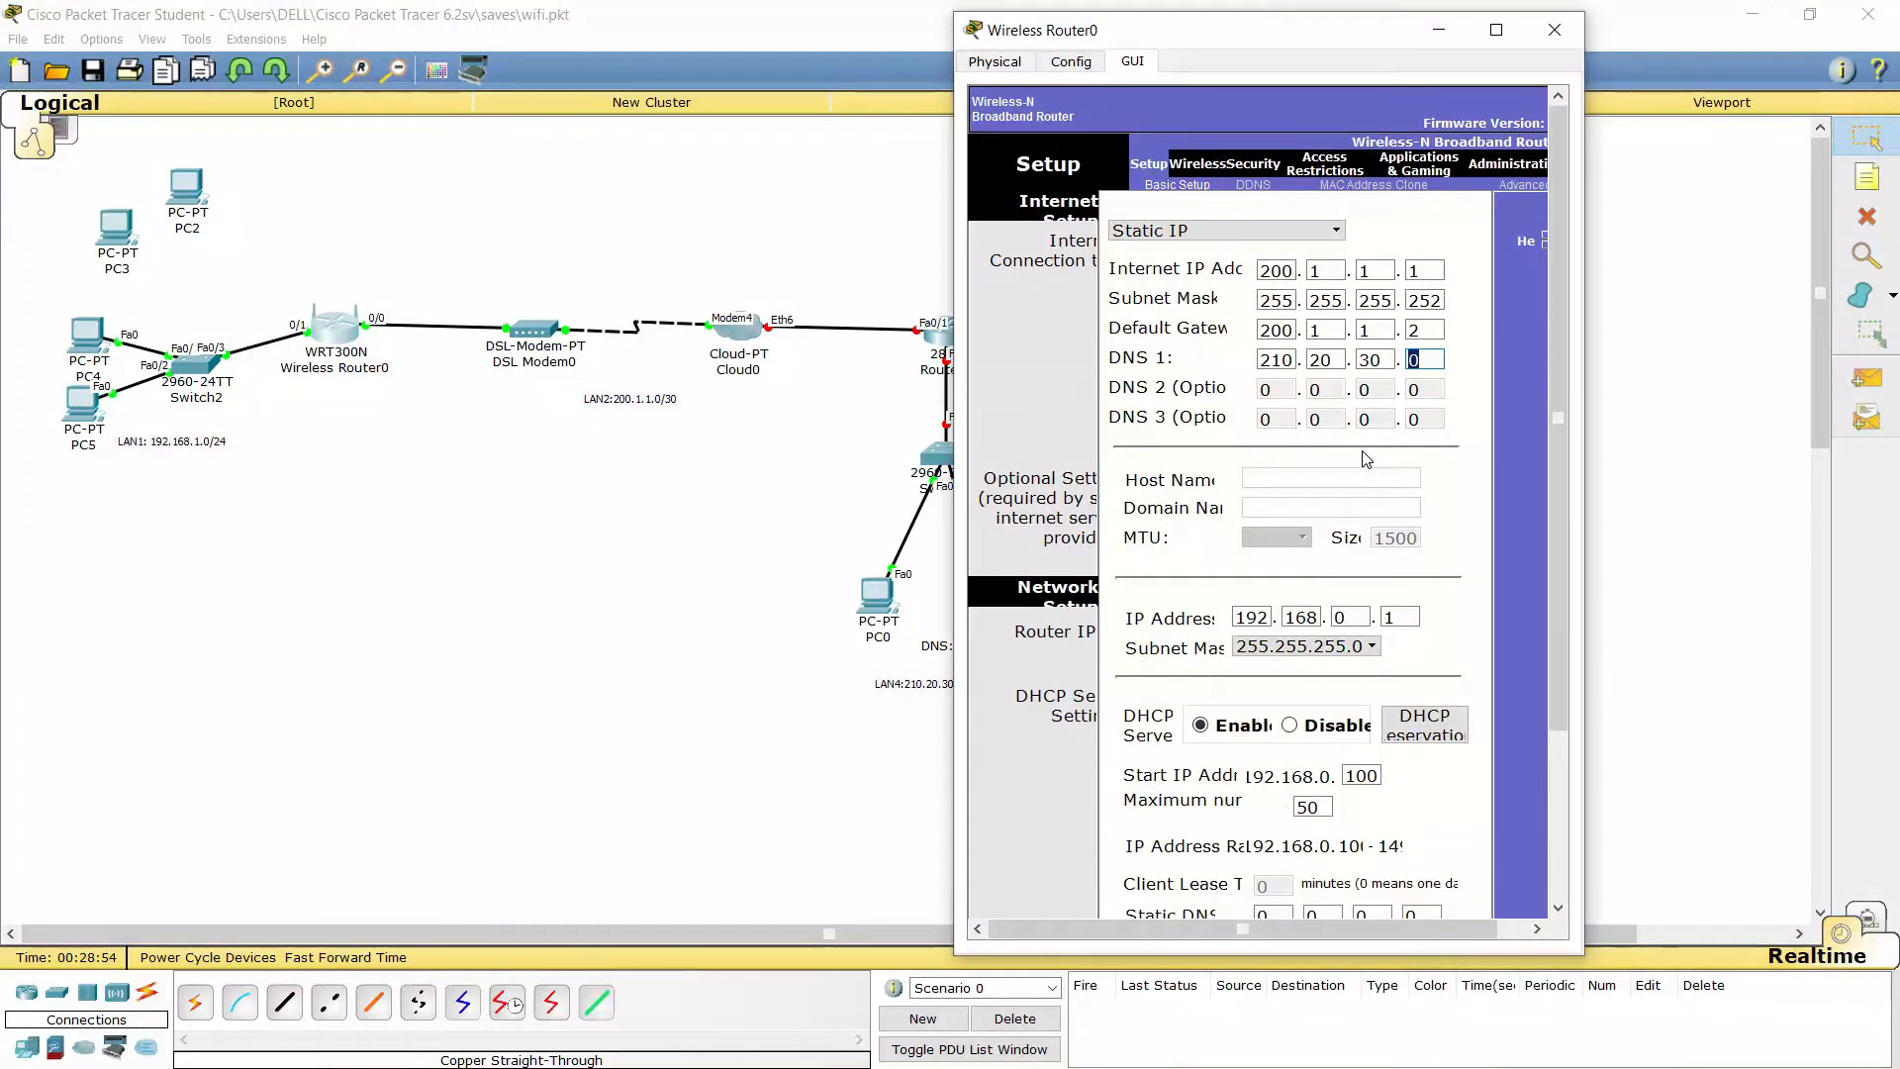
pyautogui.write('200')
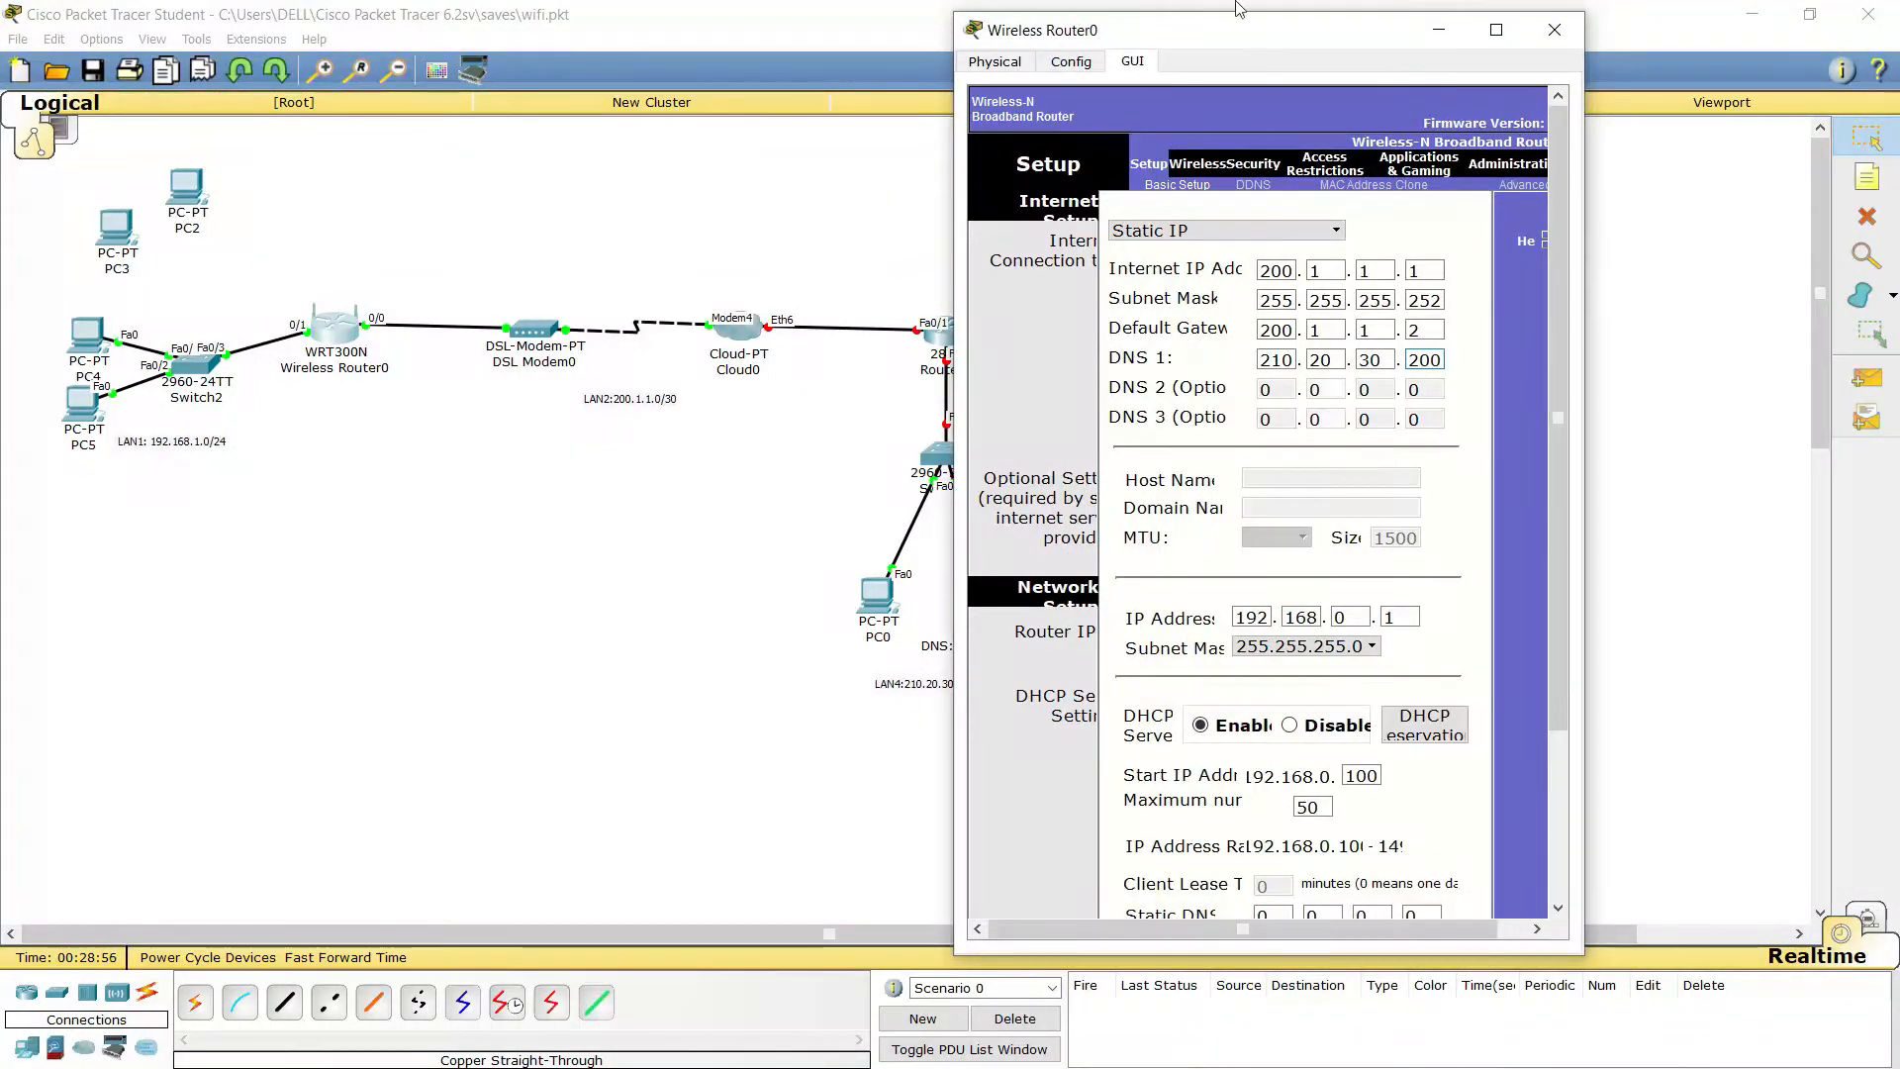
pyautogui.moveTo(1247, 40); pyautogui.dragTo(1197, 41)
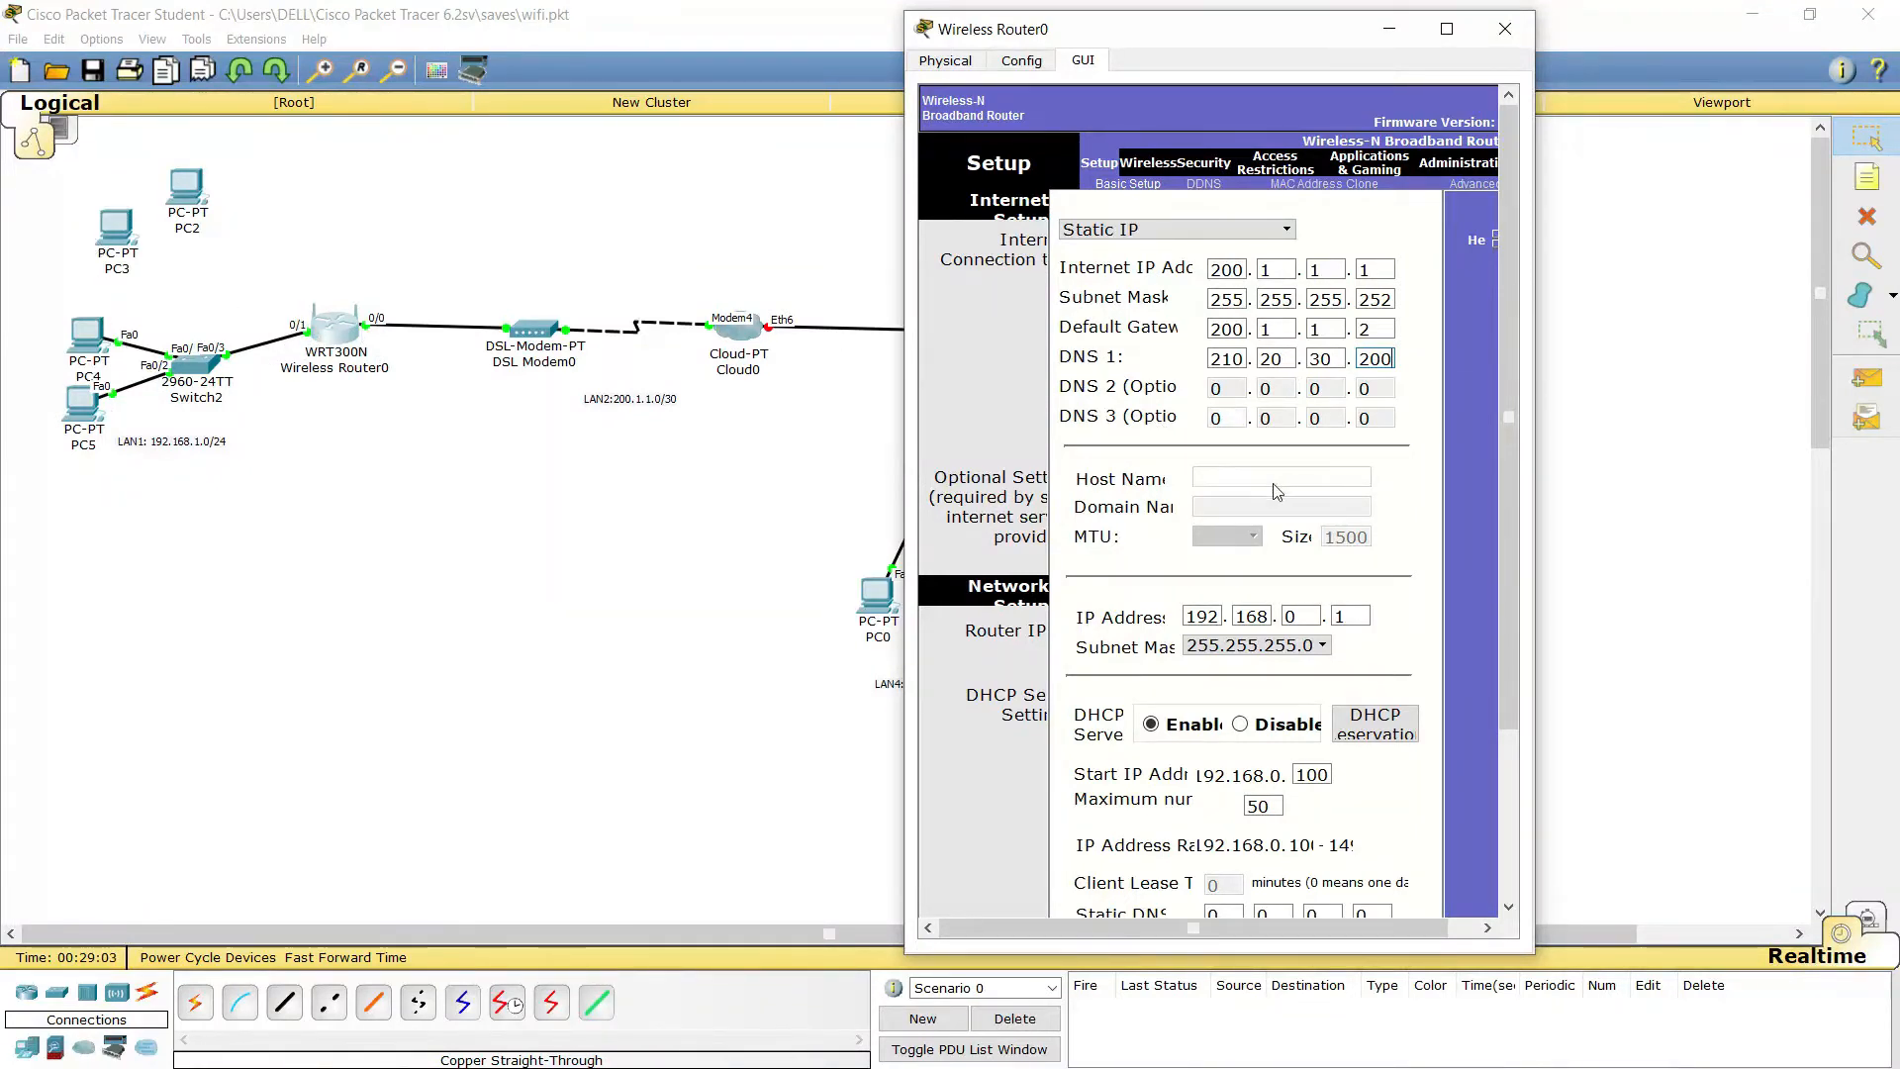
# Edit the Network Setup Router IP's third and fourth octets to make it 192.168.1.1
pyautogui.scroll(-4, 1276, 491)
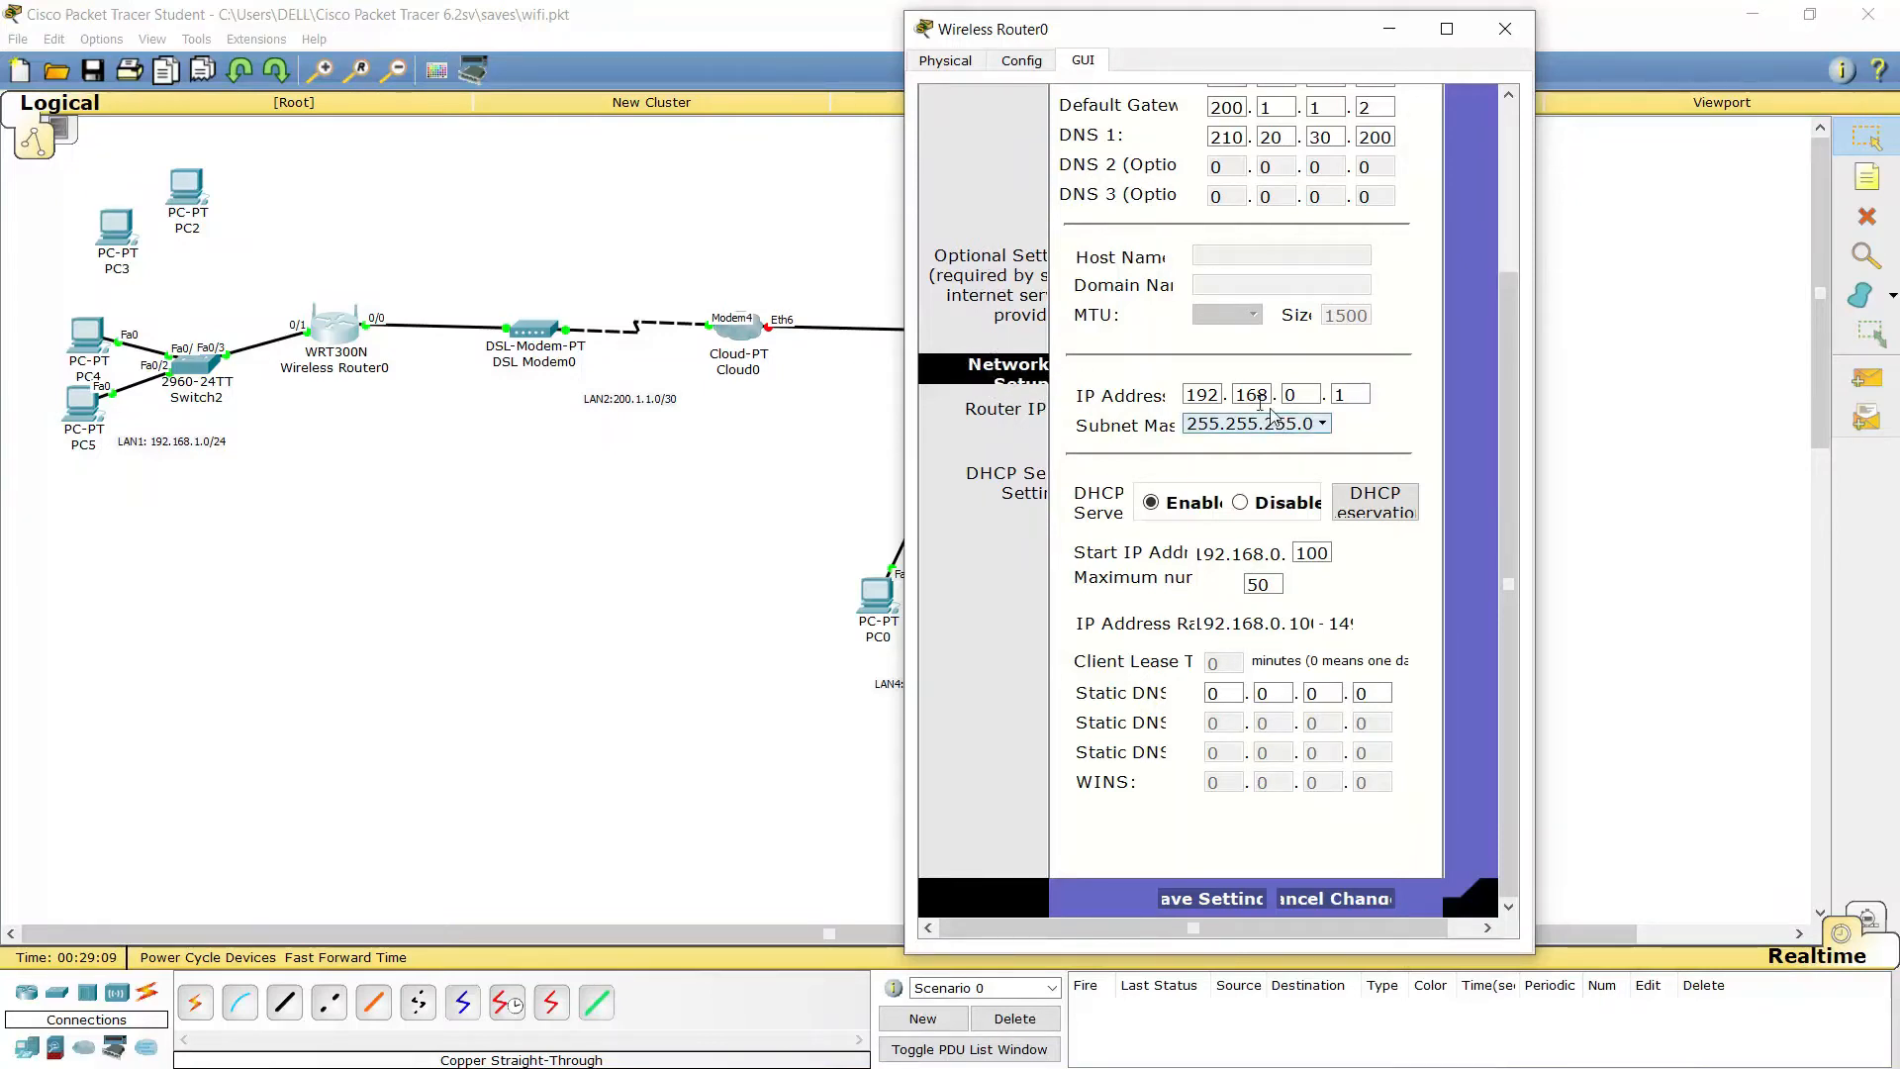
pyautogui.click(1294, 396)
pyautogui.press('BackSpace')
pyautogui.write('1')
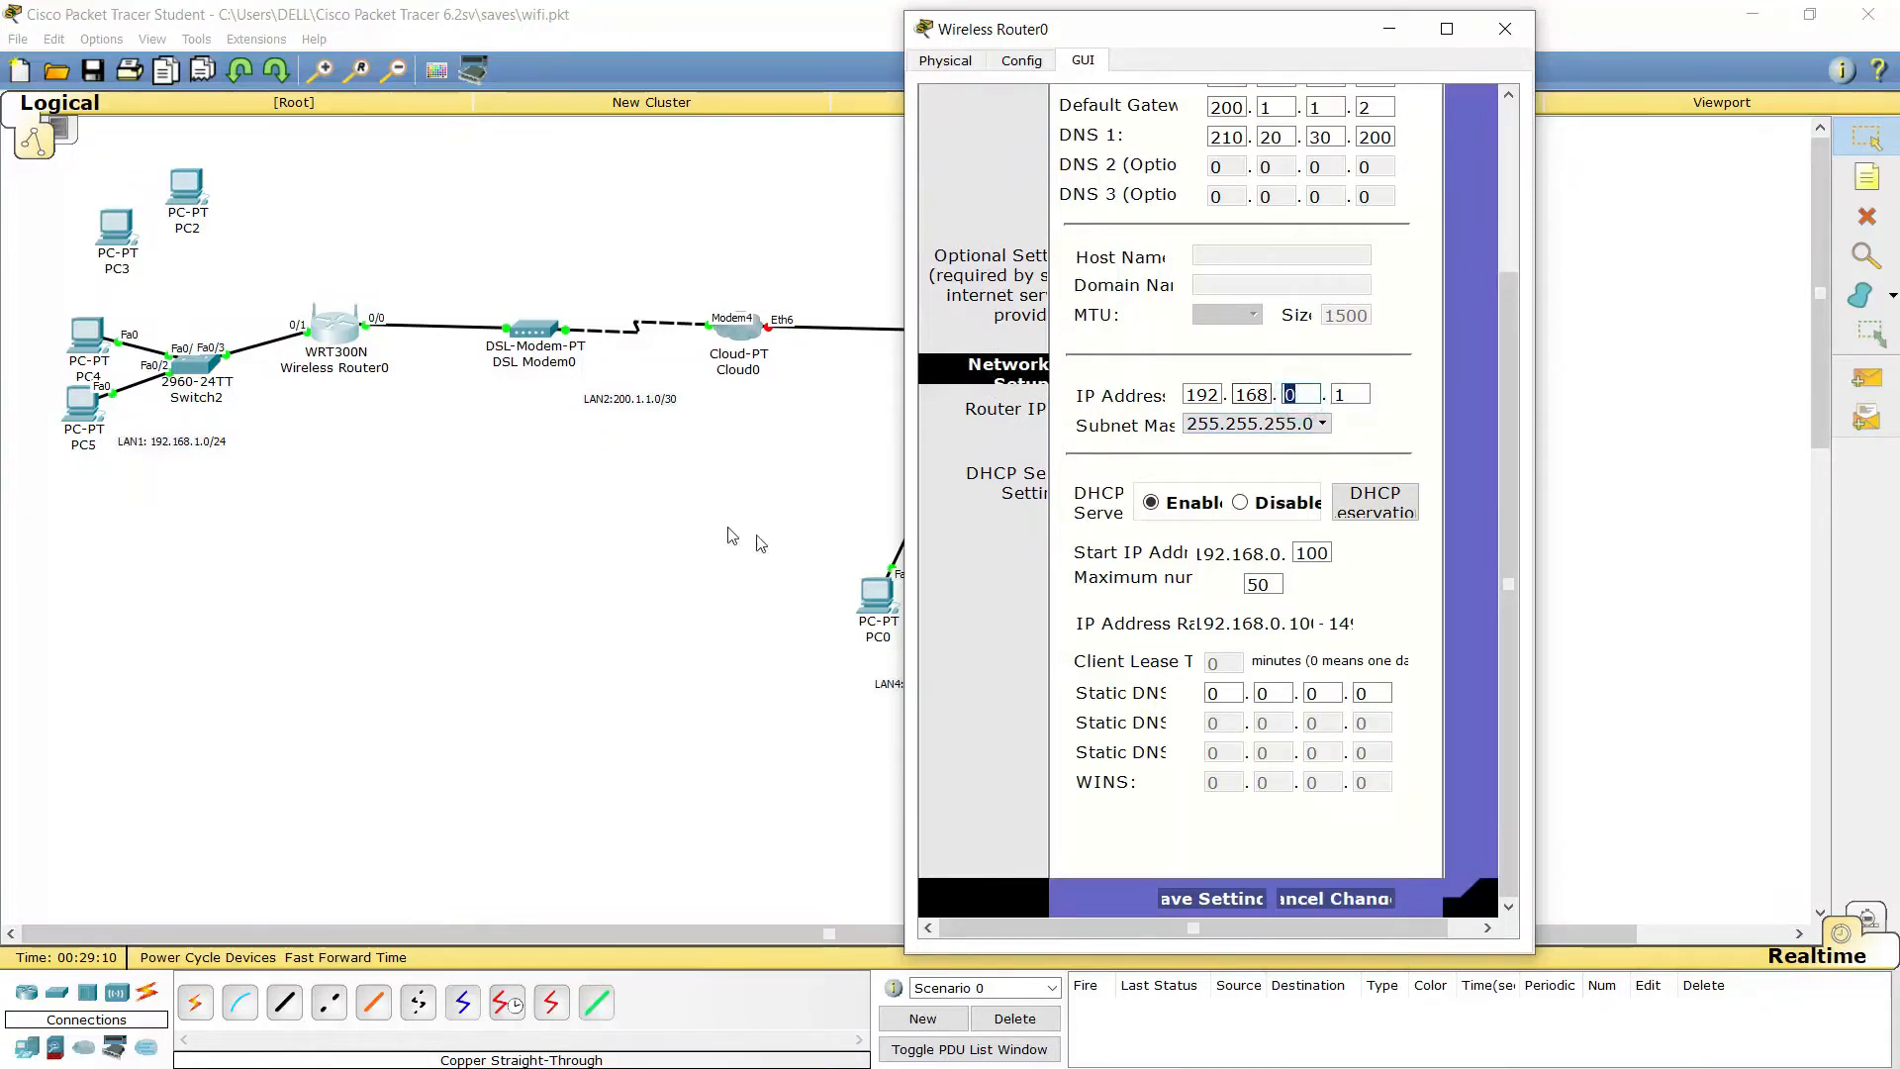
pyautogui.doubleClick(1345, 394)
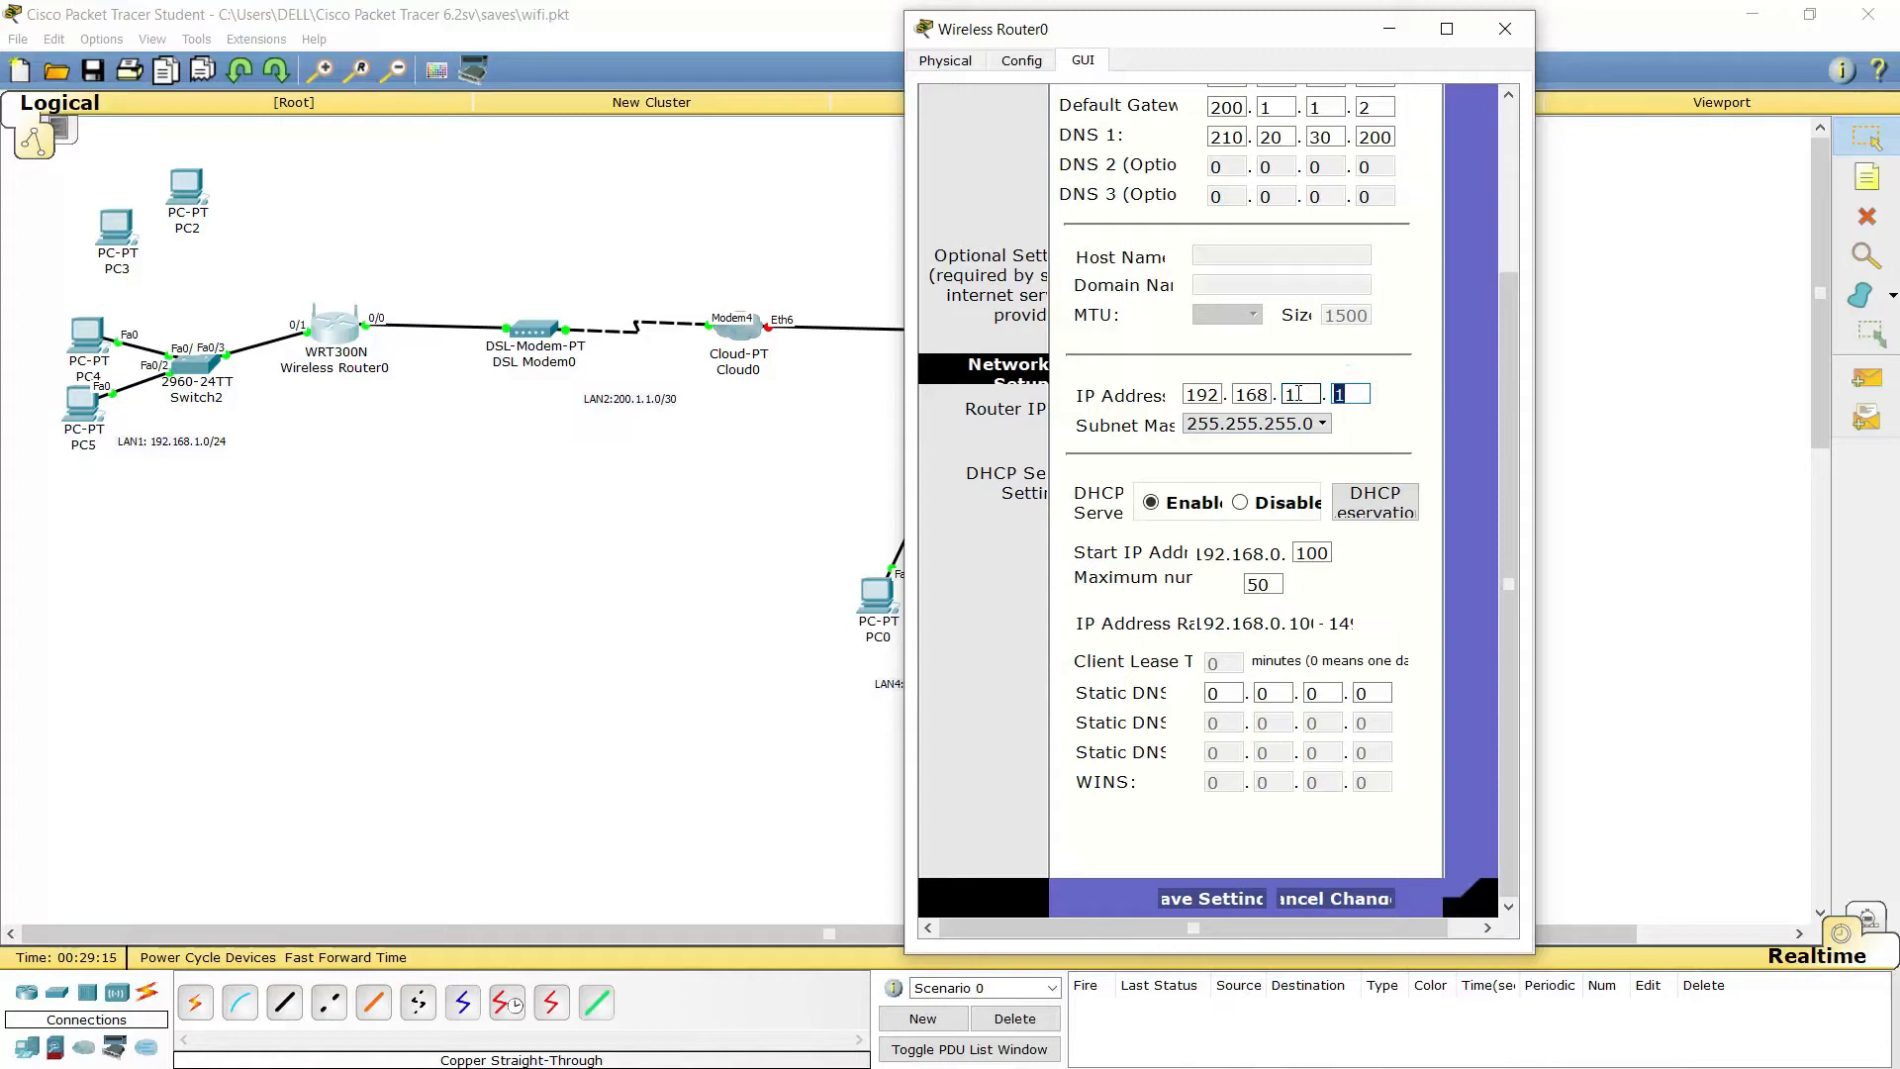
pyautogui.write('1')
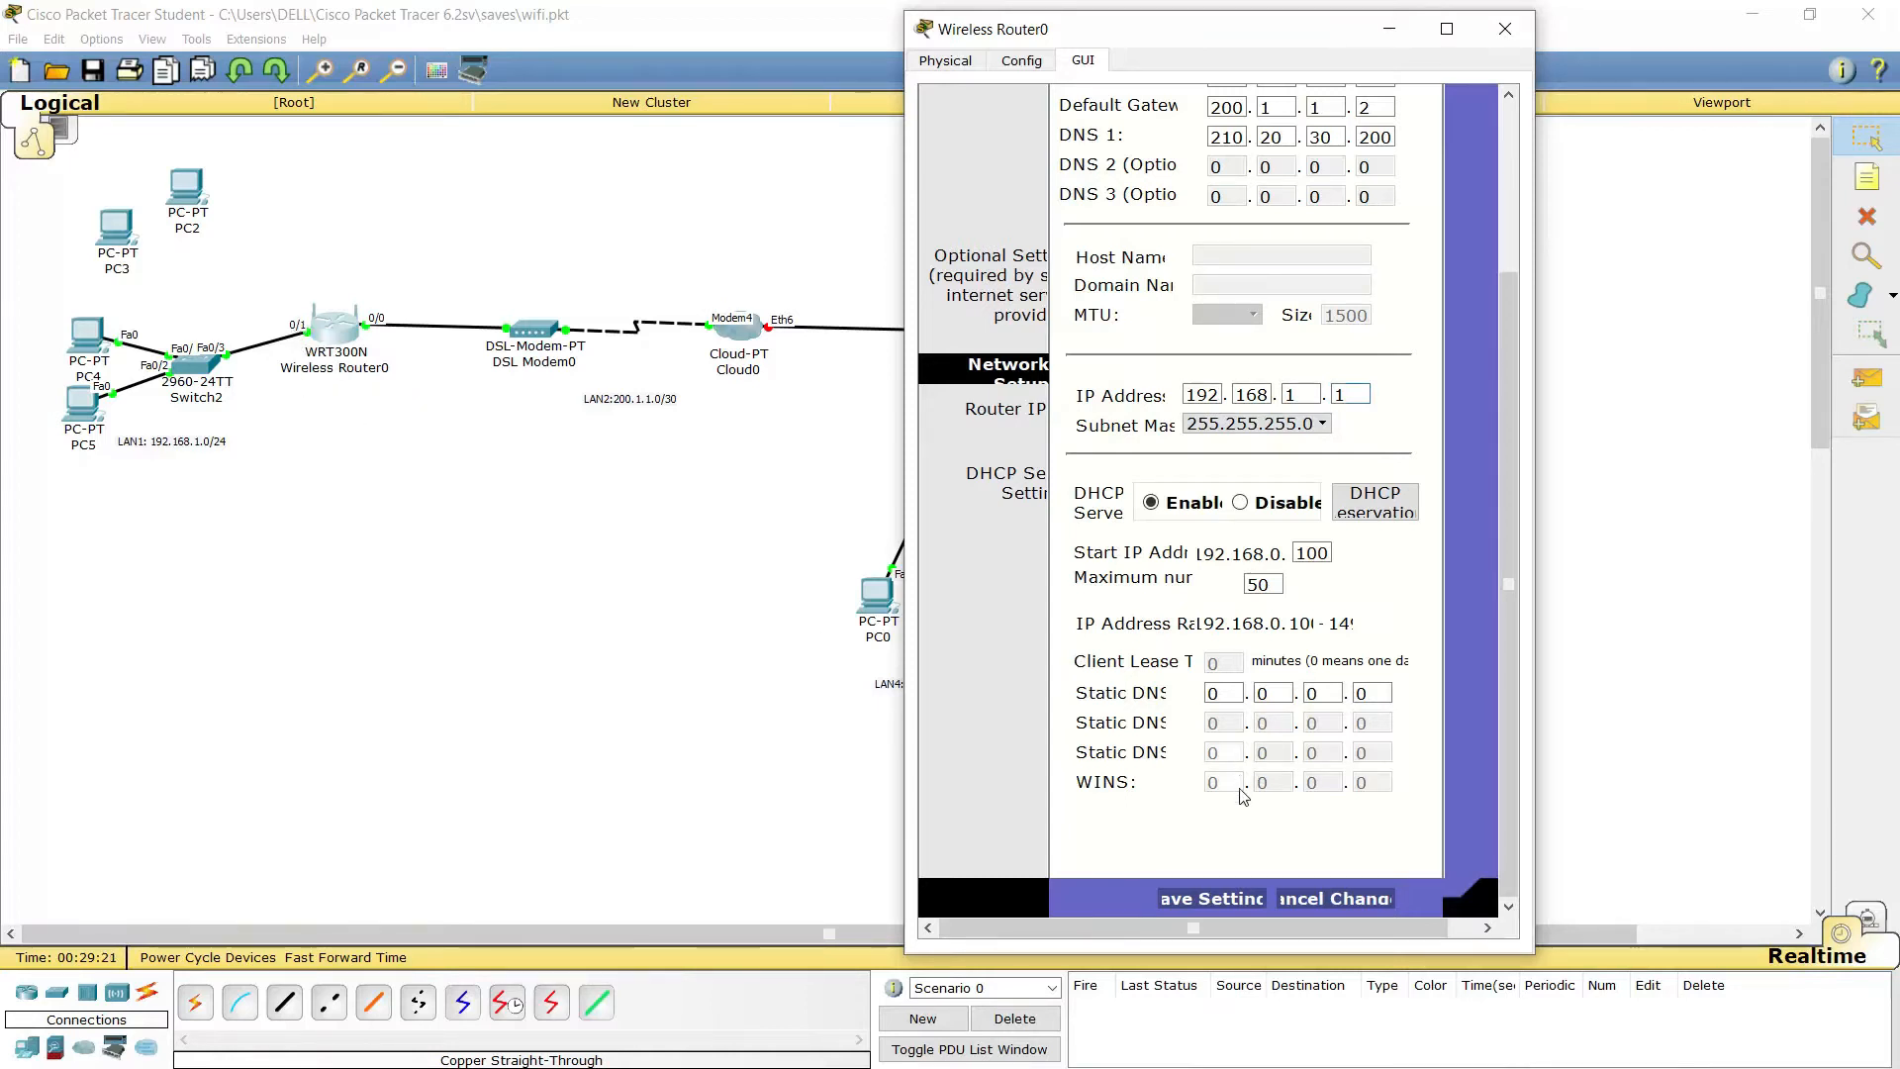
# Save the router LAN address, then start the DHCP pool at 192.168.1.11 with 100 maximum users
pyautogui.click(1208, 899)
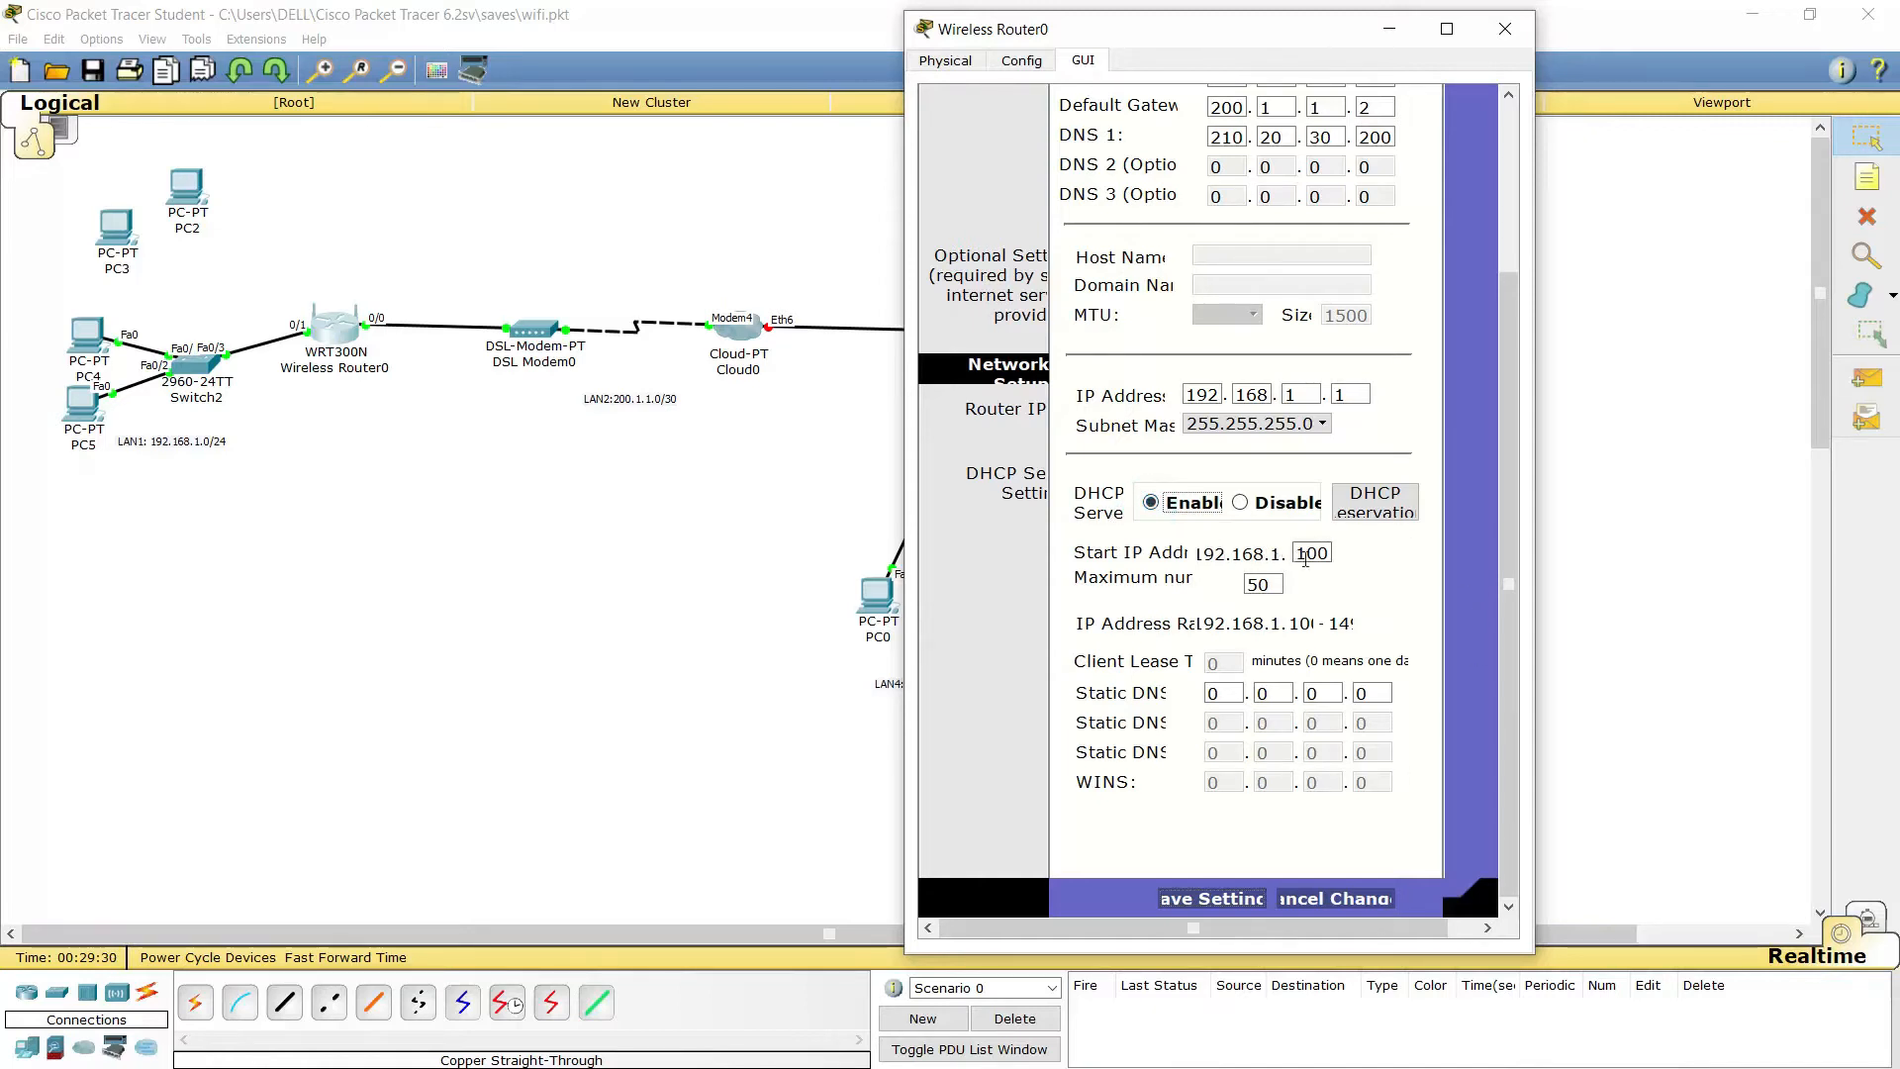
pyautogui.click(1302, 555)
pyautogui.doubleClick(1304, 555)
pyautogui.write('11')
pyautogui.doubleClick(1260, 585)
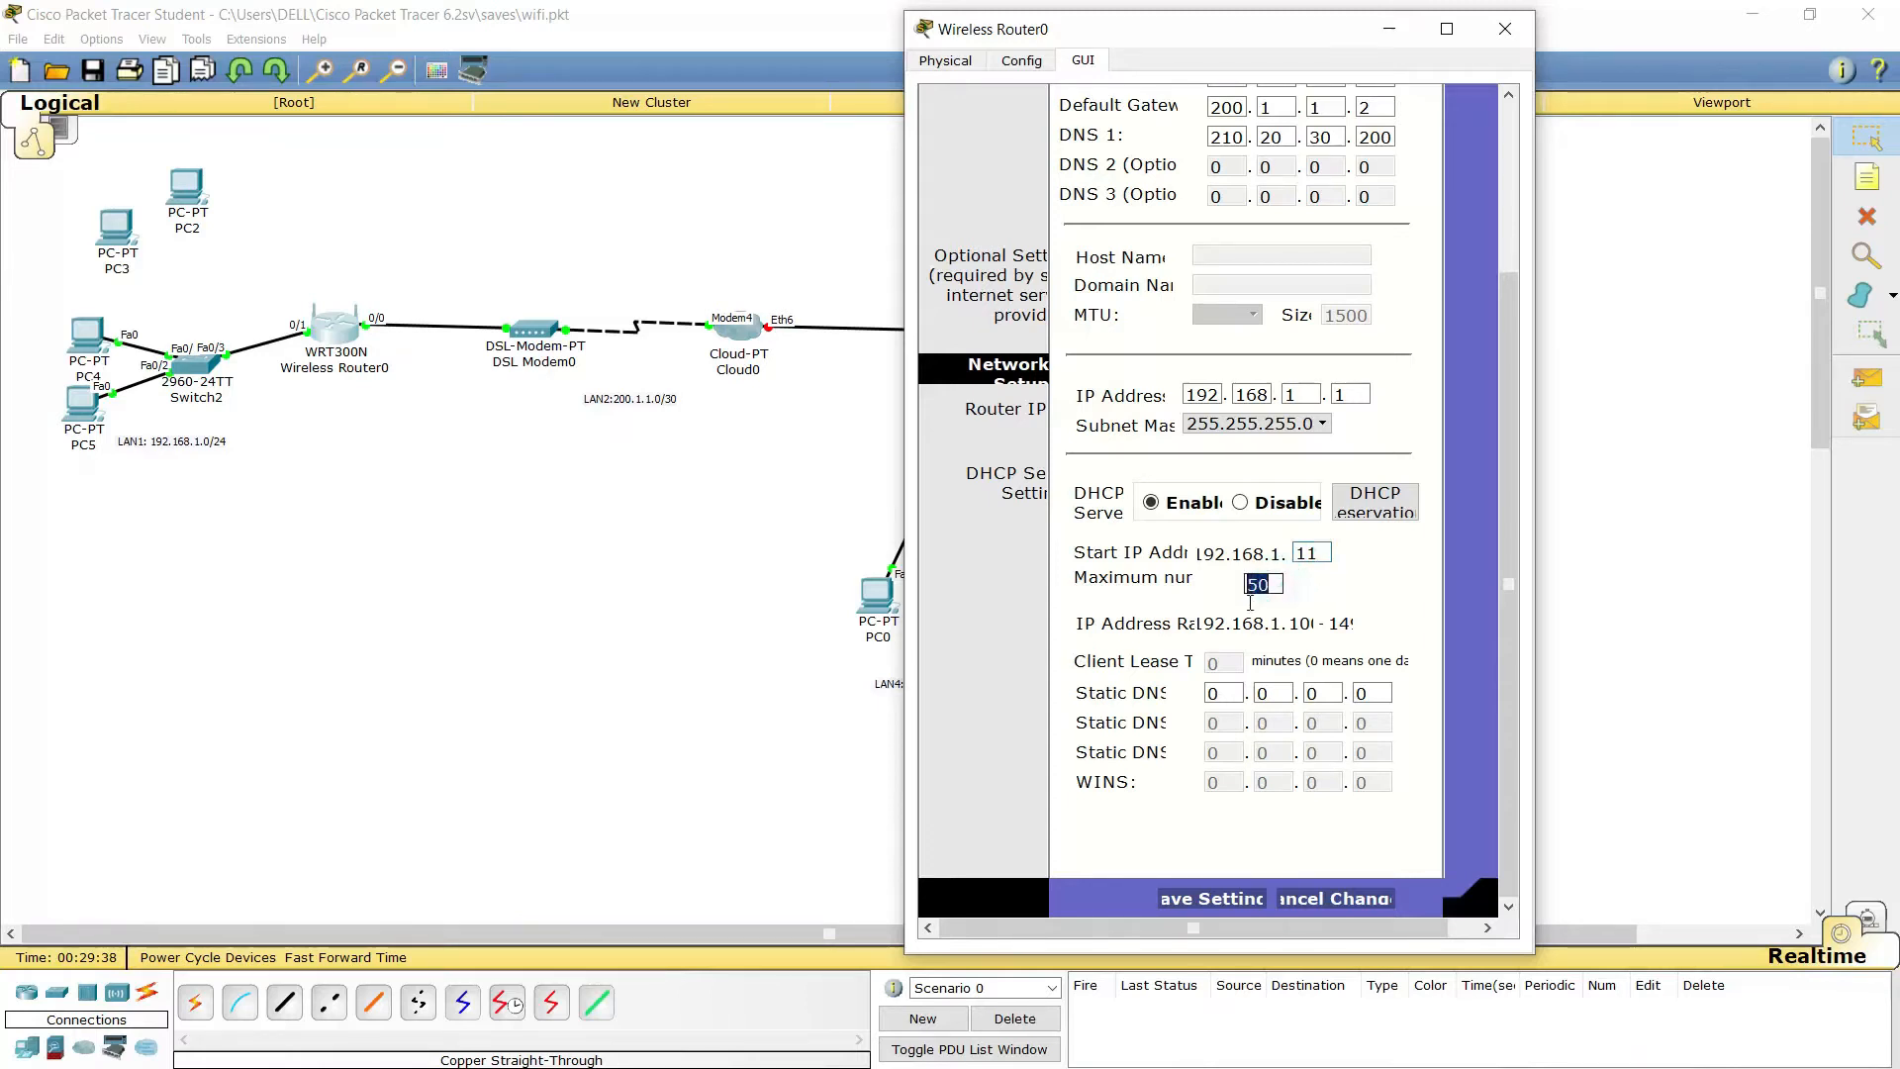
pyautogui.write('100')
# Set Static DNS 1 to 210.20.30.200 and save the DHCP settings
pyautogui.moveTo(1227, 691); pyautogui.dragTo(1206, 704)
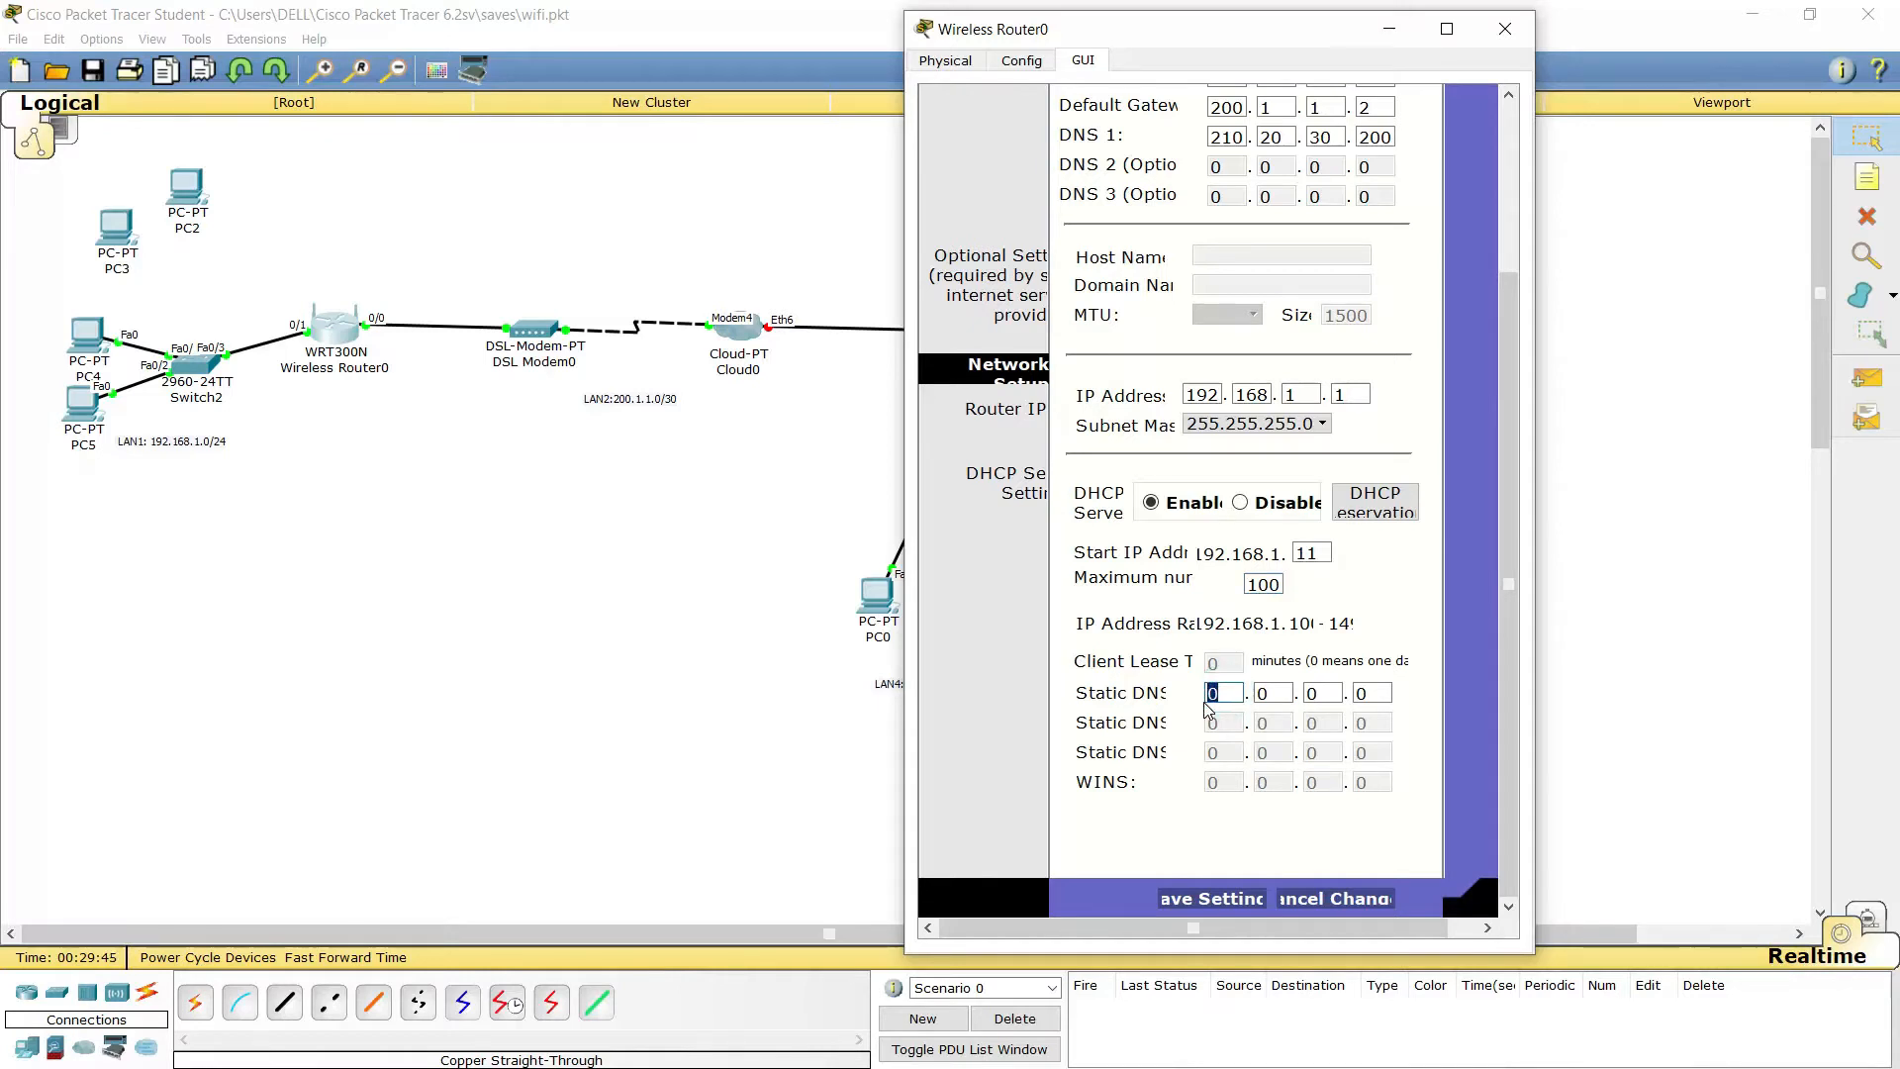
pyautogui.write('210')
pyautogui.press('Tab')
pyautogui.write('20.30')
pyautogui.press('Tab')
pyautogui.write('200')
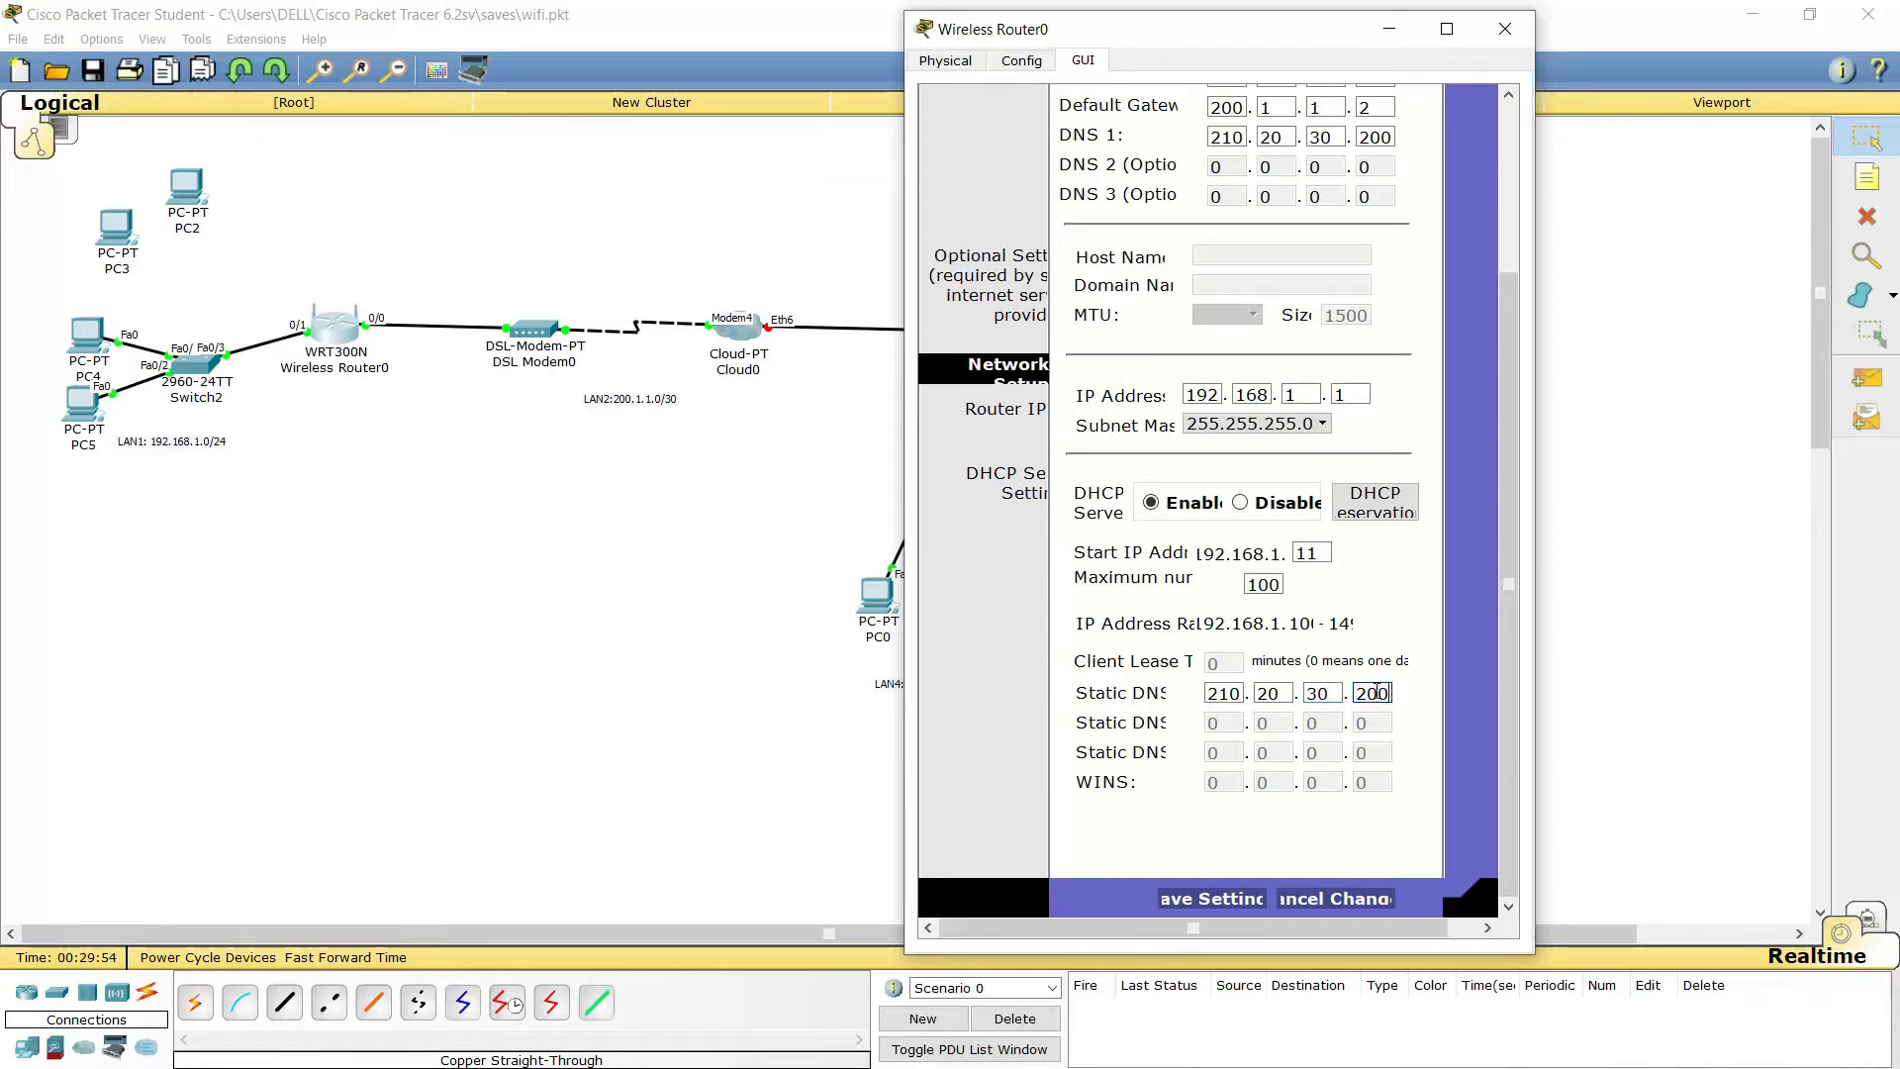
pyautogui.click(1225, 899)
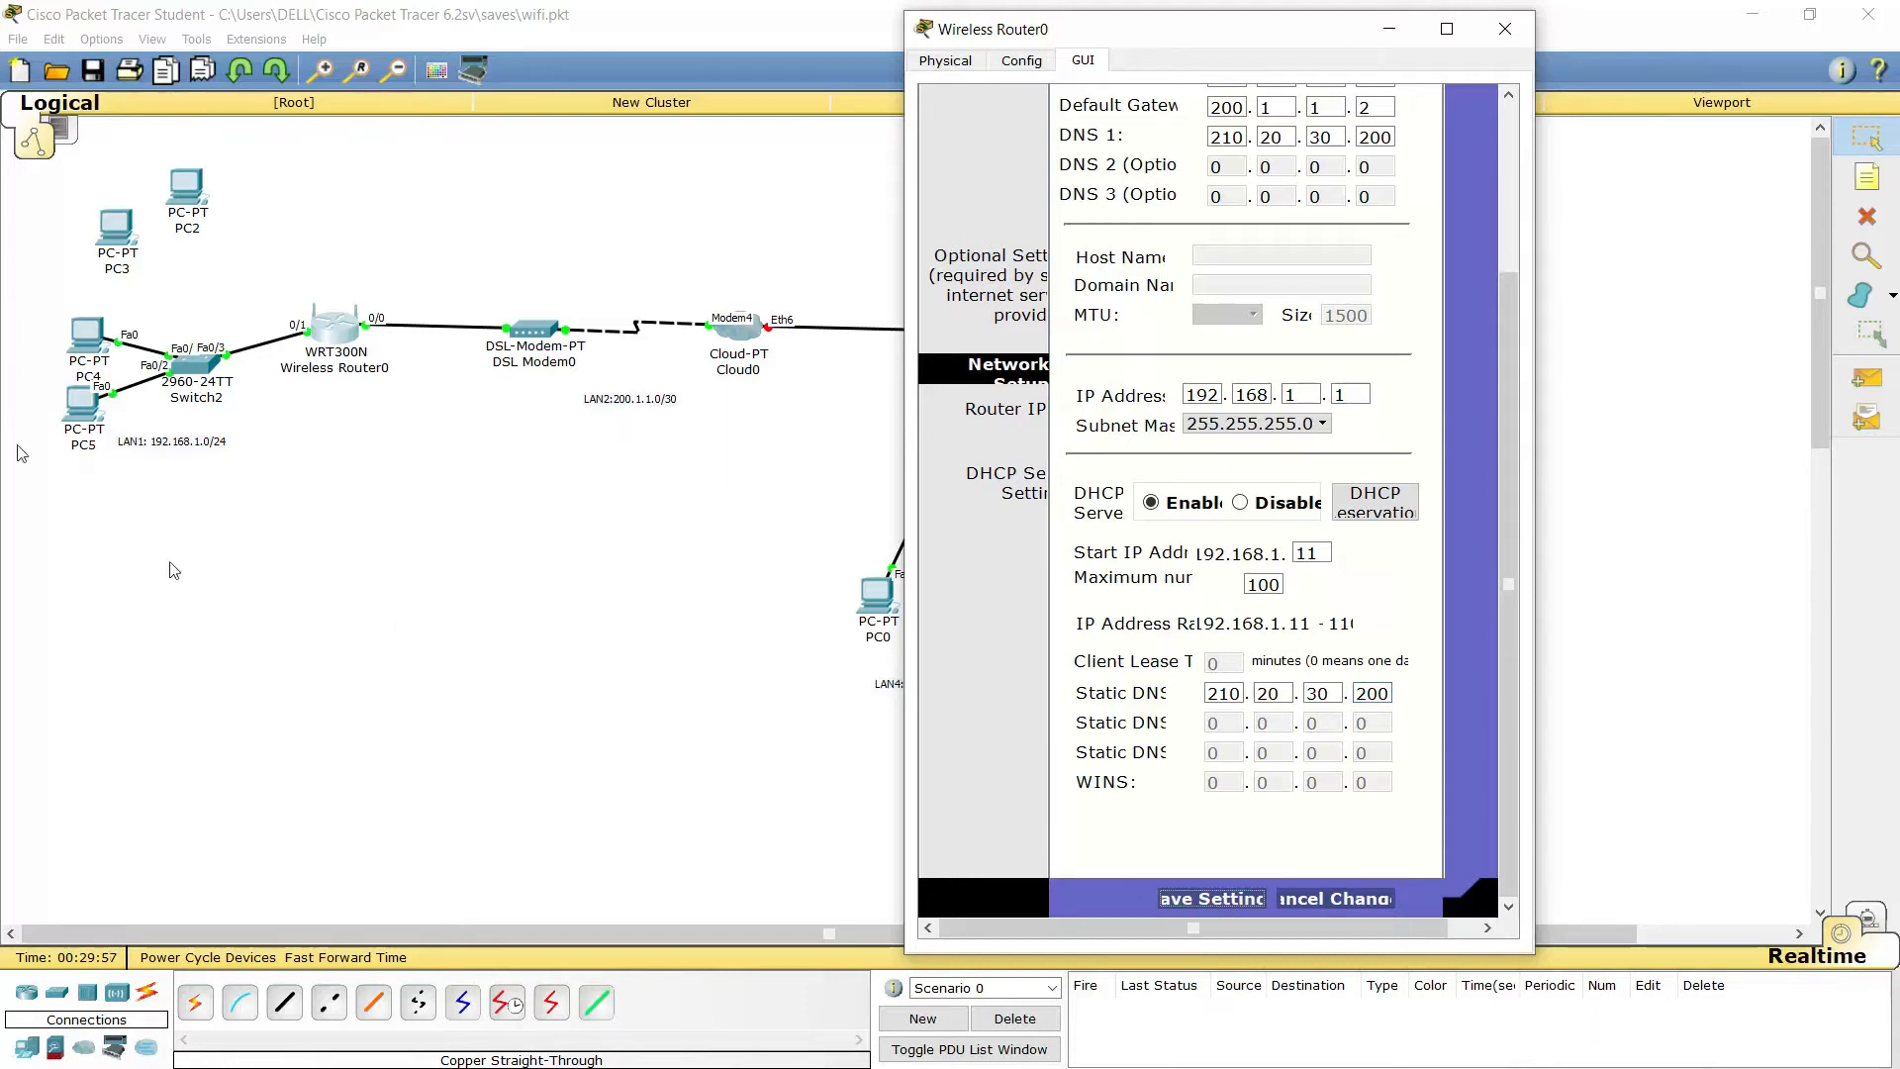
pyautogui.click(77, 358)
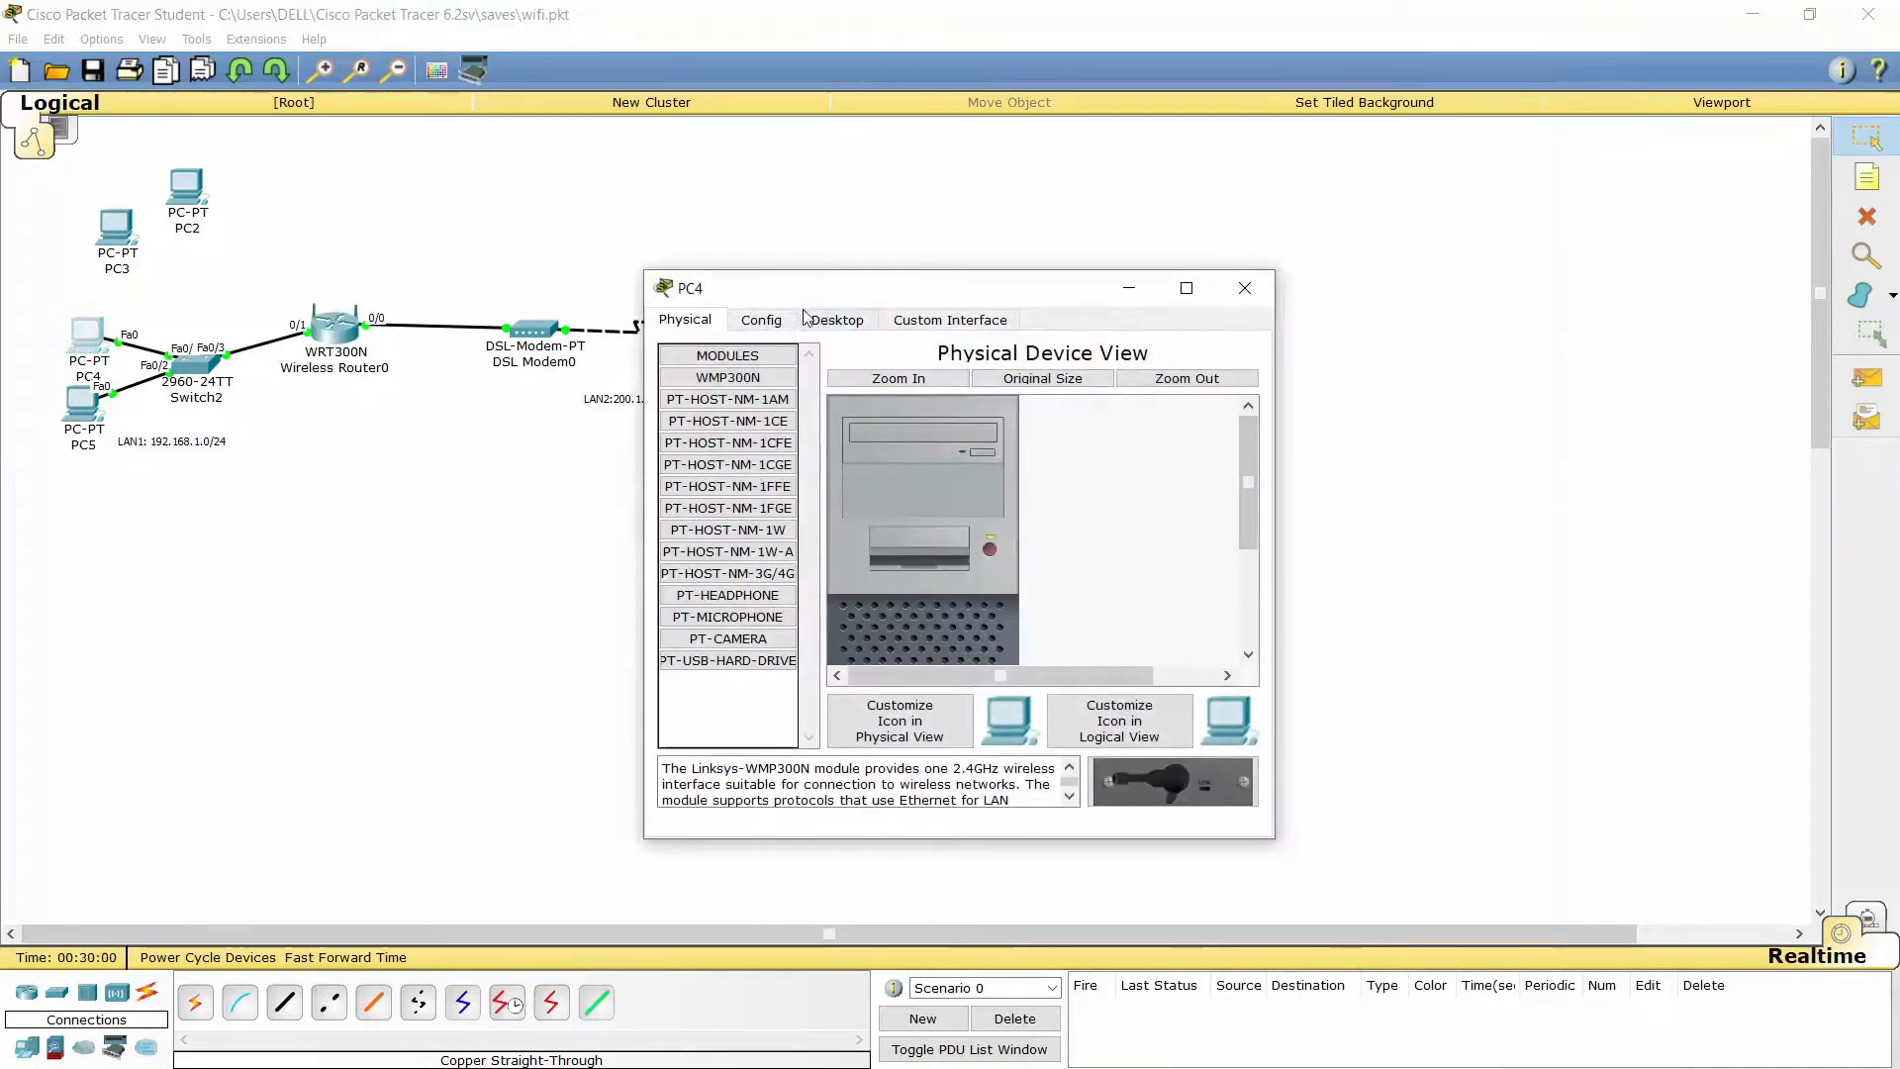
# Switch PC4's IP configuration to DHCP so it receives 192.168.1.11
pyautogui.click(831, 319)
pyautogui.click(714, 406)
pyautogui.click(721, 410)
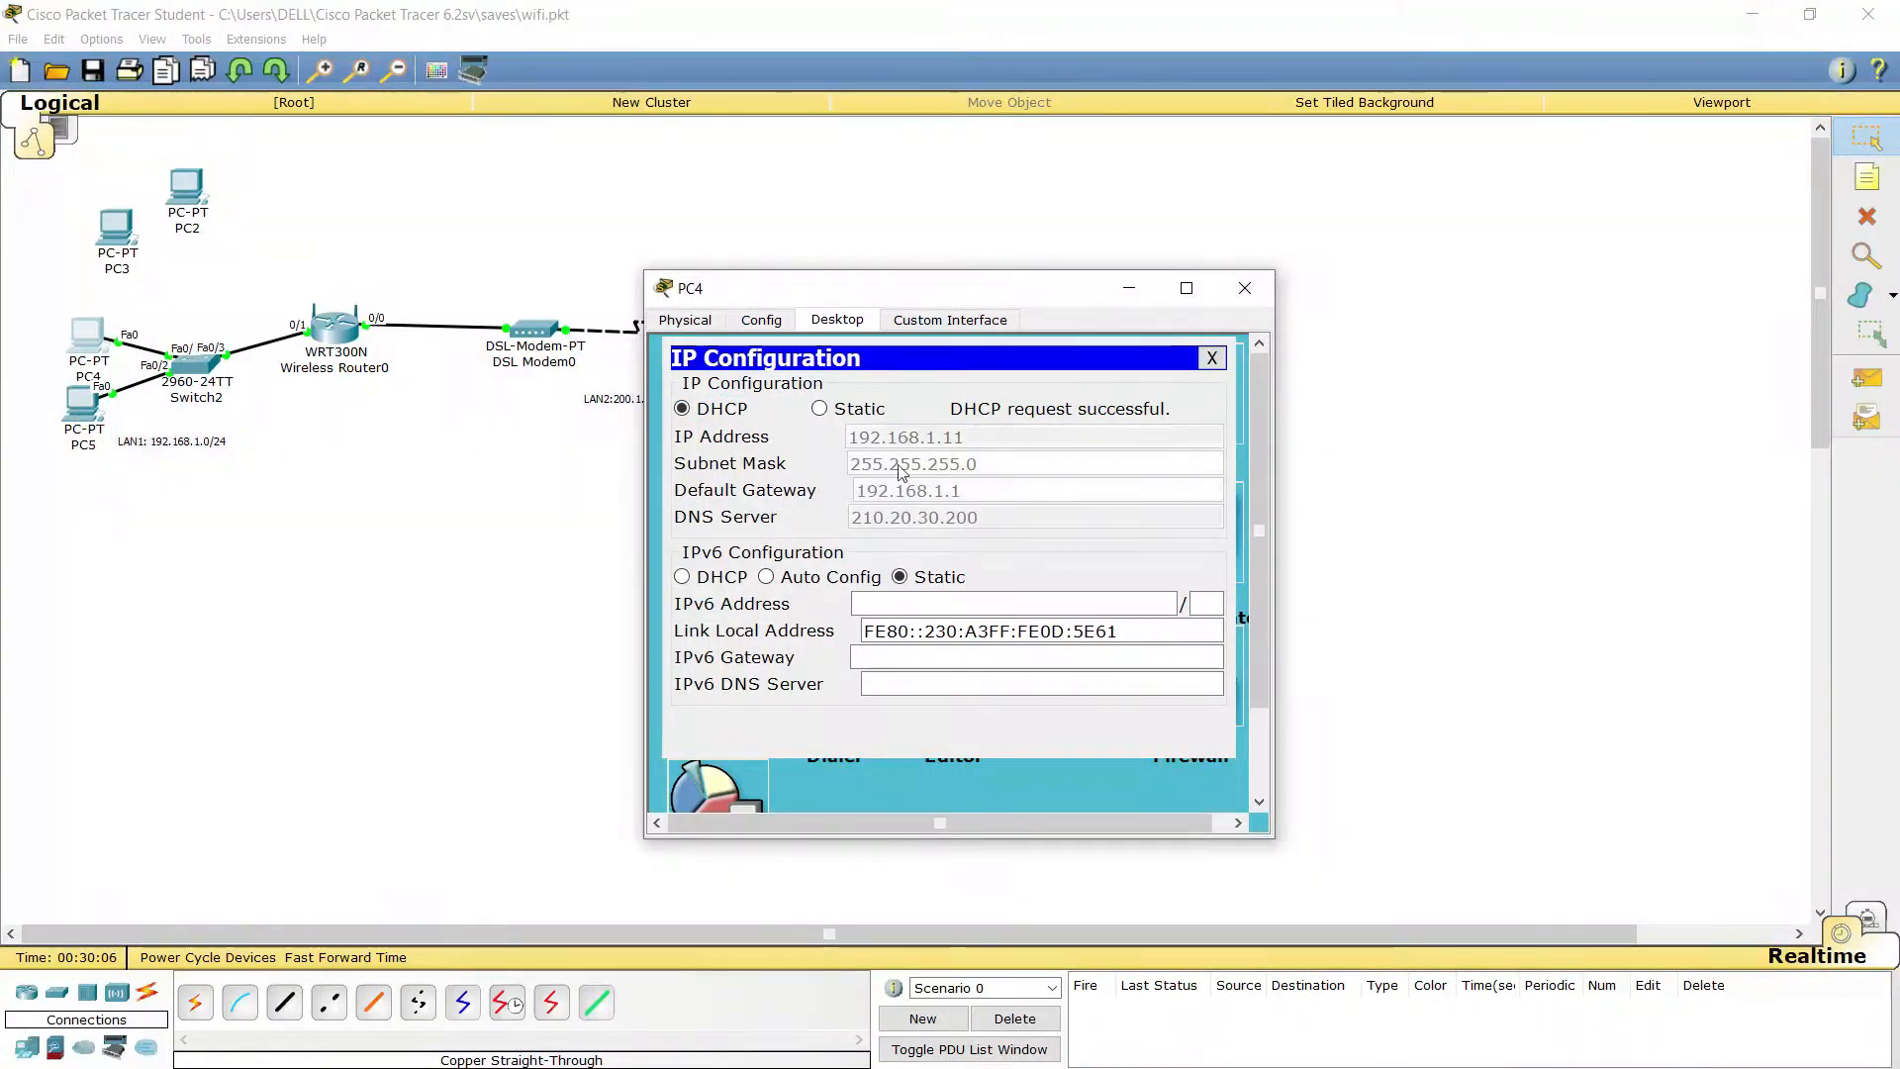
pyautogui.click(1245, 288)
# Switch PC5 to DHCP to receive 192.168.1.12, then bring back Wireless Router0's setup page
pyautogui.click(74, 406)
pyautogui.click(833, 315)
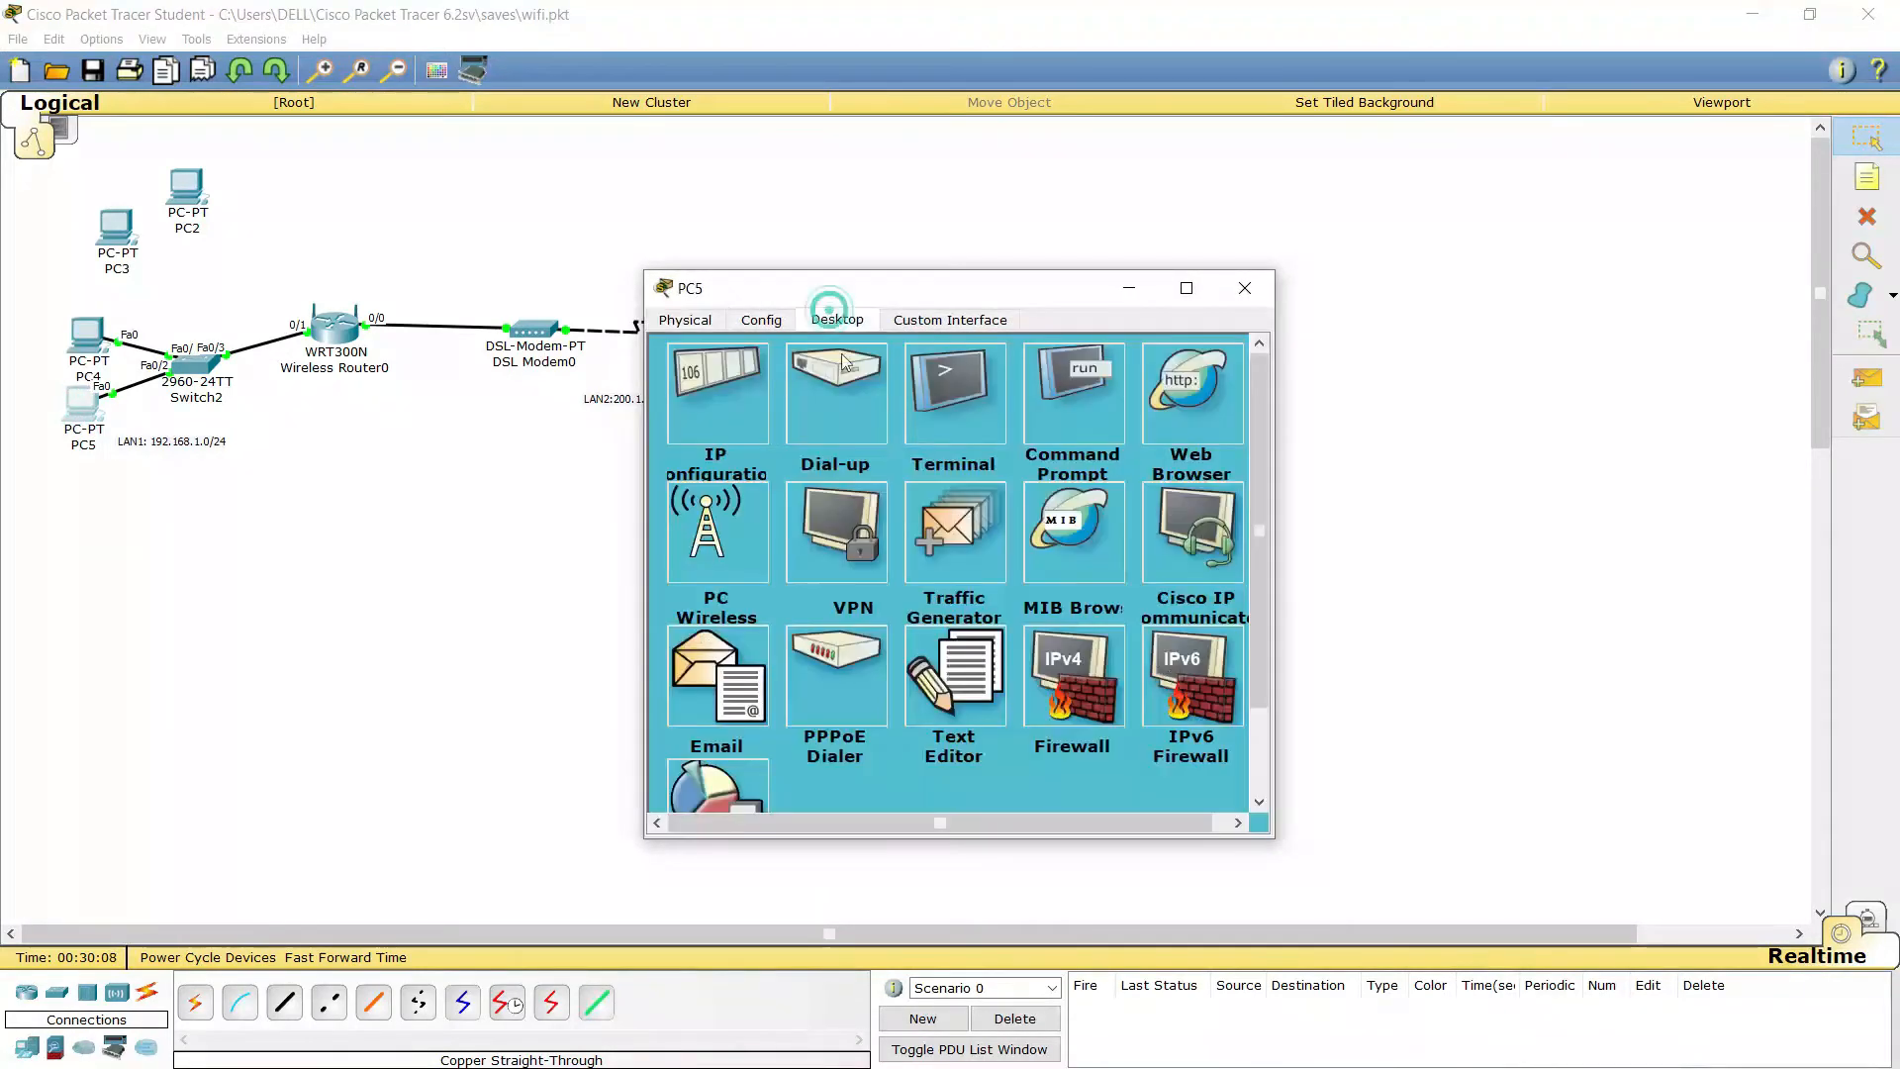
pyautogui.click(716, 420)
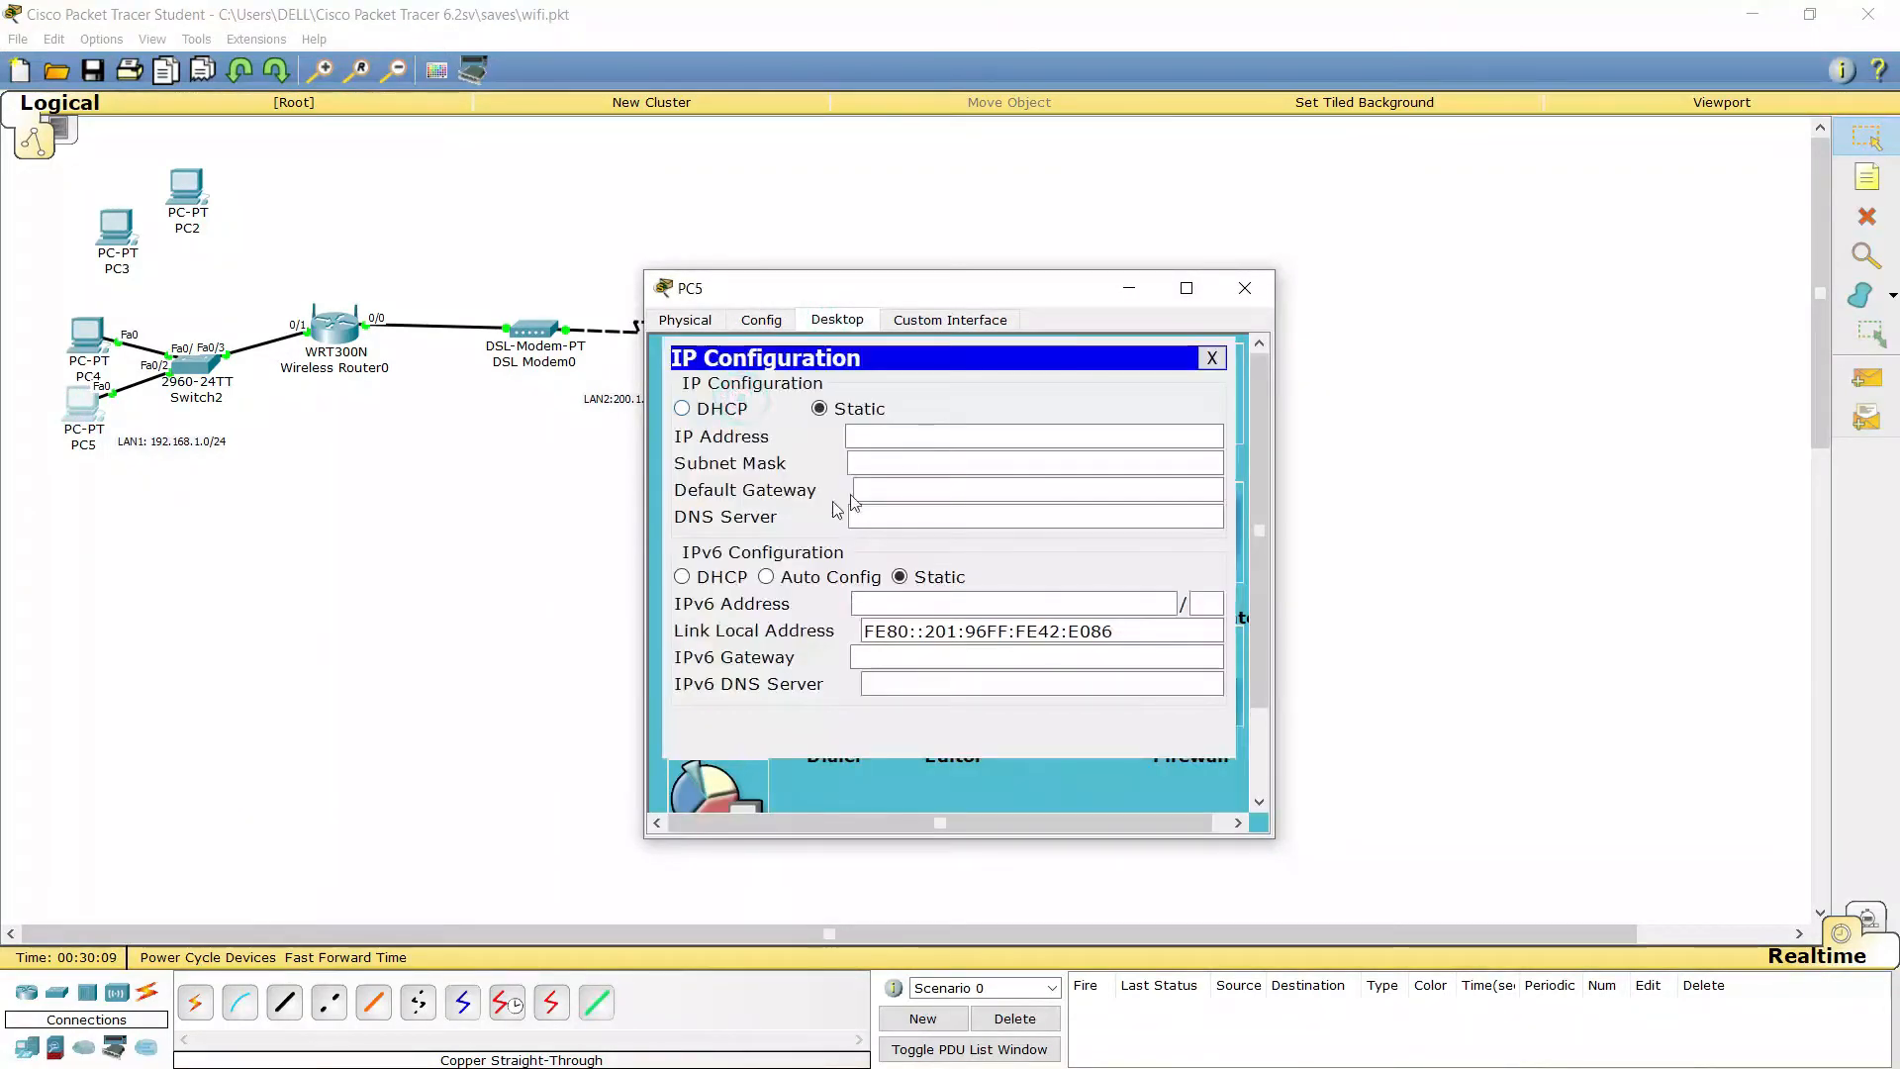
pyautogui.click(715, 412)
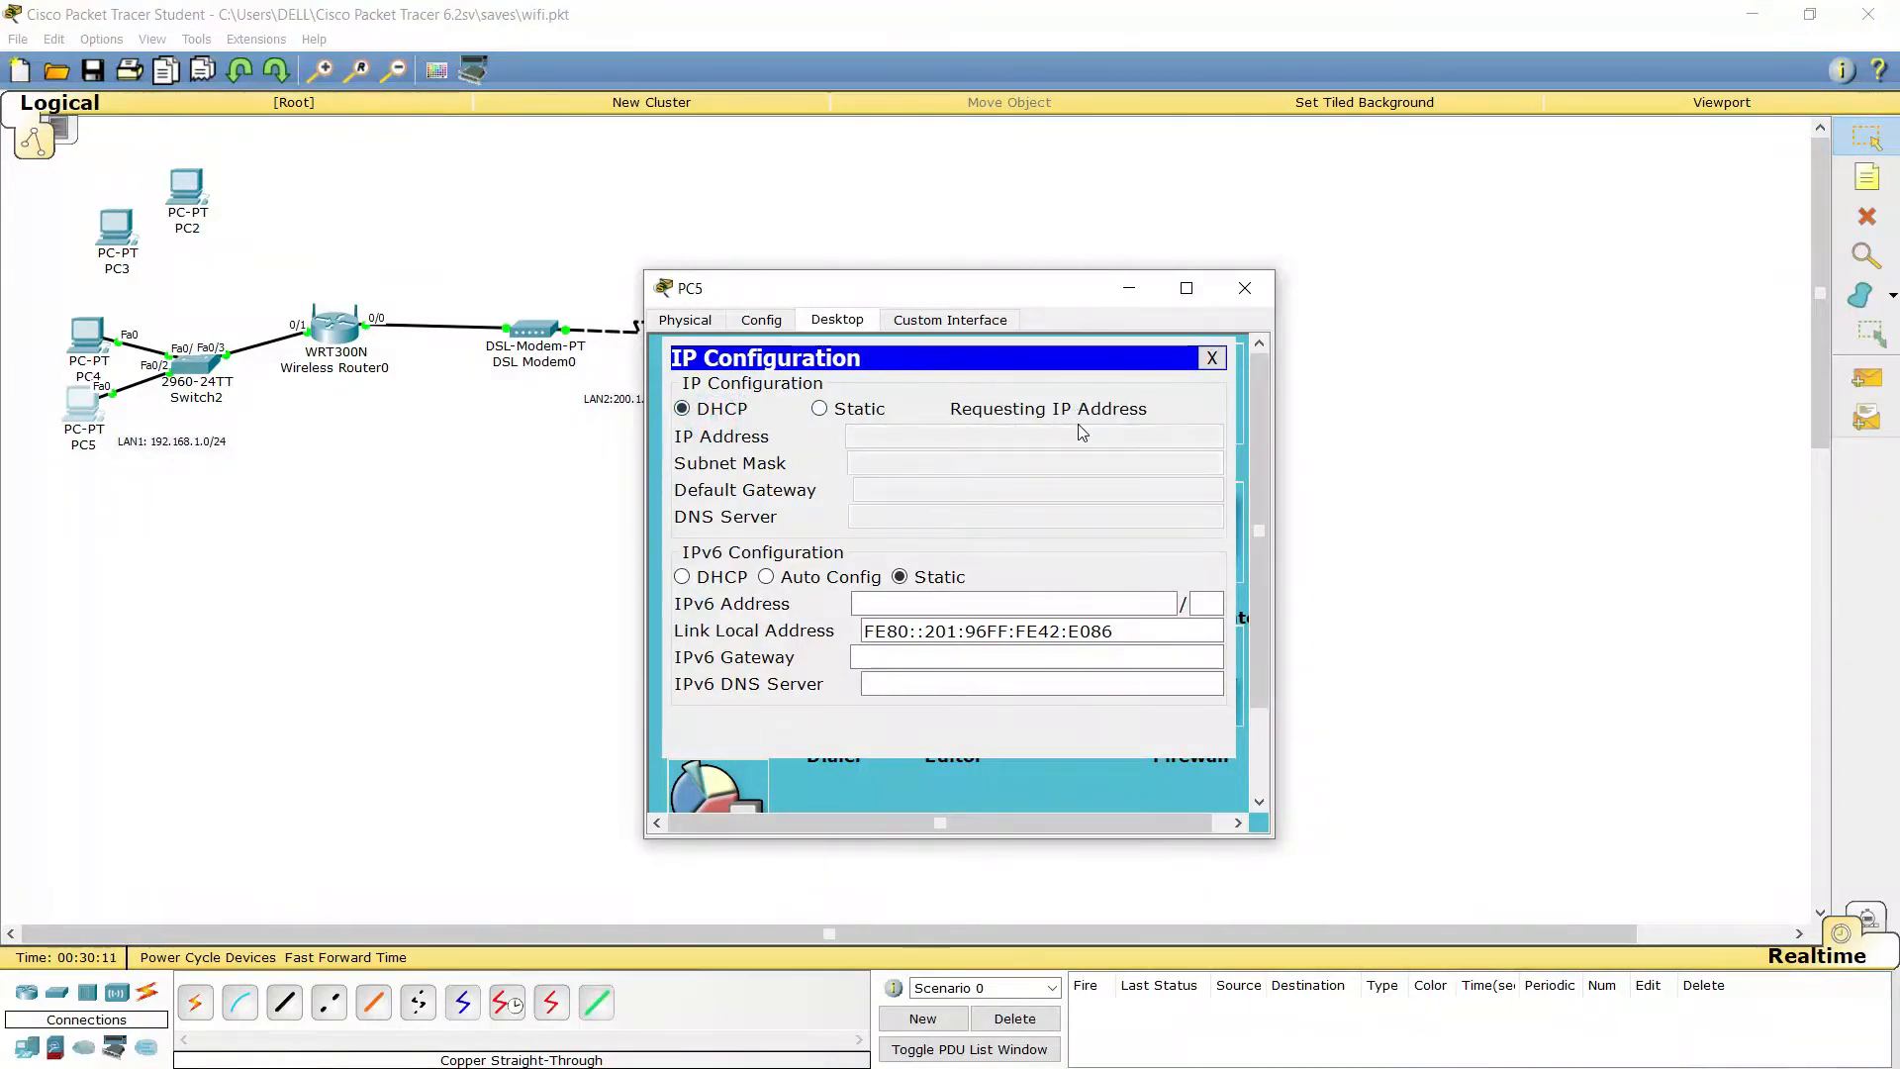
pyautogui.click(1244, 288)
pyautogui.click(354, 338)
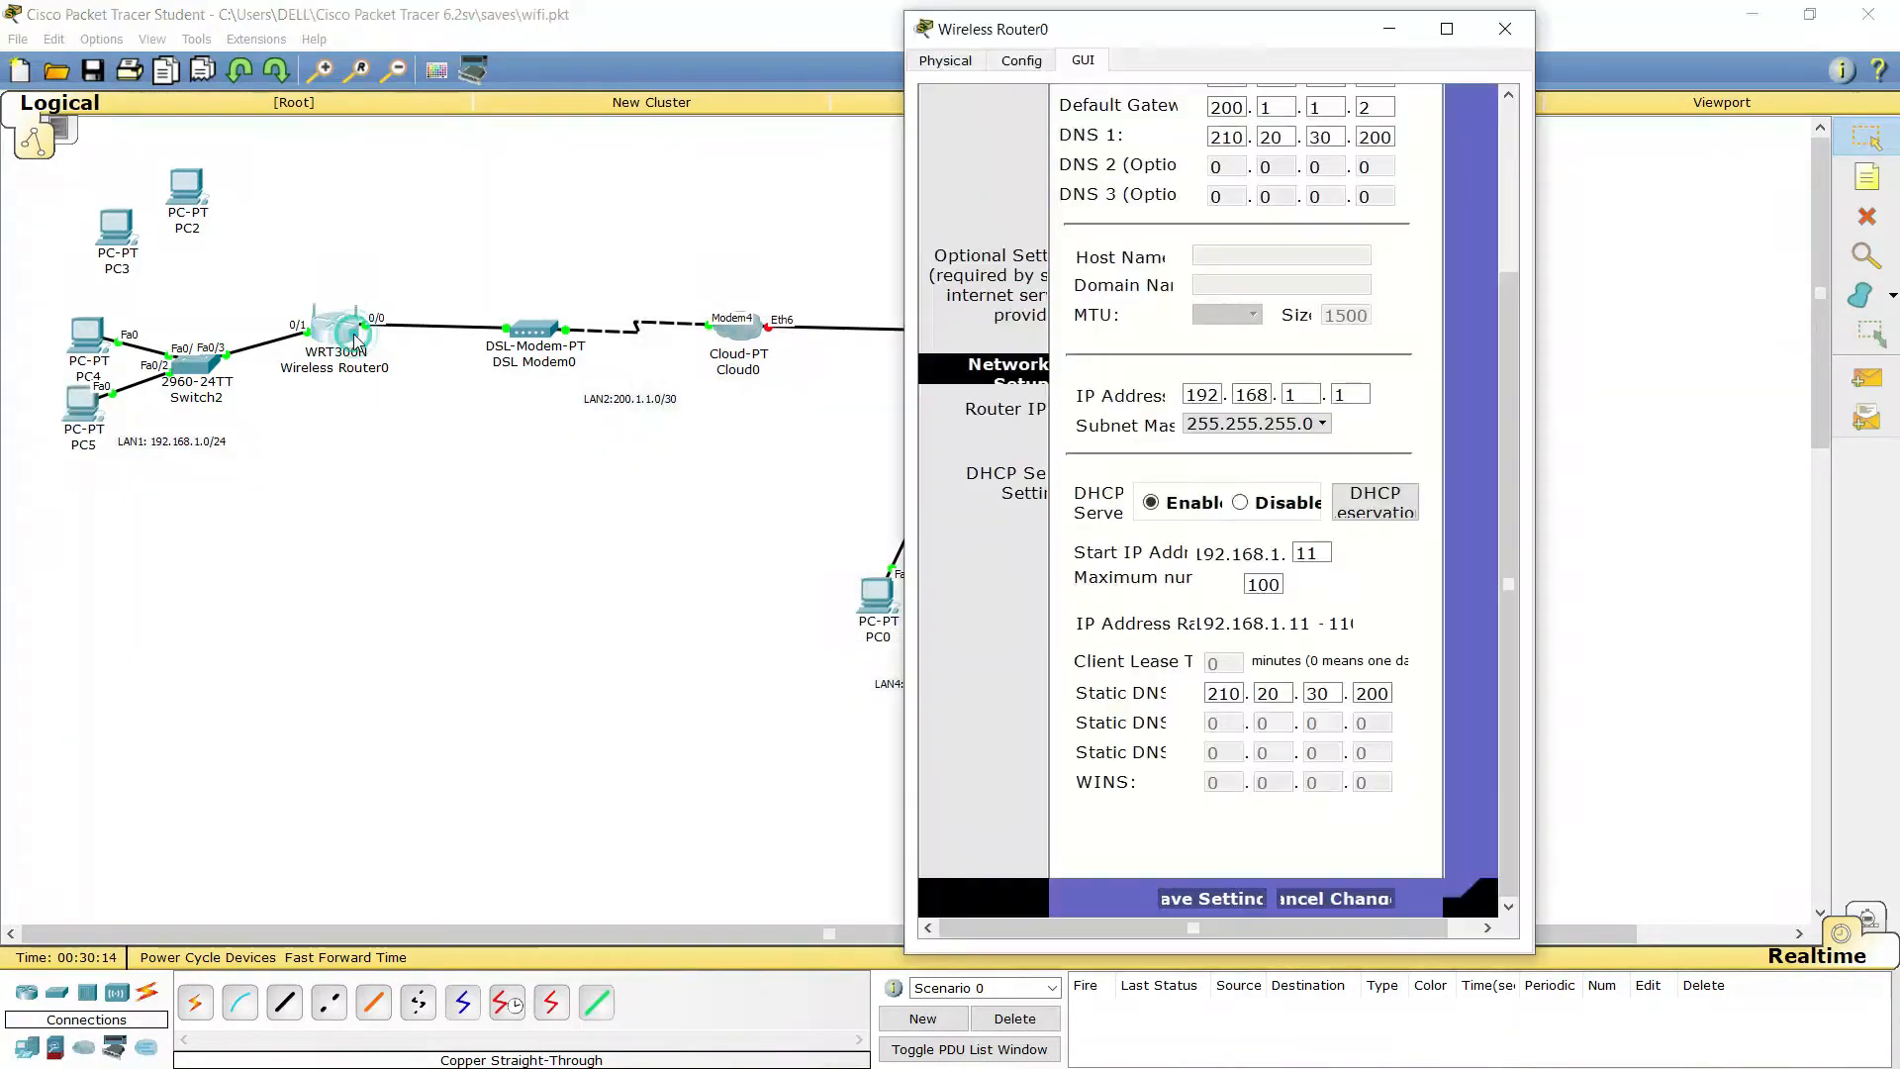
# Maximize Wireless Router0's window and show Basic Wireless Settings (Mixed mode, network name Default)
pyautogui.click(1446, 29)
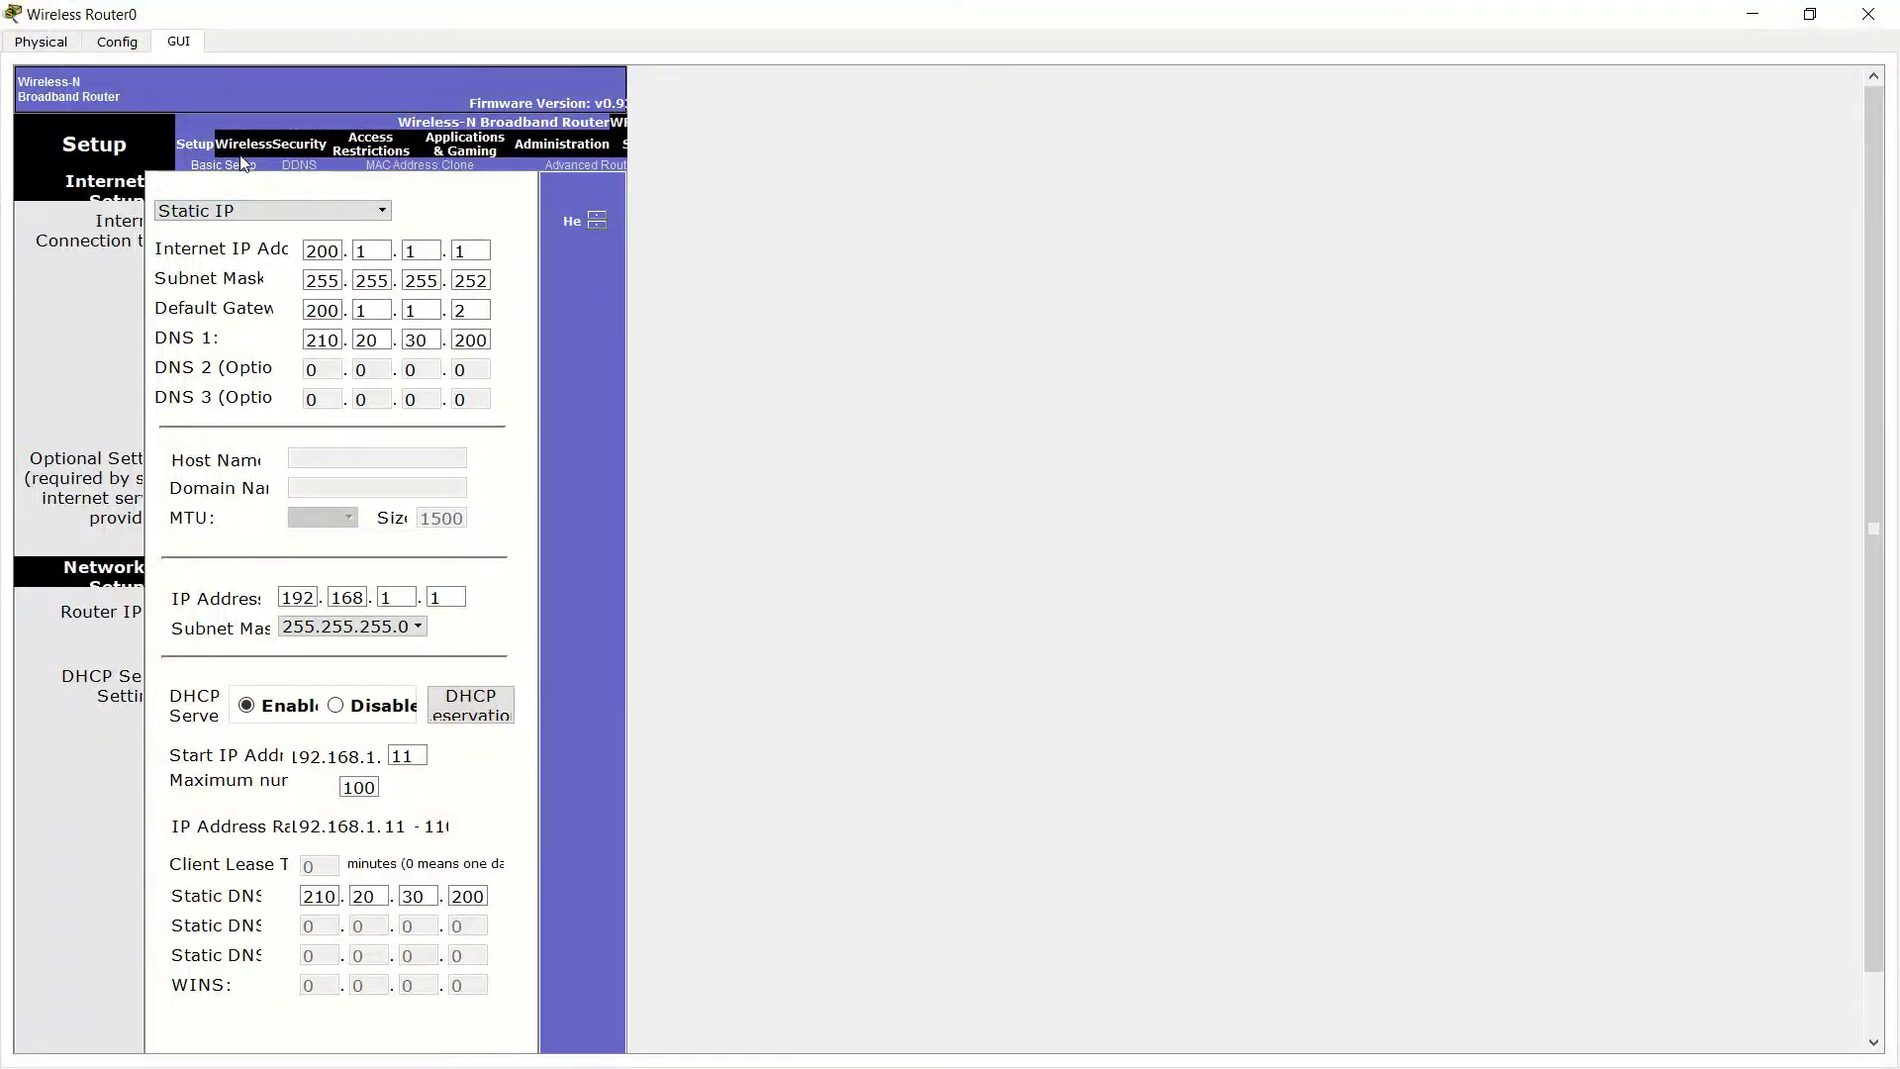
pyautogui.click(302, 163)
pyautogui.click(440, 166)
pyautogui.click(245, 147)
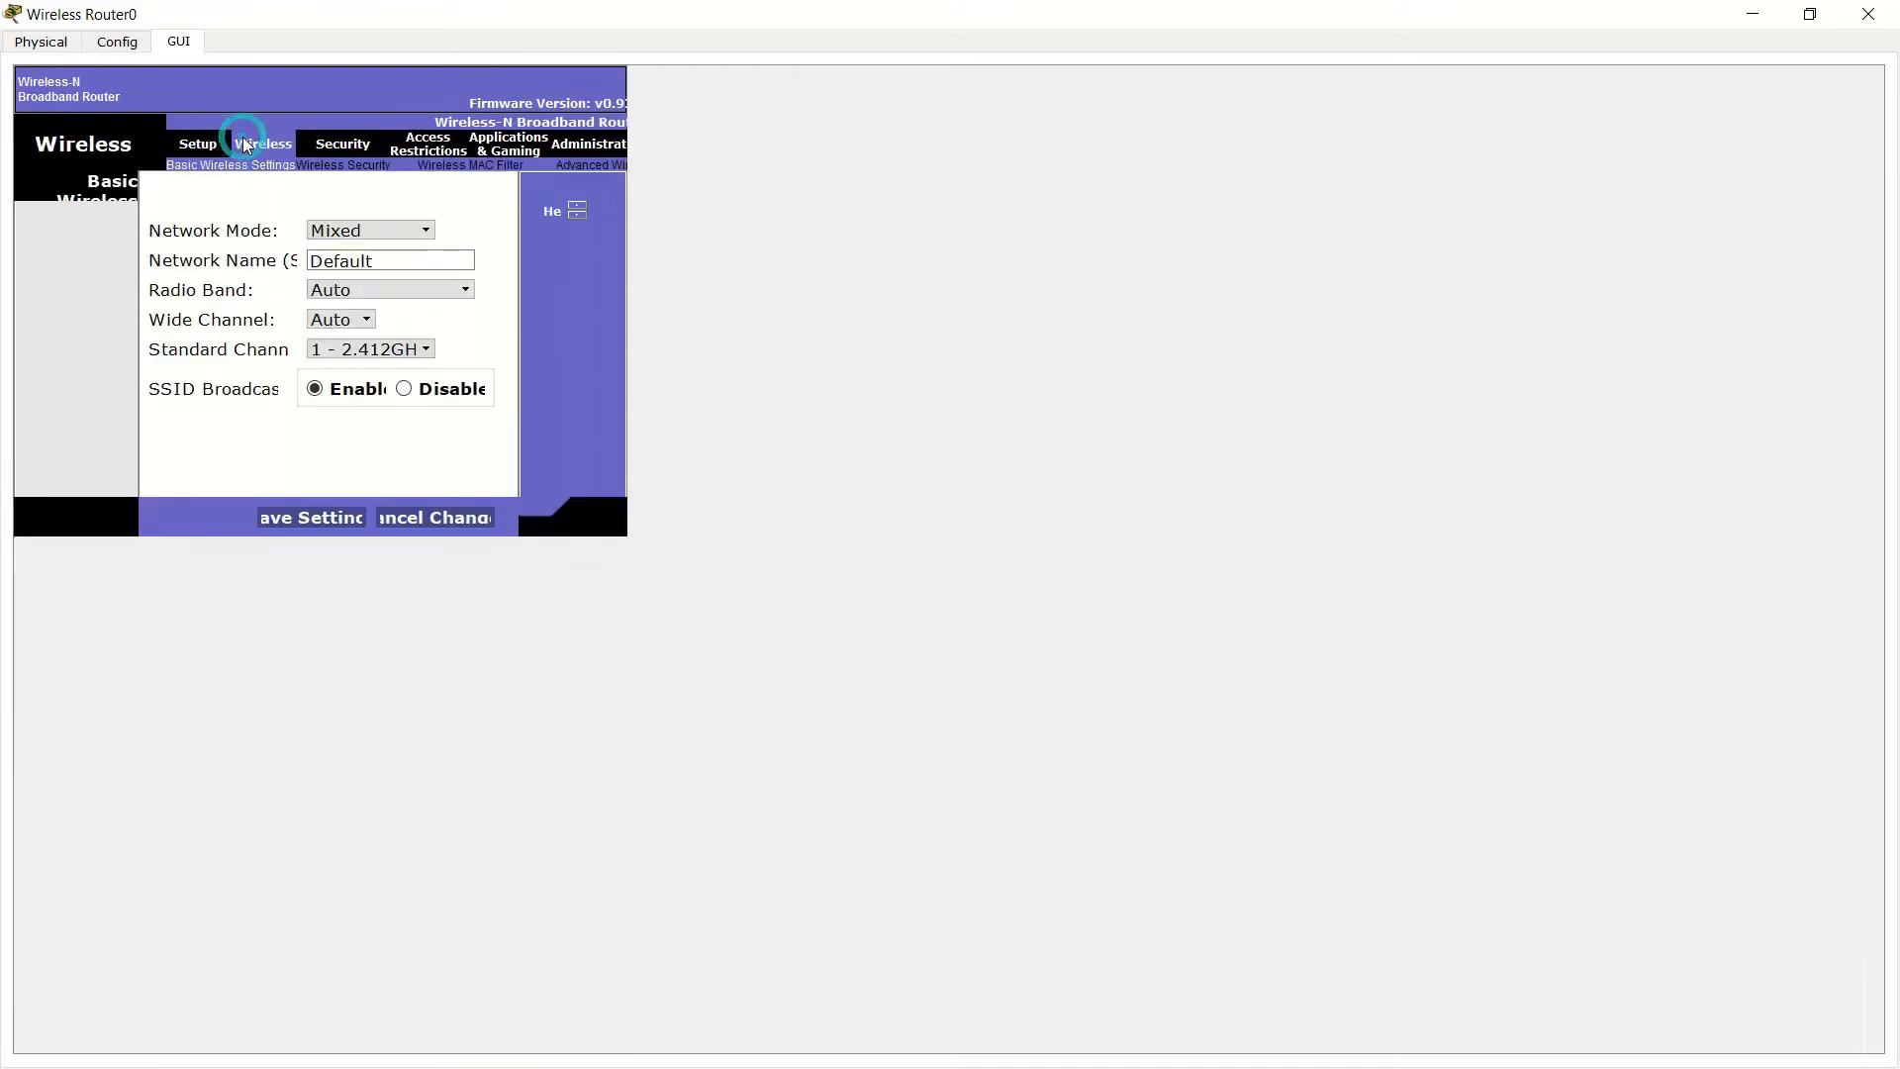
pyautogui.click(360, 229)
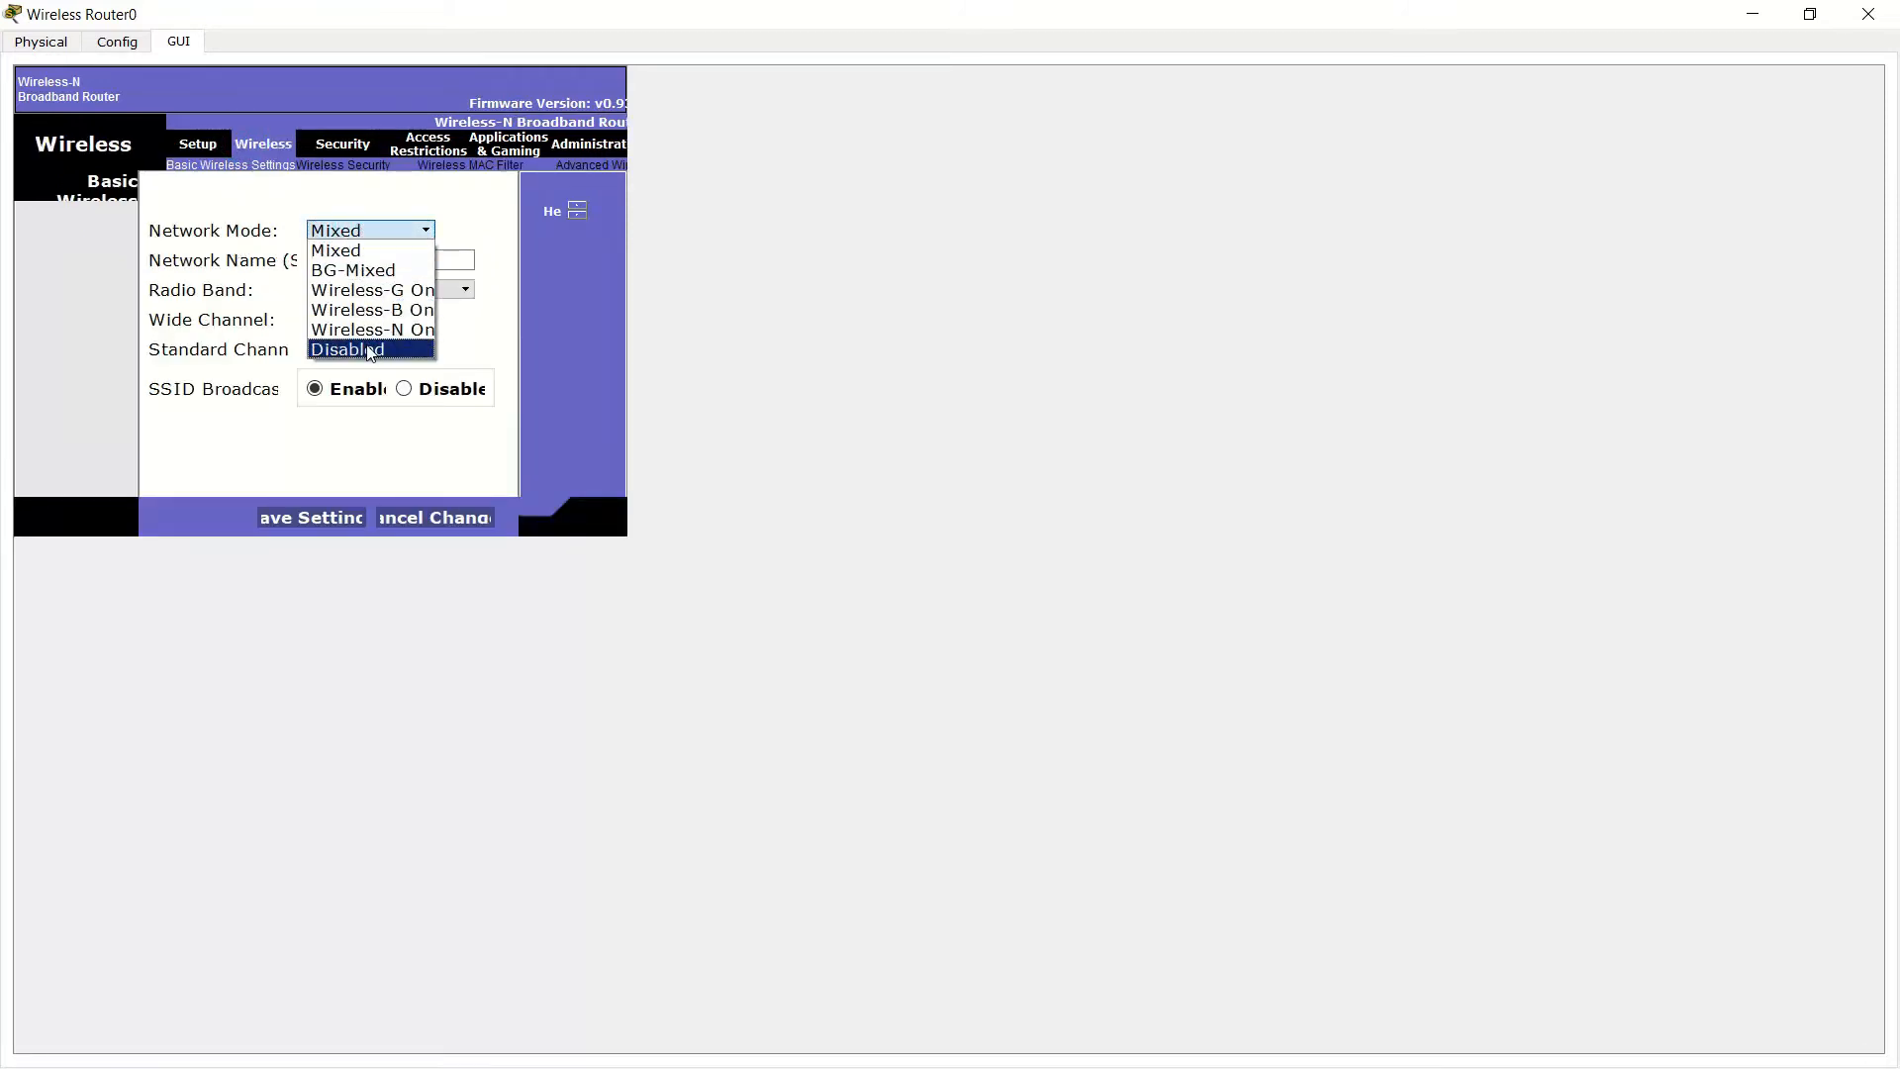
pyautogui.click(385, 230)
pyautogui.click(378, 231)
pyautogui.click(376, 229)
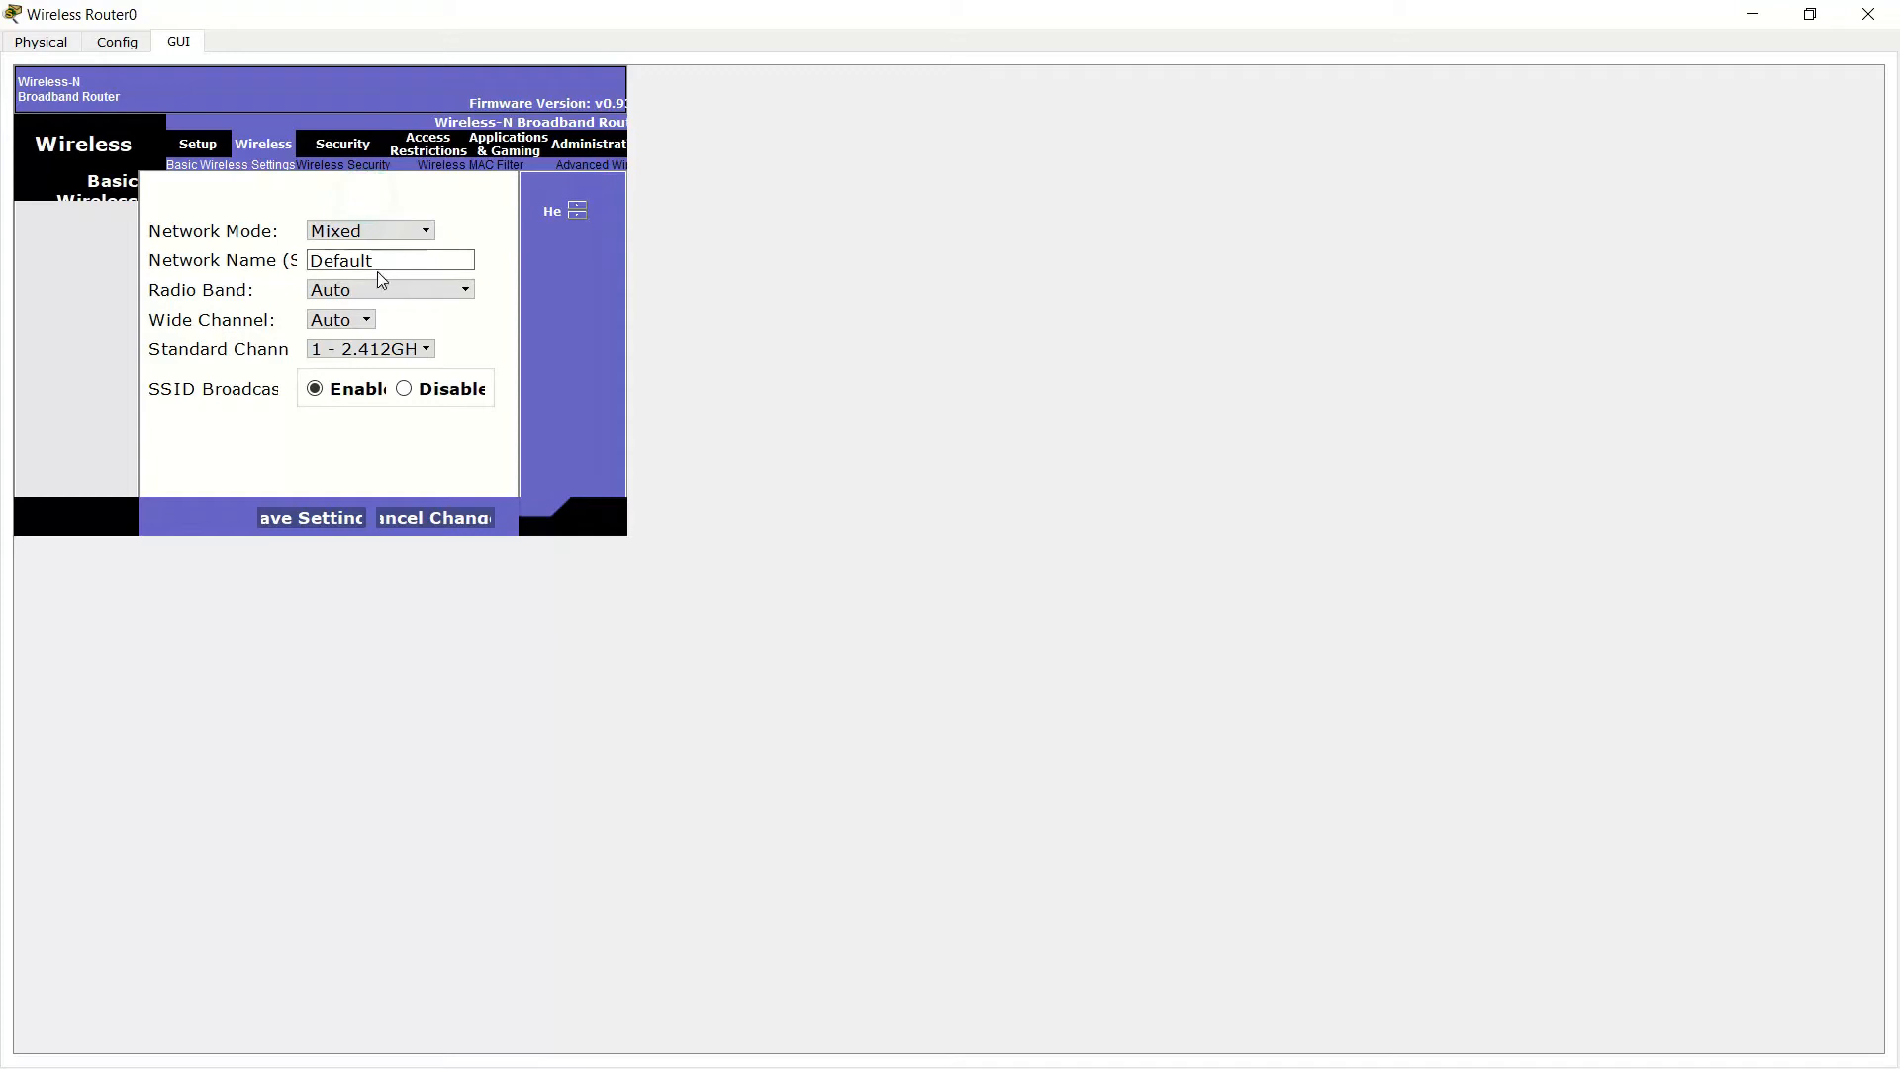
pyautogui.moveTo(384, 259); pyautogui.dragTo(288, 259)
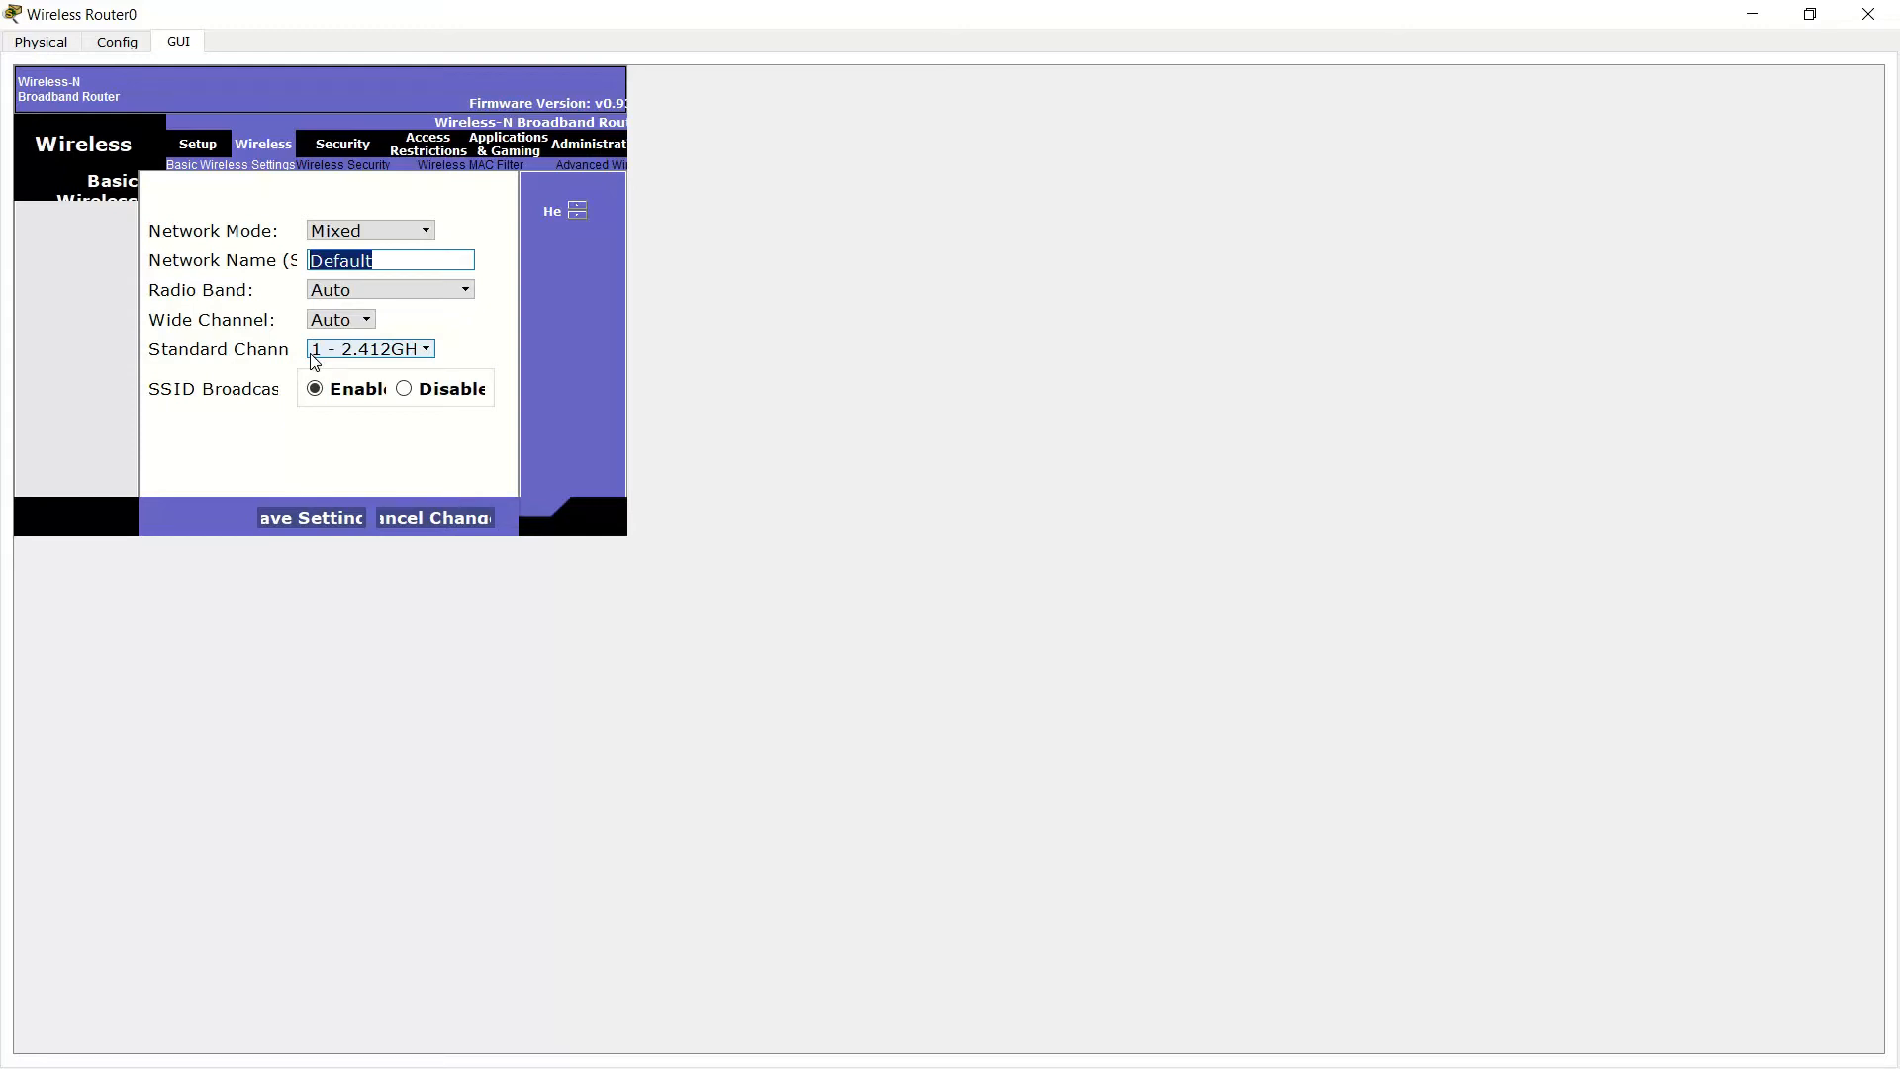
pyautogui.write('Admistratori')
pyautogui.click(416, 293)
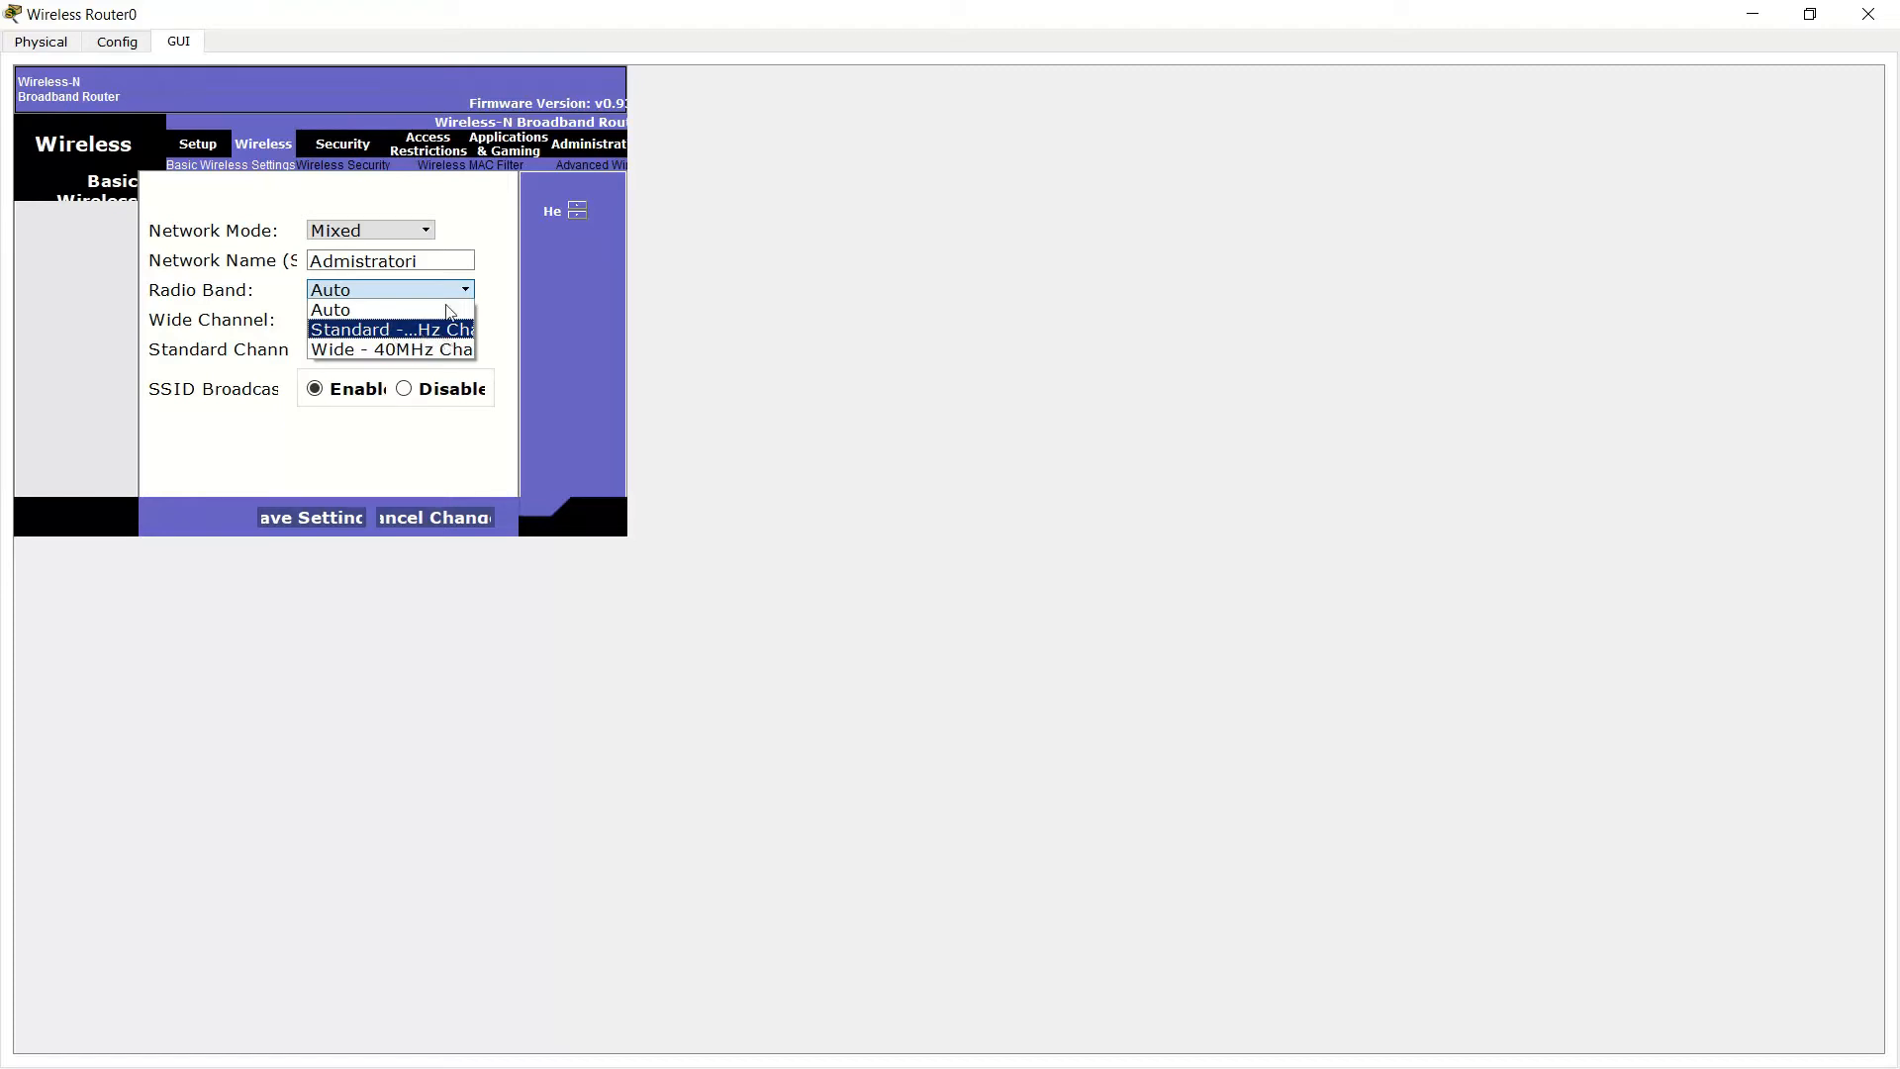
pyautogui.click(496, 292)
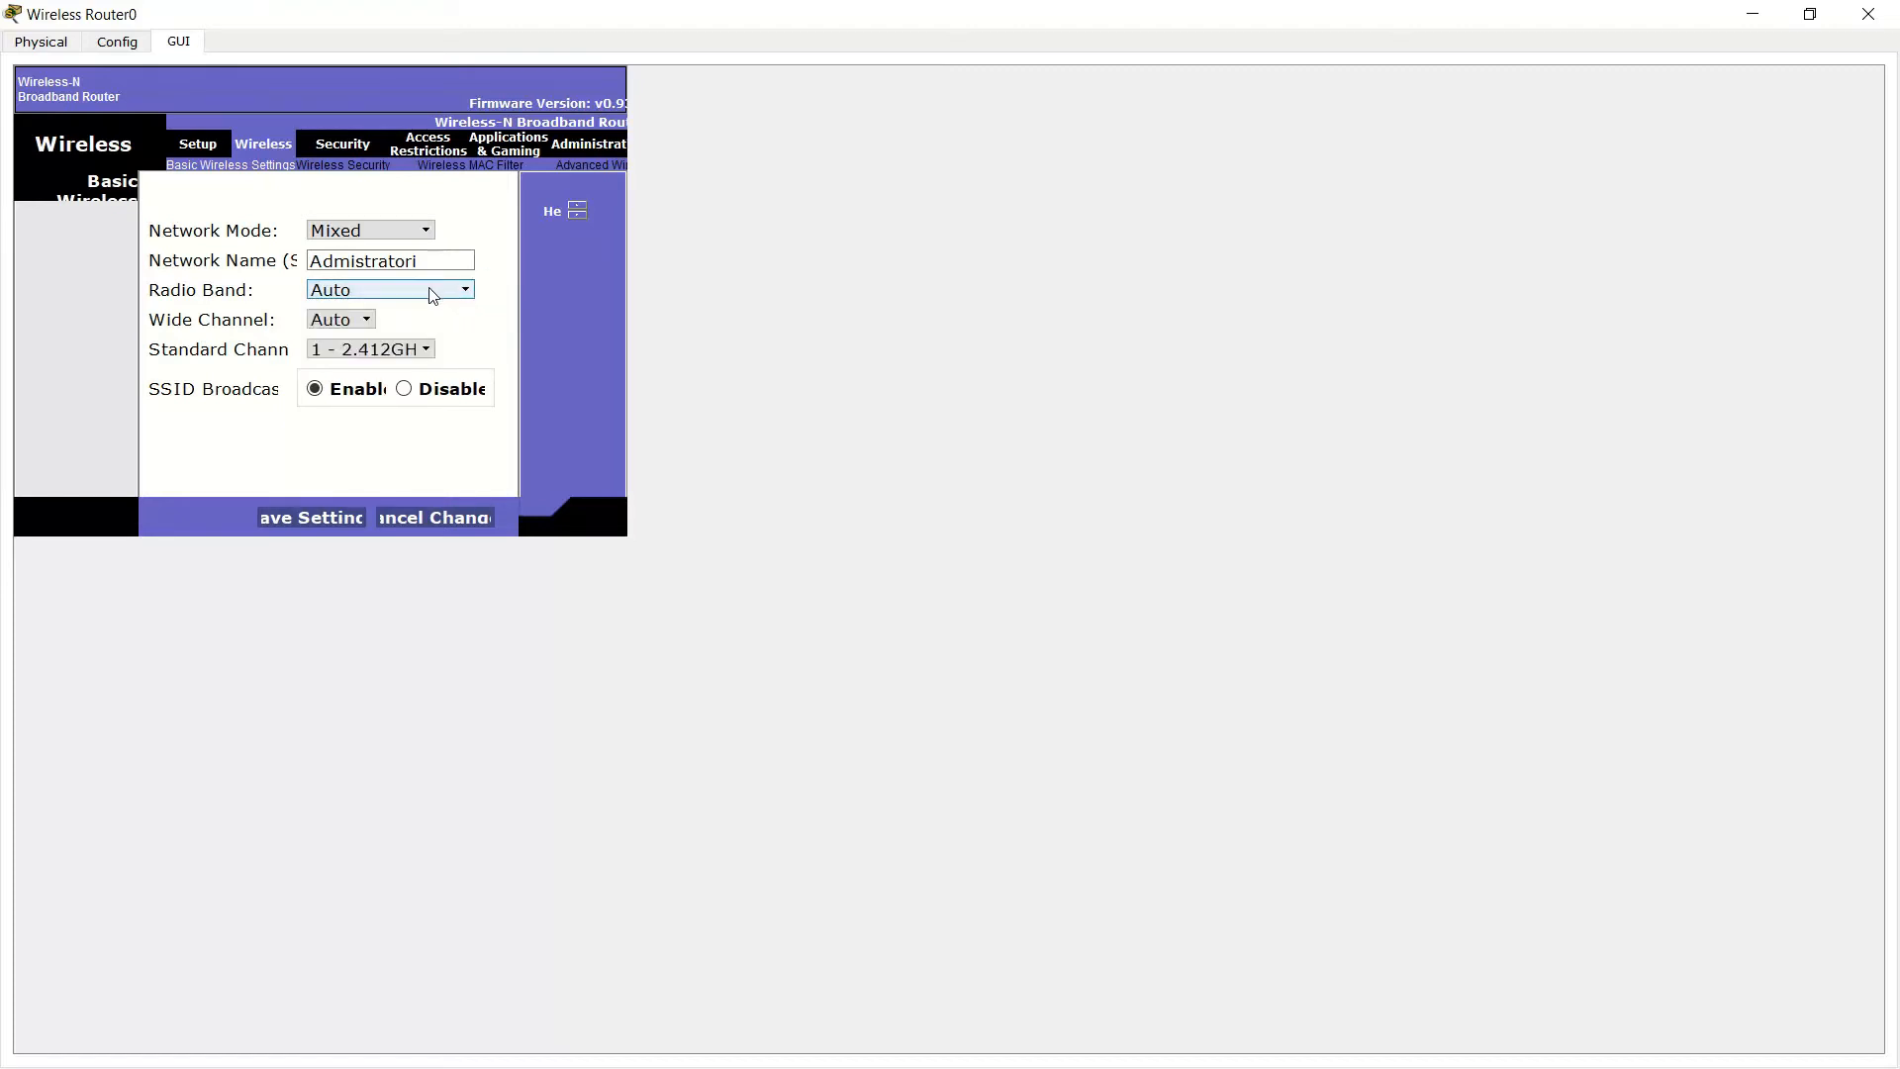
pyautogui.click(374, 289)
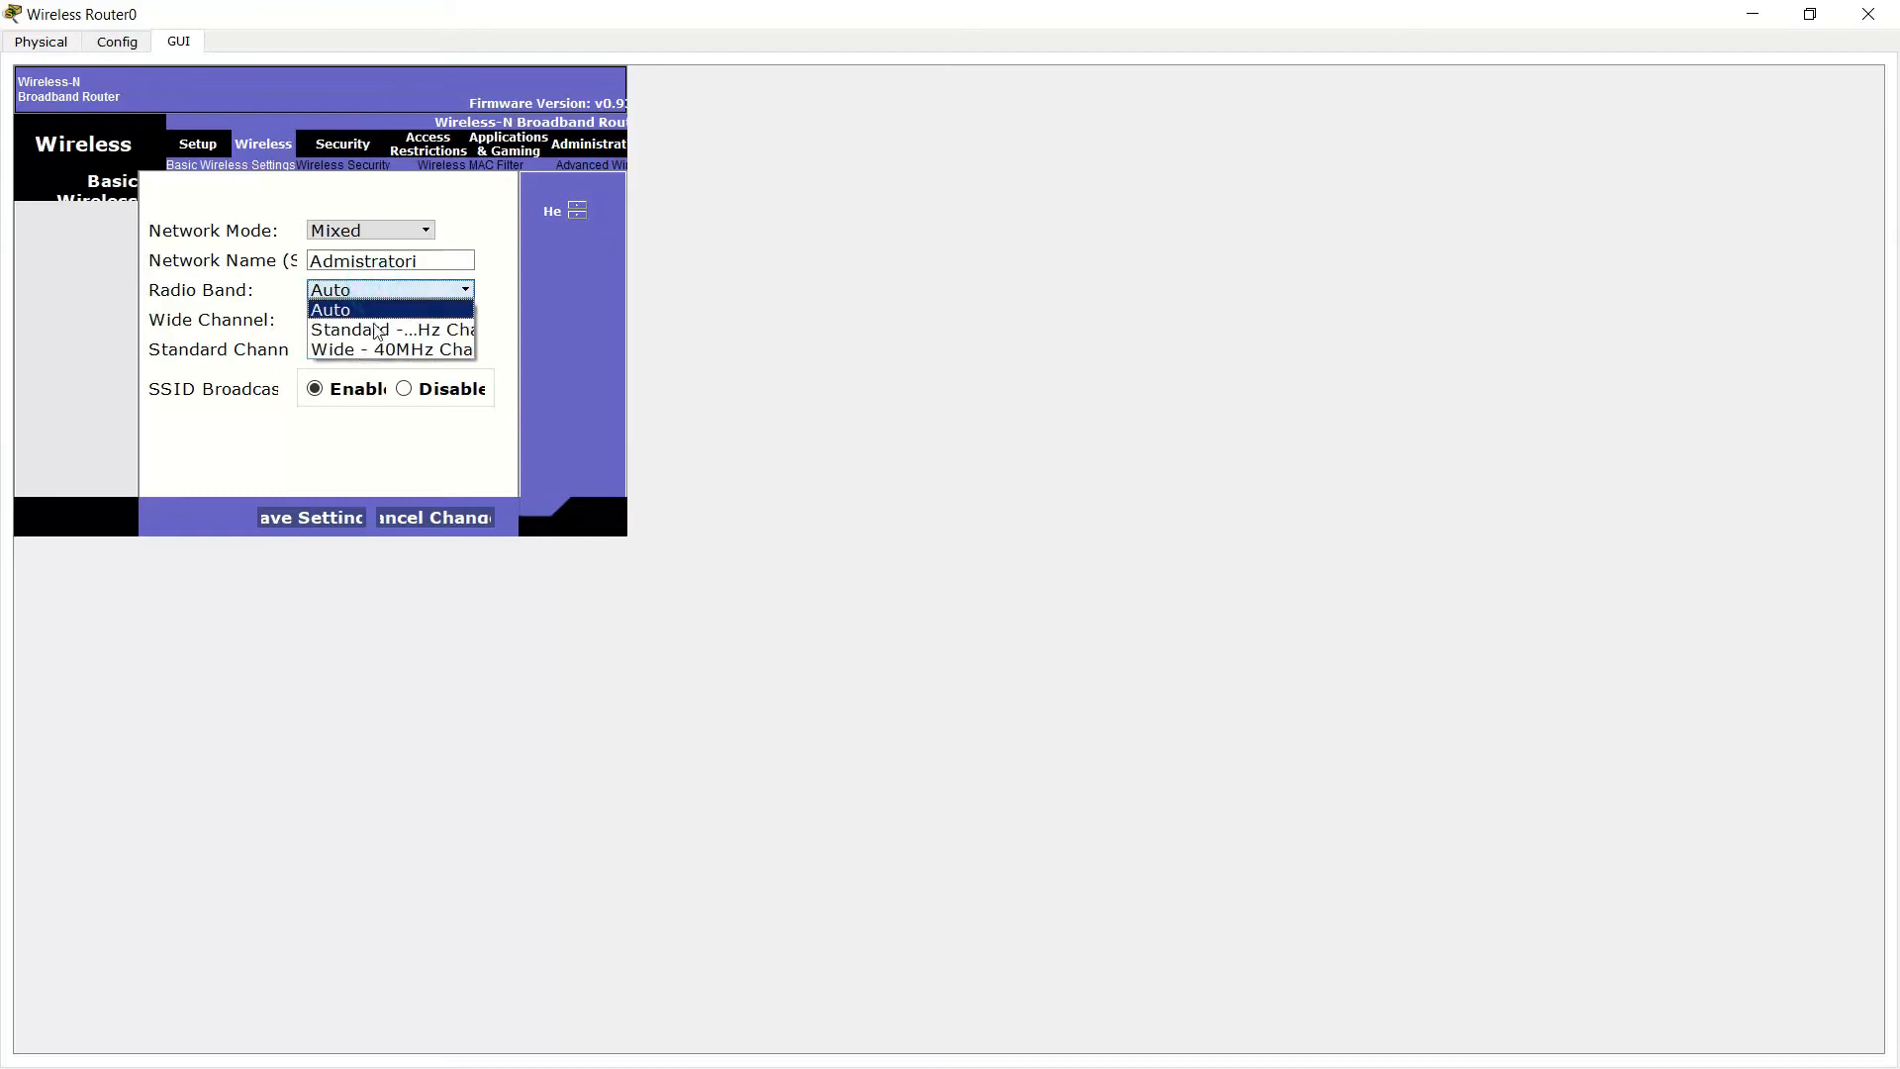
pyautogui.click(511, 288)
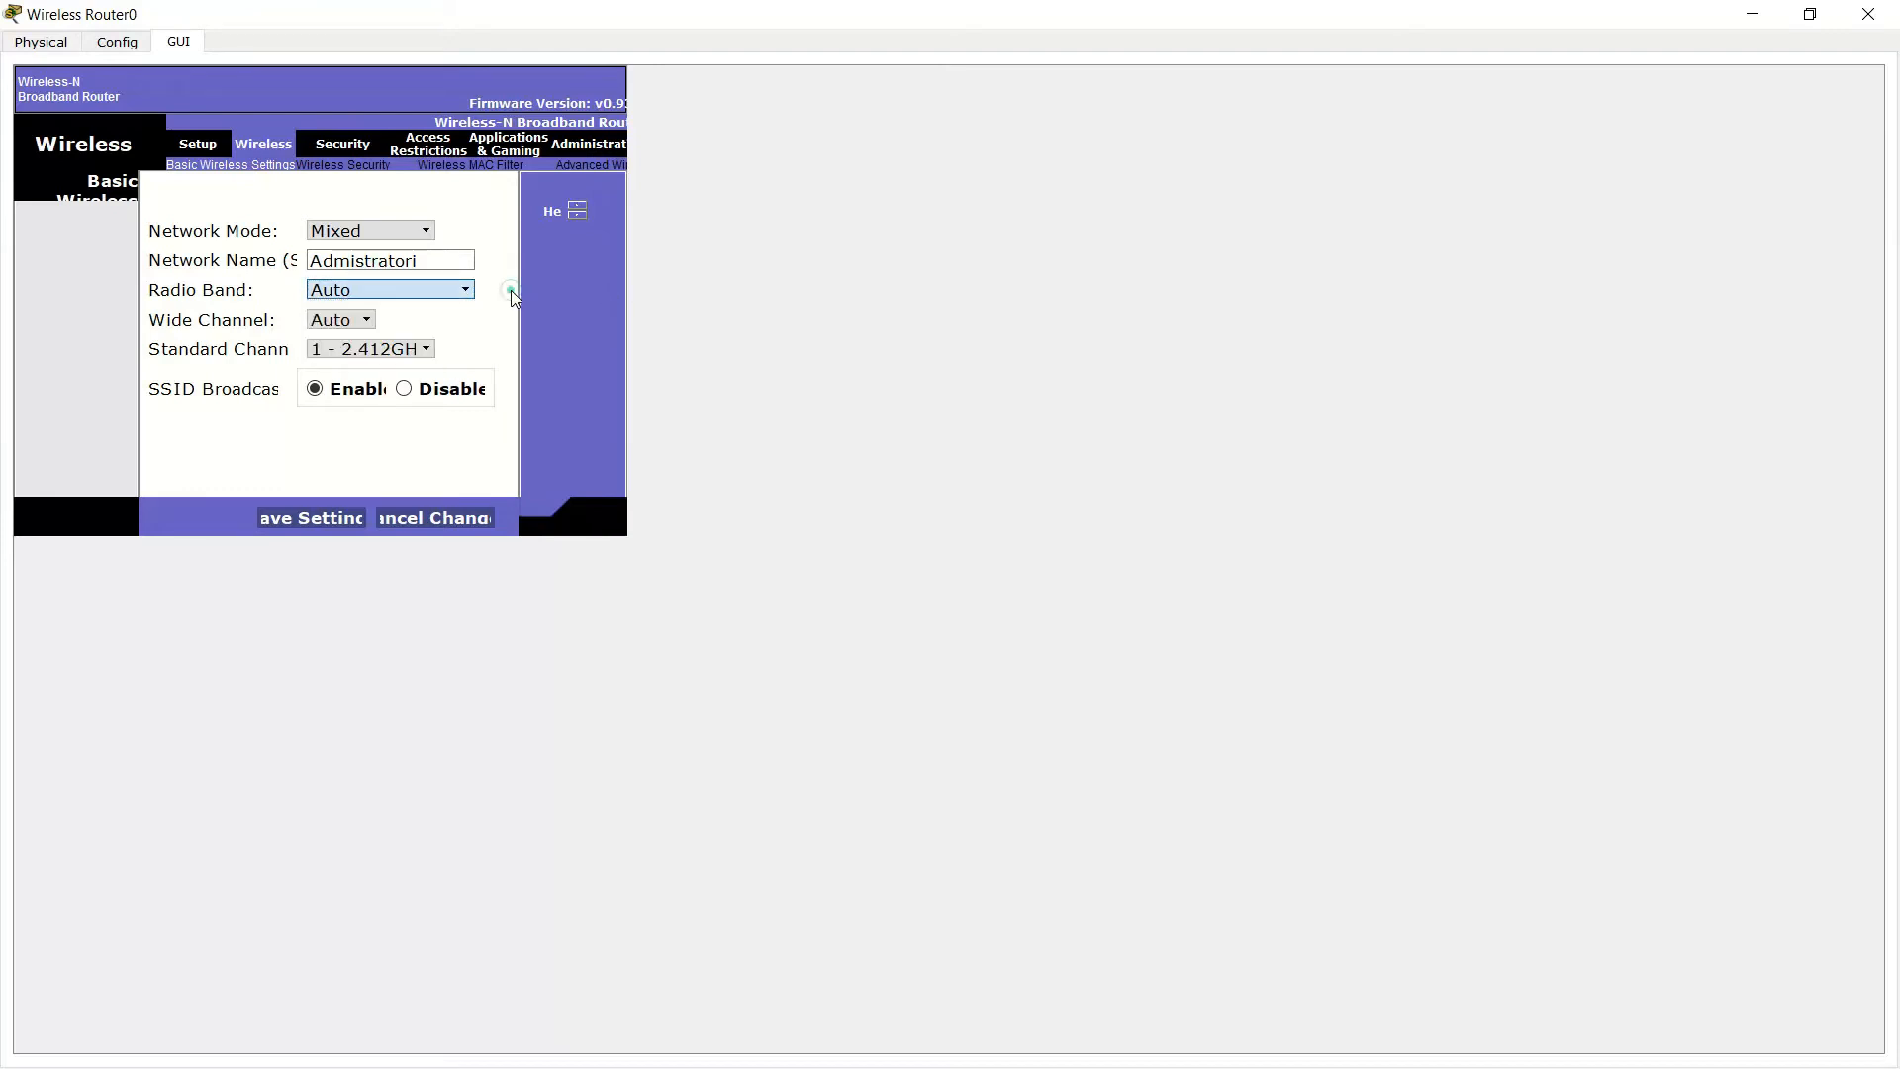
pyautogui.click(342, 320)
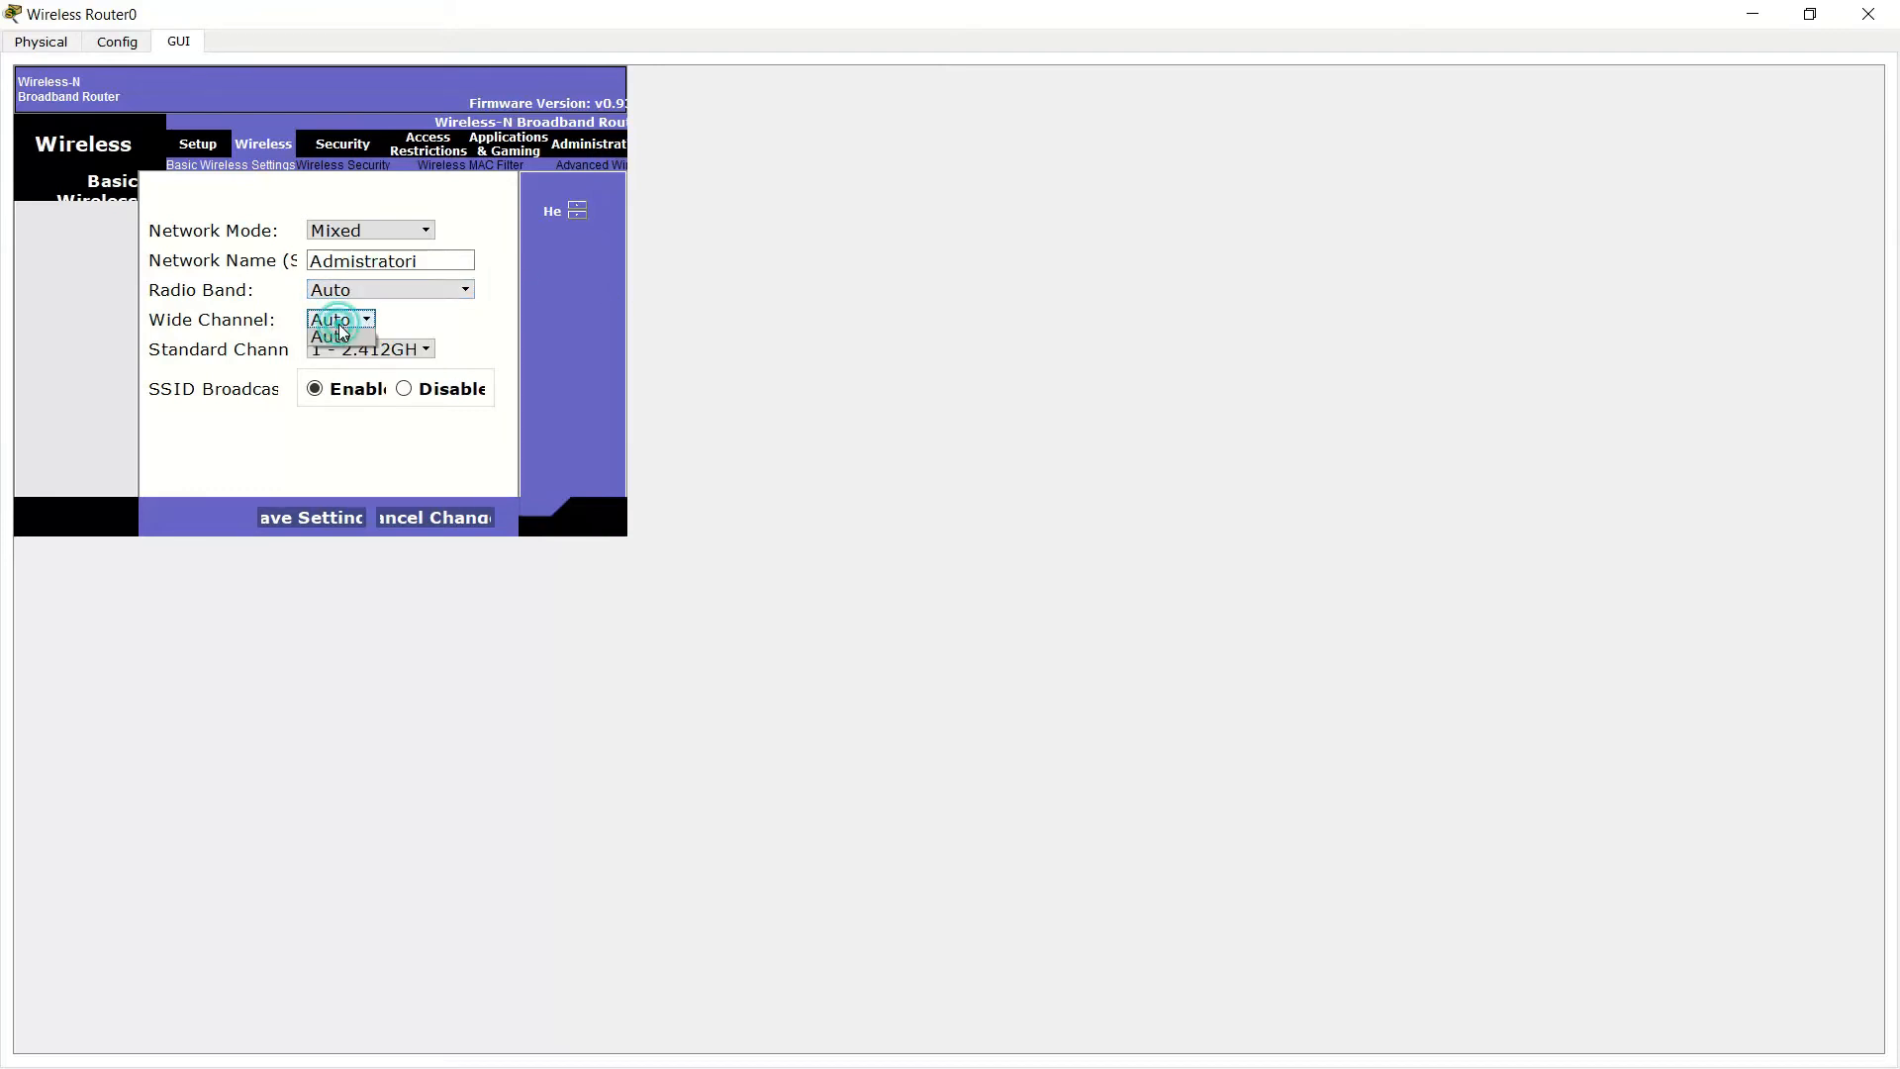
pyautogui.click(394, 352)
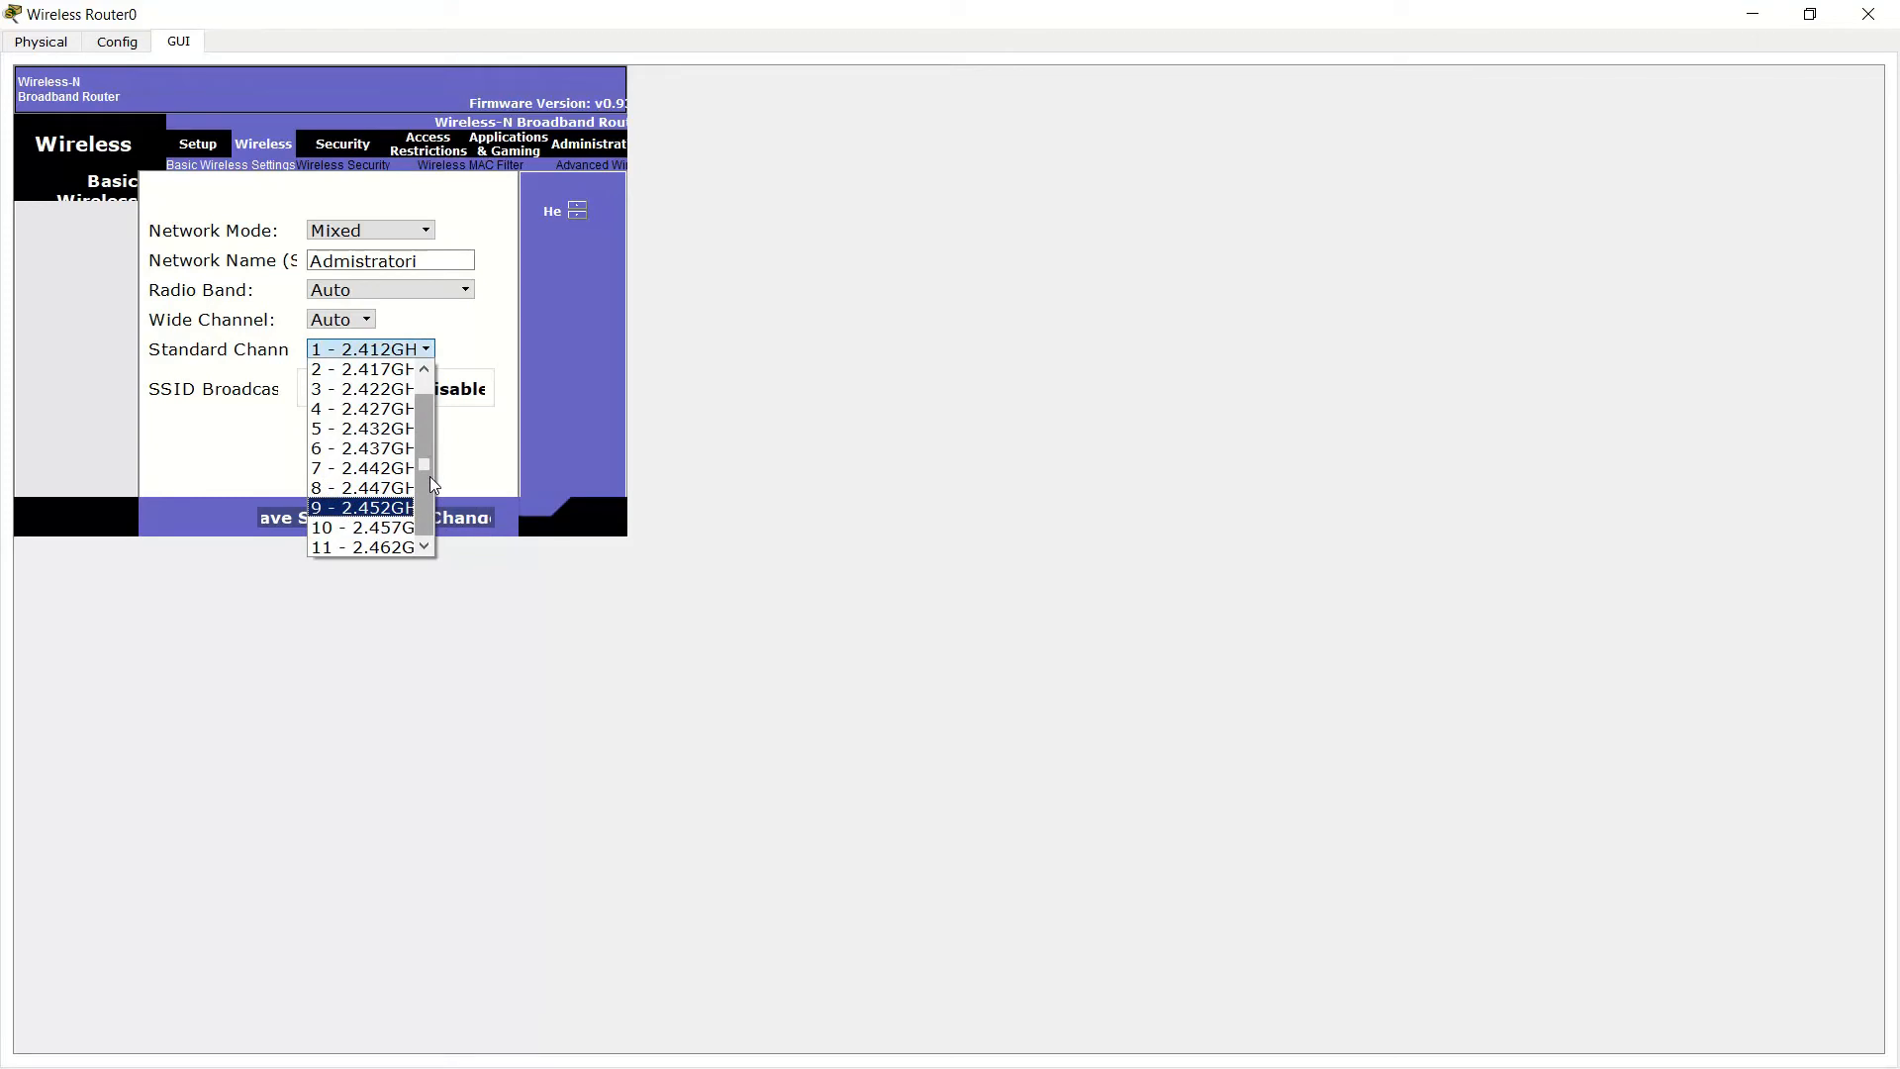
pyautogui.moveTo(429, 473); pyautogui.dragTo(428, 451)
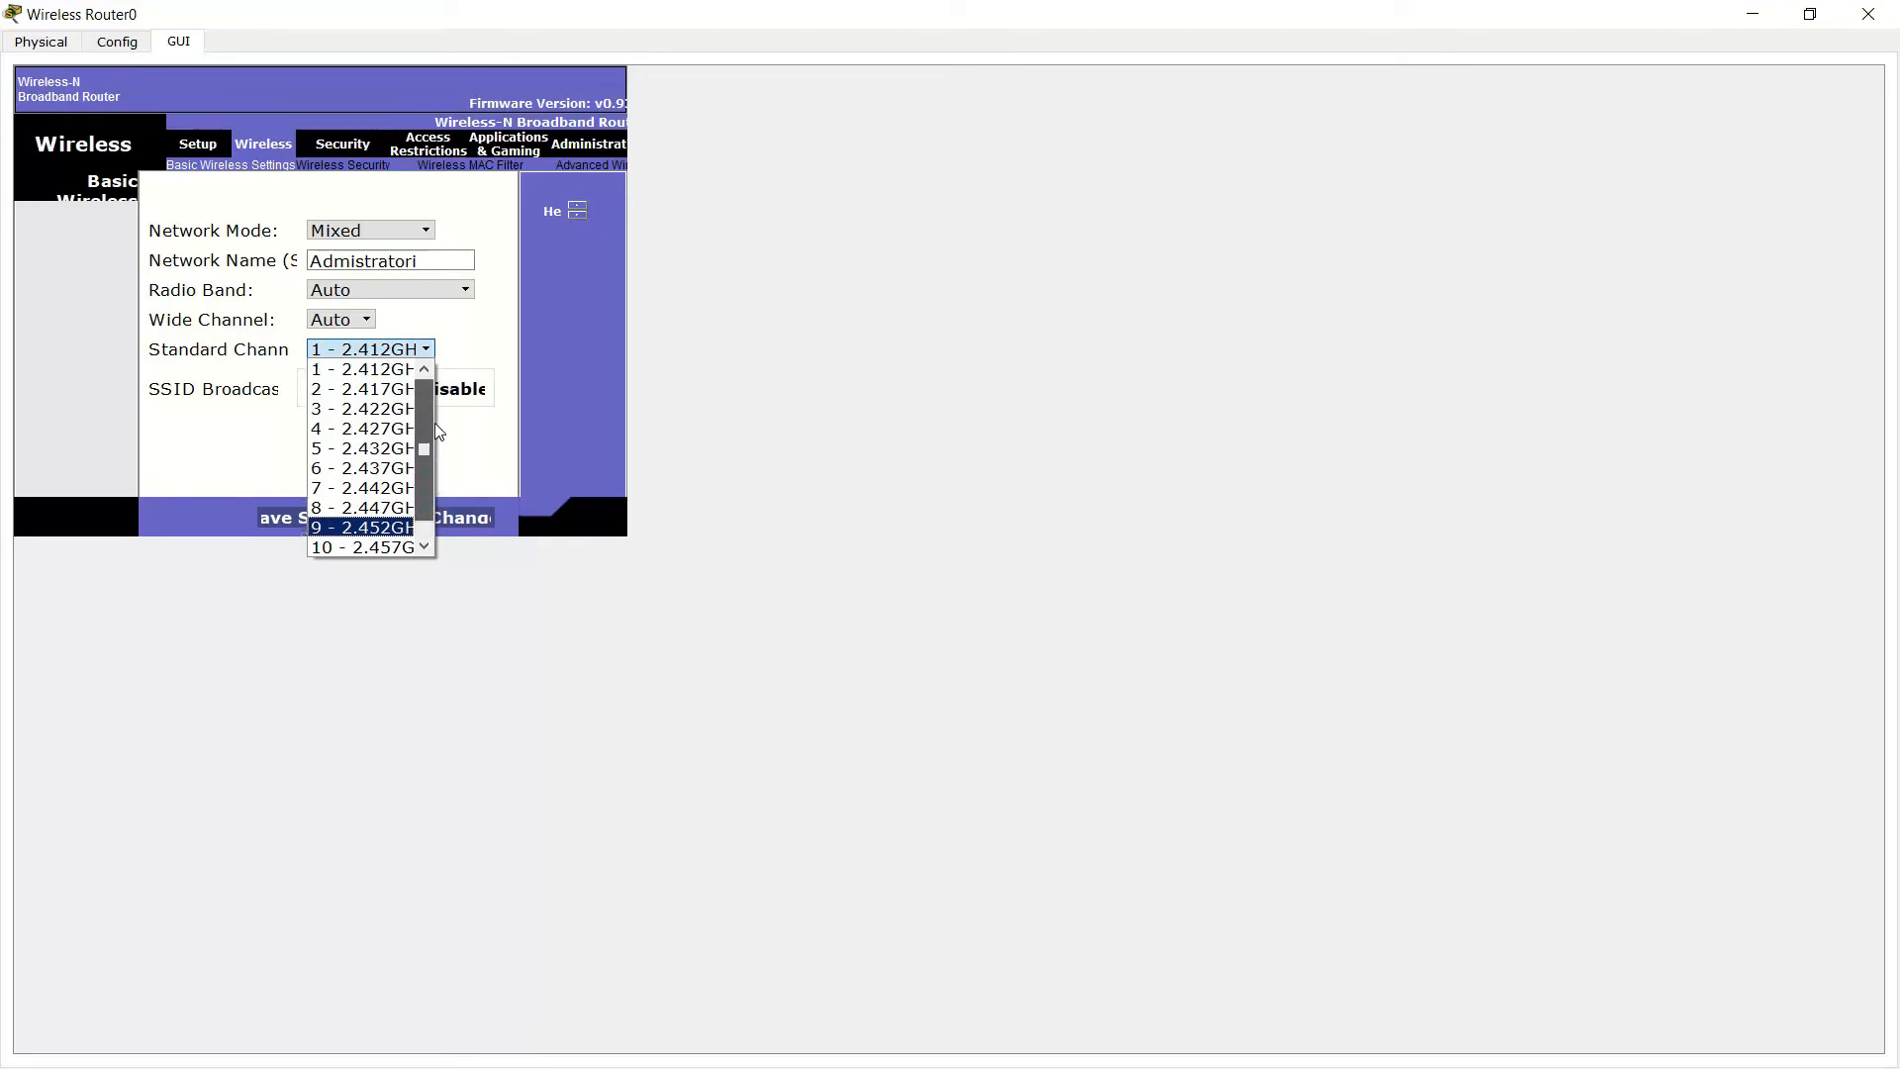
pyautogui.click(471, 346)
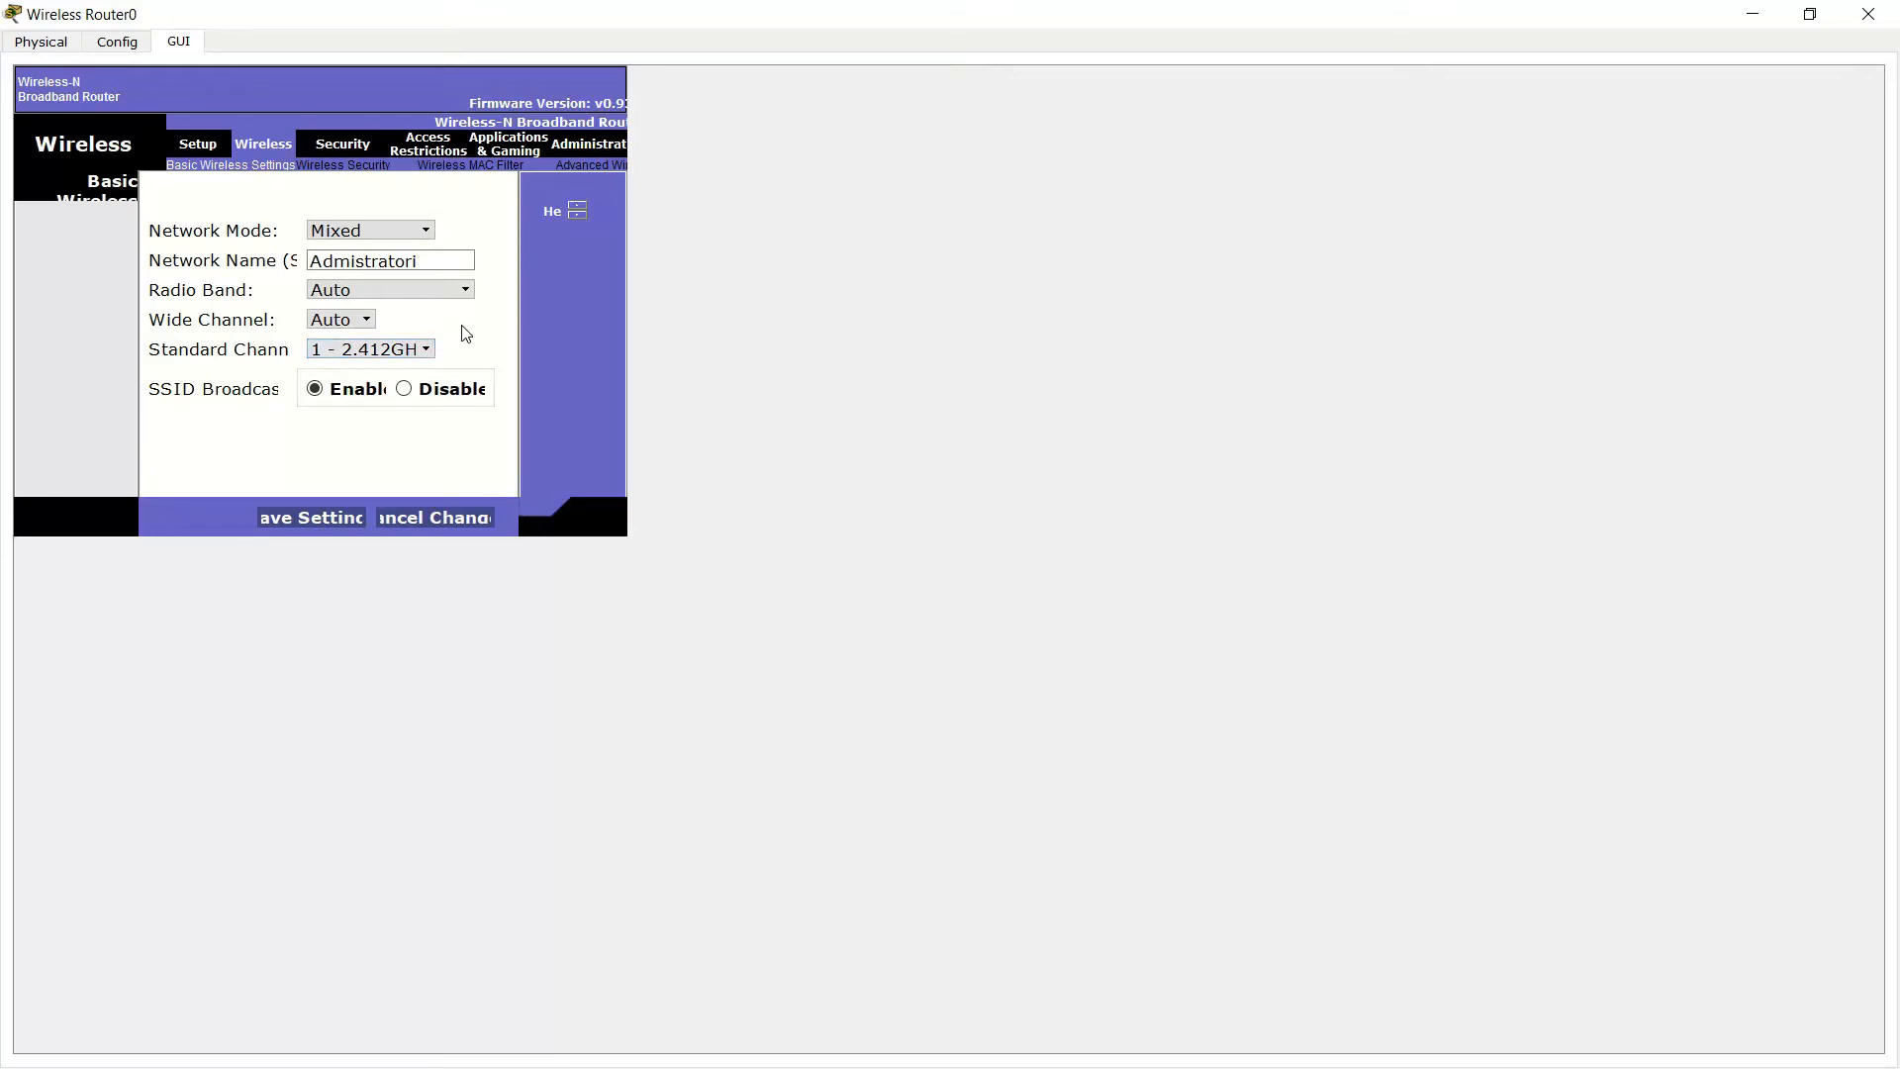
pyautogui.click(408, 350)
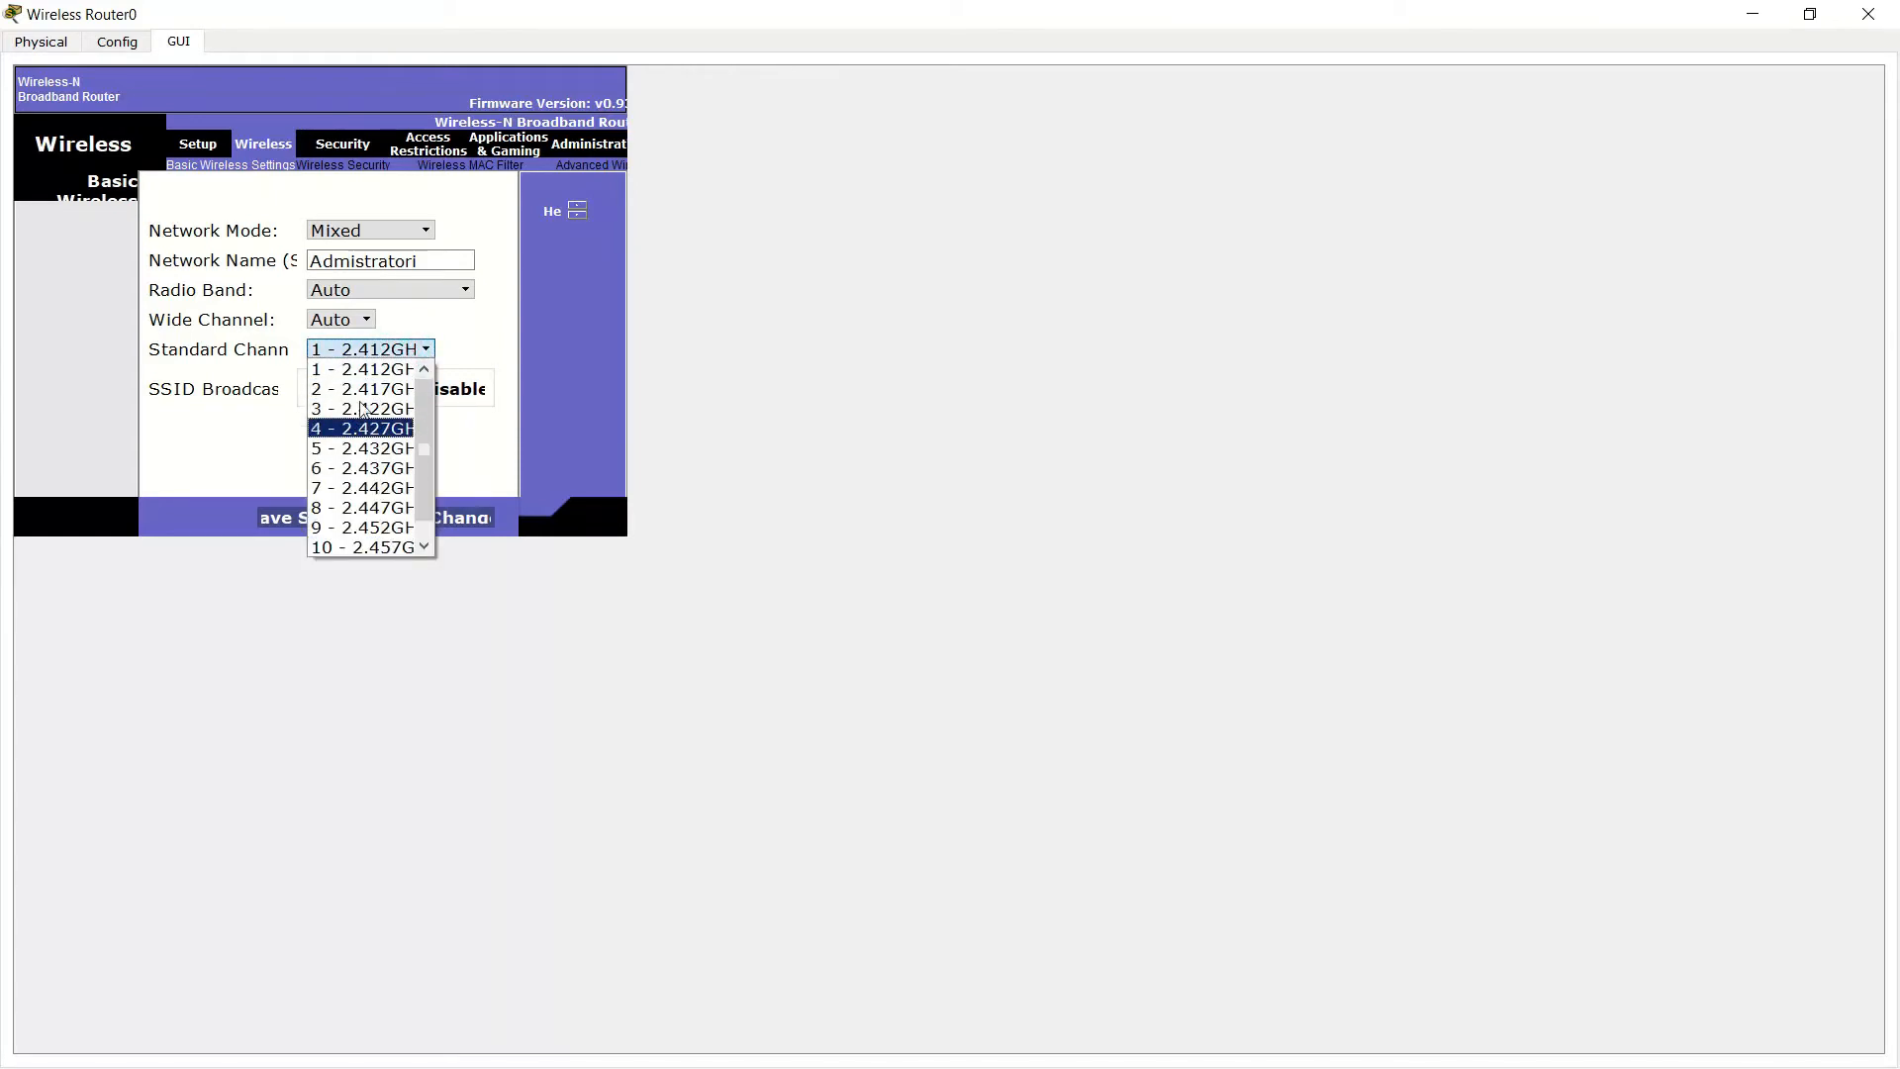
pyautogui.click(355, 469)
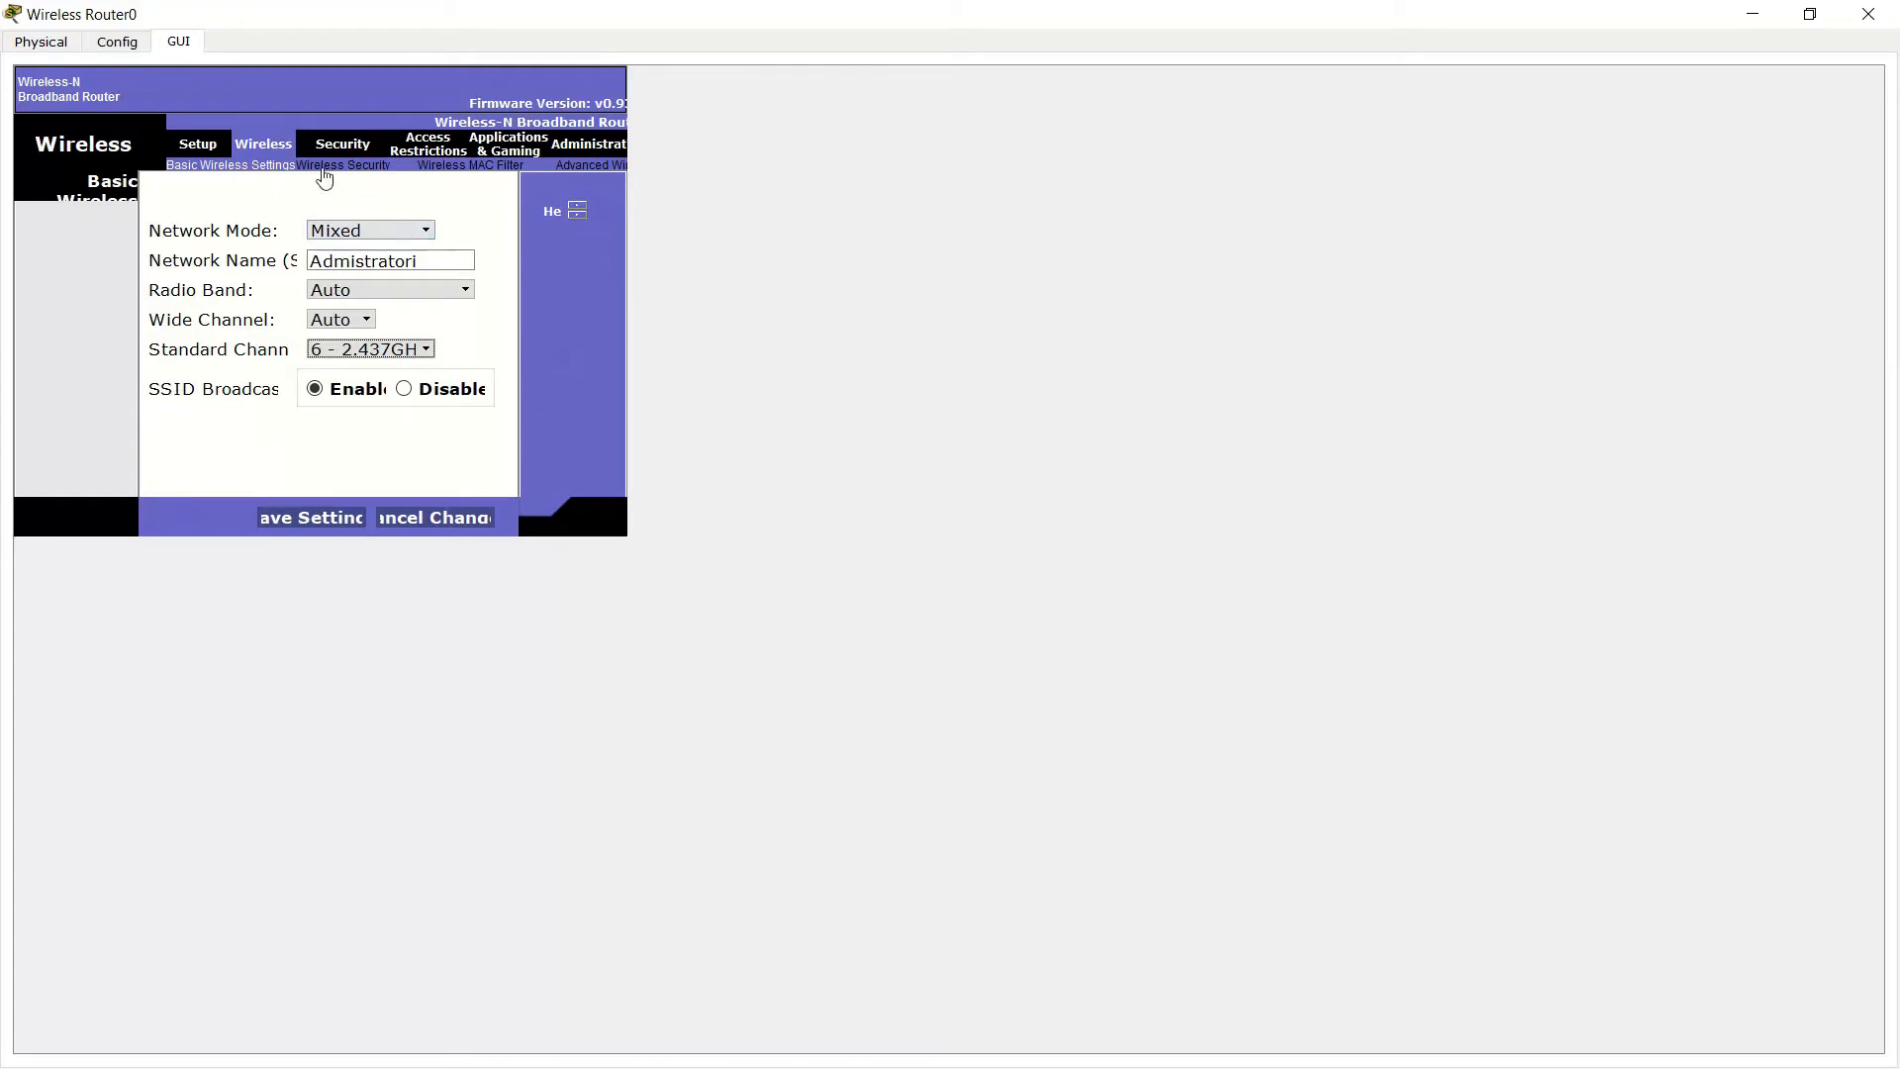
pyautogui.click(369, 350)
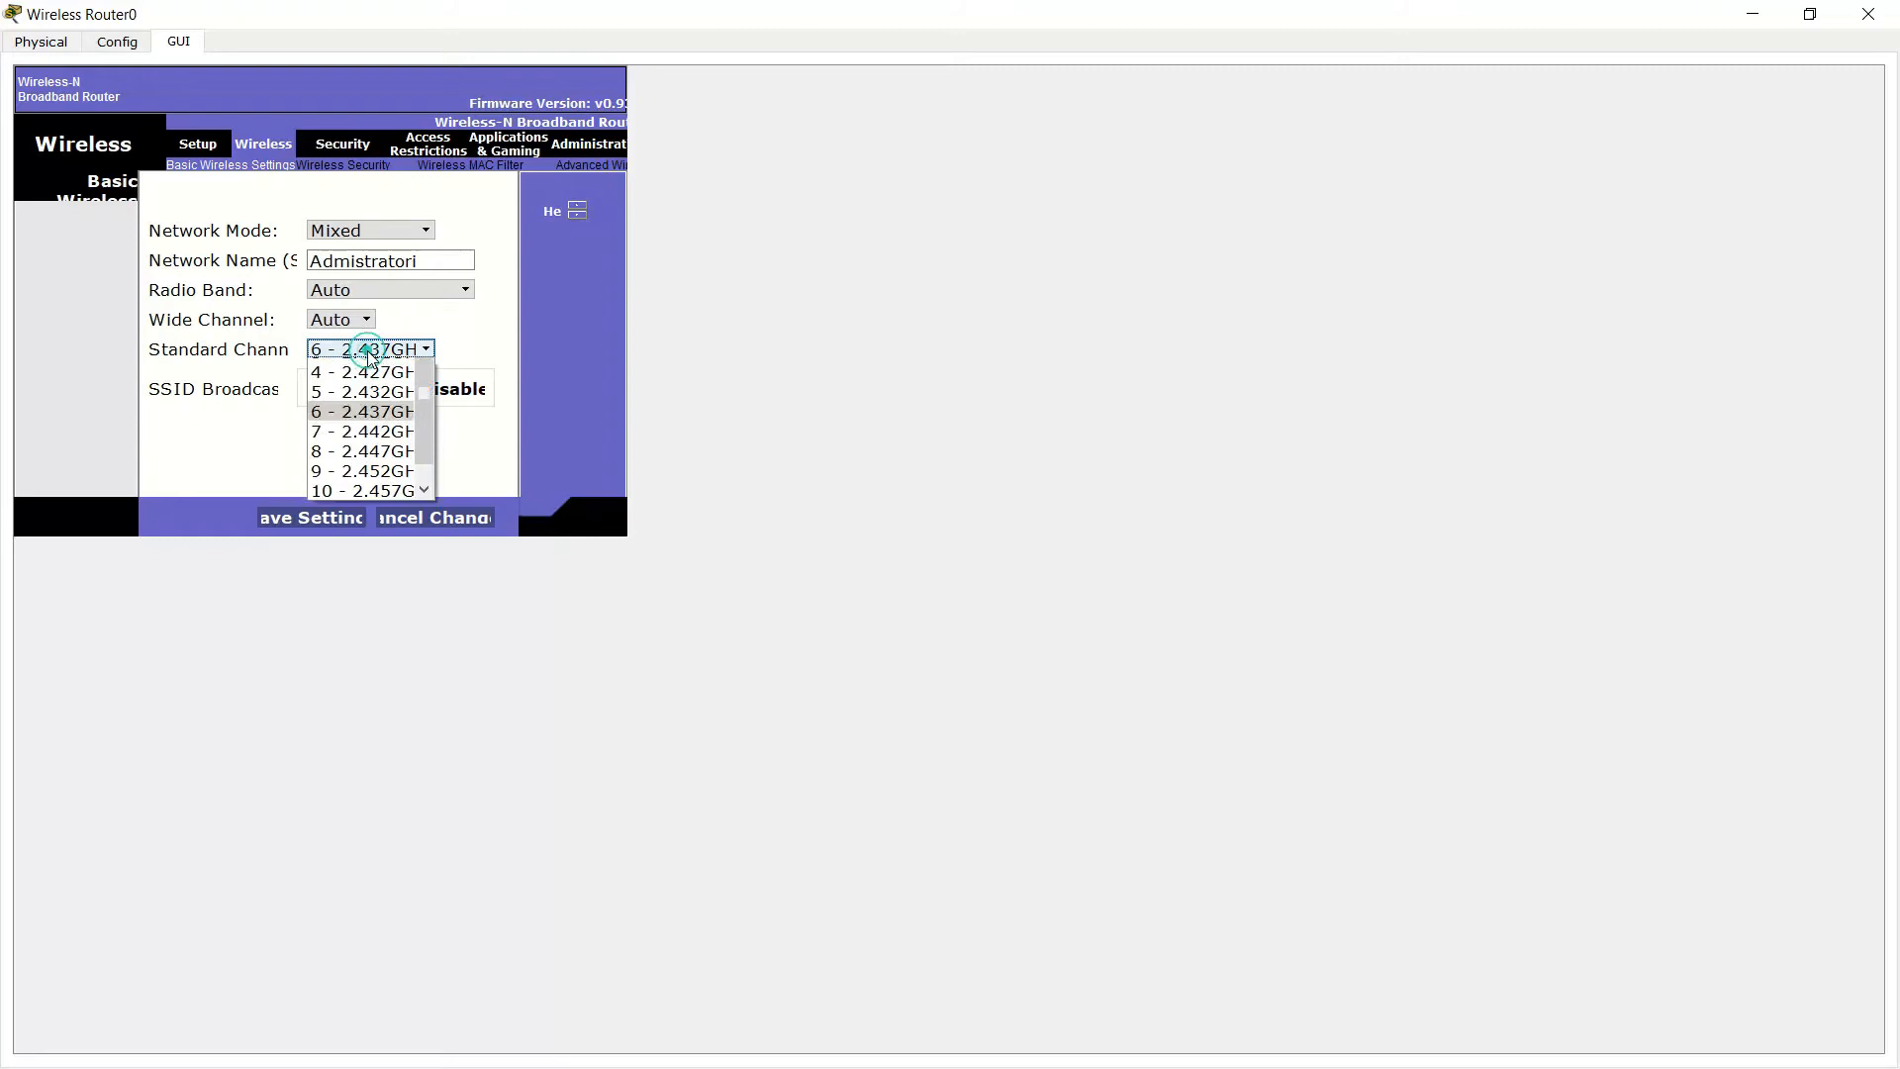
pyautogui.click(340, 369)
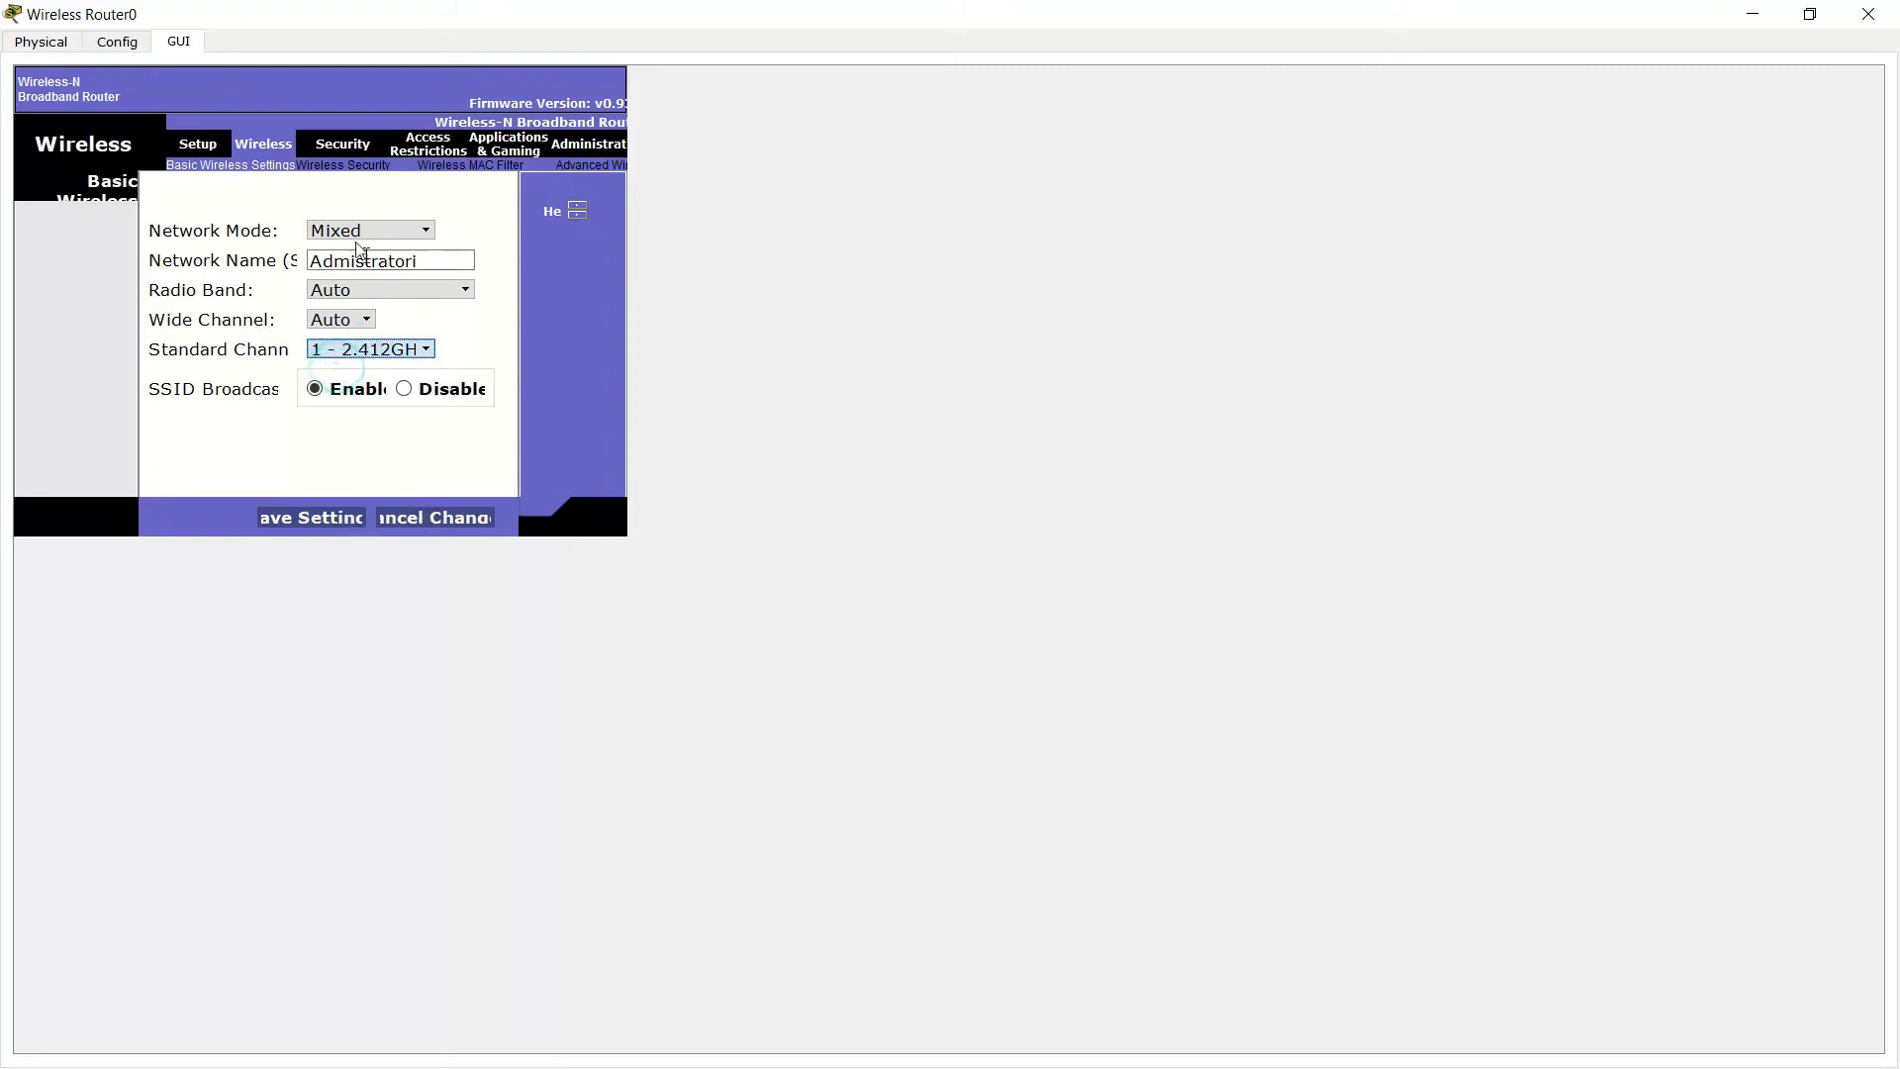
# Set wireless security to WPA2 Enterprise with AES and enter a shared secret
pyautogui.click(336, 168)
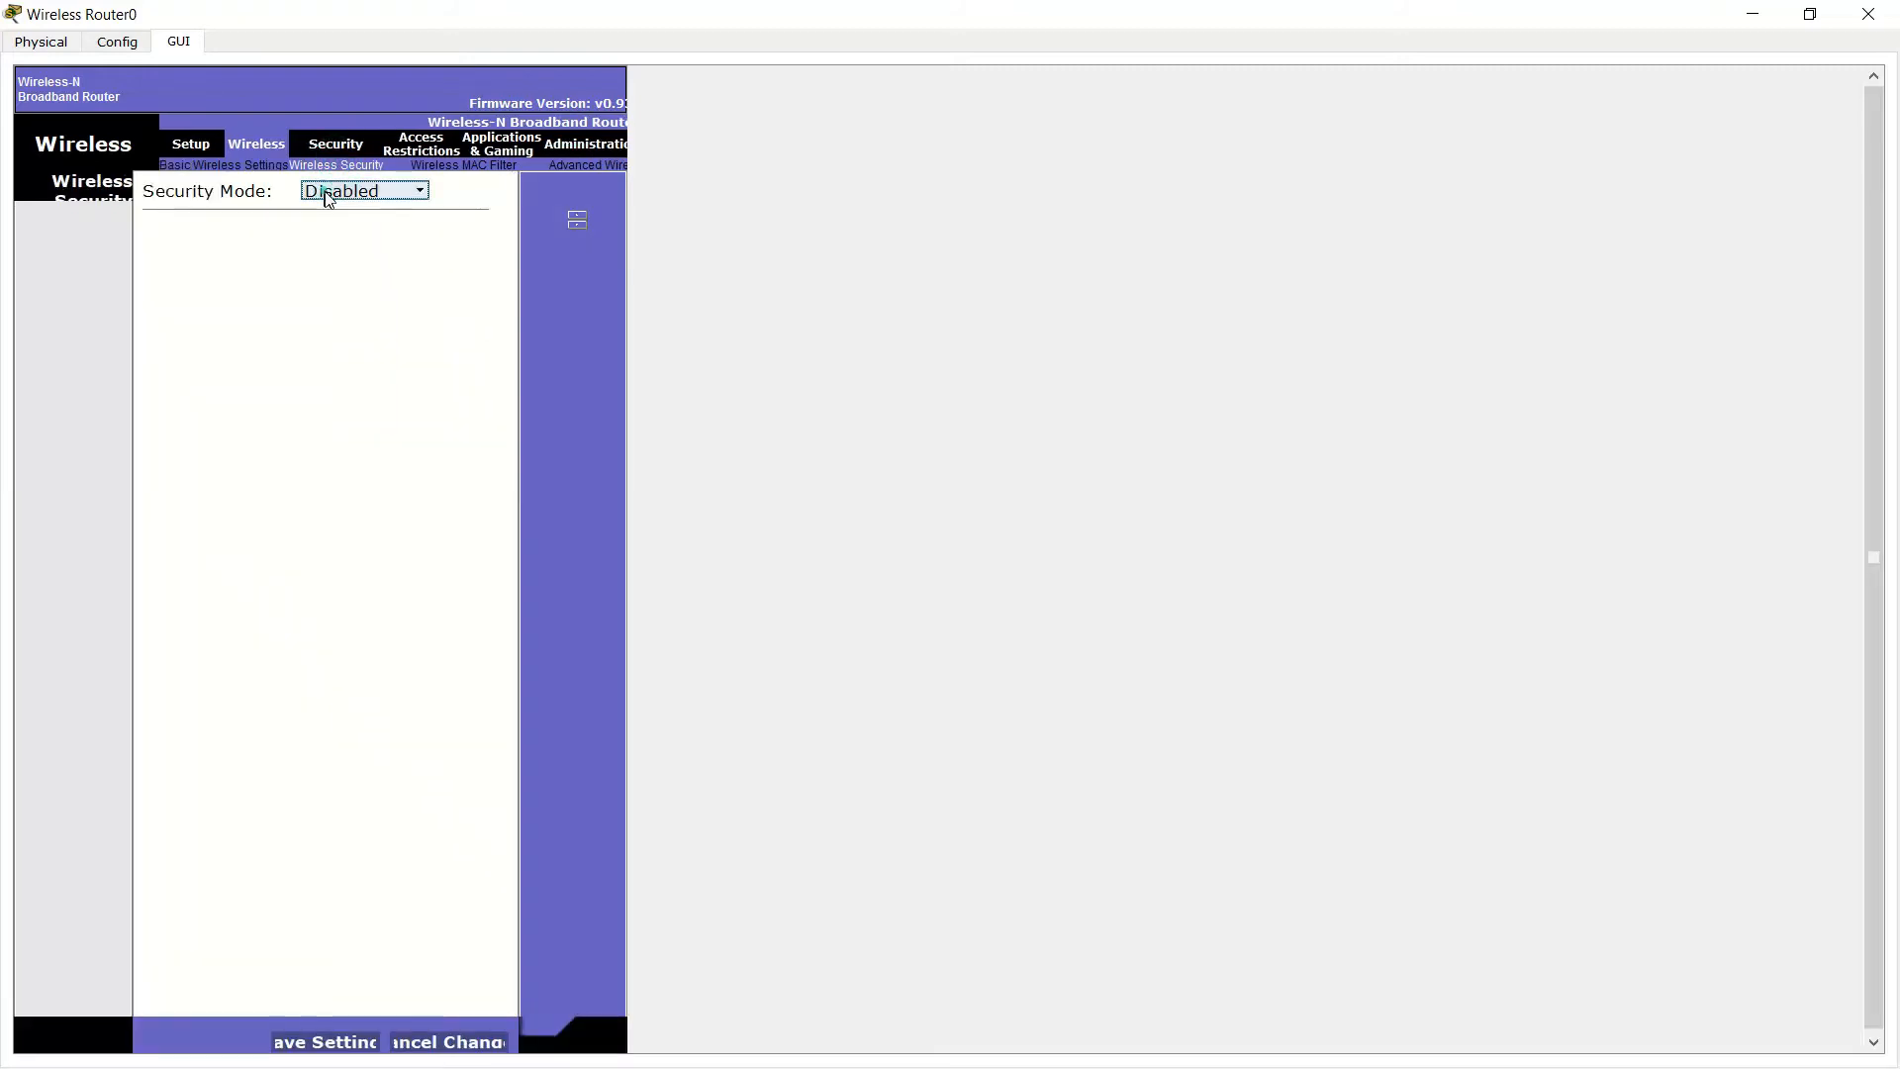
pyautogui.click(327, 192)
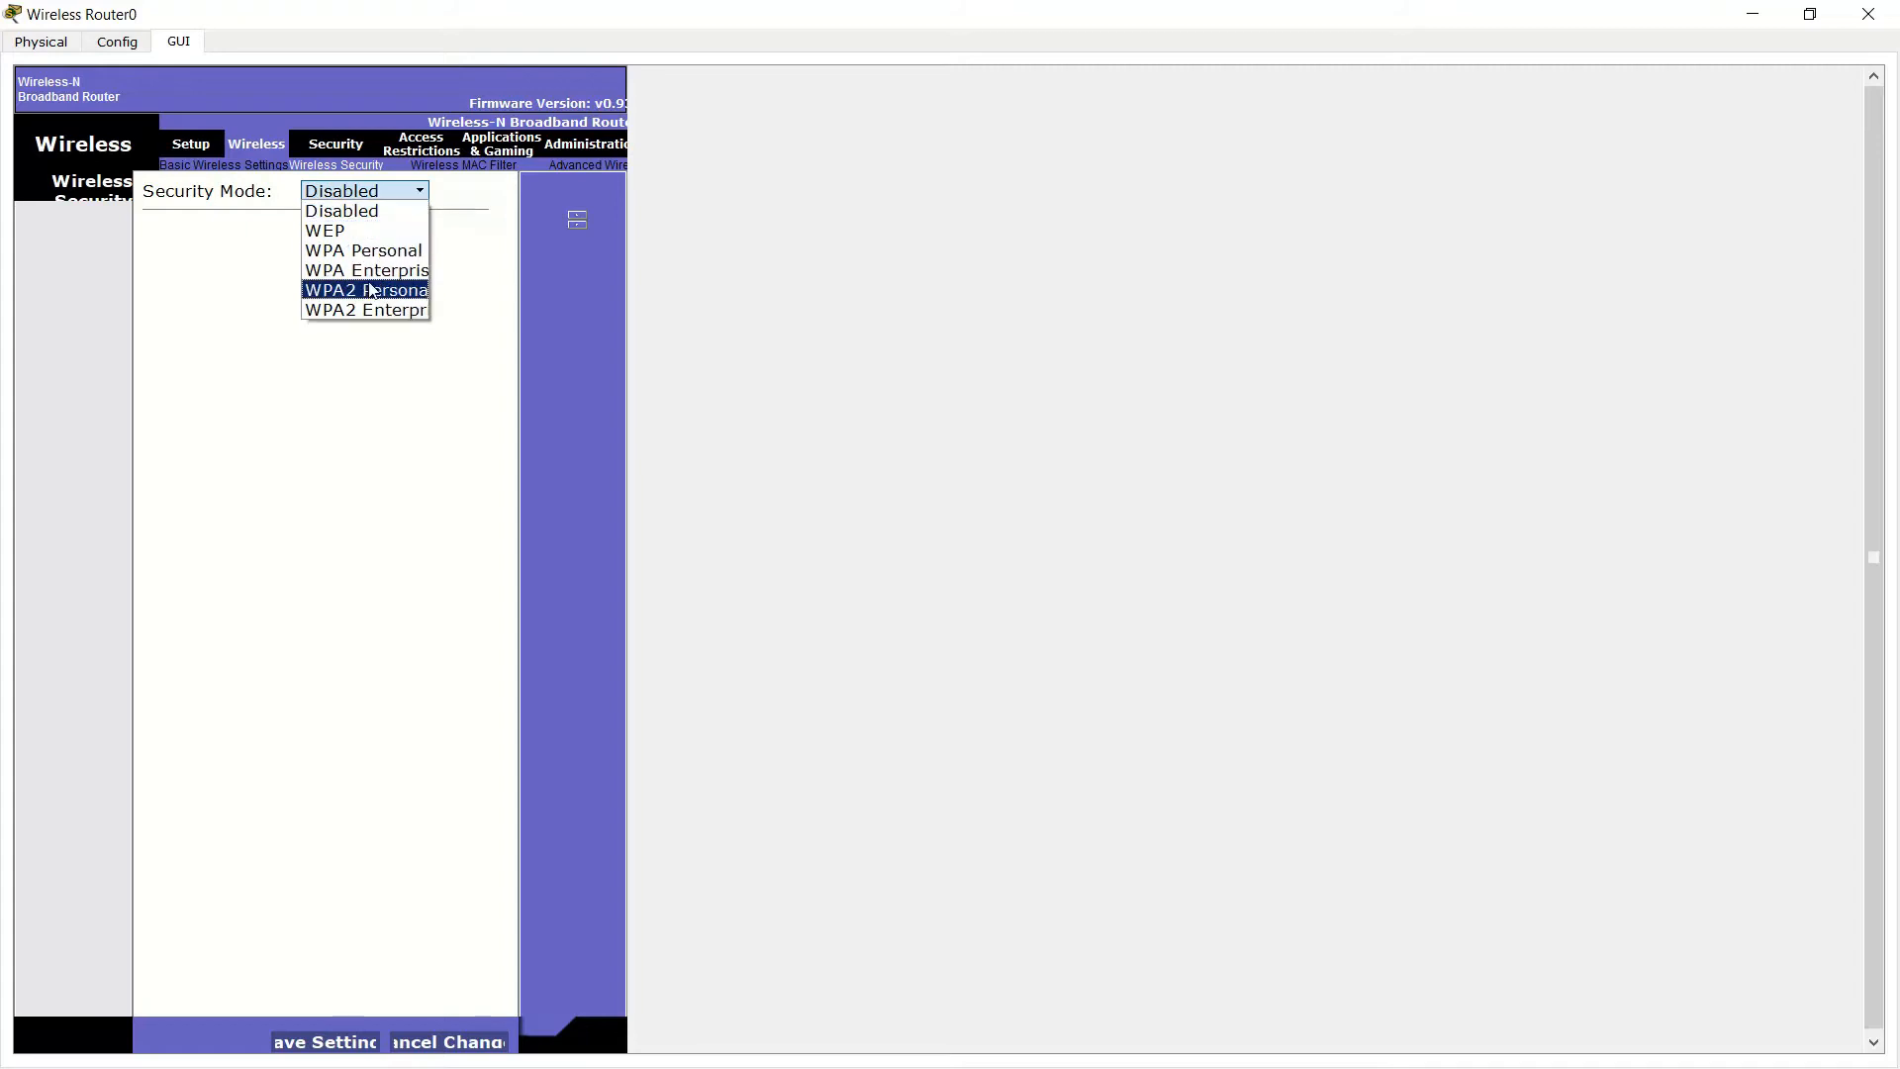
pyautogui.click(384, 311)
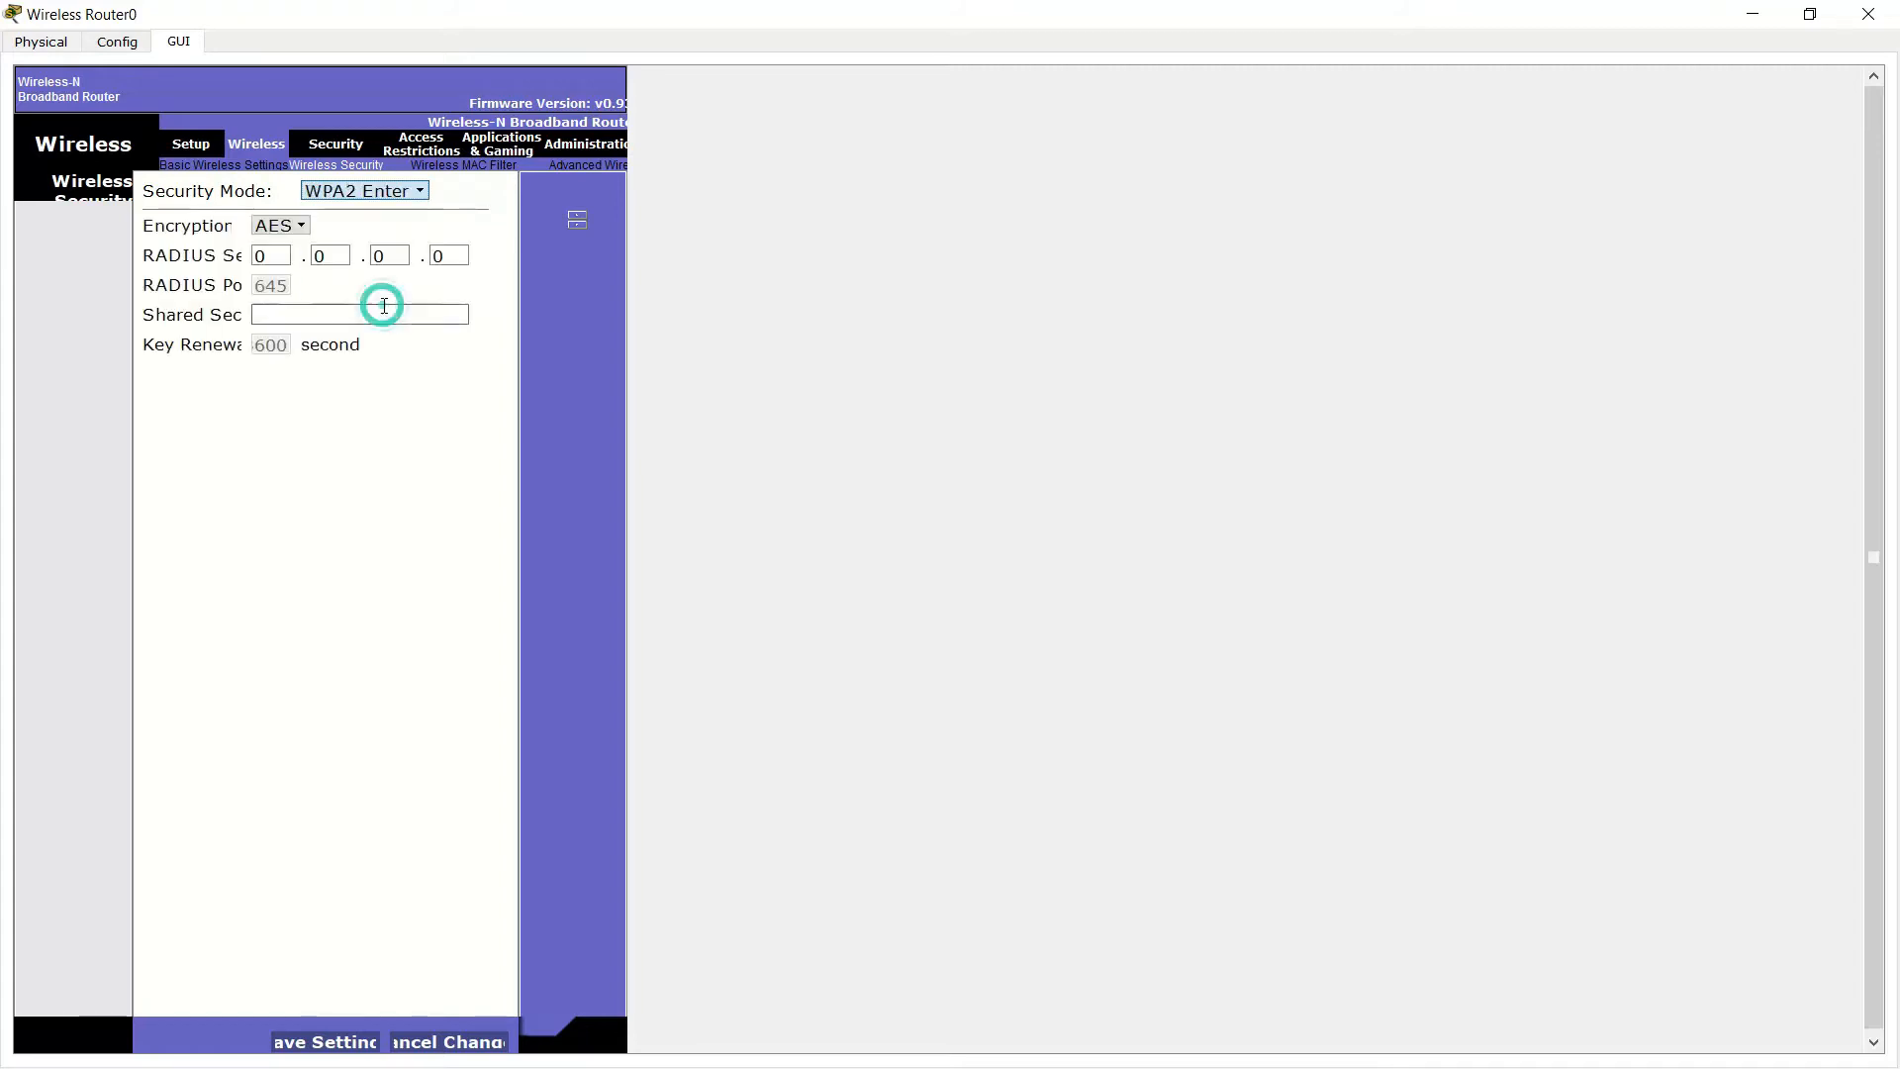
pyautogui.click(309, 317)
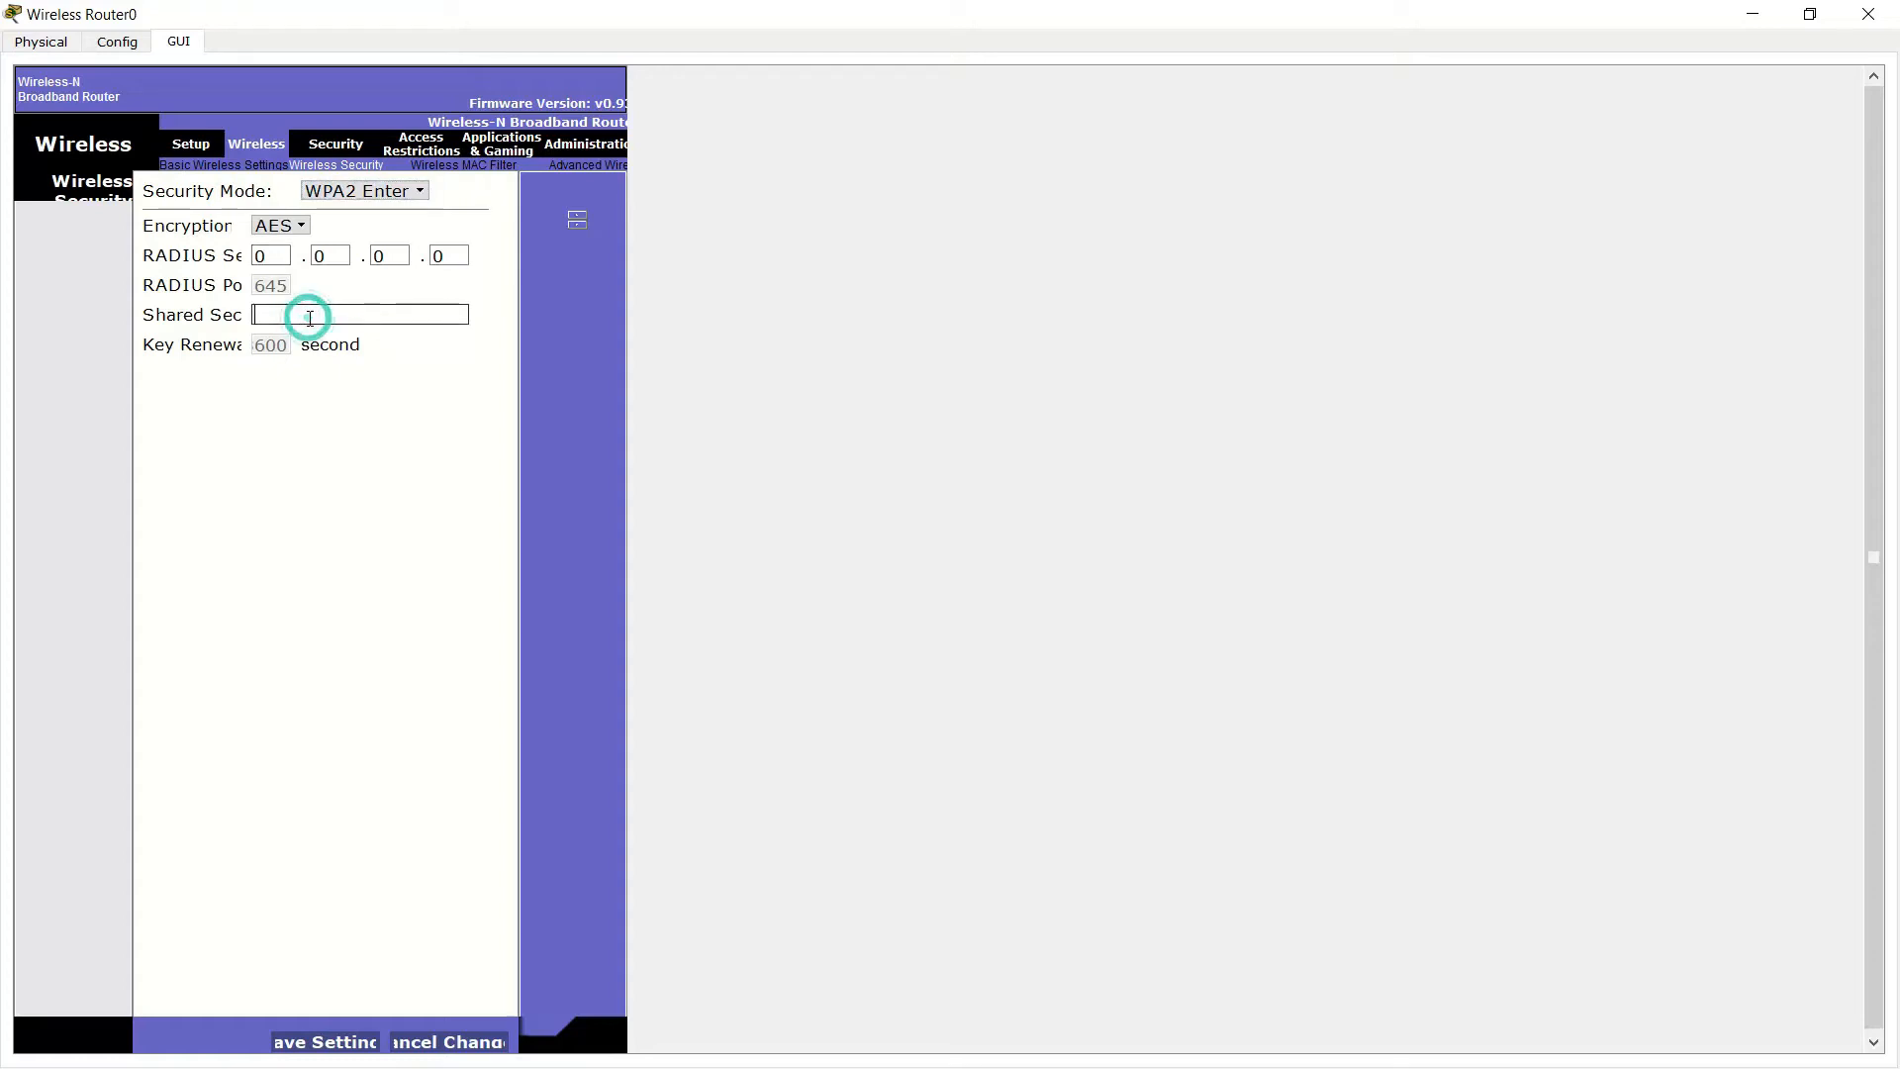
pyautogui.click(241, 317)
pyautogui.click(283, 307)
pyautogui.write('Arm123')
# Save, dismiss the RADIUS out-of-range error, lengthen the shared secret, and retry saving
pyautogui.click(343, 1048)
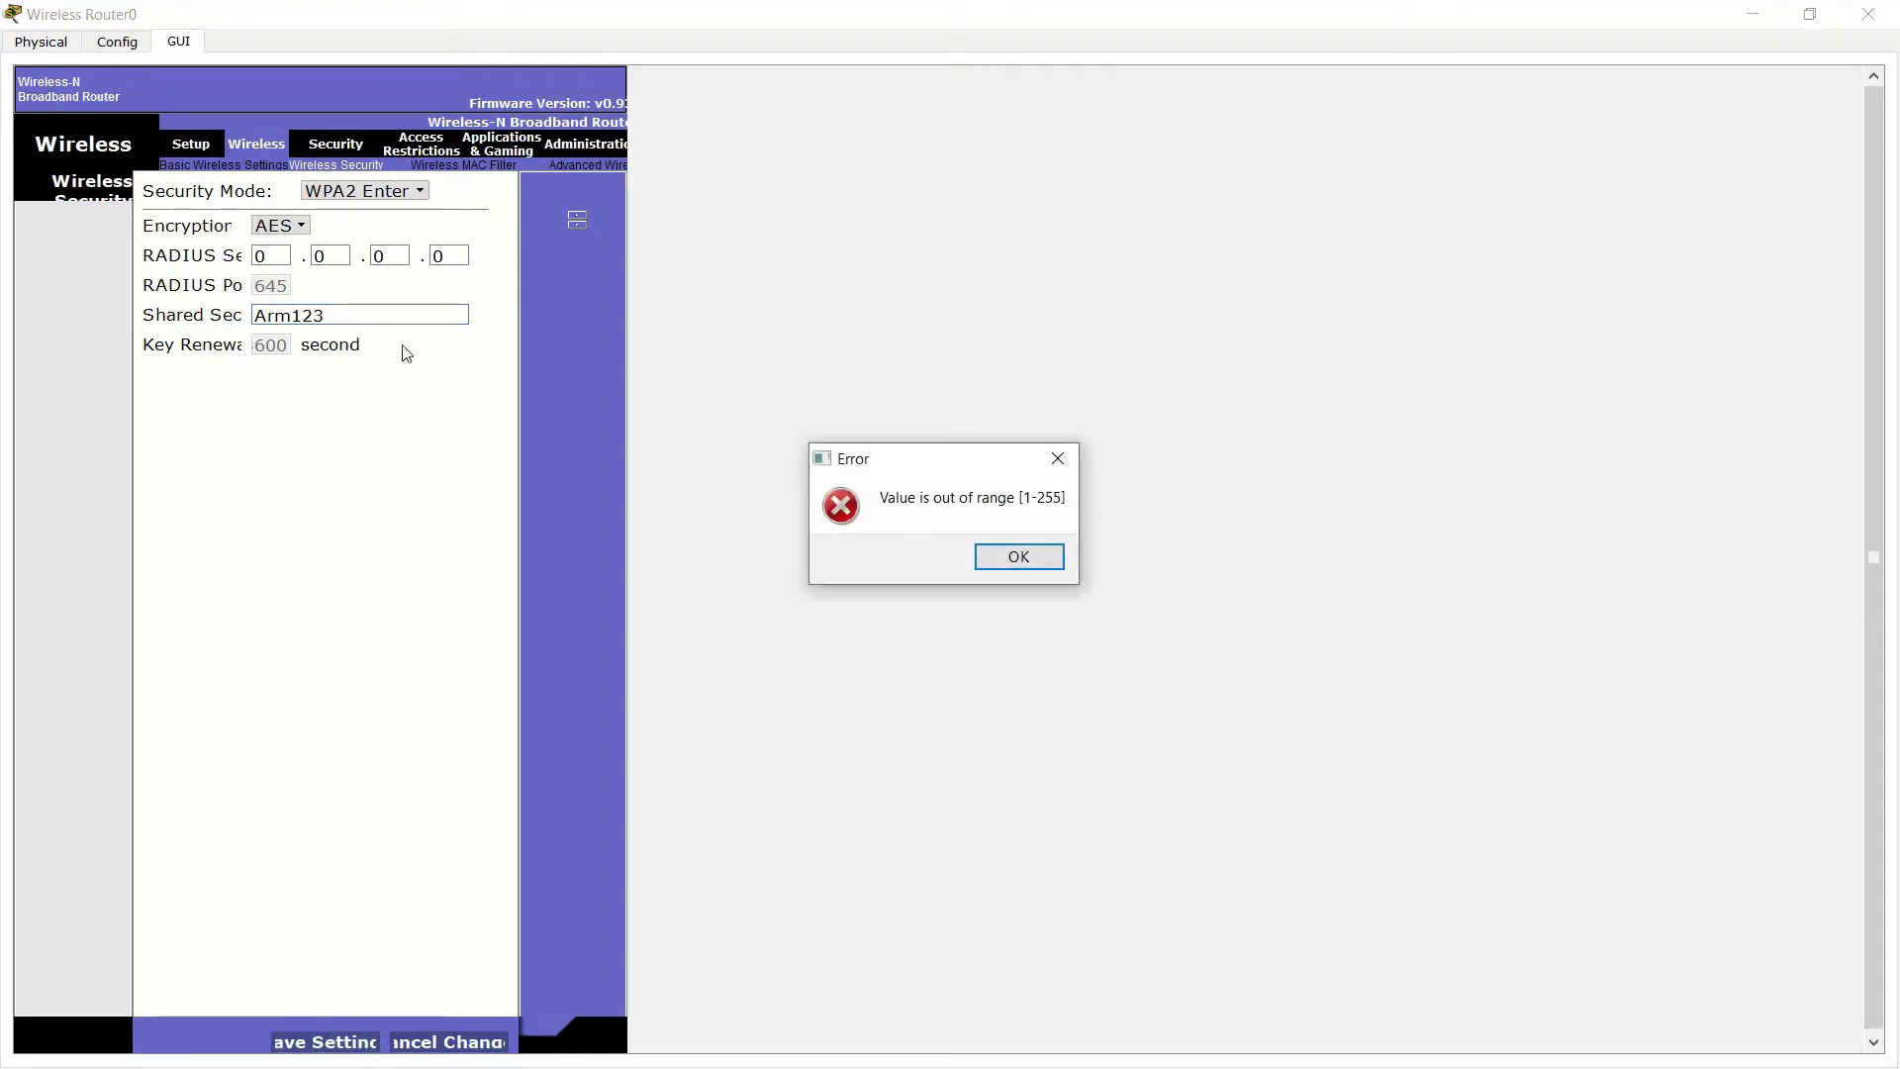
pyautogui.click(1042, 556)
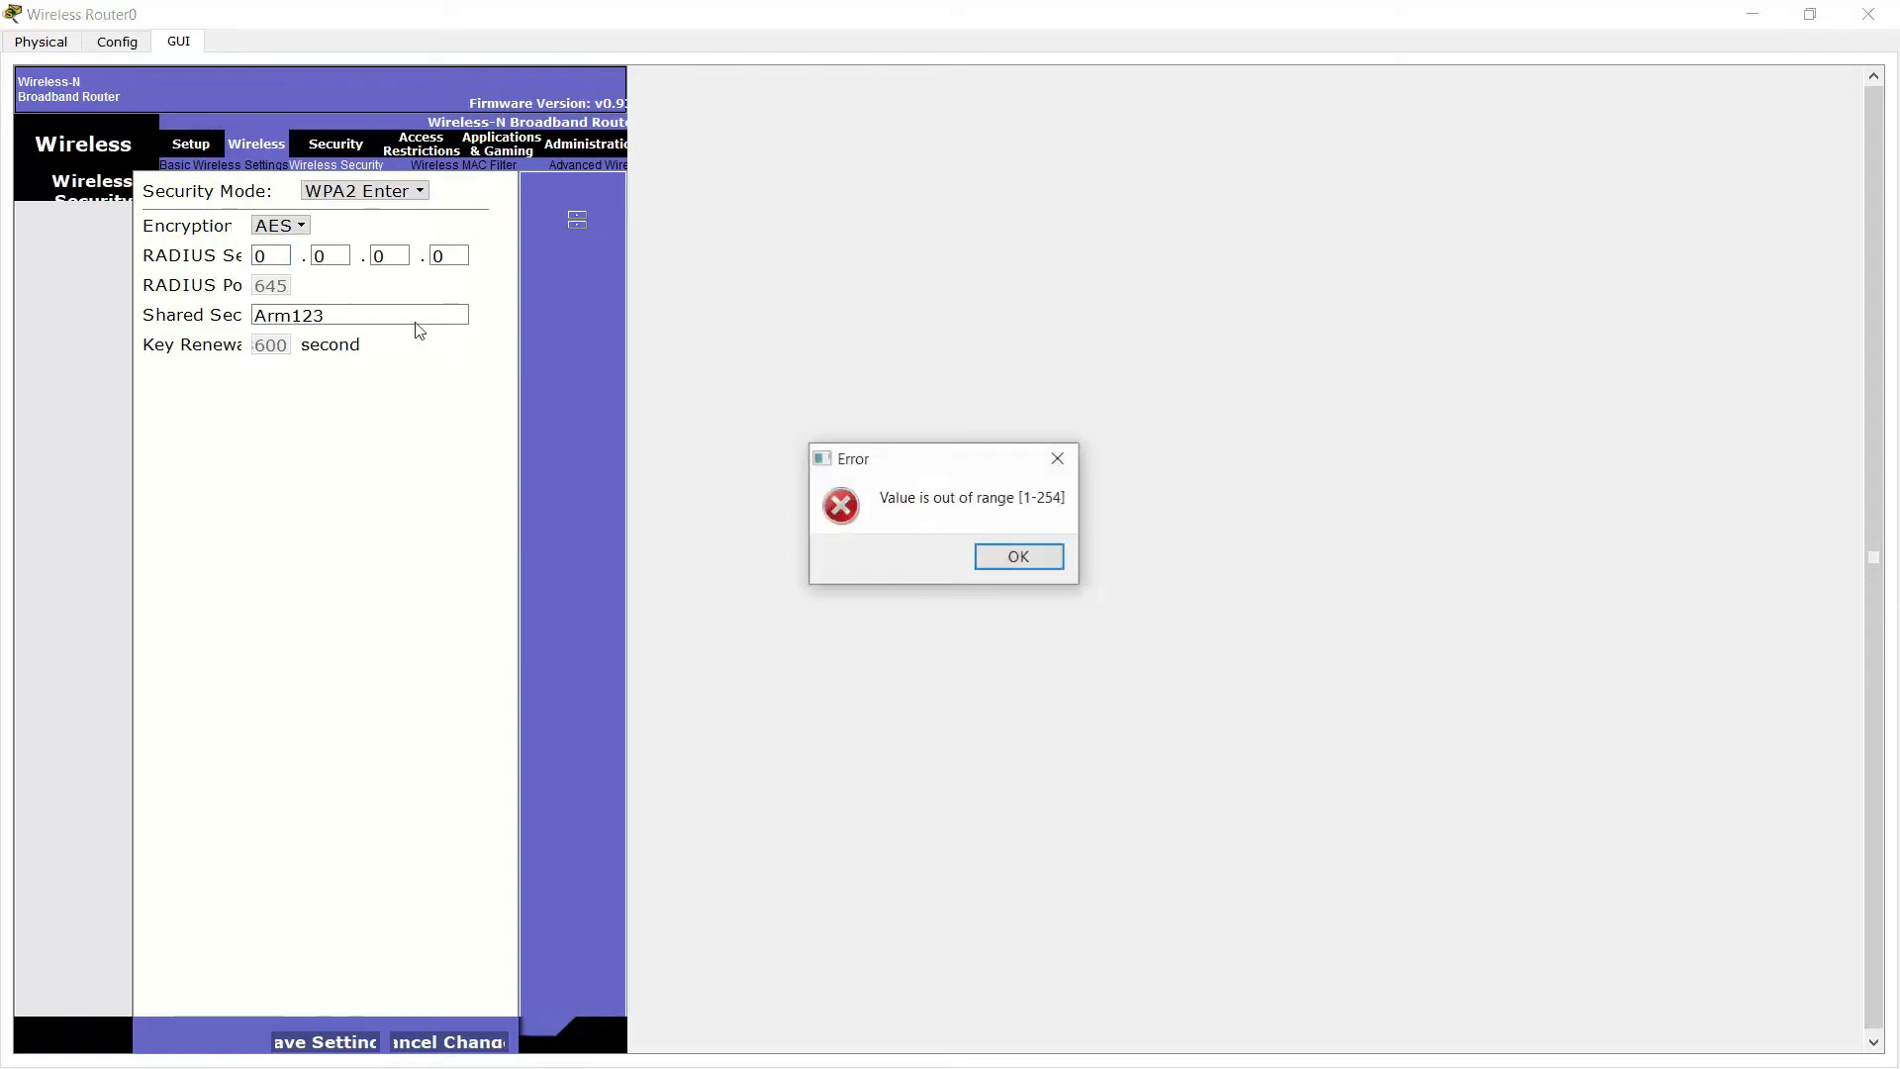
pyautogui.click(1057, 456)
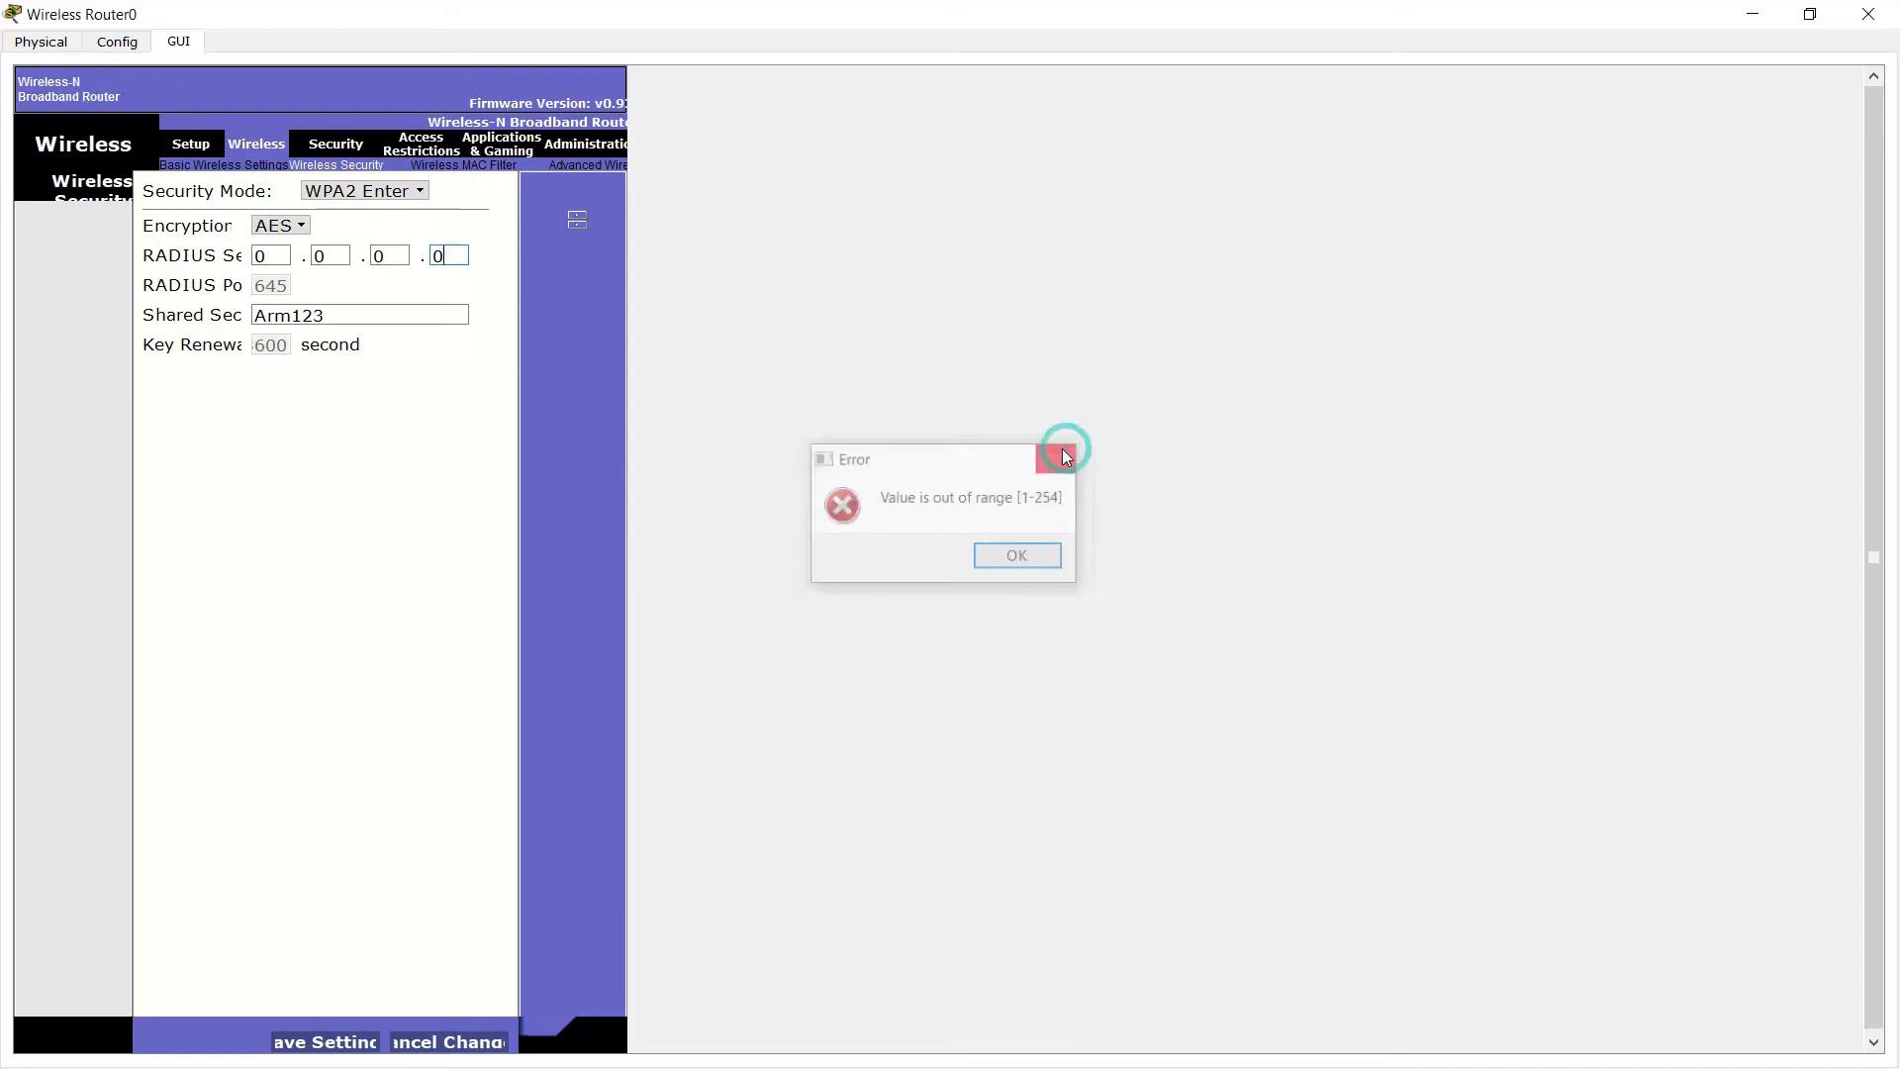
pyautogui.click(357, 314)
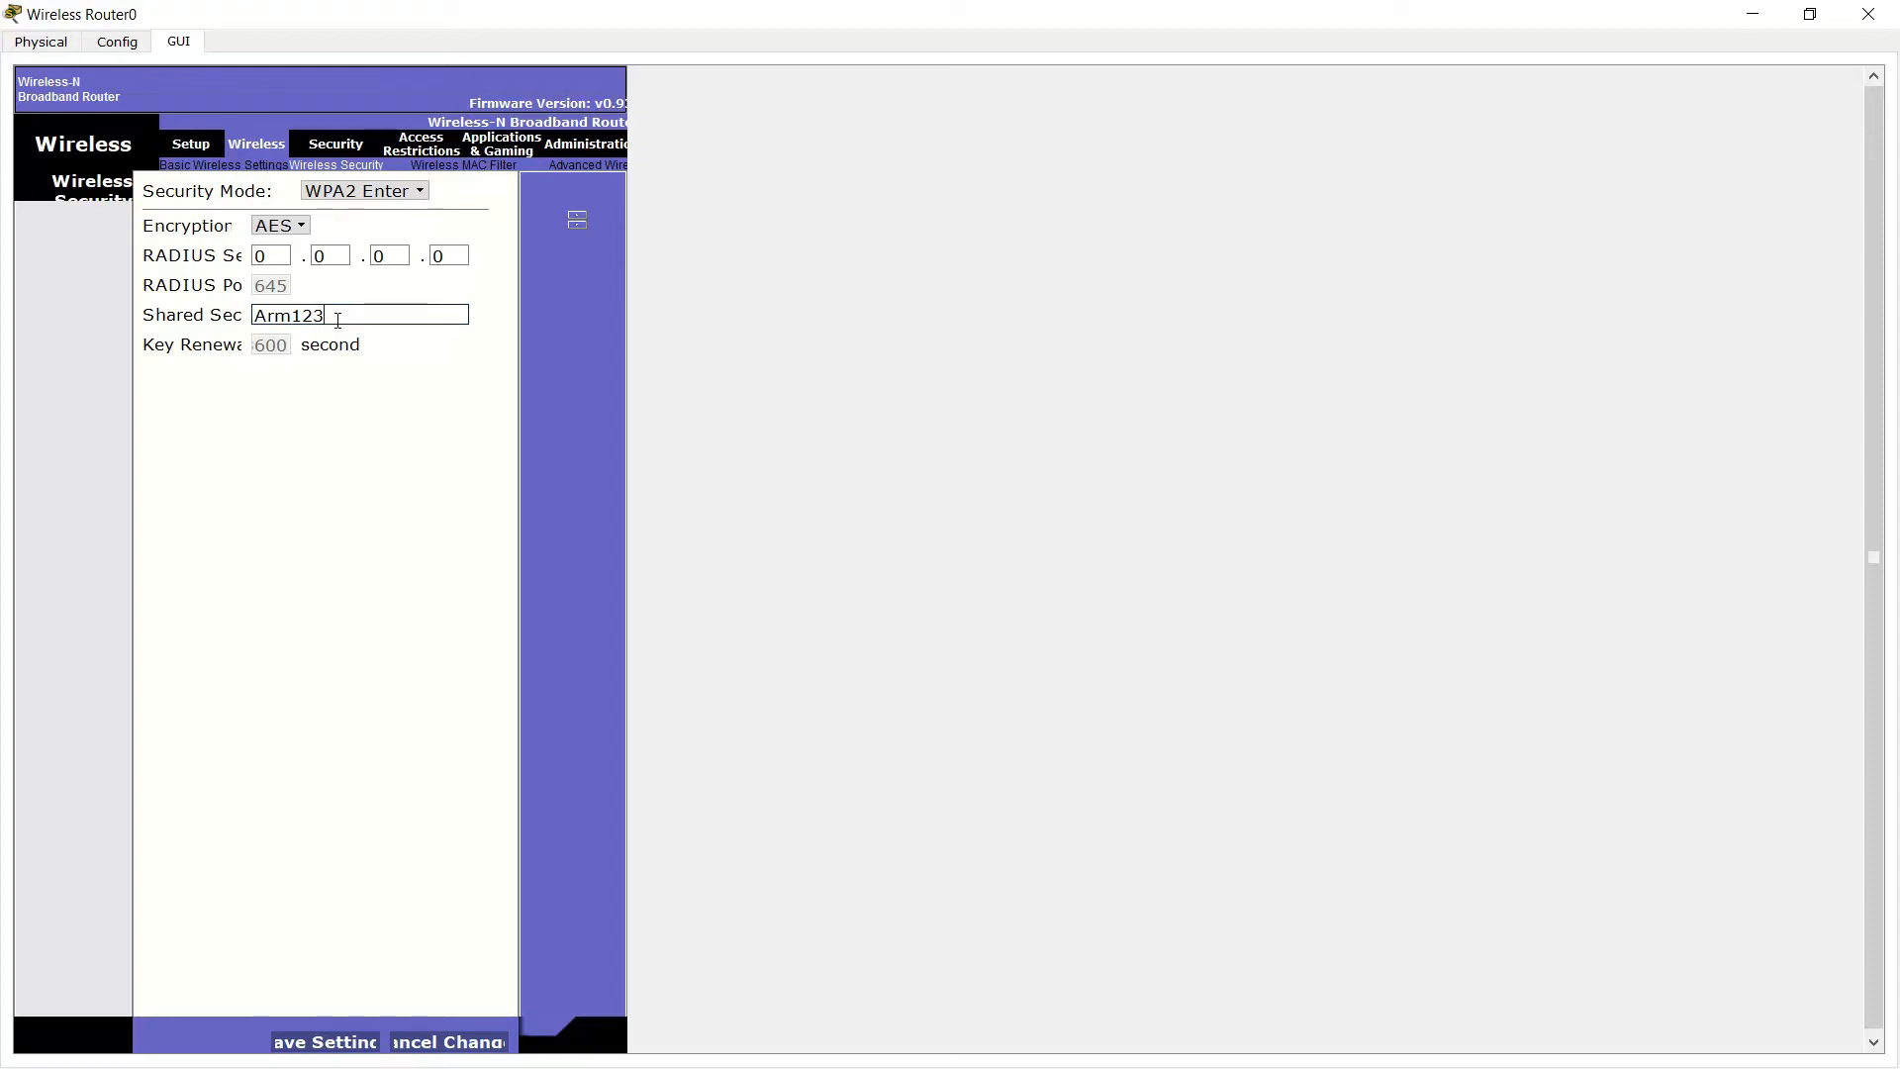
pyautogui.write('45')
pyautogui.click(335, 1043)
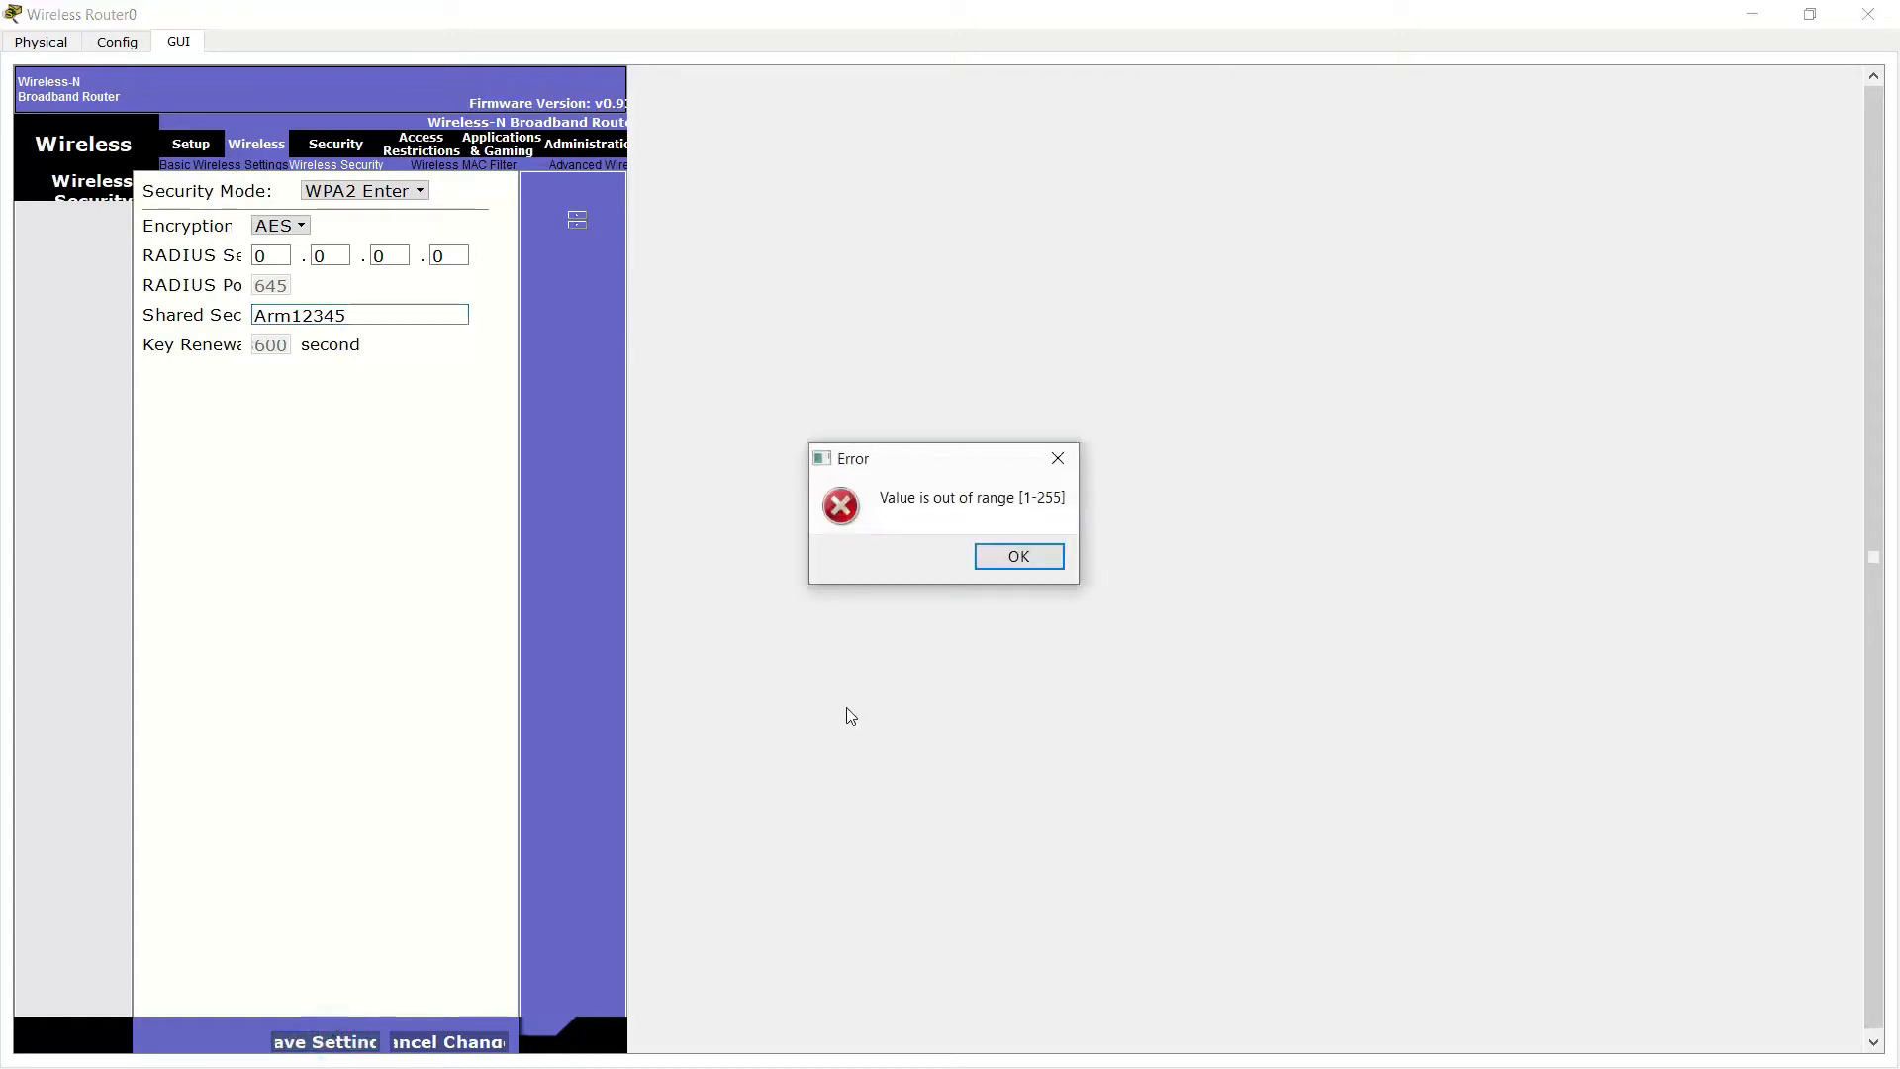
pyautogui.click(1030, 551)
pyautogui.click(1002, 552)
pyautogui.click(1057, 457)
# Switch security to WPA2 Personal and try saving a short passphrase, which triggers the length error
pyautogui.click(364, 189)
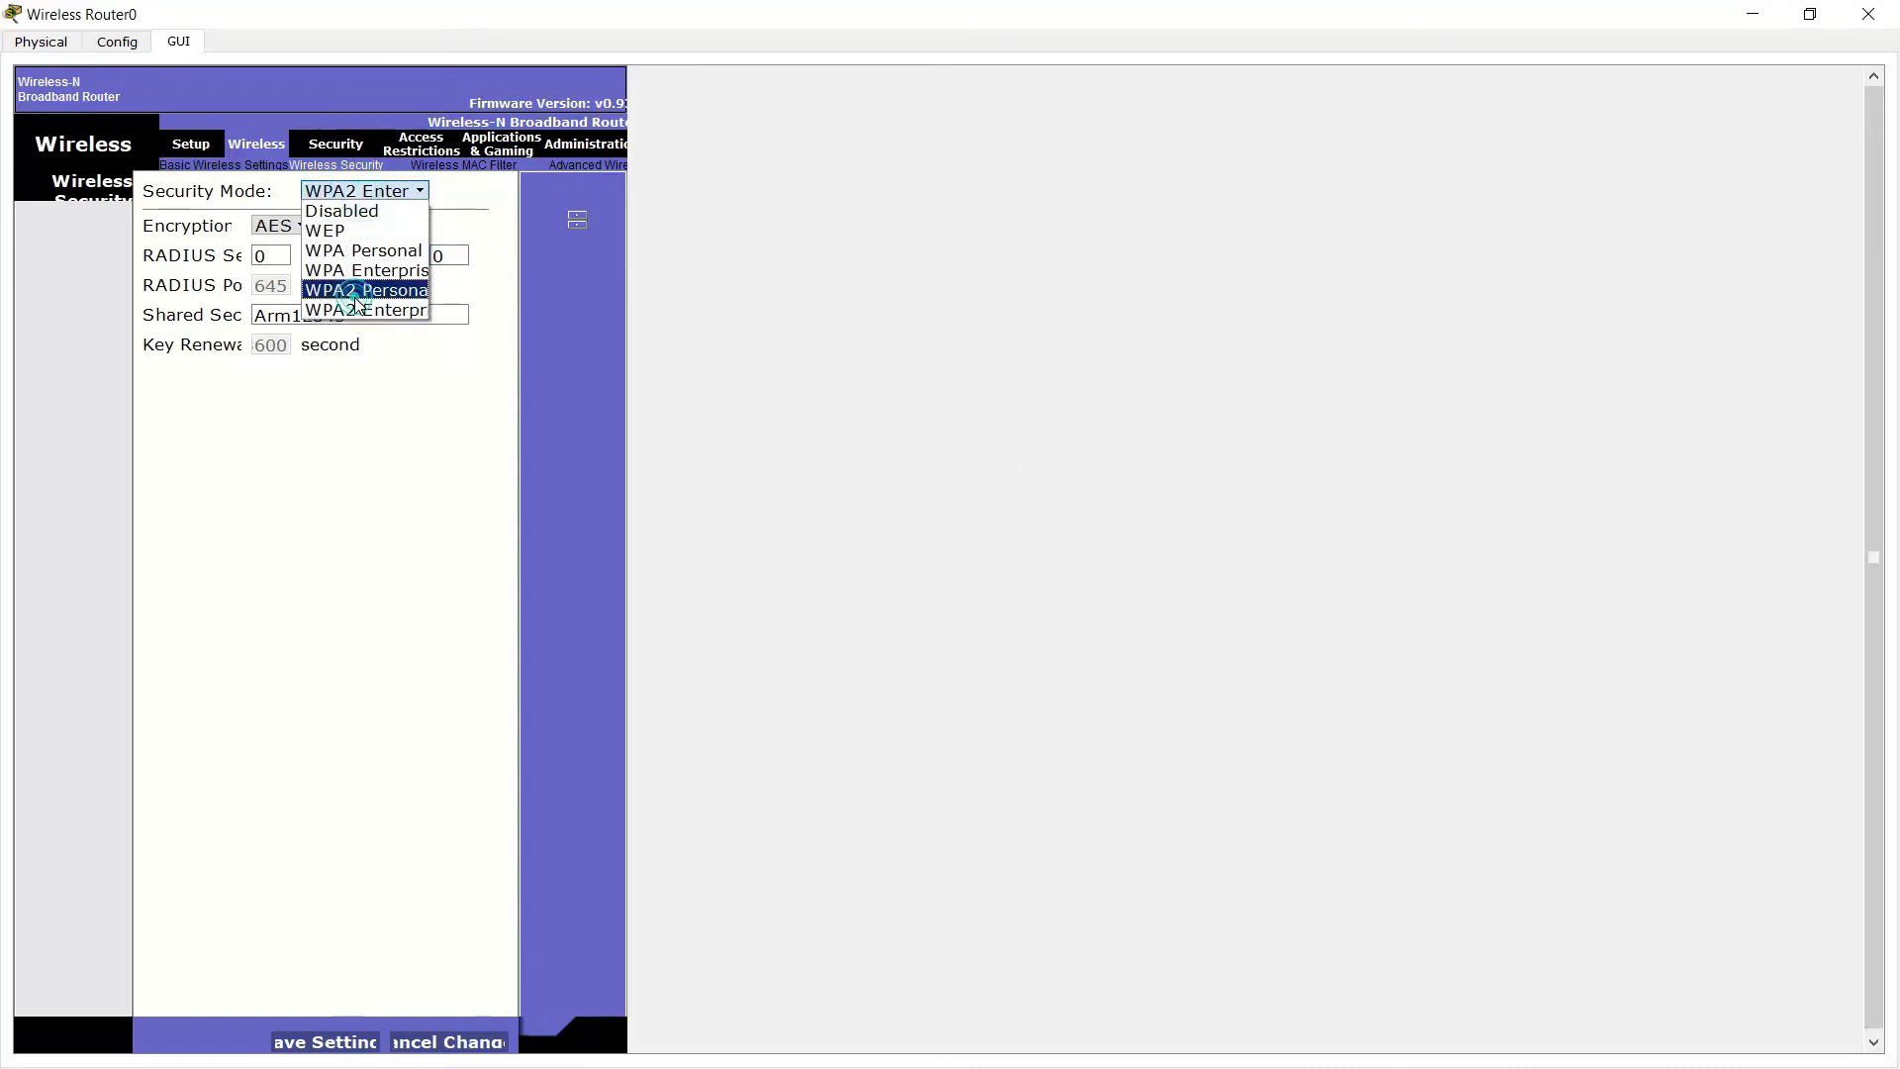
pyautogui.click(356, 289)
pyautogui.click(308, 247)
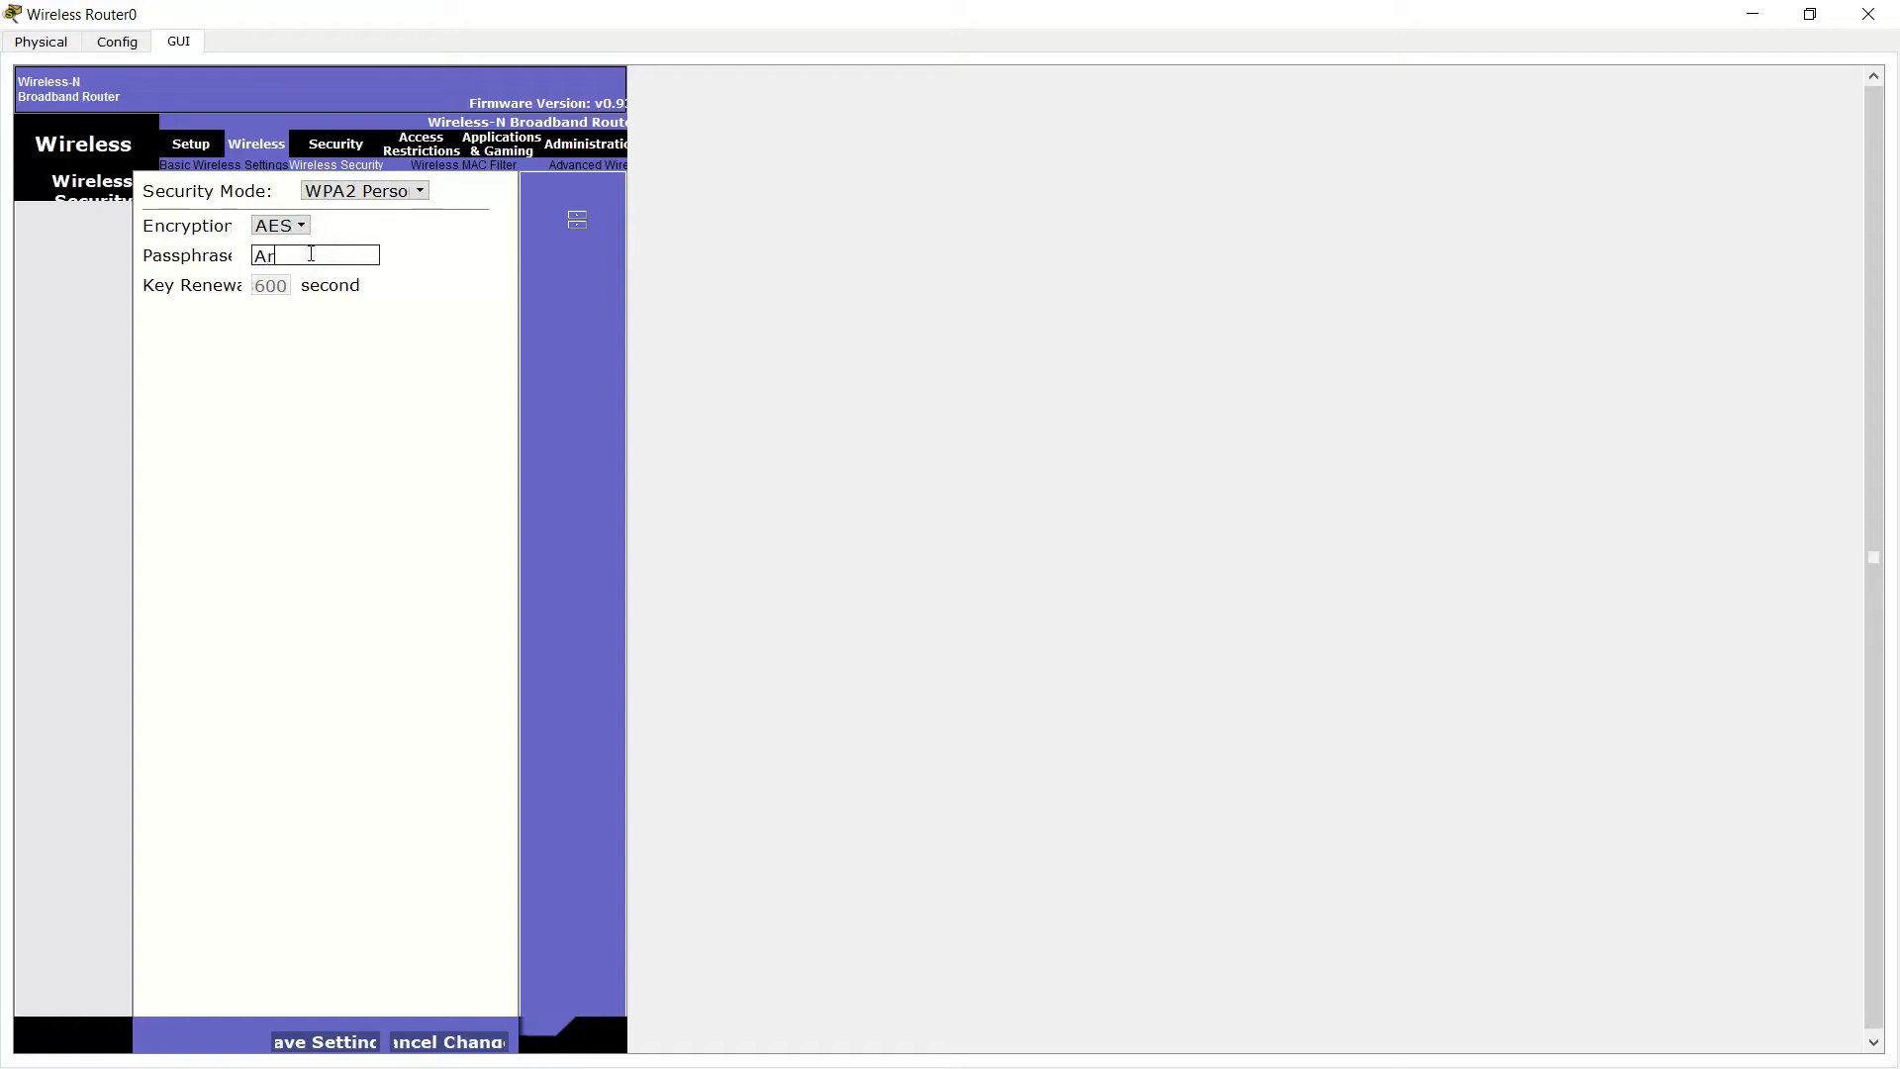
pyautogui.write('Arm123')
pyautogui.click(297, 1041)
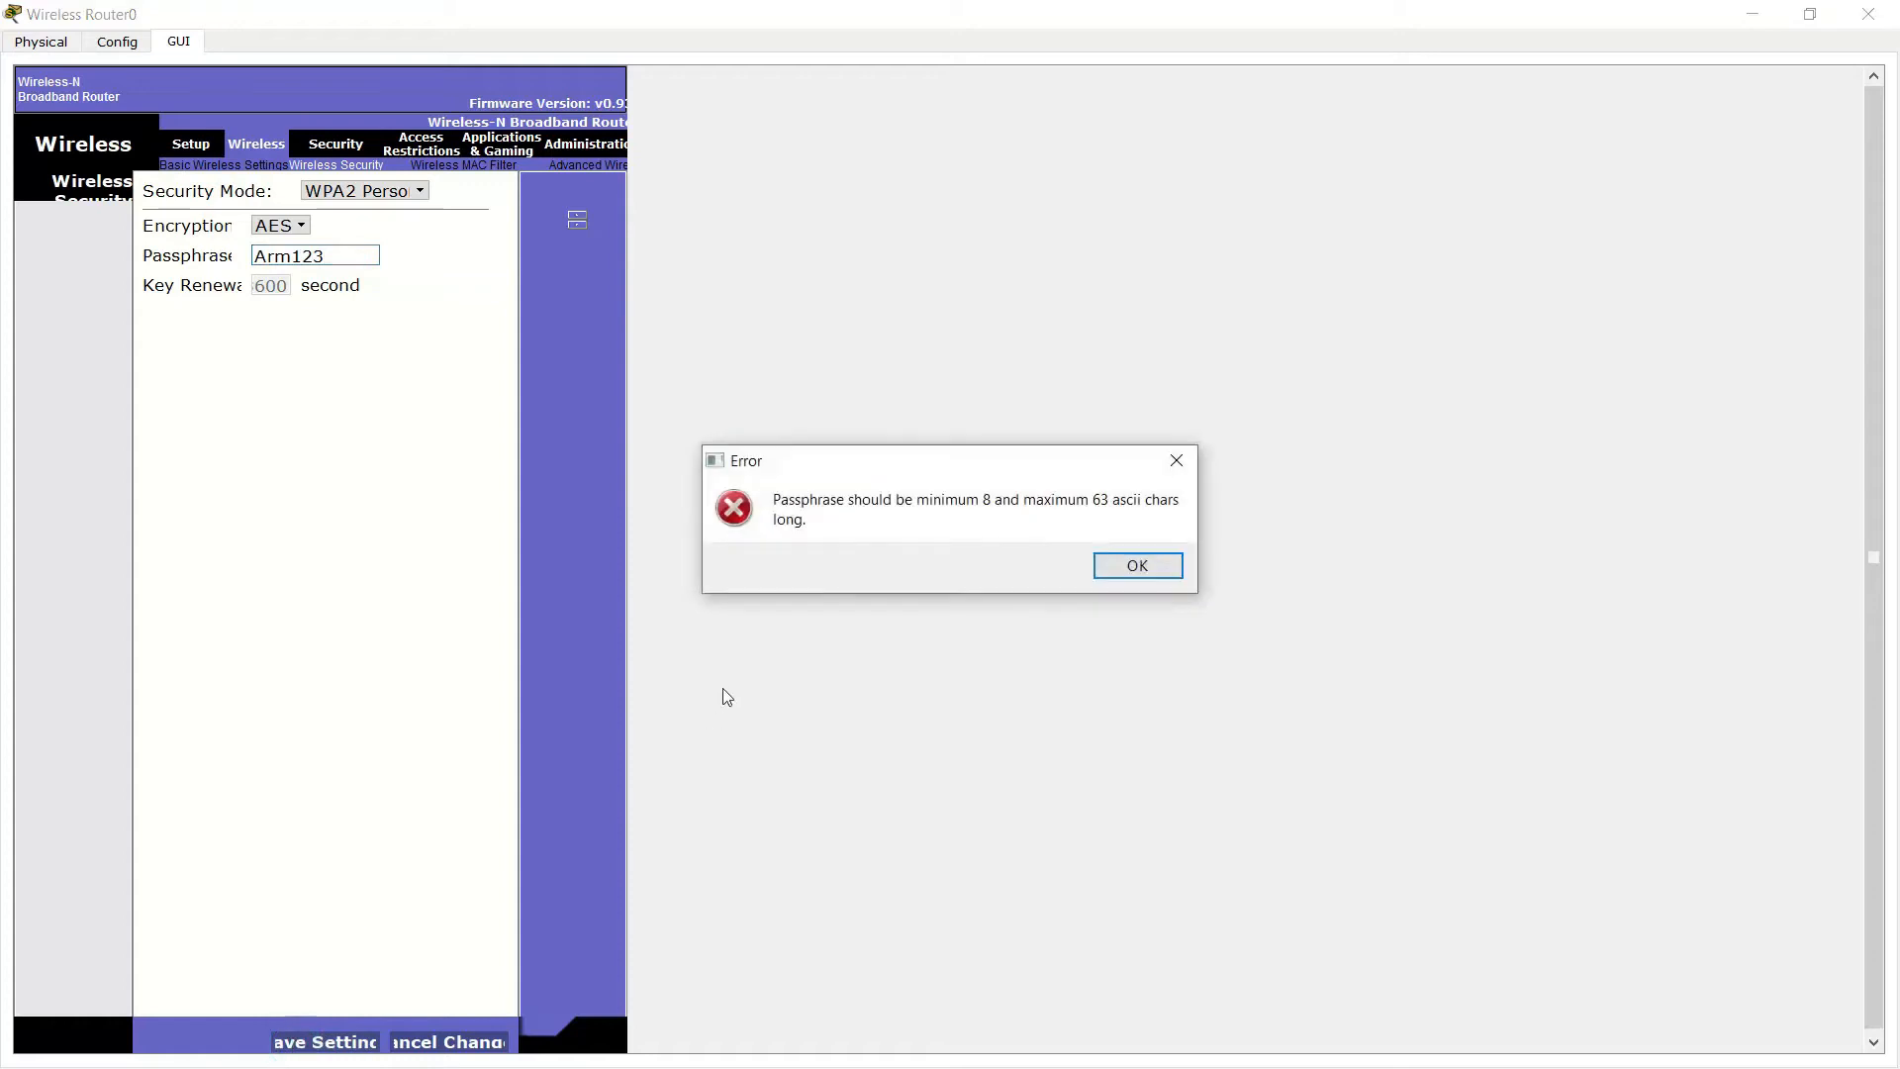
pyautogui.click(1183, 458)
# Enter a passphrase of at least eight characters and save the WPA2 Personal settings
pyautogui.click(285, 253)
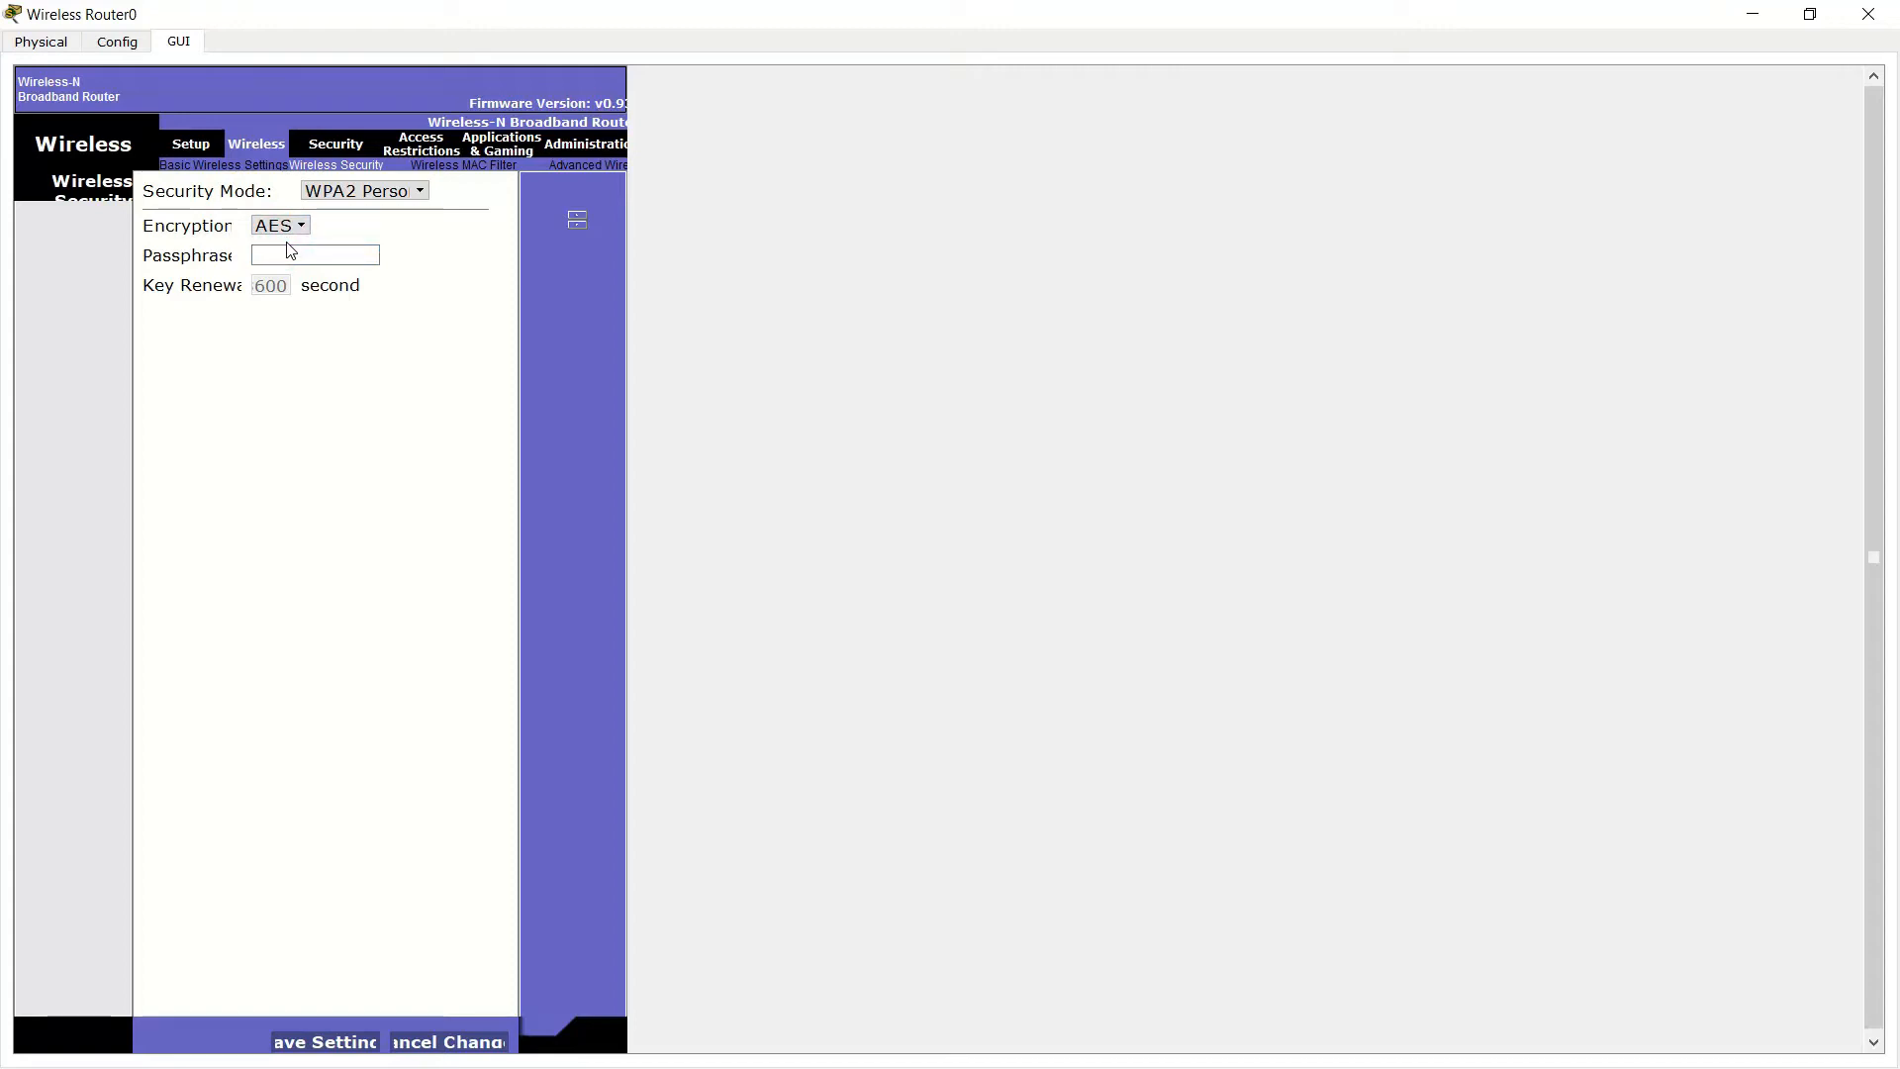
pyautogui.click(299, 254)
pyautogui.write('Arm12345')
pyautogui.click(357, 1053)
pyautogui.click(459, 173)
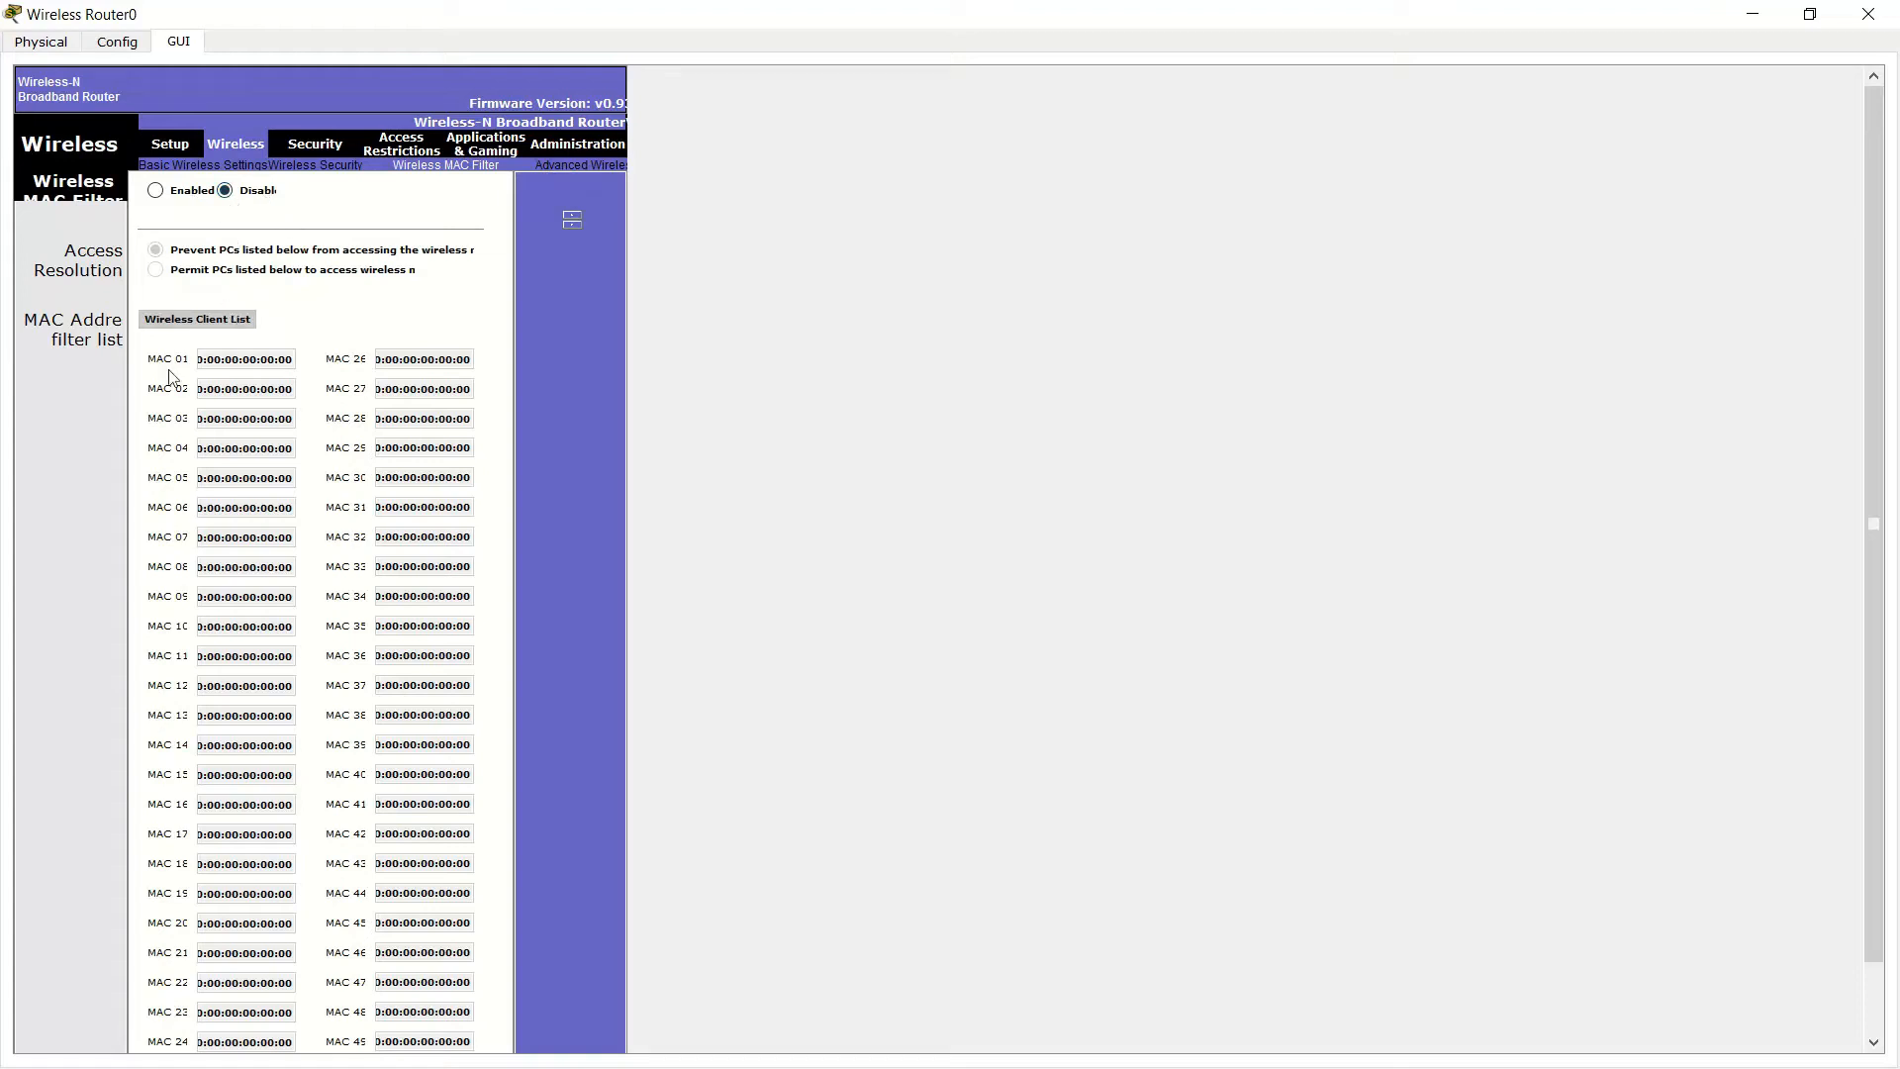
# Review the Advanced Wireless Settings page, then go to the Security firewall page
pyautogui.click(574, 168)
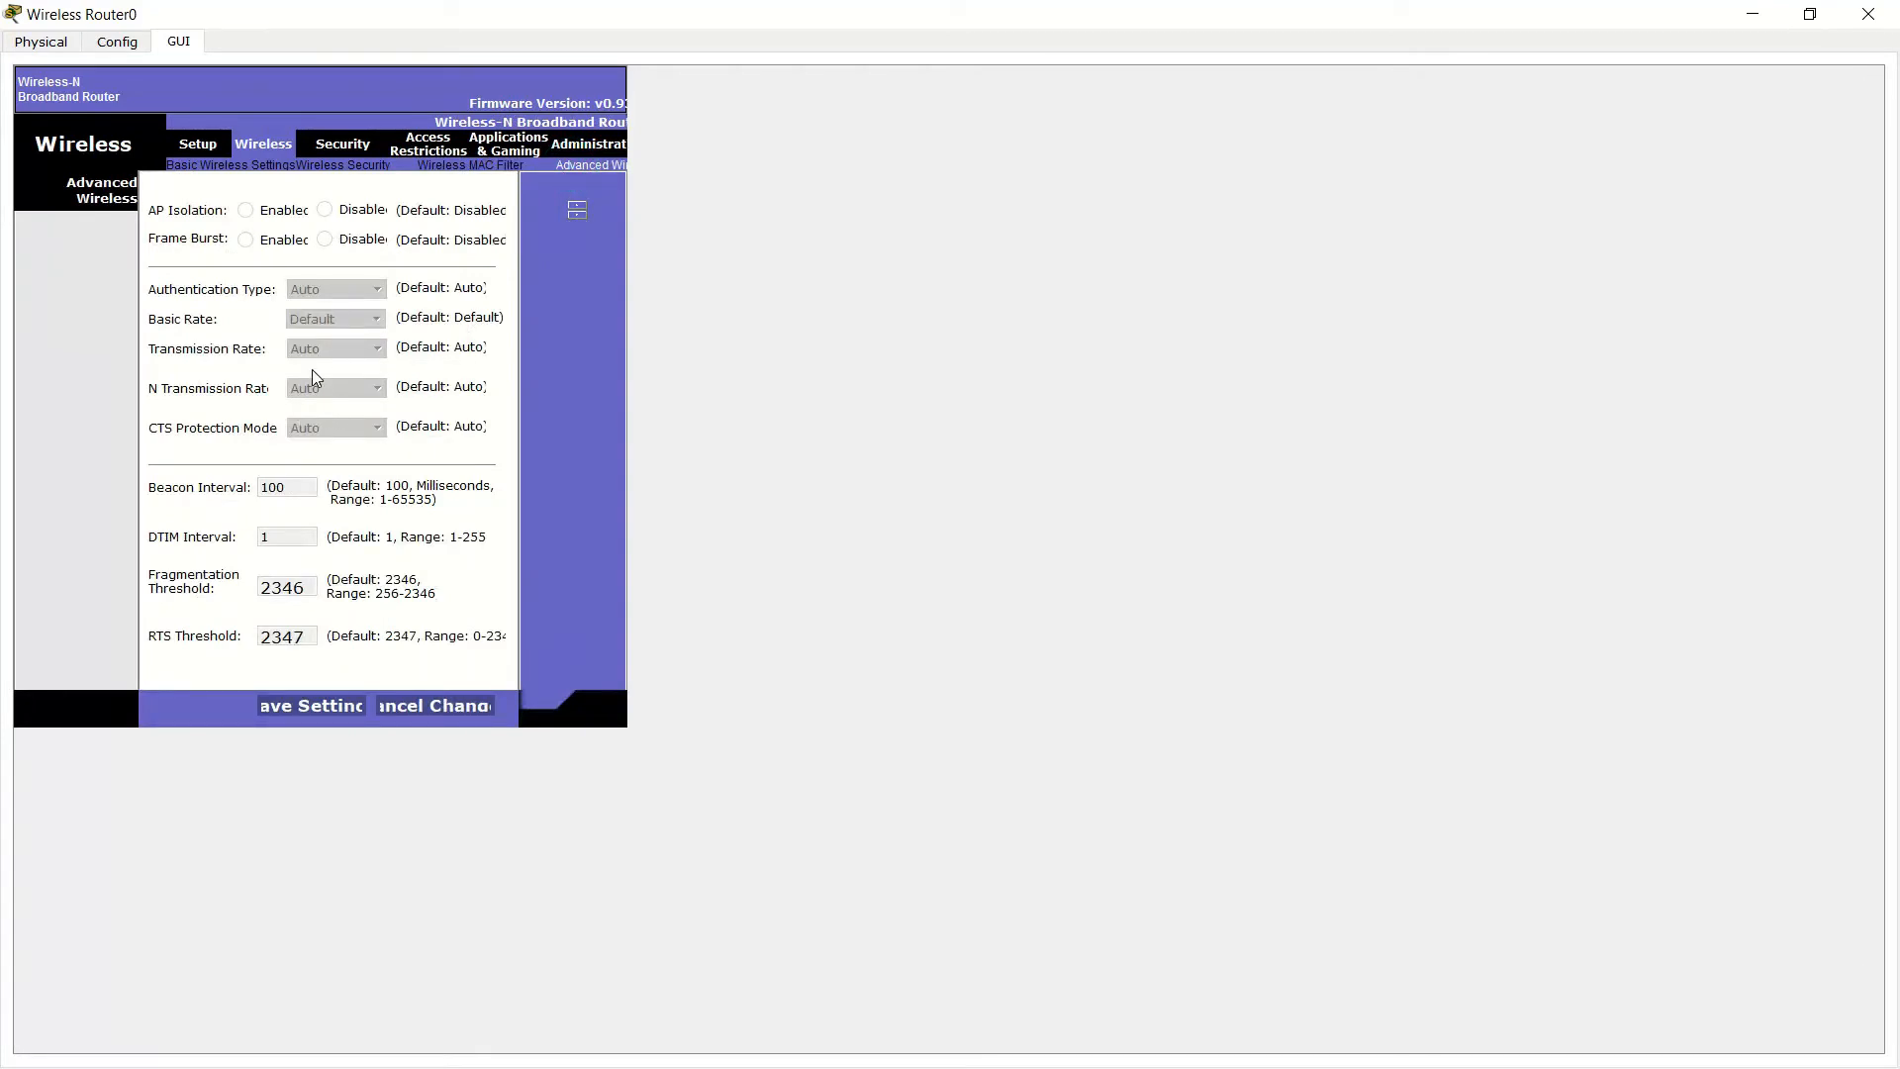
pyautogui.click(337, 148)
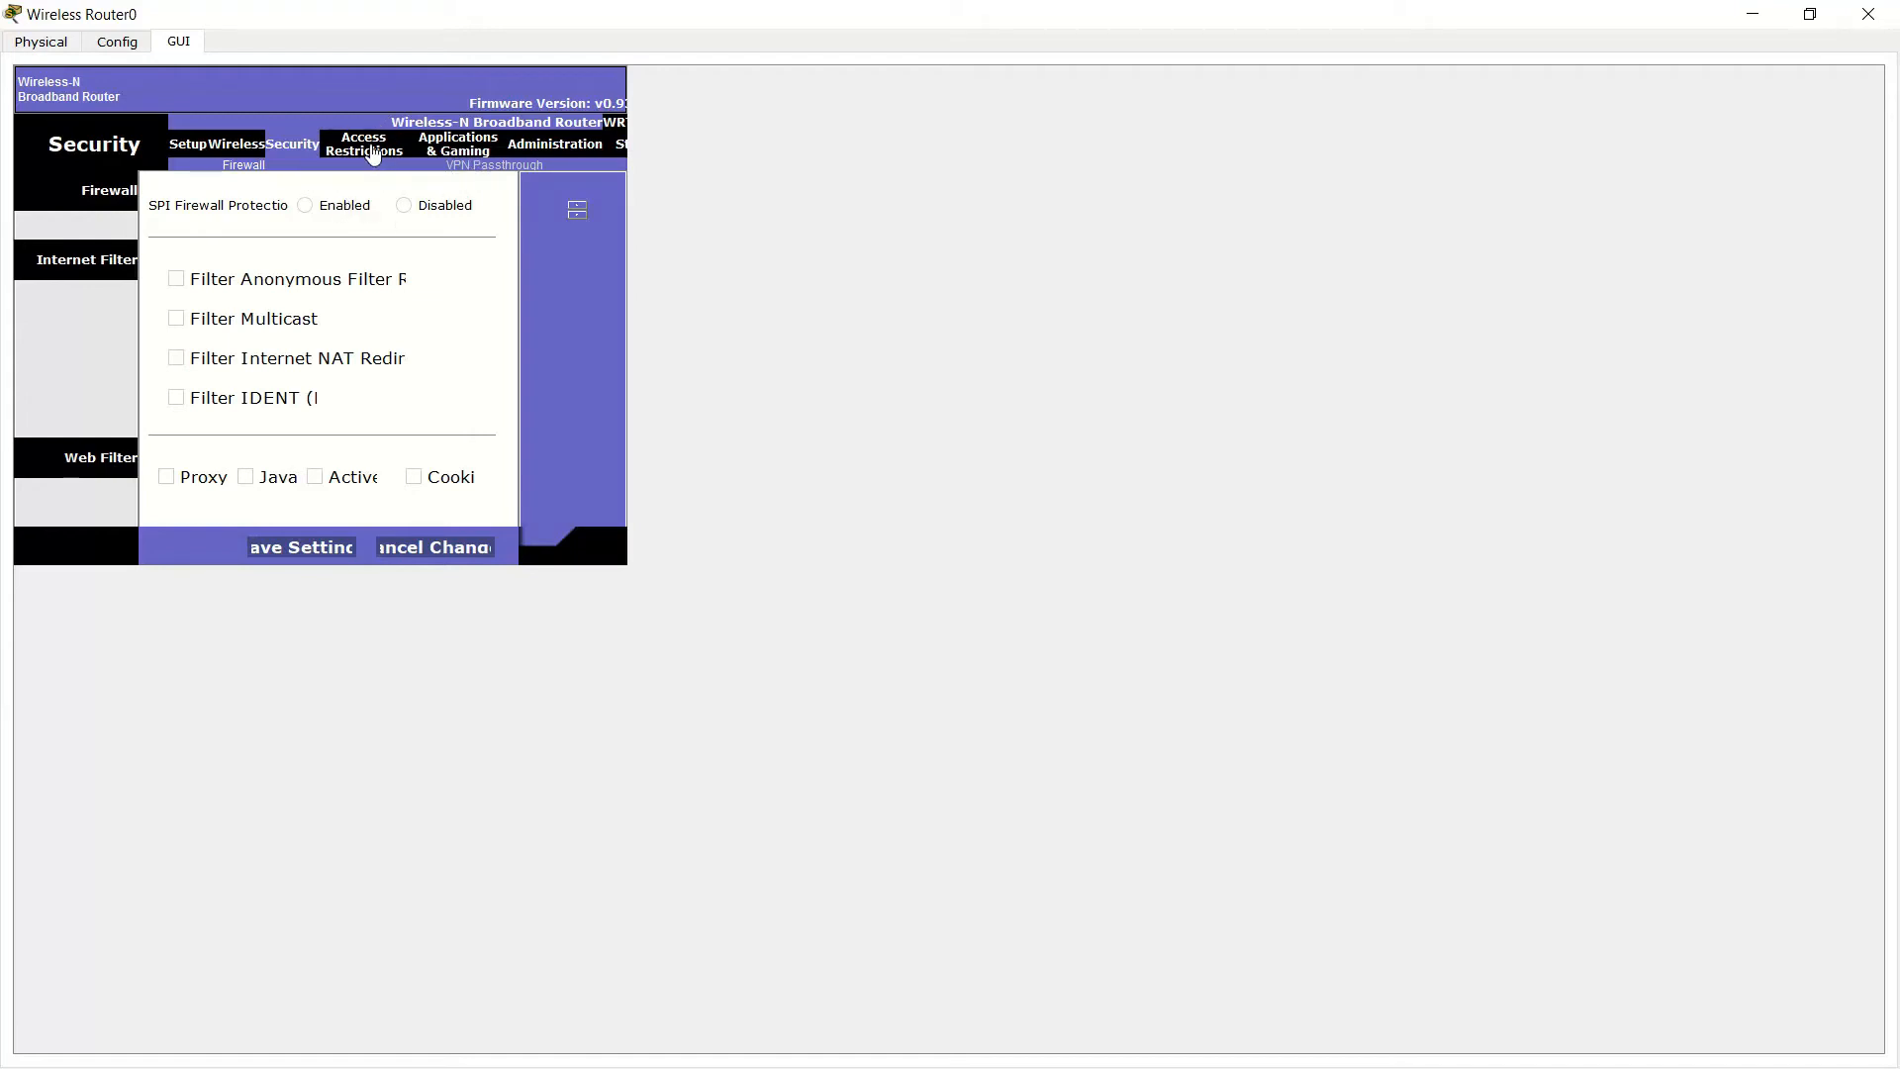
# Browse the Access Restrictions policy name, website keyword and port range fields, then go to Applications & Gaming
pyautogui.click(371, 151)
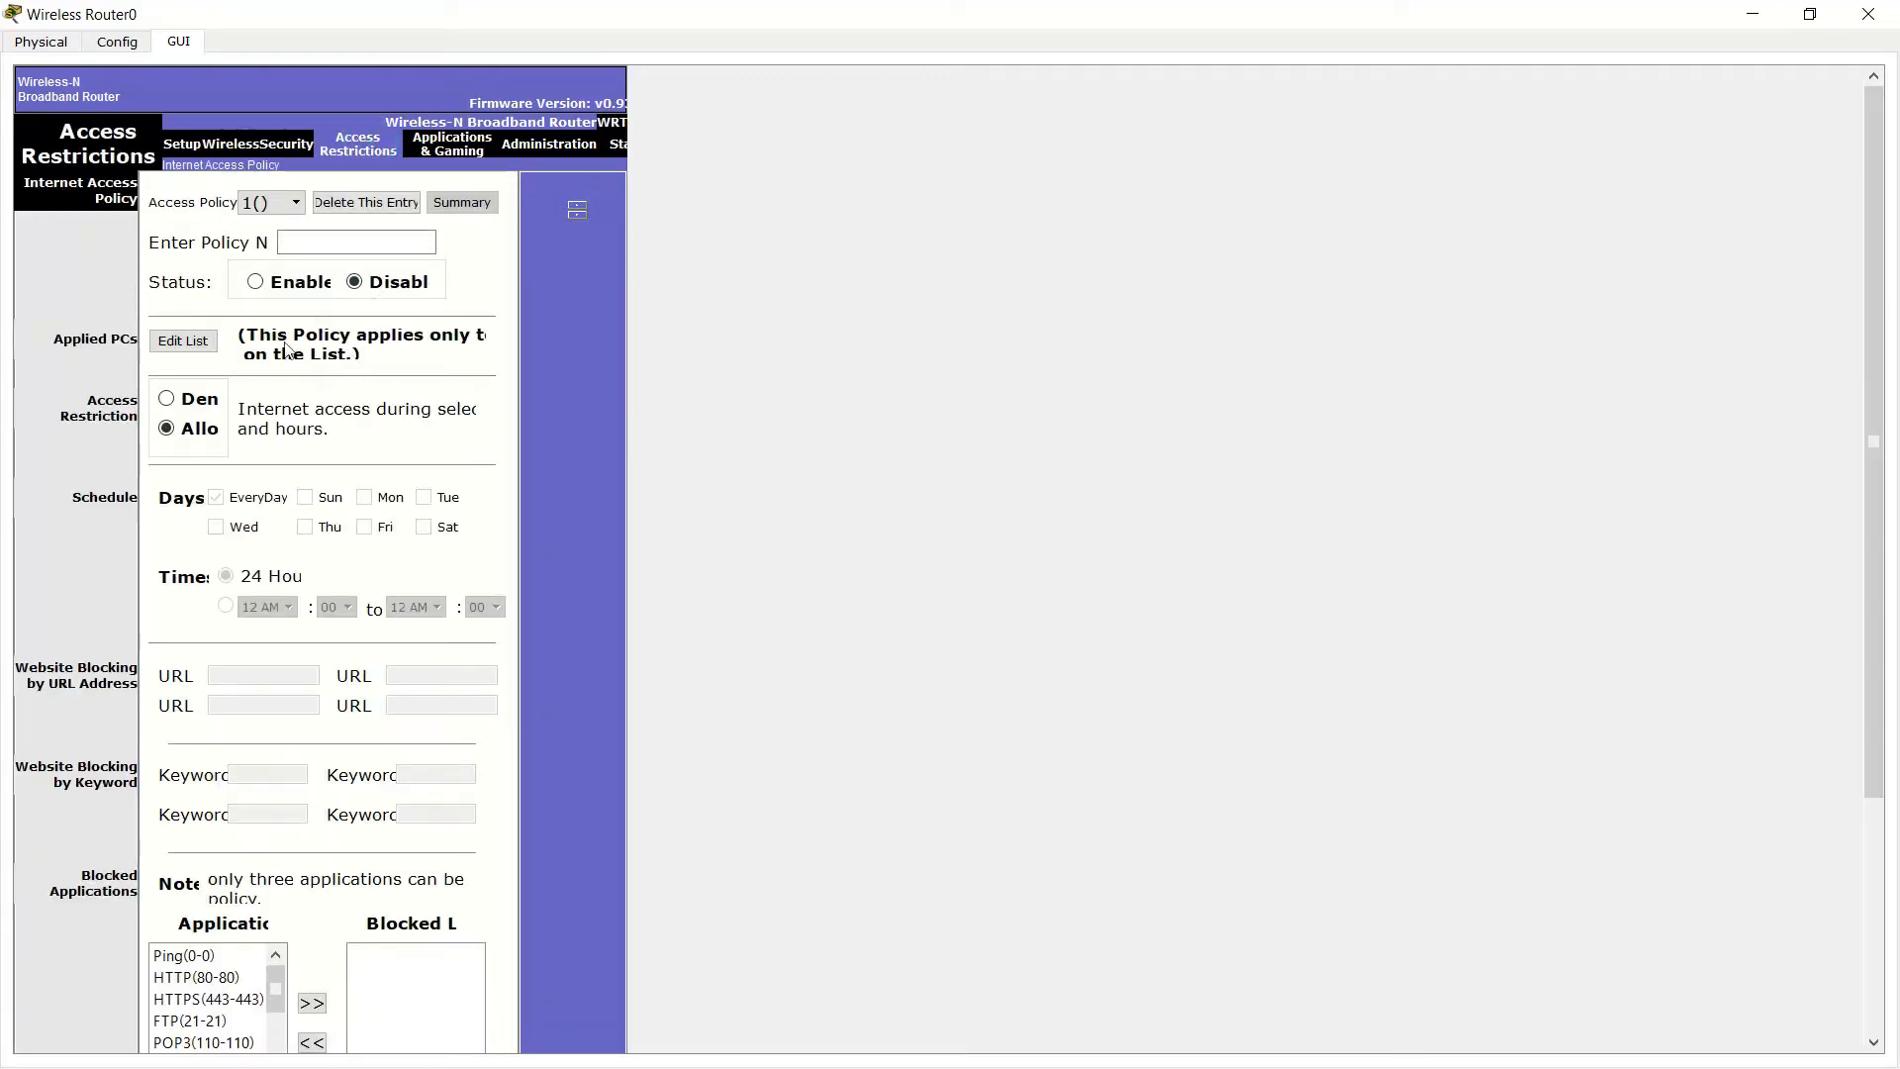
pyautogui.click(291, 238)
pyautogui.scroll(-1, 381, 421)
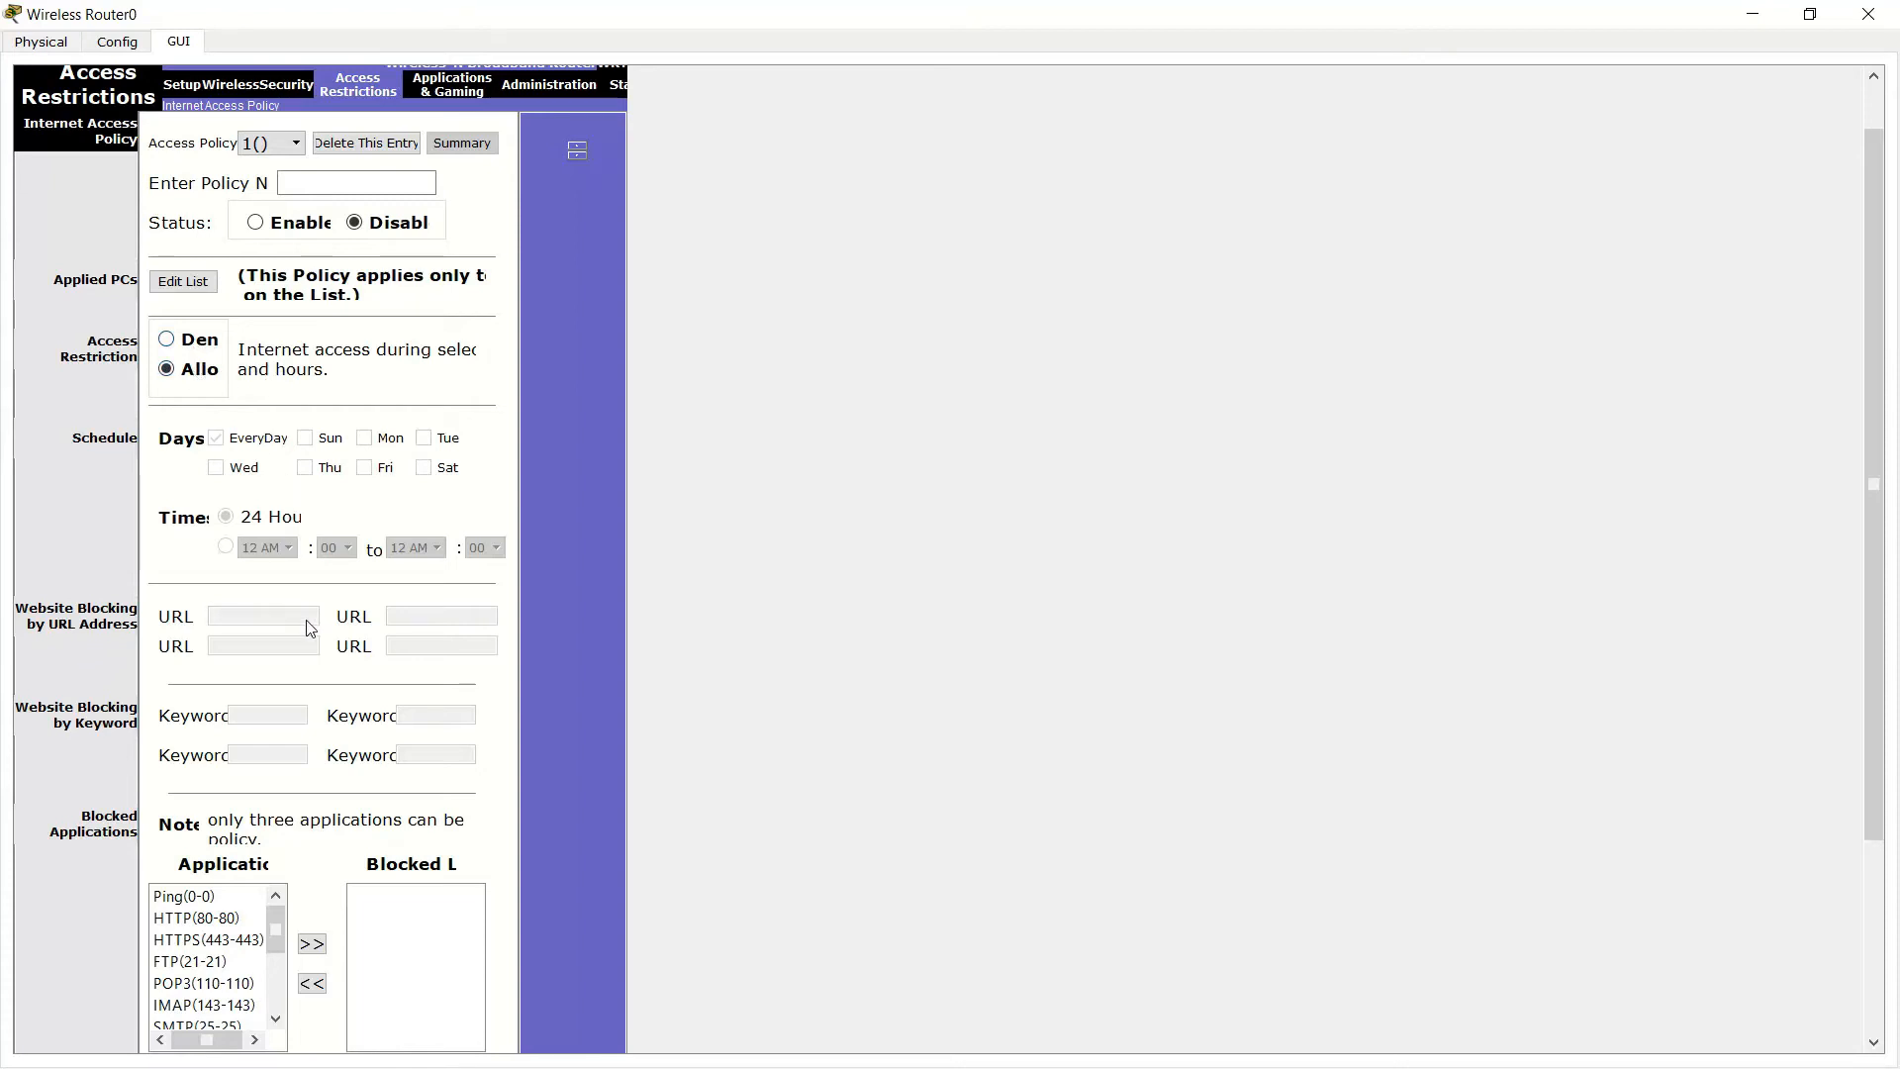
pyautogui.scroll(-2, 305, 633)
pyautogui.scroll(3, 322, 607)
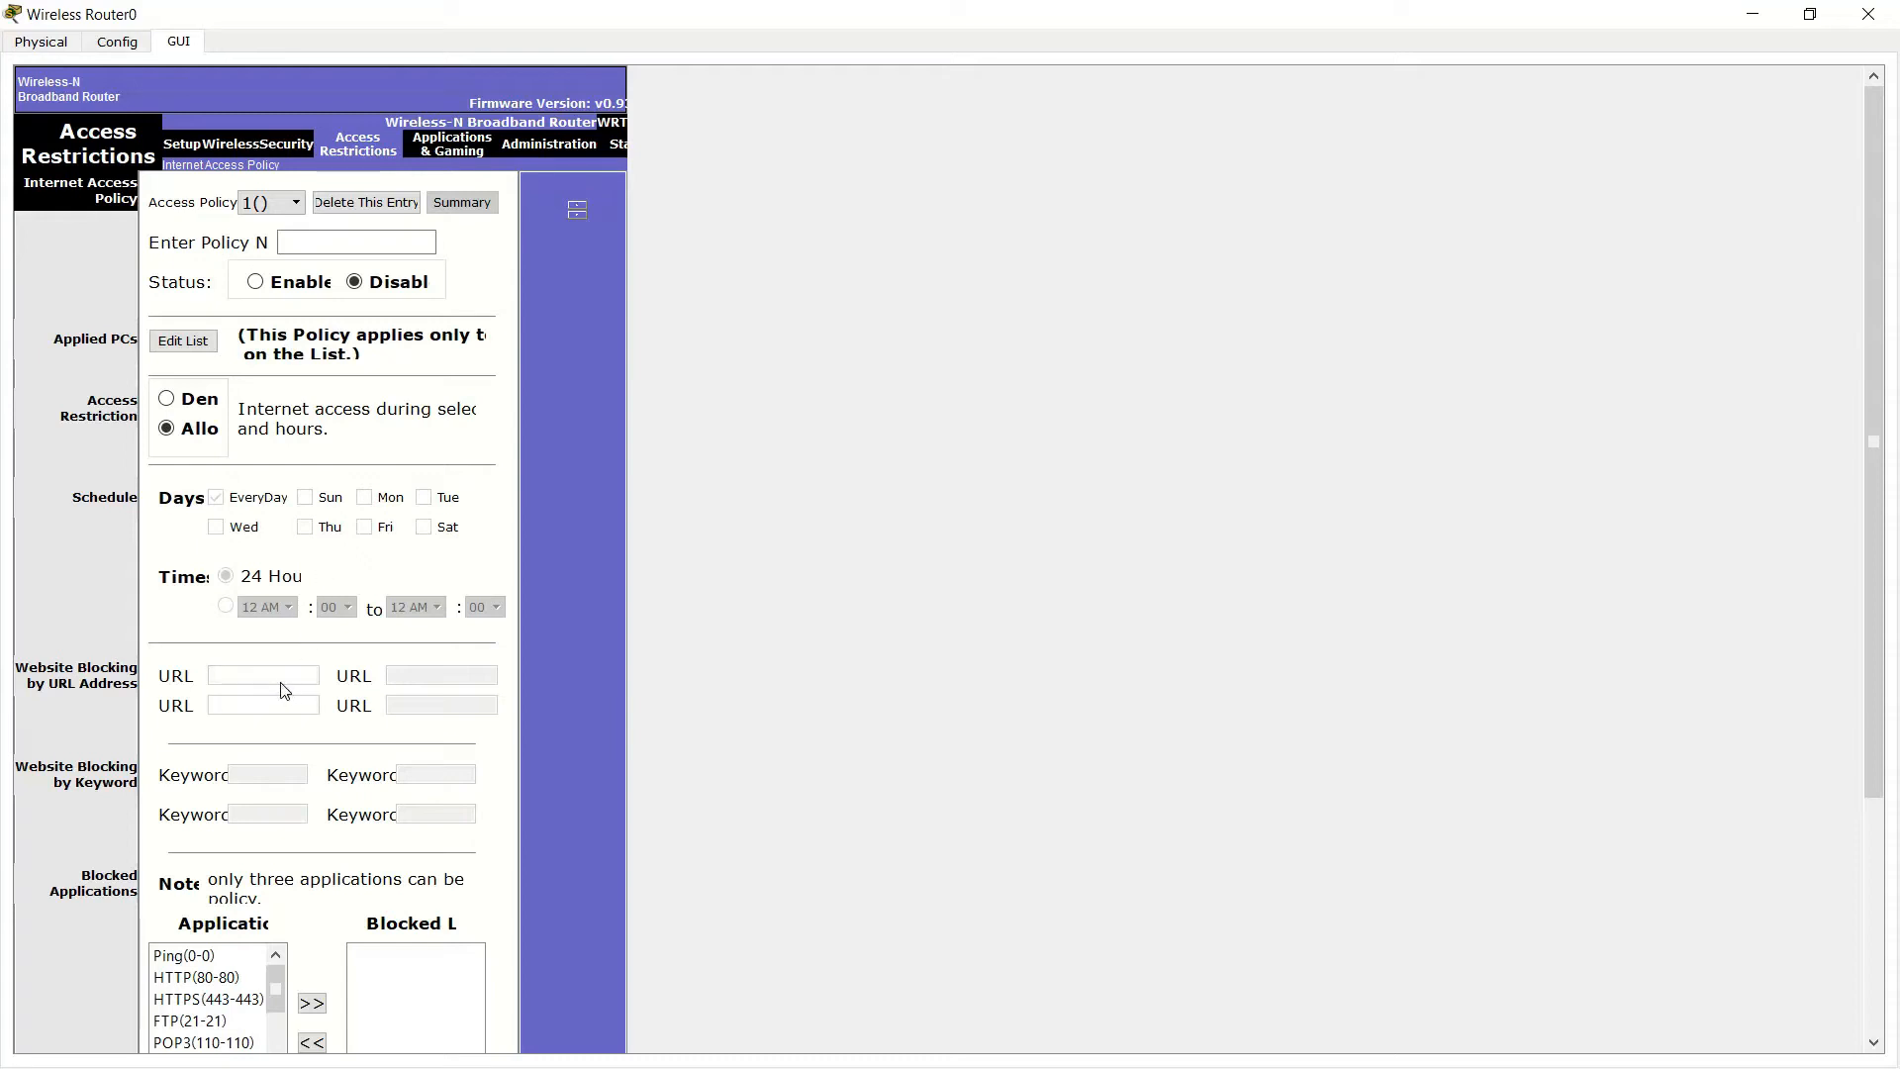
pyautogui.click(267, 775)
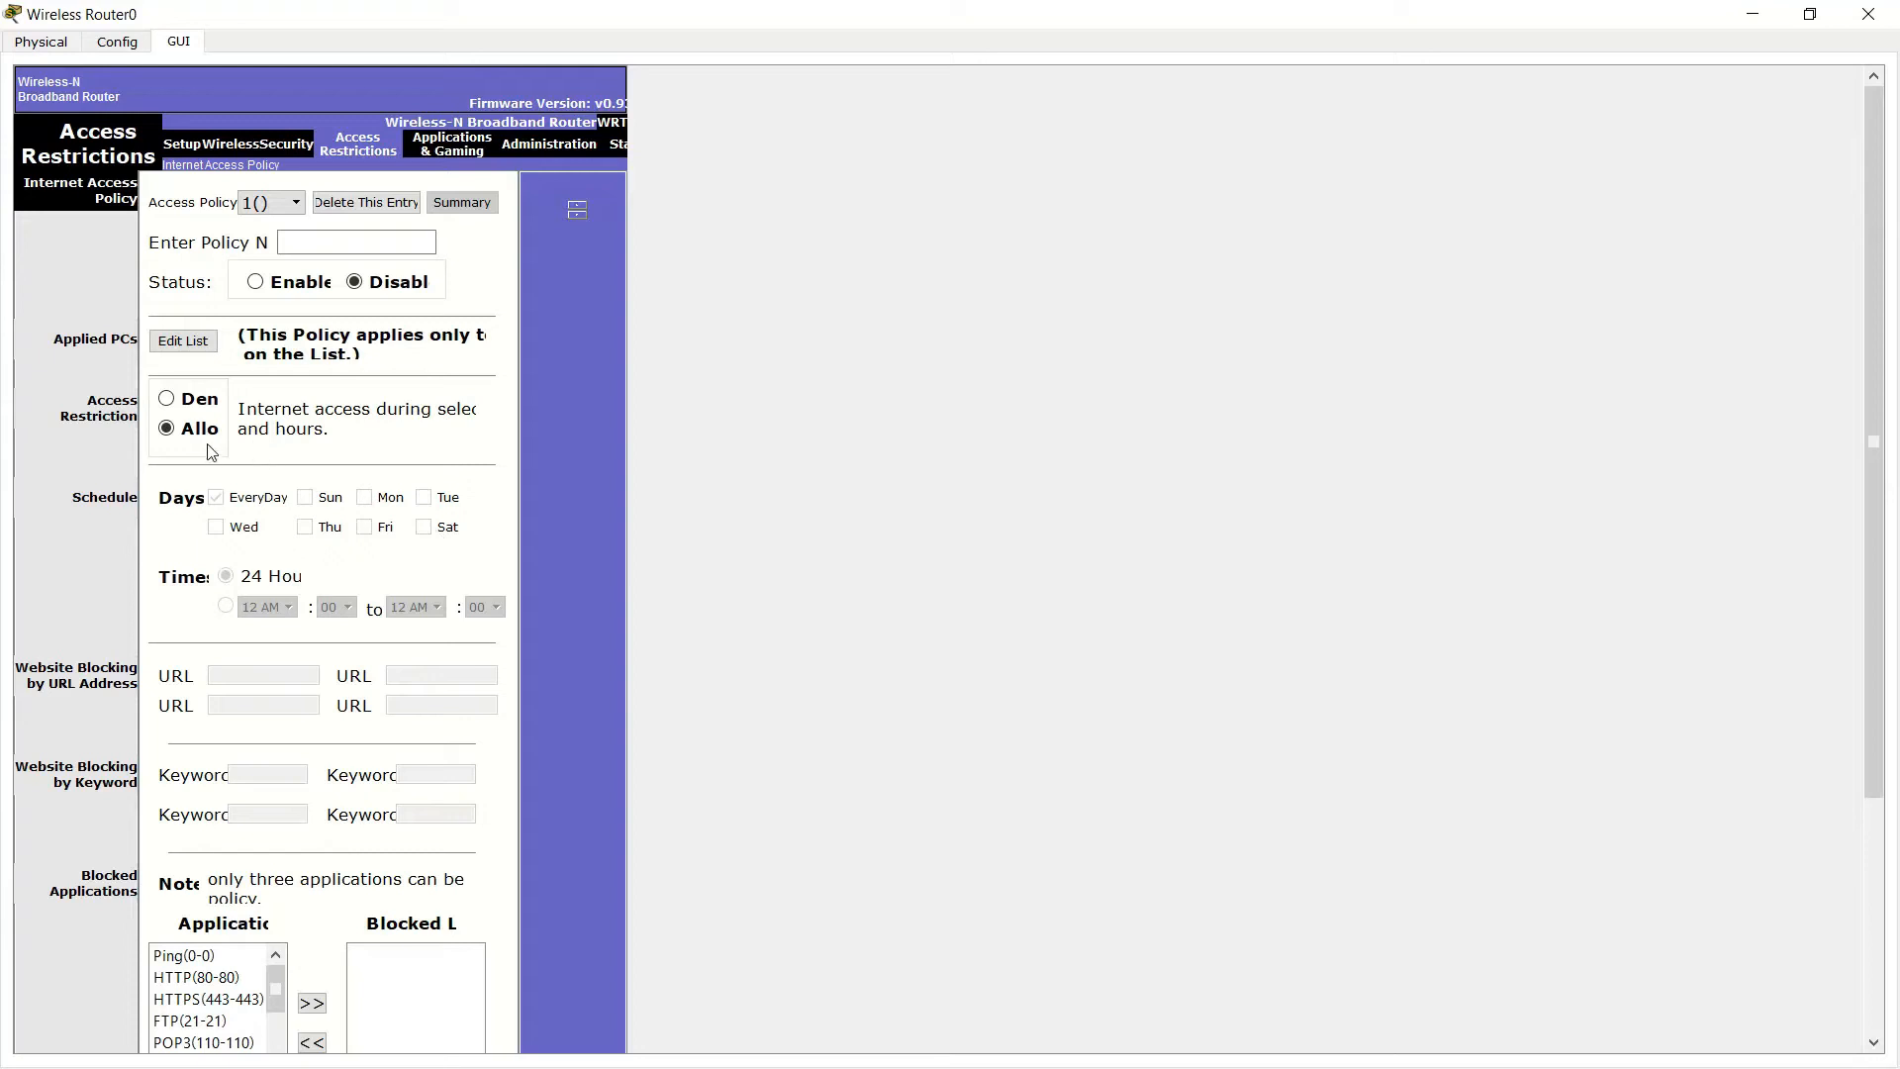
pyautogui.scroll(-4, 211, 416)
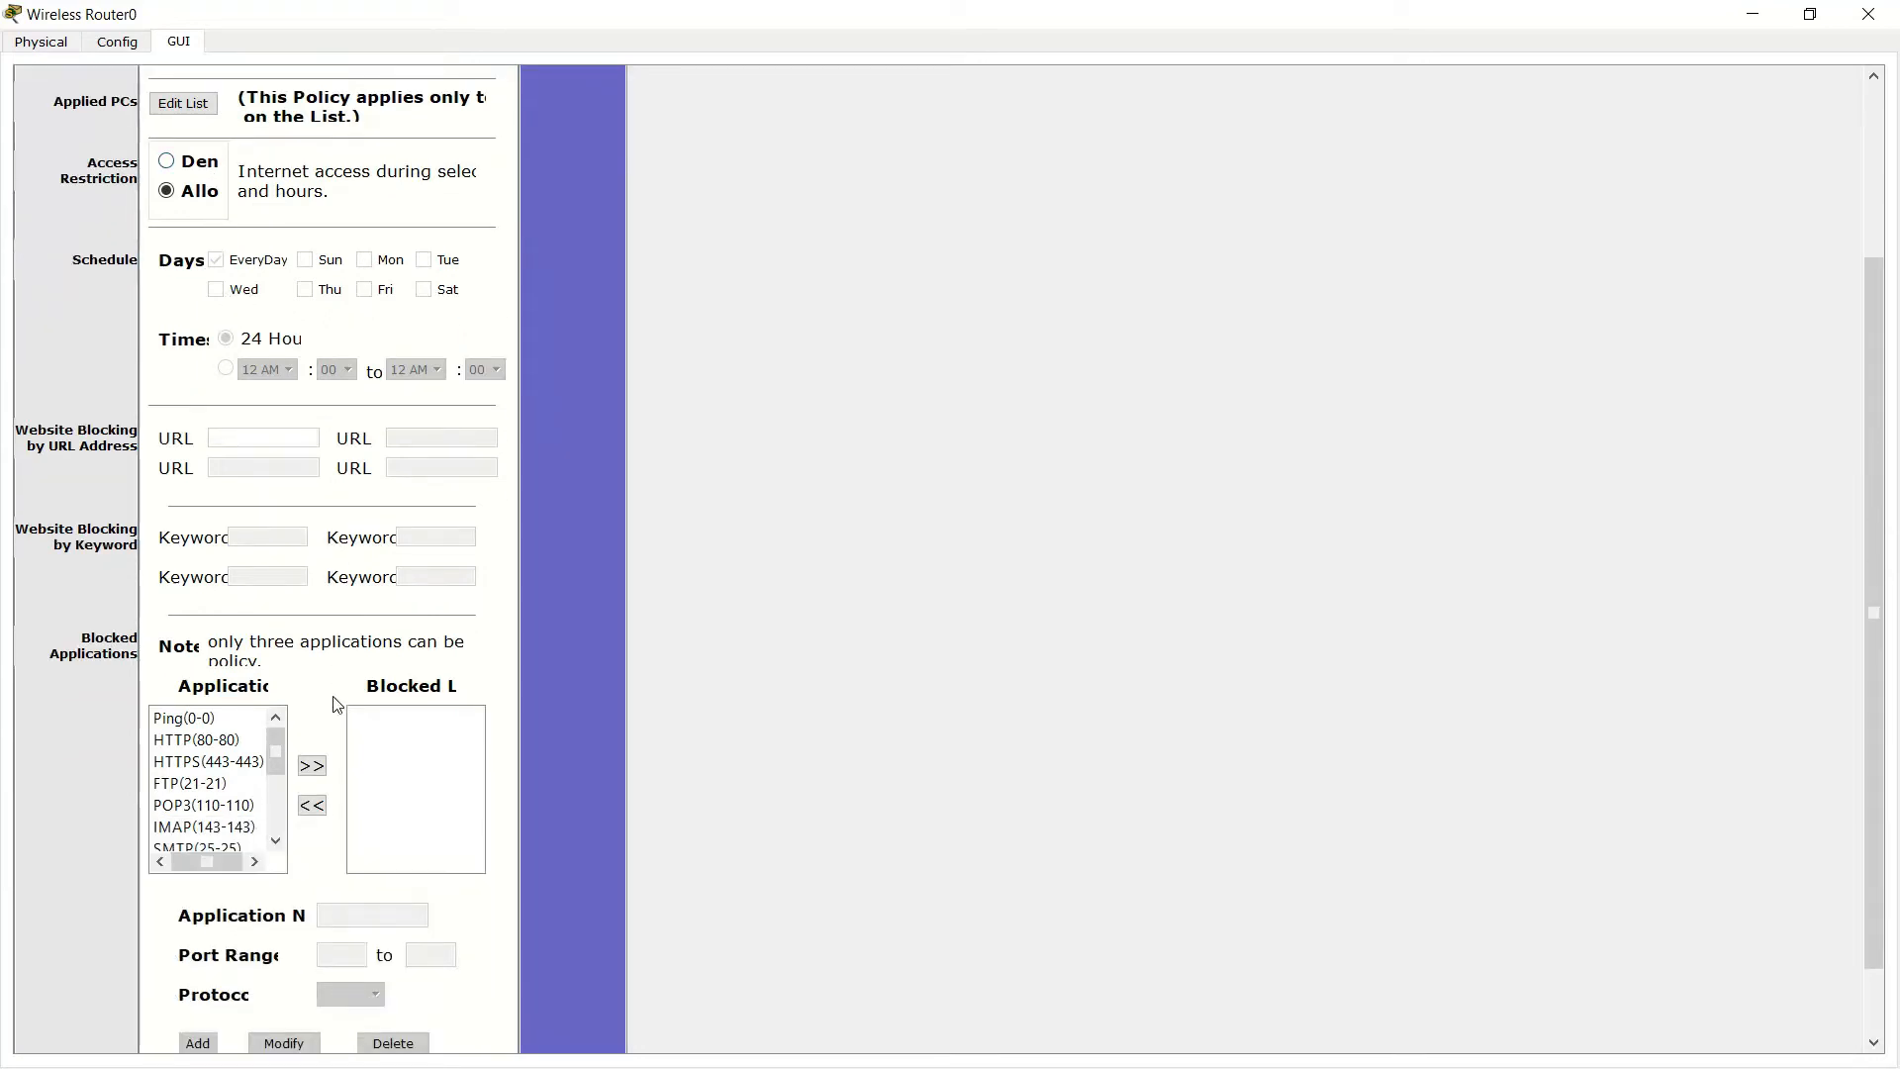
pyautogui.moveTo(277, 750)
pyautogui.mouseDown()
pyautogui.moveTo(277, 803)
pyautogui.moveTo(284, 737)
pyautogui.mouseUp()
pyautogui.scroll(-2, 445, 890)
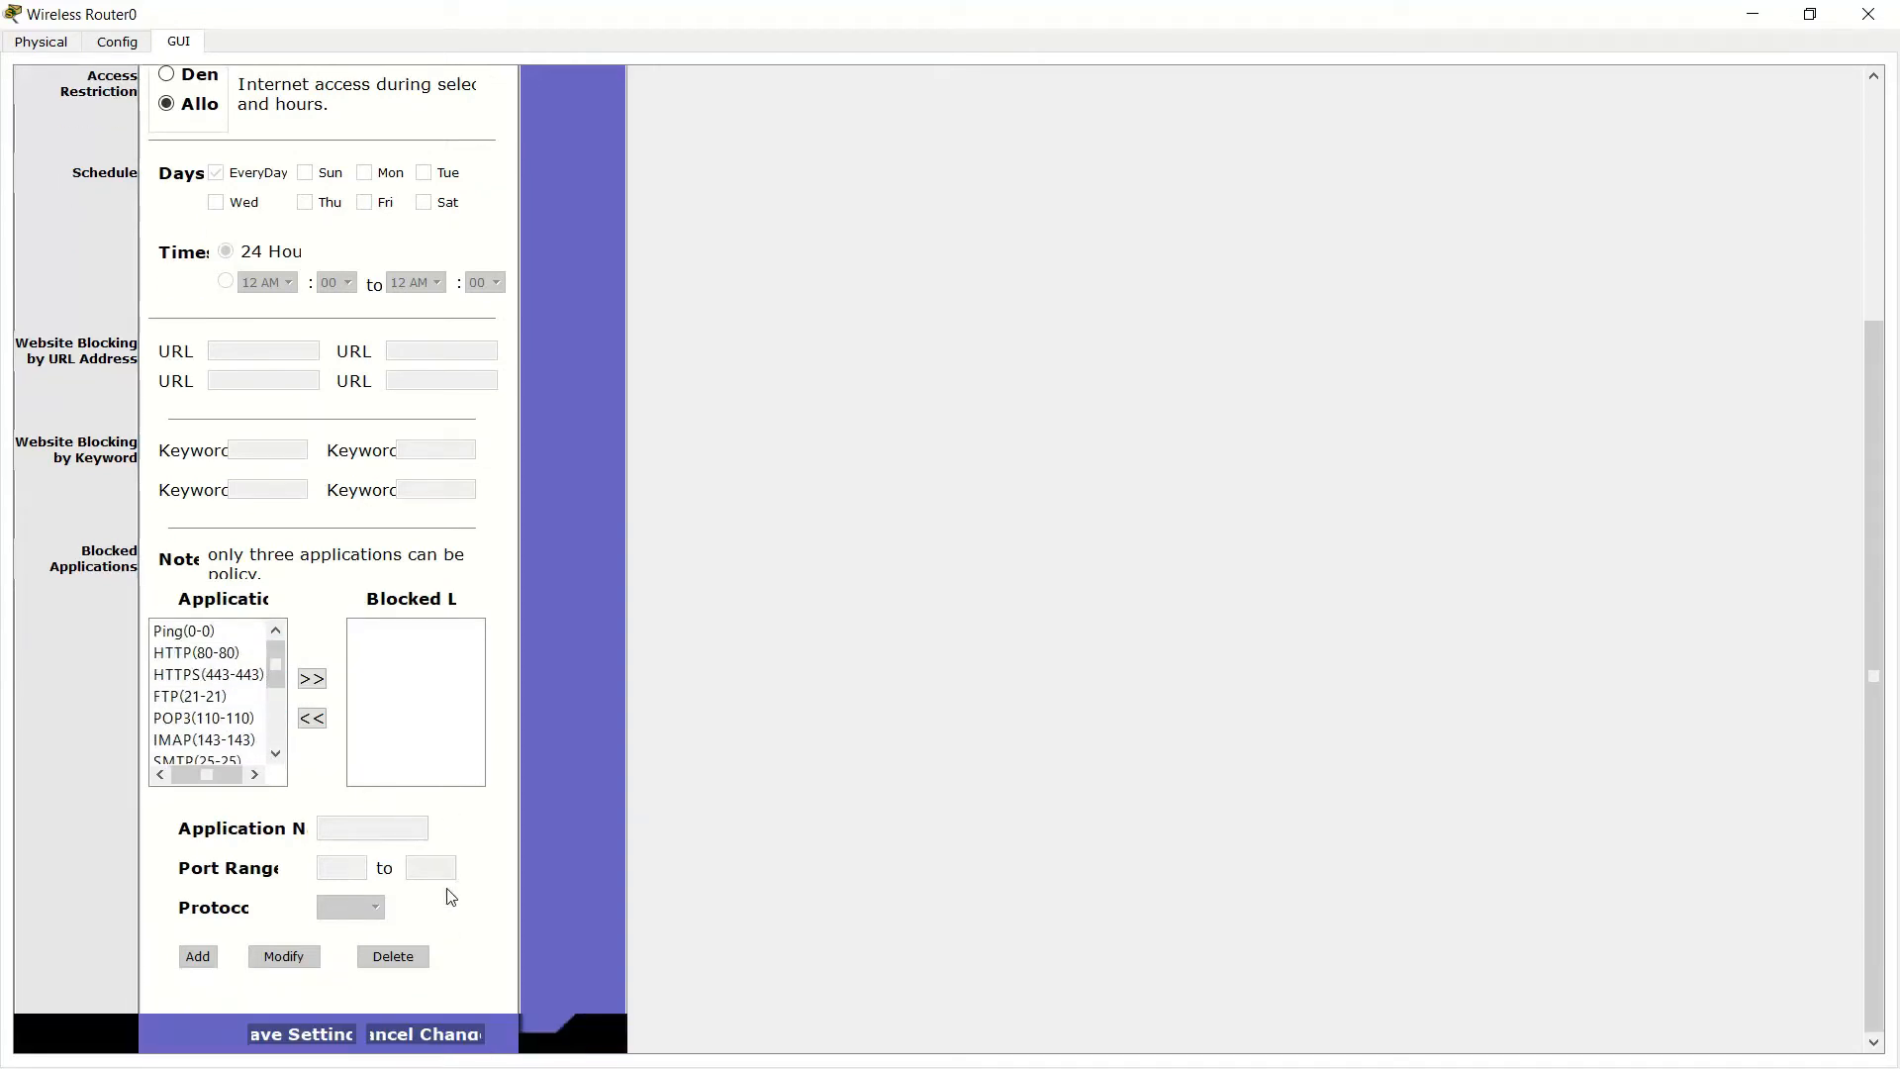
pyautogui.click(346, 870)
pyautogui.scroll(3, 411, 874)
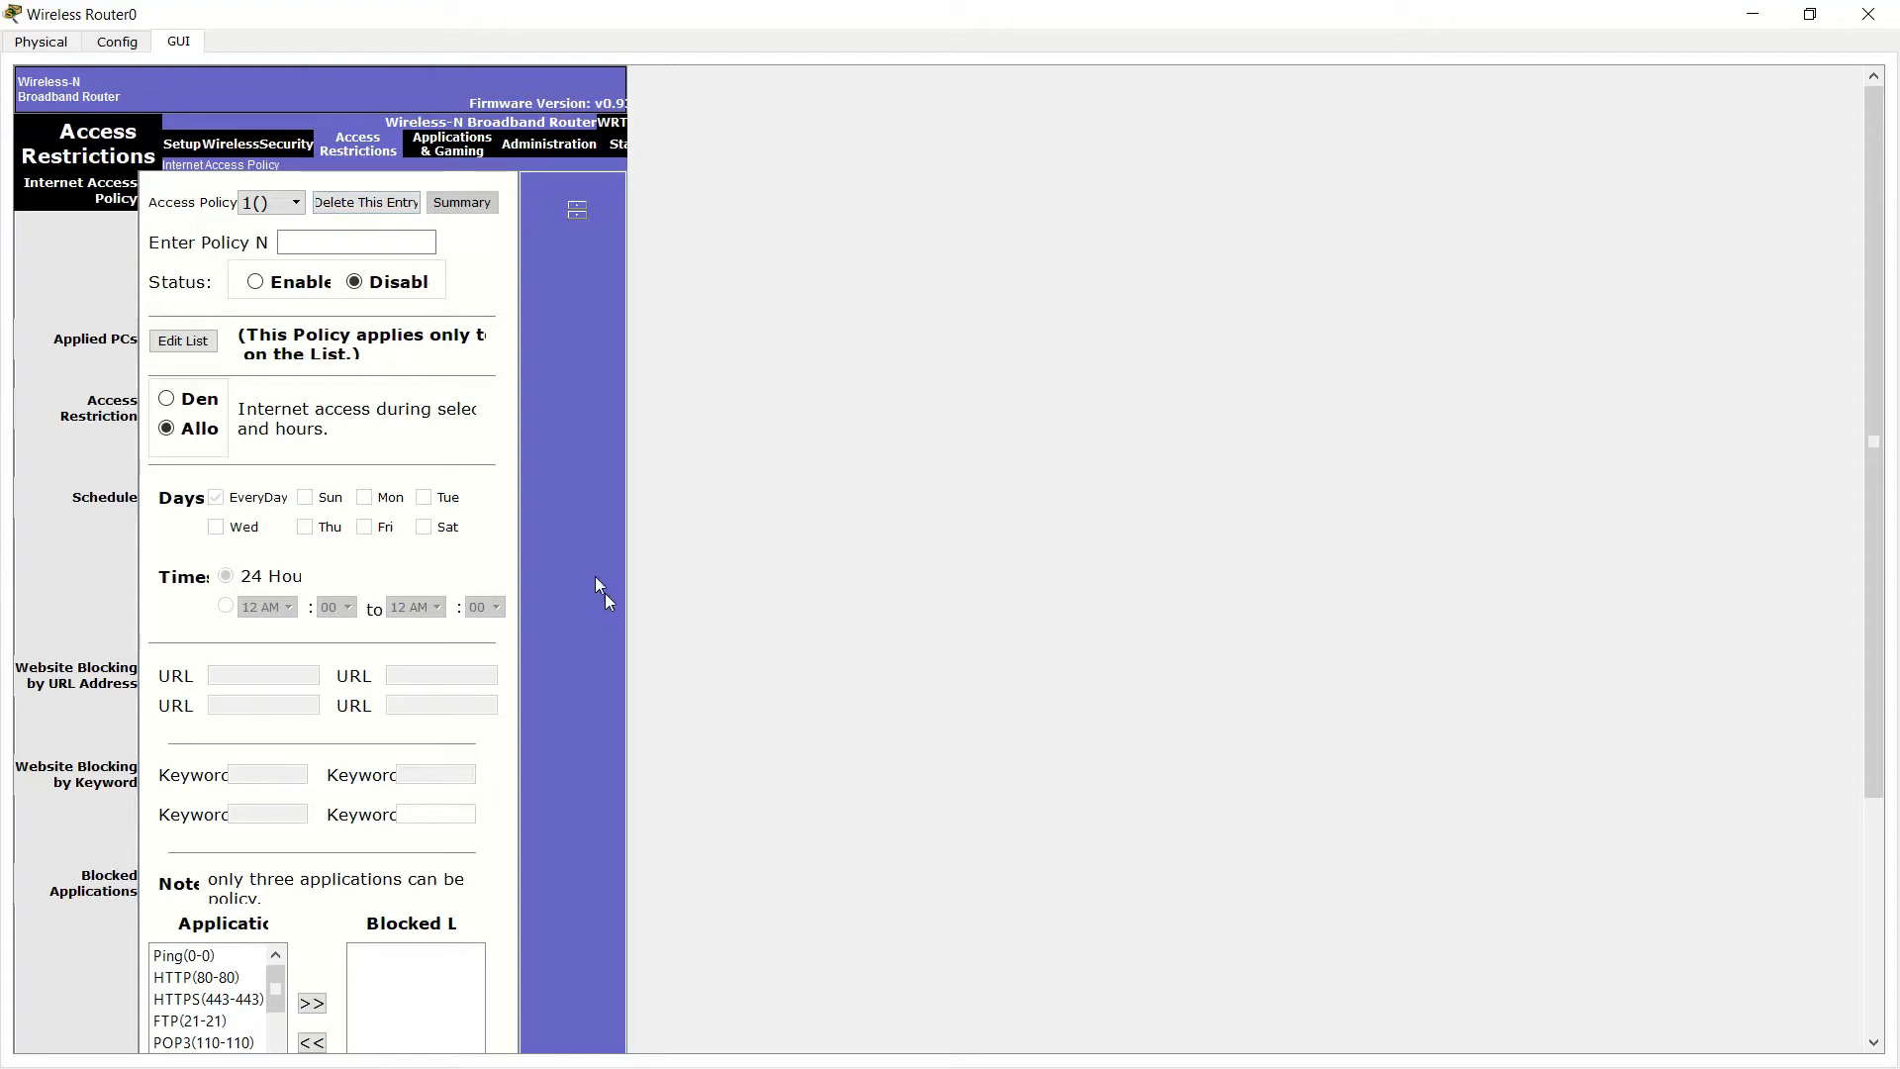
pyautogui.click(438, 148)
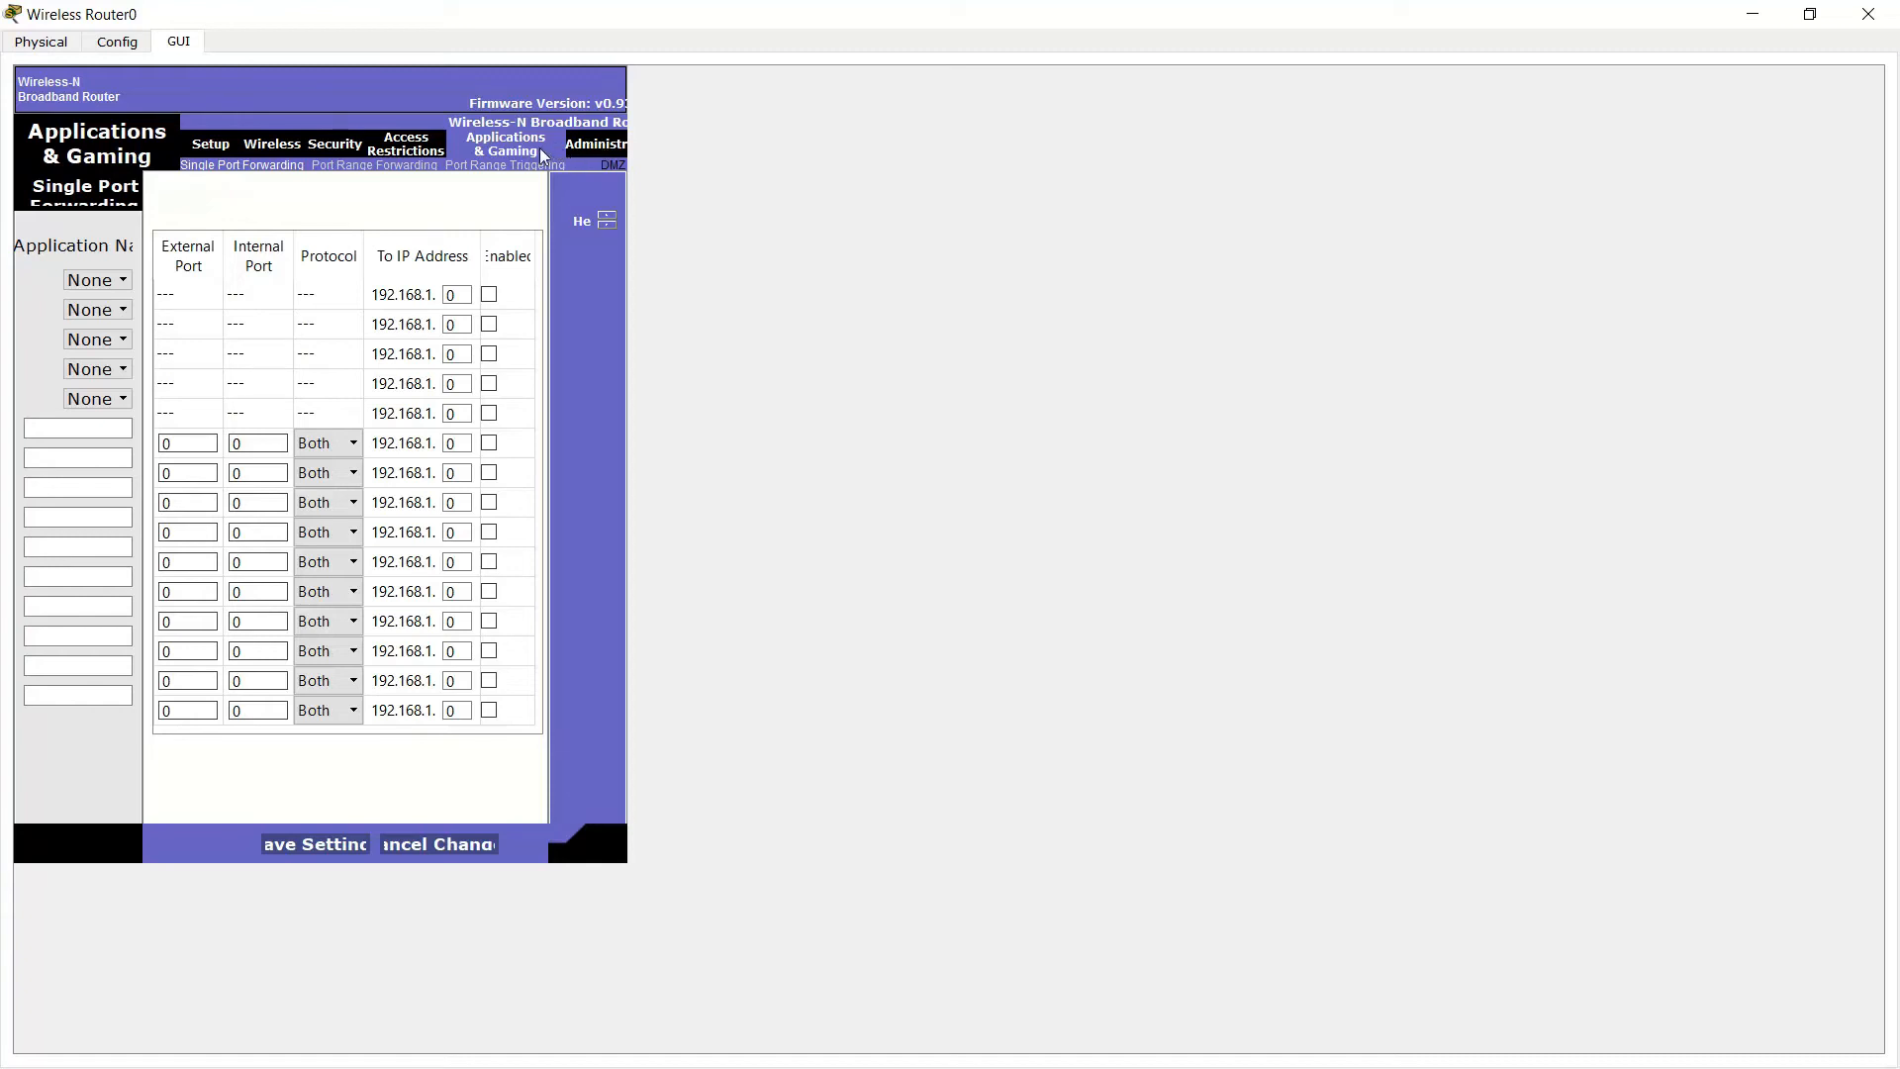
# Browse Administration's Management, Factory Defaults and Firmware Upgrade pages, then view Status confirming 200.1.1.1, gateway 200.1.1.2
pyautogui.click(593, 151)
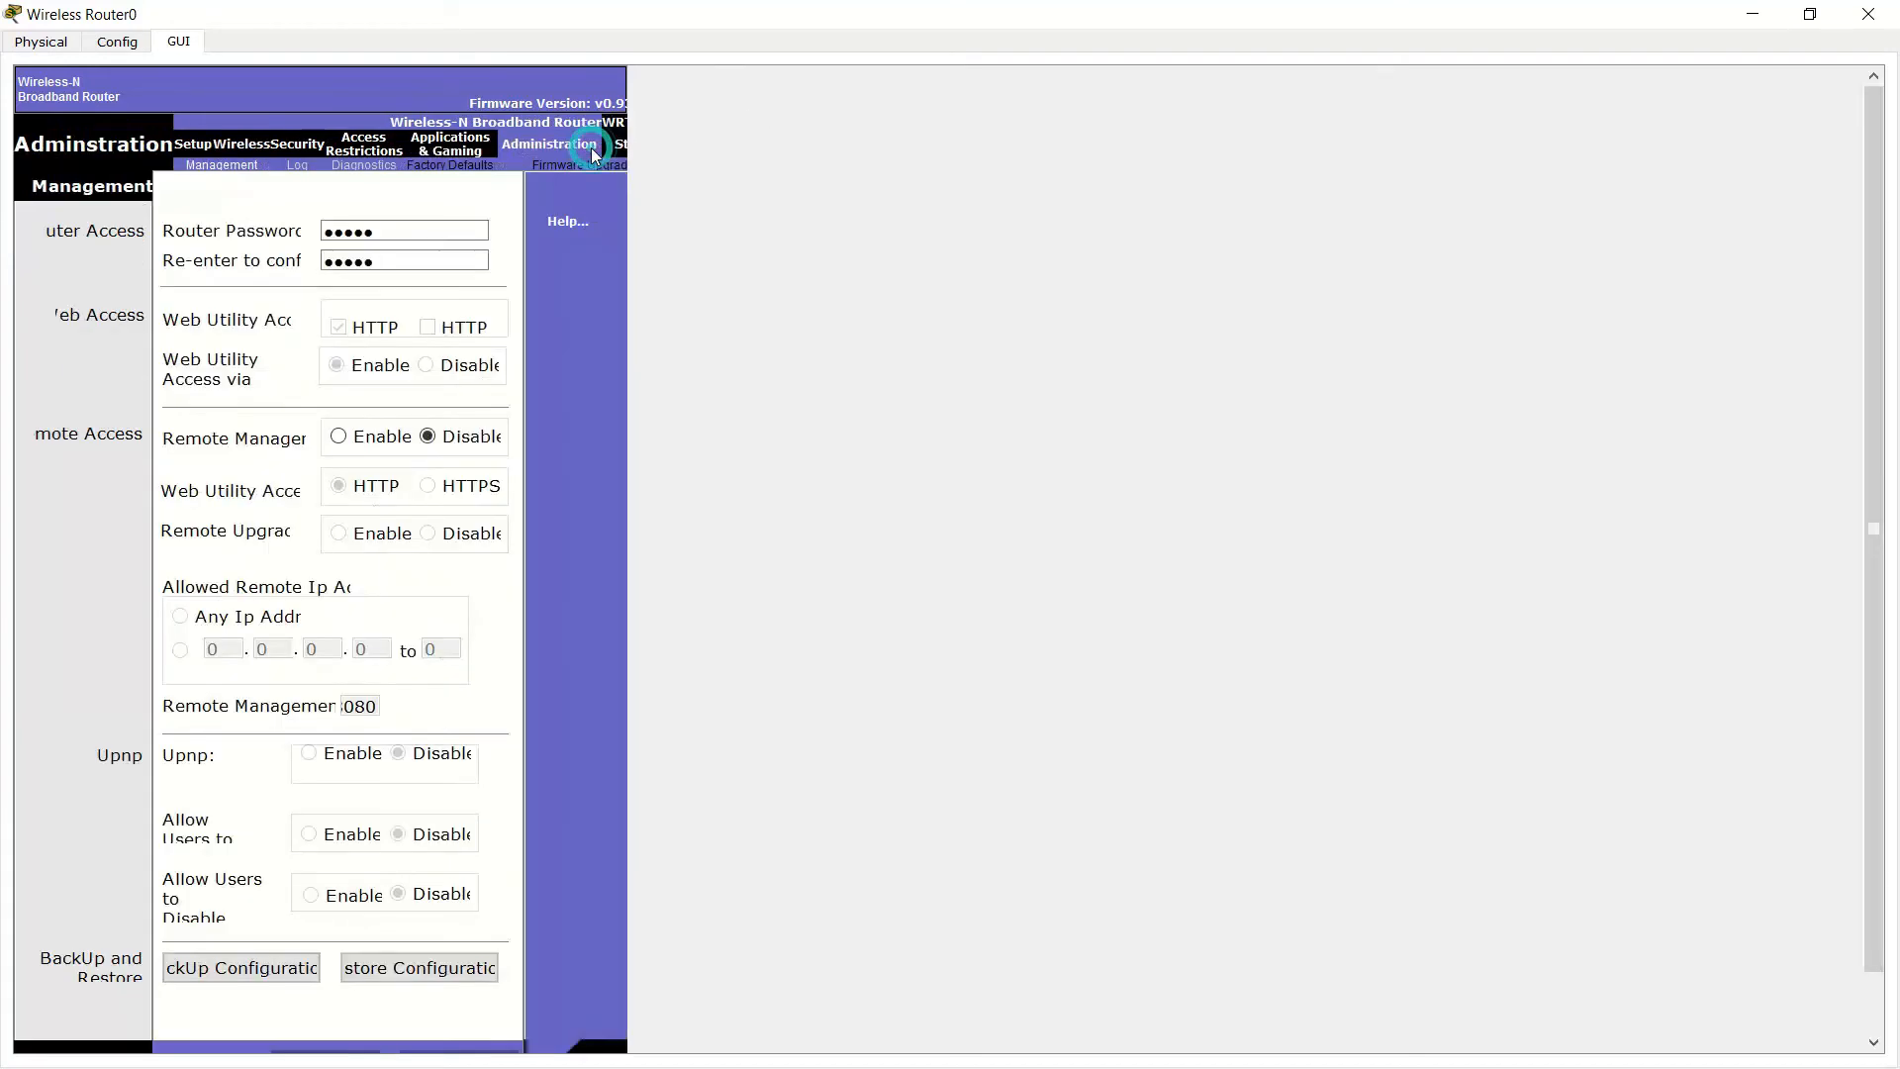
pyautogui.click(430, 221)
pyautogui.click(450, 166)
pyautogui.click(552, 166)
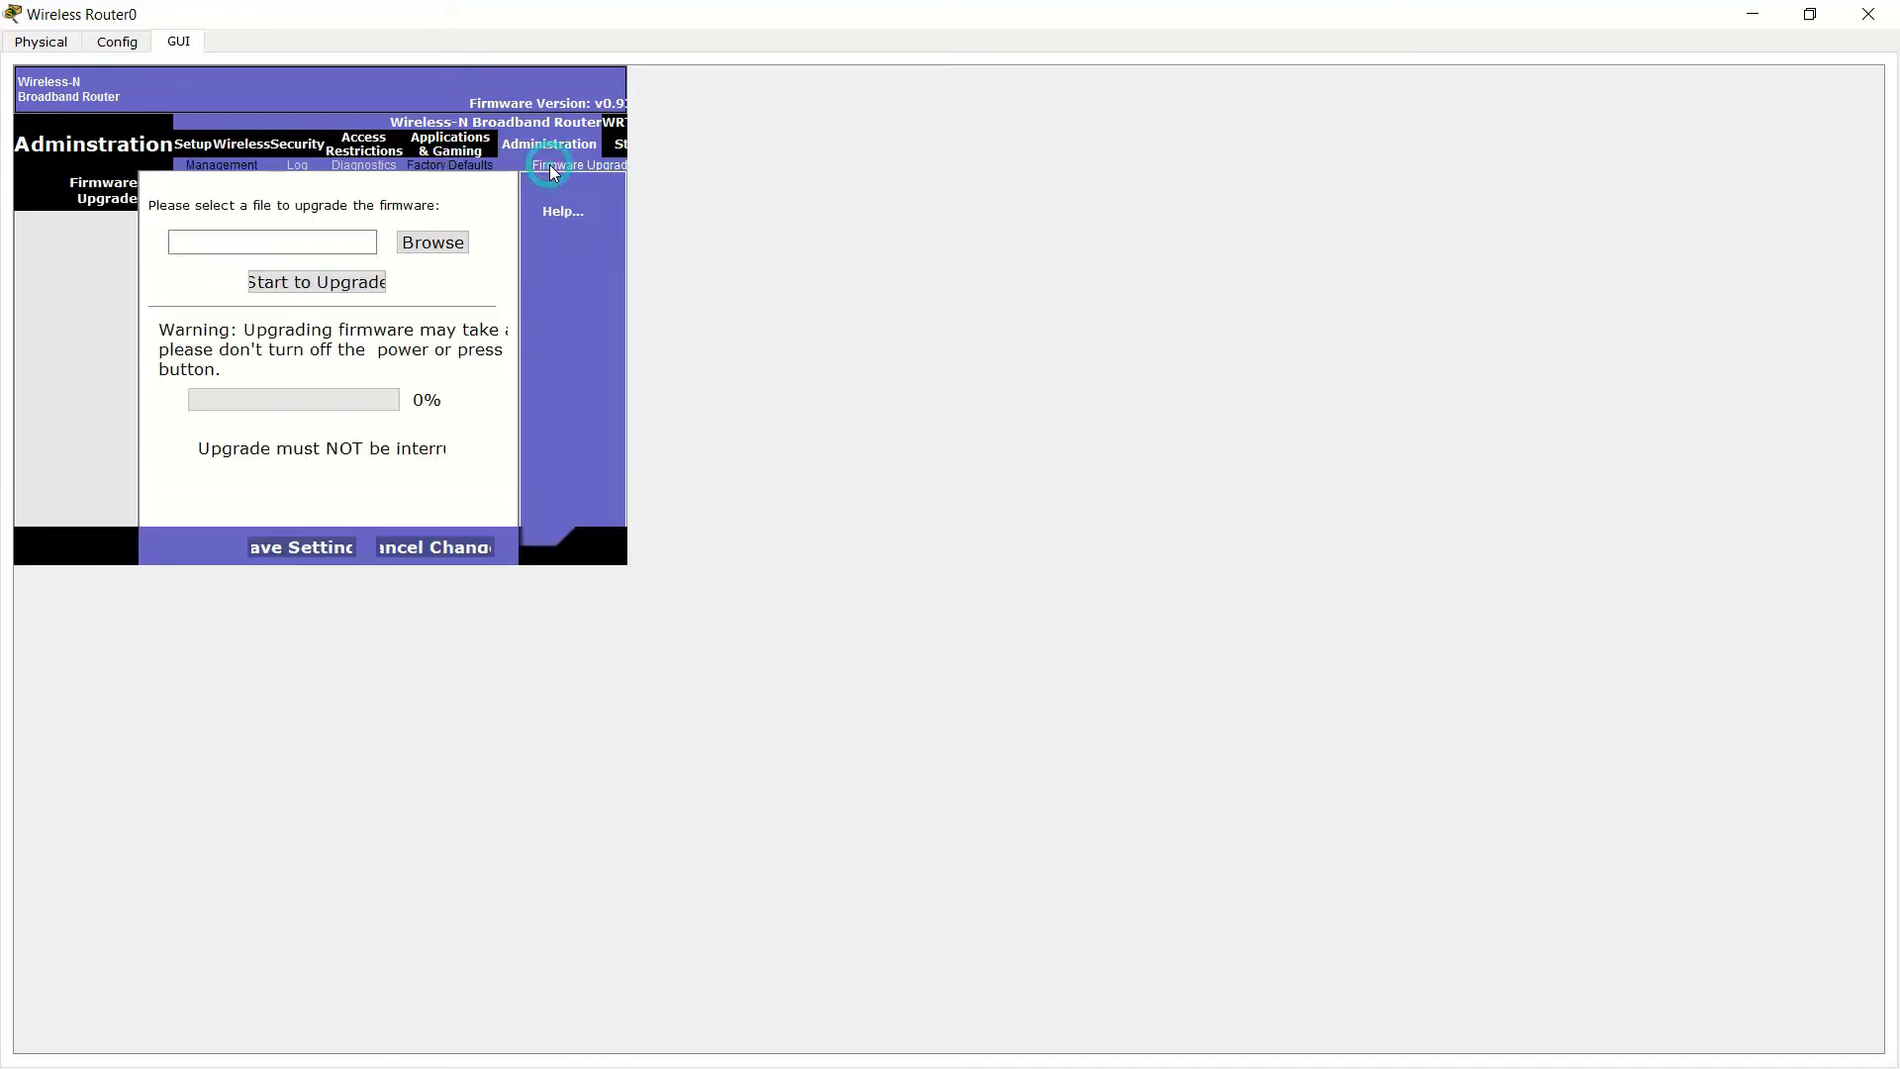
pyautogui.click(619, 149)
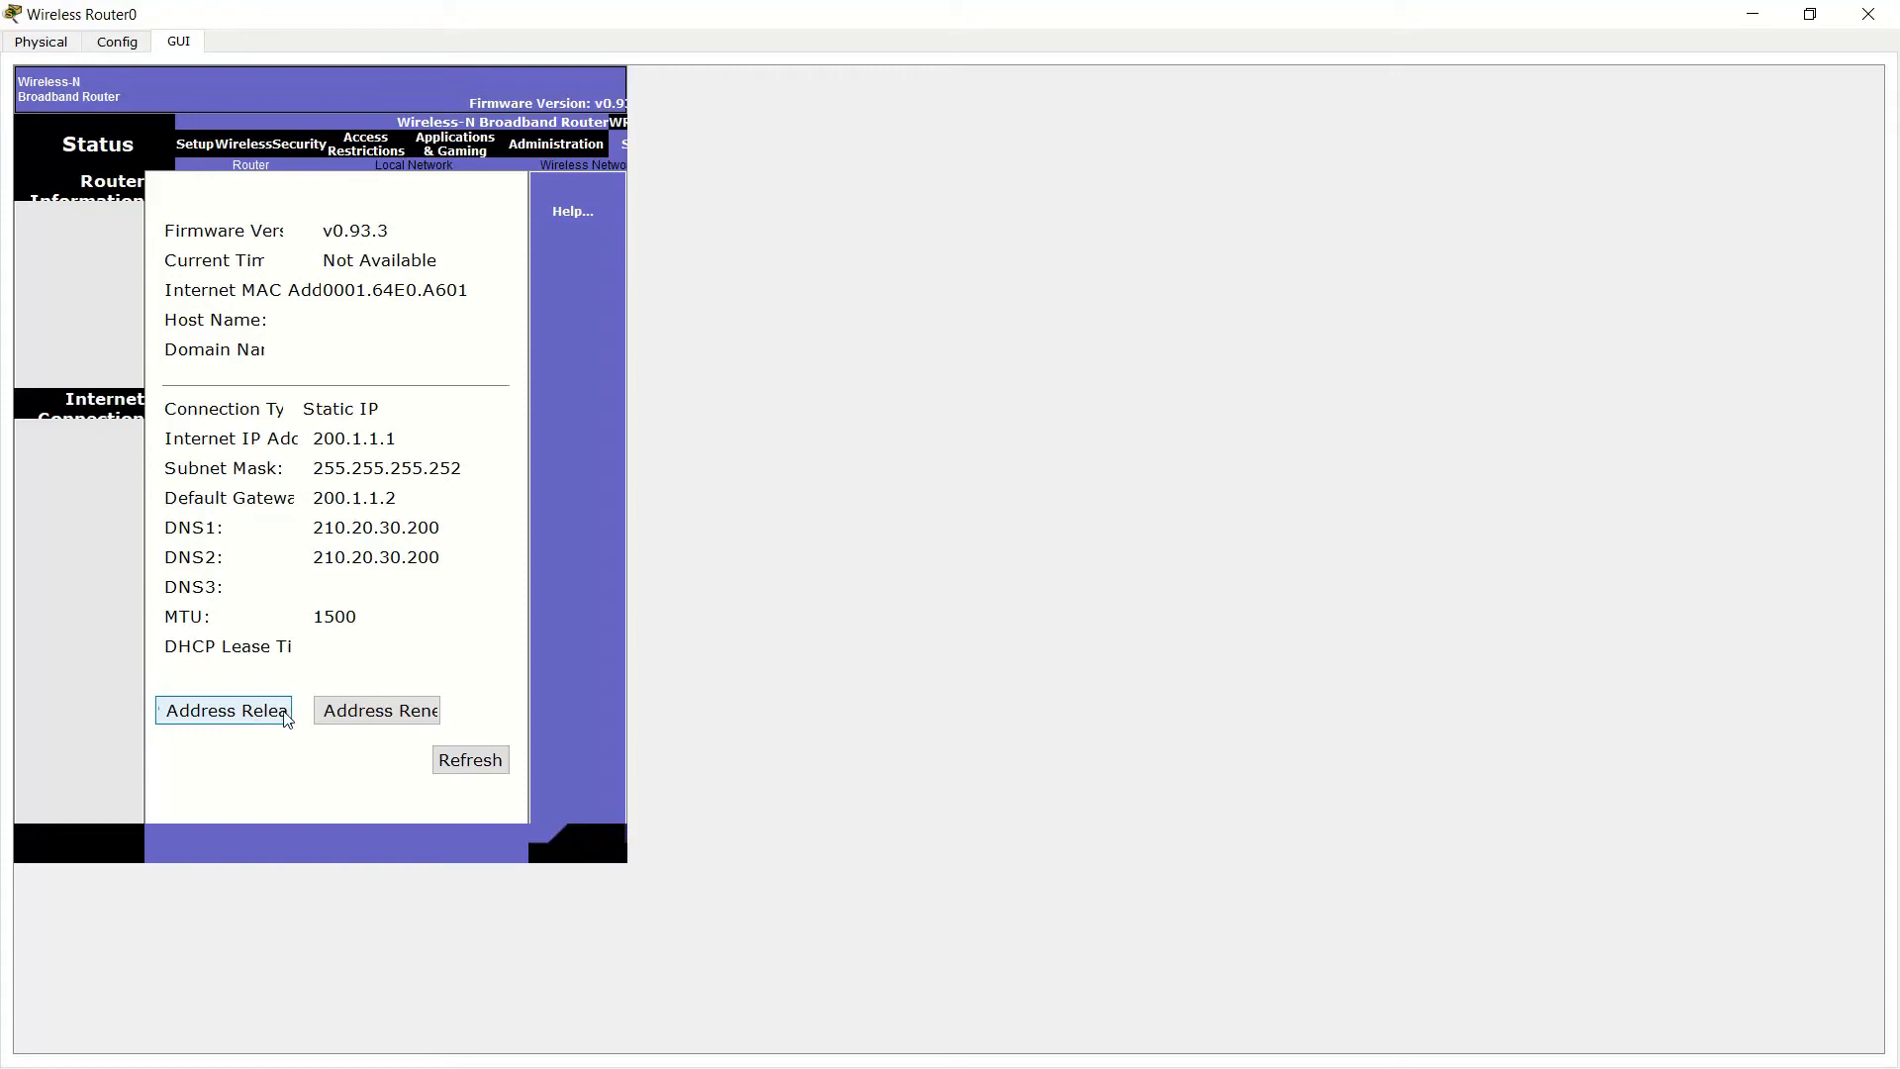
# Release and renew the router's internet address lease, then close Wireless Router0's window
pyautogui.click(280, 722)
pyautogui.click(382, 711)
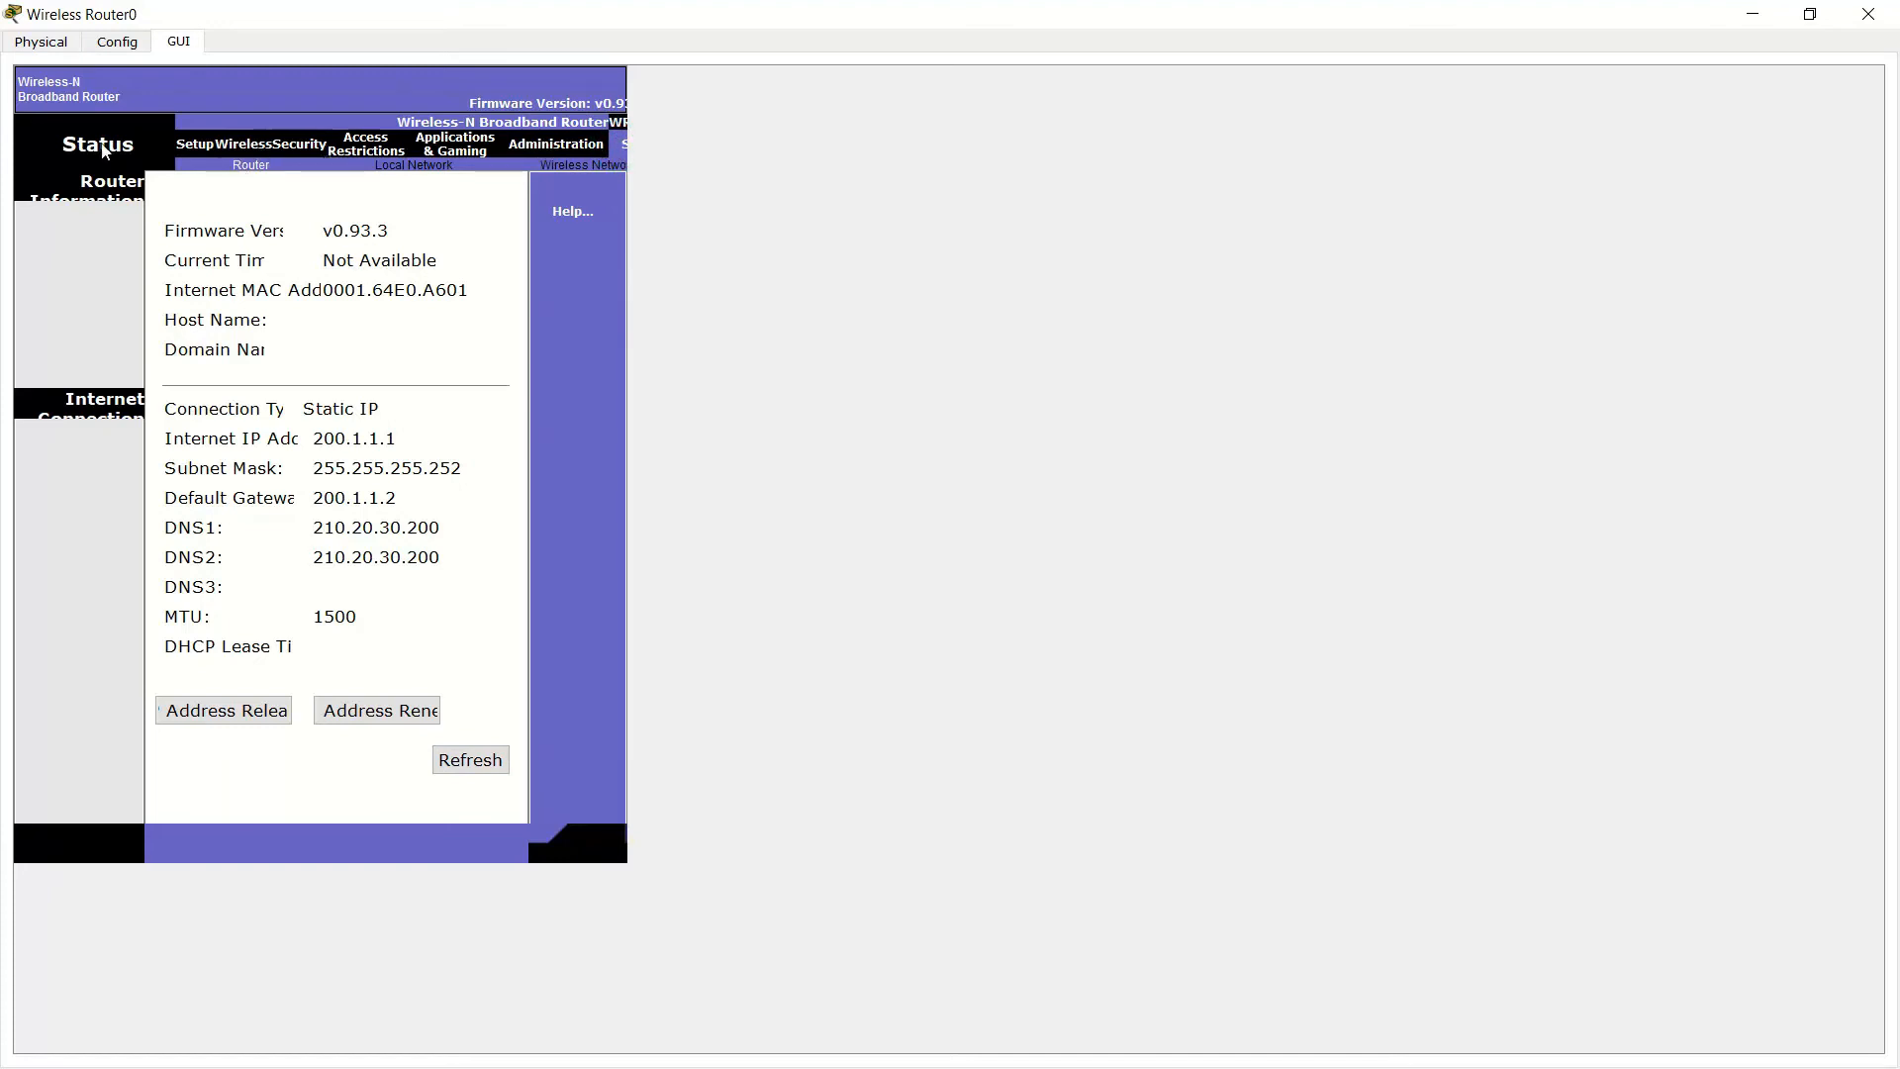
pyautogui.click(1810, 14)
pyautogui.click(1504, 28)
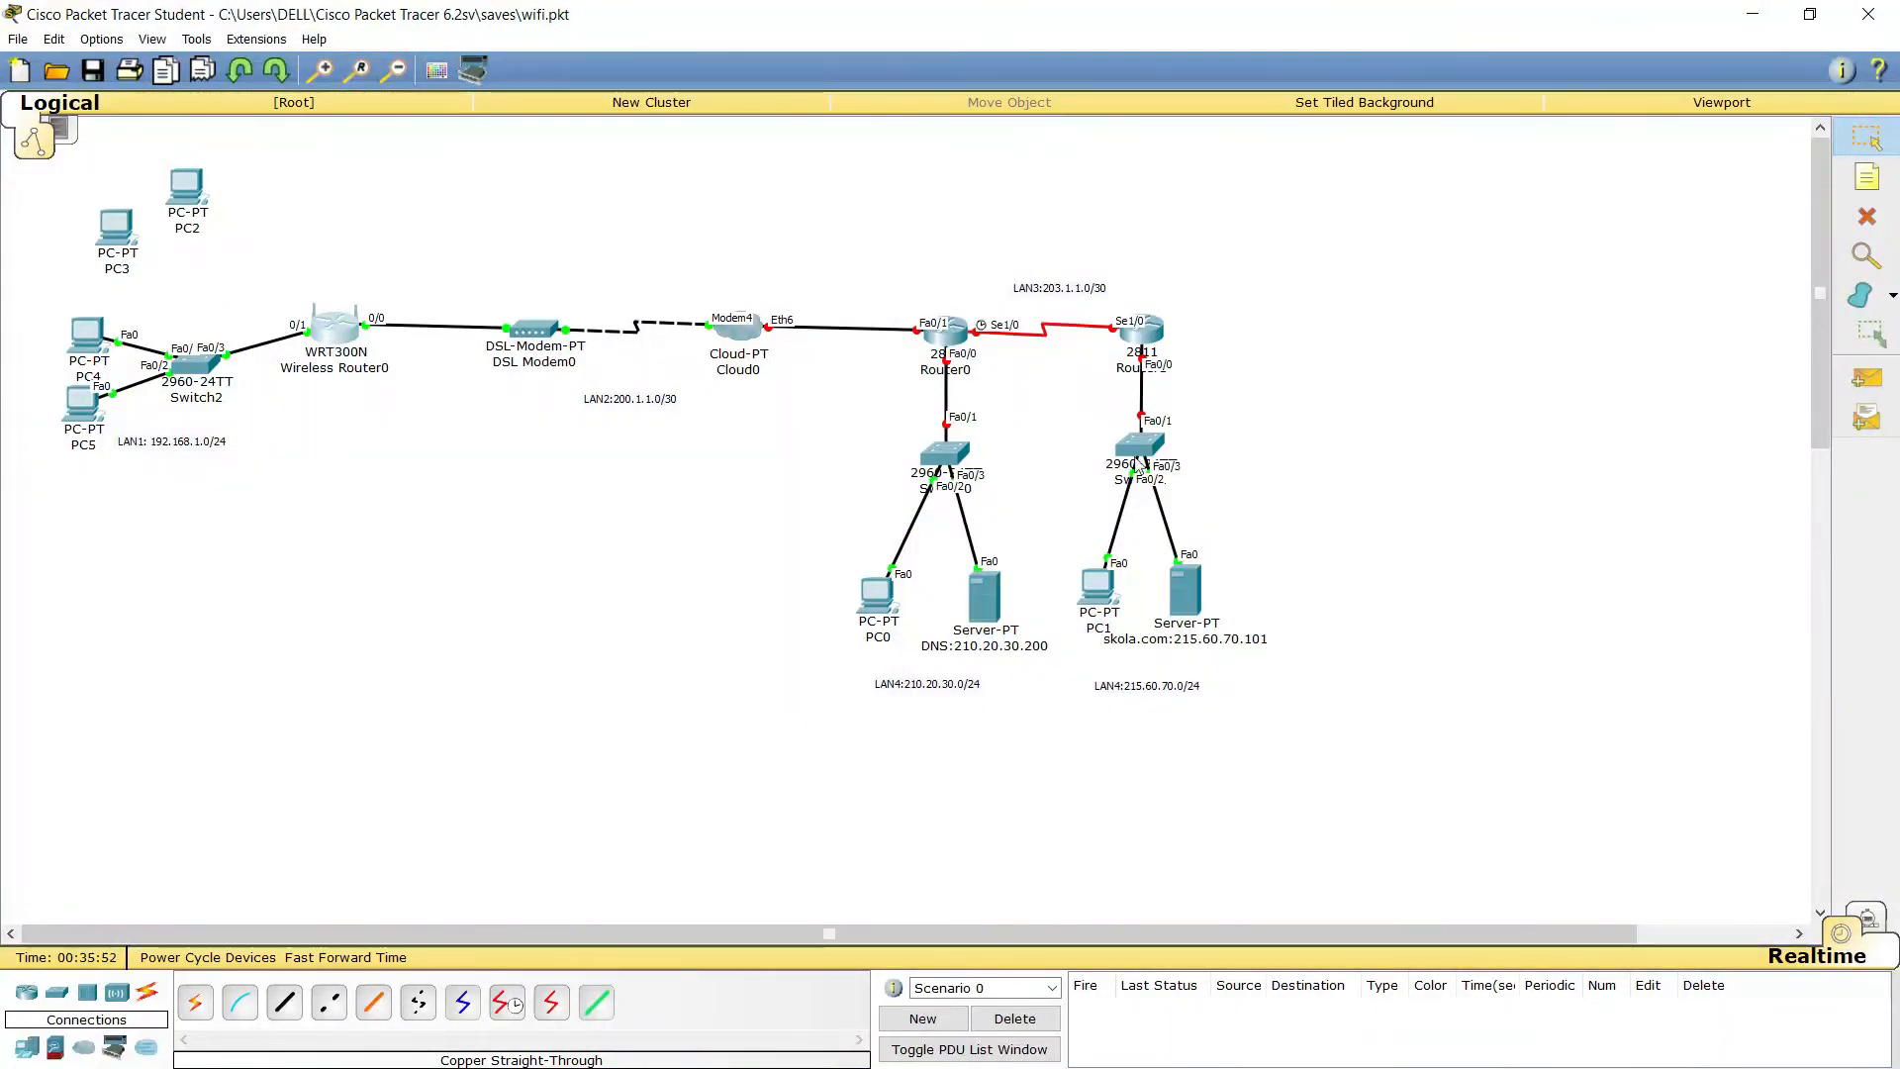
# Add a Cloud0 DSL mapping linking Modem4 to Ethernet6
pyautogui.click(737, 327)
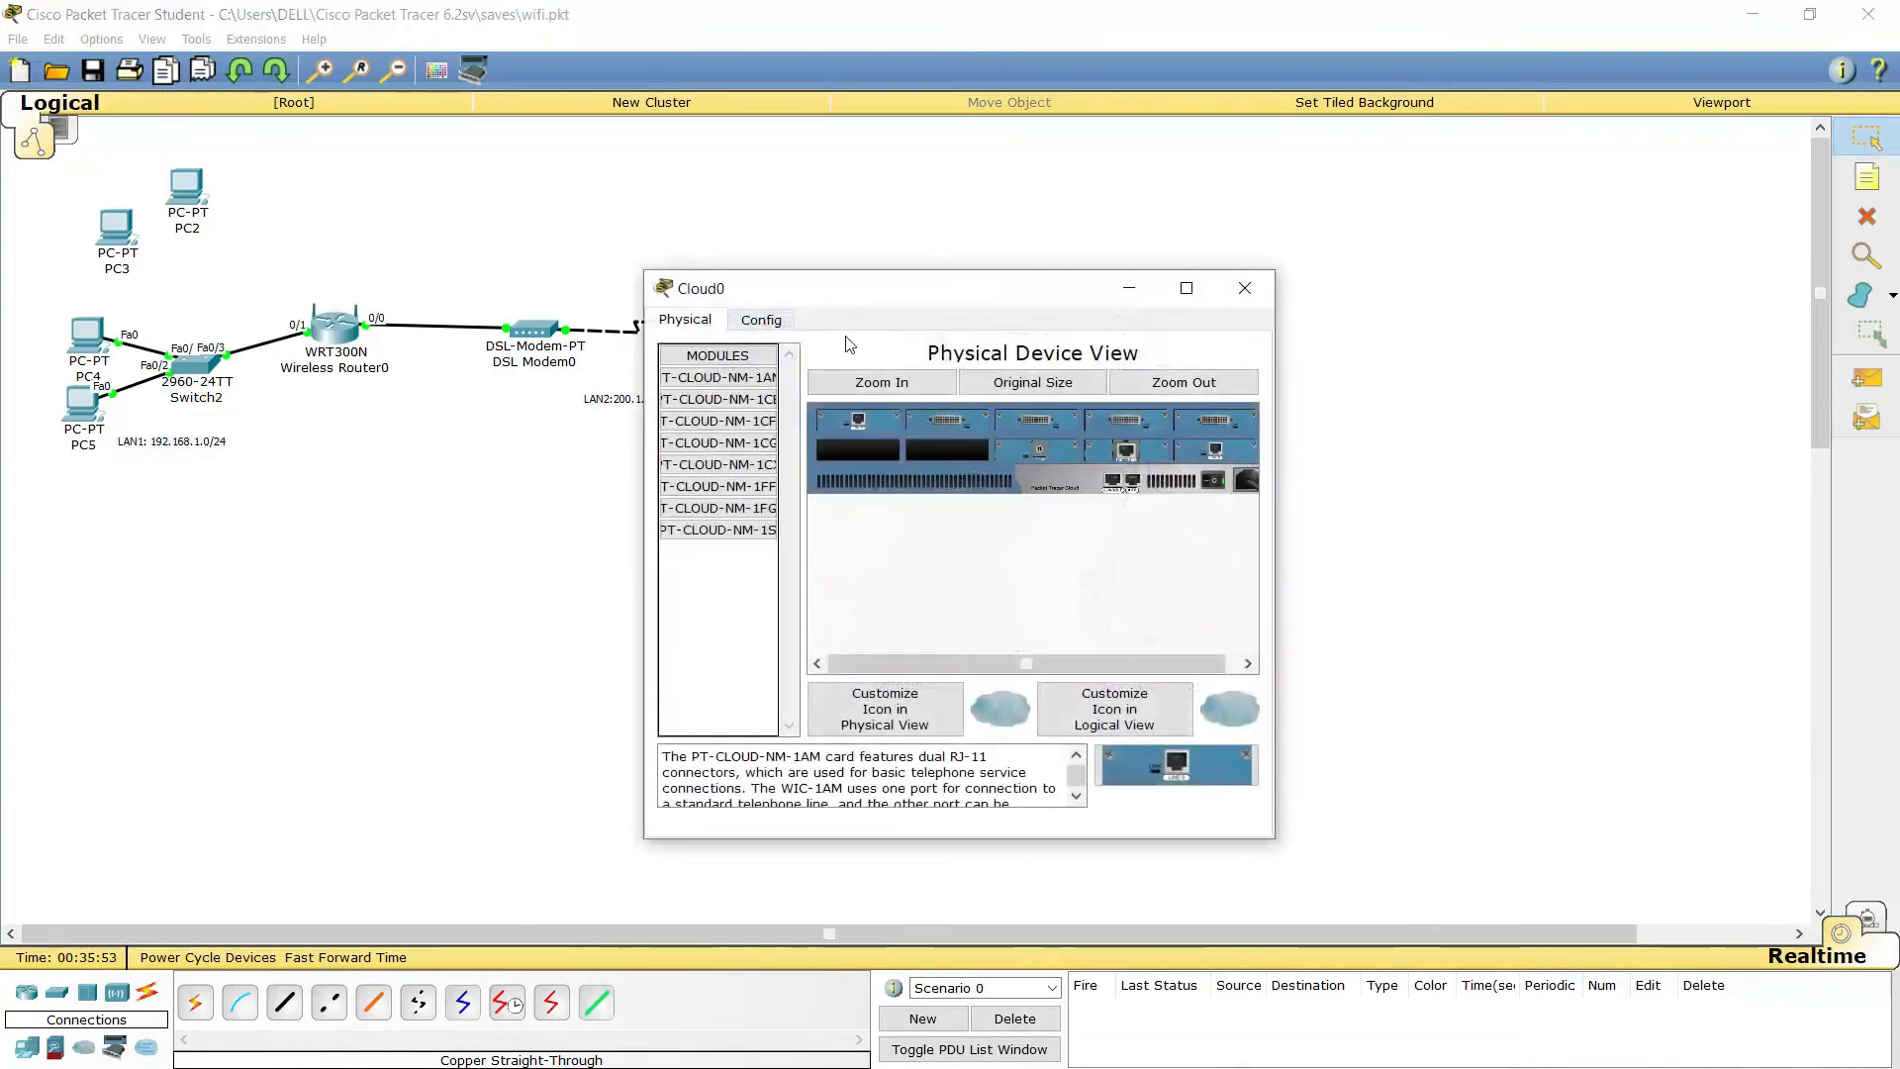
pyautogui.click(761, 319)
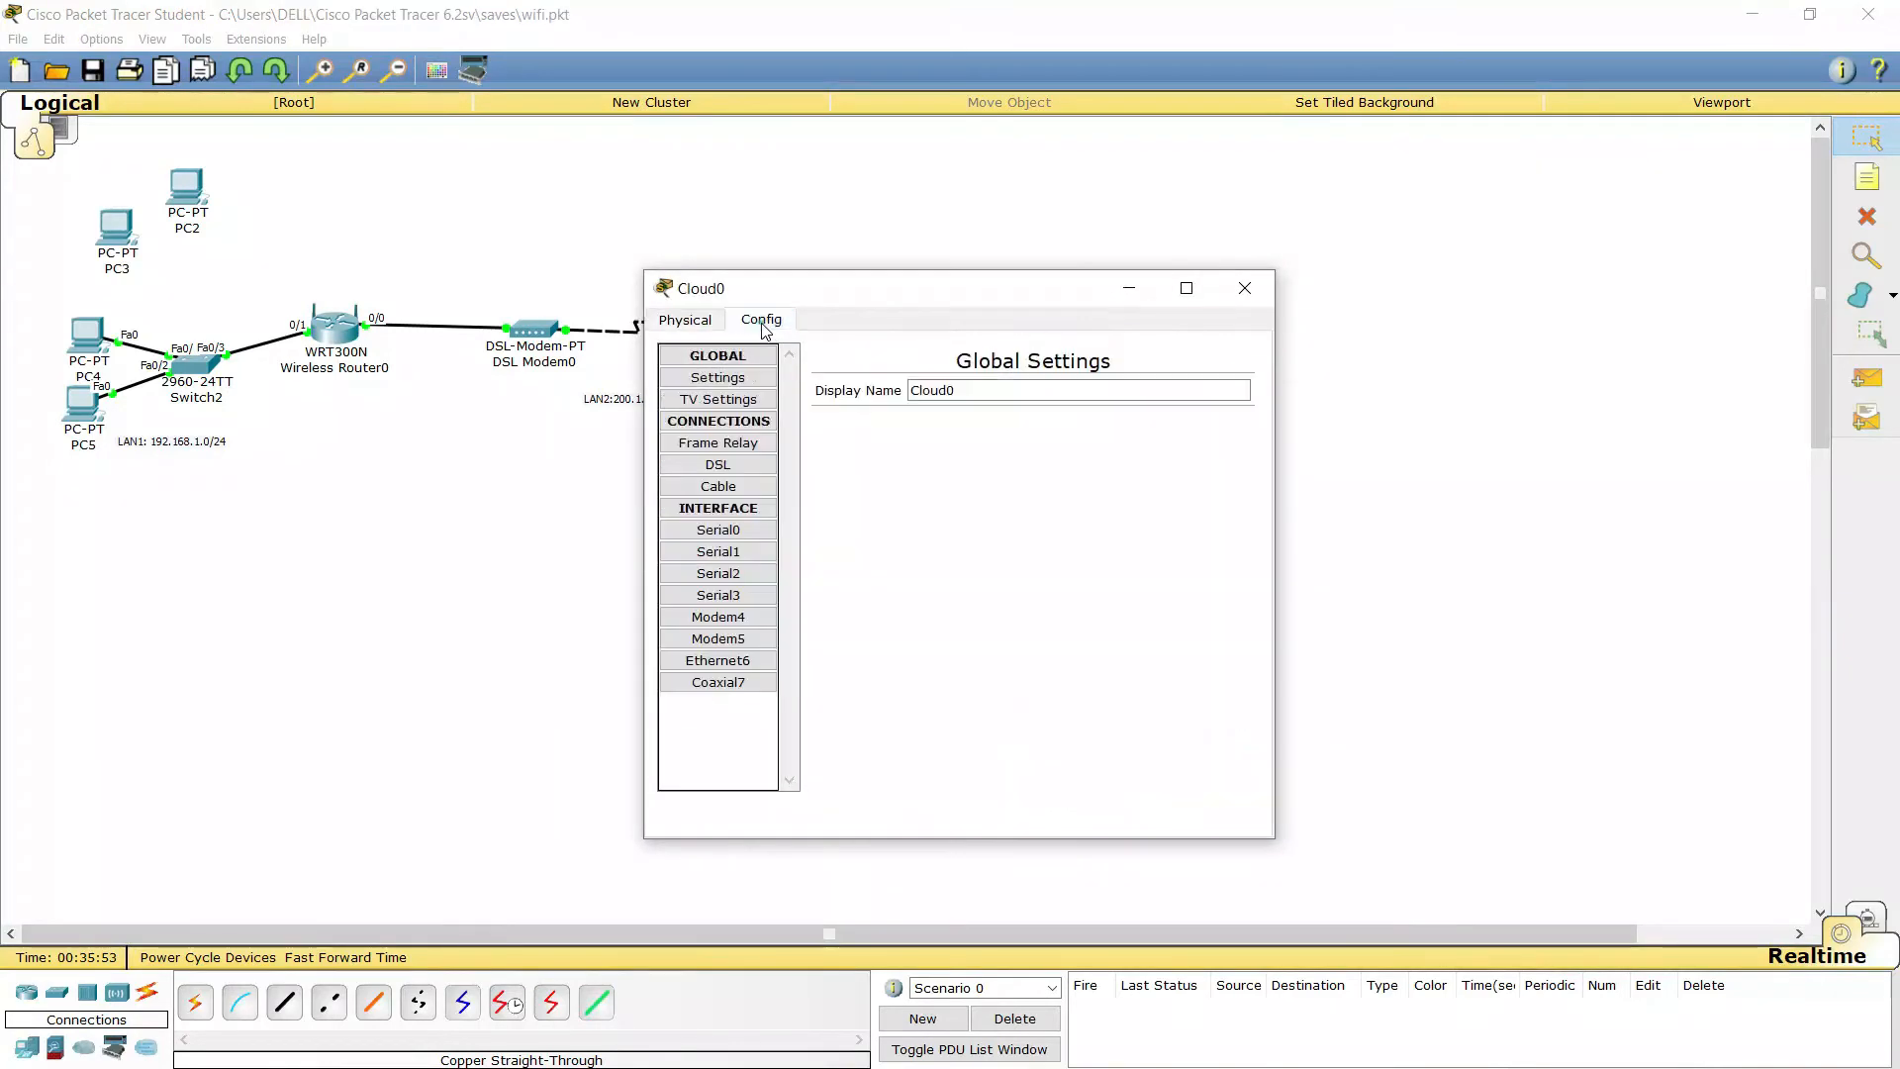
pyautogui.click(739, 465)
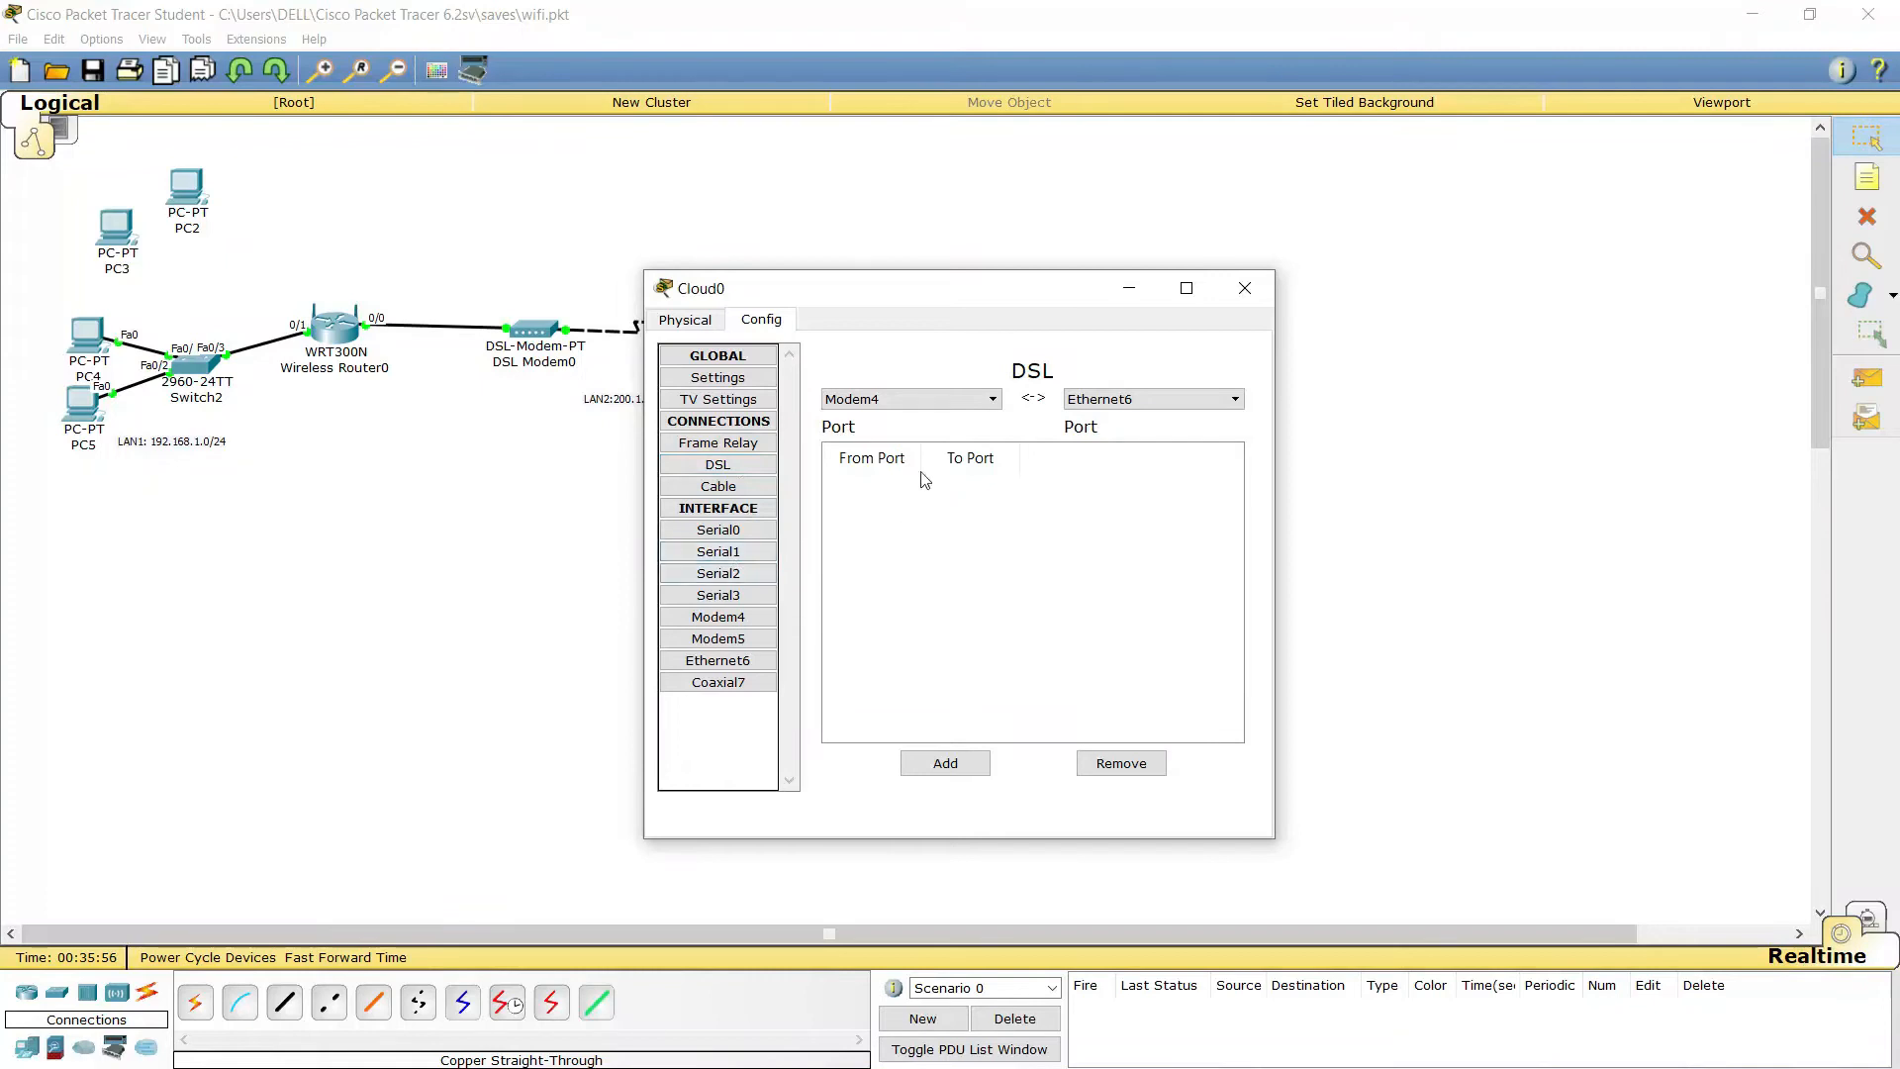
pyautogui.click(948, 765)
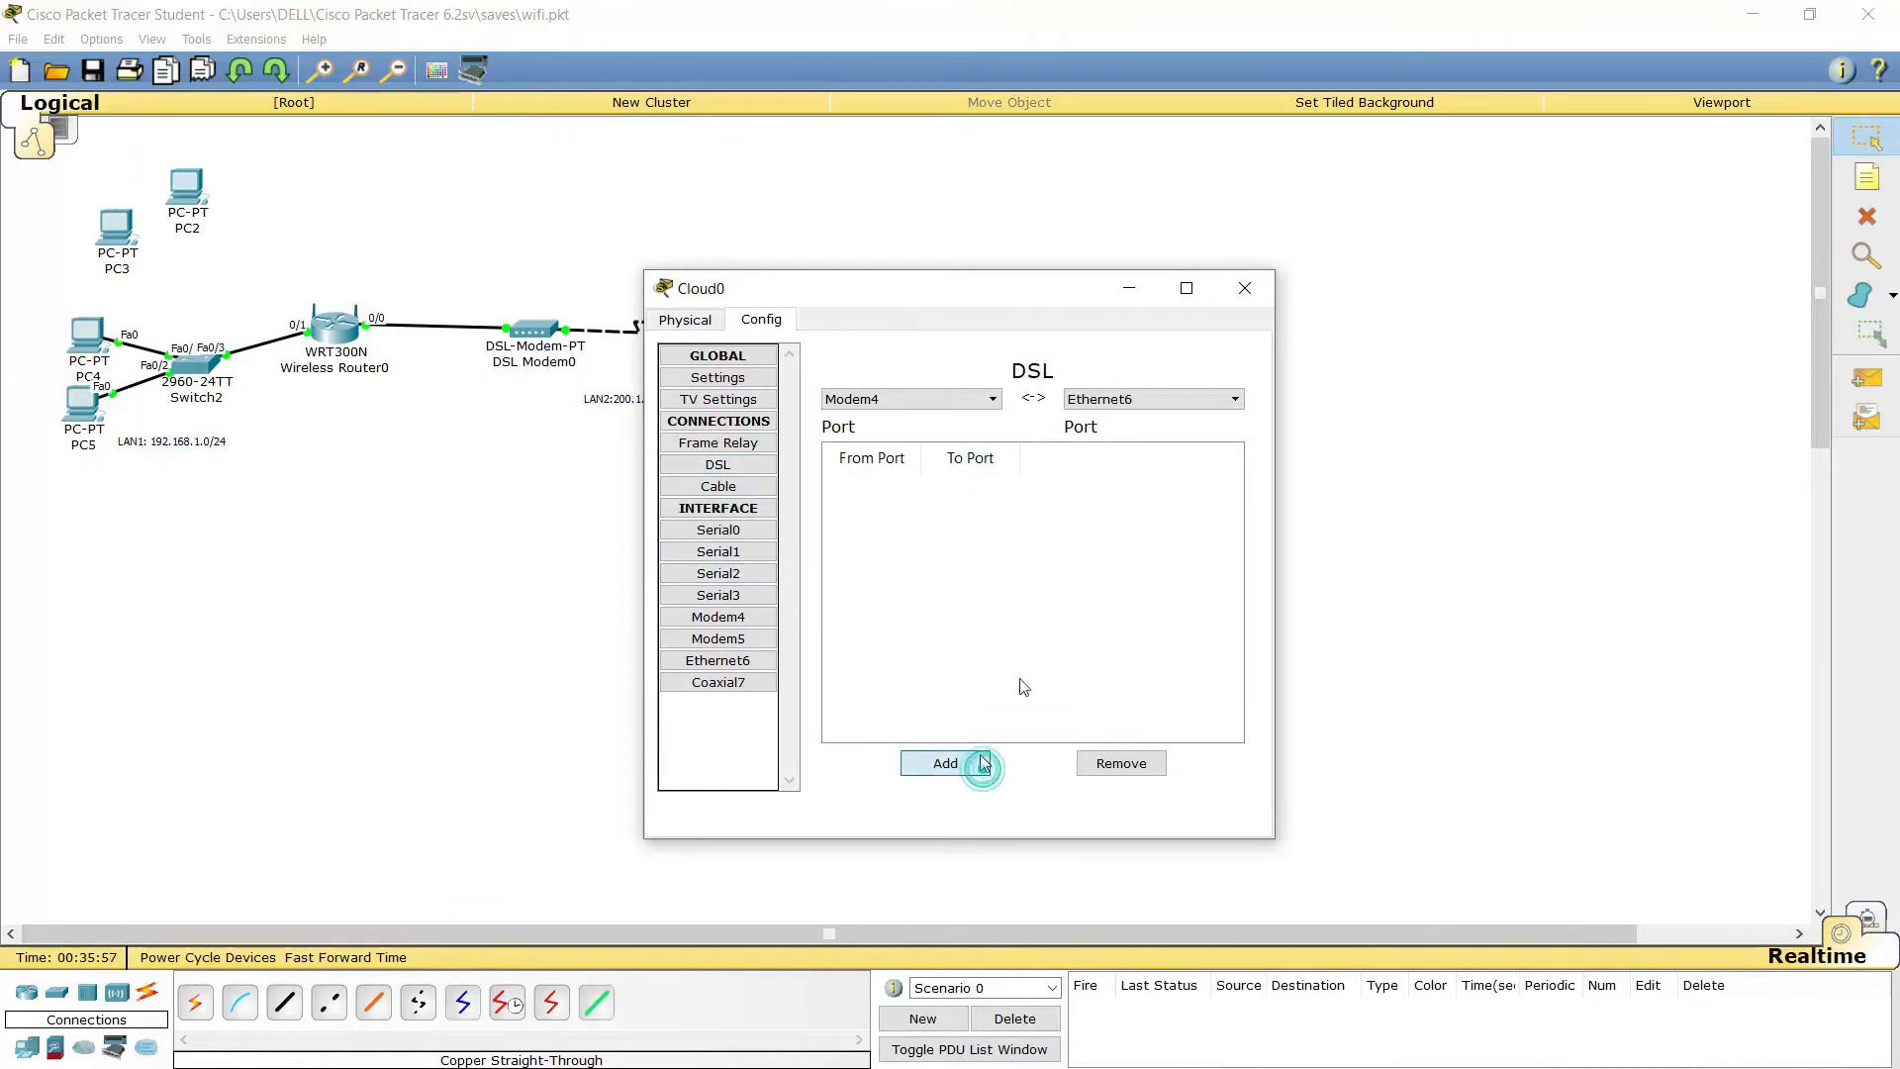
pyautogui.click(1244, 288)
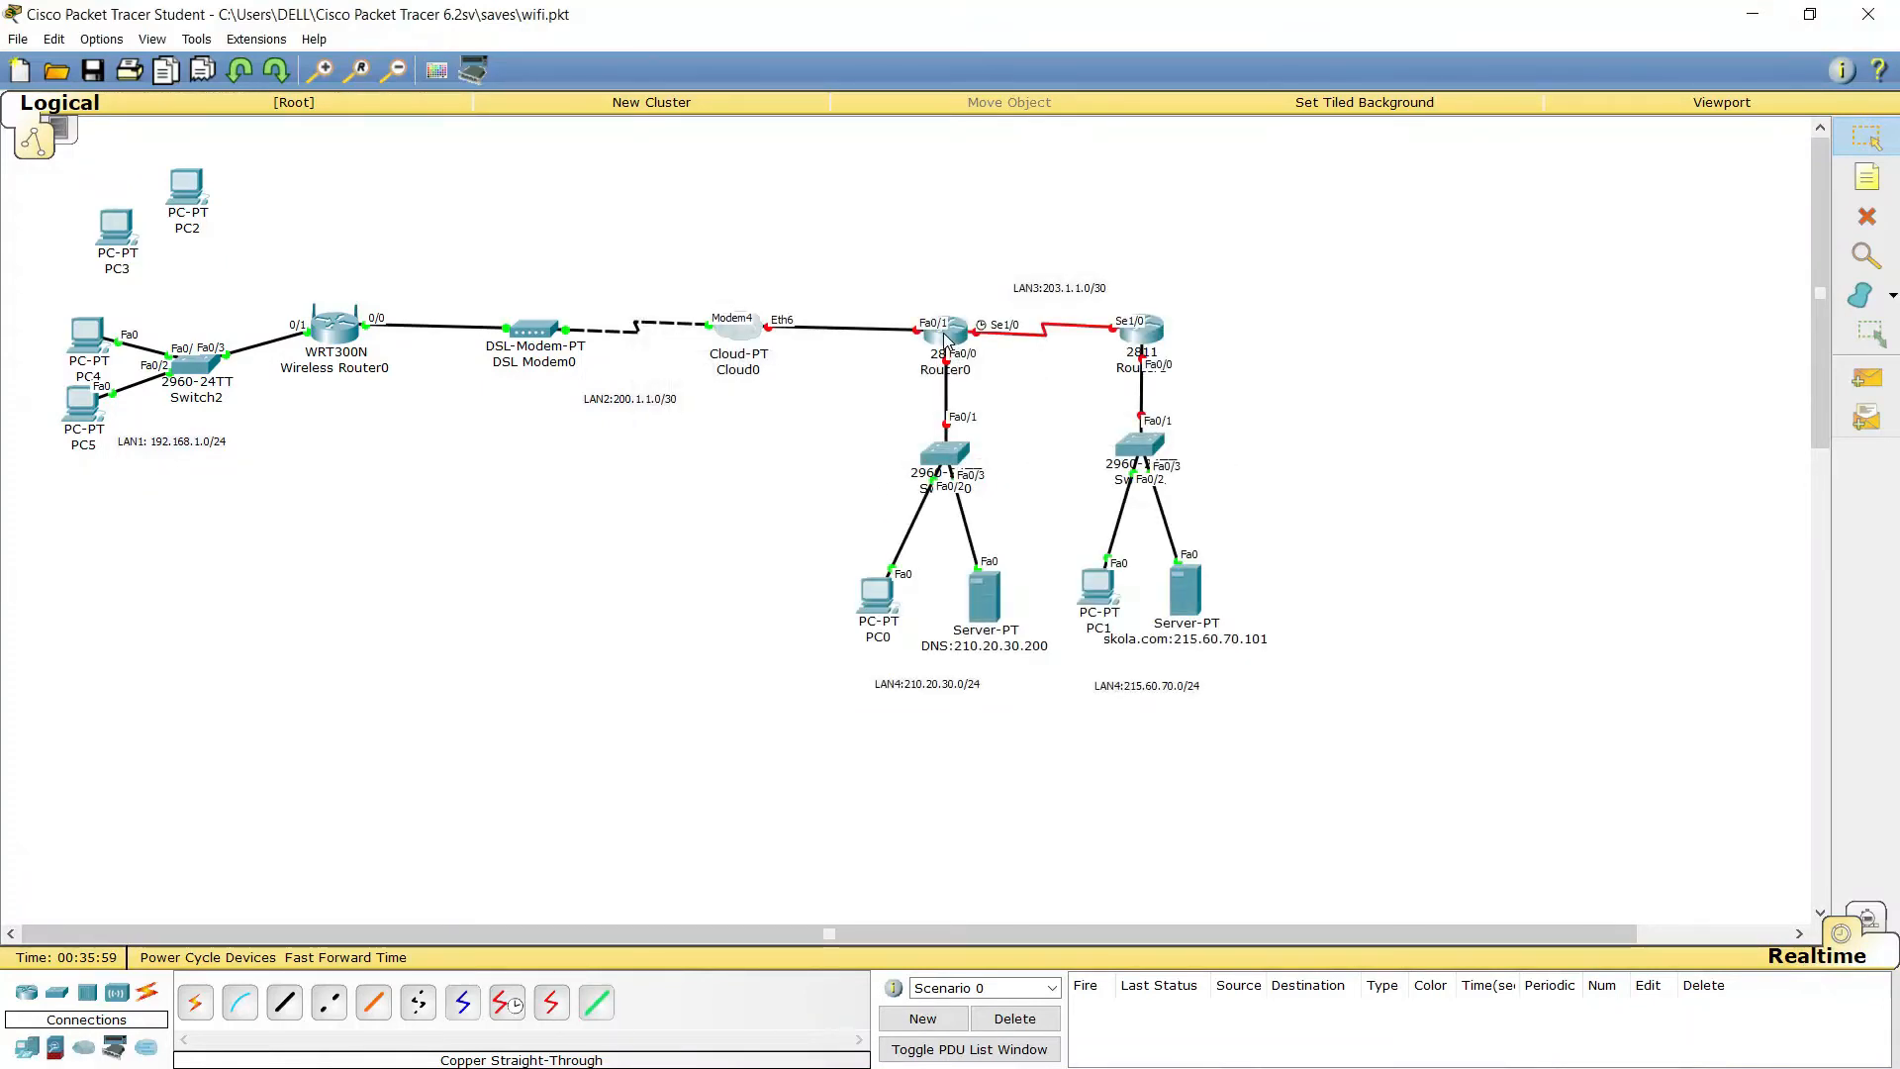
# Power on Router0 and watch it boot in its command line
pyautogui.click(945, 336)
pyautogui.moveTo(970, 303); pyautogui.dragTo(1419, 261)
pyautogui.click(1271, 278)
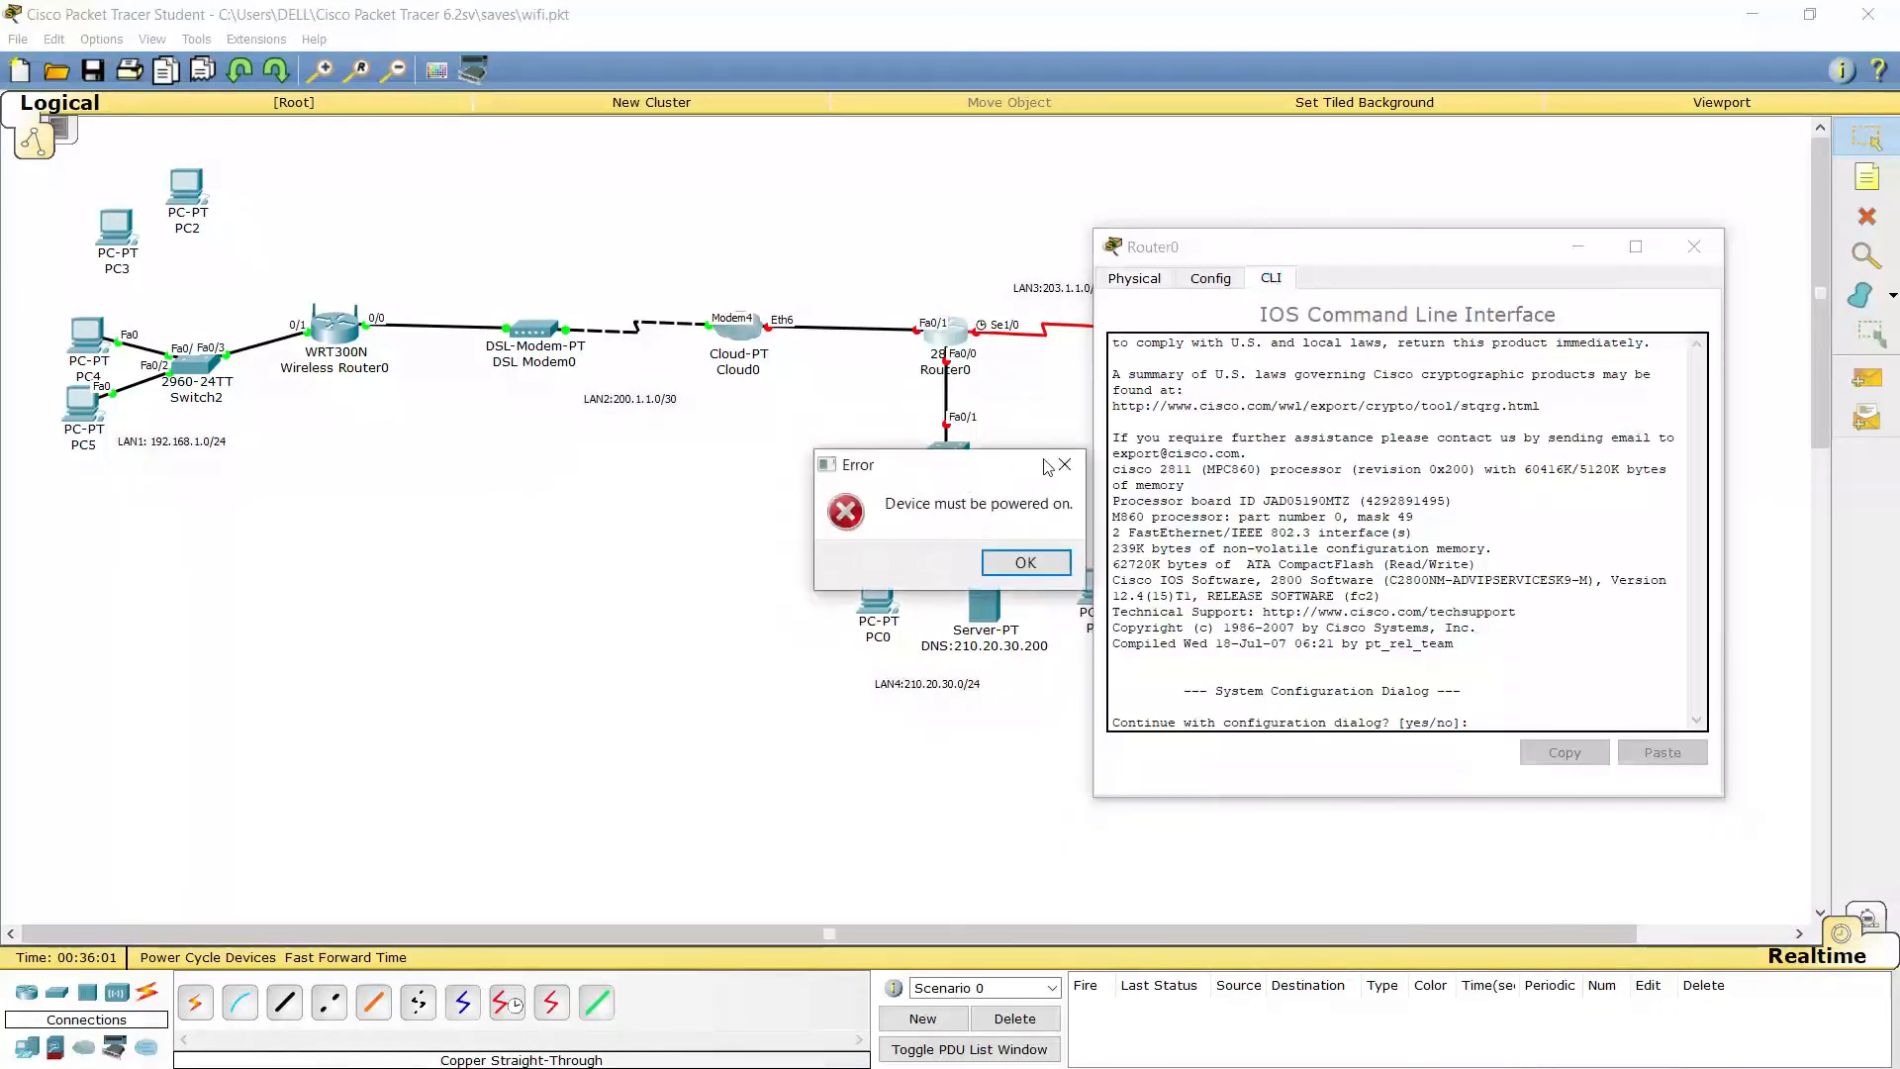
pyautogui.click(1025, 562)
pyautogui.click(1656, 433)
pyautogui.click(1269, 277)
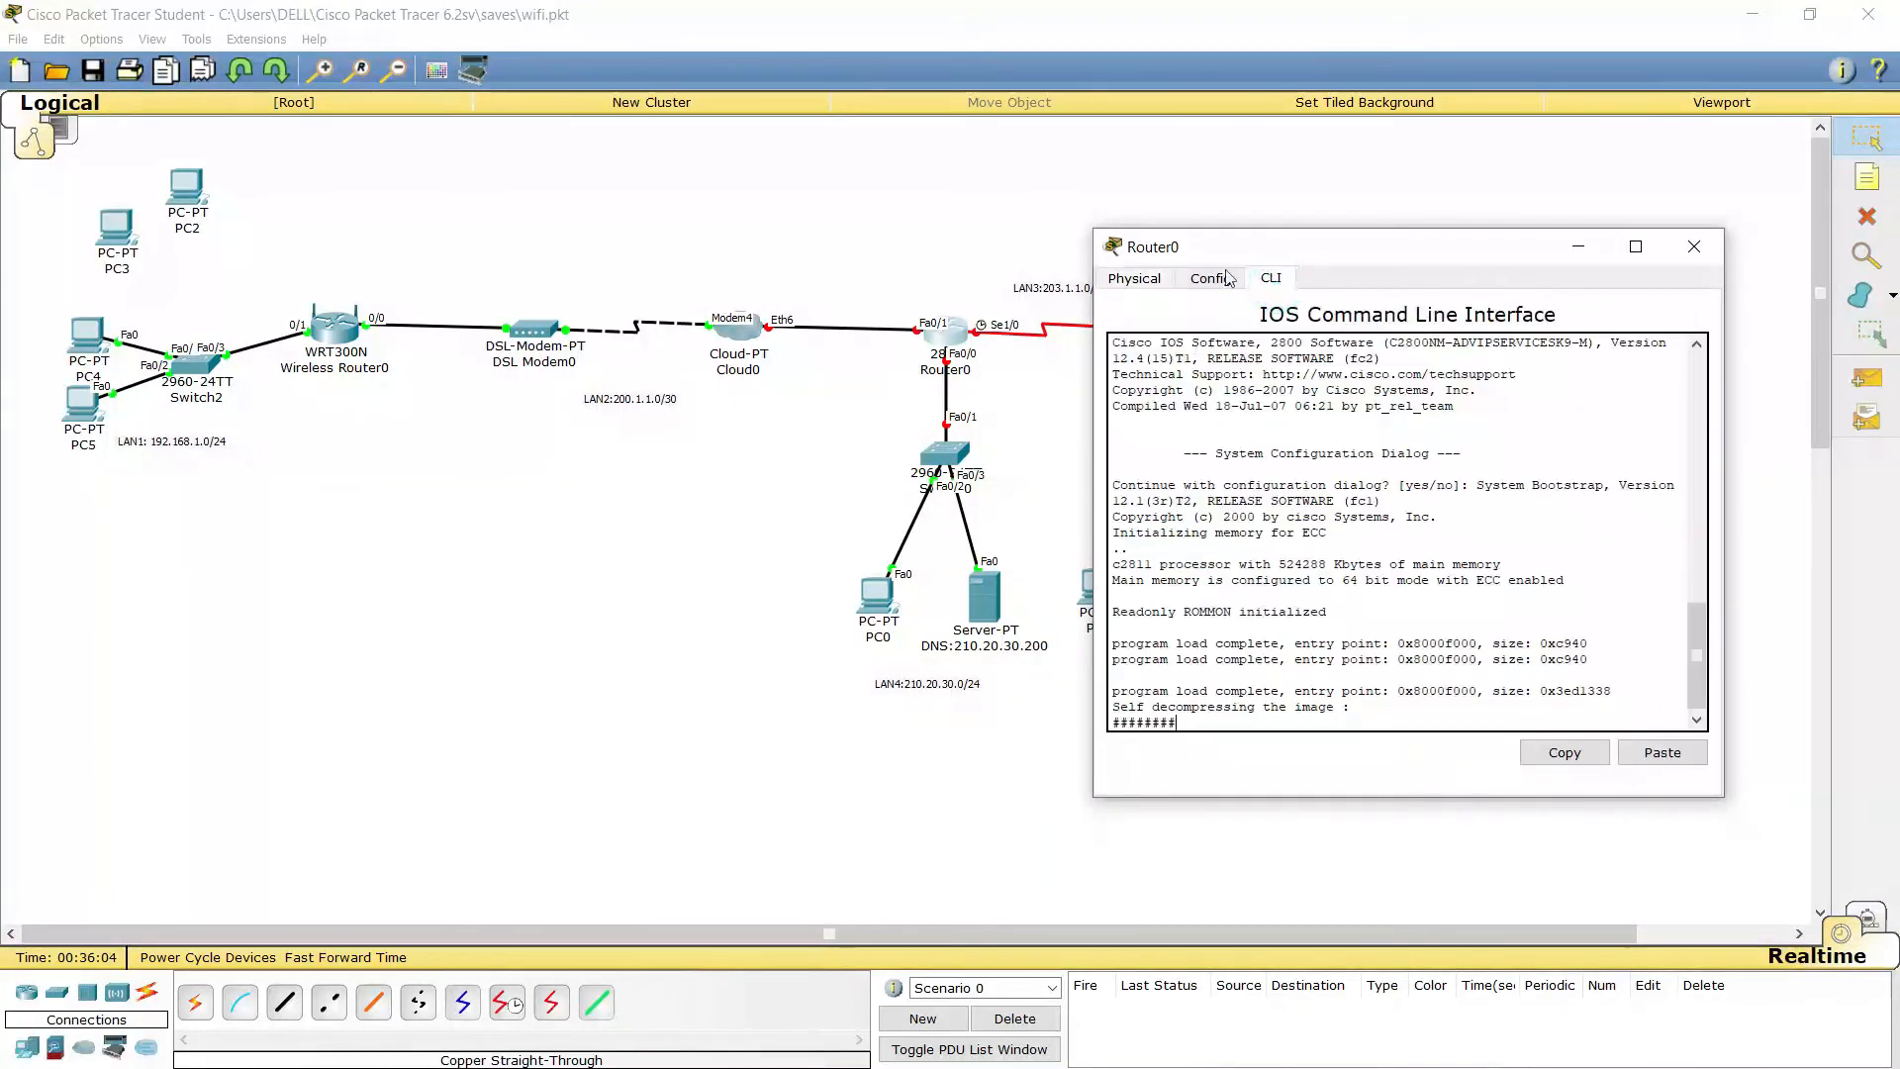
pyautogui.moveTo(1368, 249); pyautogui.dragTo(487, 130)
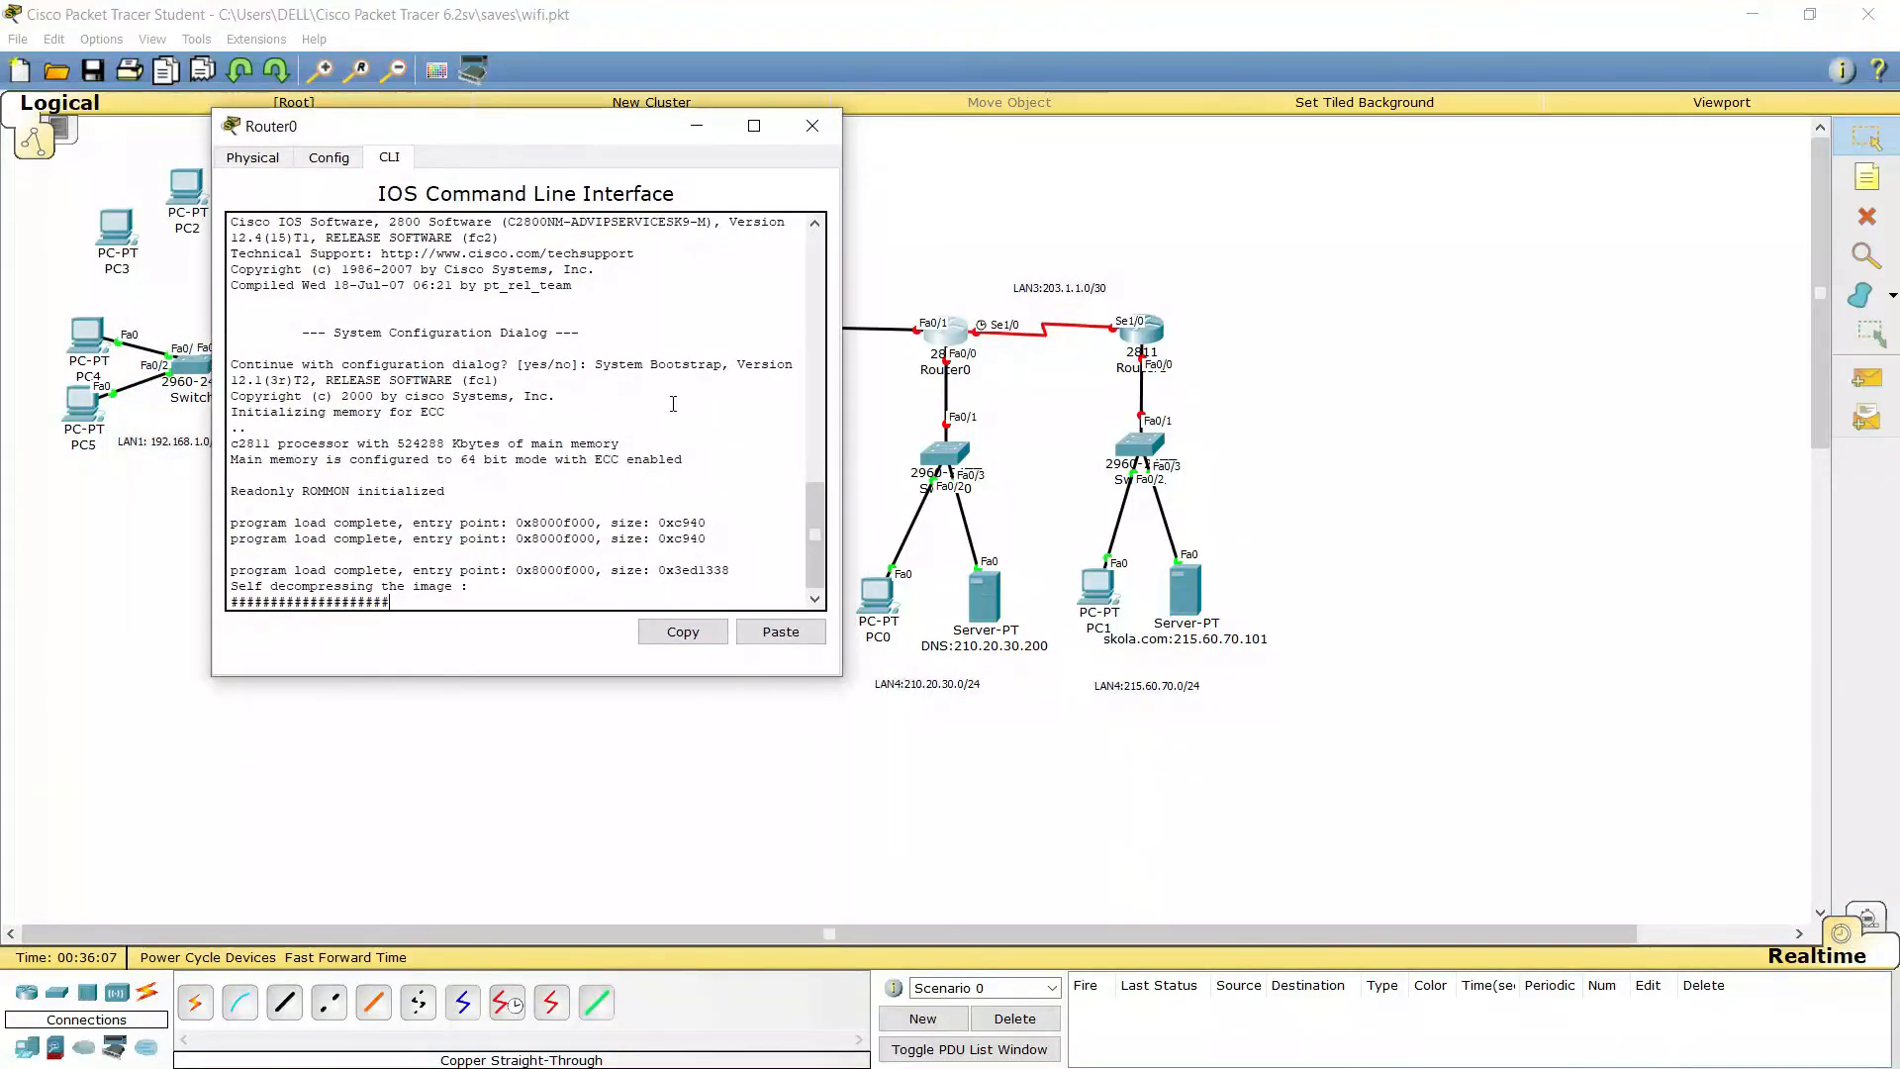
pyautogui.click(813, 126)
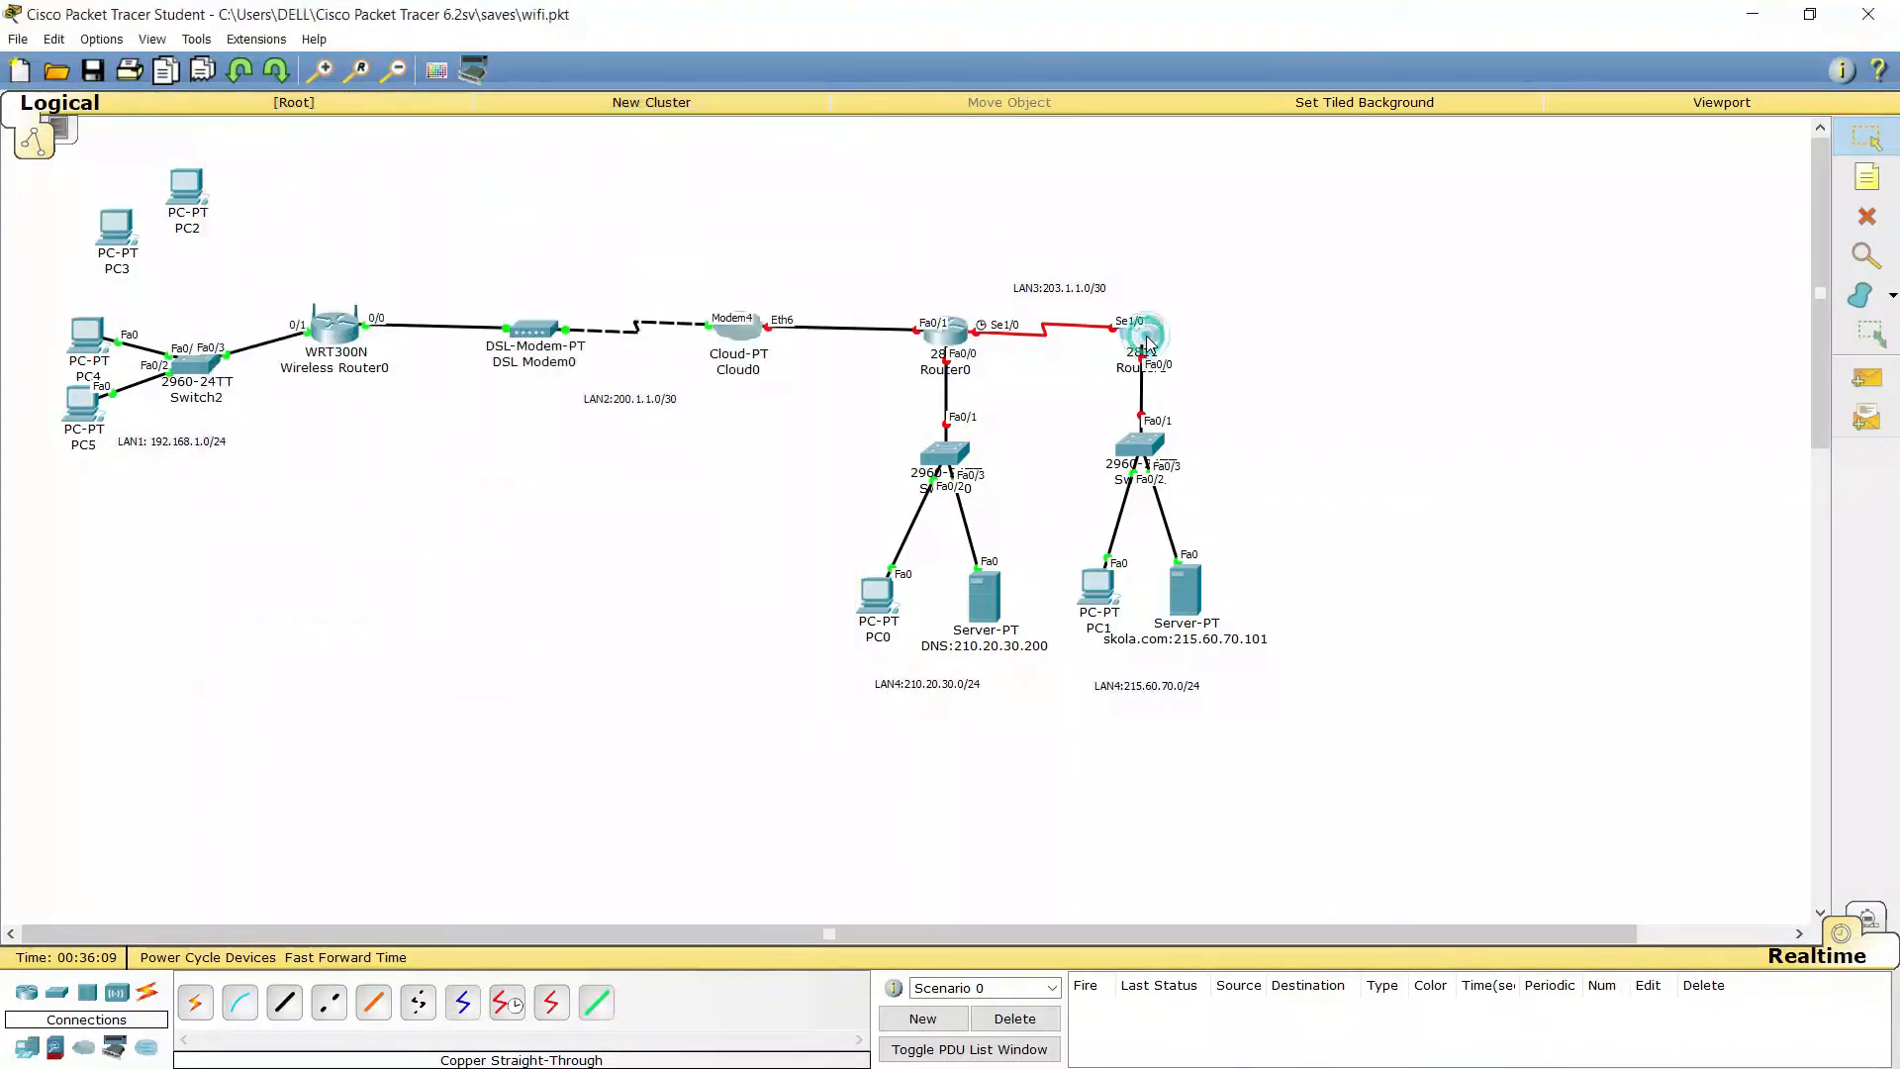
# Power on Router1, then go back to Router0's command line
pyautogui.click(1141, 332)
pyautogui.click(821, 319)
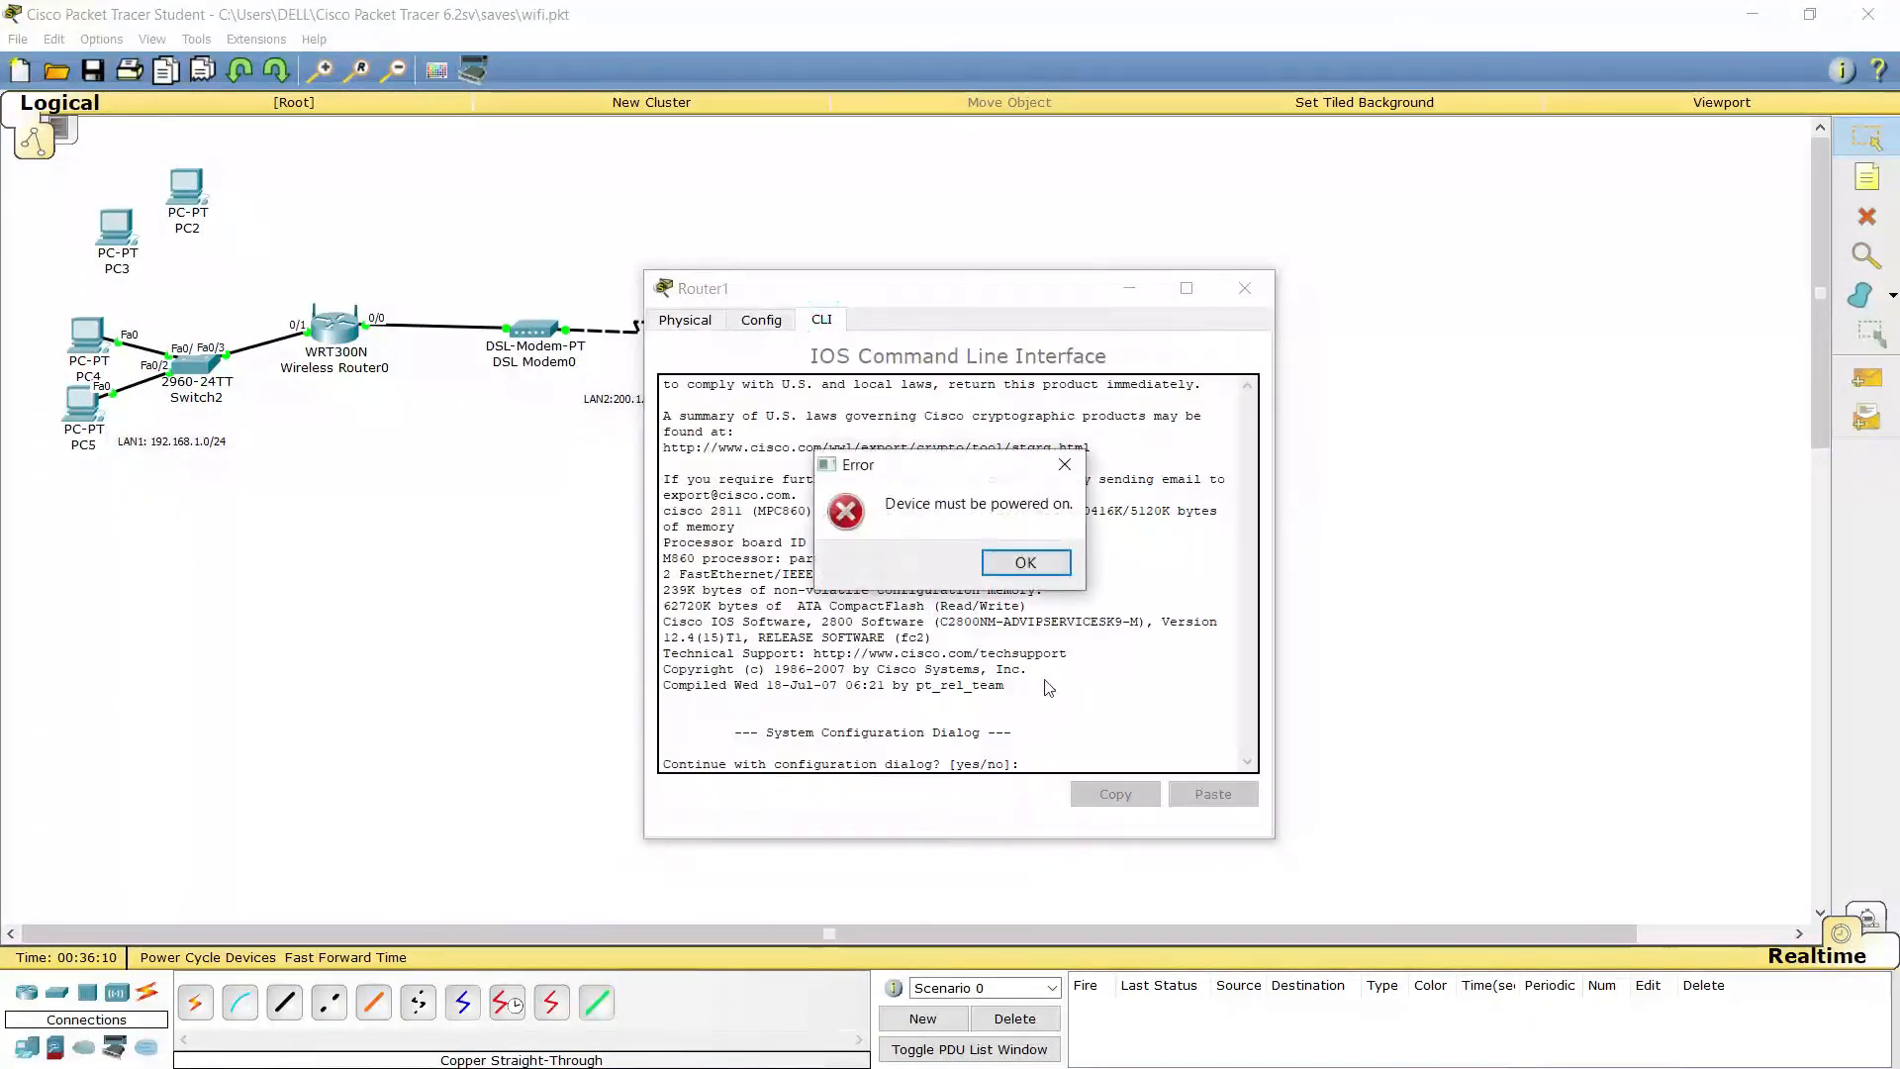
pyautogui.click(1005, 572)
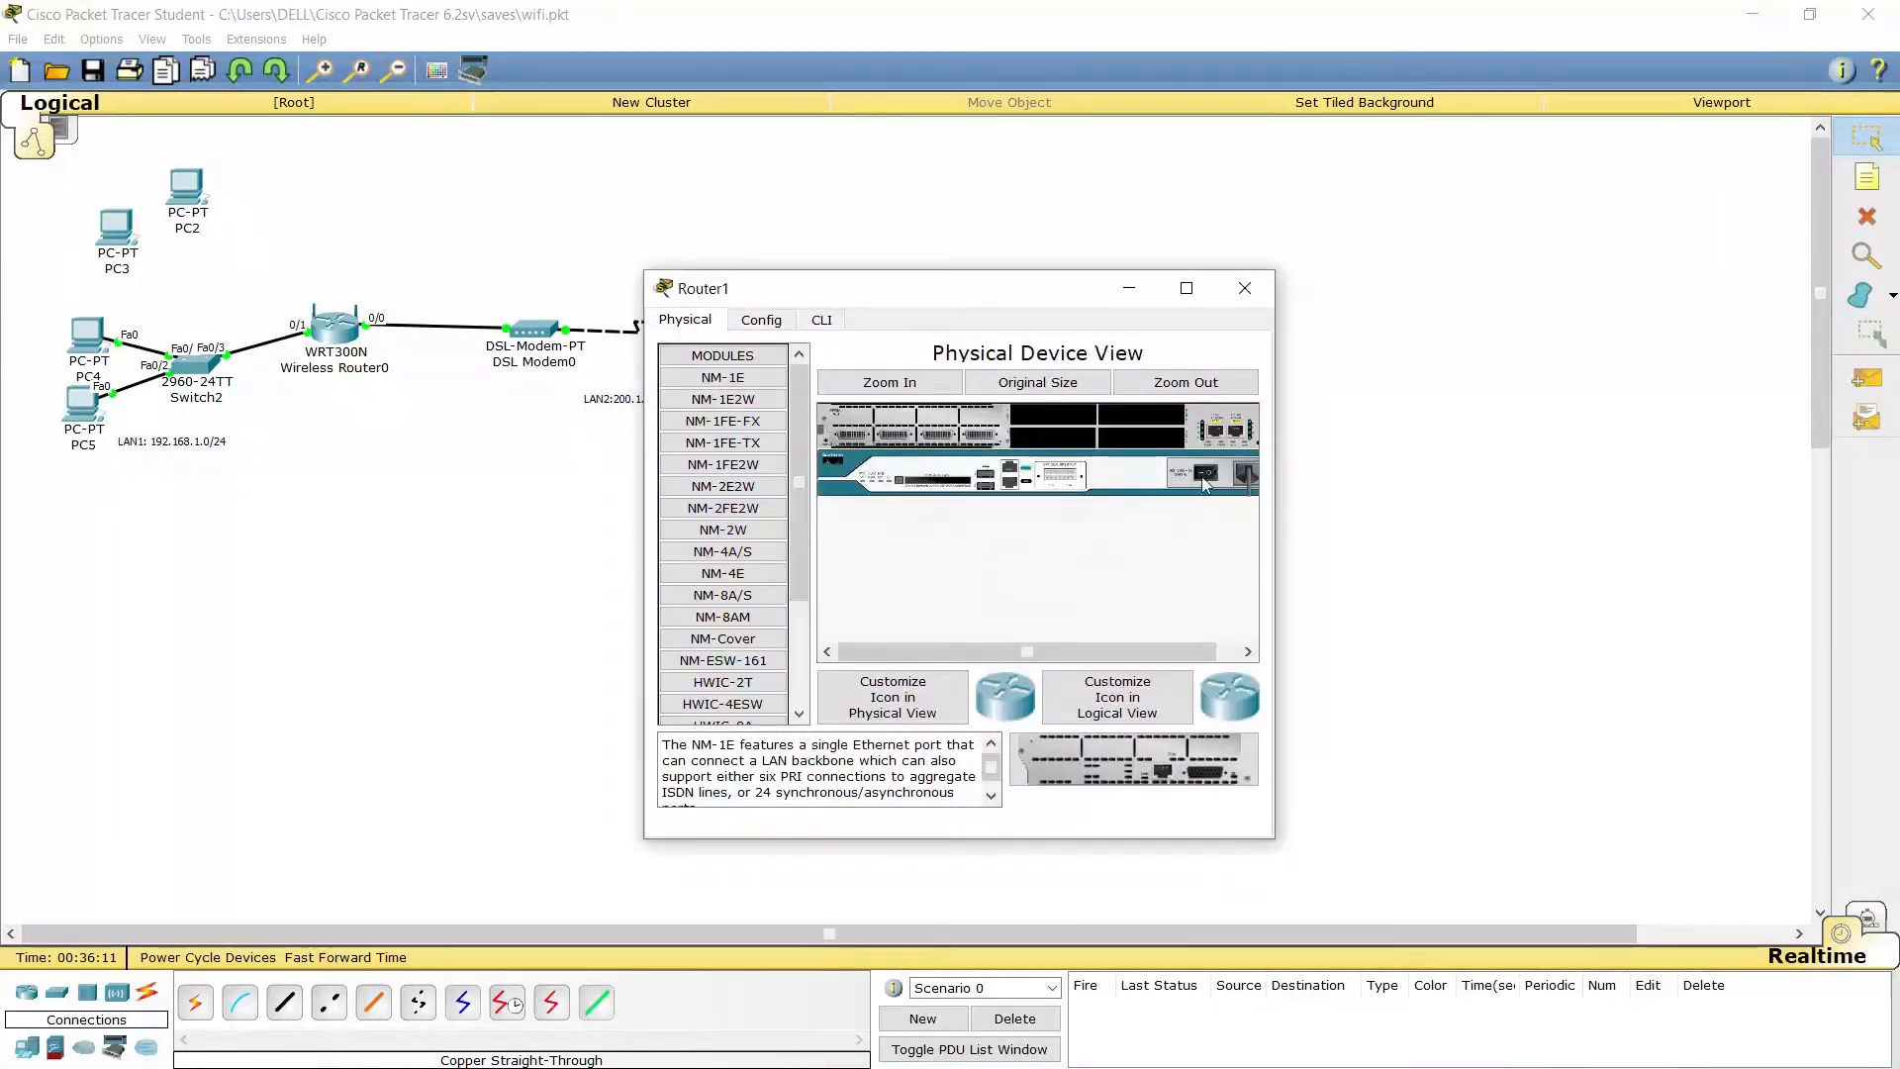
pyautogui.click(821, 319)
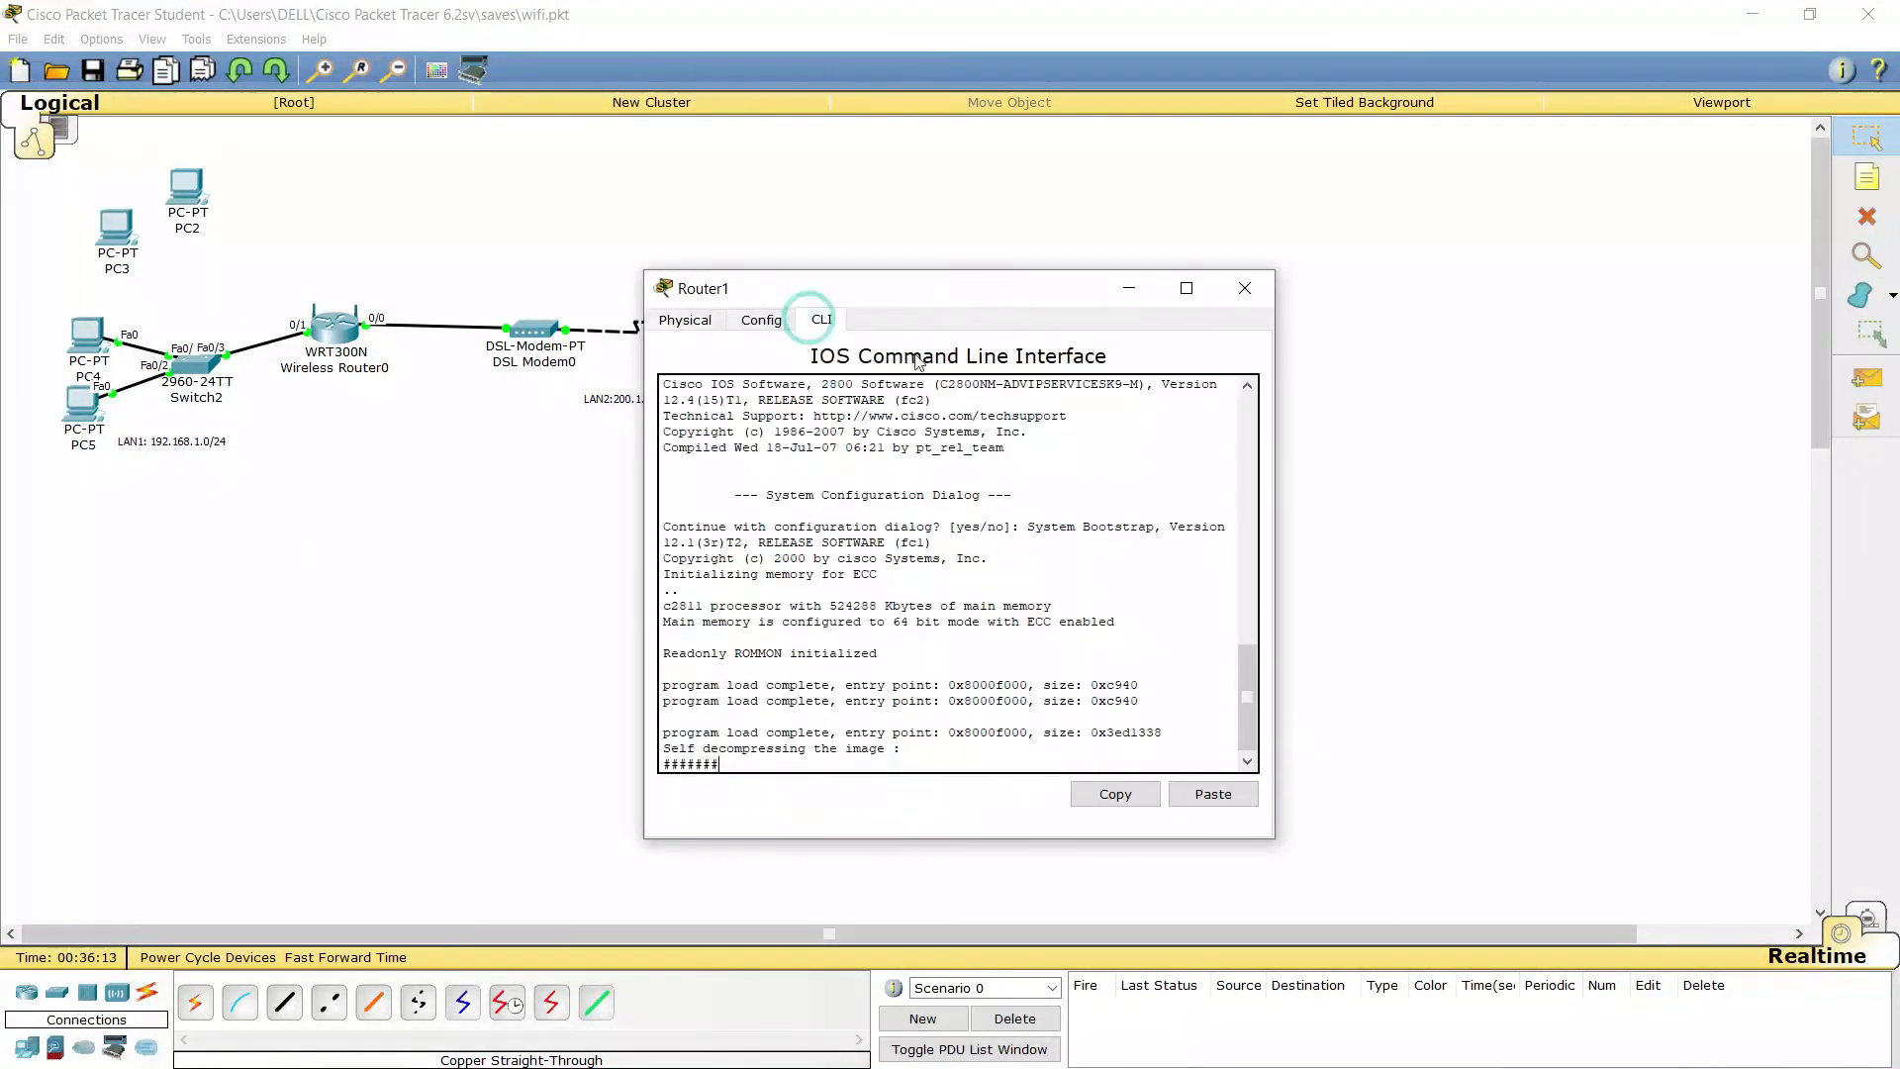
pyautogui.click(1114, 208)
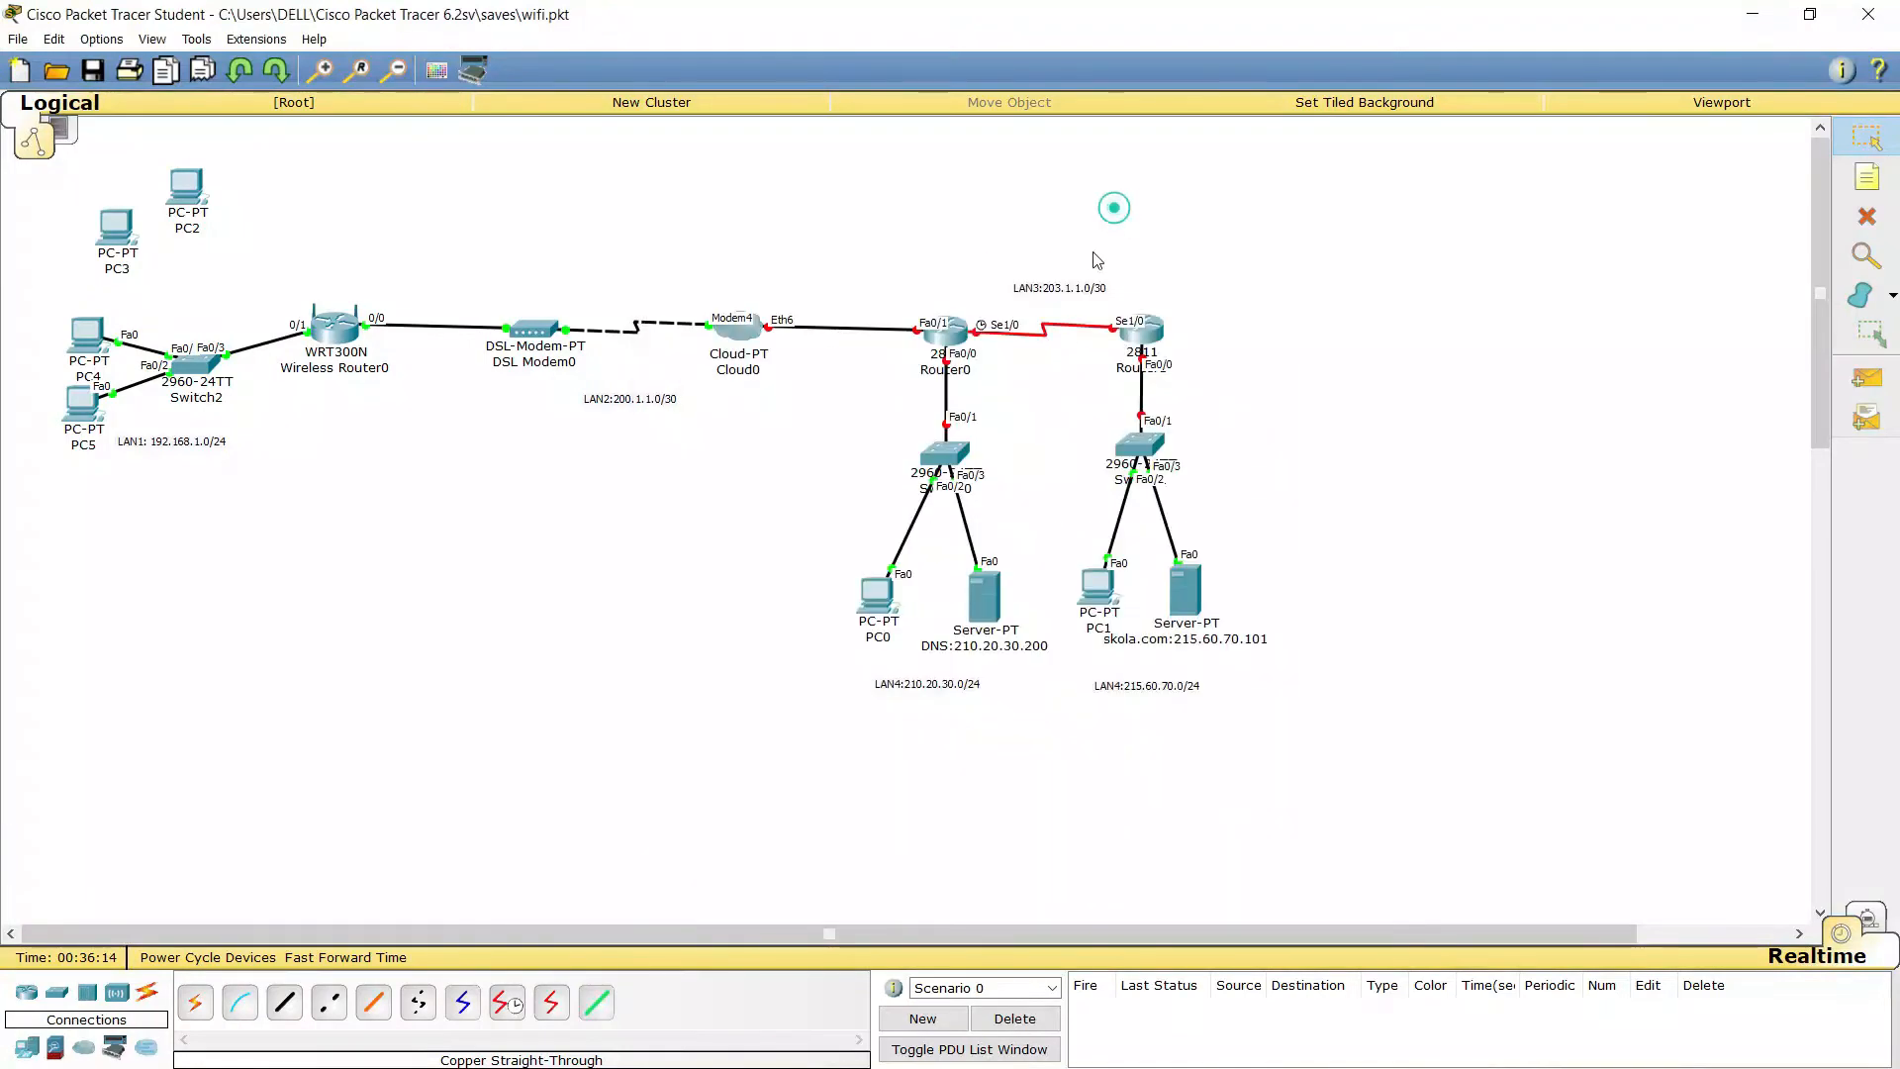
pyautogui.click(941, 330)
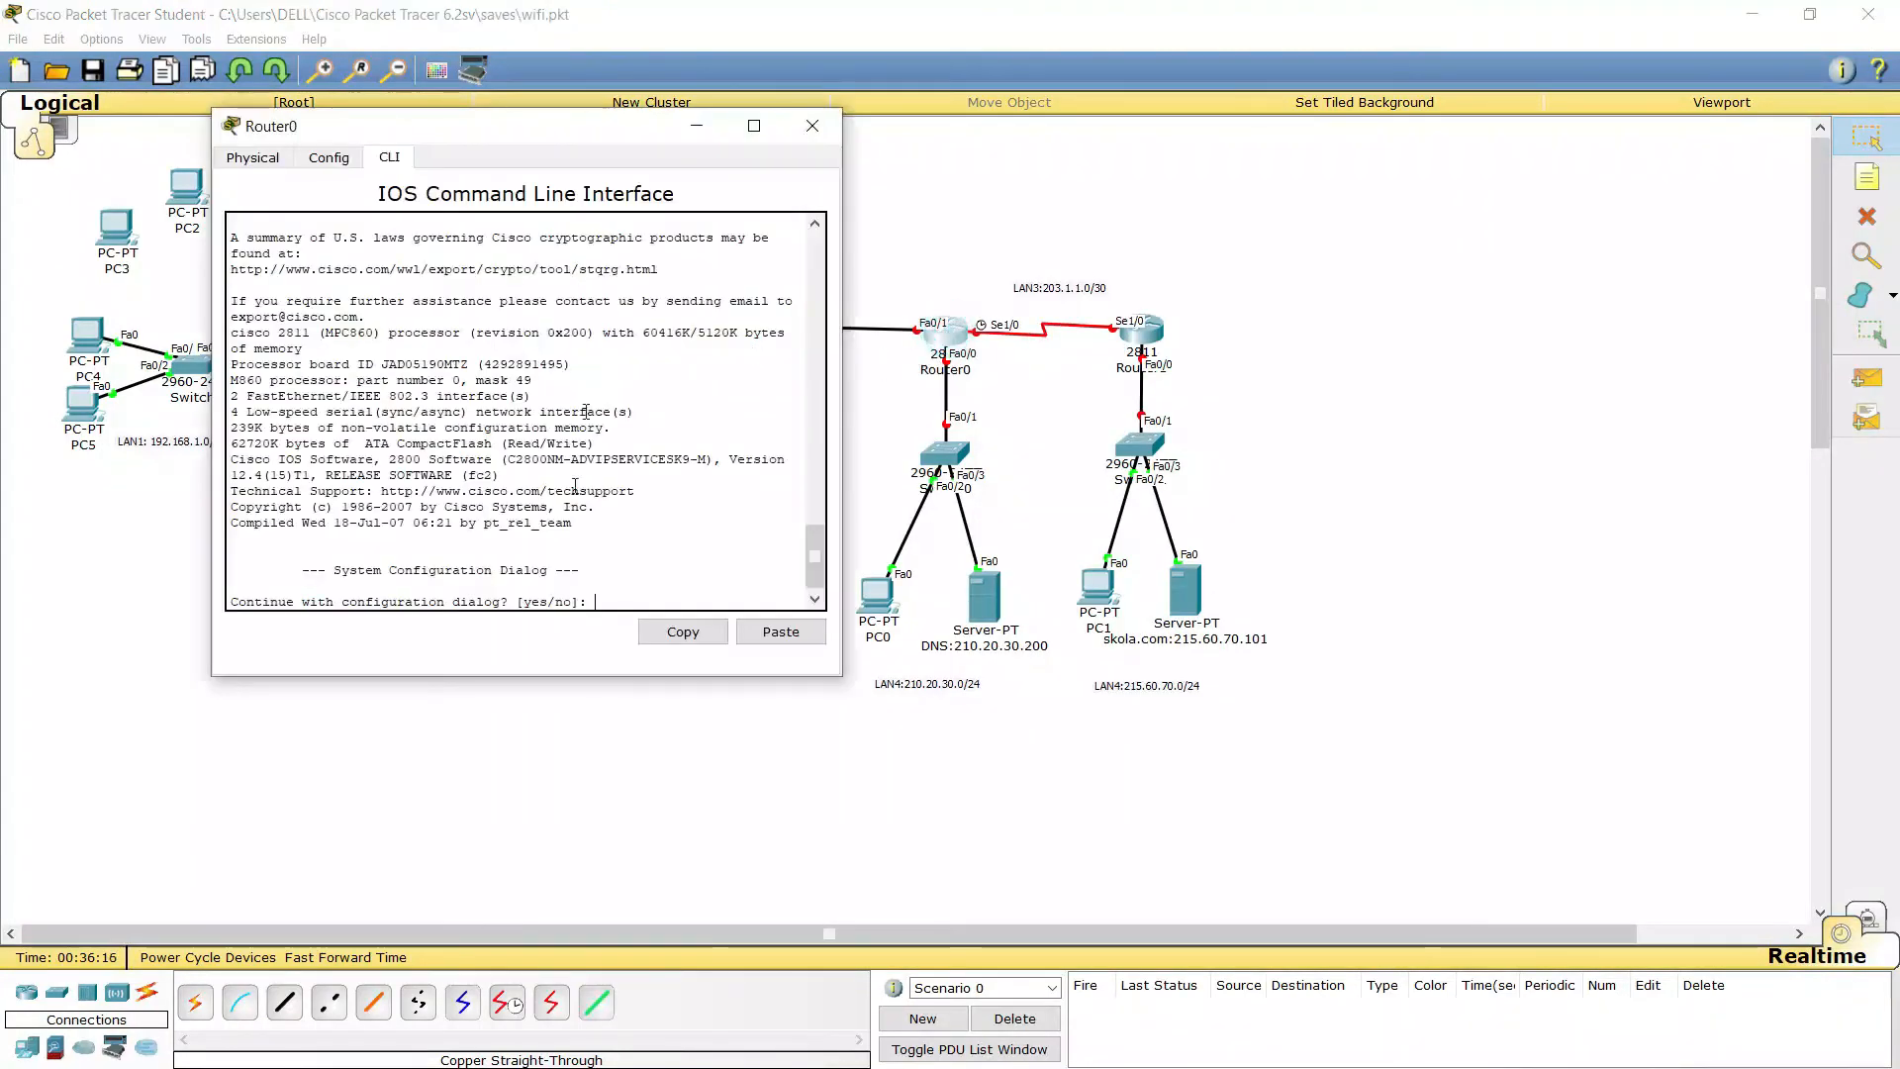
# Skip Router0's initial setup dialog and enter configuration mode for interface fa0/1
pyautogui.write('no')
pyautogui.press('Return')
pyautogui.press('Return')
pyautogui.write('en')
pyautogui.press('Return')
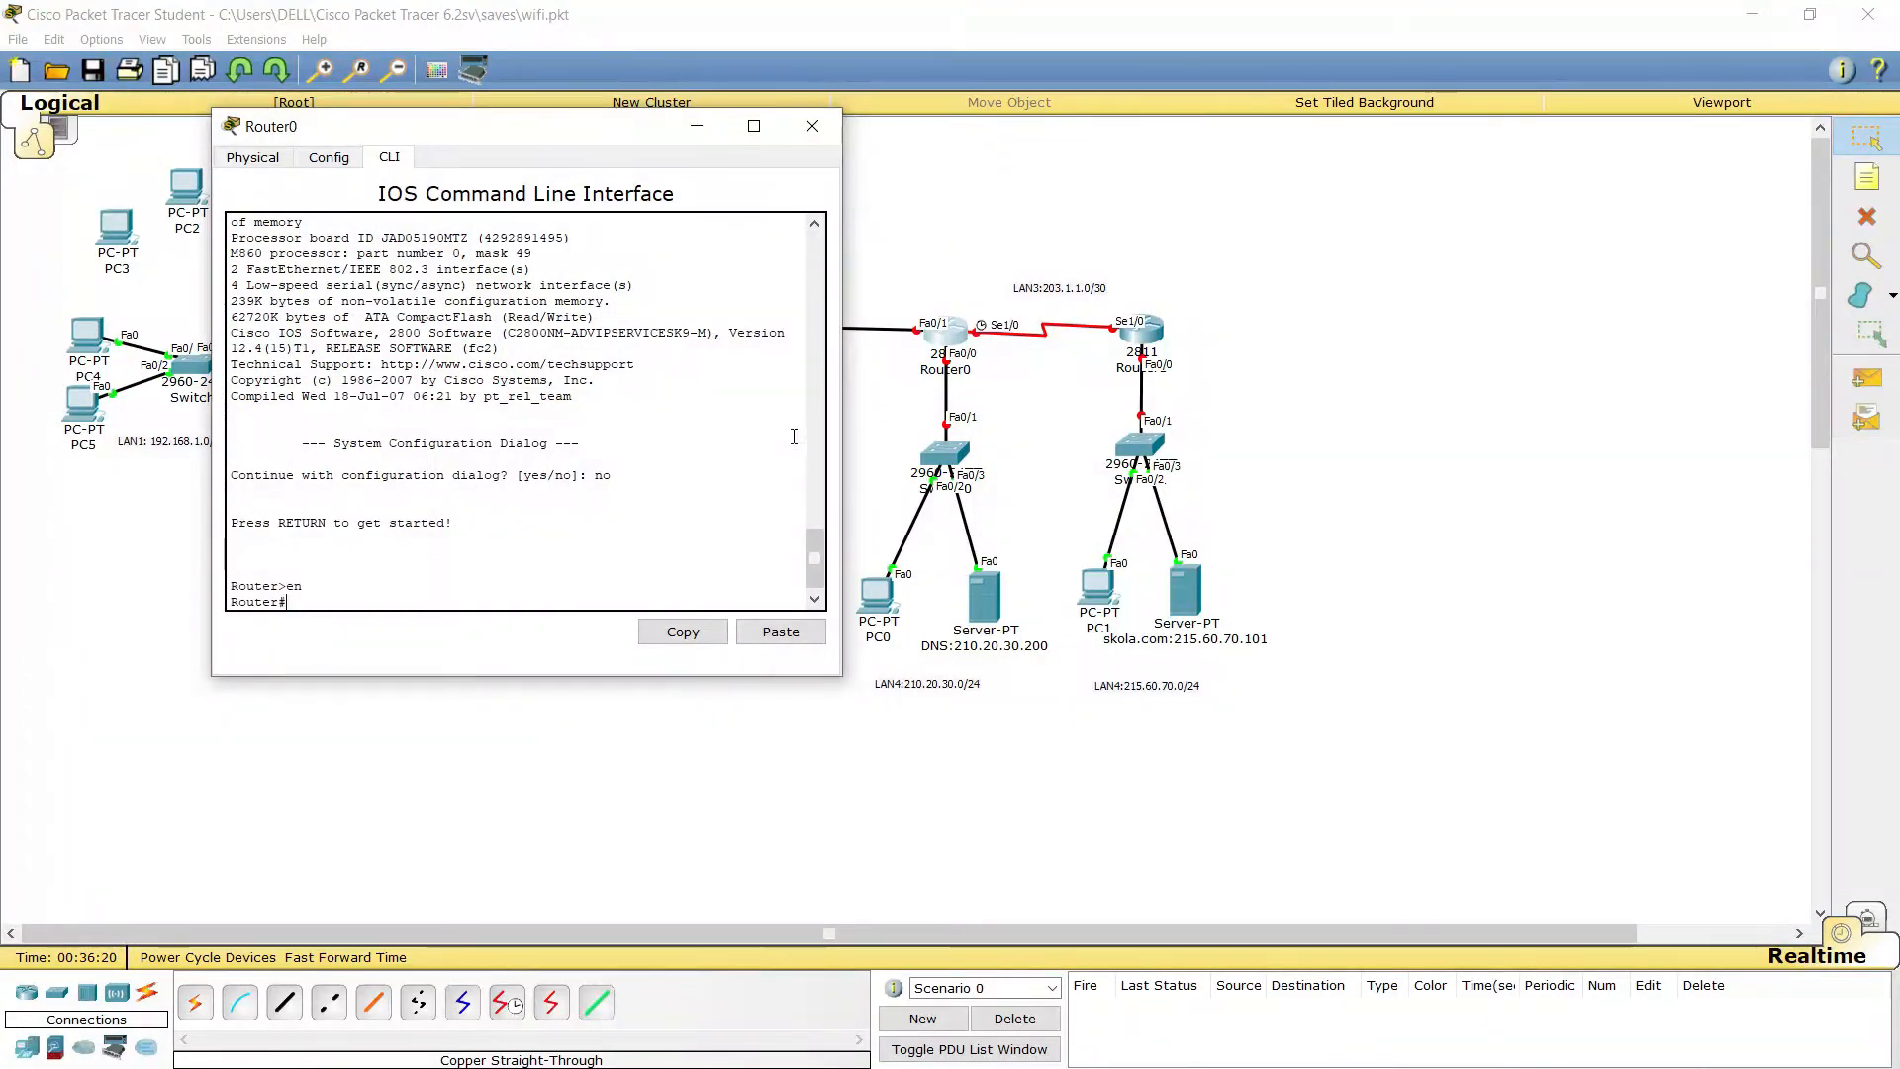
pyautogui.write('conf t')
pyautogui.press('Return')
pyautogui.write('int fa0/1')
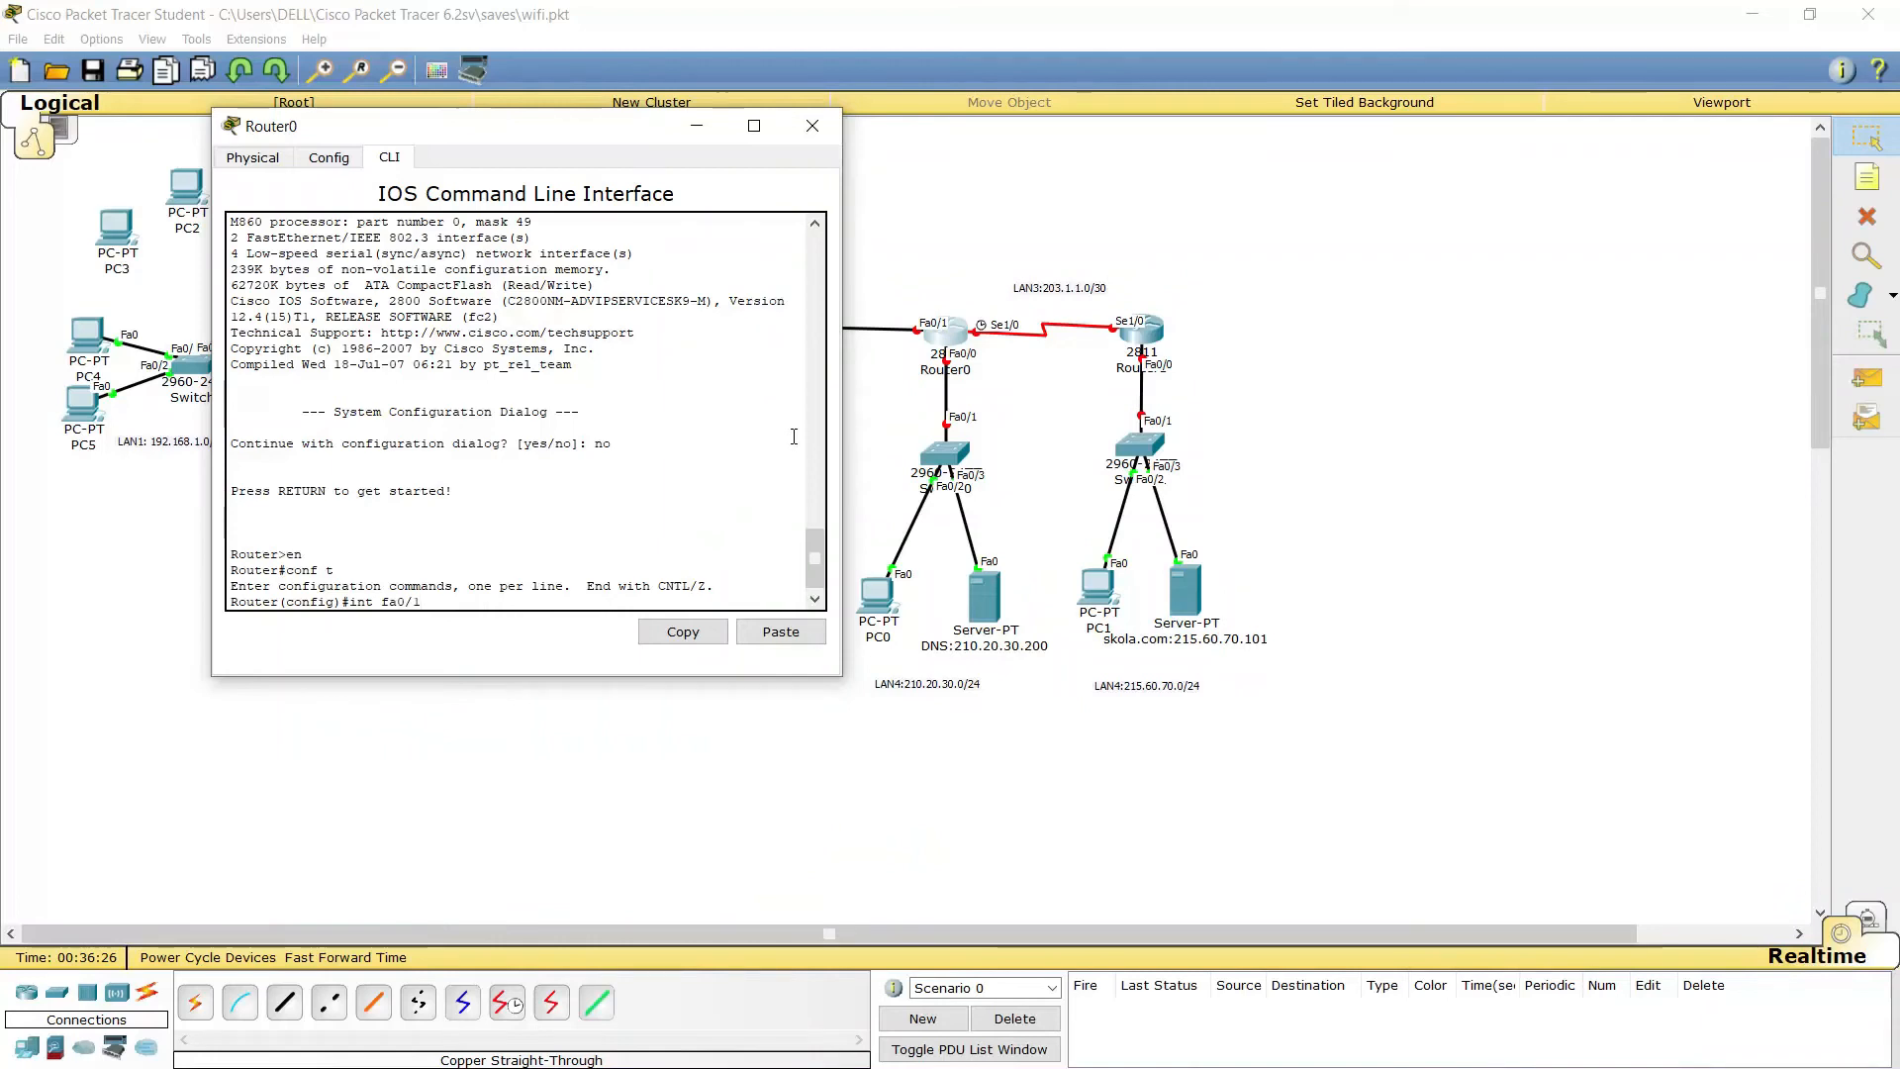
pyautogui.press('Return')
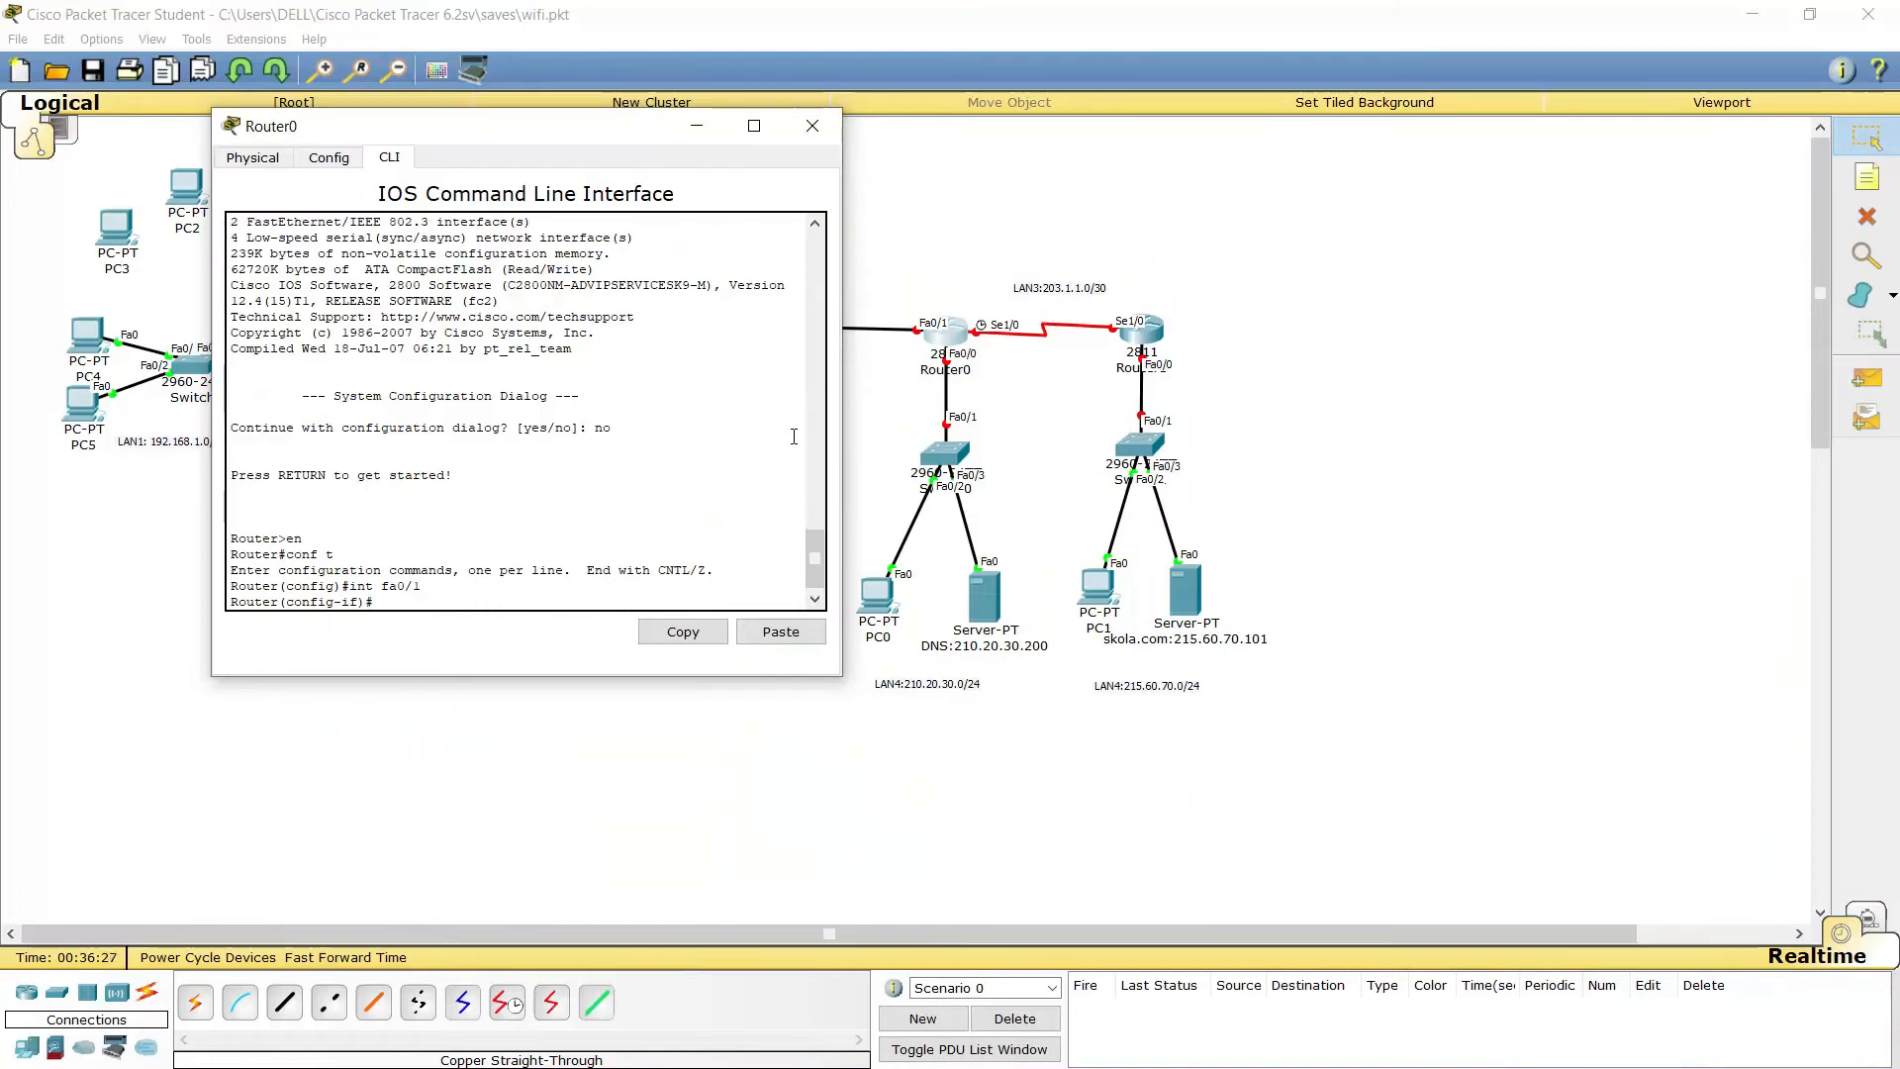
# Give fa0/1 address 200.1.1.2 255.255.255.252, bring it up with no shutdown, and exit
pyautogui.press('BackSpace')
pyautogui.write('ip add')
pyautogui.press('Tab')
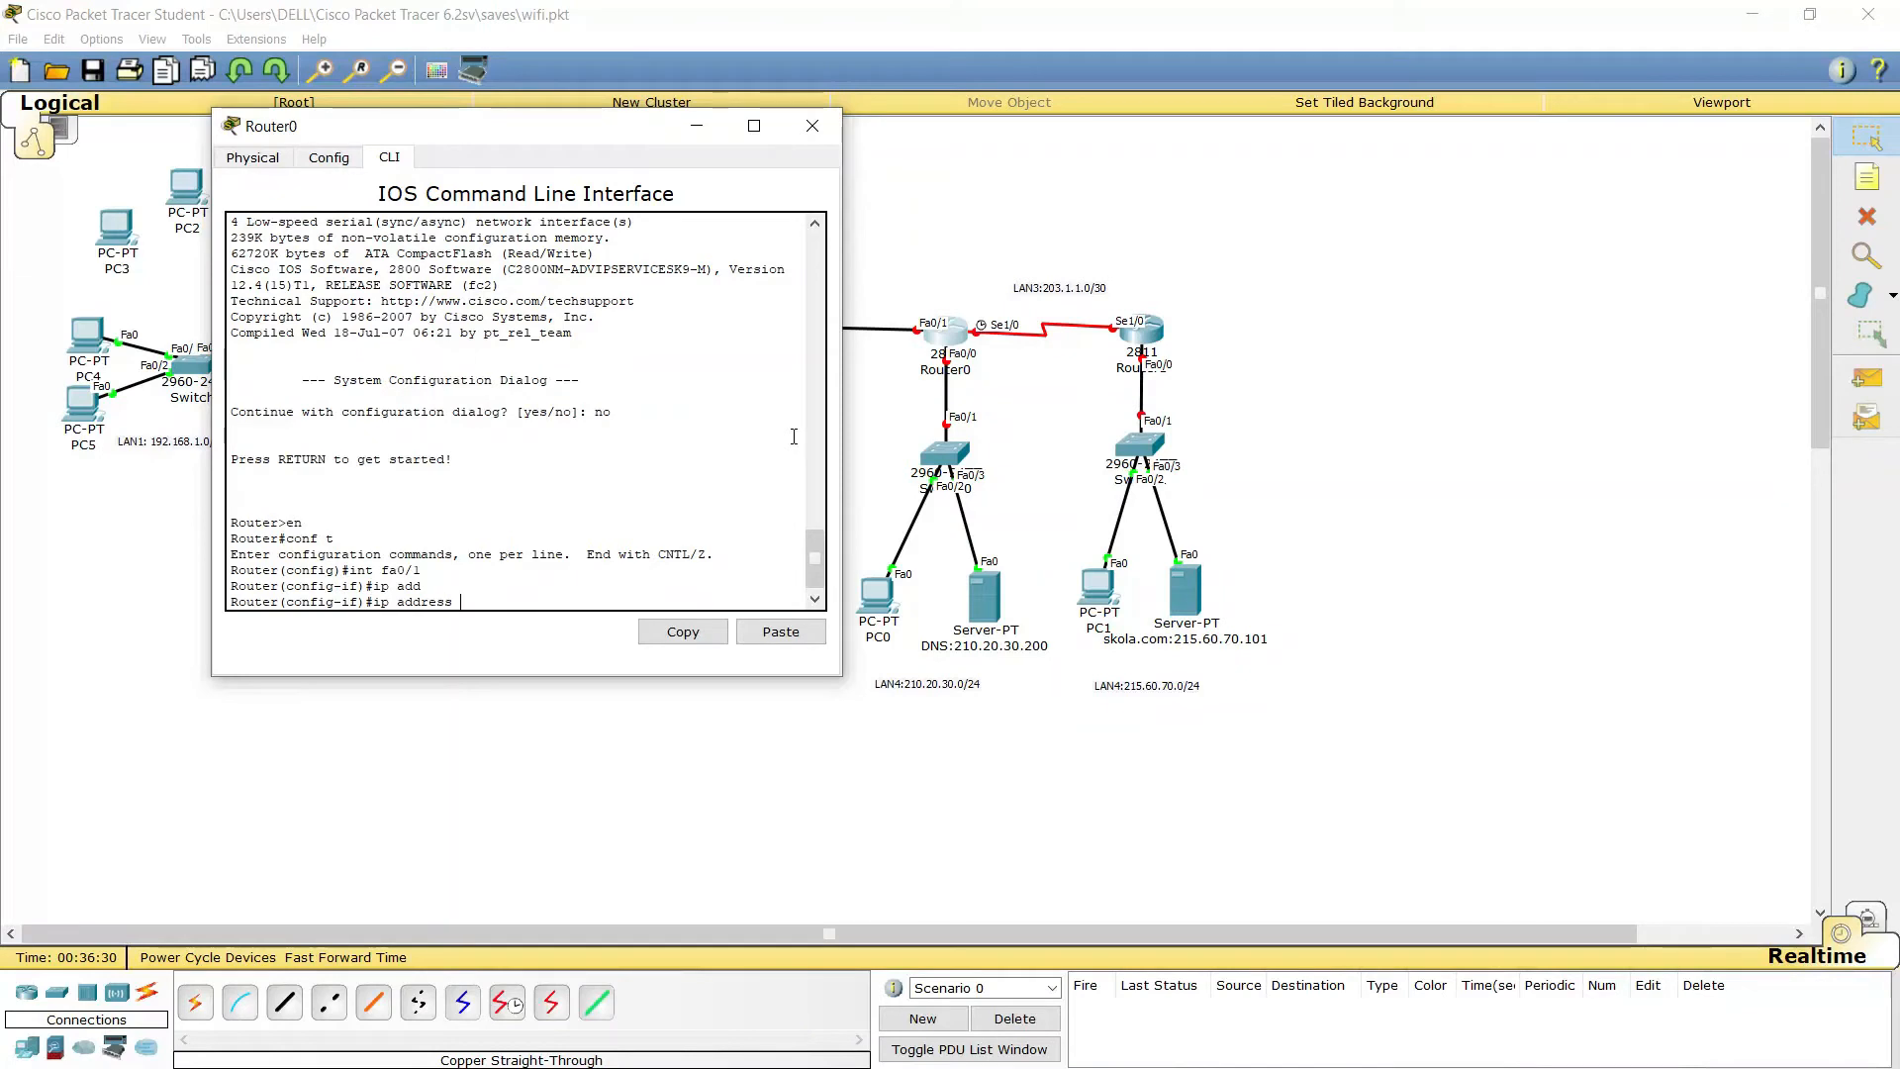
pyautogui.write('200.1.1.2')
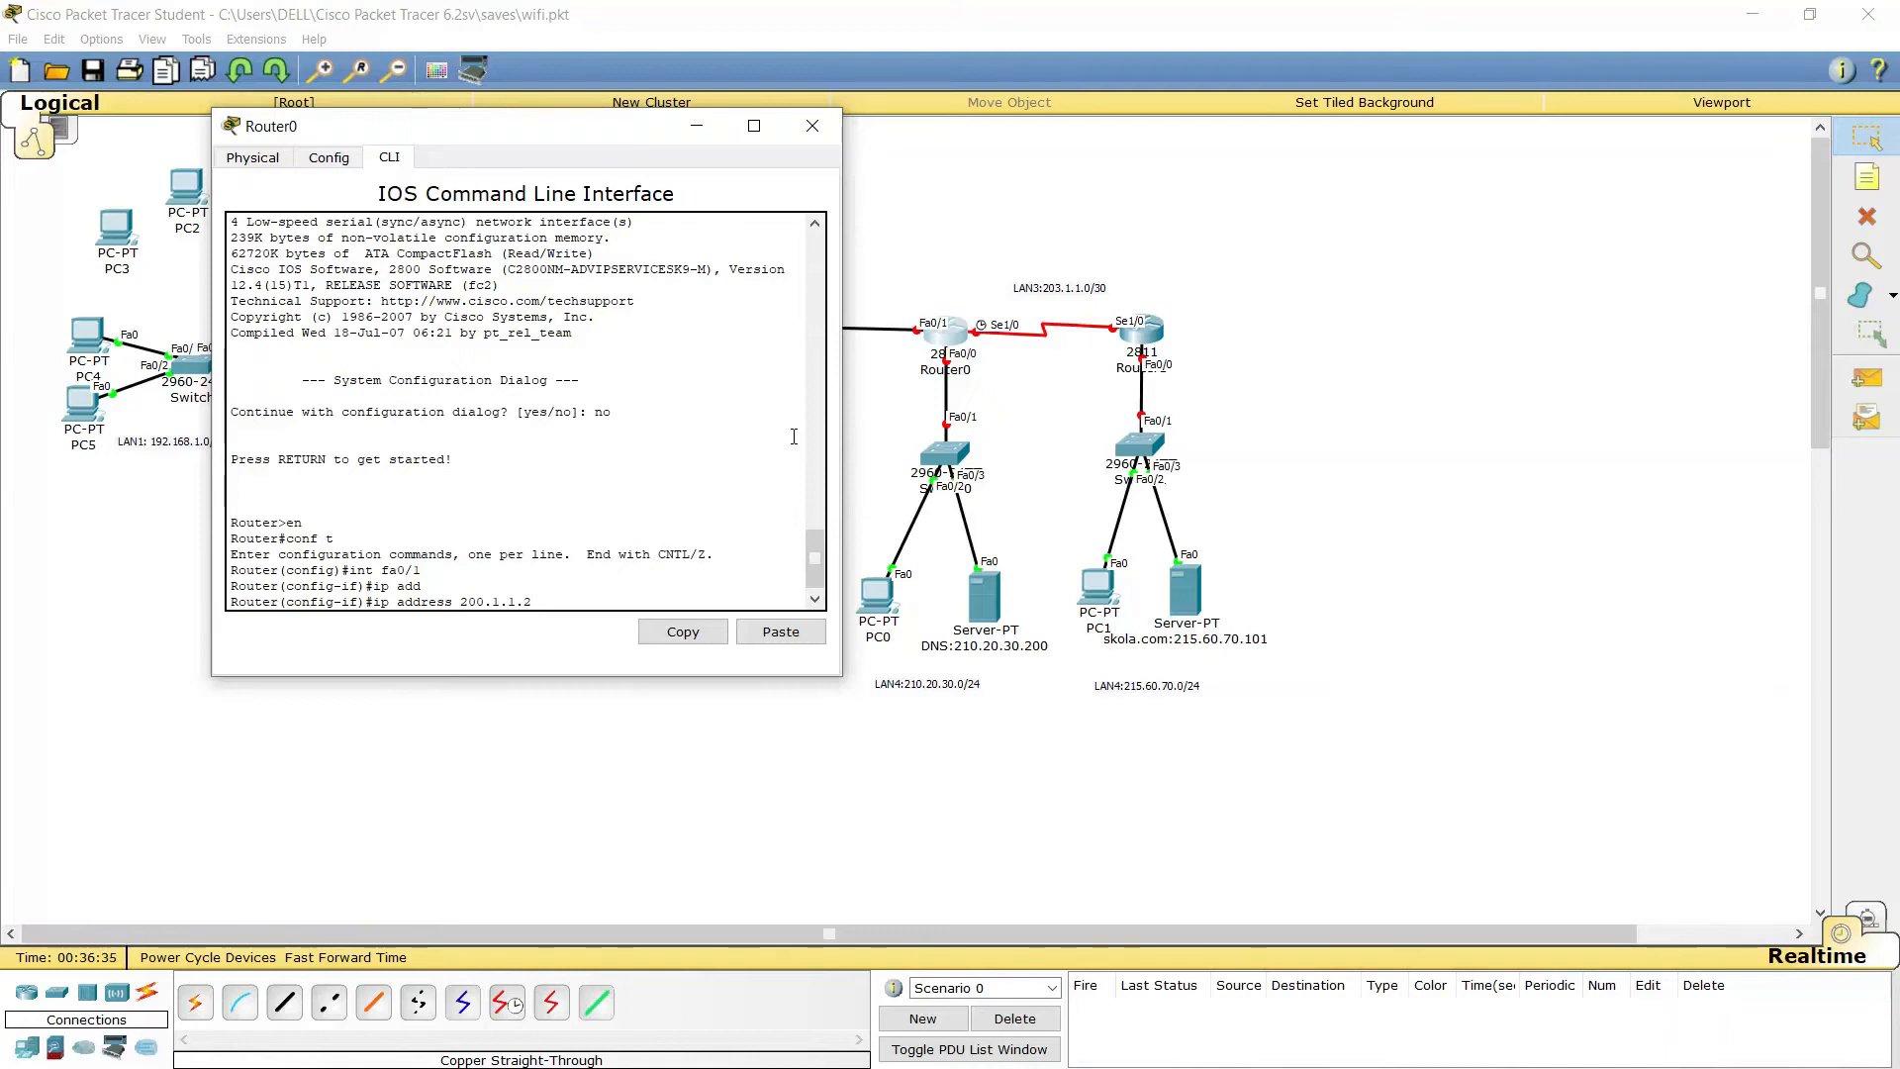
pyautogui.write(' 255.2')
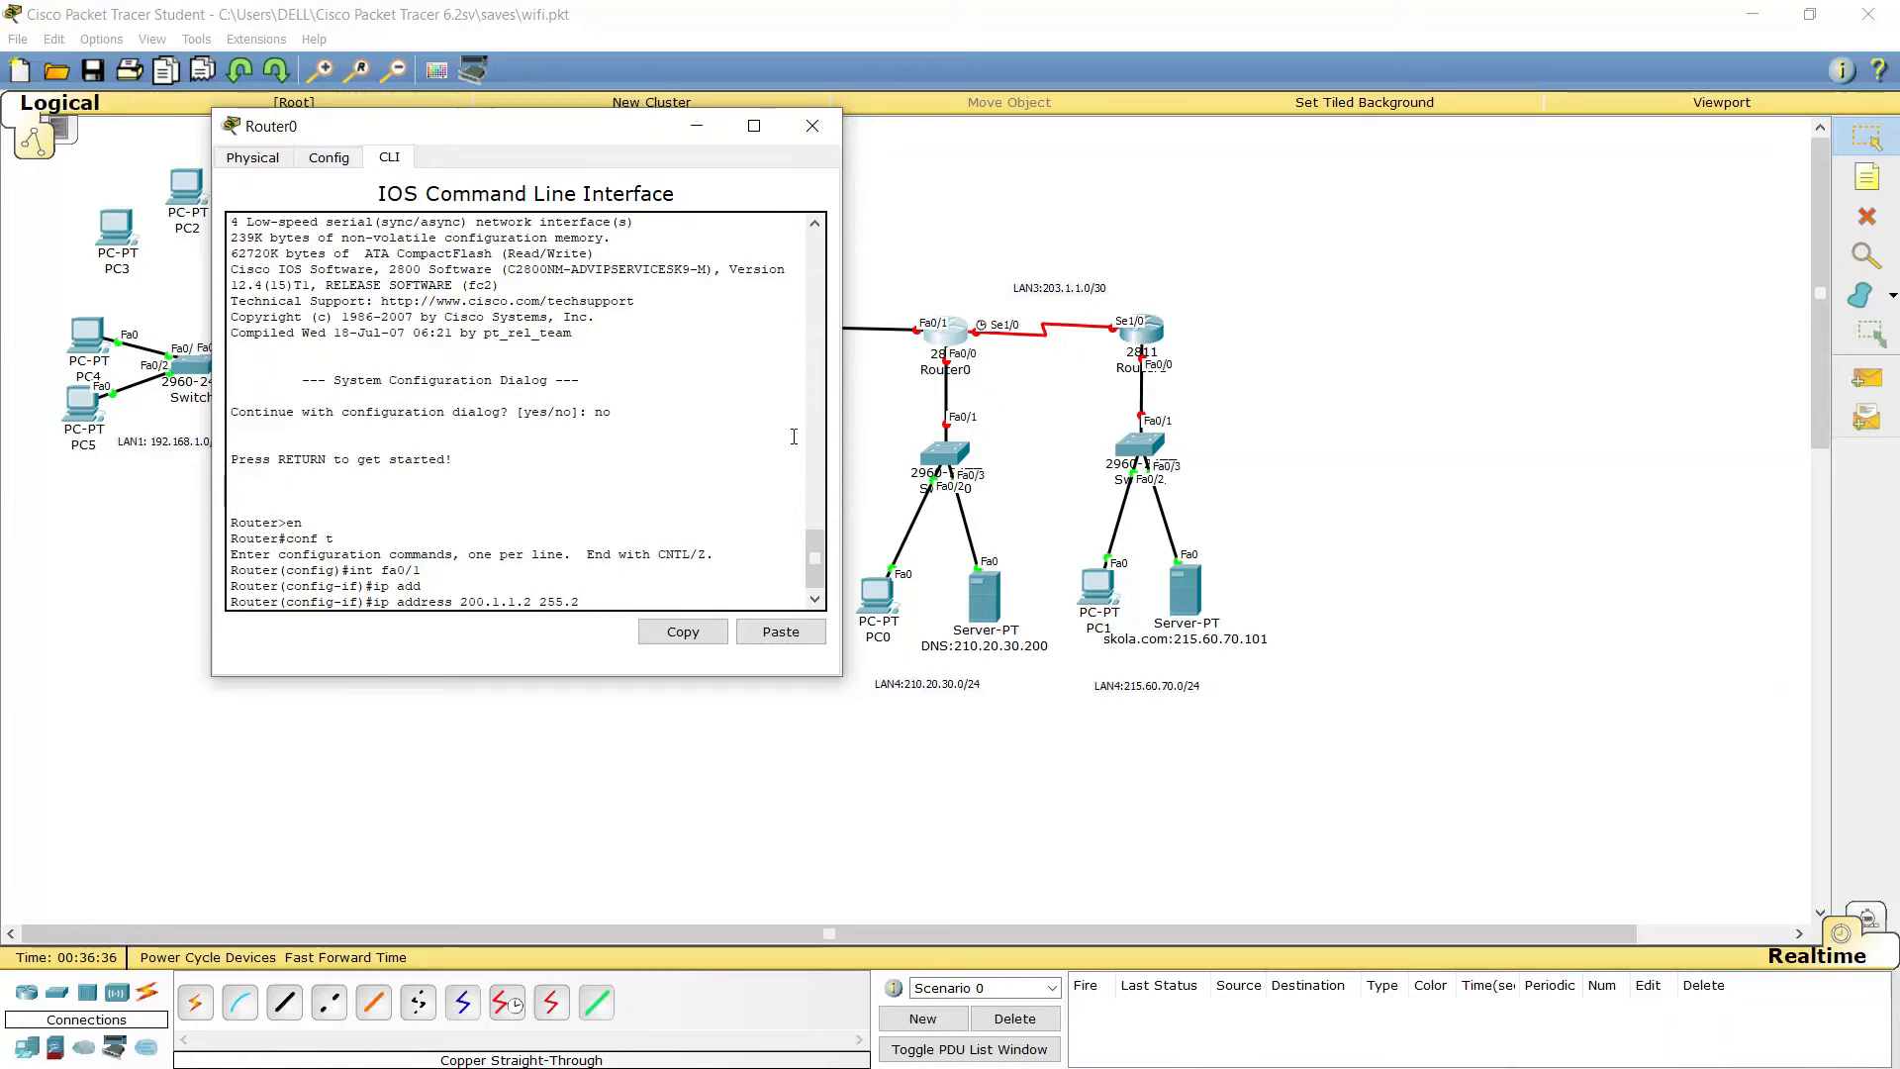
pyautogui.write('55.255.252')
pyautogui.press('Return')
pyautogui.write('no')
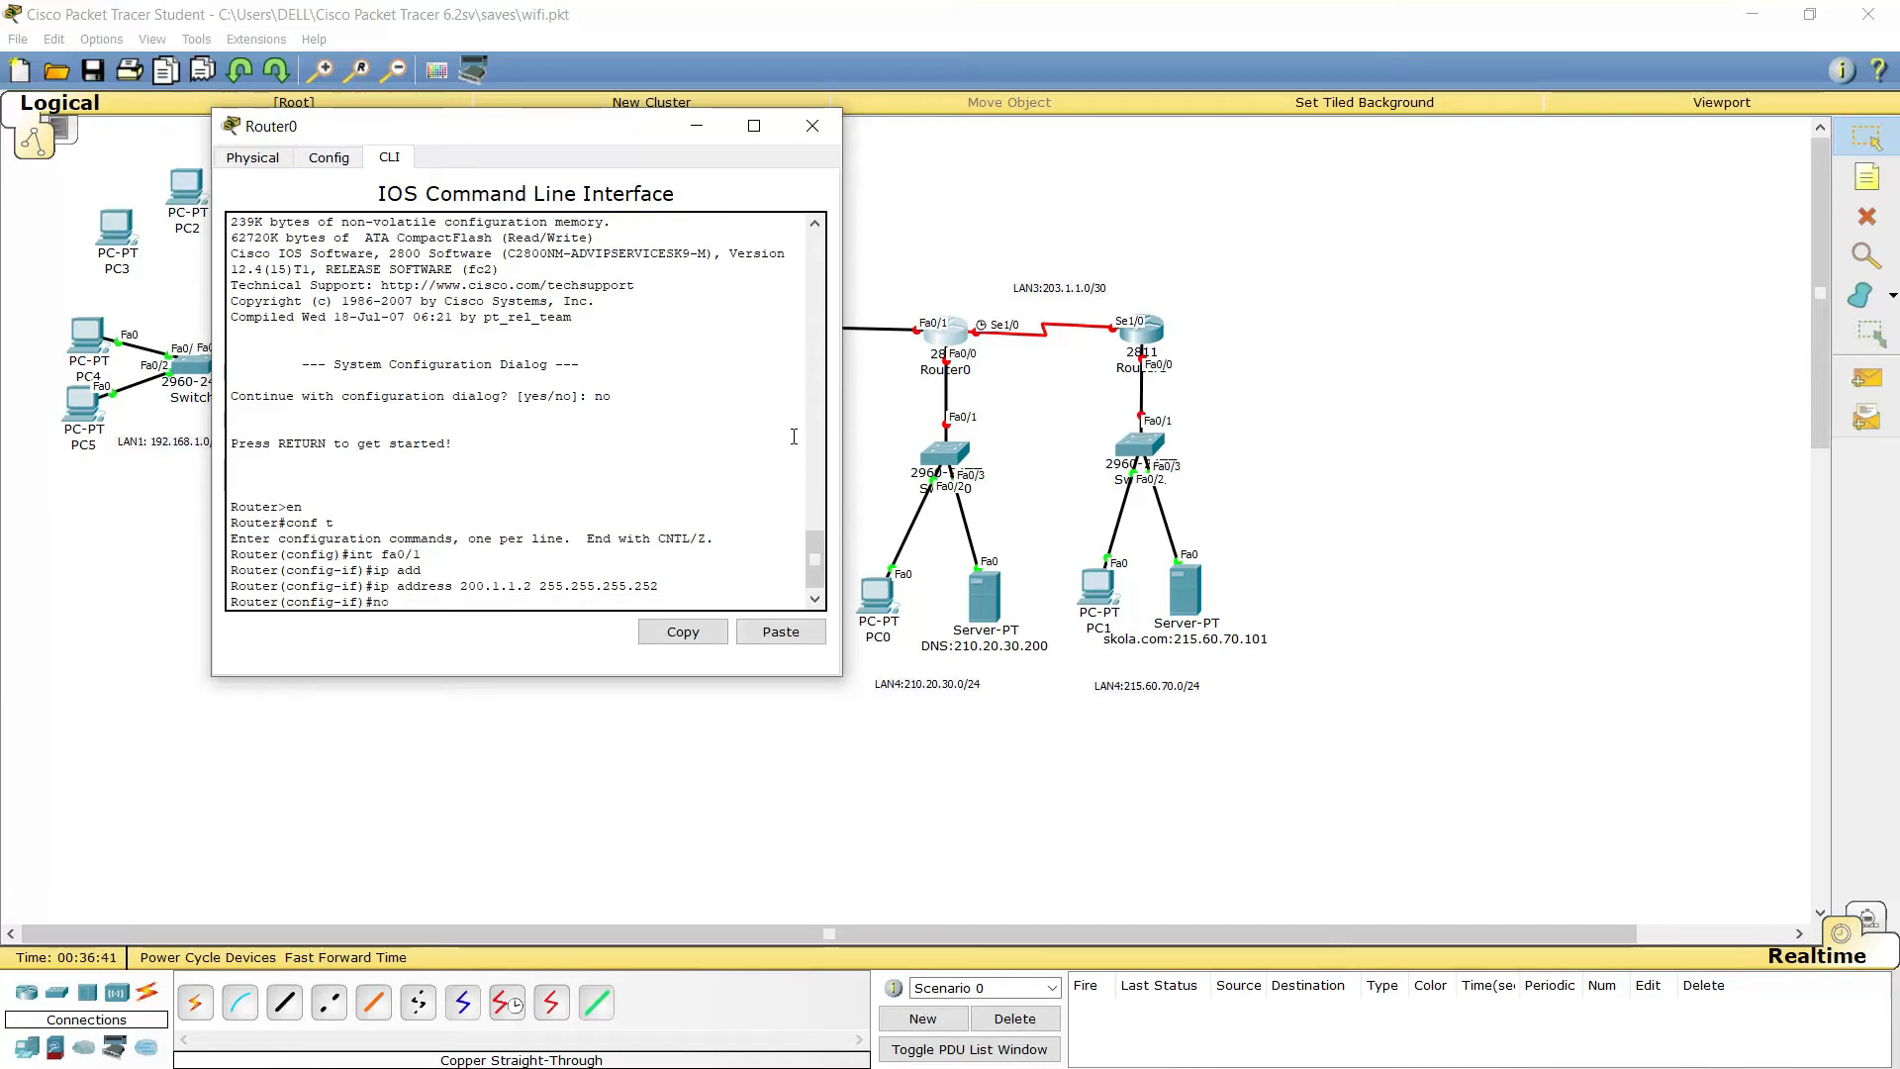
pyautogui.write(' sh')
pyautogui.press('Tab')
pyautogui.press('Return')
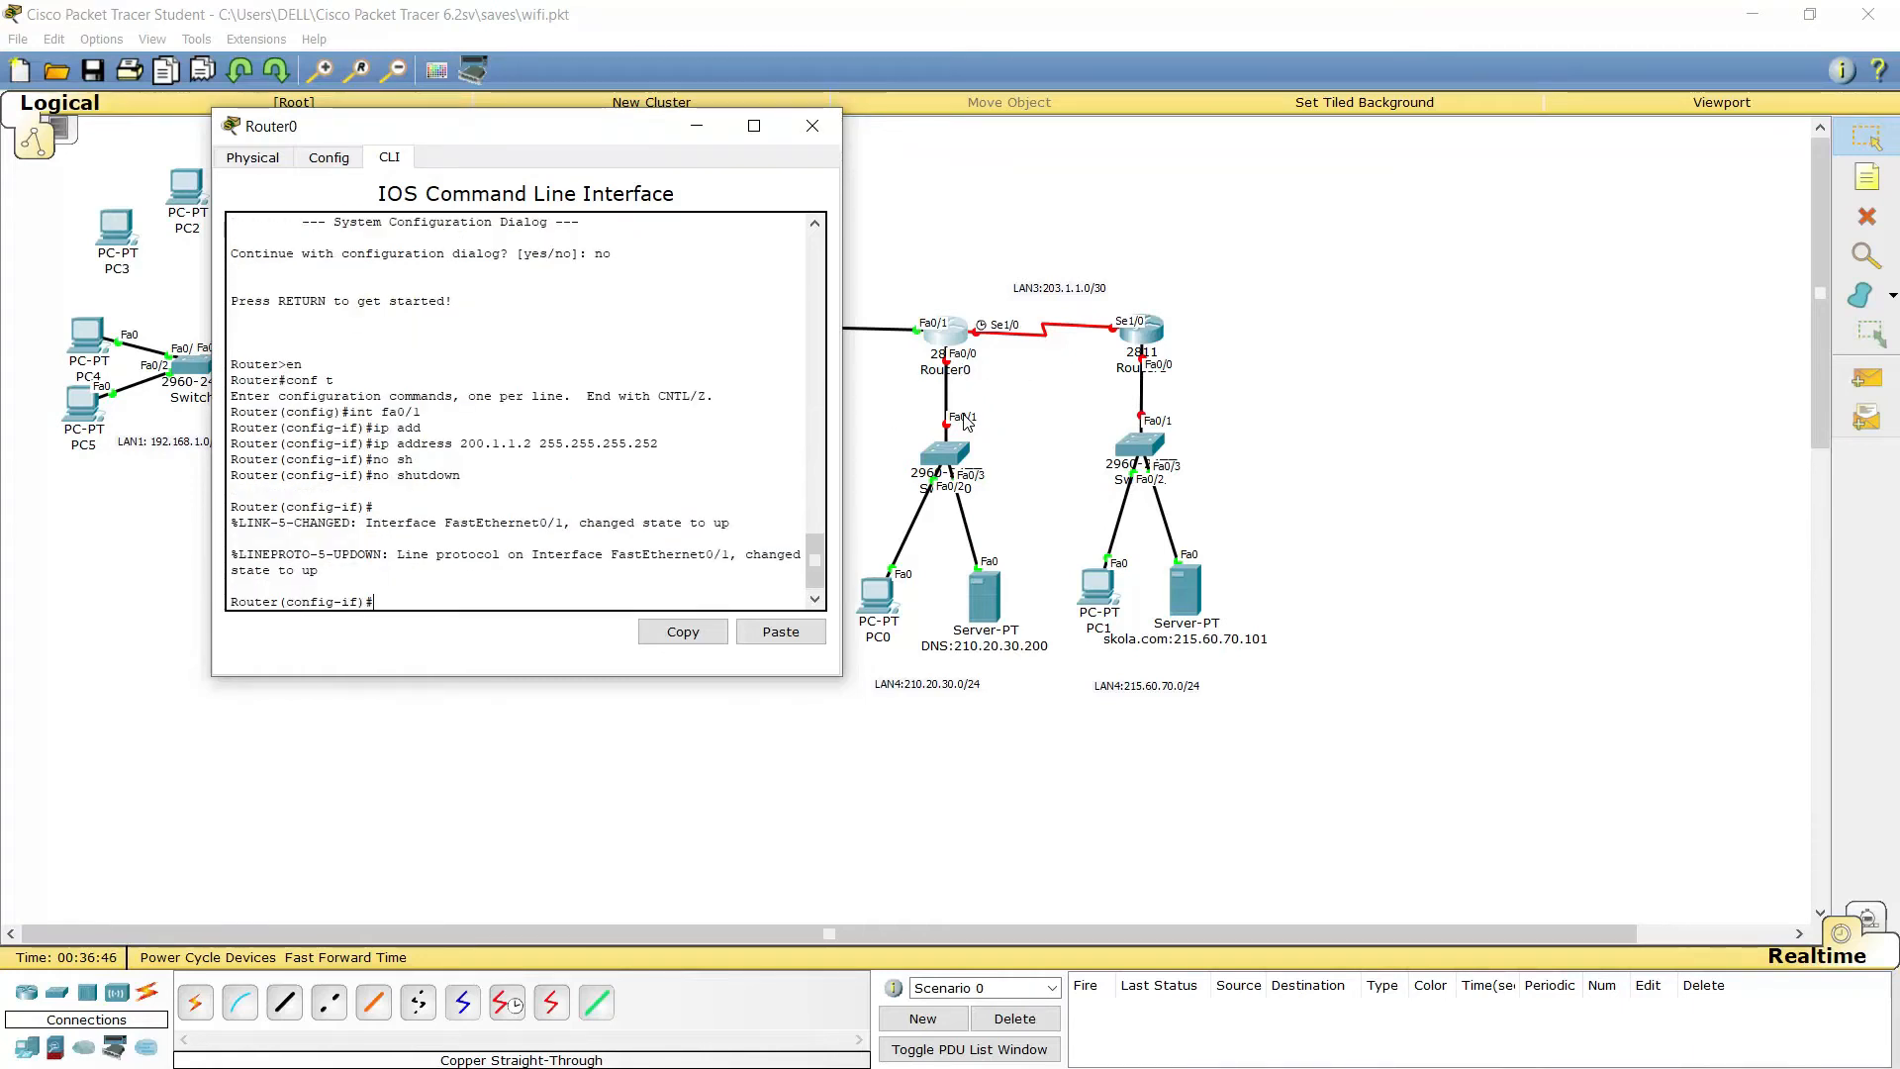
pyautogui.write('e')
pyautogui.write('x')
pyautogui.press('Return')
pyautogui.press('Up')
pyautogui.press('Up')
pyautogui.press('Up')
pyautogui.press('Up')
pyautogui.press('Up')
pyautogui.press('Up')
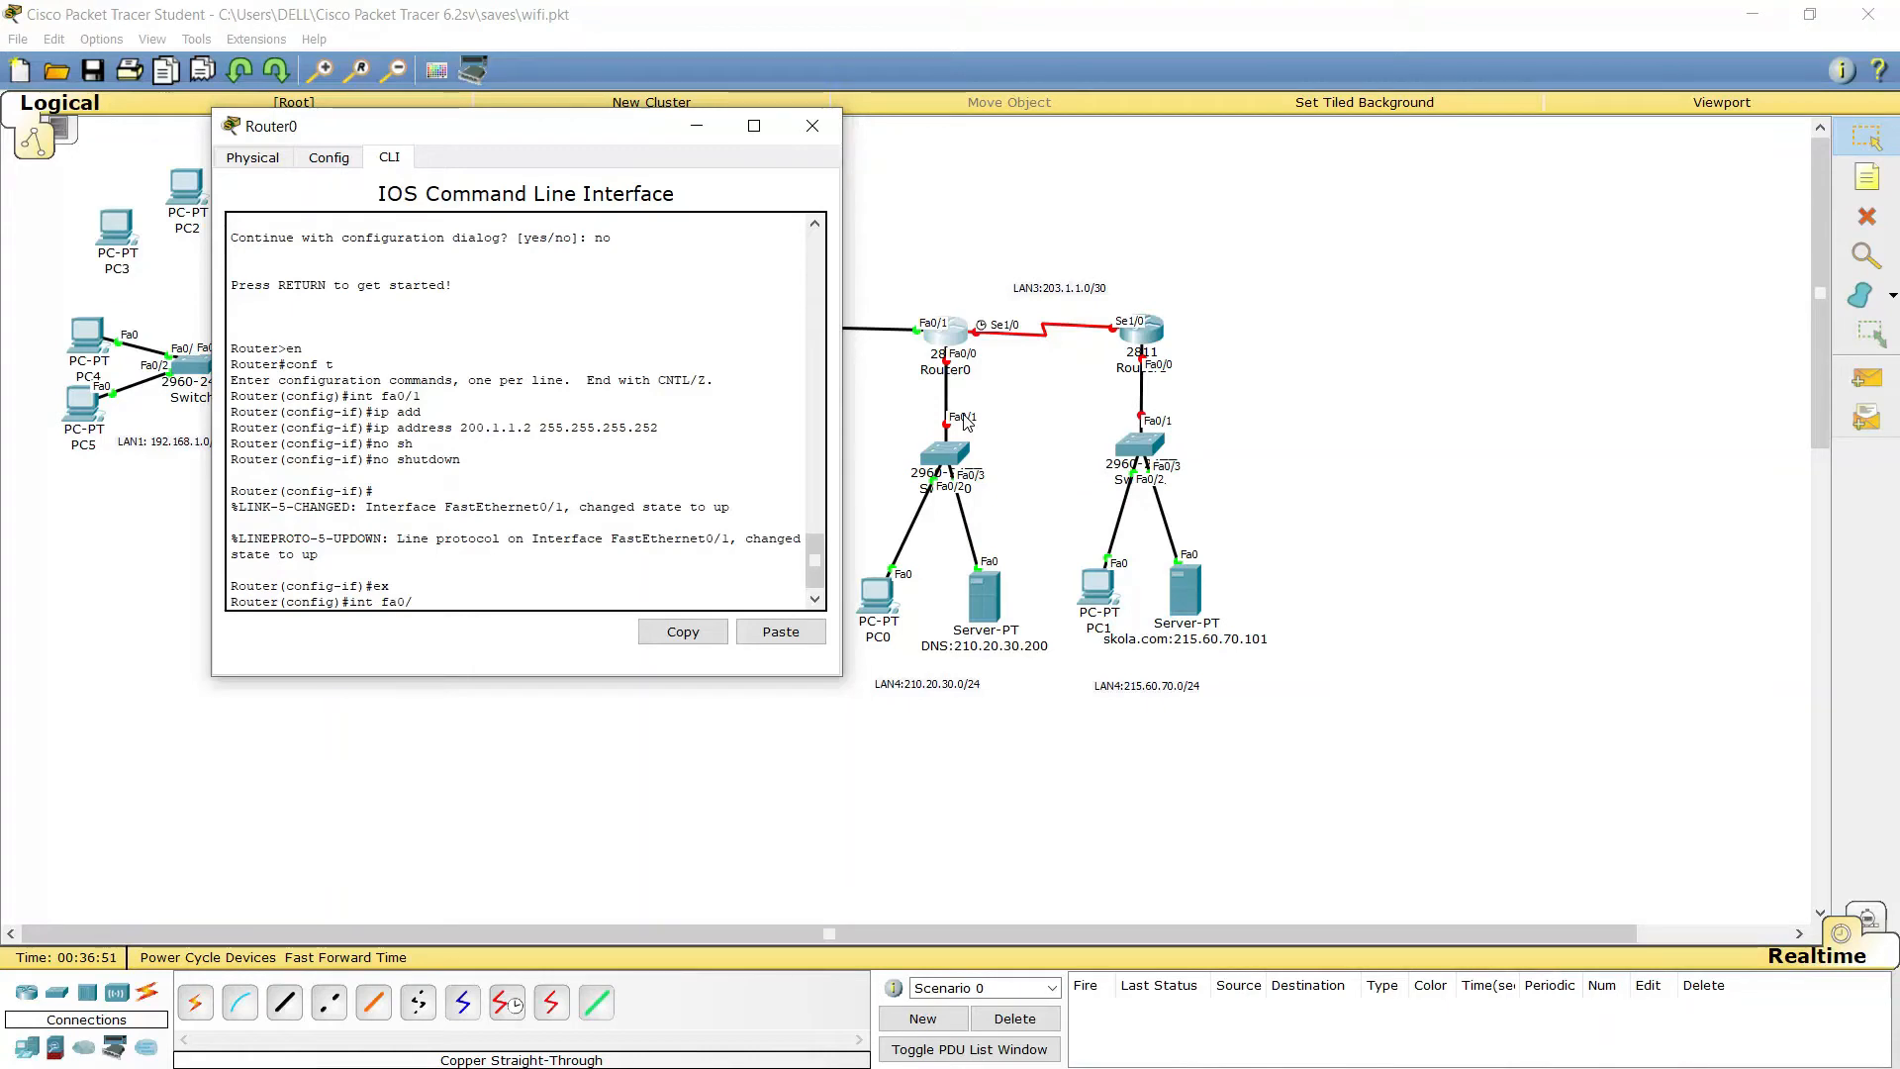
# Select fa0/0 and assign it 210.1.1.254 255.255.255.0 by editing the recalled address command
pyautogui.press('BackSpace')
pyautogui.write('0')
pyautogui.press('Return')
pyautogui.press('Up')
pyautogui.press('Up')
pyautogui.press('Up')
pyautogui.press('Up')
pyautogui.press('Up')
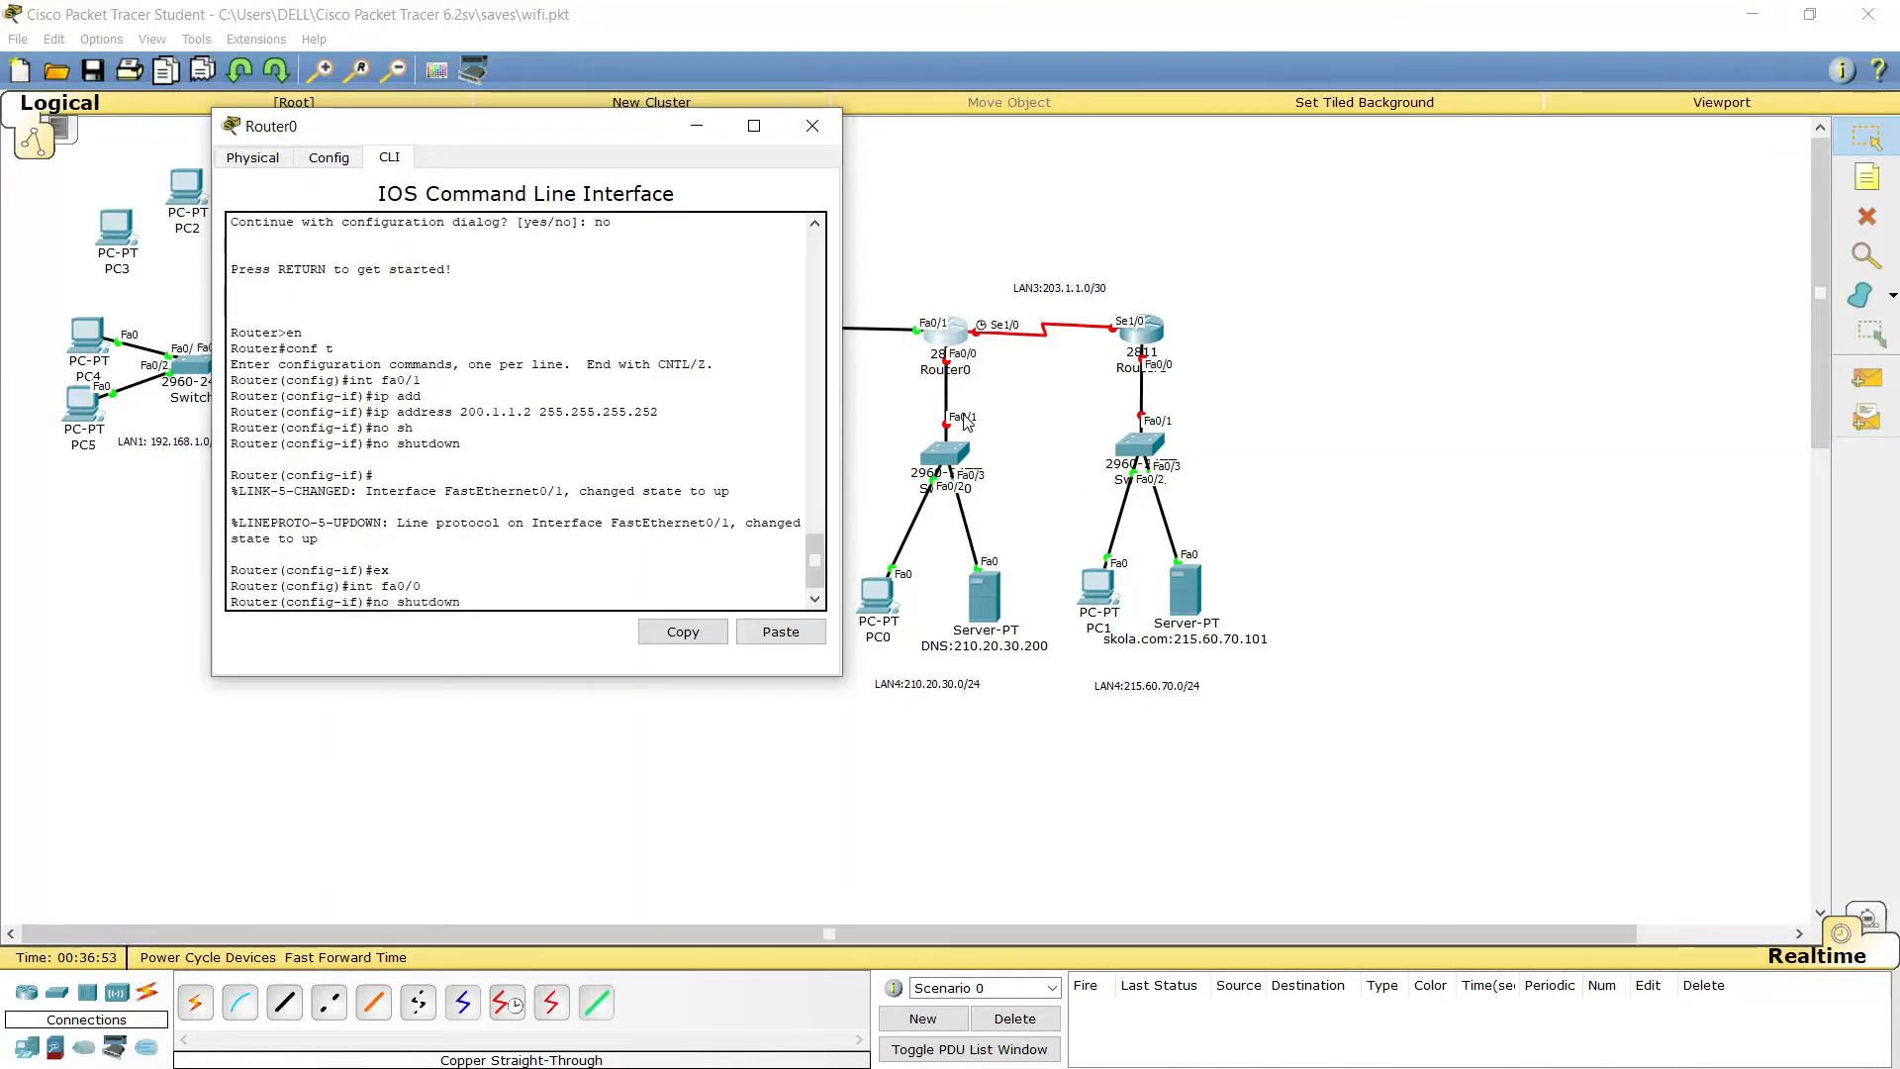
pyautogui.press('Left')
pyautogui.press('Left')
pyautogui.press('Left')
pyautogui.press('Left')
pyautogui.press('Left')
pyautogui.press('Left')
pyautogui.press('Left')
pyautogui.press('Left')
pyautogui.press('Left')
pyautogui.press('Left')
pyautogui.press('Left')
pyautogui.press('Left')
pyautogui.press('Left')
pyautogui.press('Left')
pyautogui.press('Left')
pyautogui.press('Left')
pyautogui.press('Left')
pyautogui.press('Left')
pyautogui.press('Left')
pyautogui.press('Left')
pyautogui.press('Left')
pyautogui.press('BackSpace')
pyautogui.press('BackSpace')
pyautogui.write('10')
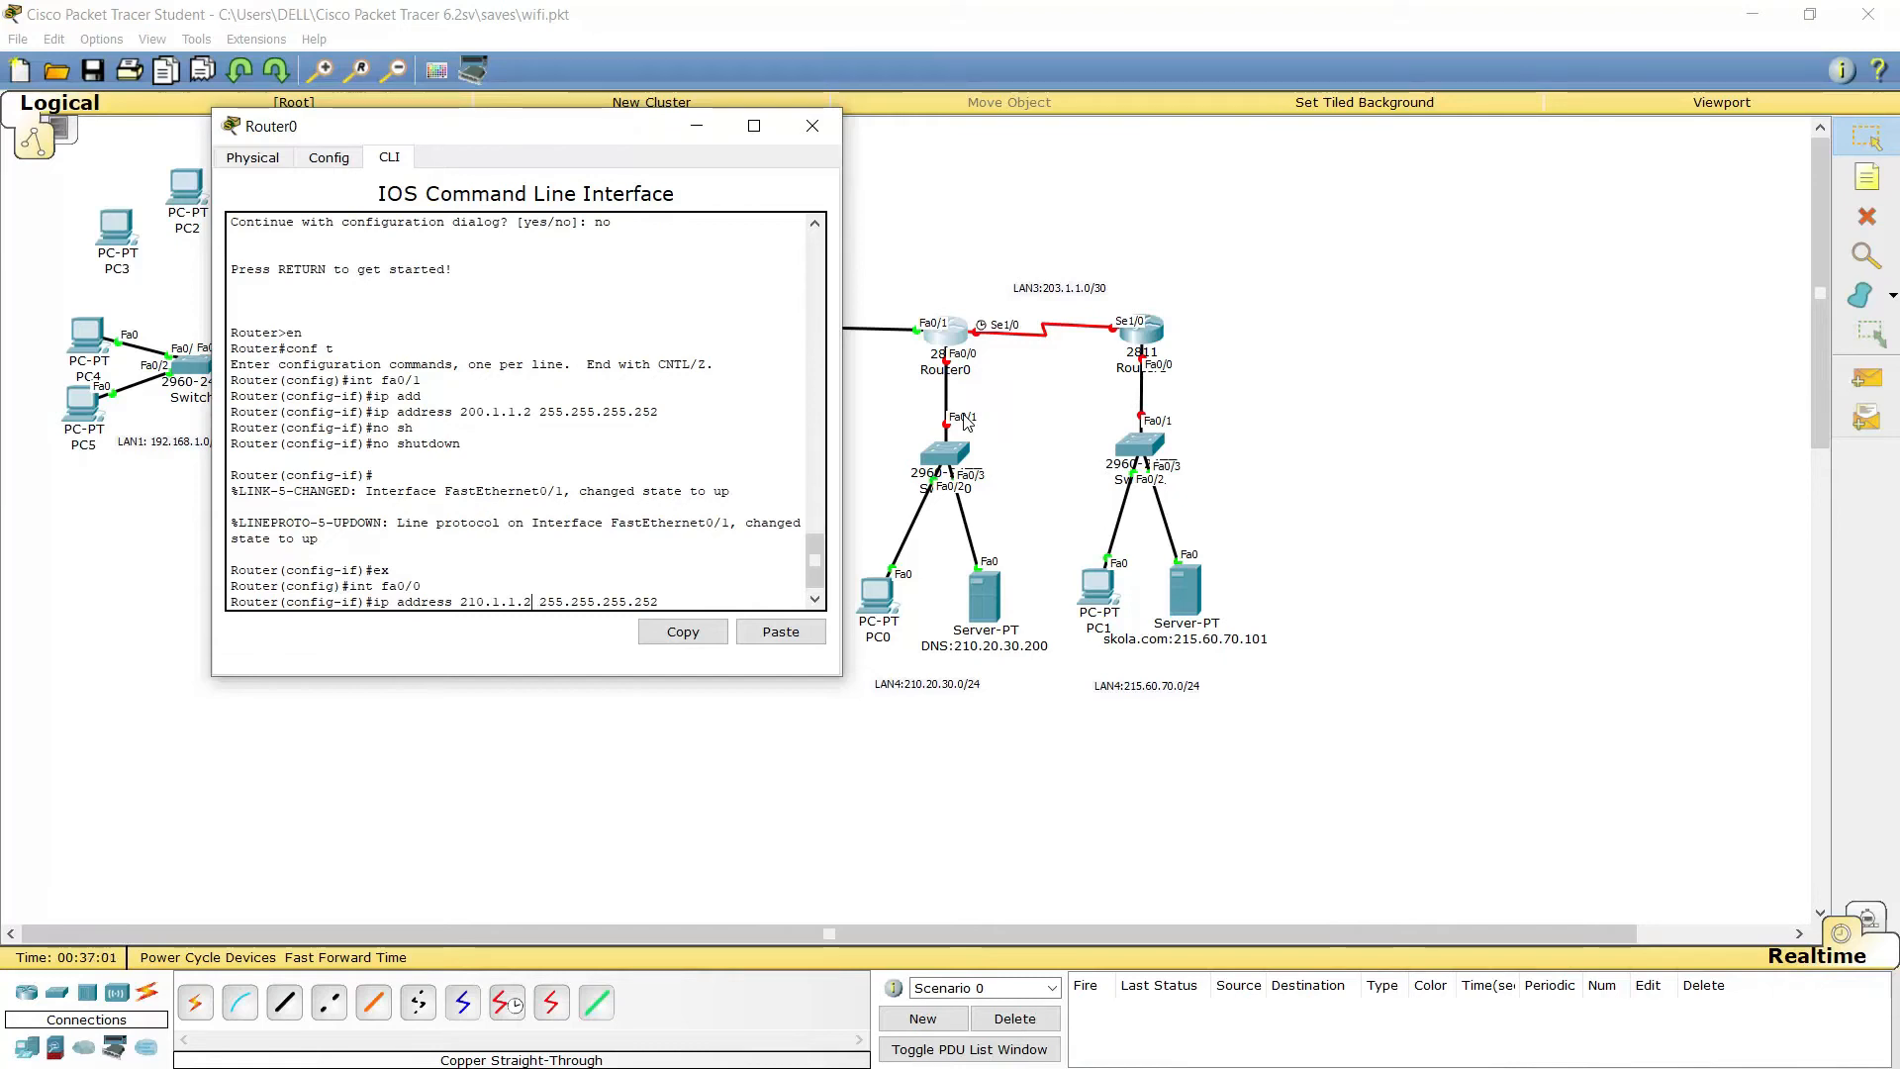
pyautogui.write('54')
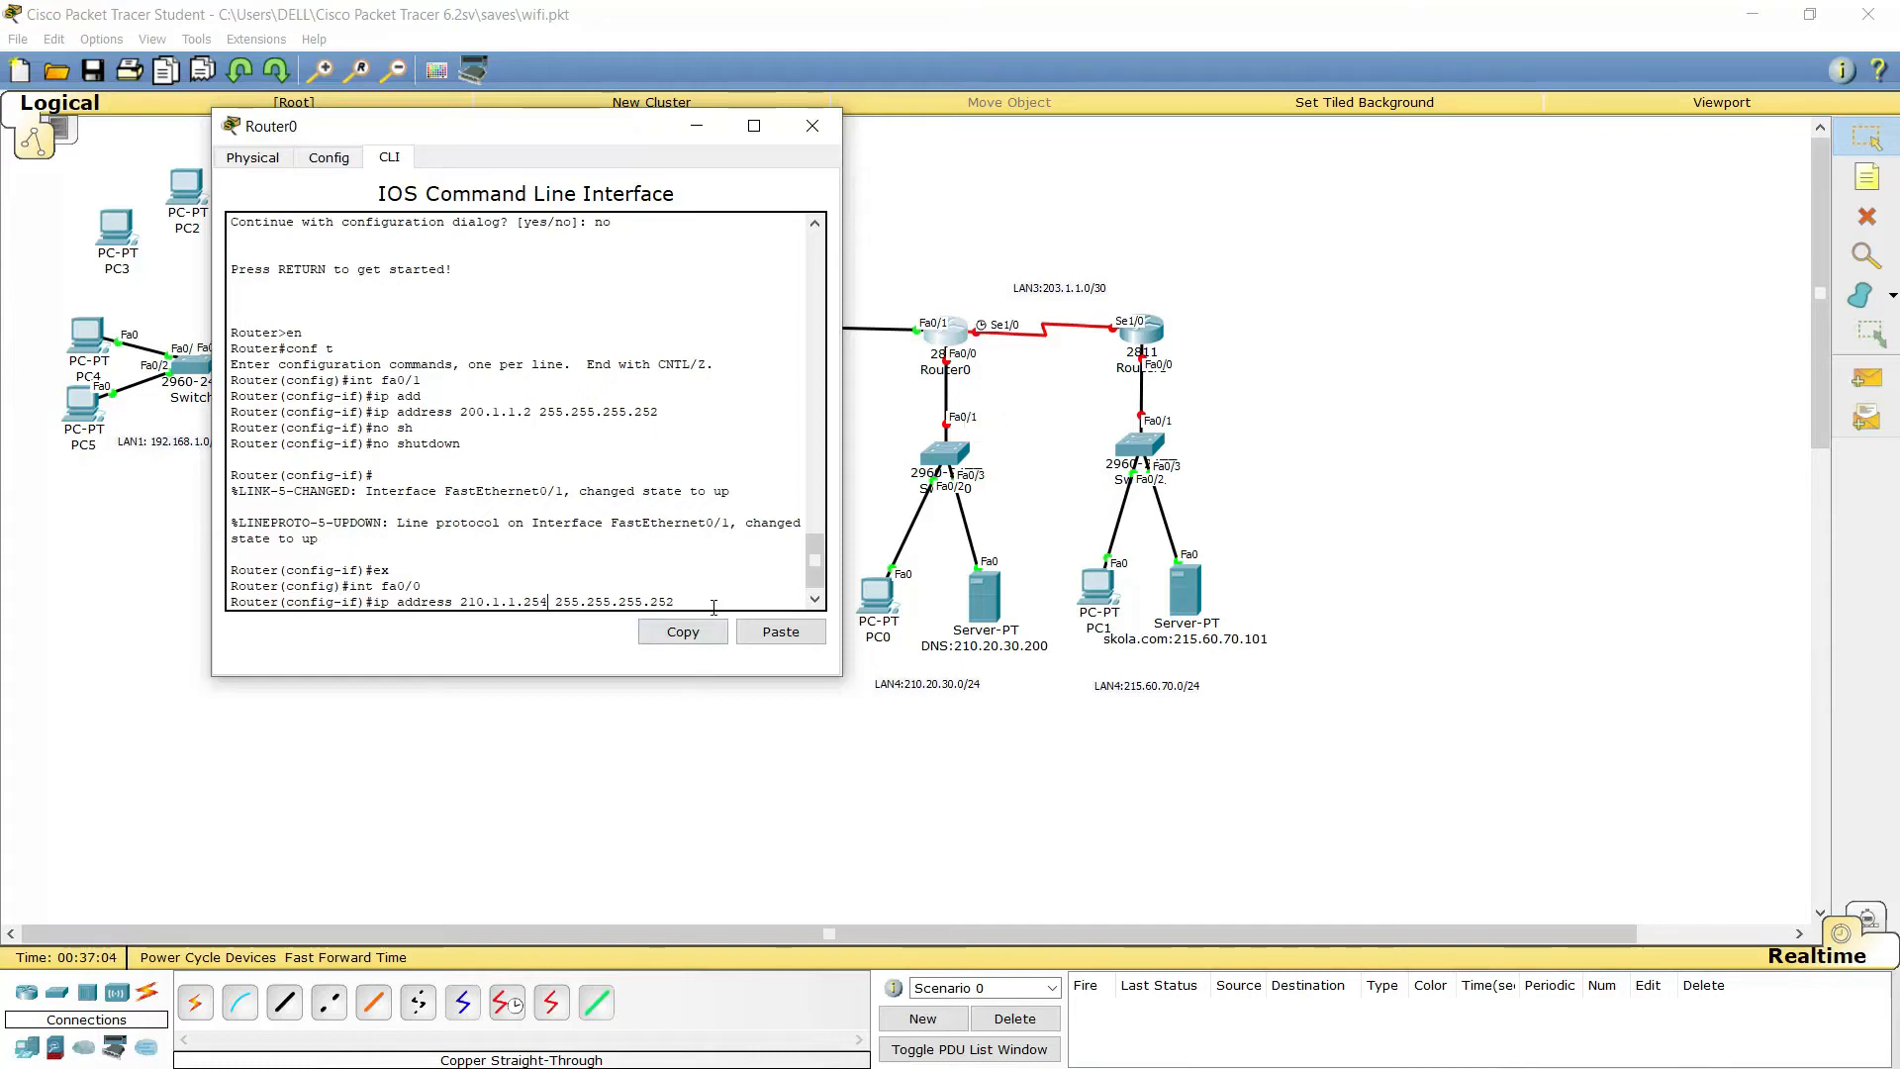
pyautogui.press('BackSpace')
pyautogui.press('BackSpace')
pyautogui.write('0')
pyautogui.press('Left')
pyautogui.press('Left')
pyautogui.press('Left')
pyautogui.press('Left')
pyautogui.press('Left')
pyautogui.press('Left')
pyautogui.press('Left')
pyautogui.press('Left')
pyautogui.press('Left')
pyautogui.press('Left')
pyautogui.press('Left')
pyautogui.press('Left')
pyautogui.press('Left')
pyautogui.press('Left')
pyautogui.press('Left')
pyautogui.press('Left')
pyautogui.press('BackSpace')
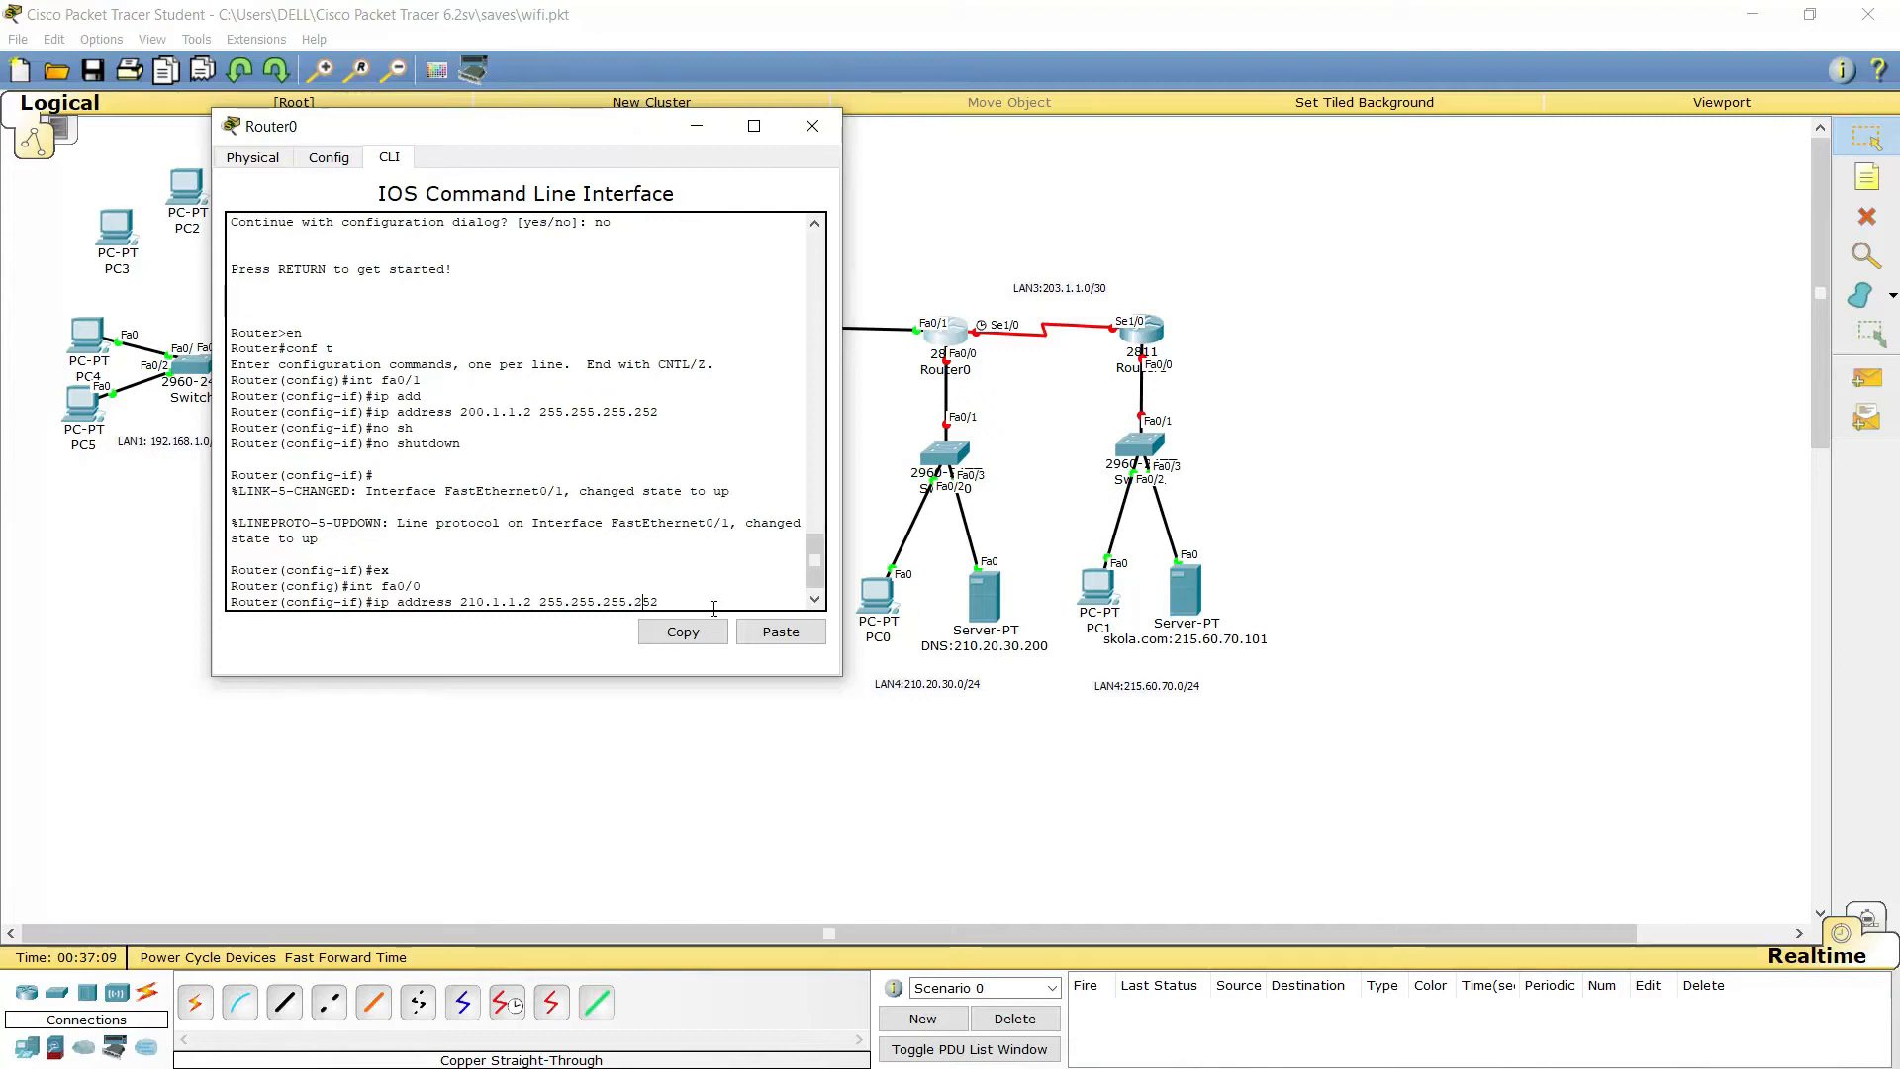
pyautogui.press('BackSpace')
pyautogui.press('BackSpace')
pyautogui.press('BackSpace')
pyautogui.press('BackSpace')
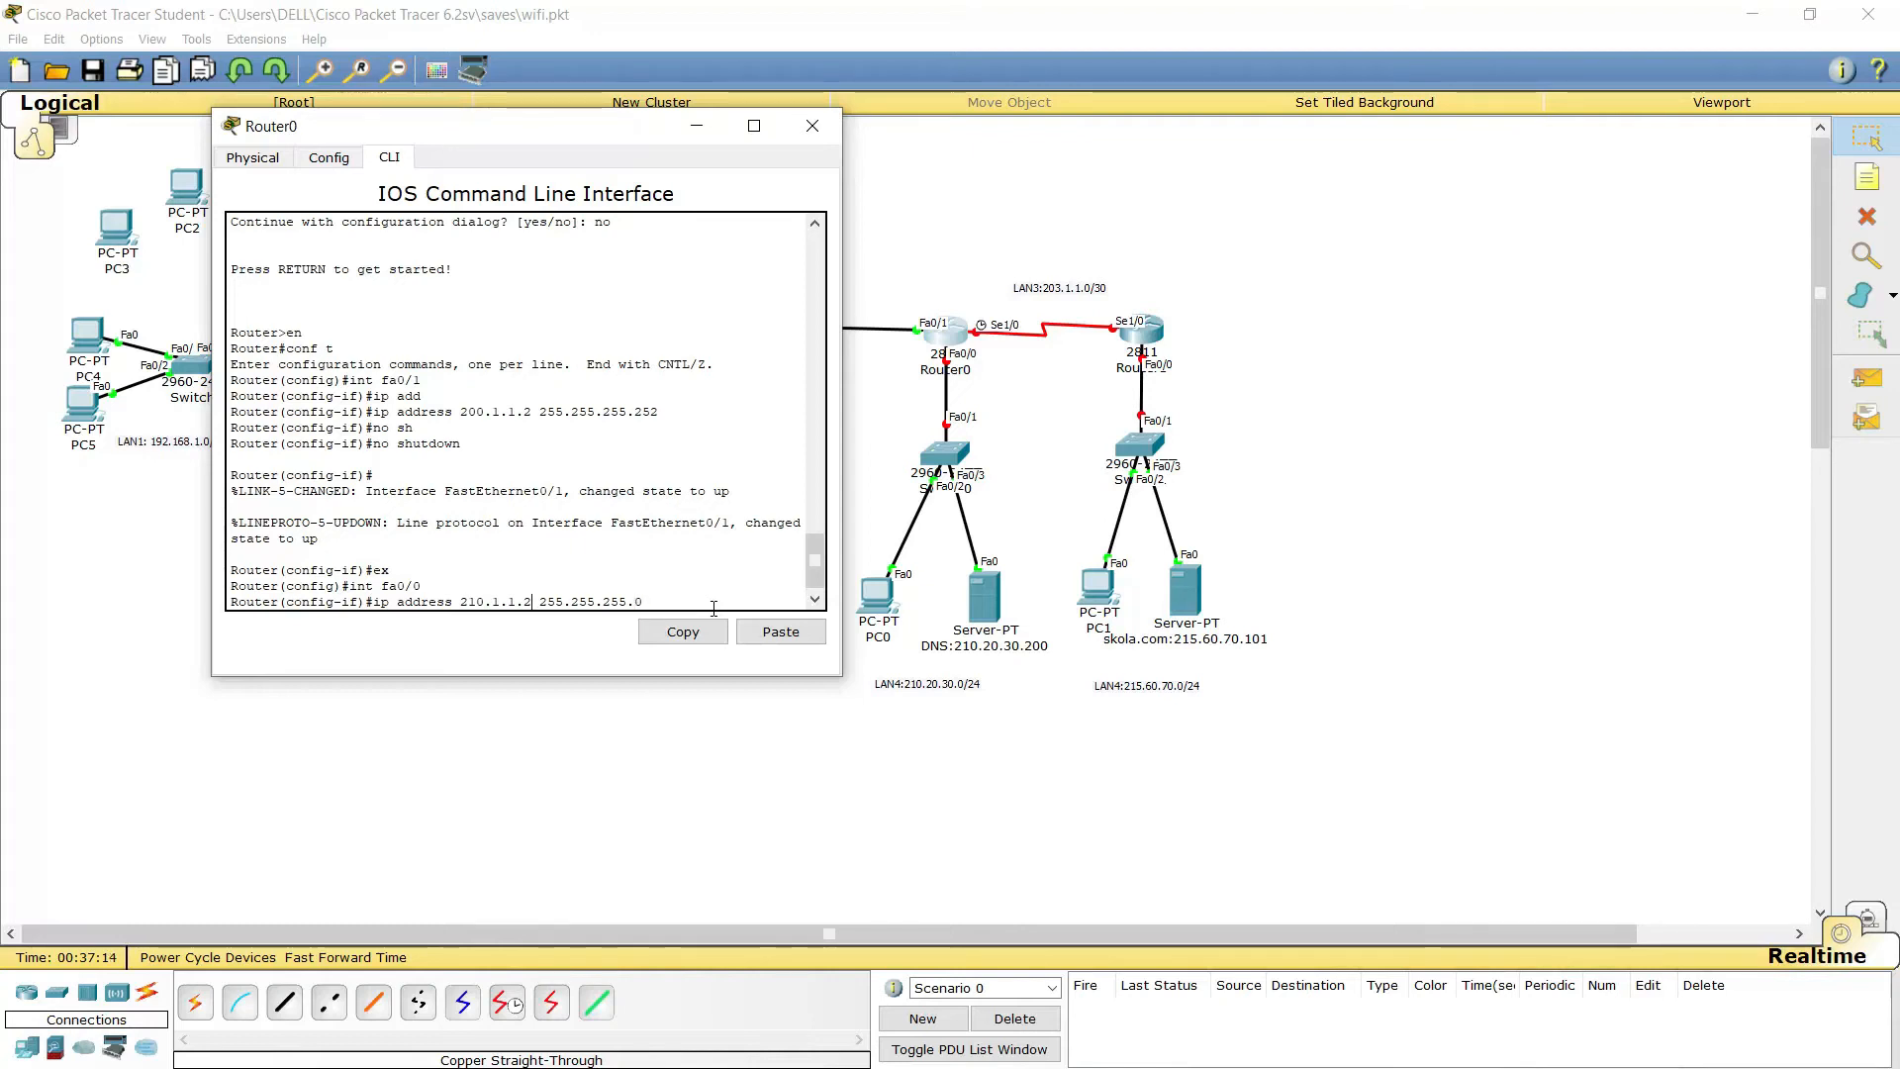
pyautogui.write('54')
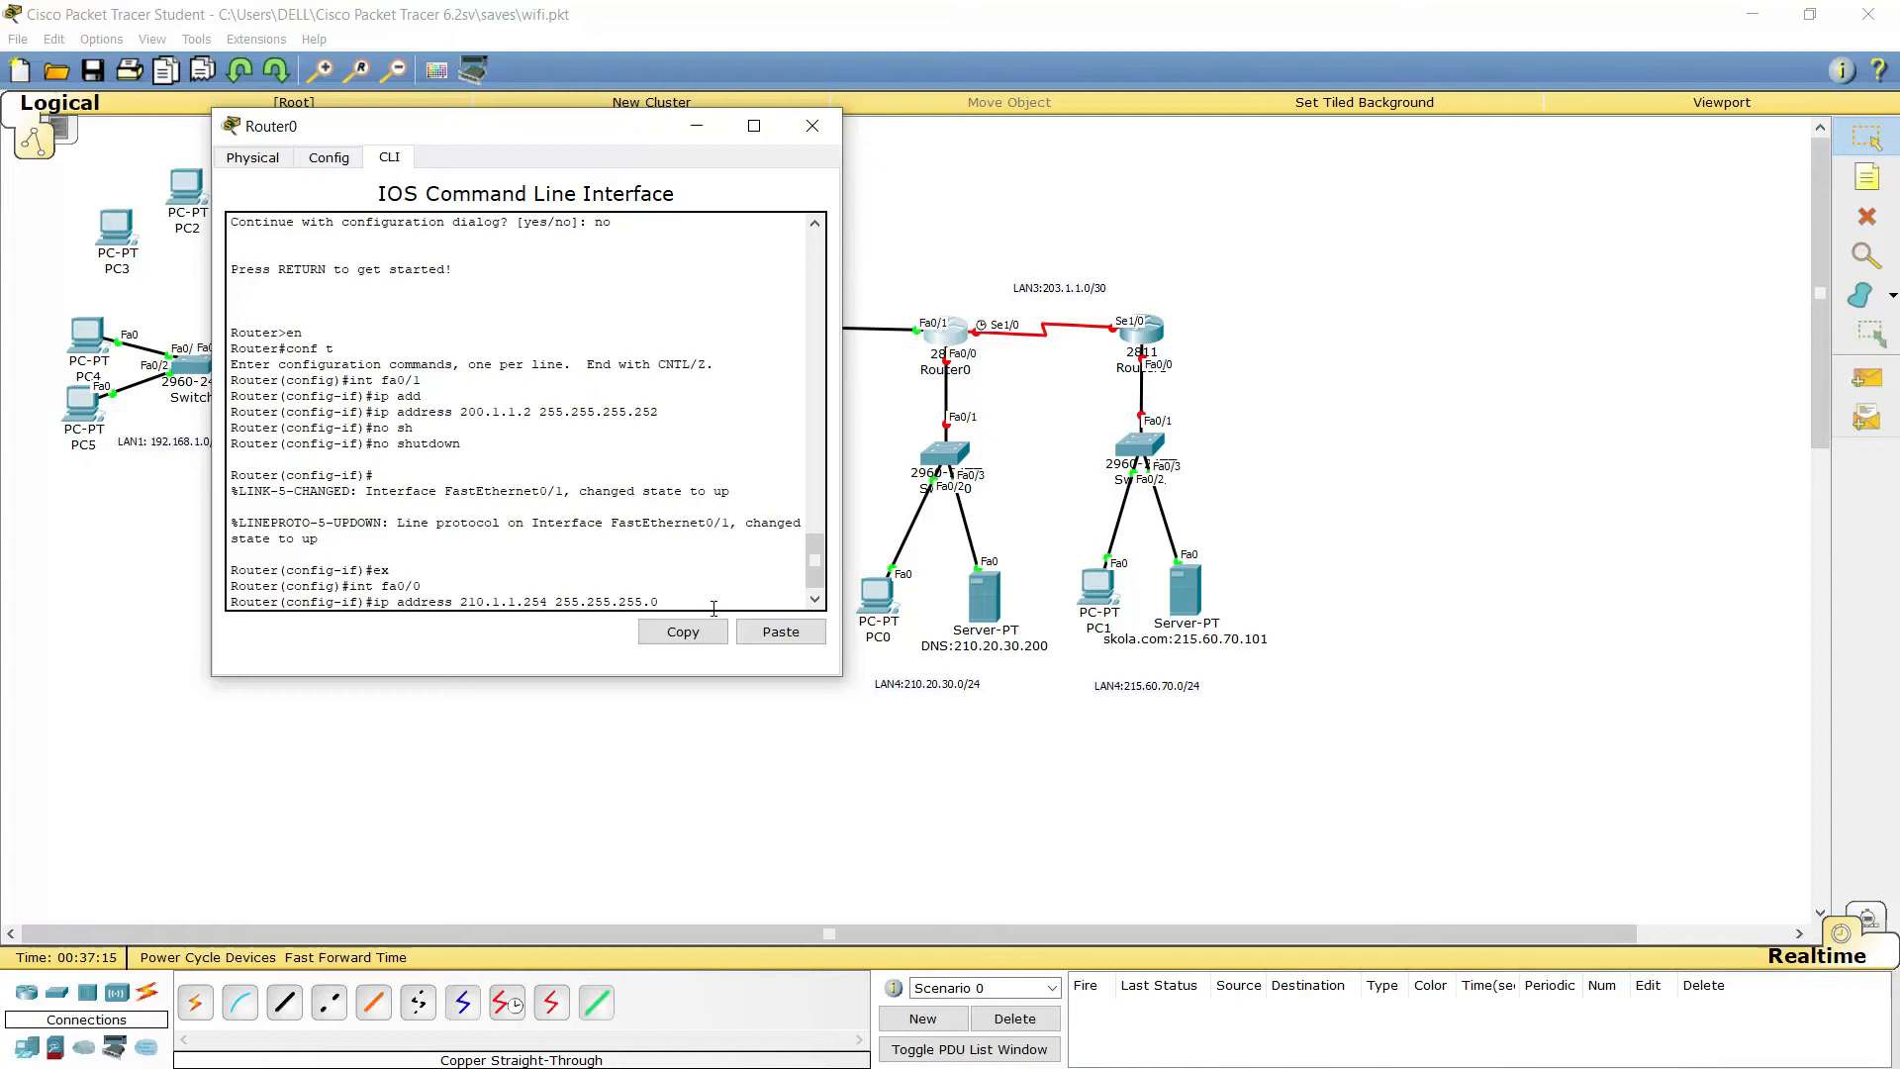
pyautogui.press('Return')
# Enable FastEthernet0/0 with no shutdown and leave interface configuration
pyautogui.write('no')
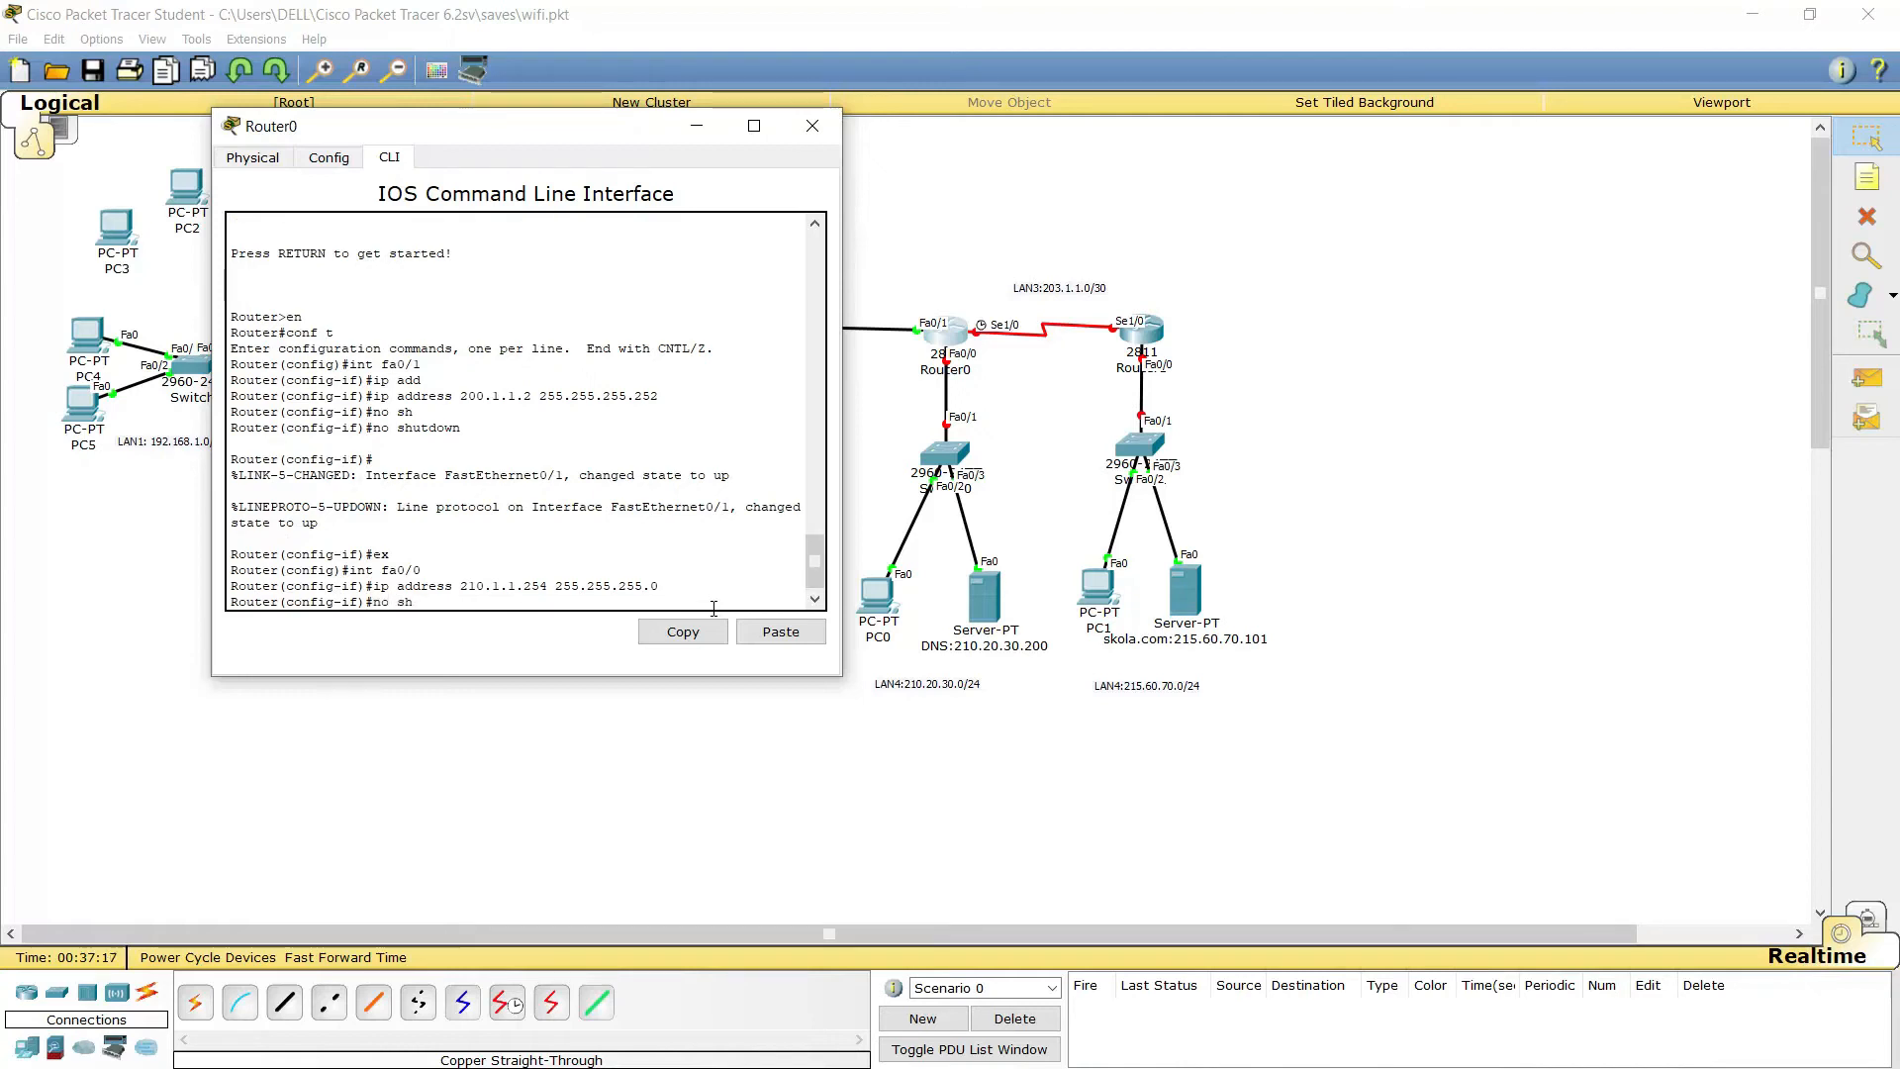
pyautogui.write(' sh')
pyautogui.press('Tab')
pyautogui.press('Return')
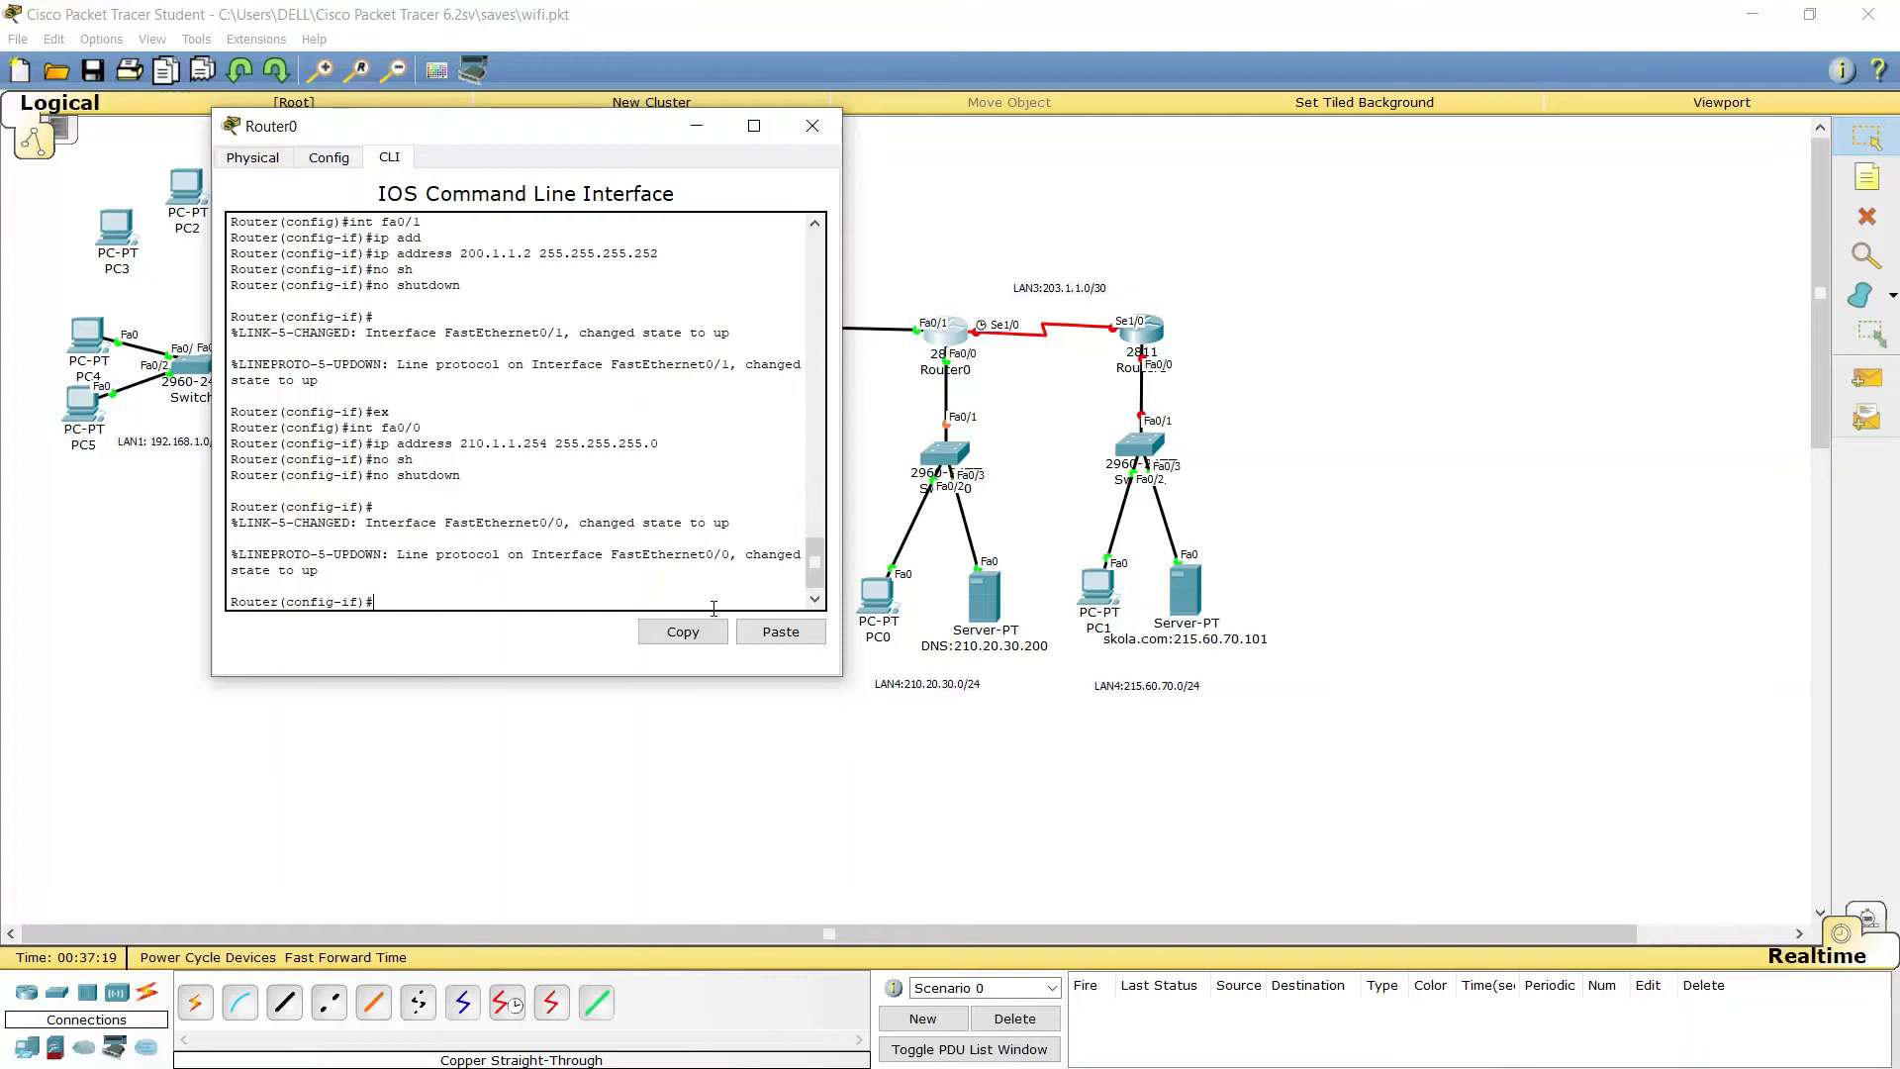
pyautogui.write('ex')
pyautogui.press('Return')
# Give Serial1/0 address 203.1.1.1 255.255.255.252, enable it, and return to global configuration
pyautogui.write('ig)#int se')
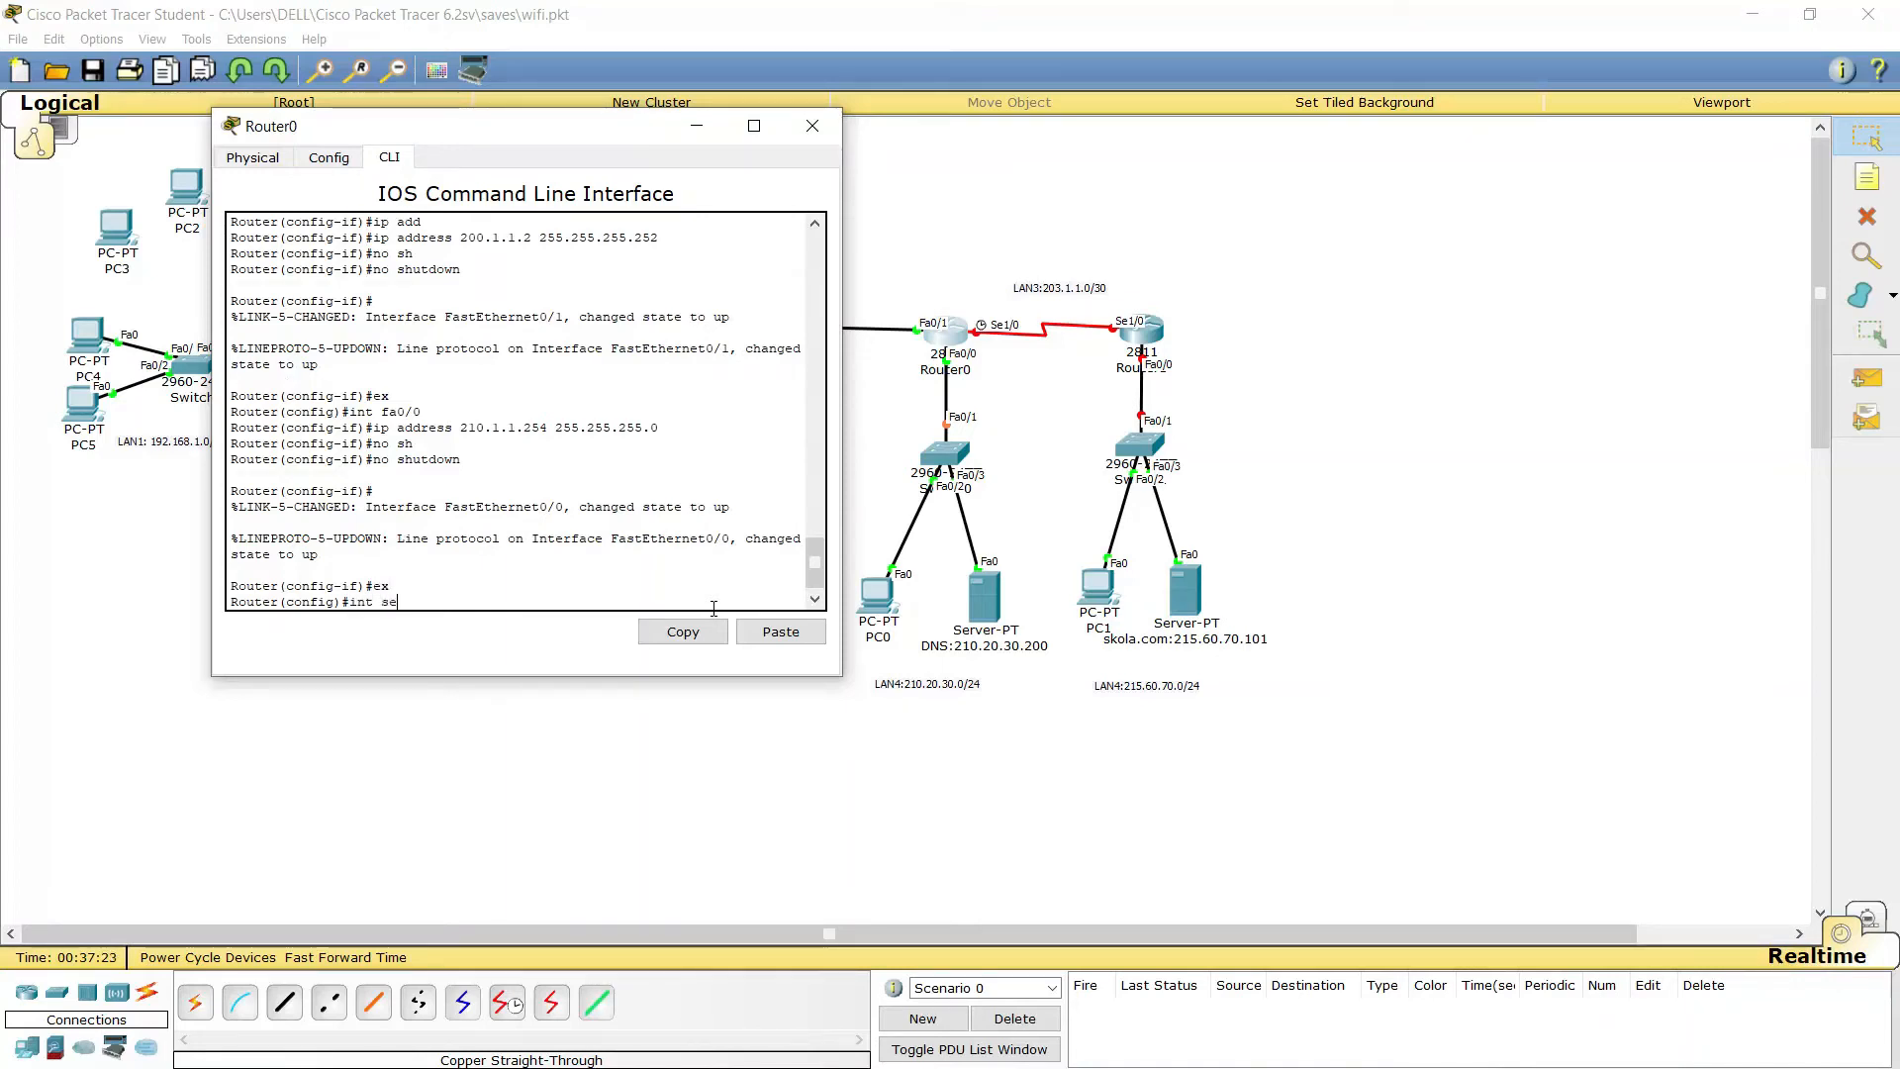
pyautogui.write('1/0')
pyautogui.press('Return')
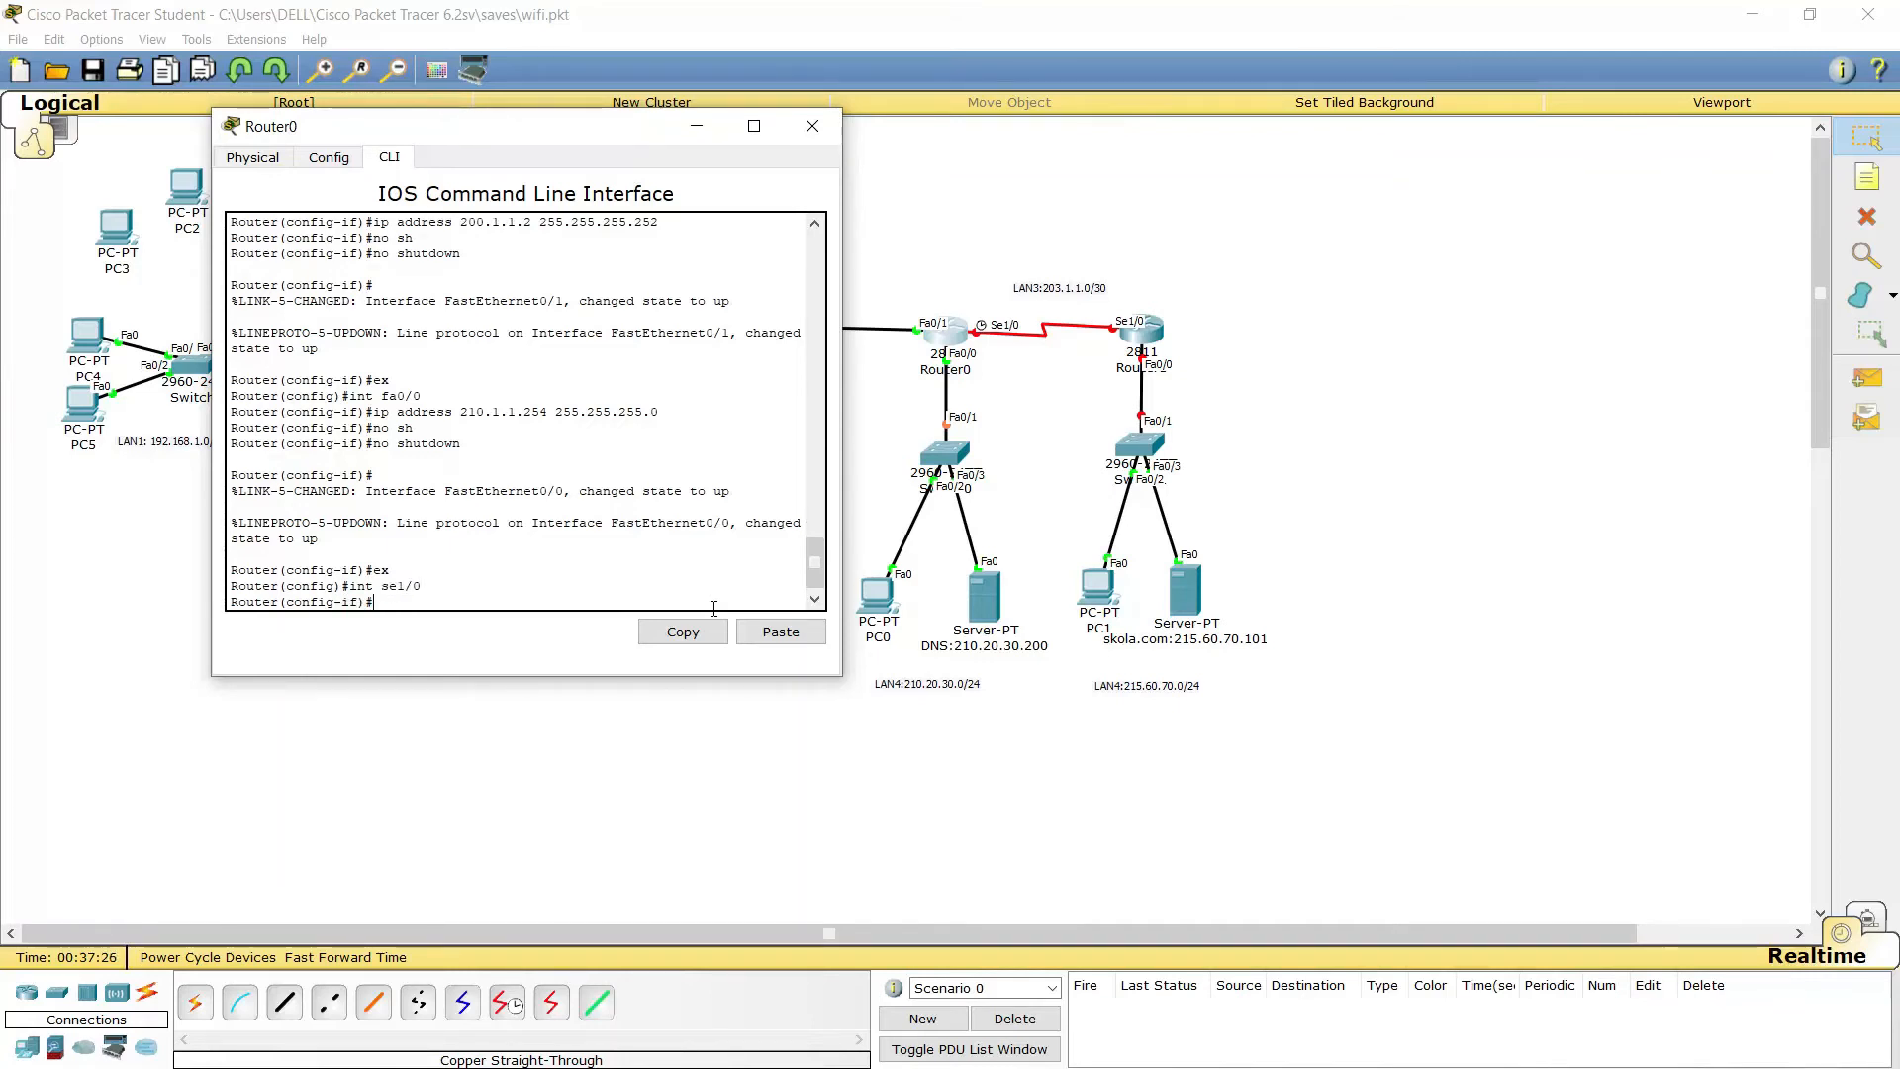
pyautogui.write('ip add')
pyautogui.press('Tab')
pyautogui.write('203')
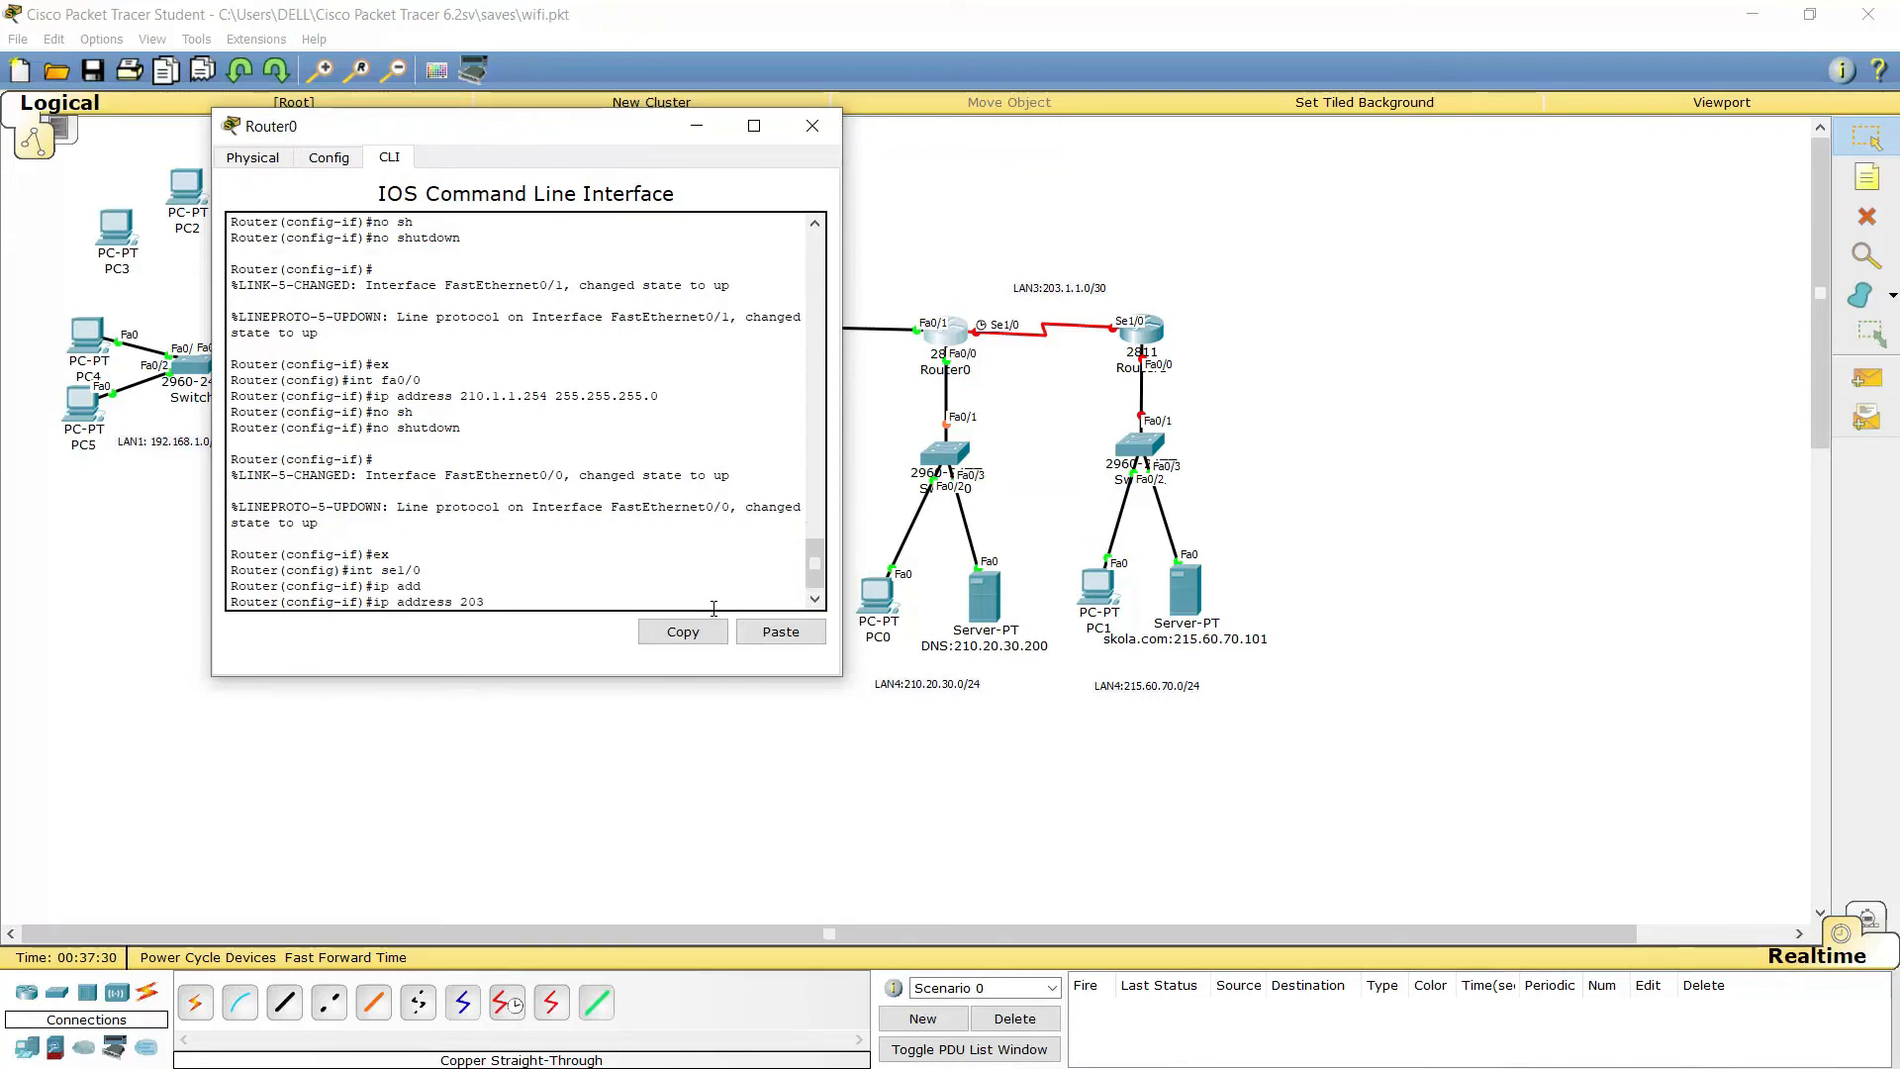
pyautogui.write('.1.1')
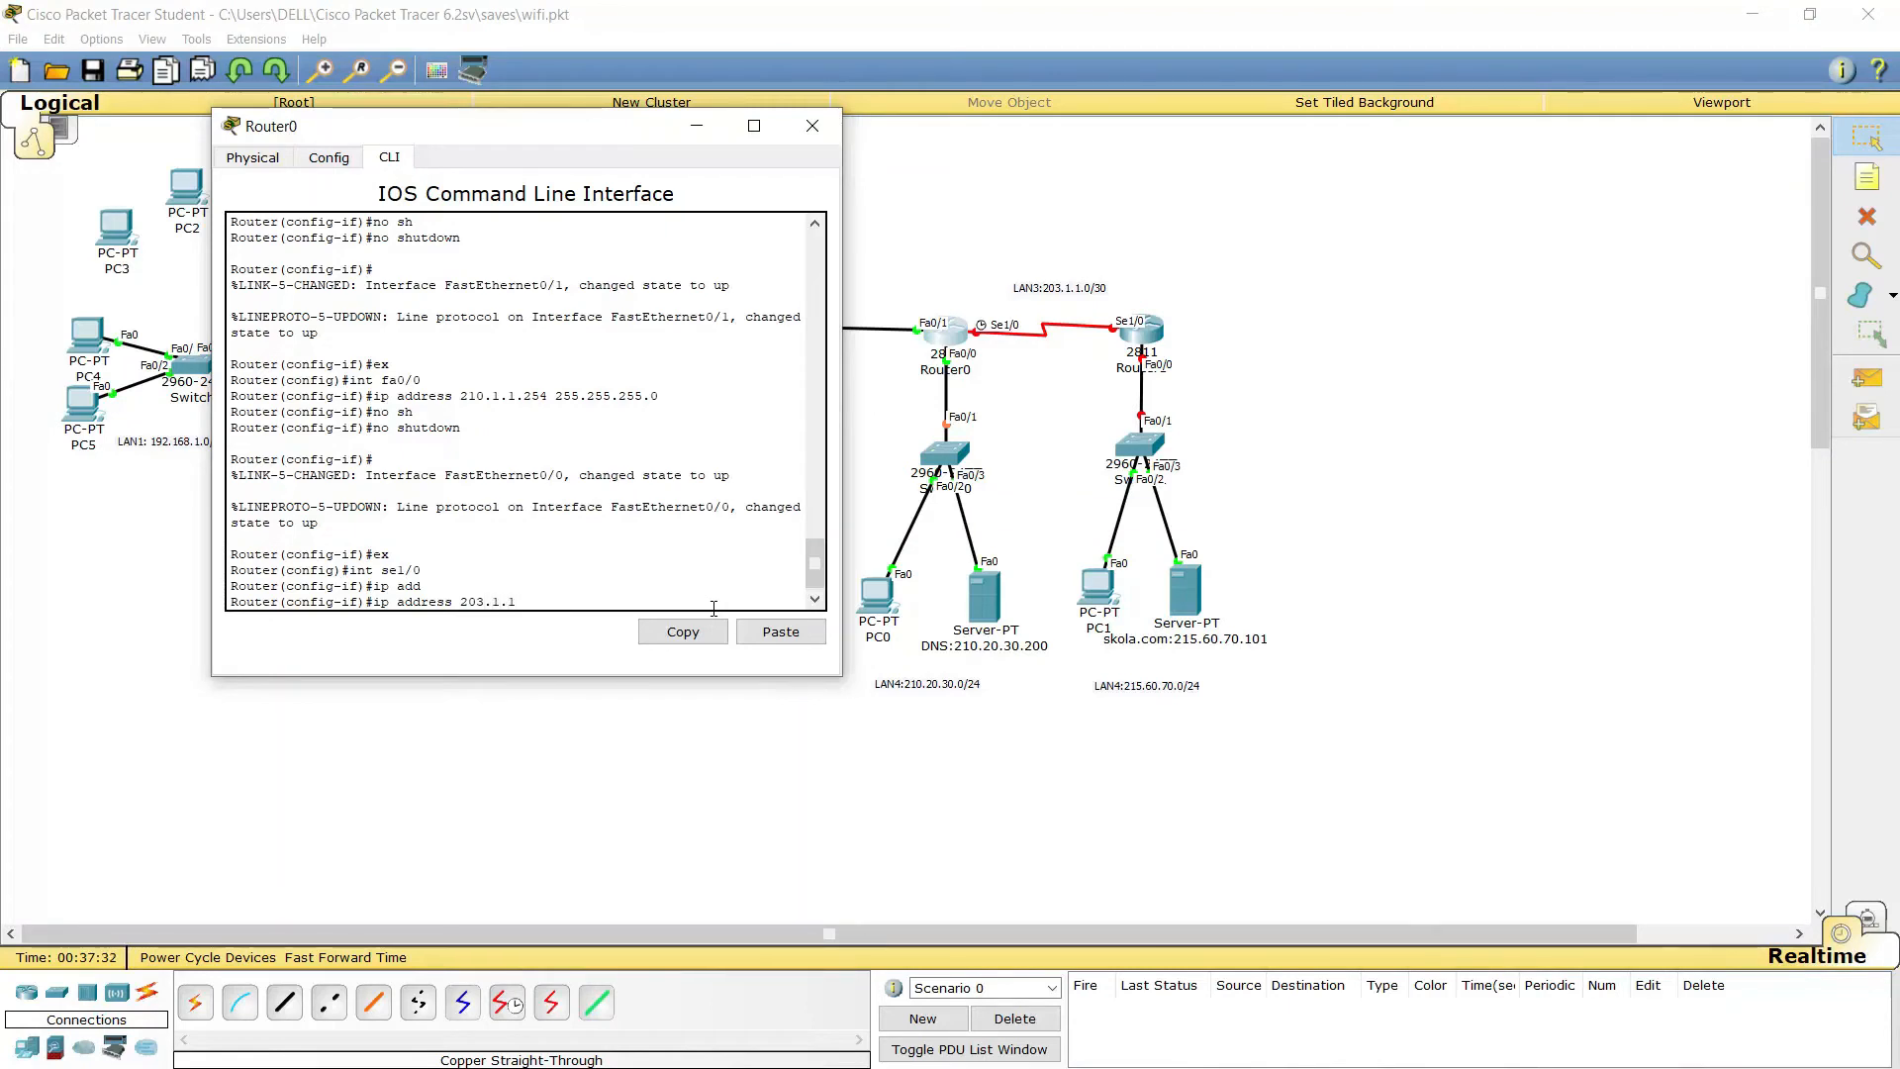
pyautogui.write('.1 ')
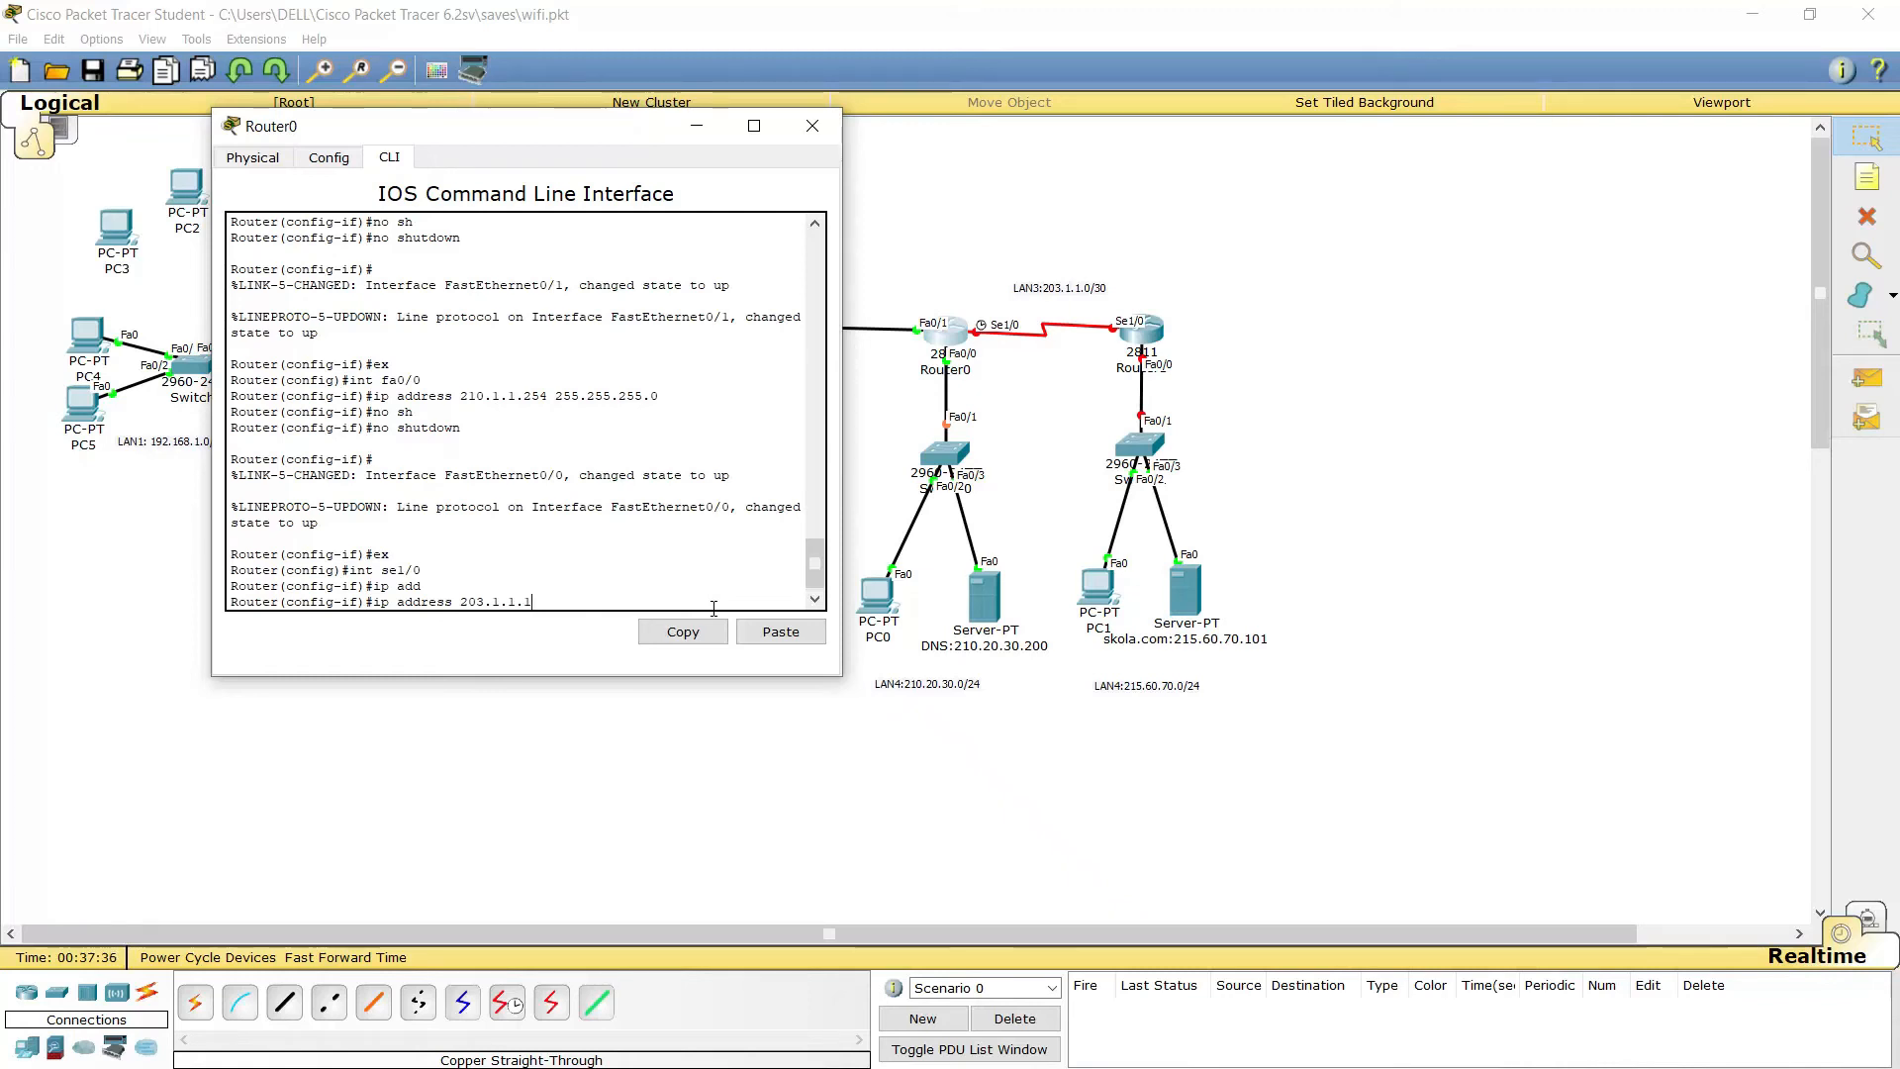
pyautogui.write('255.255.25')
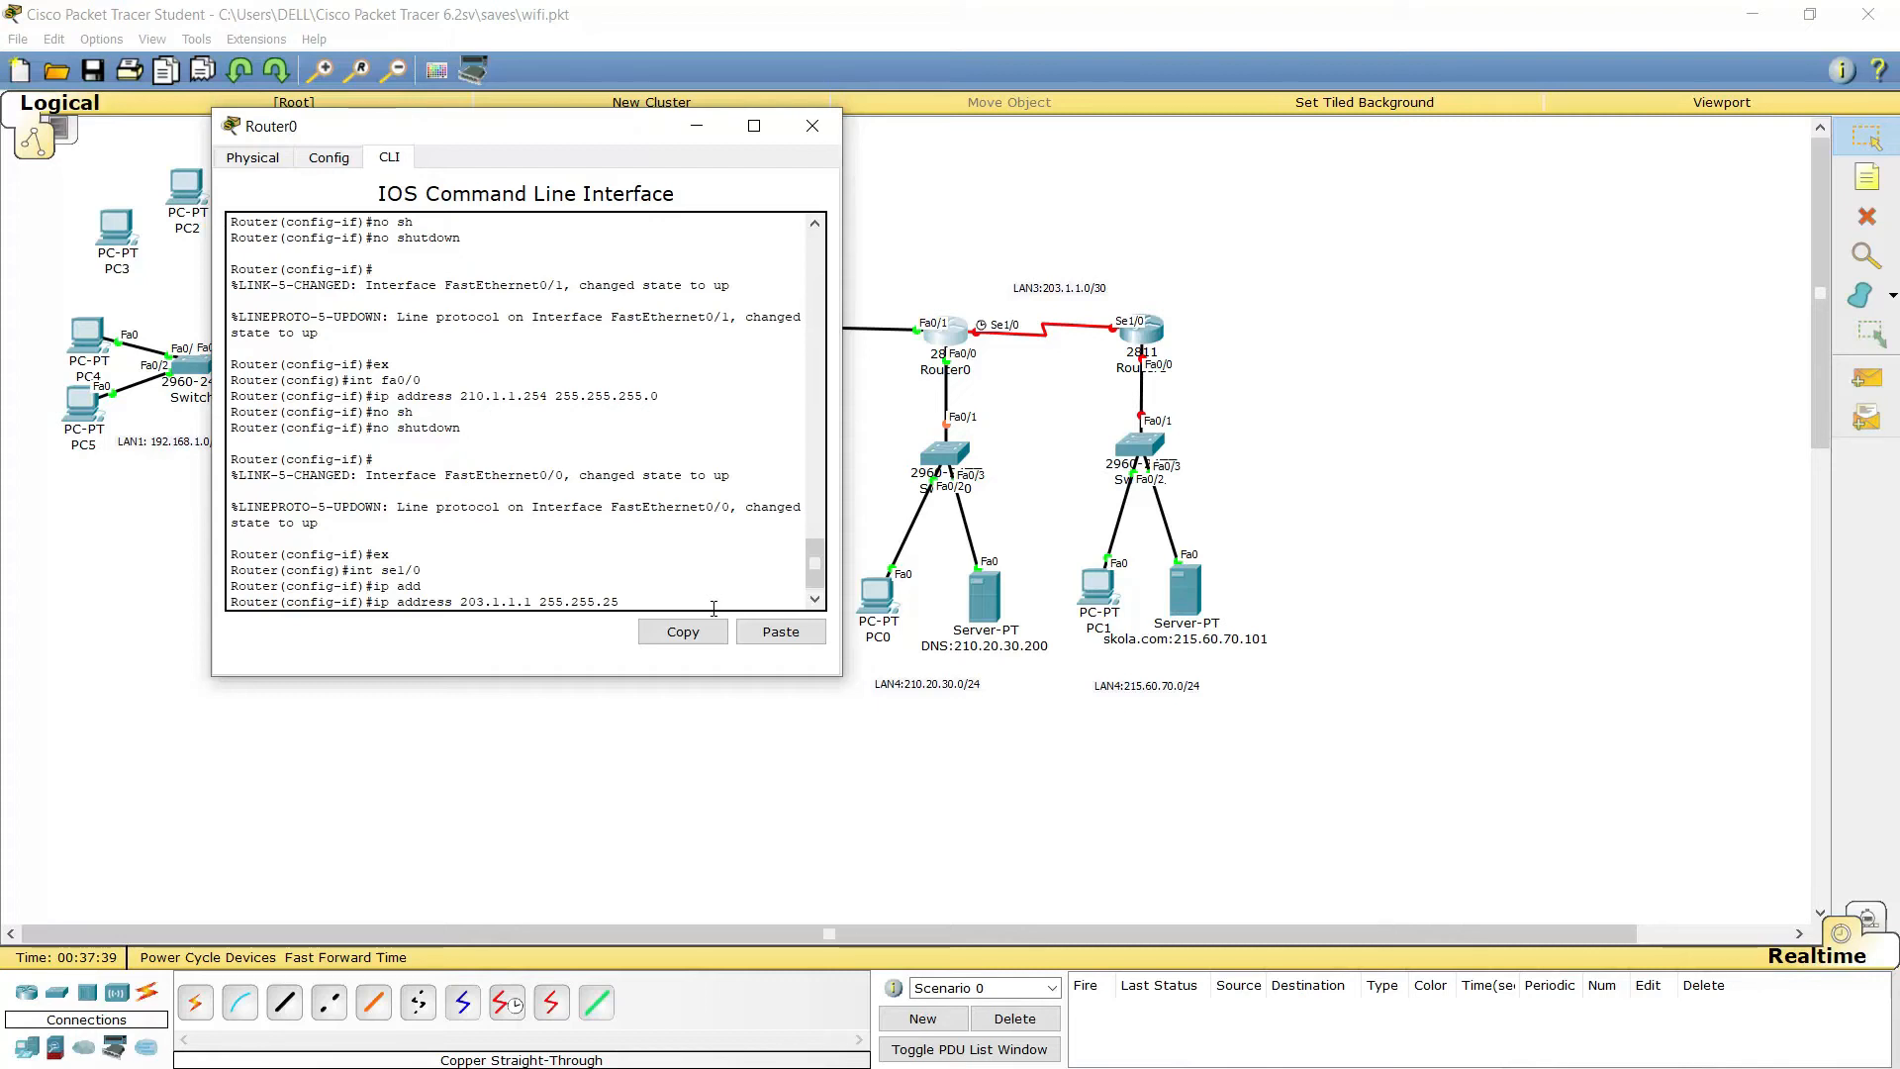
pyautogui.write('5.252')
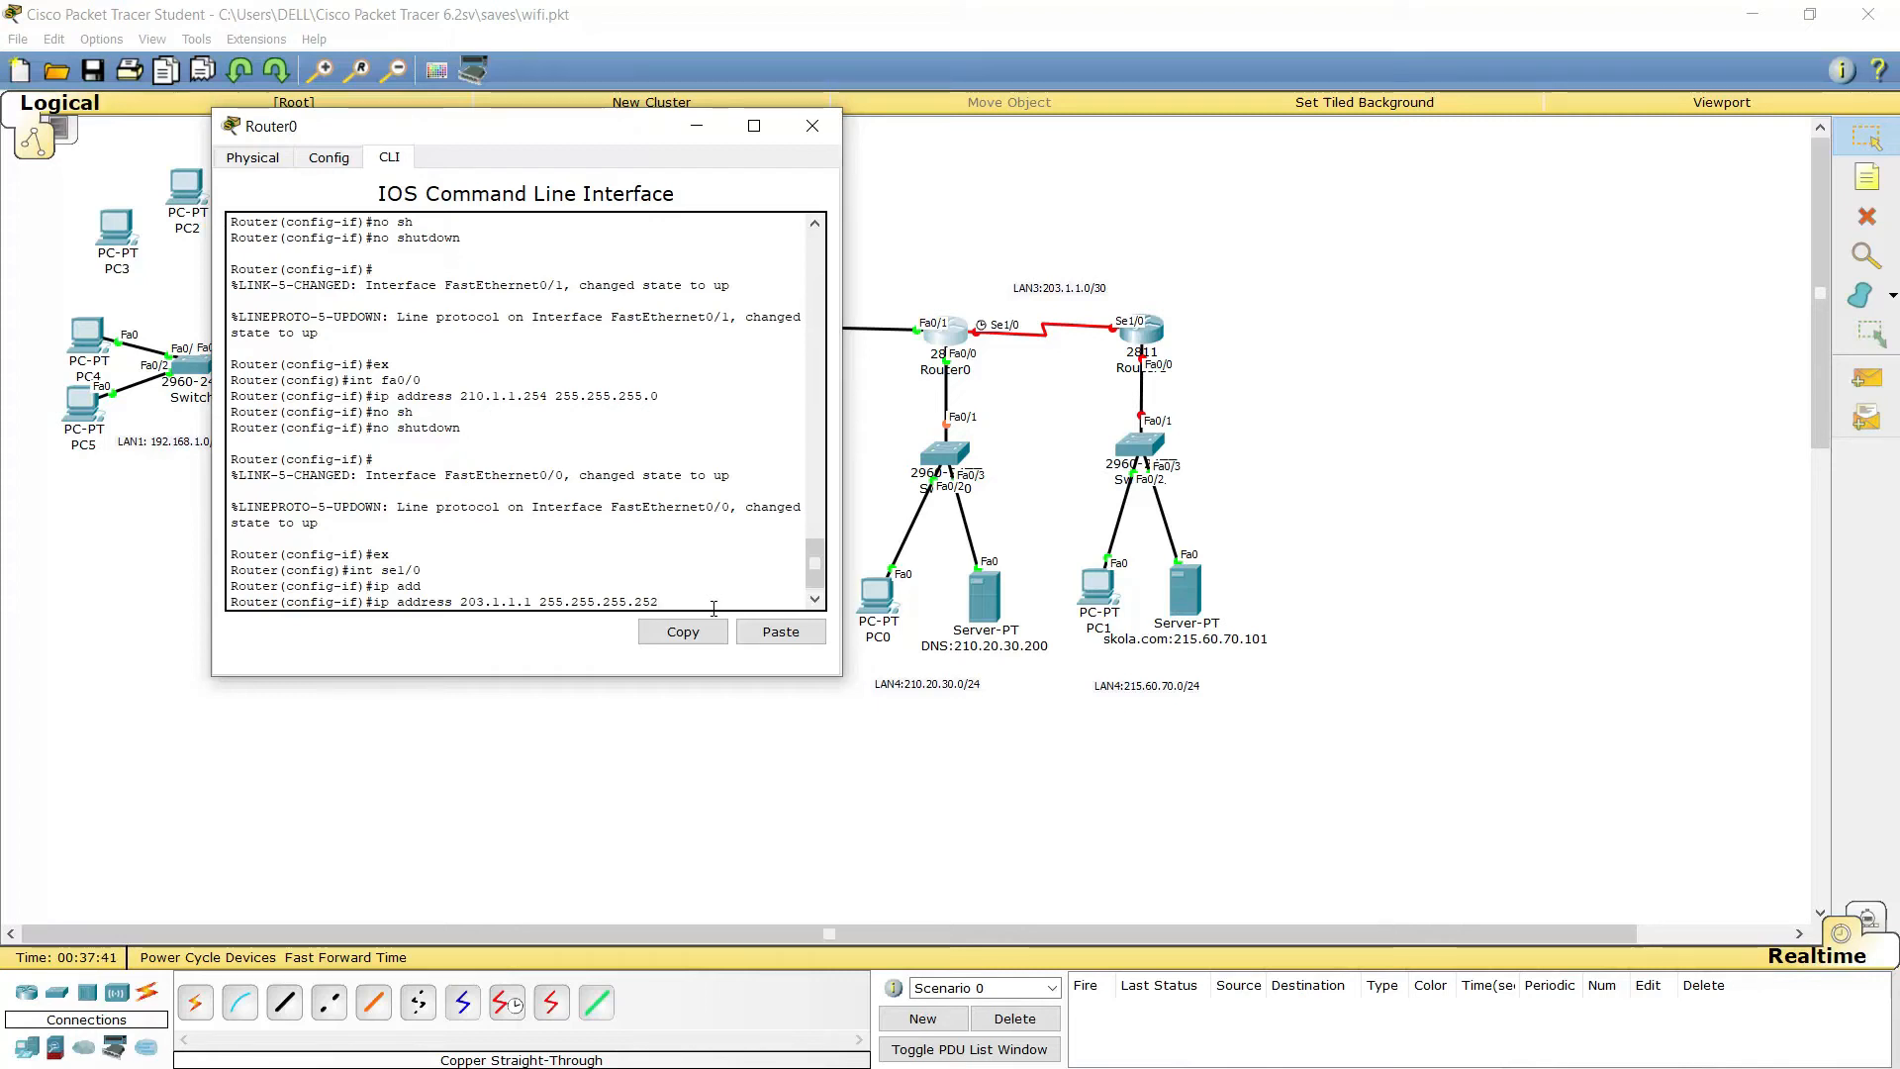
pyautogui.press('Return')
pyautogui.write('no sh')
pyautogui.press('Return')
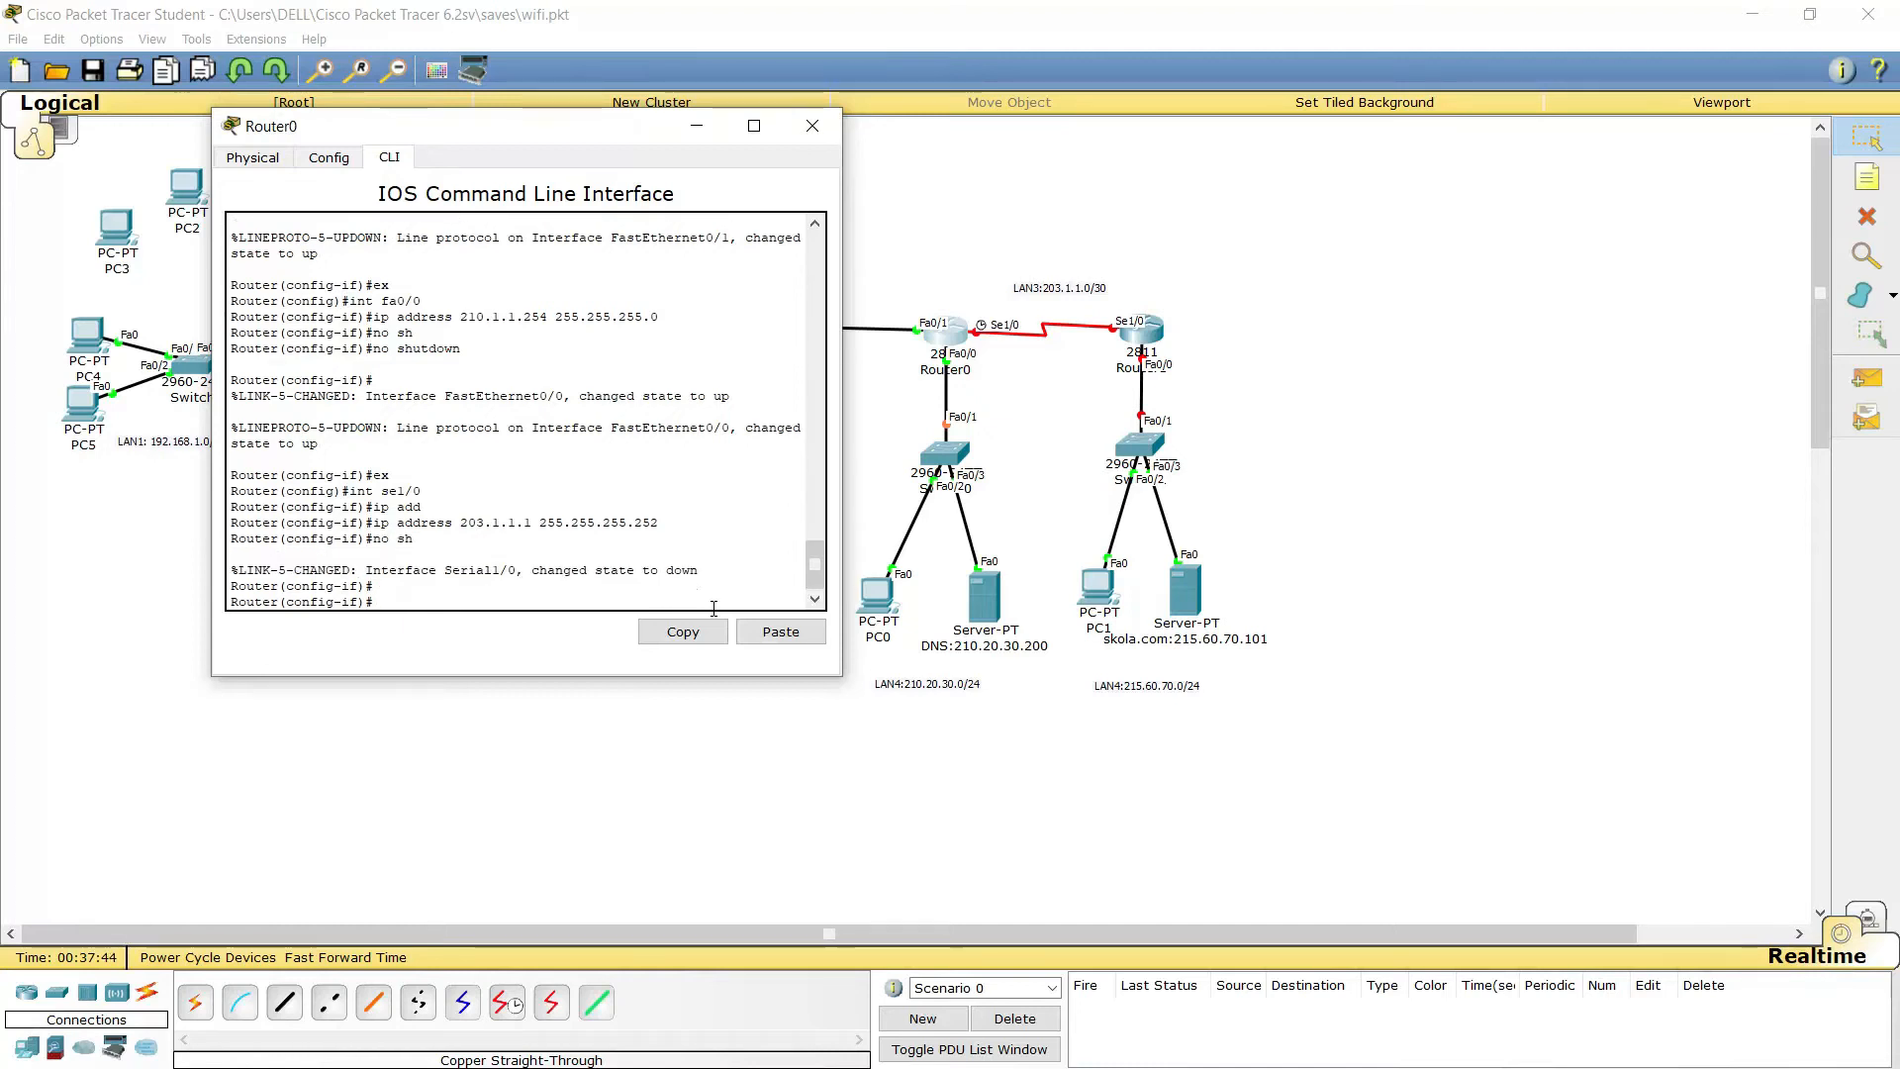
pyautogui.write('ex')
pyautogui.press('Return')
pyautogui.press('Return')
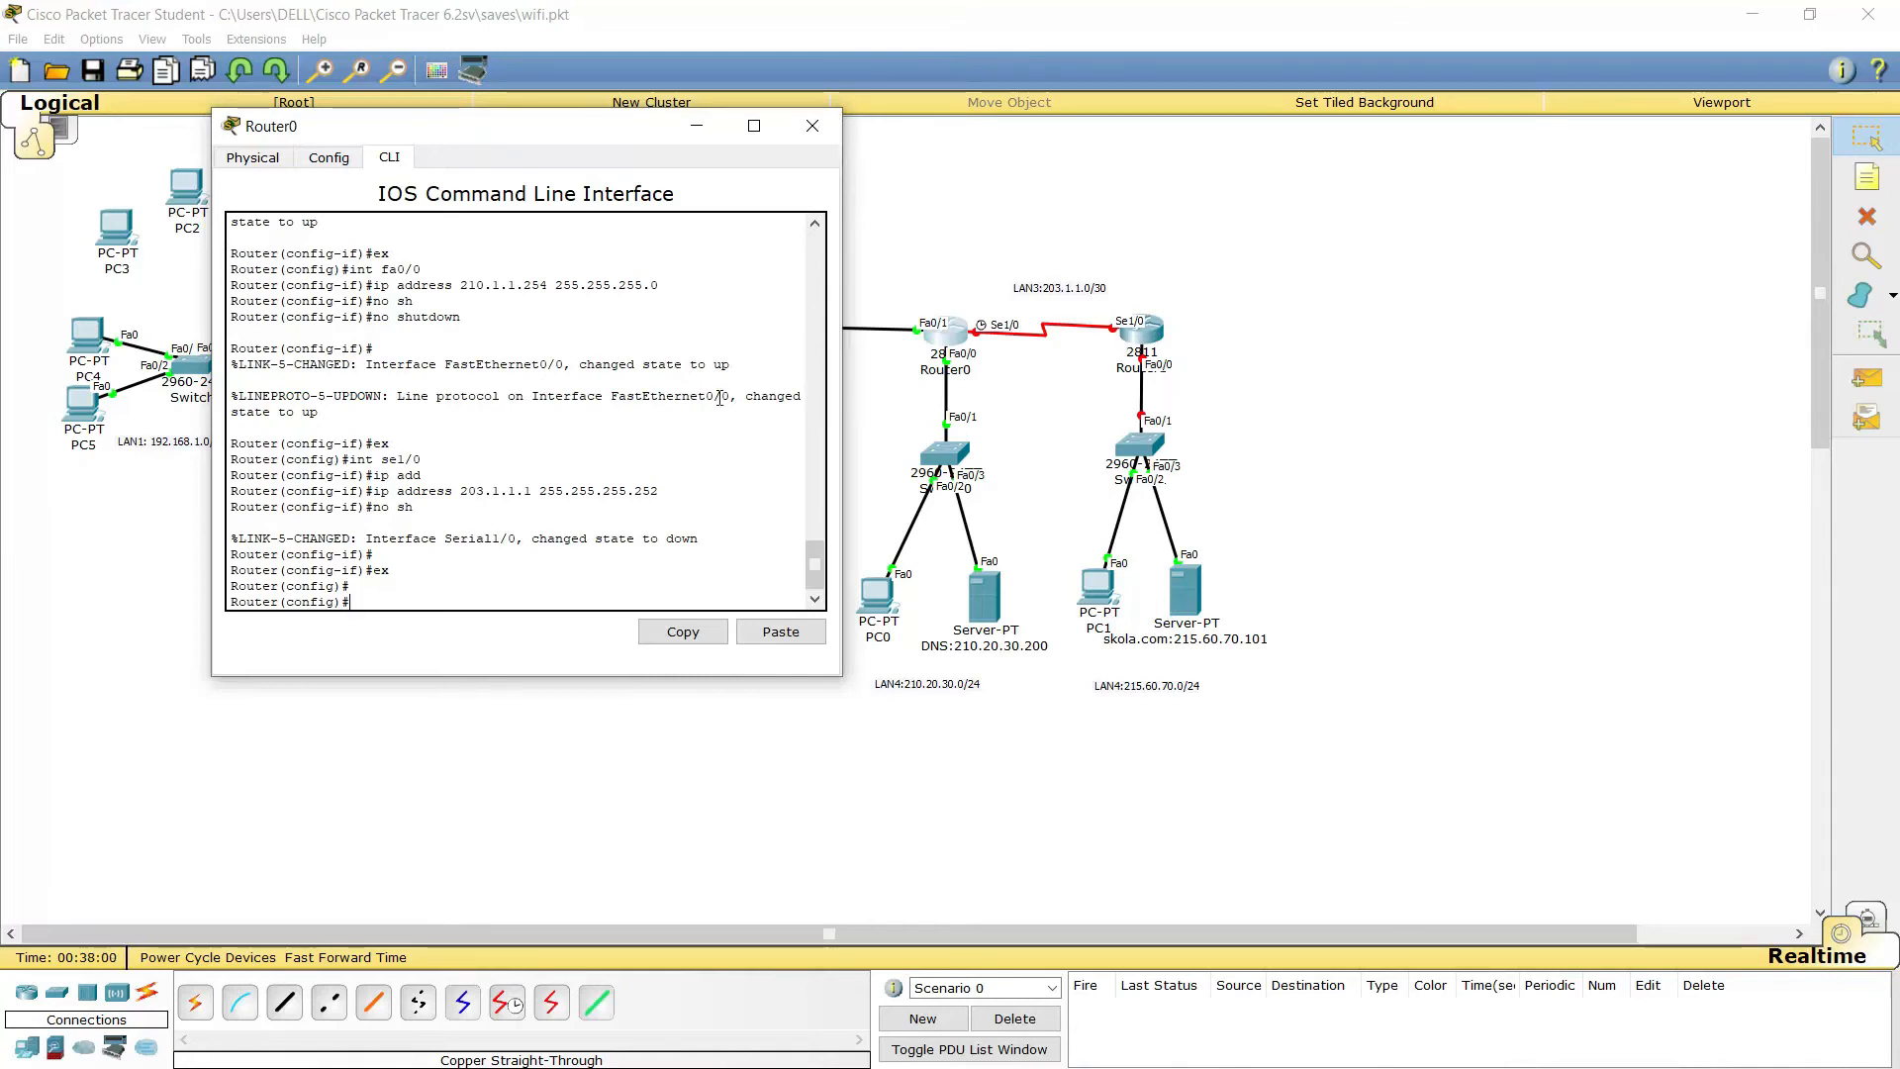
# Try the command 'ip route ospf 1' twice; Router0 rejects it as invalid input
pyautogui.click(418, 594)
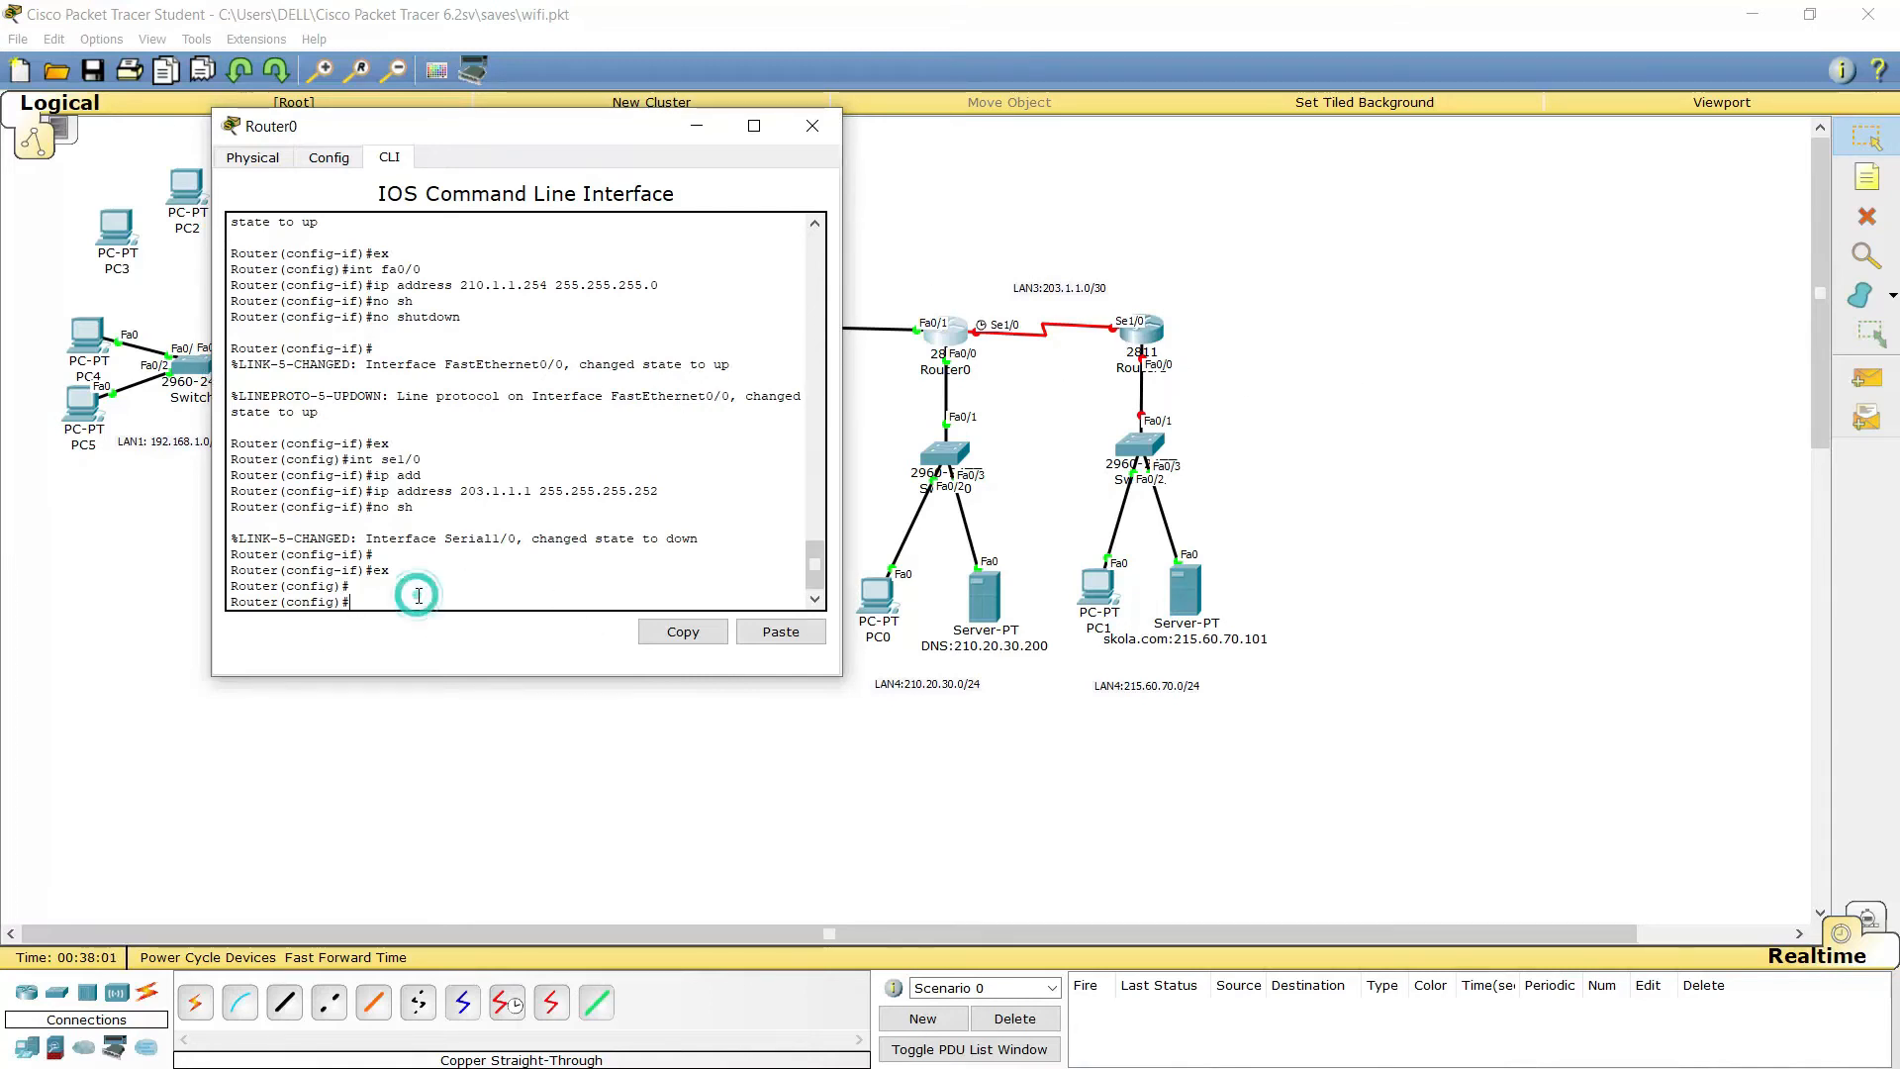
pyautogui.write('ip ro')
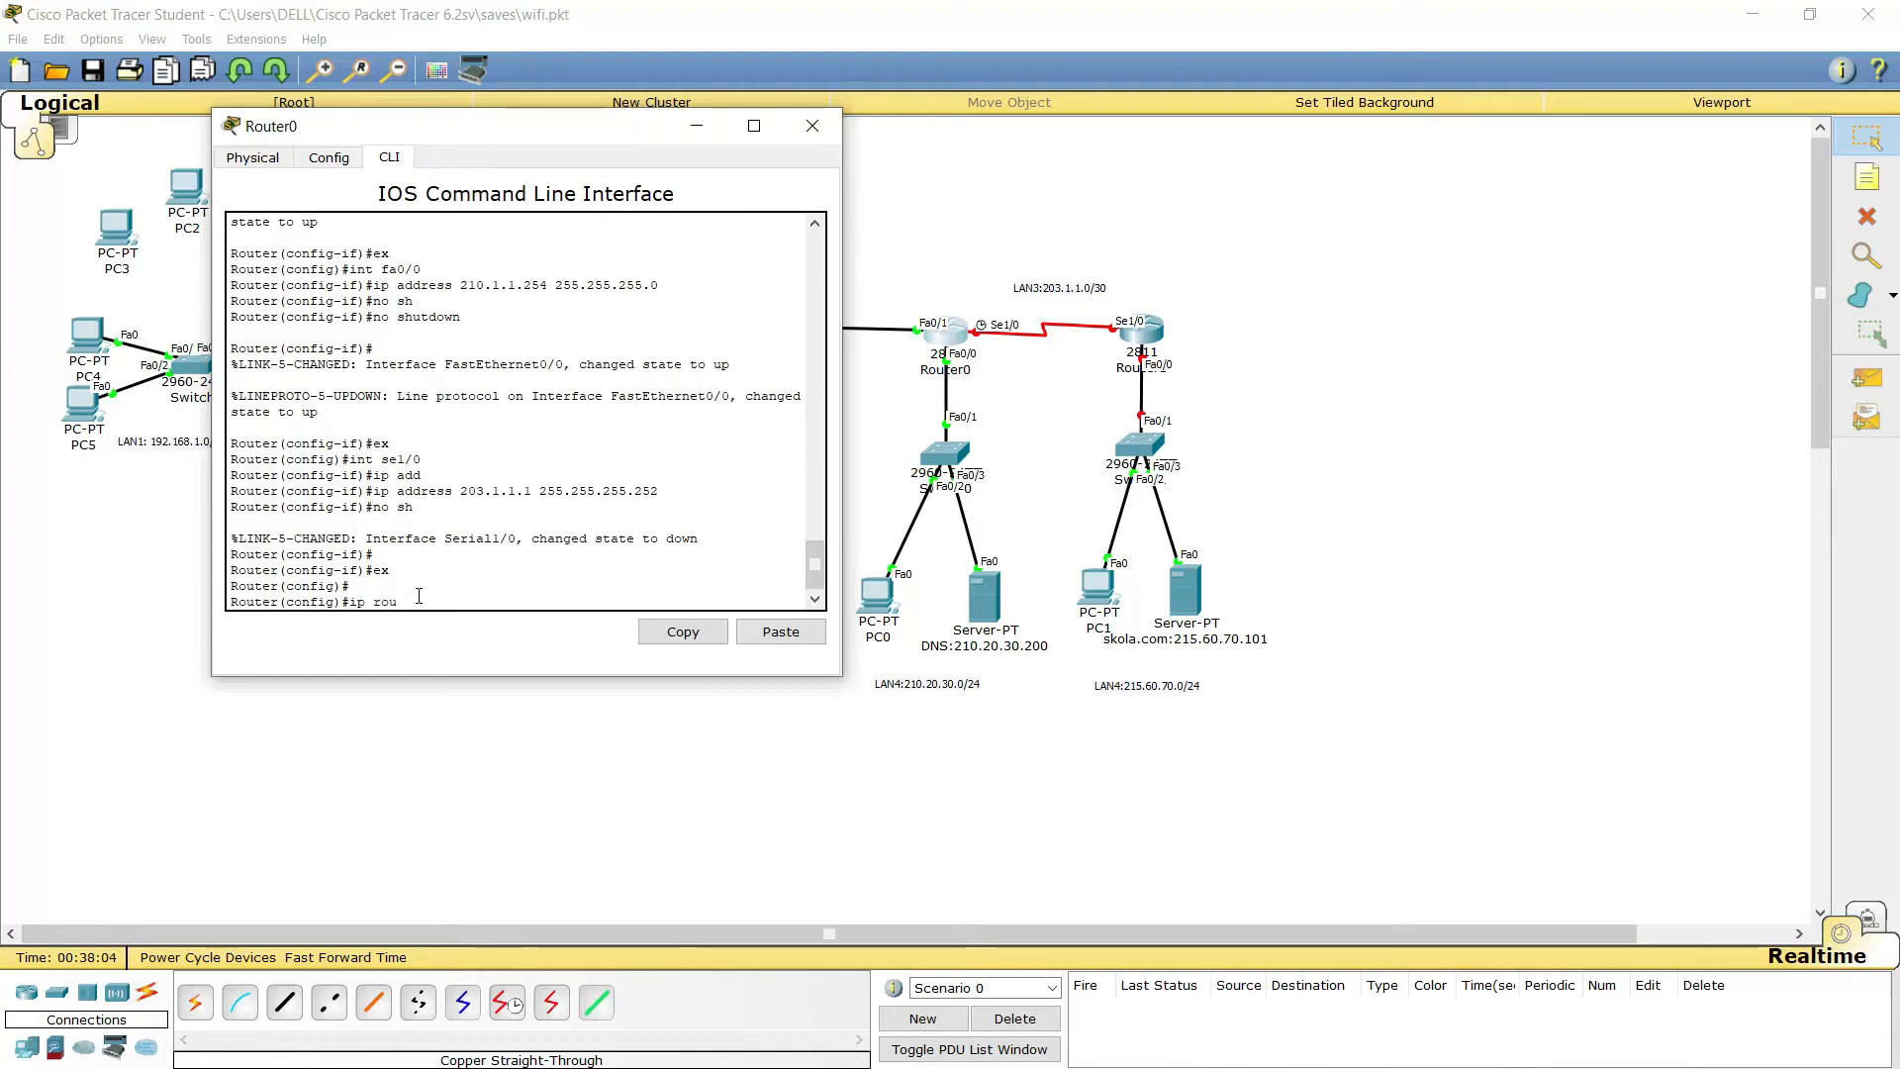
pyautogui.write('u')
pyautogui.press('Tab')
pyautogui.write('te os')
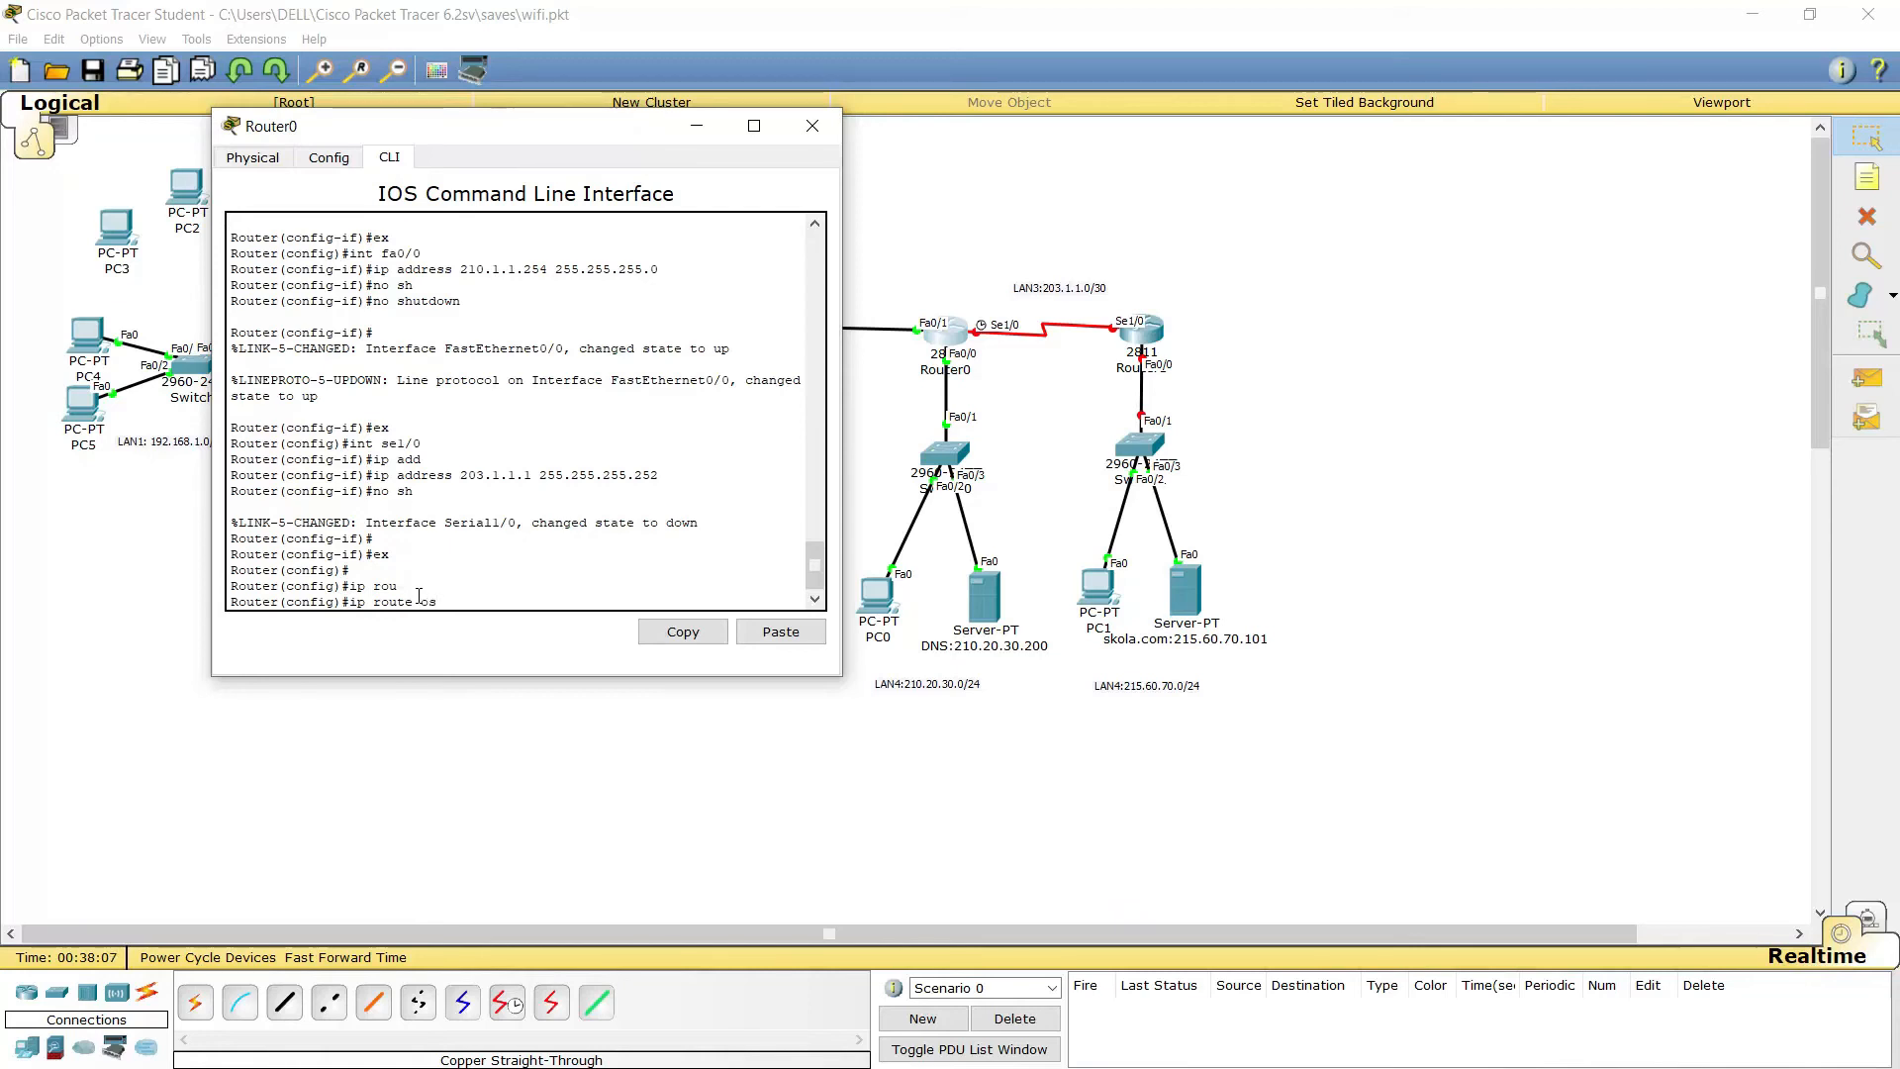
pyautogui.write('pf 1')
pyautogui.press('Return')
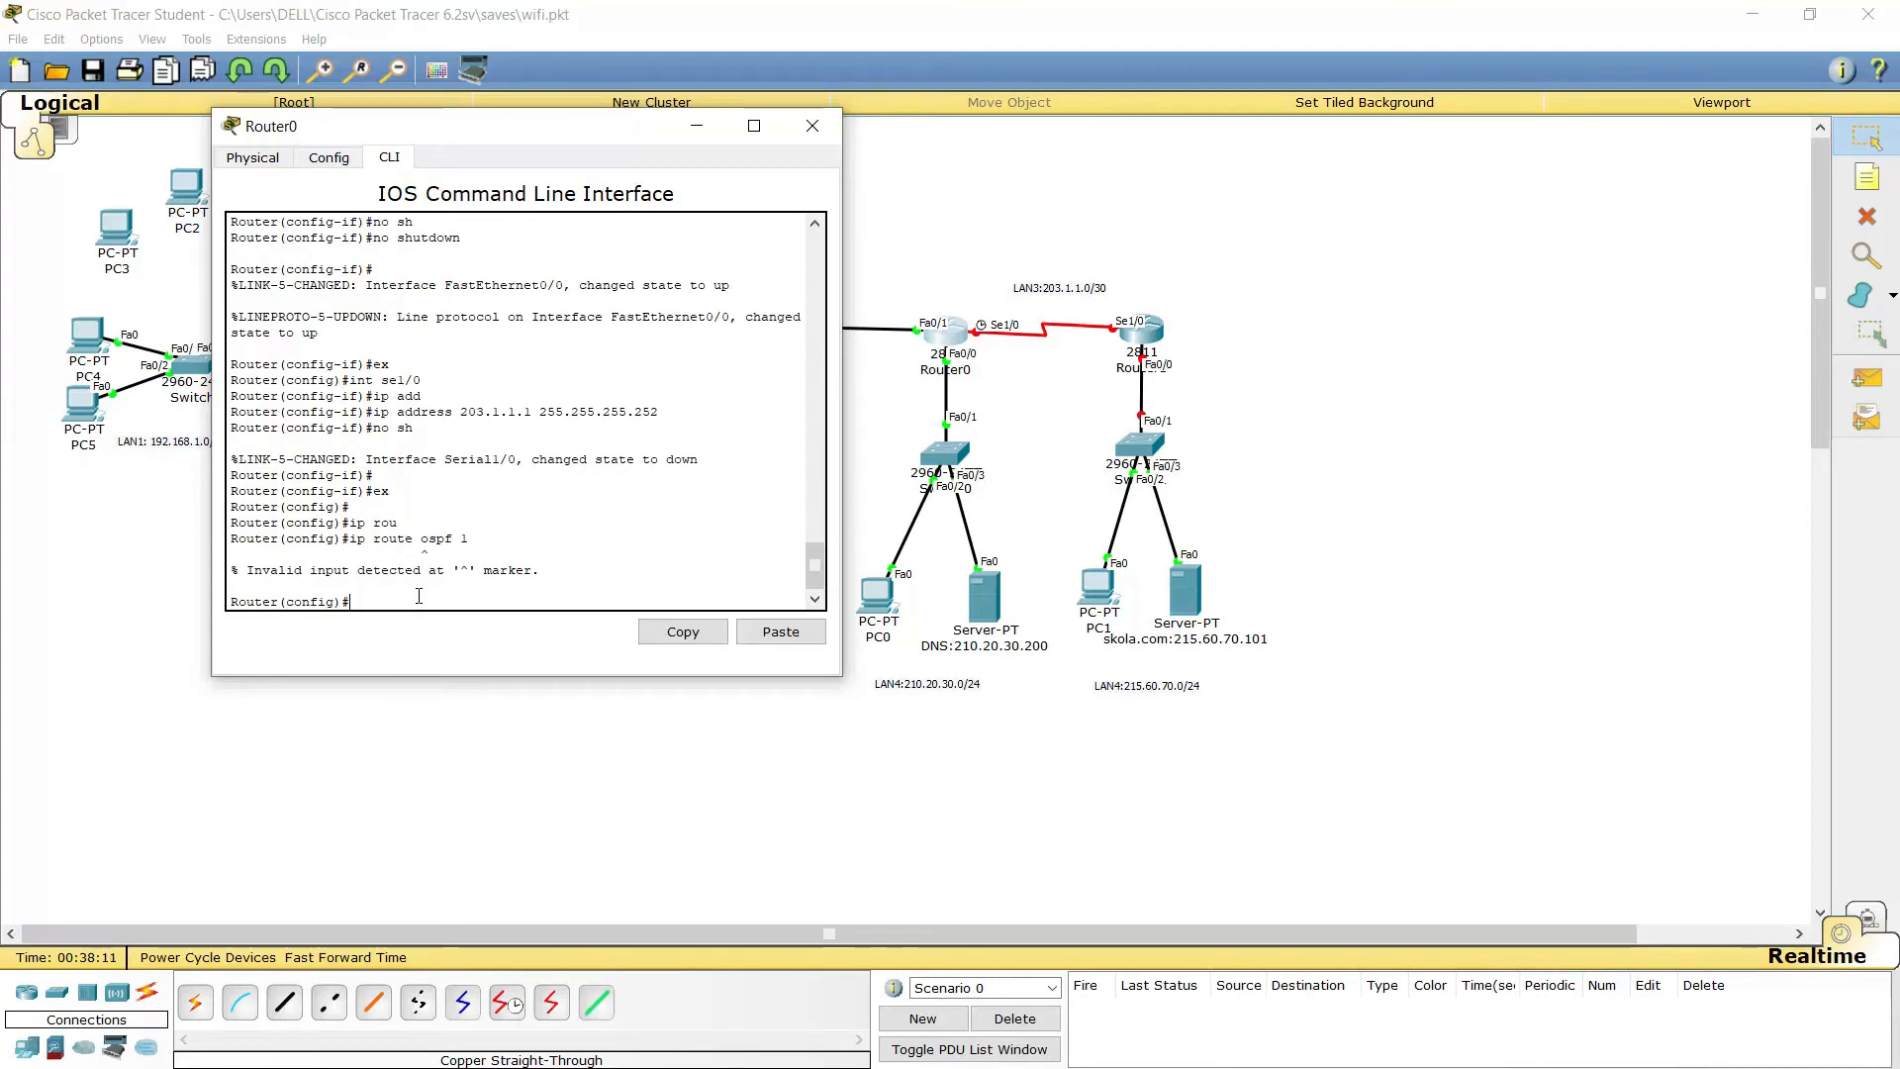
pyautogui.press('Up')
pyautogui.press('BackSpace')
pyautogui.press('BackSpace')
pyautogui.press('BackSpace')
pyautogui.press('BackSpace')
pyautogui.press('BackSpace')
pyautogui.press('BackSpace')
# Query 'ip route ?' for help, then clear the line and type 'router ospf 1'
pyautogui.press('BackSpace')
pyautogui.press('BackSpace')
pyautogui.press('BackSpace')
pyautogui.press('Tab')
pyautogui.write('ute ospf')
pyautogui.press('Return')
pyautogui.press('Return')
pyautogui.press('Up')
pyautogui.press('BackSpace')
pyautogui.press('BackSpace')
pyautogui.press('BackSpace')
pyautogui.press('BackSpace')
pyautogui.write('?')
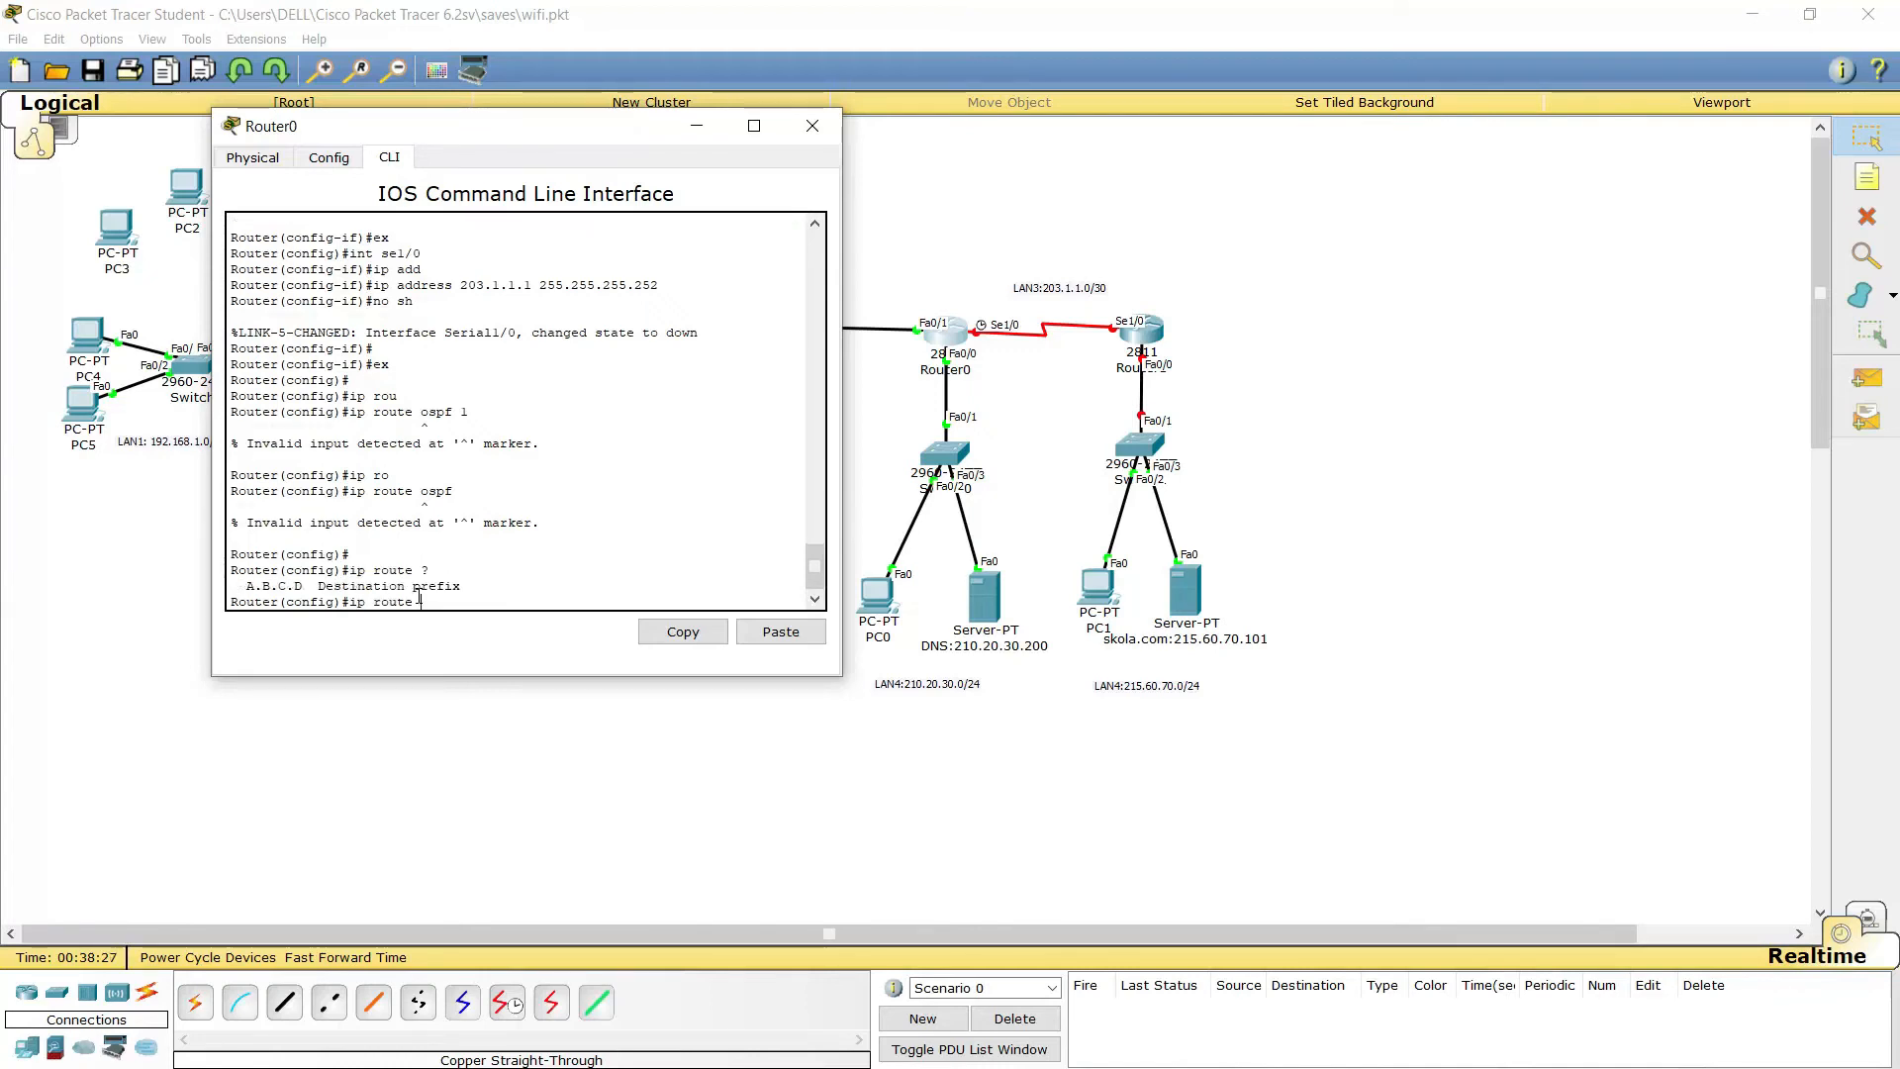
pyautogui.press('BackSpace')
pyautogui.press('BackSpace')
pyautogui.press('BackSpace')
pyautogui.press('BackSpace')
pyautogui.press('BackSpace')
pyautogui.press('BackSpace')
pyautogui.press('BackSpace')
pyautogui.press('BackSpace')
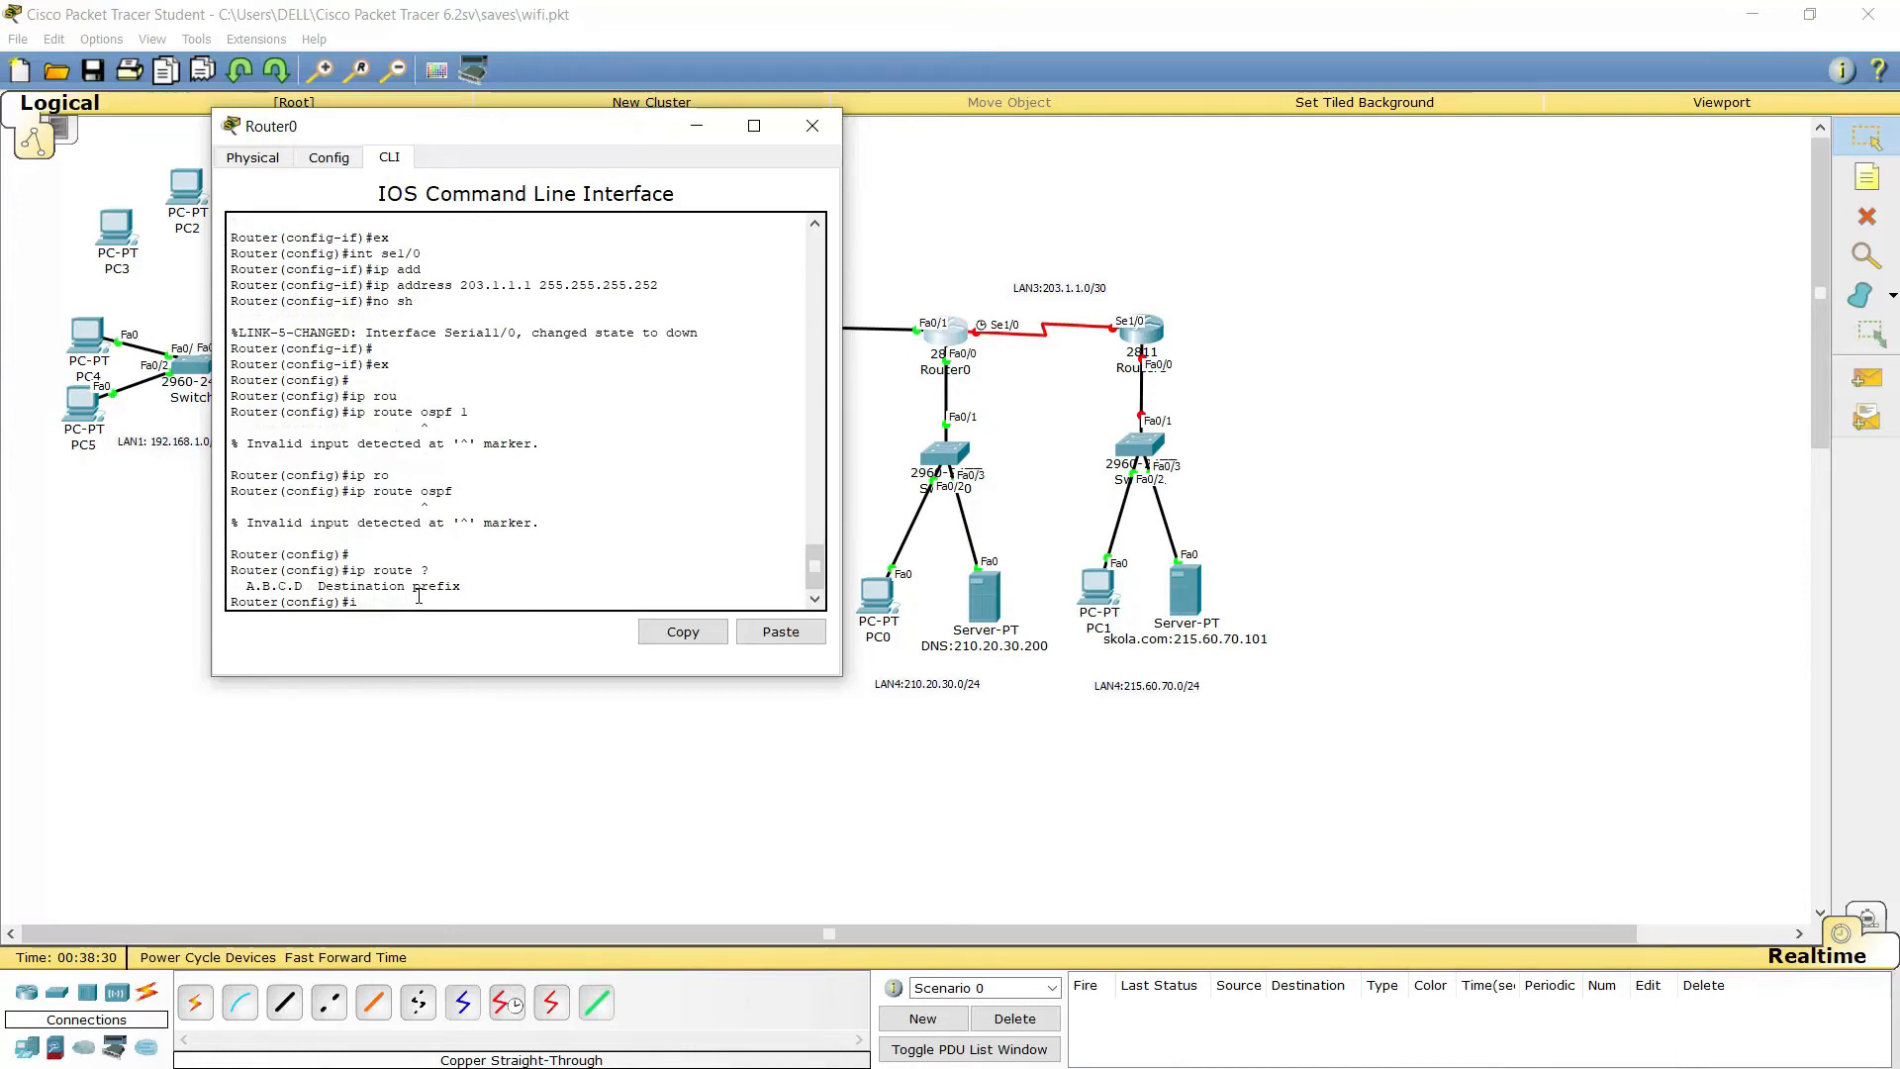
pyautogui.press('BackSpace')
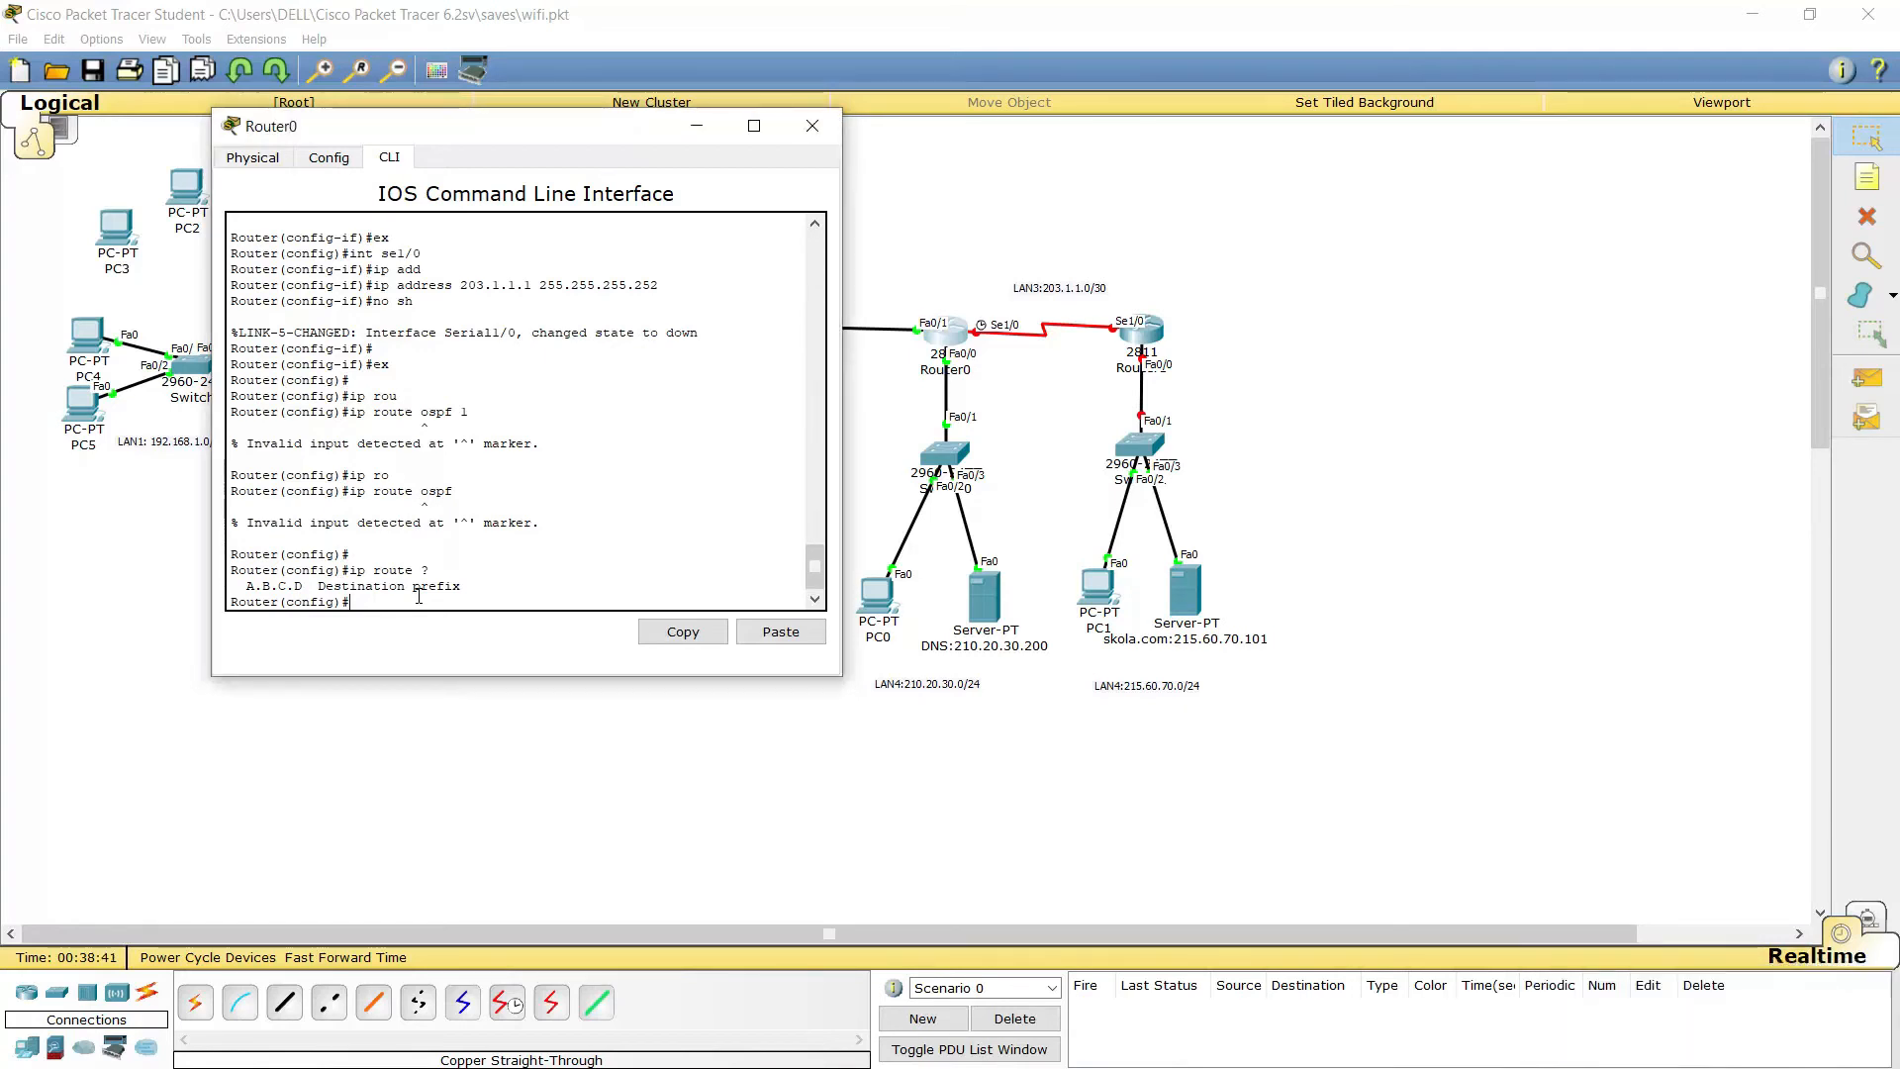
pyautogui.write('router')
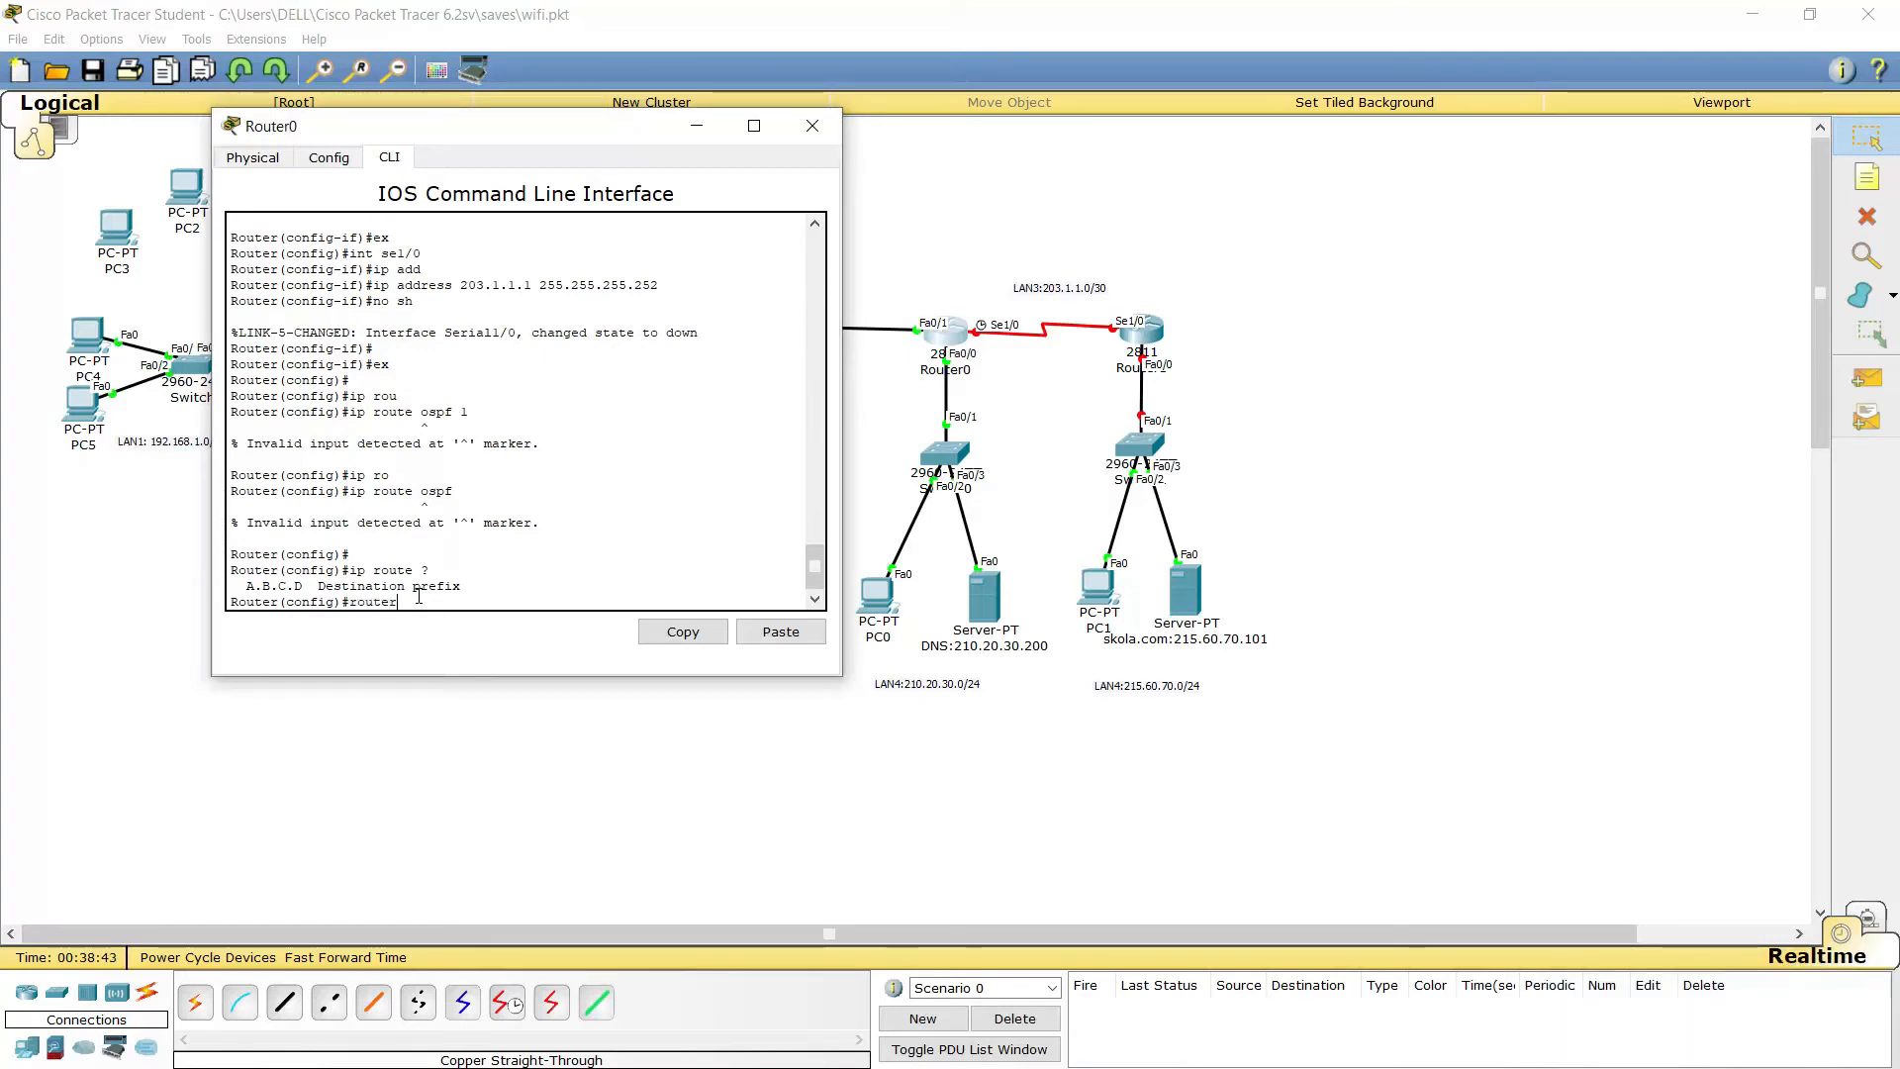
pyautogui.write(' ospf 1')
# Start OSPF process 1 and advertise 200.1.1.0 and 203.1.1.0 with wildcard 0.0.0.3 in area 0
pyautogui.press('Return')
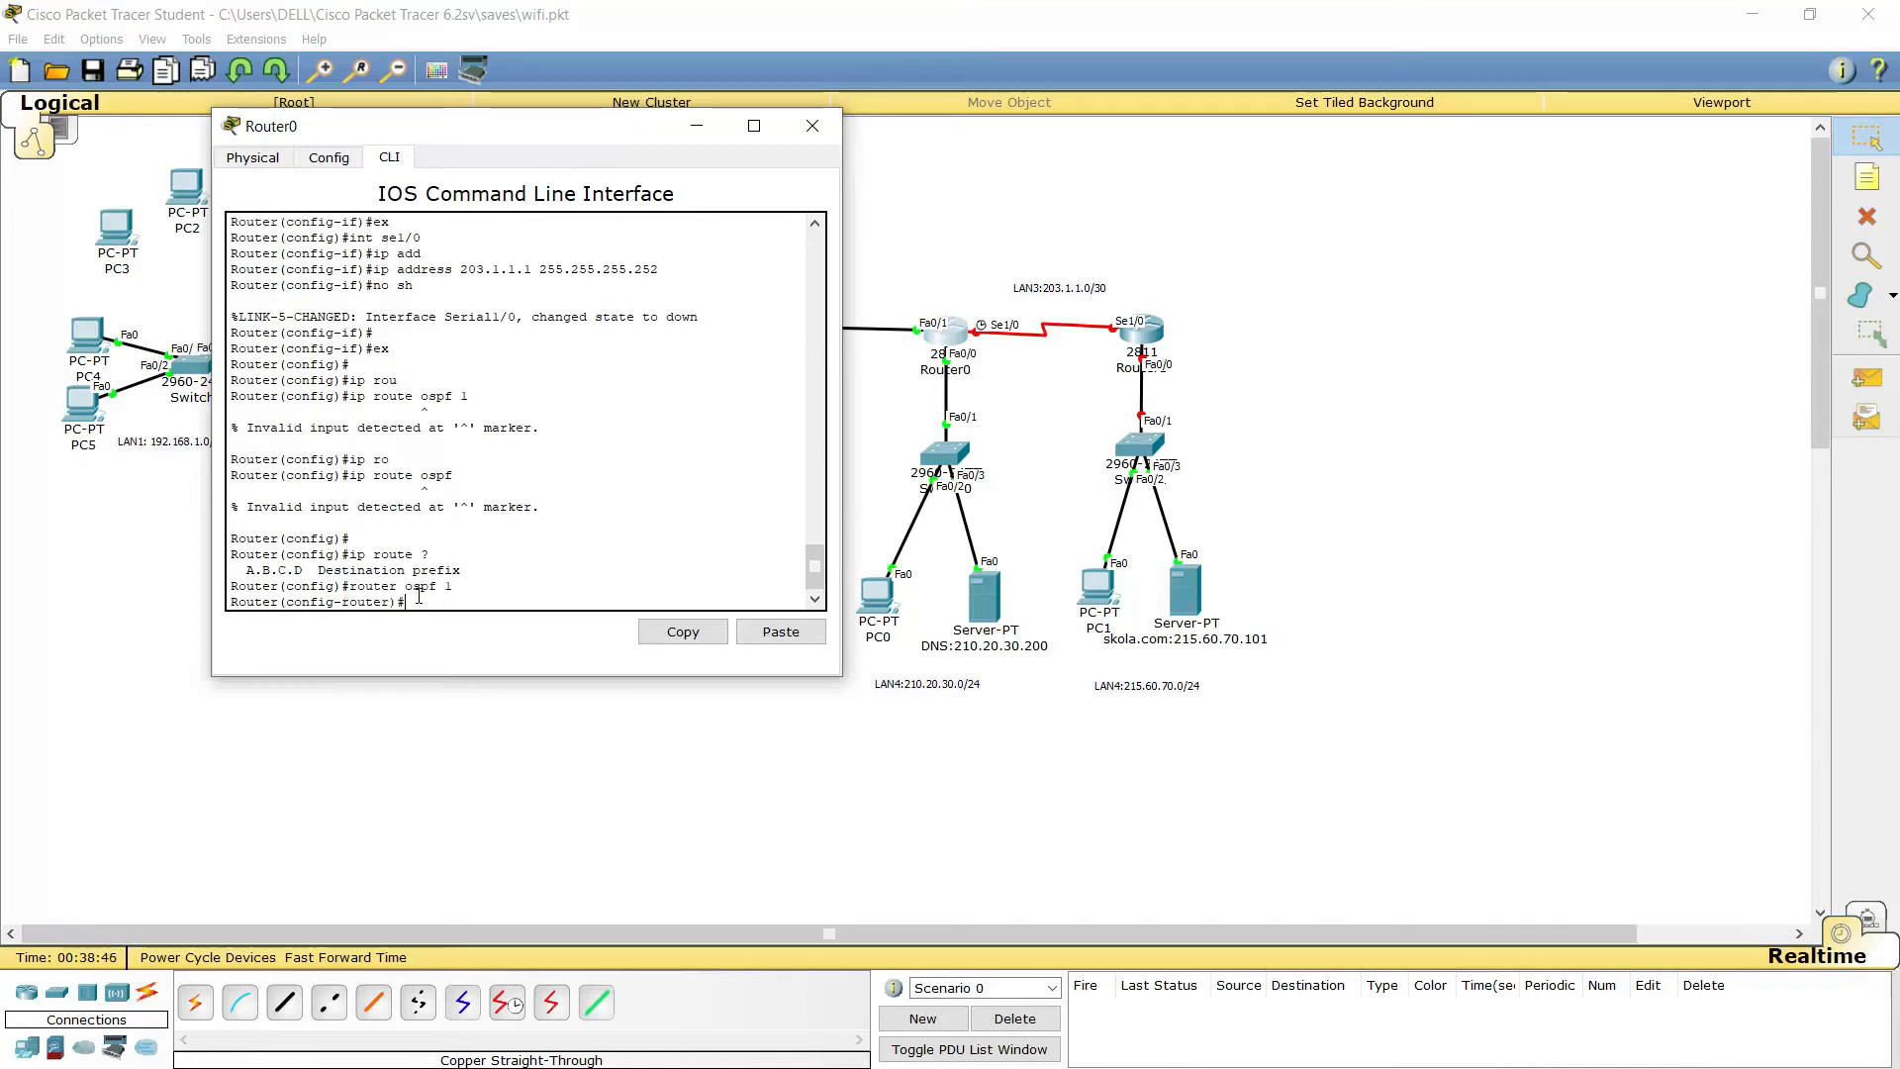
pyautogui.write('net')
pyautogui.press('Tab')
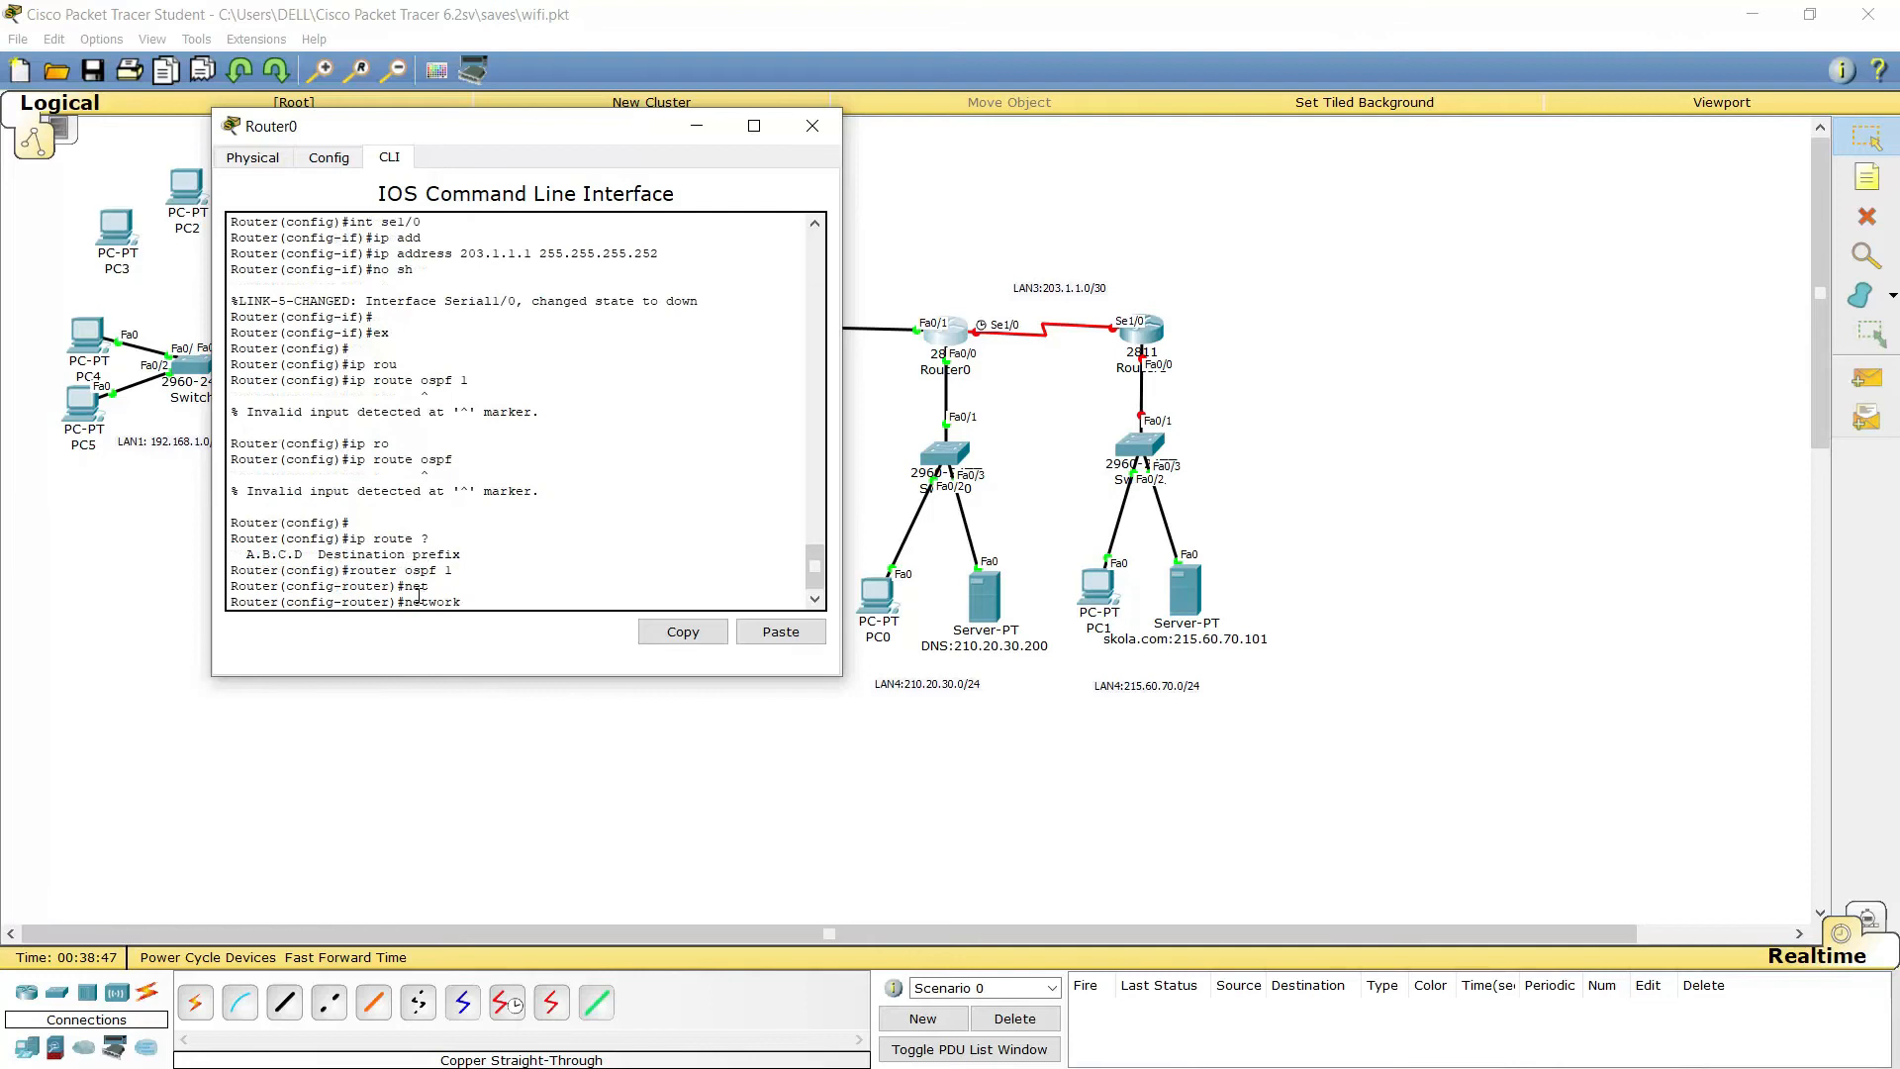
pyautogui.write('200.1.1.0')
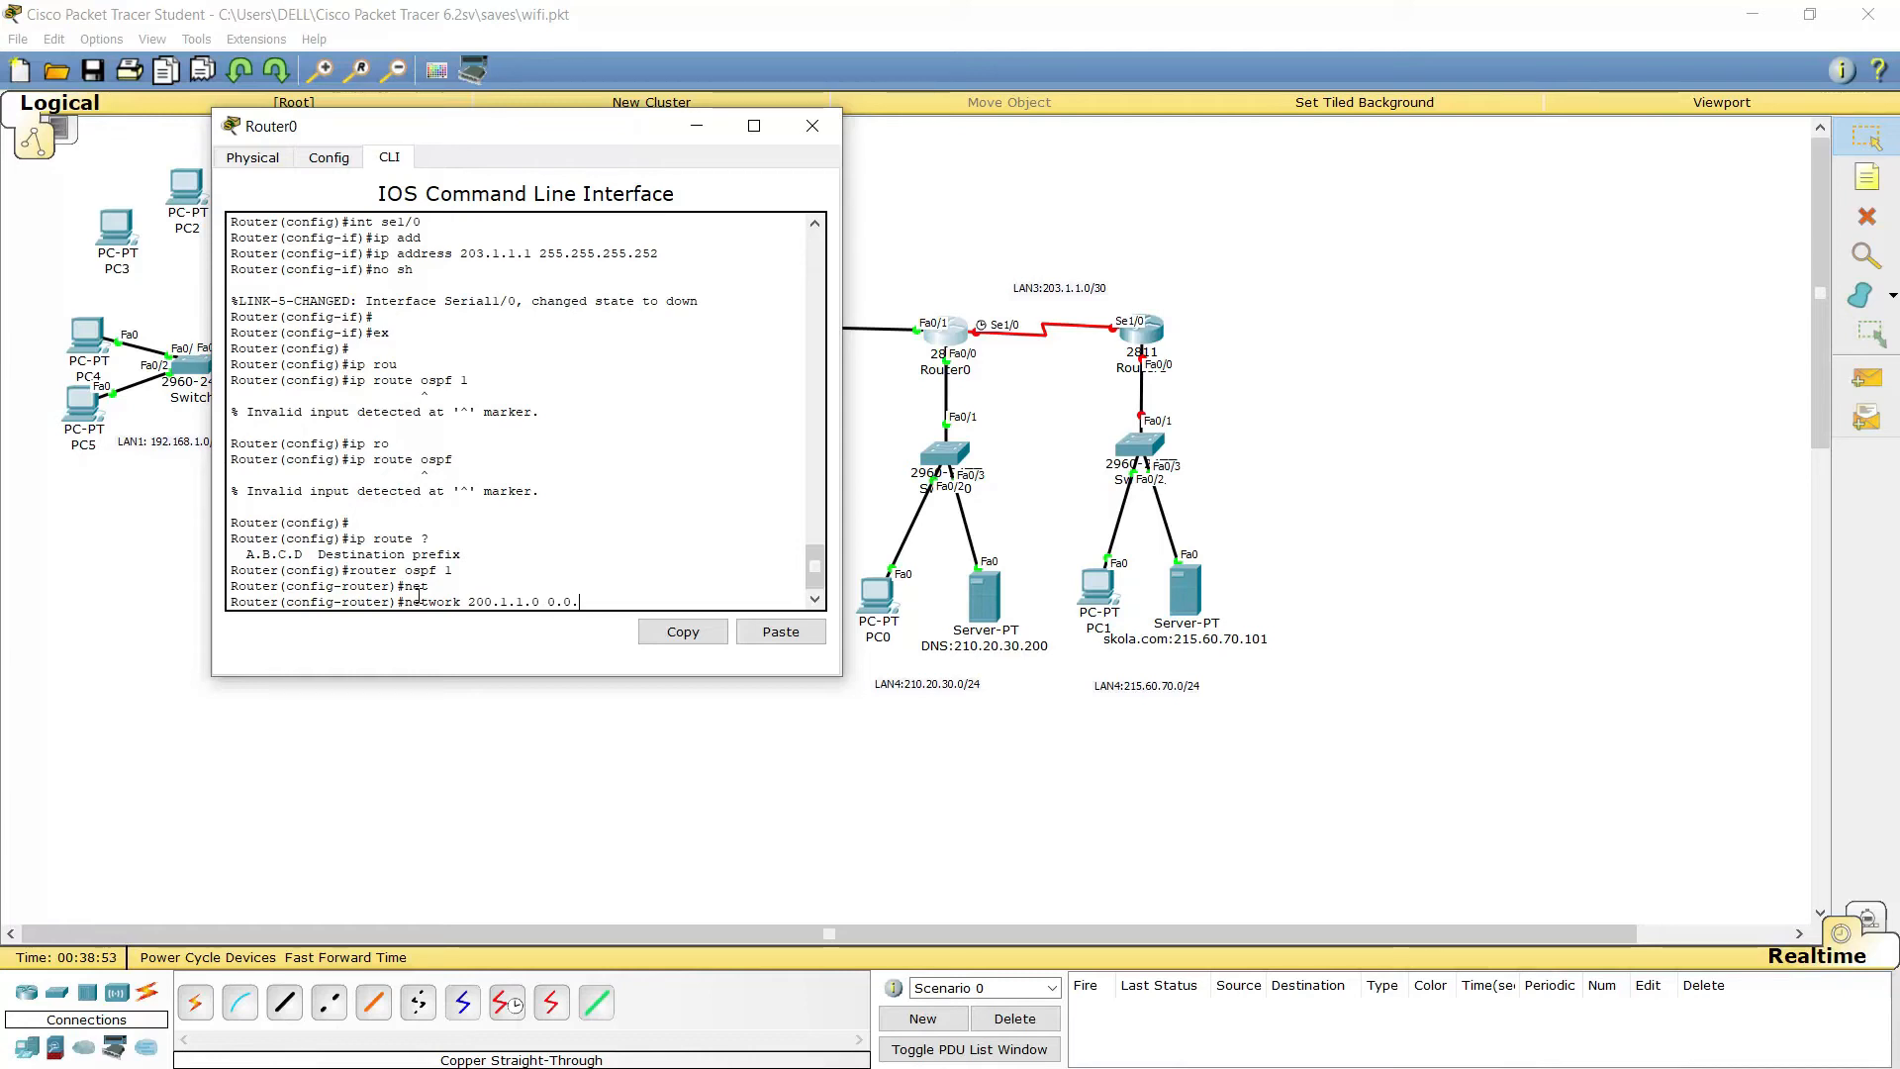
pyautogui.write('0.0.0.3 ')
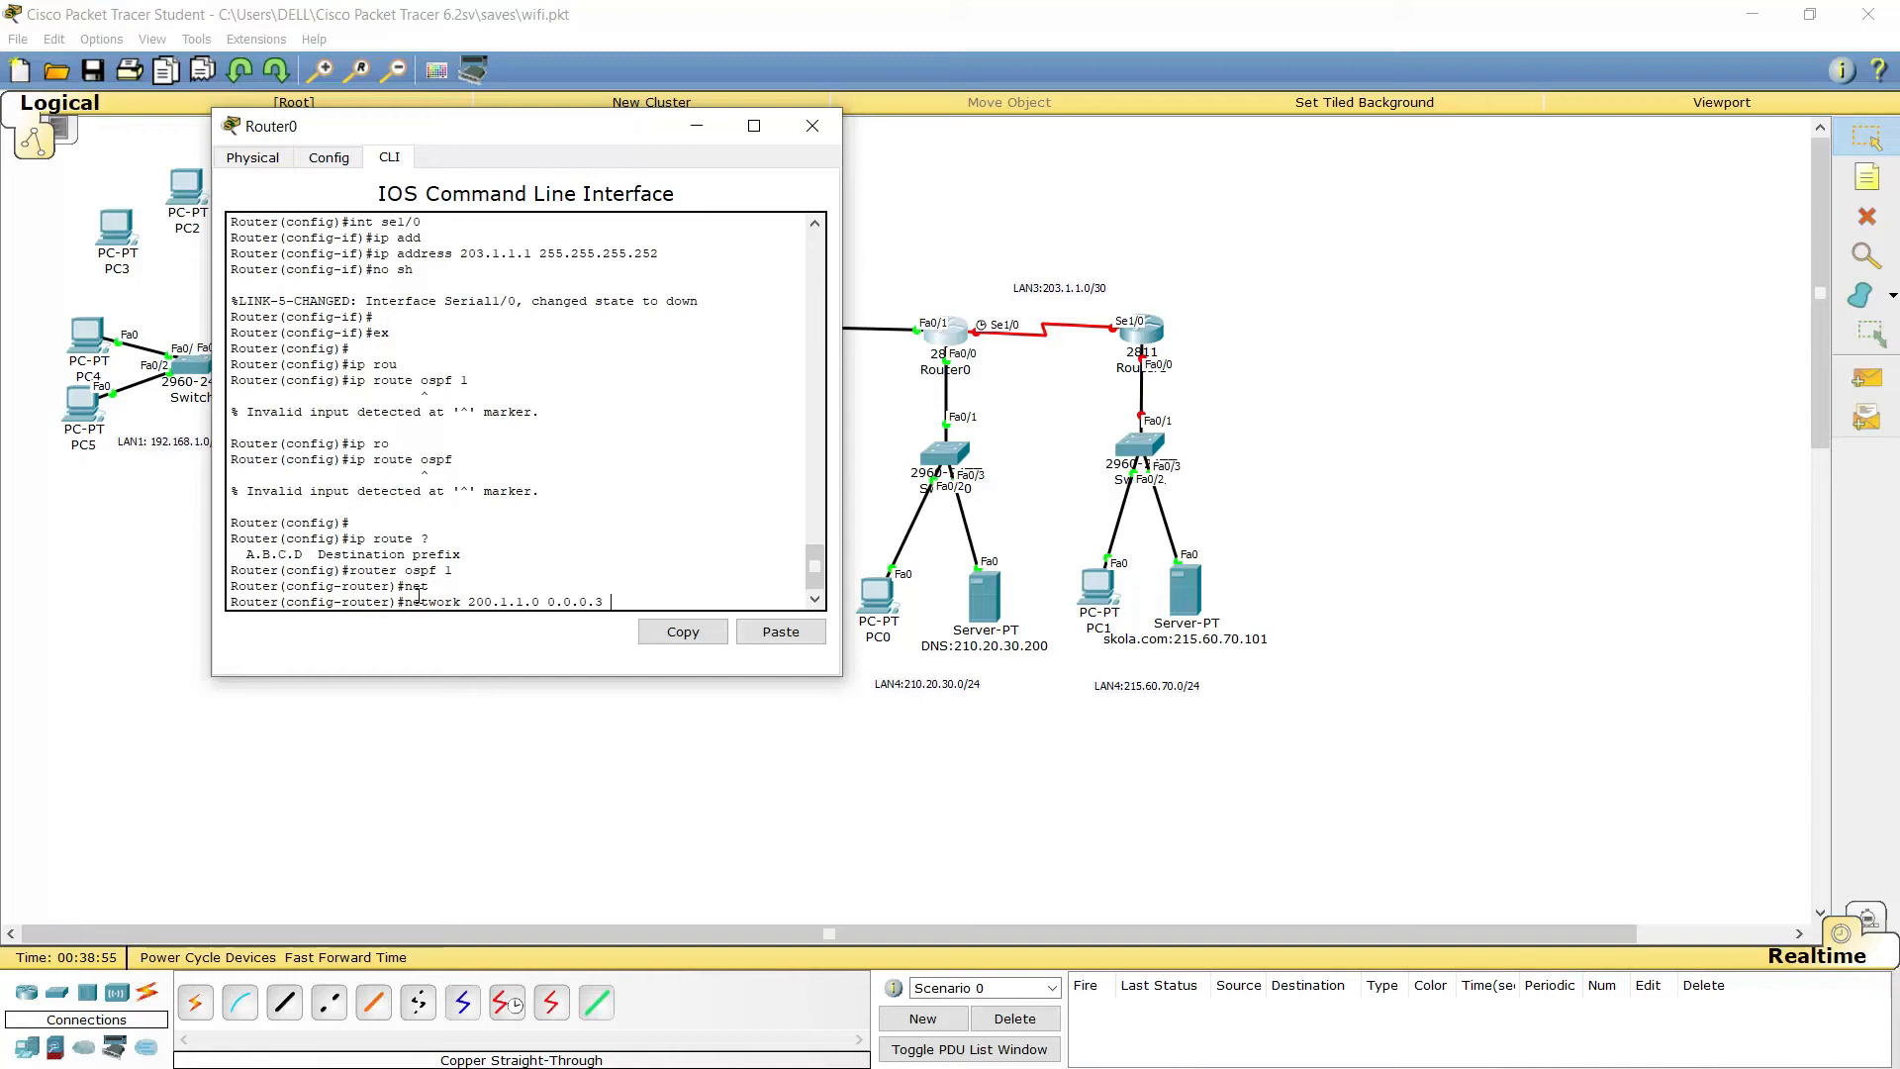
pyautogui.write('area')
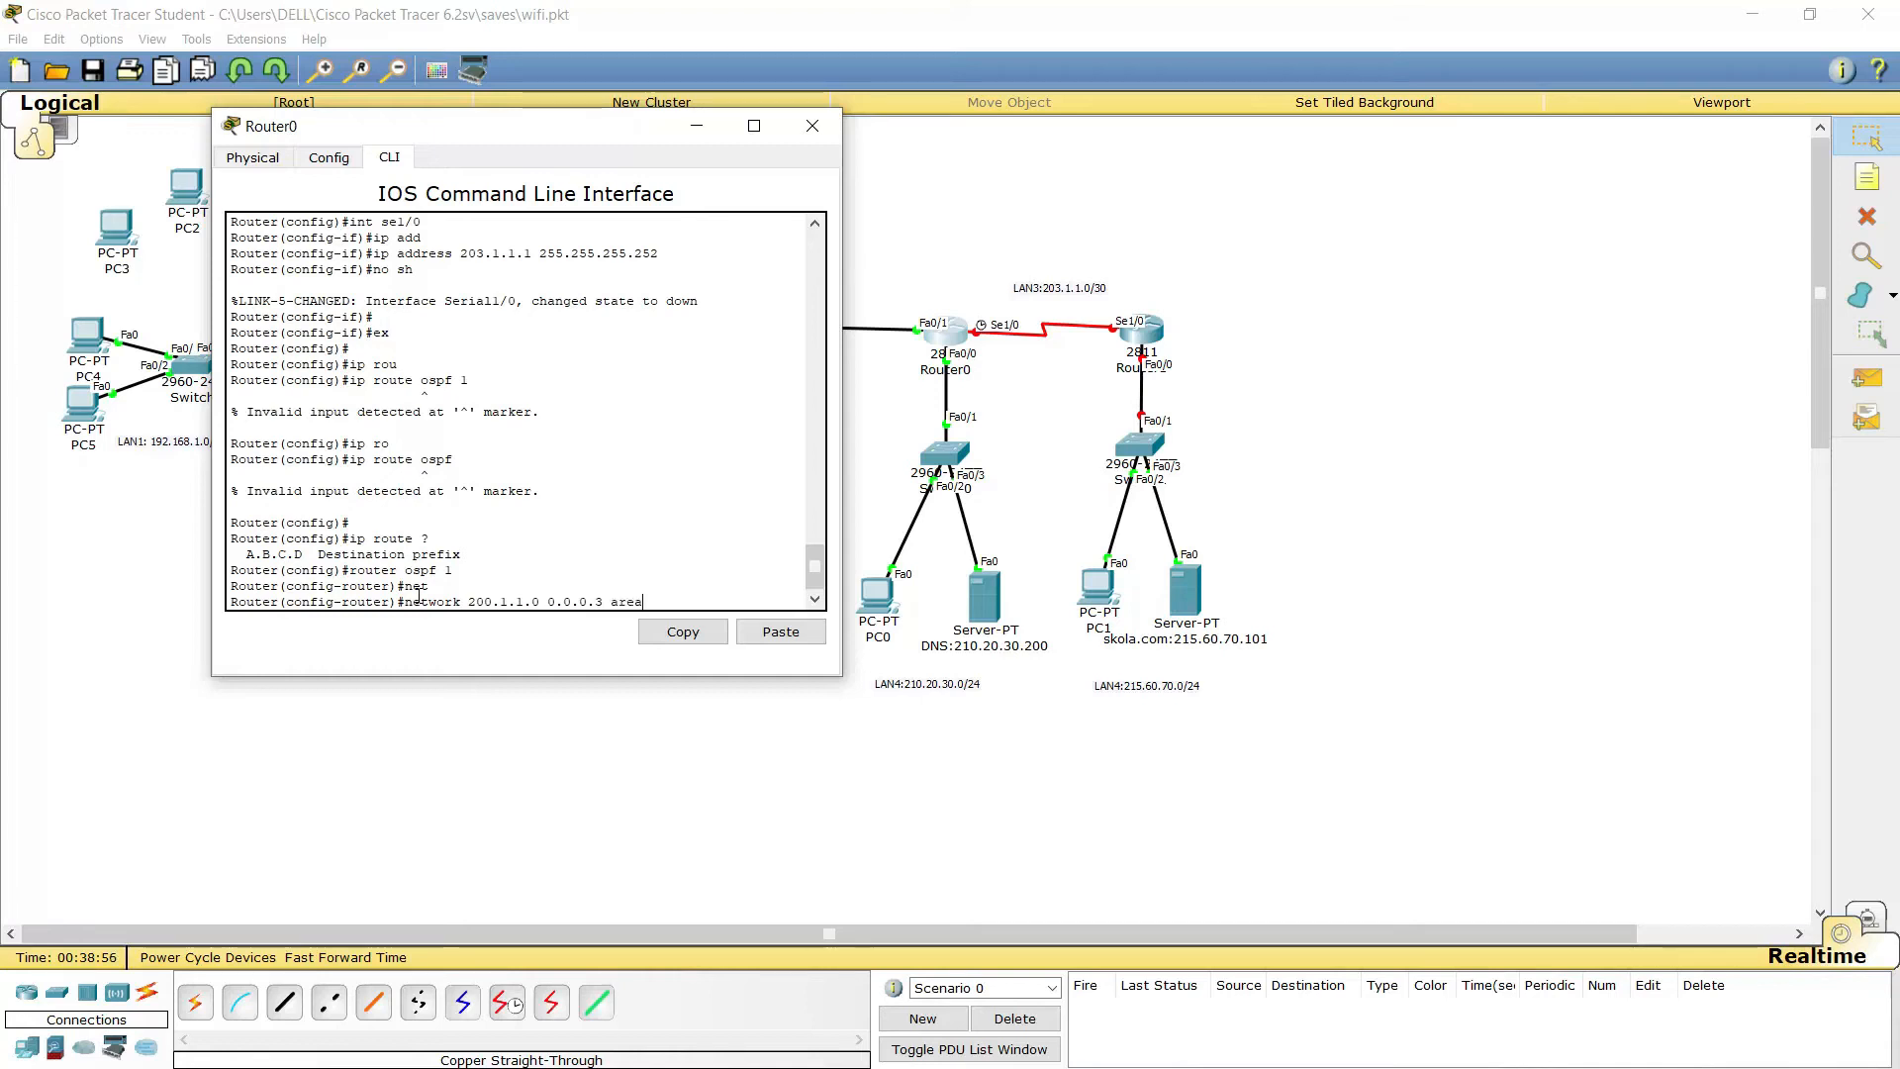
pyautogui.press('Return')
pyautogui.press('Up')
pyautogui.press('Left')
pyautogui.press('Left')
pyautogui.press('Left')
pyautogui.press('Left')
pyautogui.press('Left')
pyautogui.press('Left')
pyautogui.press('Left')
pyautogui.press('Left')
pyautogui.press('Left')
pyautogui.press('Left')
pyautogui.press('Left')
pyautogui.press('BackSpace')
pyautogui.write('3')
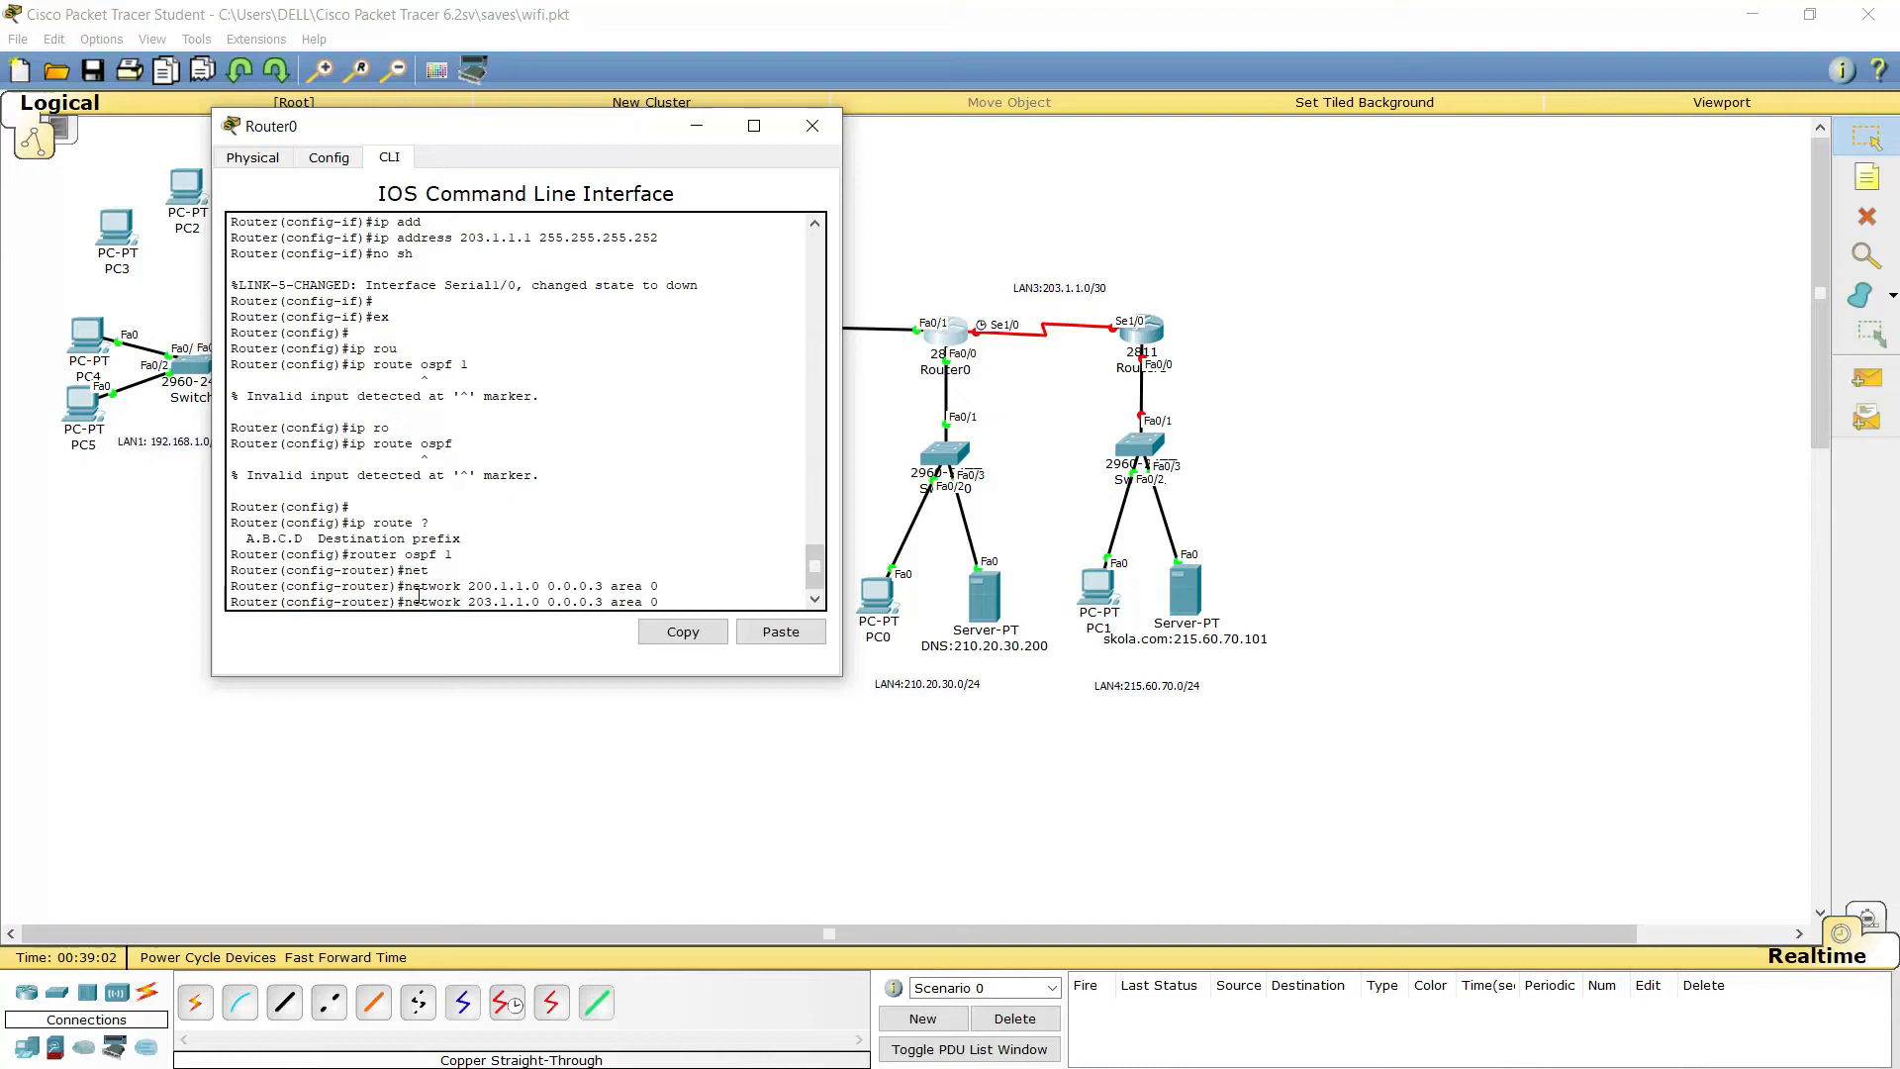
pyautogui.press('Return')
# Advertise the 210.20.30.0 0.0.0.255 LAN in area 0 and exit OSPF configuration
pyautogui.press('Up')
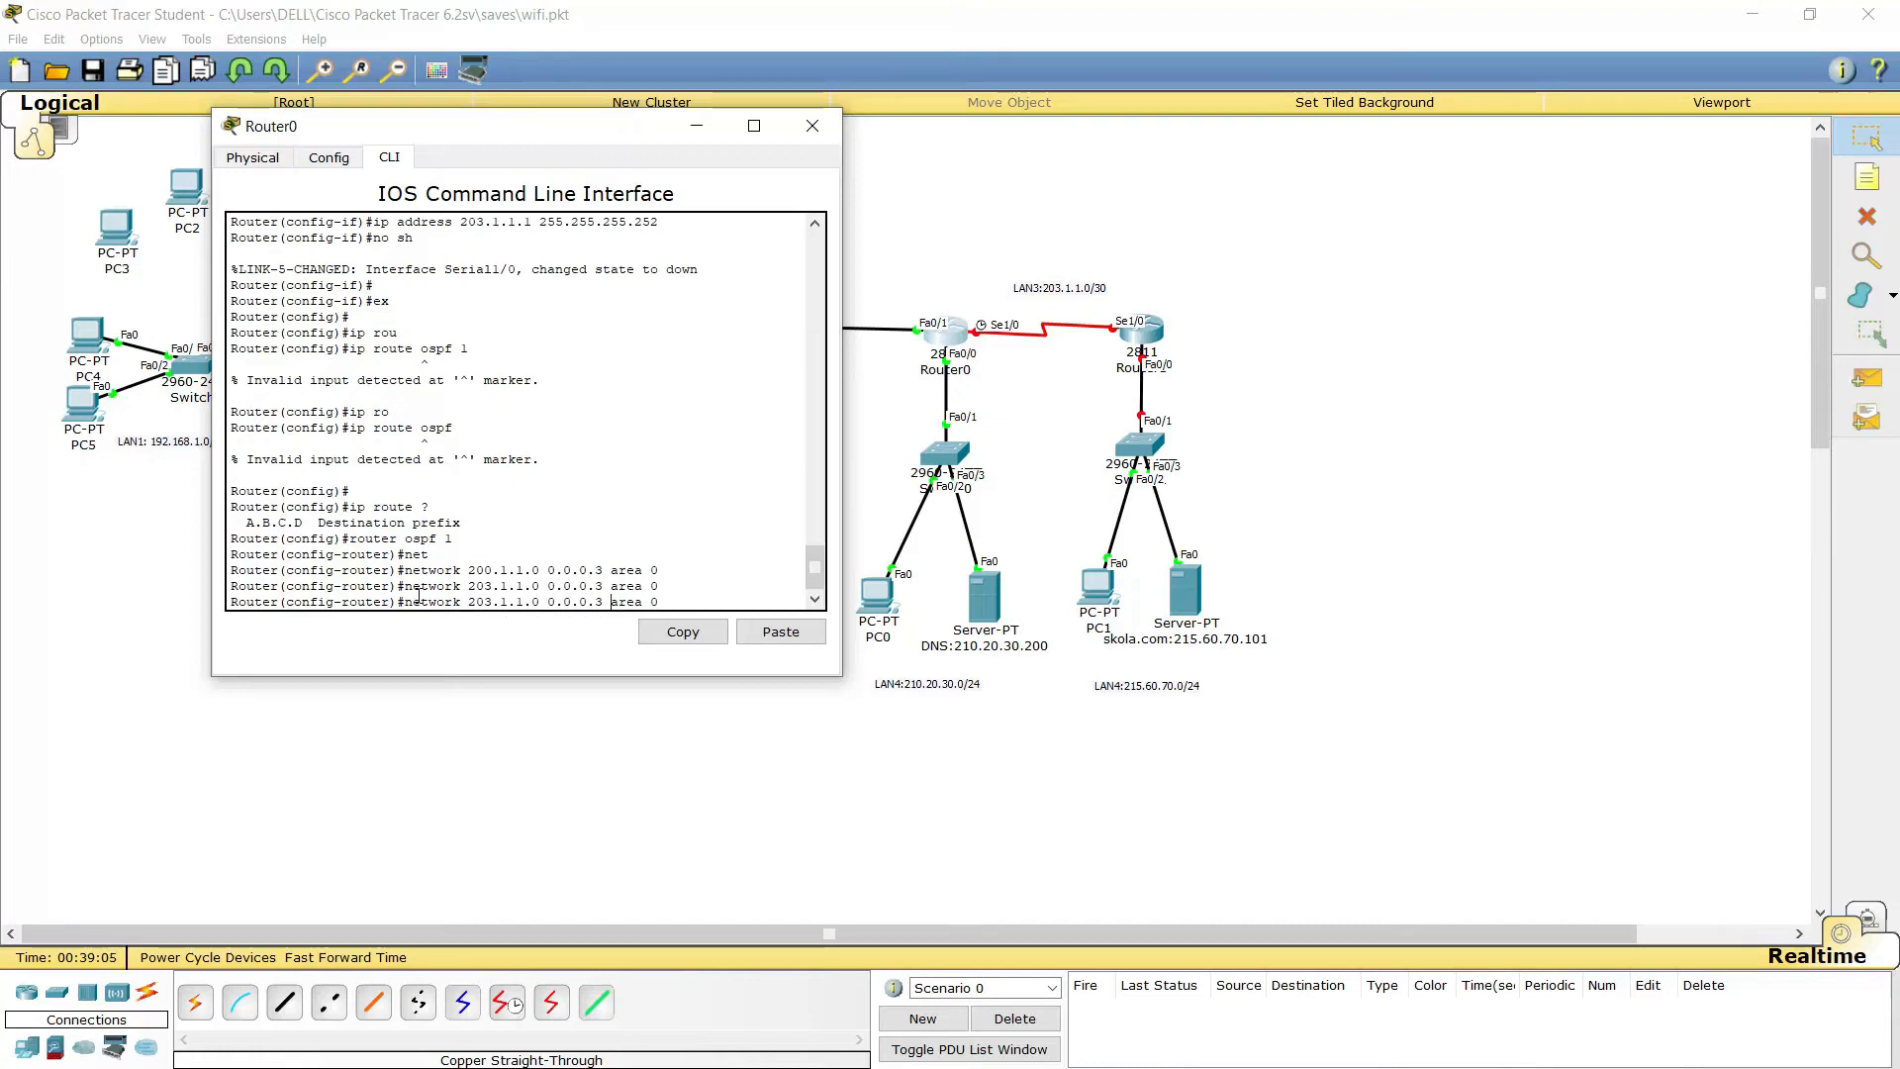
pyautogui.press('Left')
pyautogui.press('BackSpace')
pyautogui.write('255')
pyautogui.press('Left')
pyautogui.press('Left')
pyautogui.press('Left')
pyautogui.press('Left')
pyautogui.press('Left')
pyautogui.press('Left')
pyautogui.press('Left')
pyautogui.press('Left')
pyautogui.press('Left')
pyautogui.press('BackSpace')
pyautogui.press('BackSpace')
pyautogui.press('BackSpace')
pyautogui.press('BackSpace')
pyautogui.press('BackSpace')
pyautogui.press('BackSpace')
pyautogui.press('BackSpace')
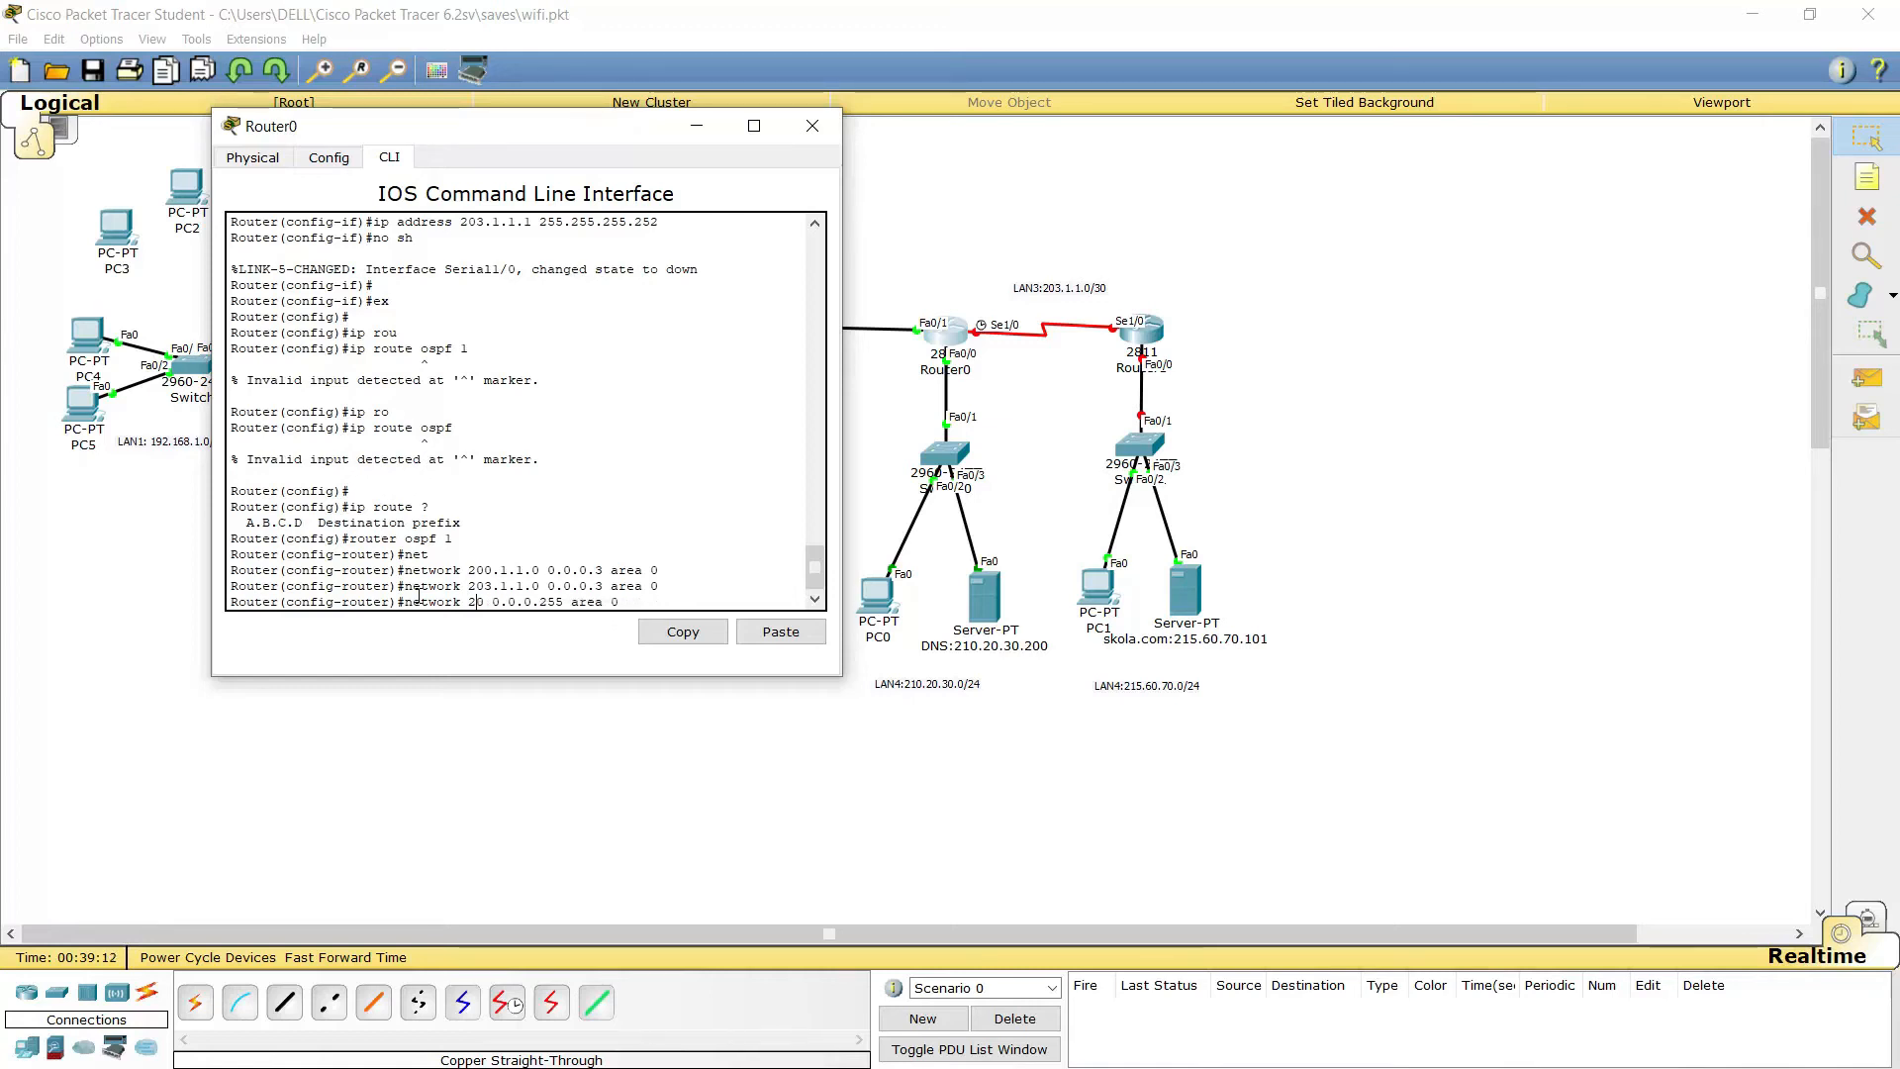
pyautogui.write('10.30.')
pyautogui.press('BackSpace')
pyautogui.press('BackSpace')
pyautogui.press('BackSpace')
pyautogui.press('BackSpace')
pyautogui.write('20')
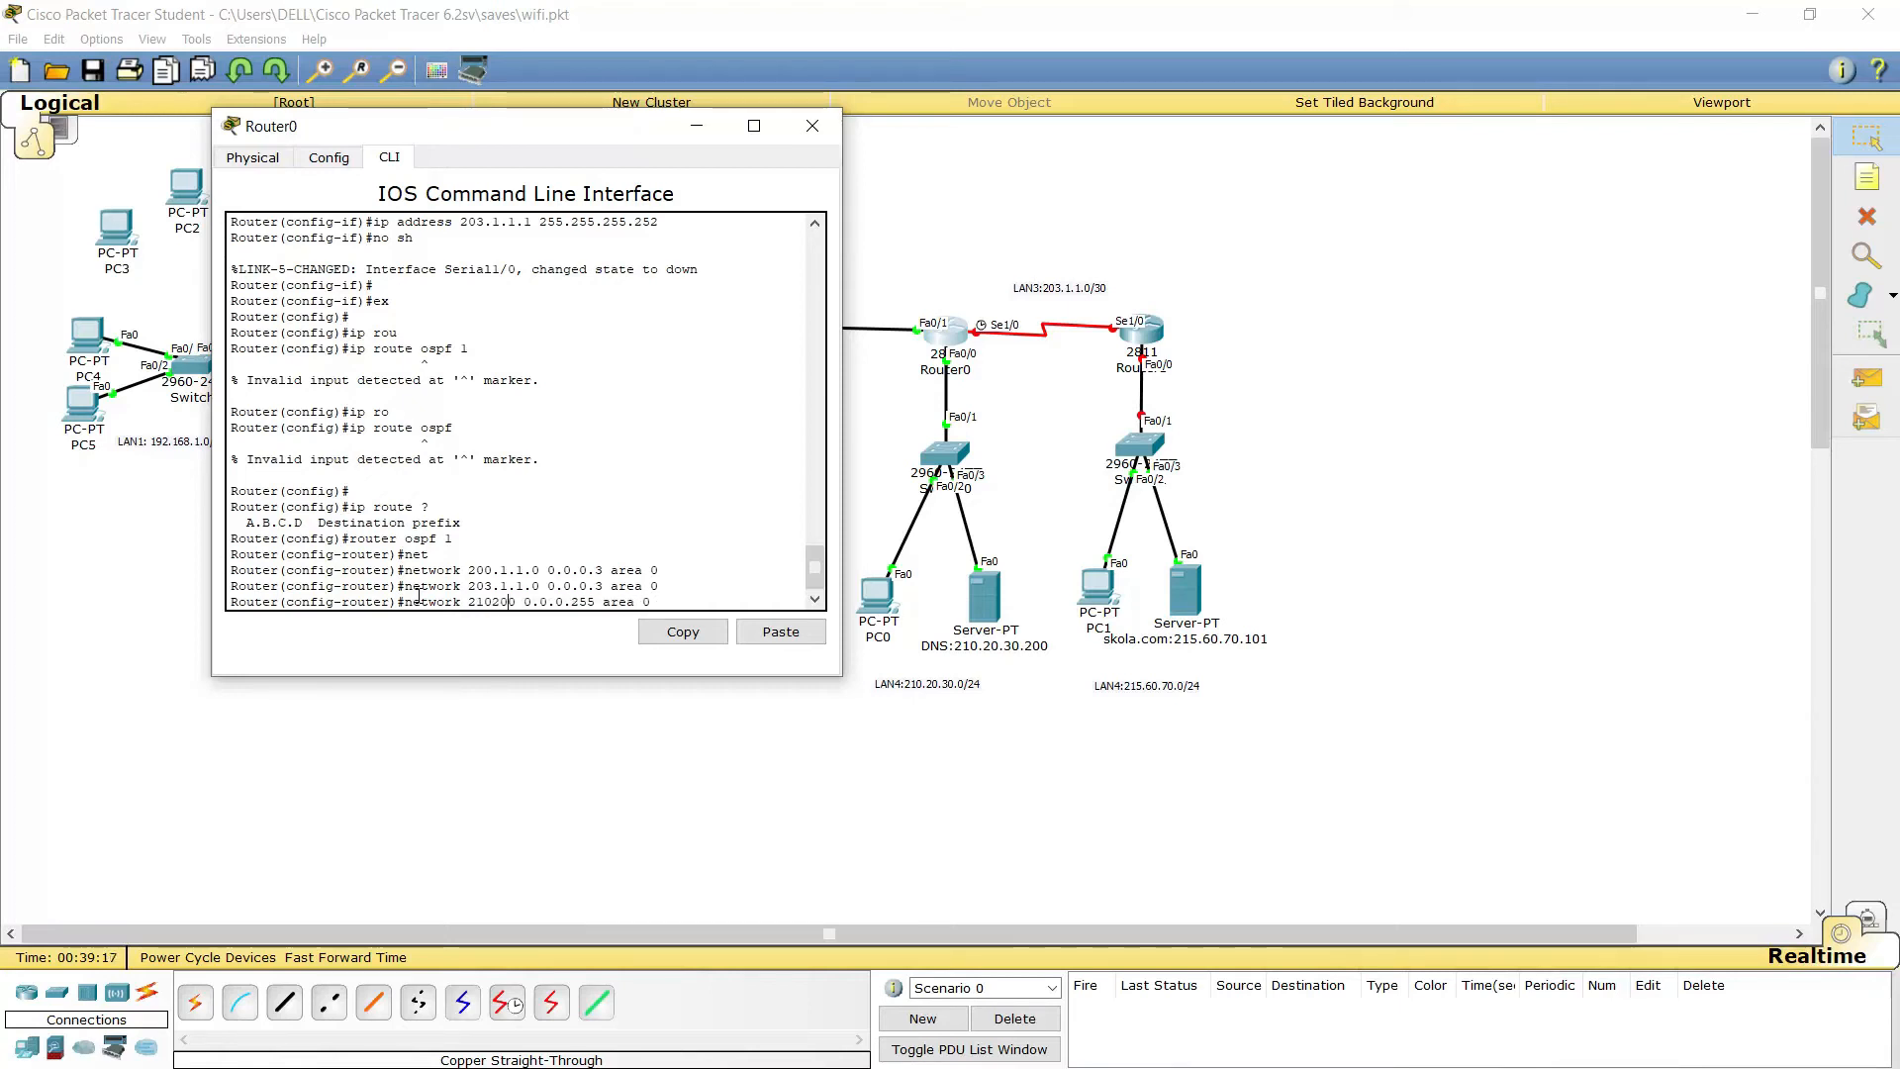
pyautogui.write('.')
pyautogui.press('BackSpace')
pyautogui.press('BackSpace')
pyautogui.press('BackSpace')
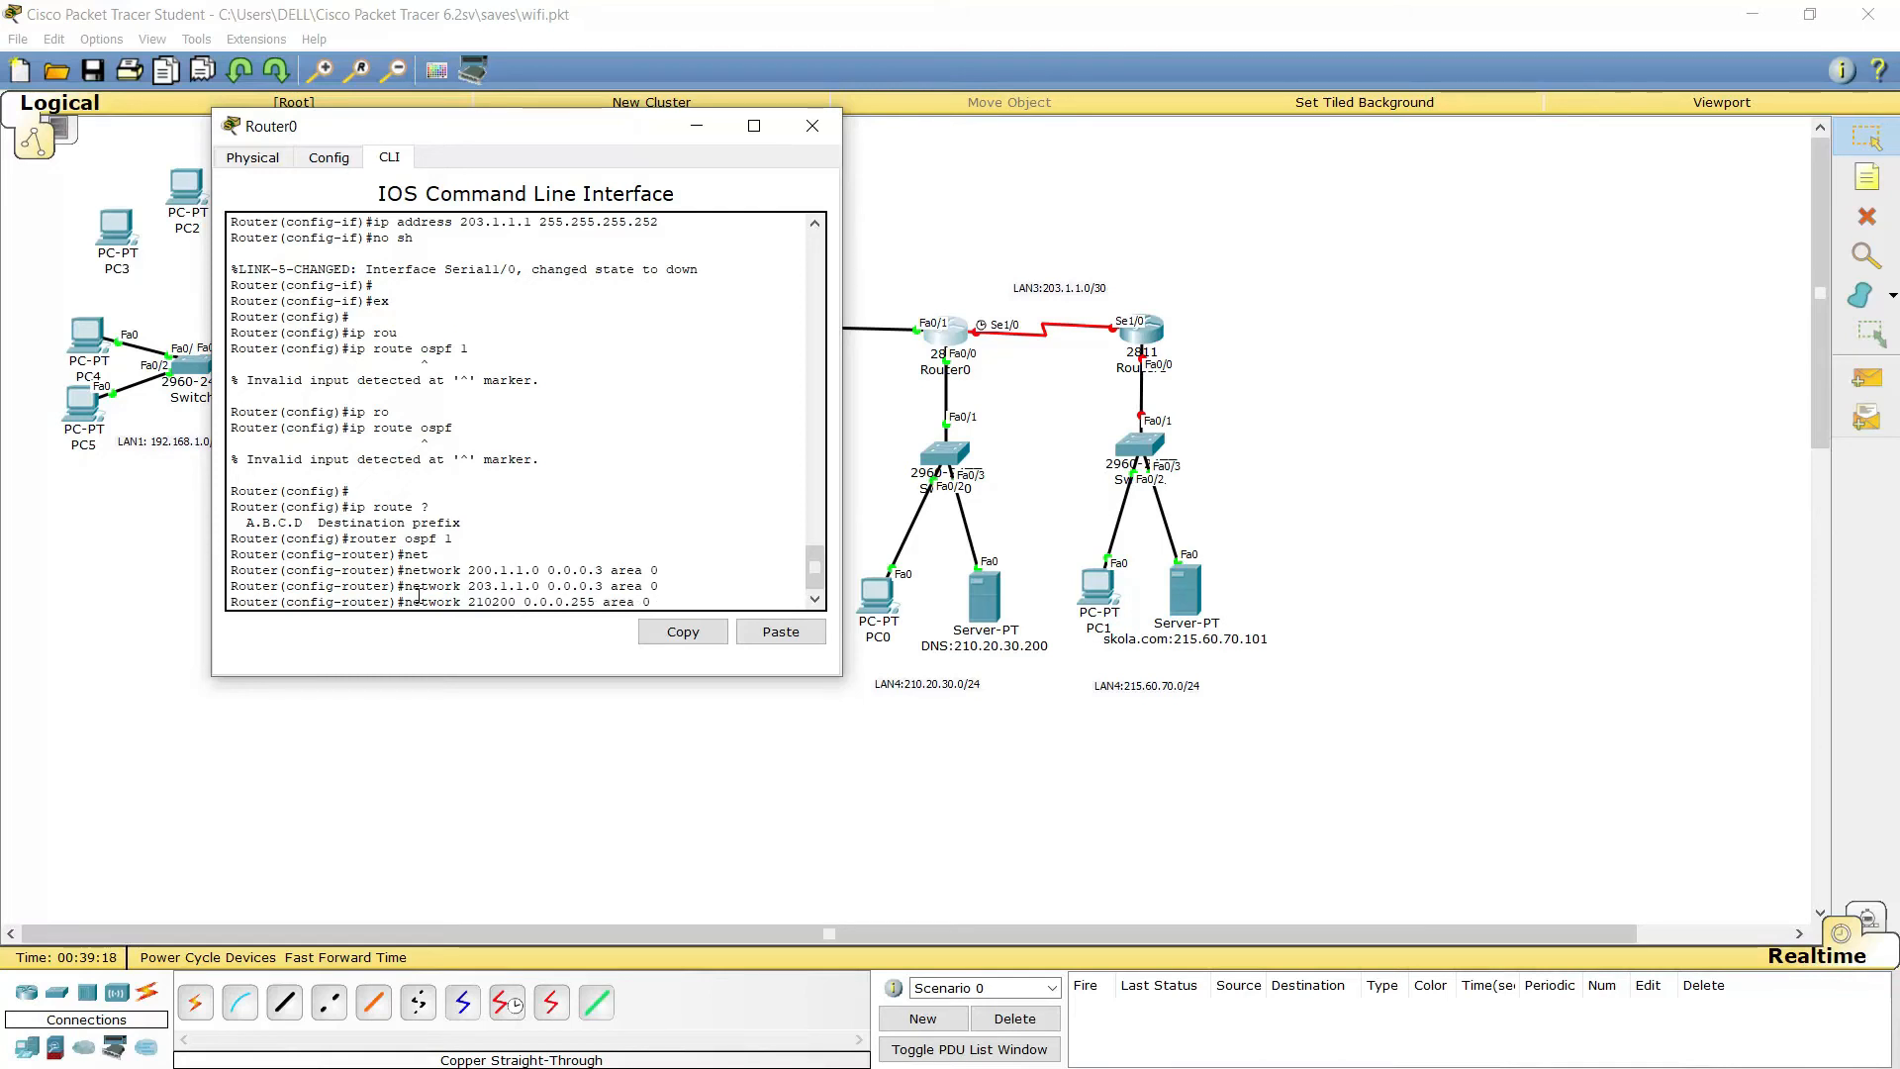
pyautogui.write('.20.3')
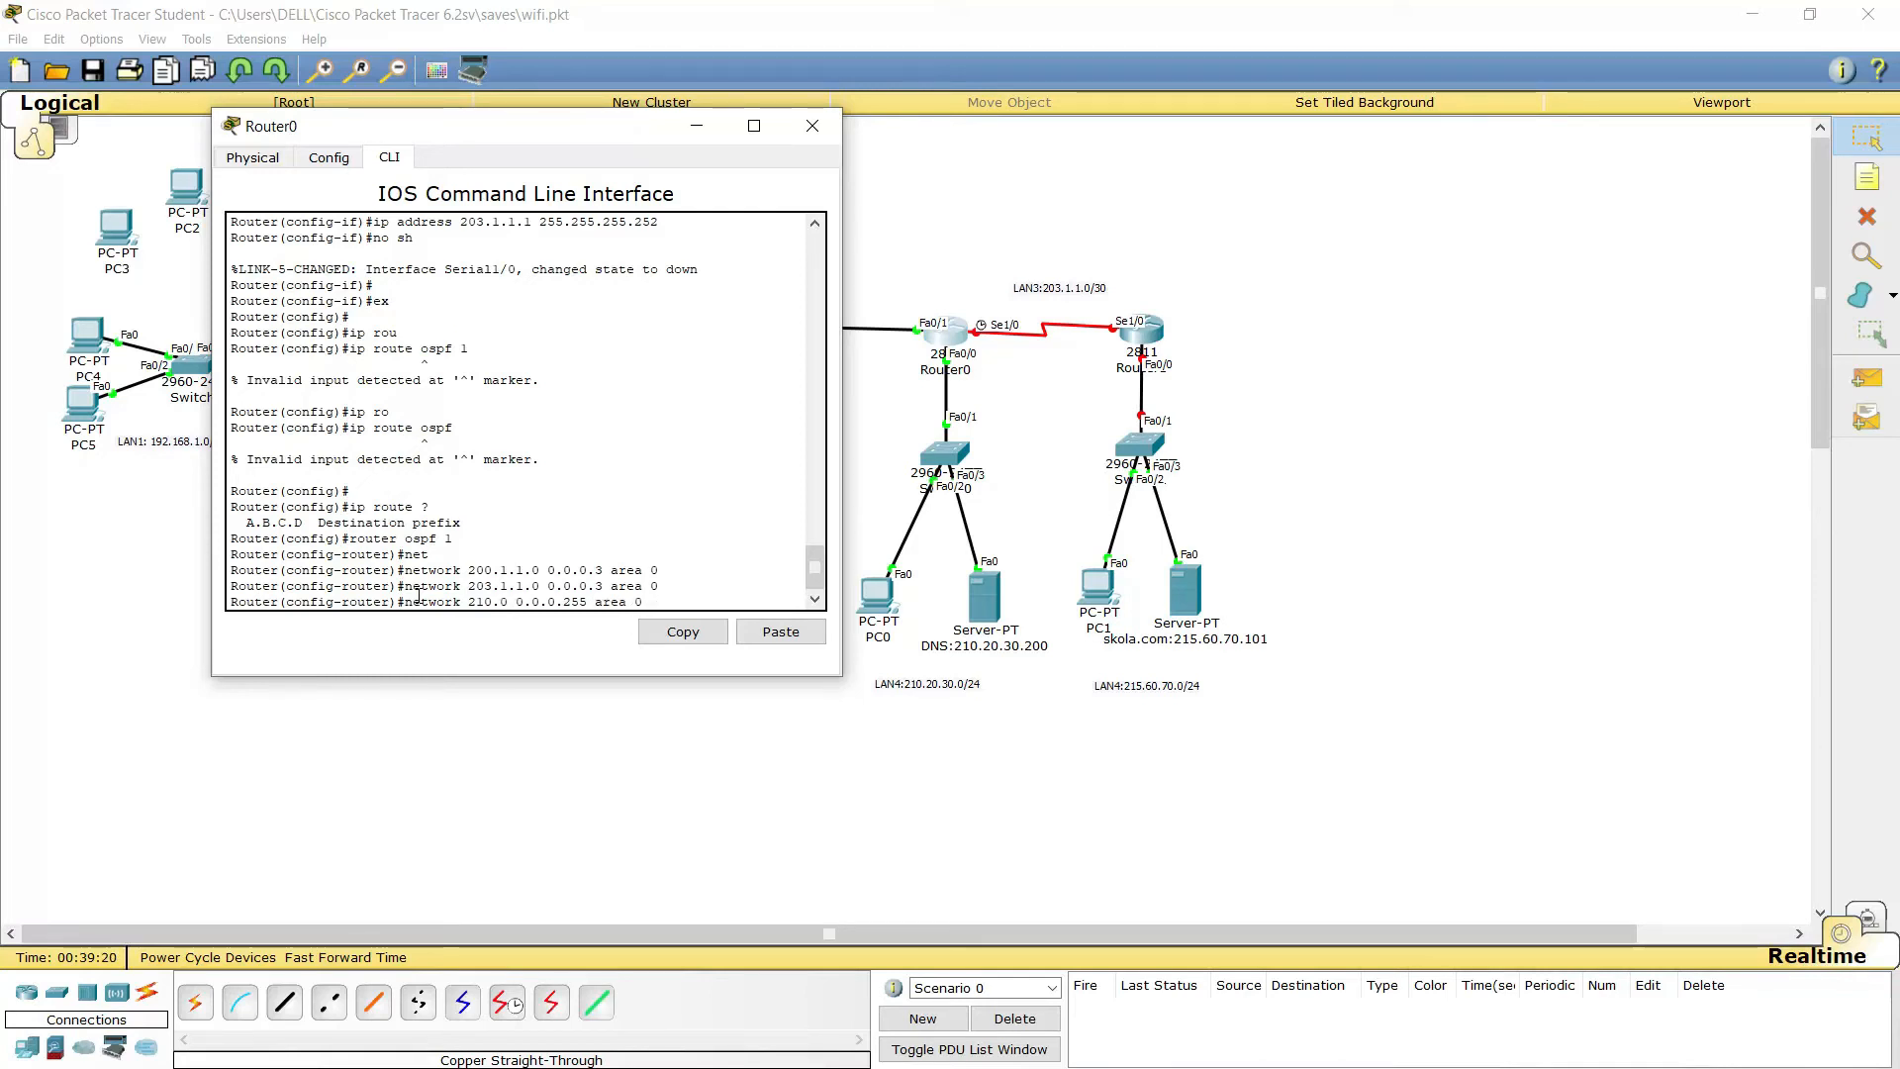
pyautogui.write('0')
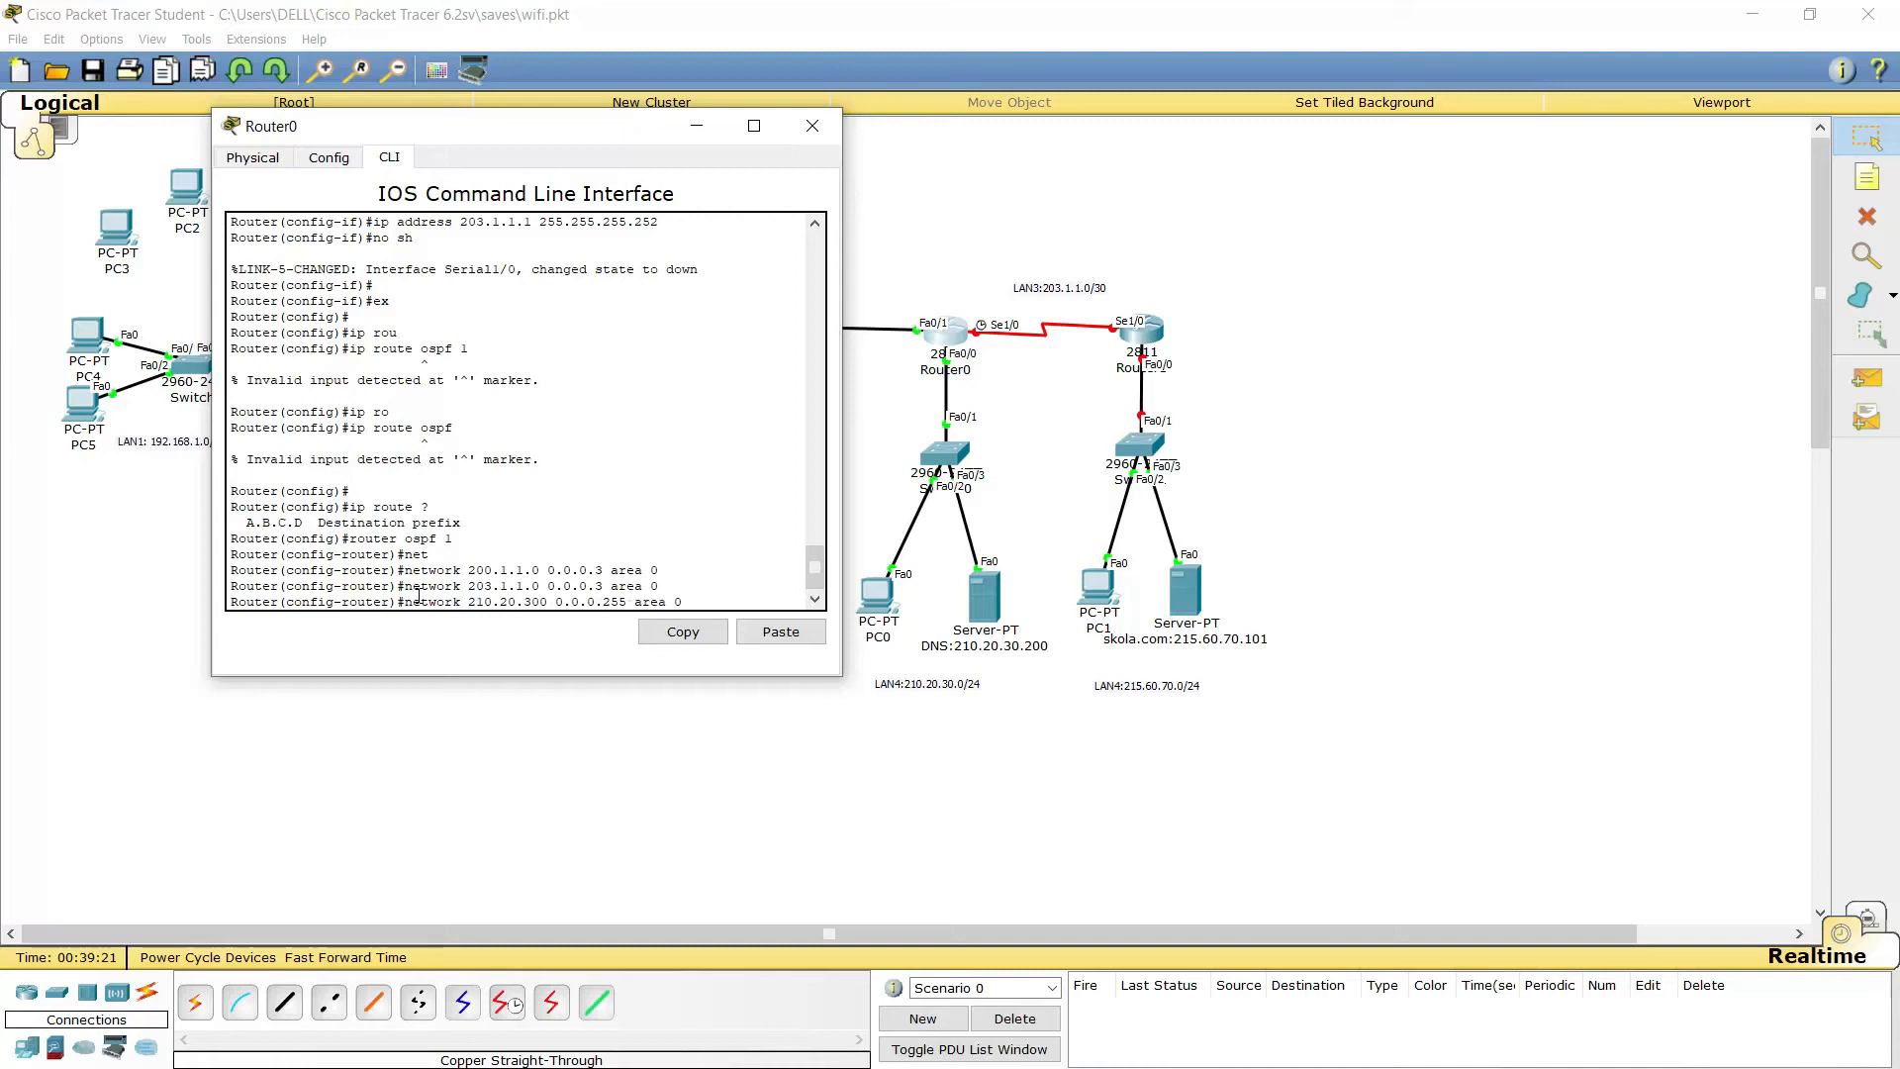
pyautogui.write('.')
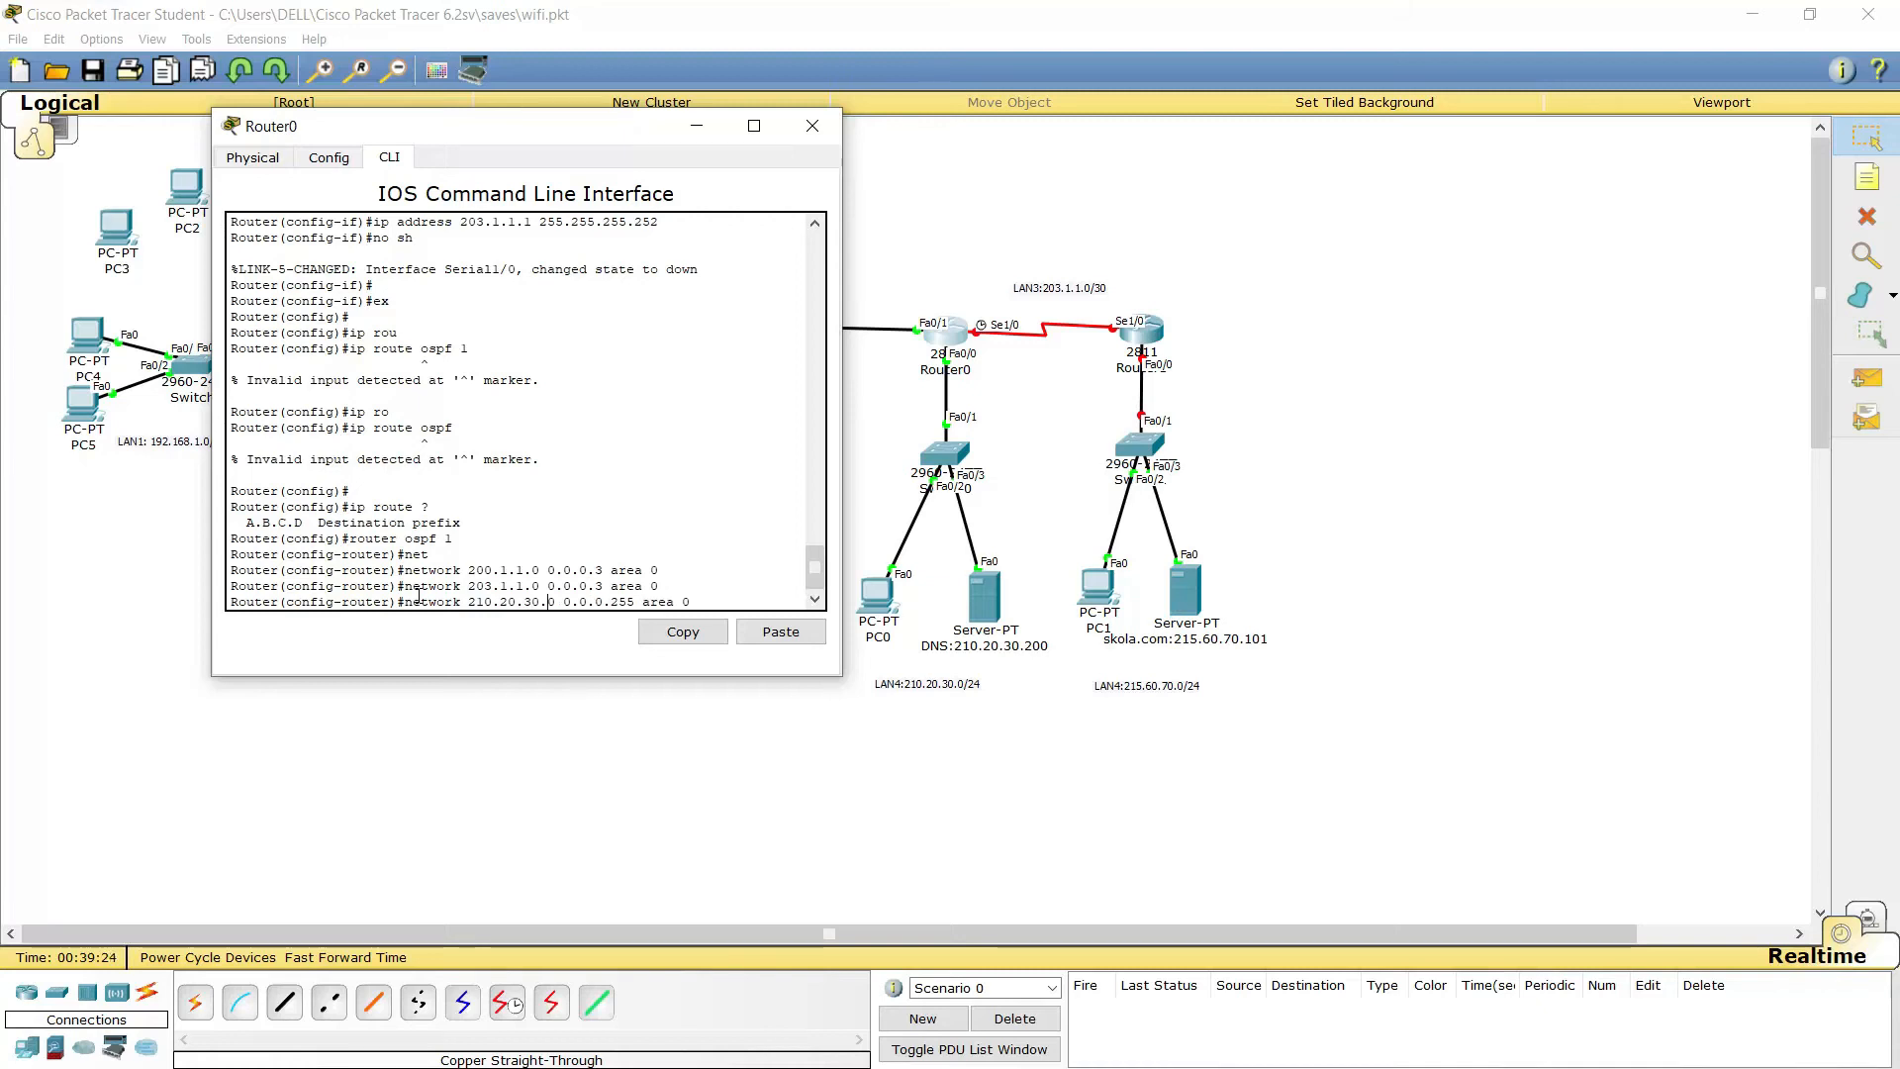
pyautogui.press('Return')
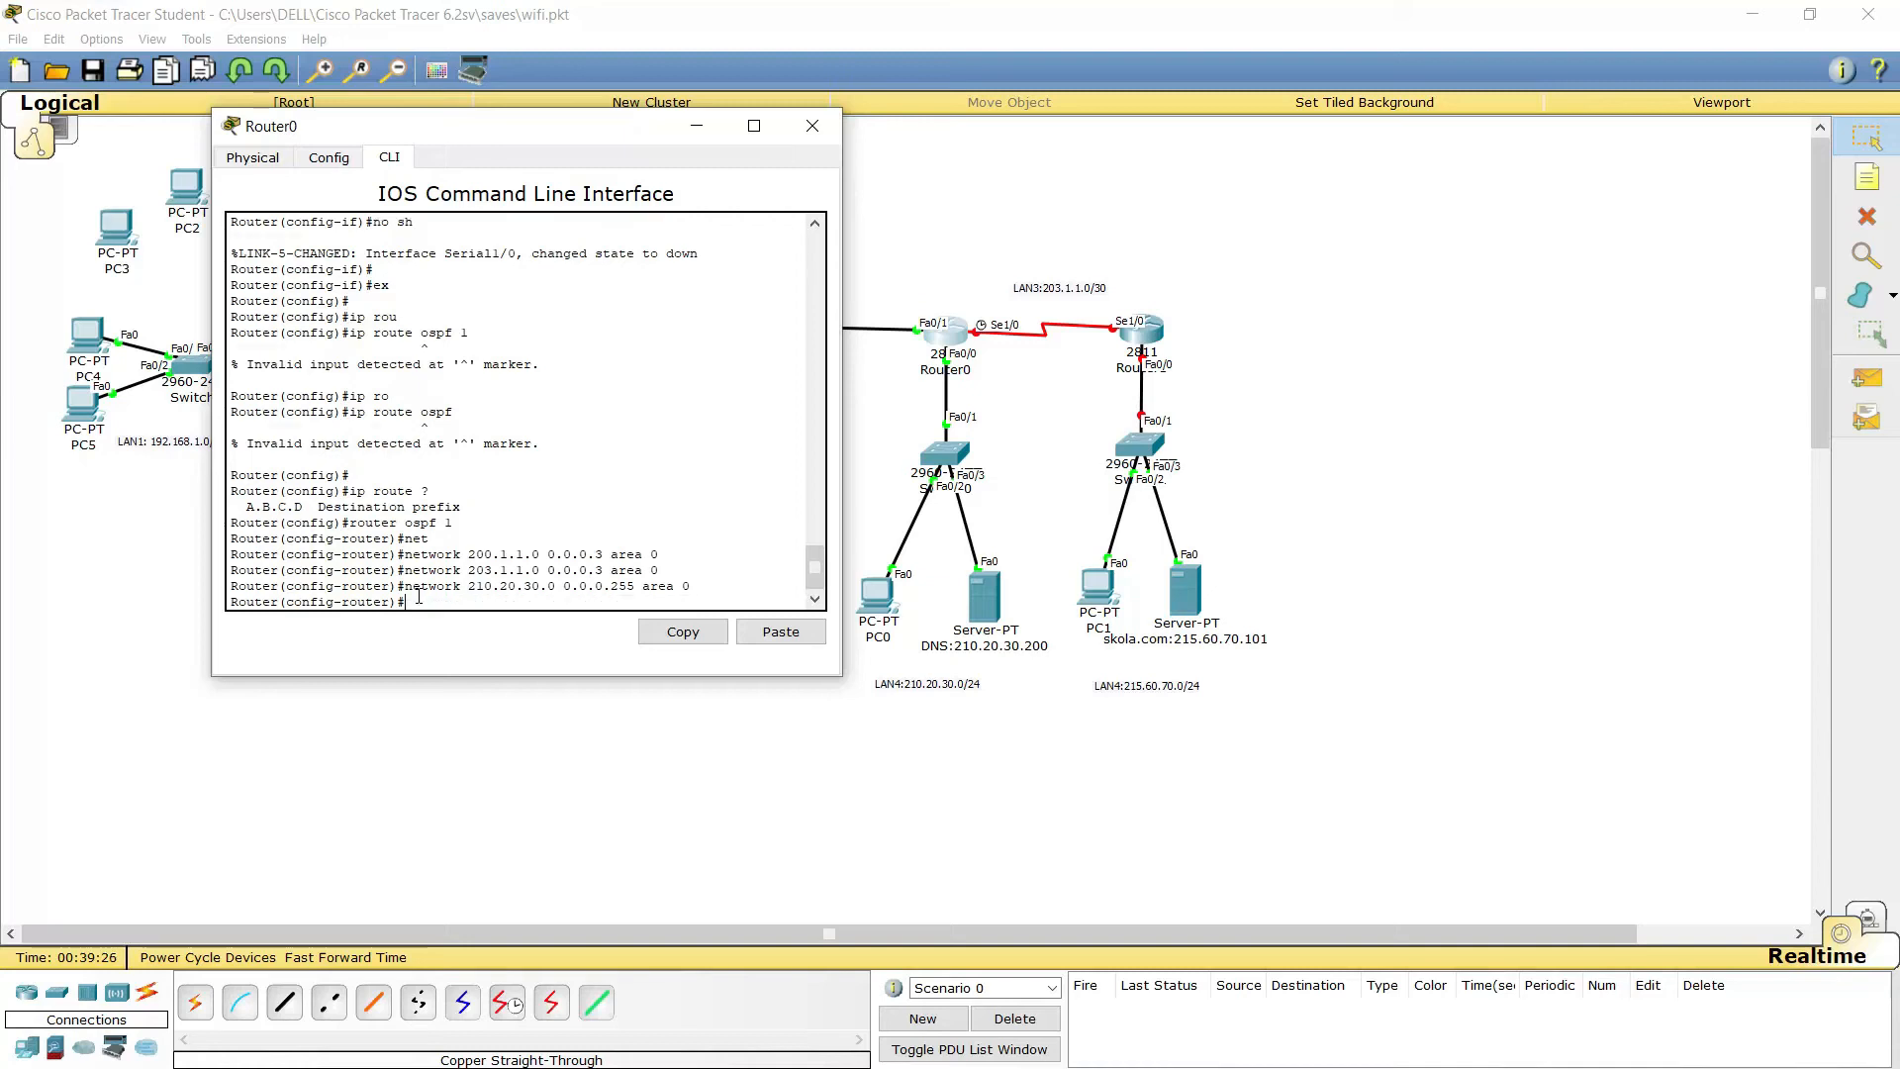
pyautogui.write('ex')
pyautogui.press('Return')
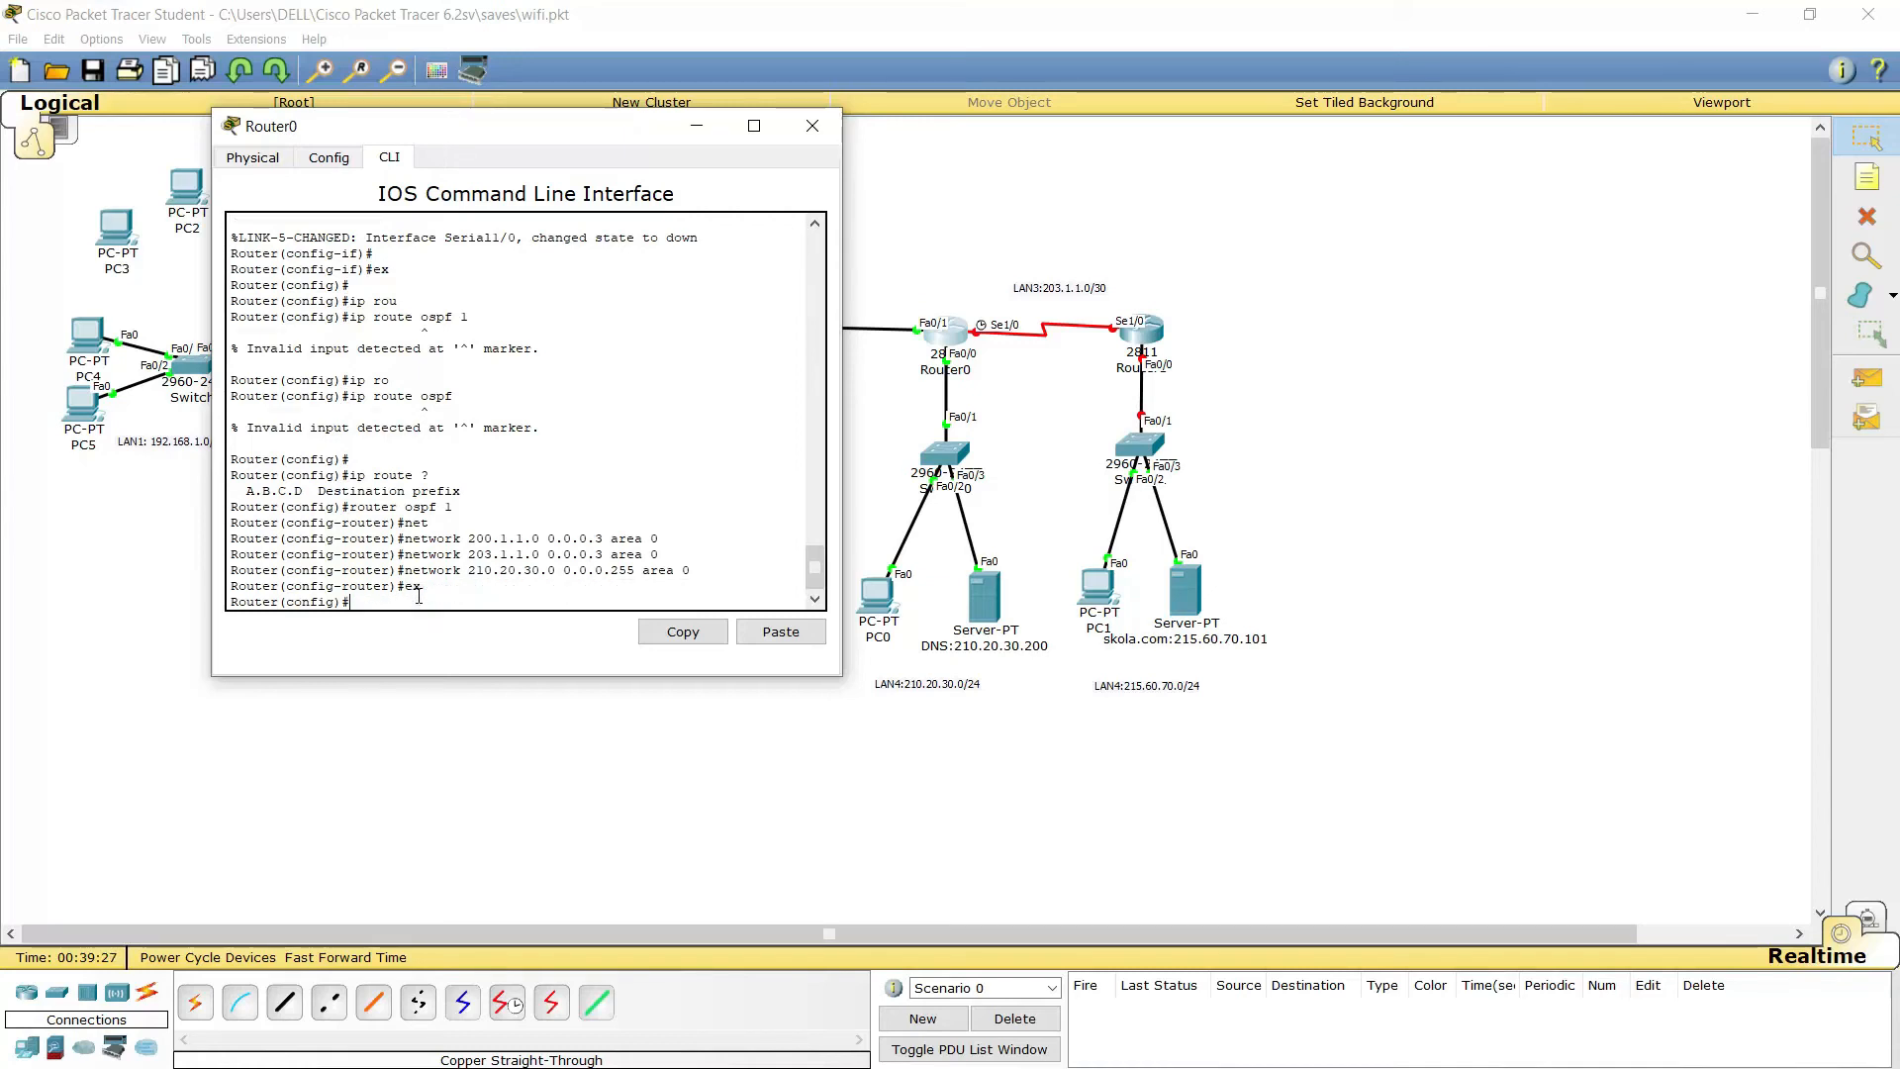
# Open Router1's CLI, skip the initial setup dialog, and enter privileged mode
pyautogui.click(1150, 338)
pyautogui.moveTo(1041, 302); pyautogui.dragTo(1614, 210)
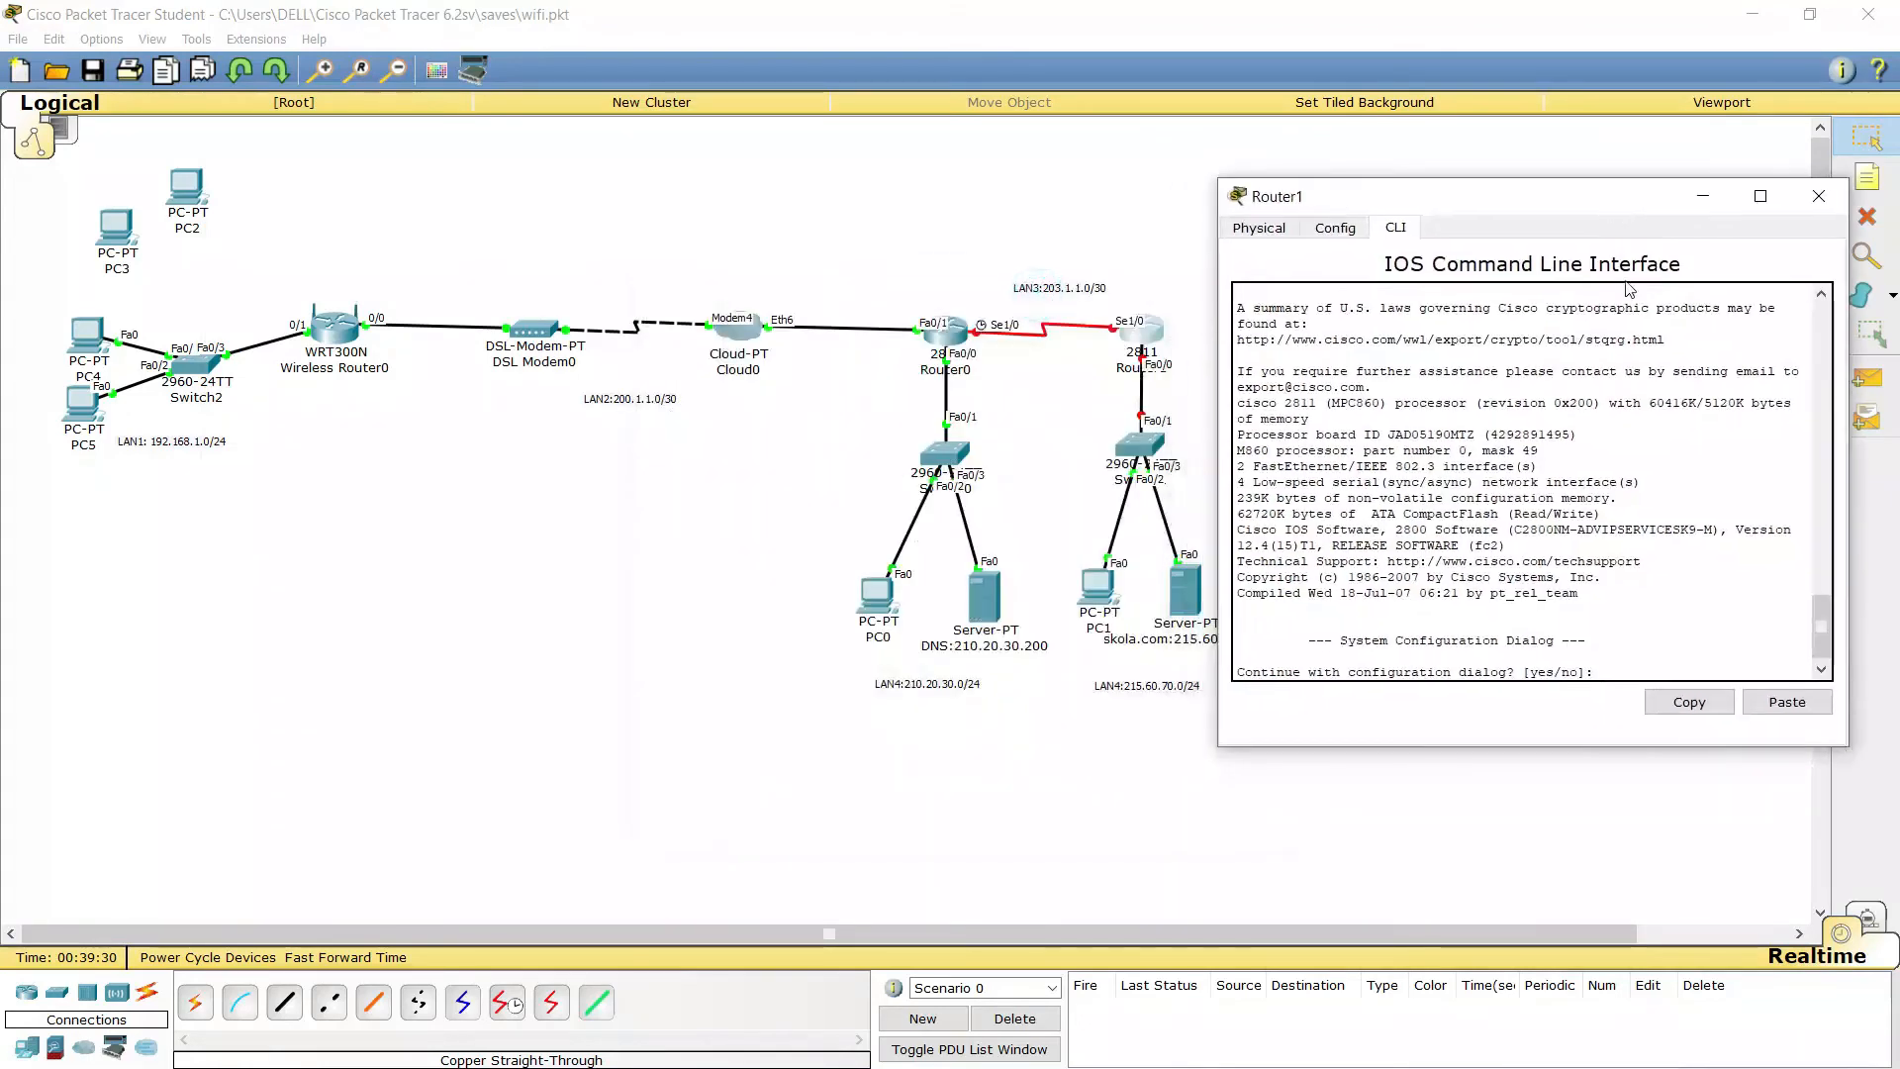
pyautogui.write('no')
pyautogui.press('Return')
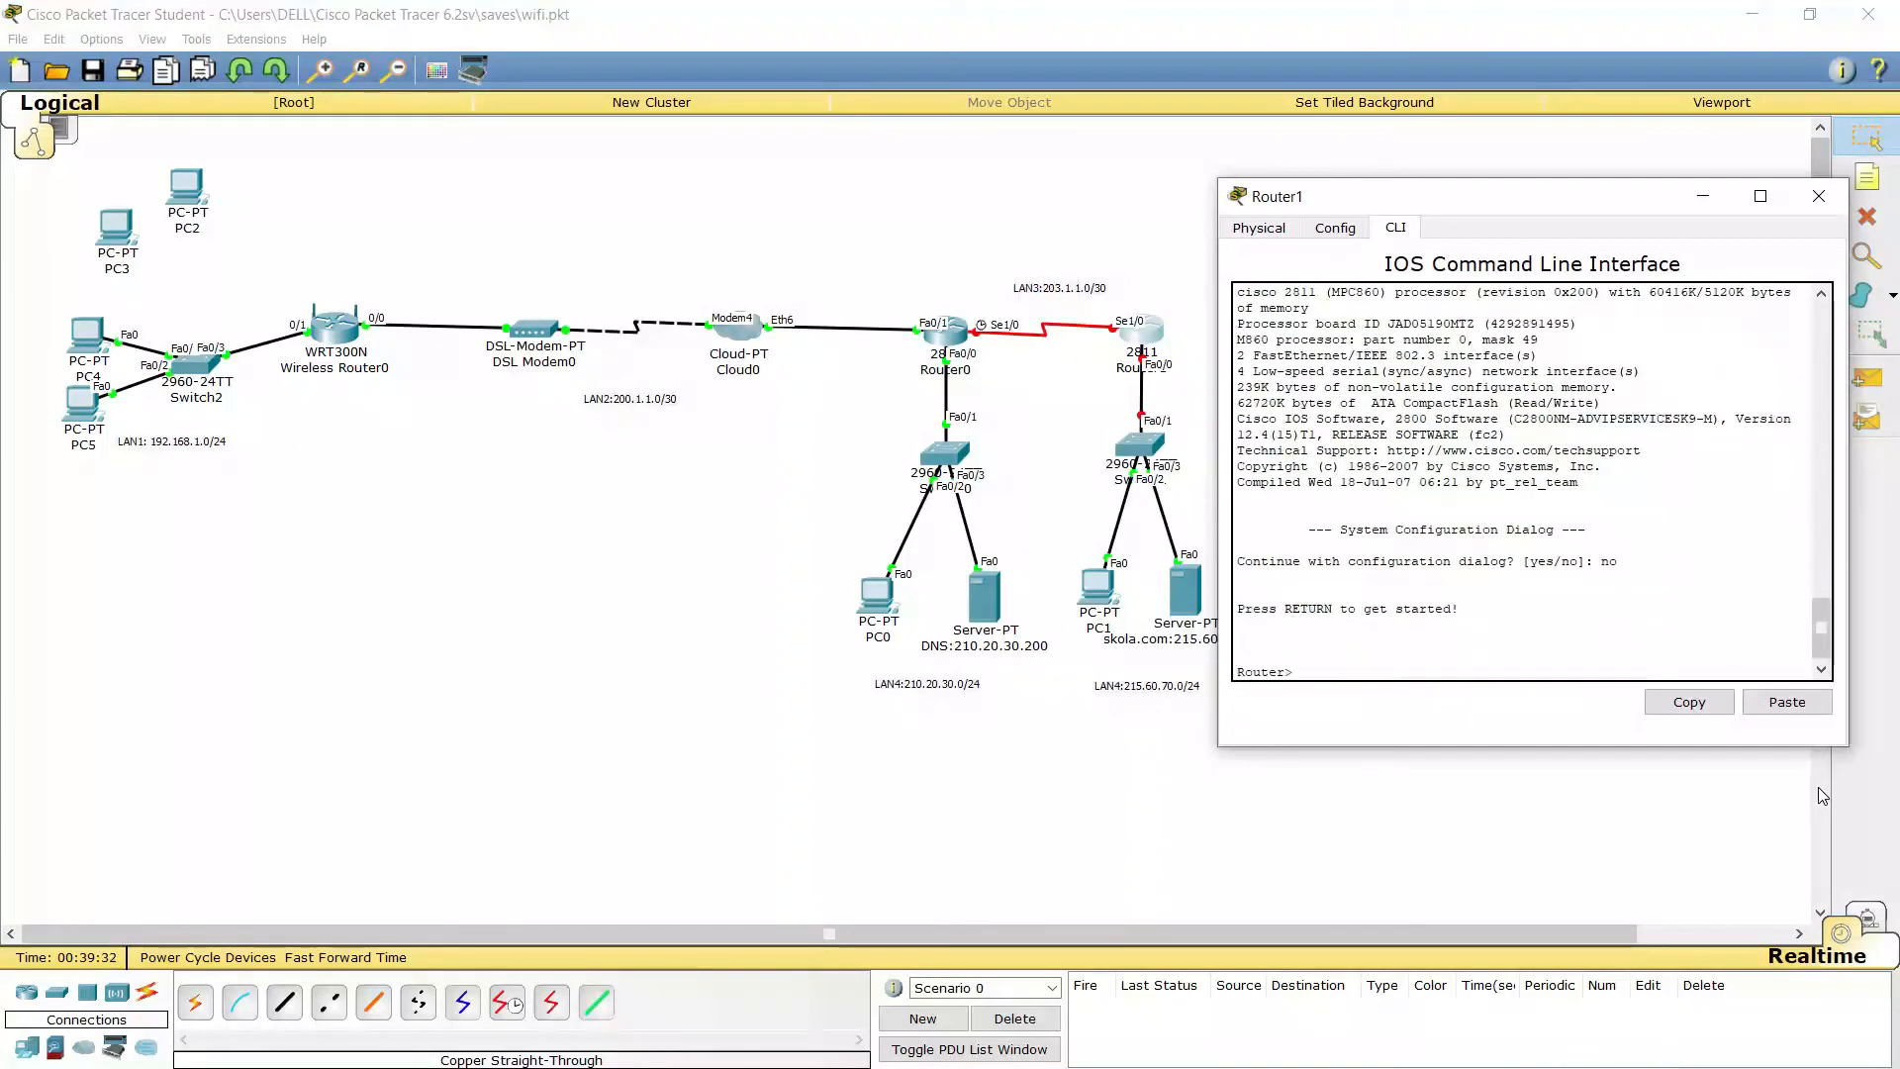
pyautogui.press('Return')
pyautogui.write('en')
pyautogui.press('Return')
pyautogui.press('Return')
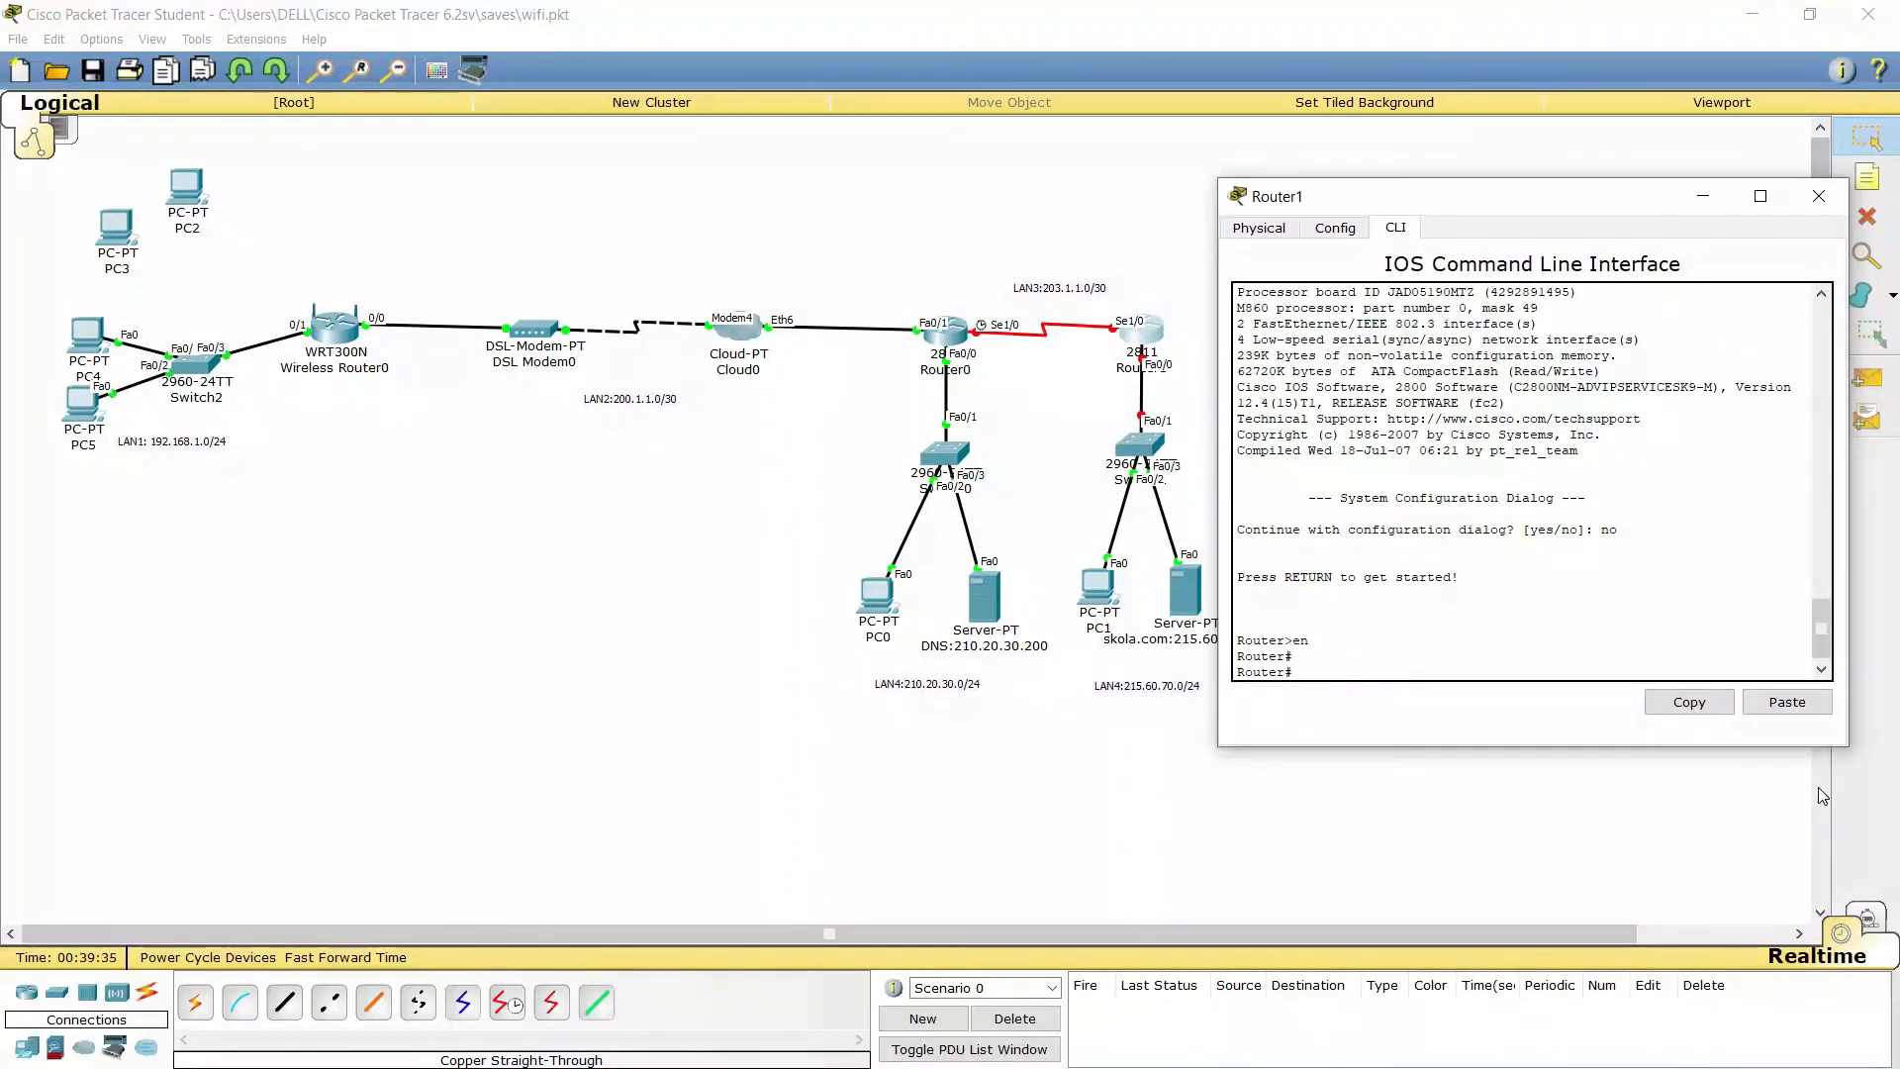
# Enter global configuration, select Serial1/0, and begin typing ip address 203.1.1.2 255.255.255.252
pyautogui.write('int')
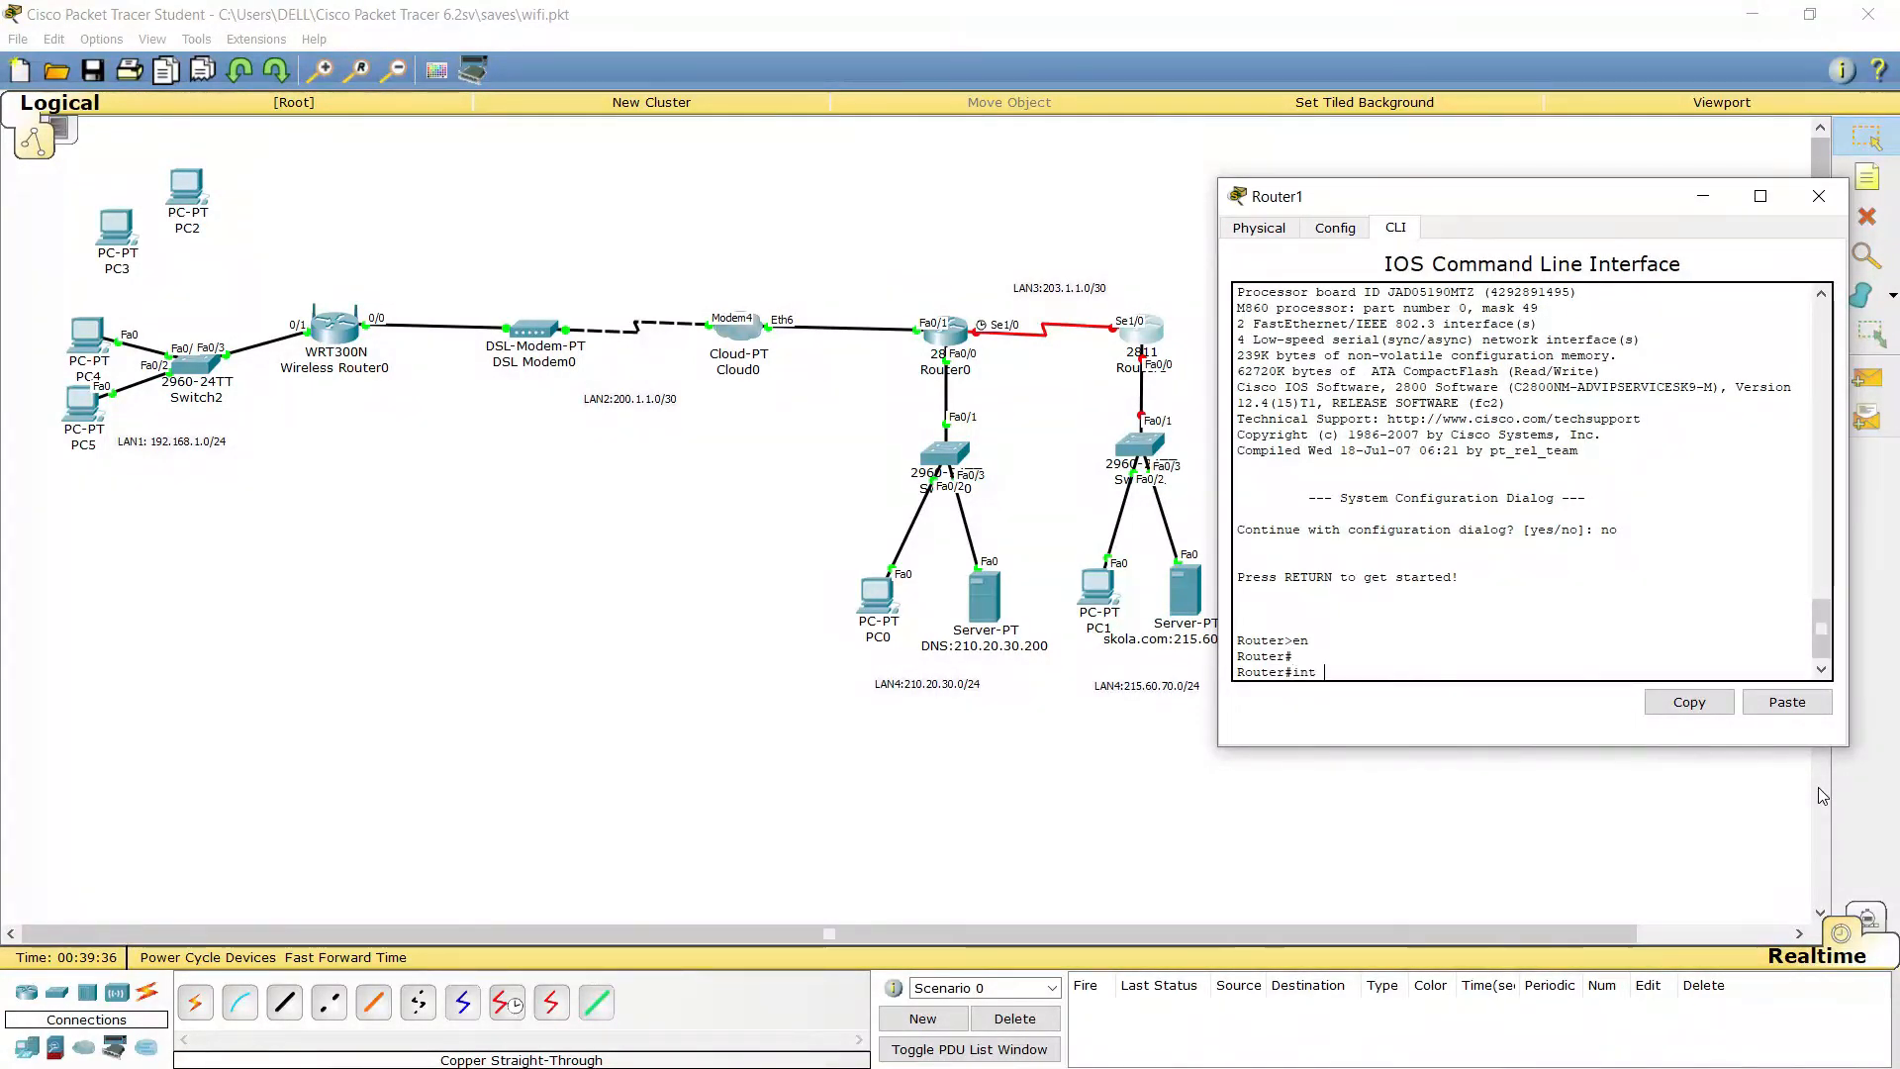
pyautogui.press('BackSpace')
pyautogui.press('BackSpace')
pyautogui.press('BackSpace')
pyautogui.press('BackSpace')
pyautogui.write('conf t')
pyautogui.press('Return')
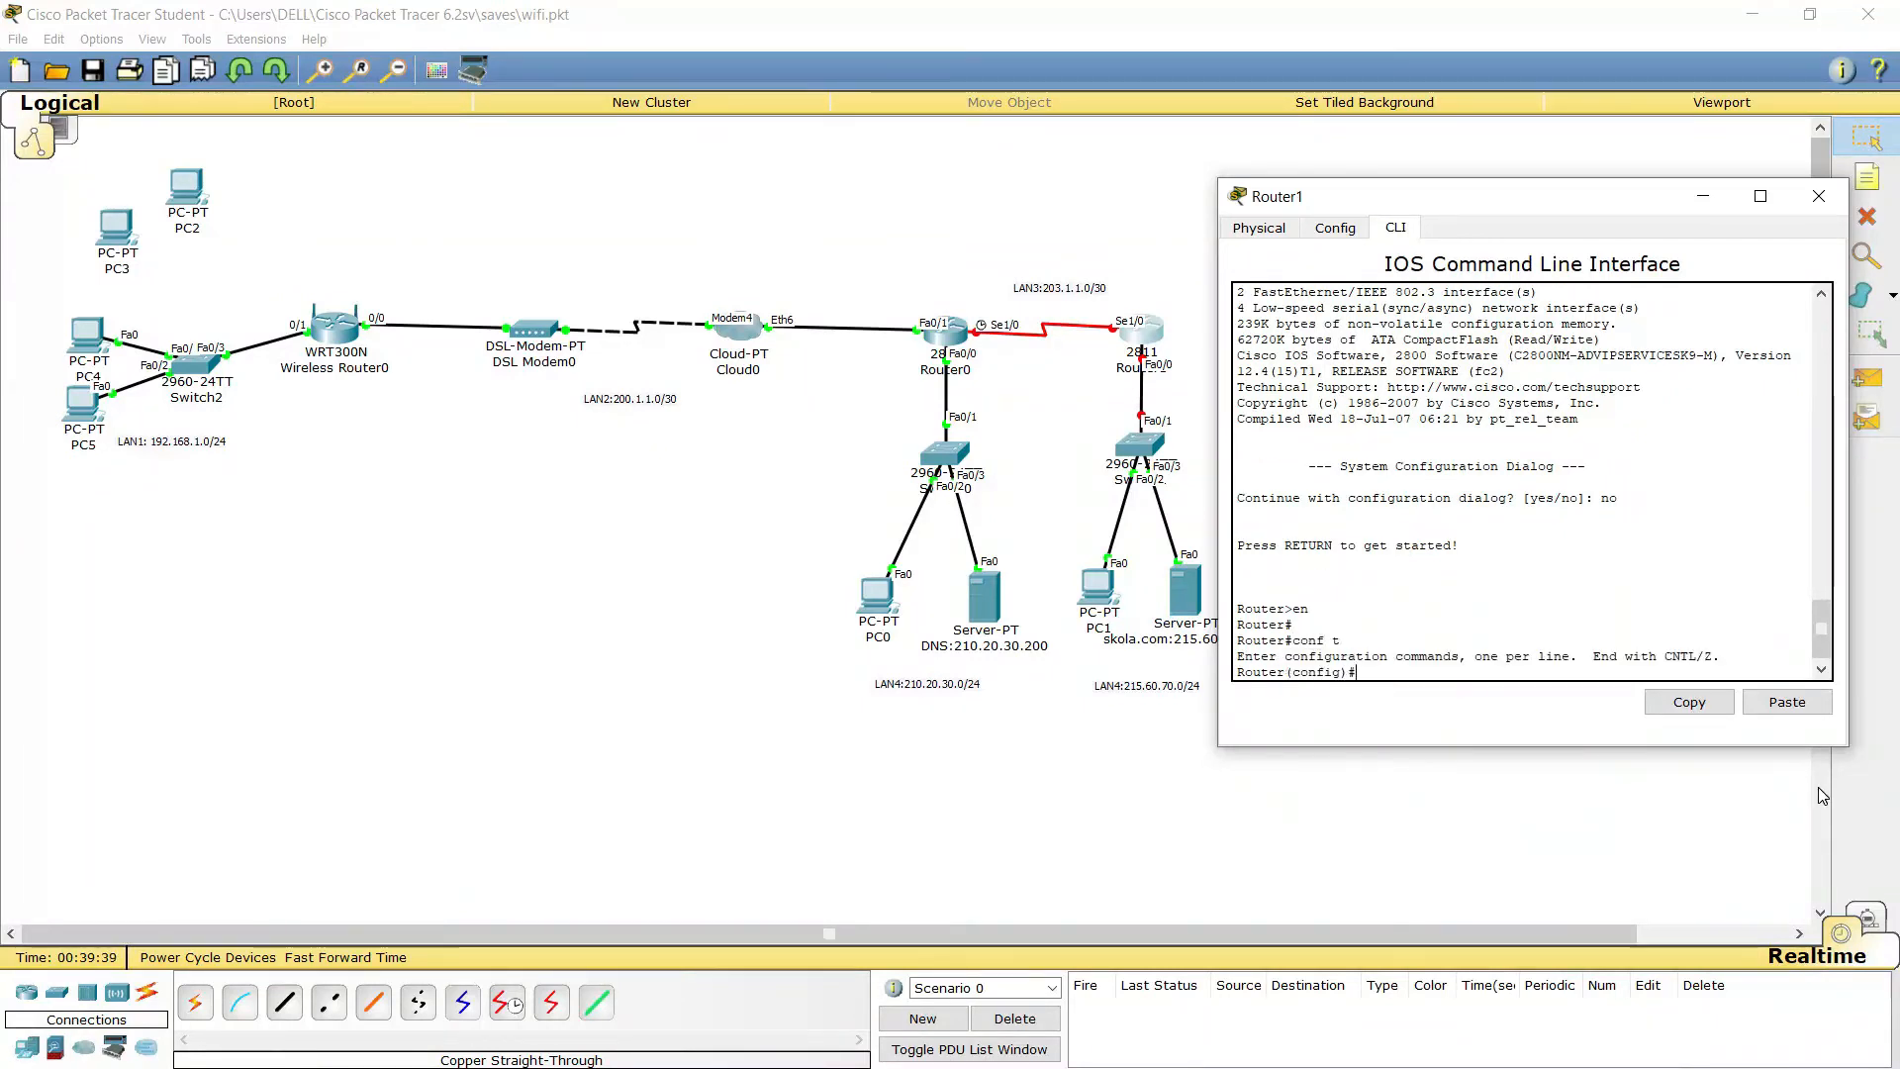
pyautogui.press('Return')
pyautogui.write('int se')
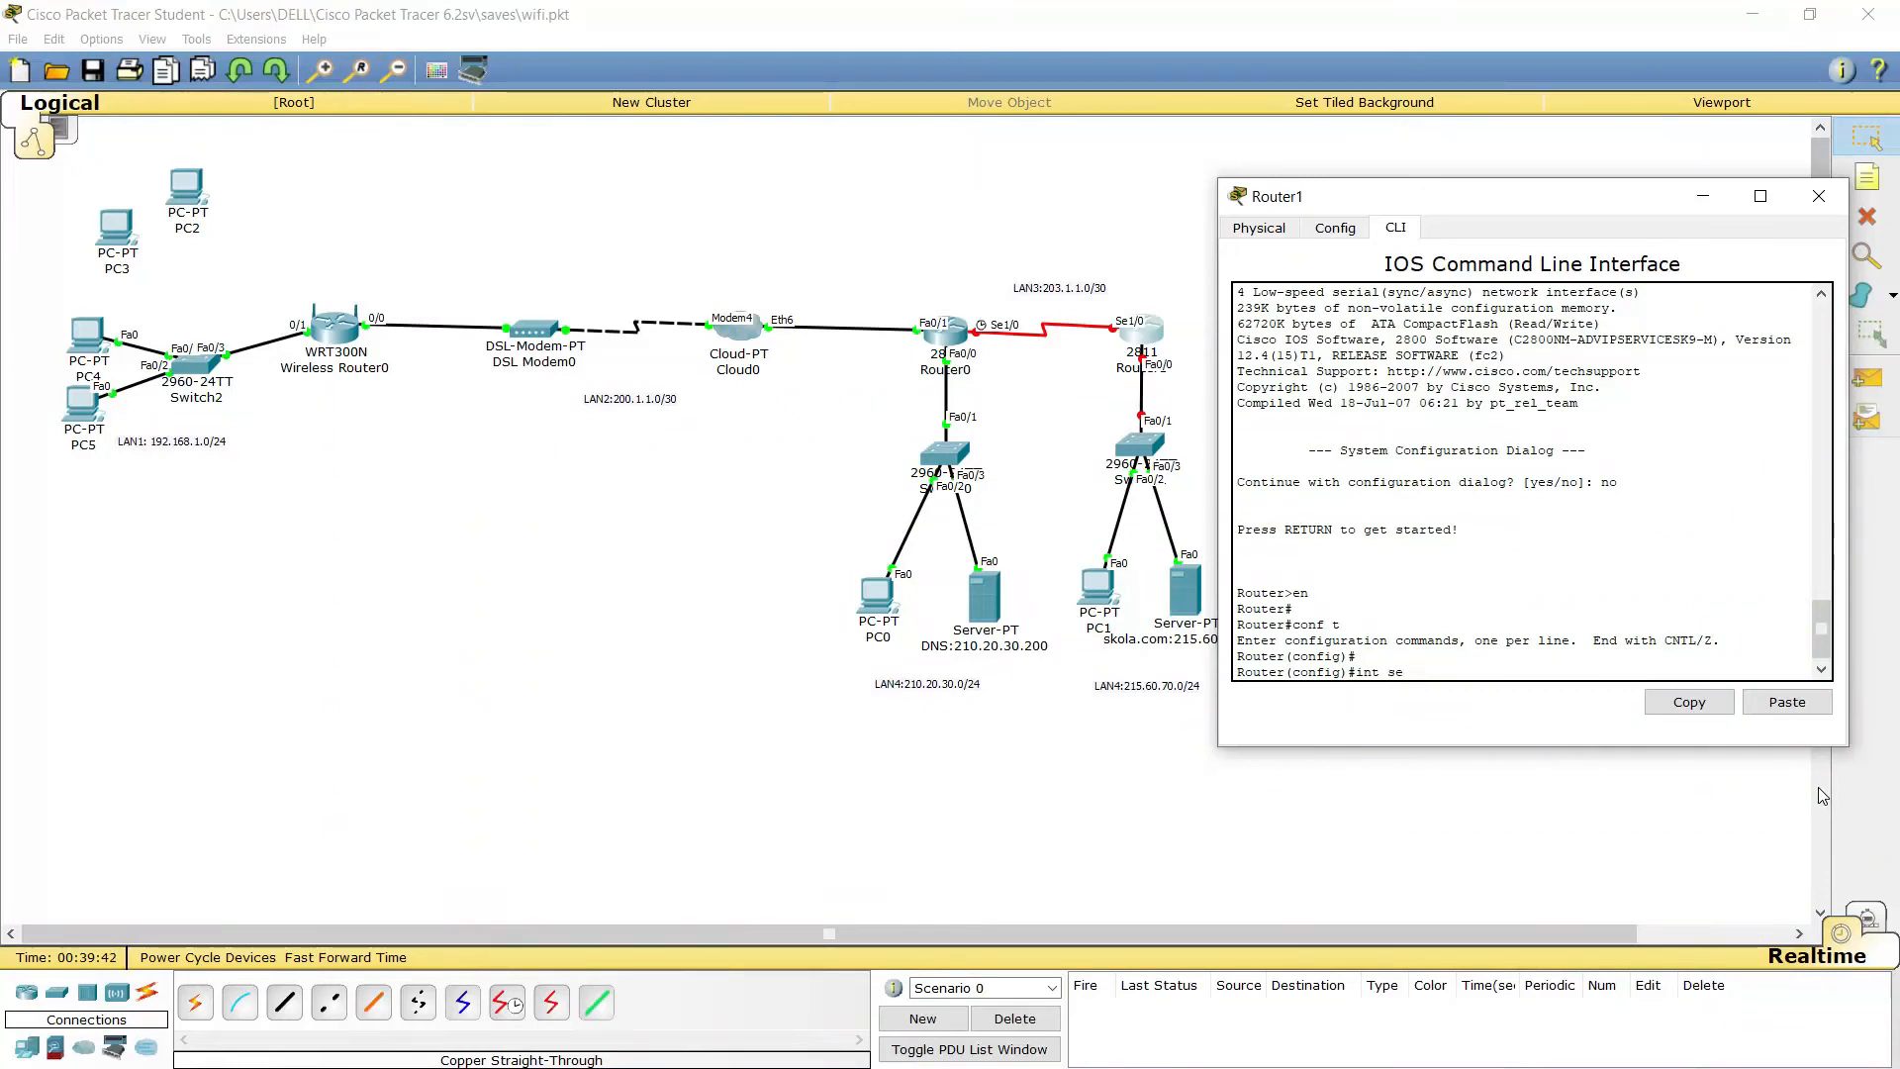
pyautogui.write('1/0')
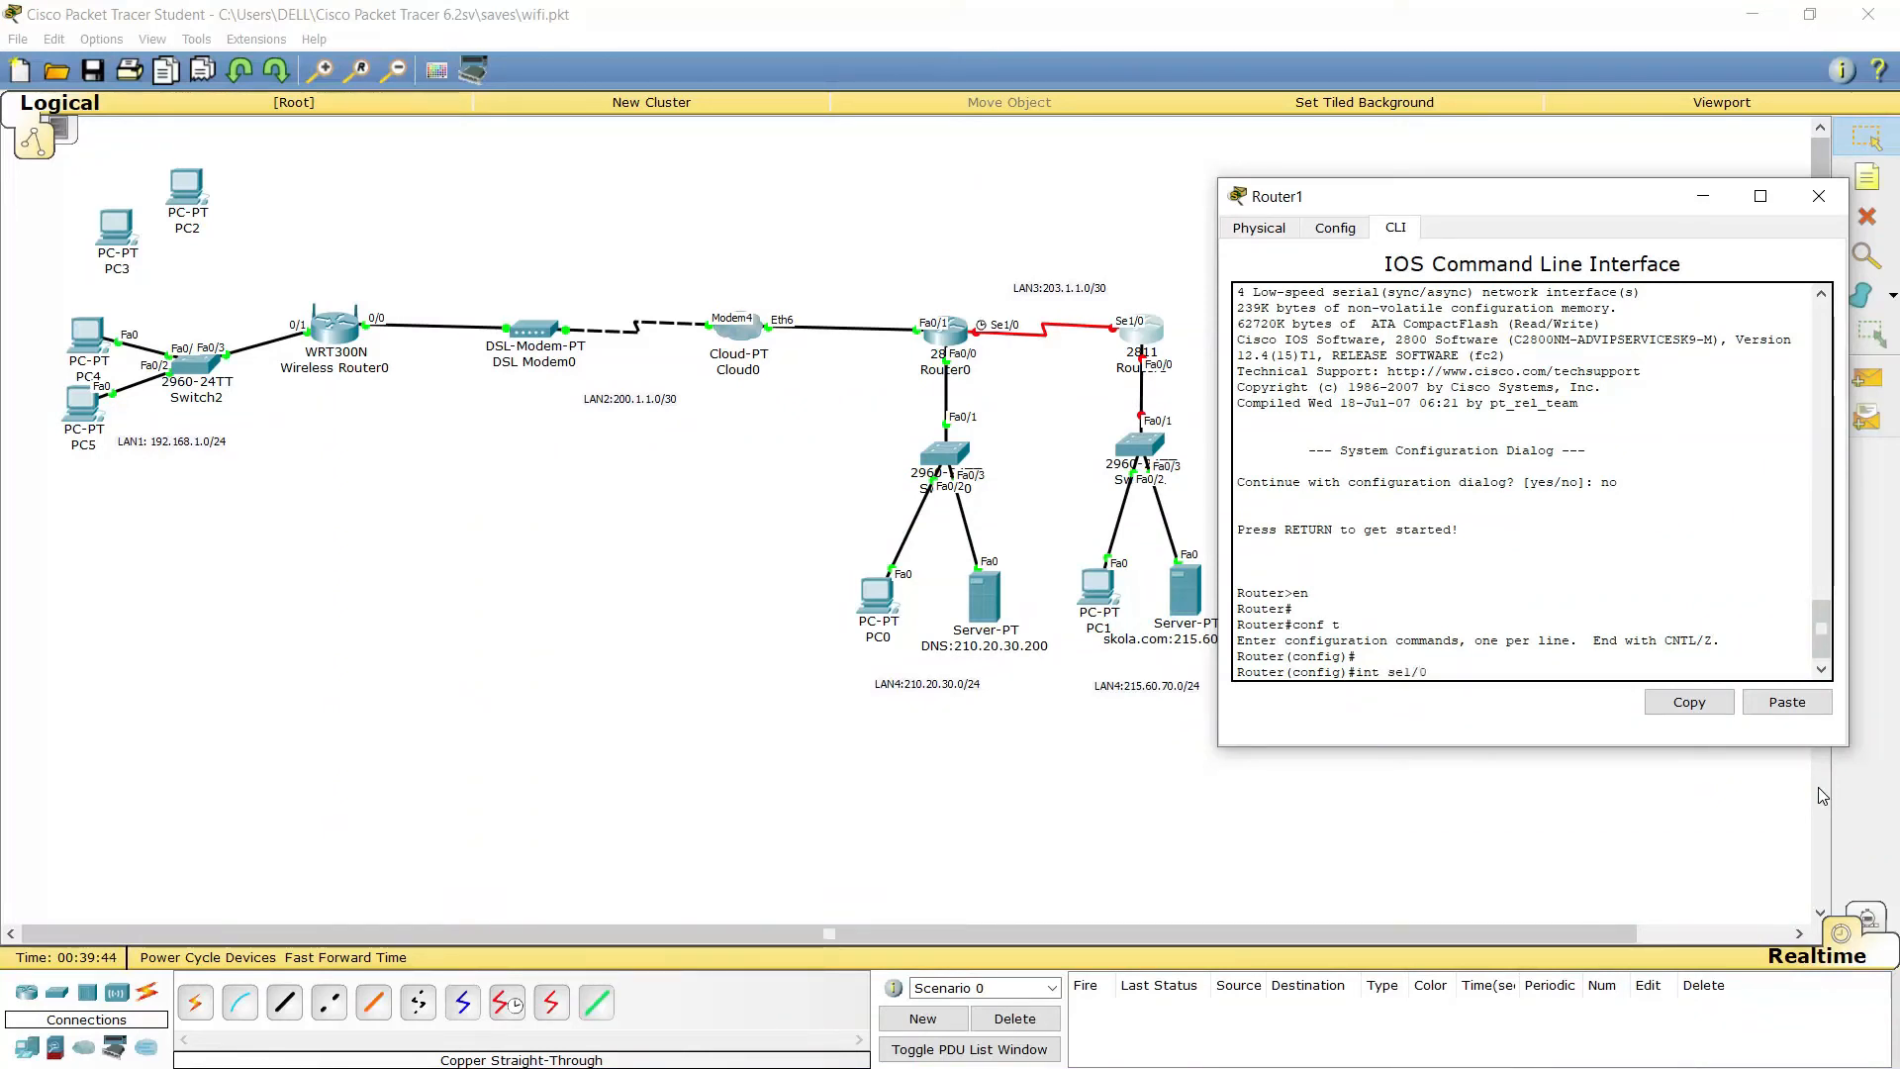
pyautogui.press('Return')
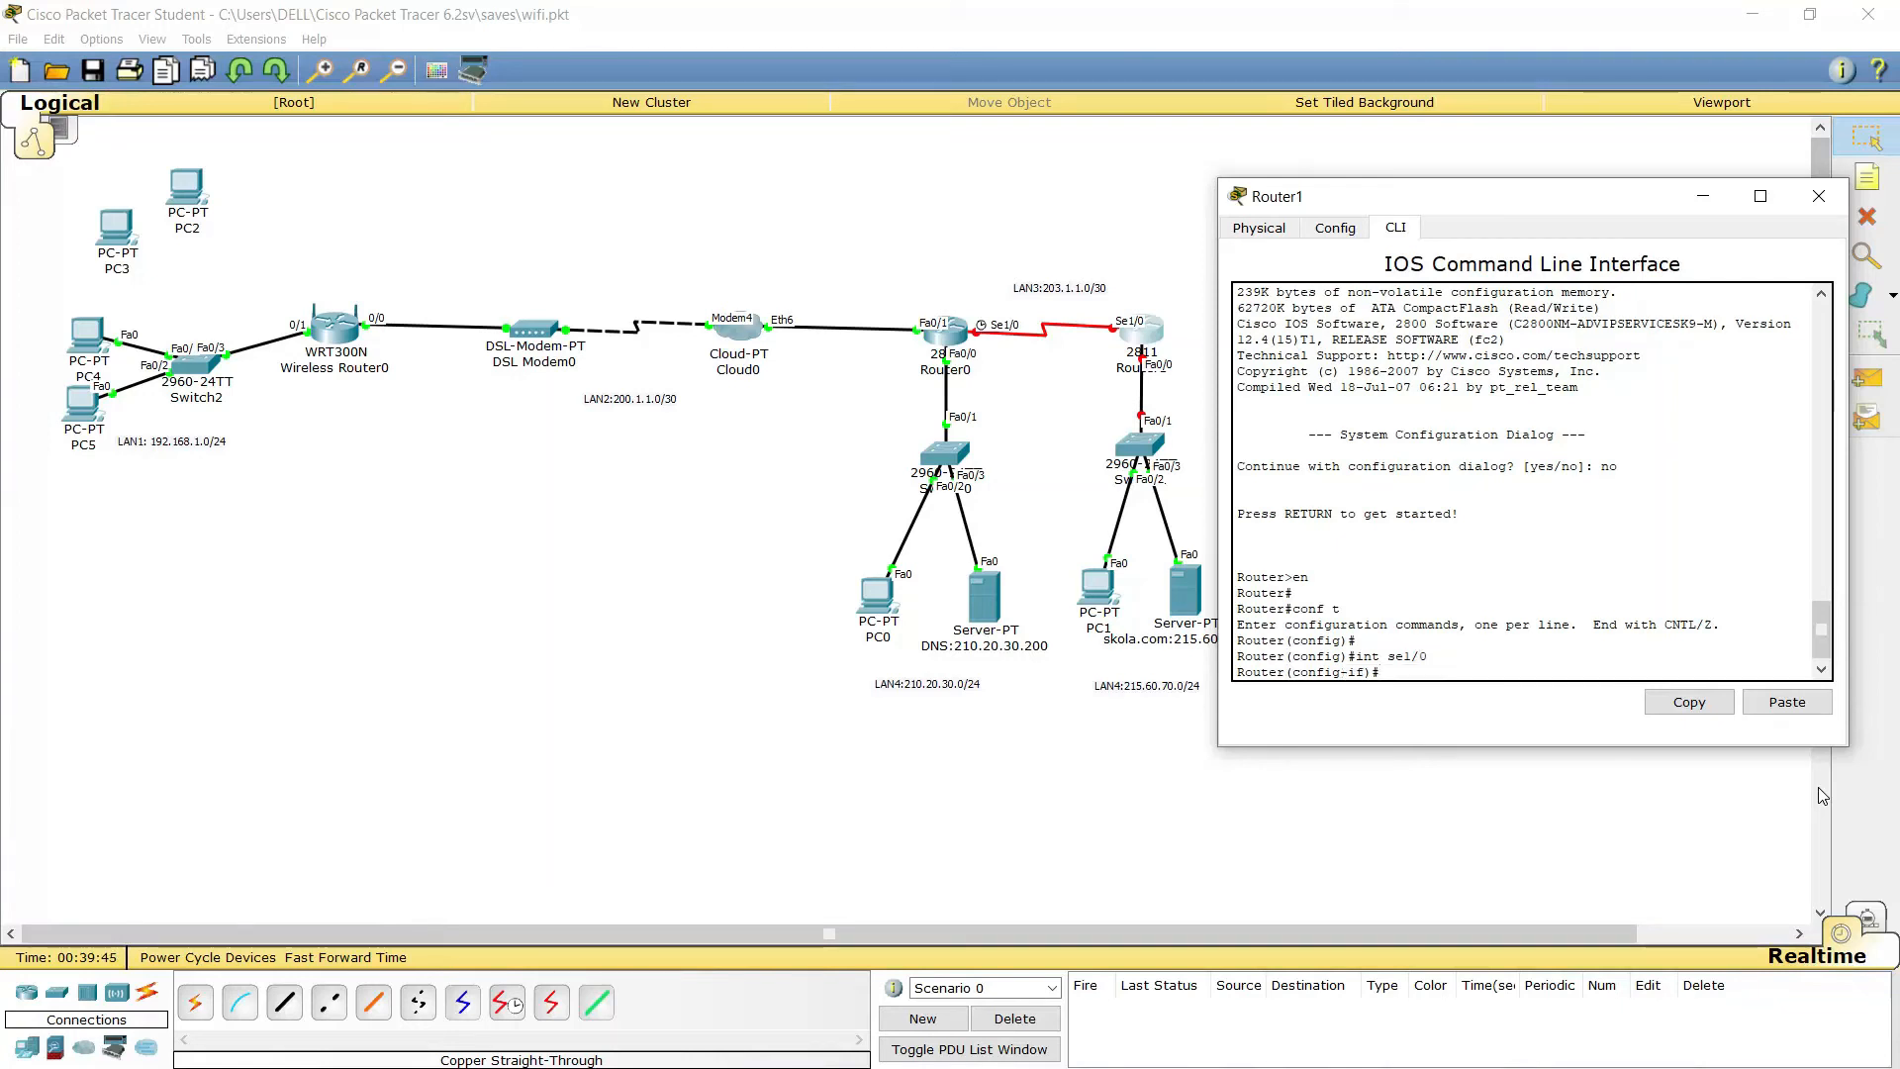
pyautogui.write('ip ')
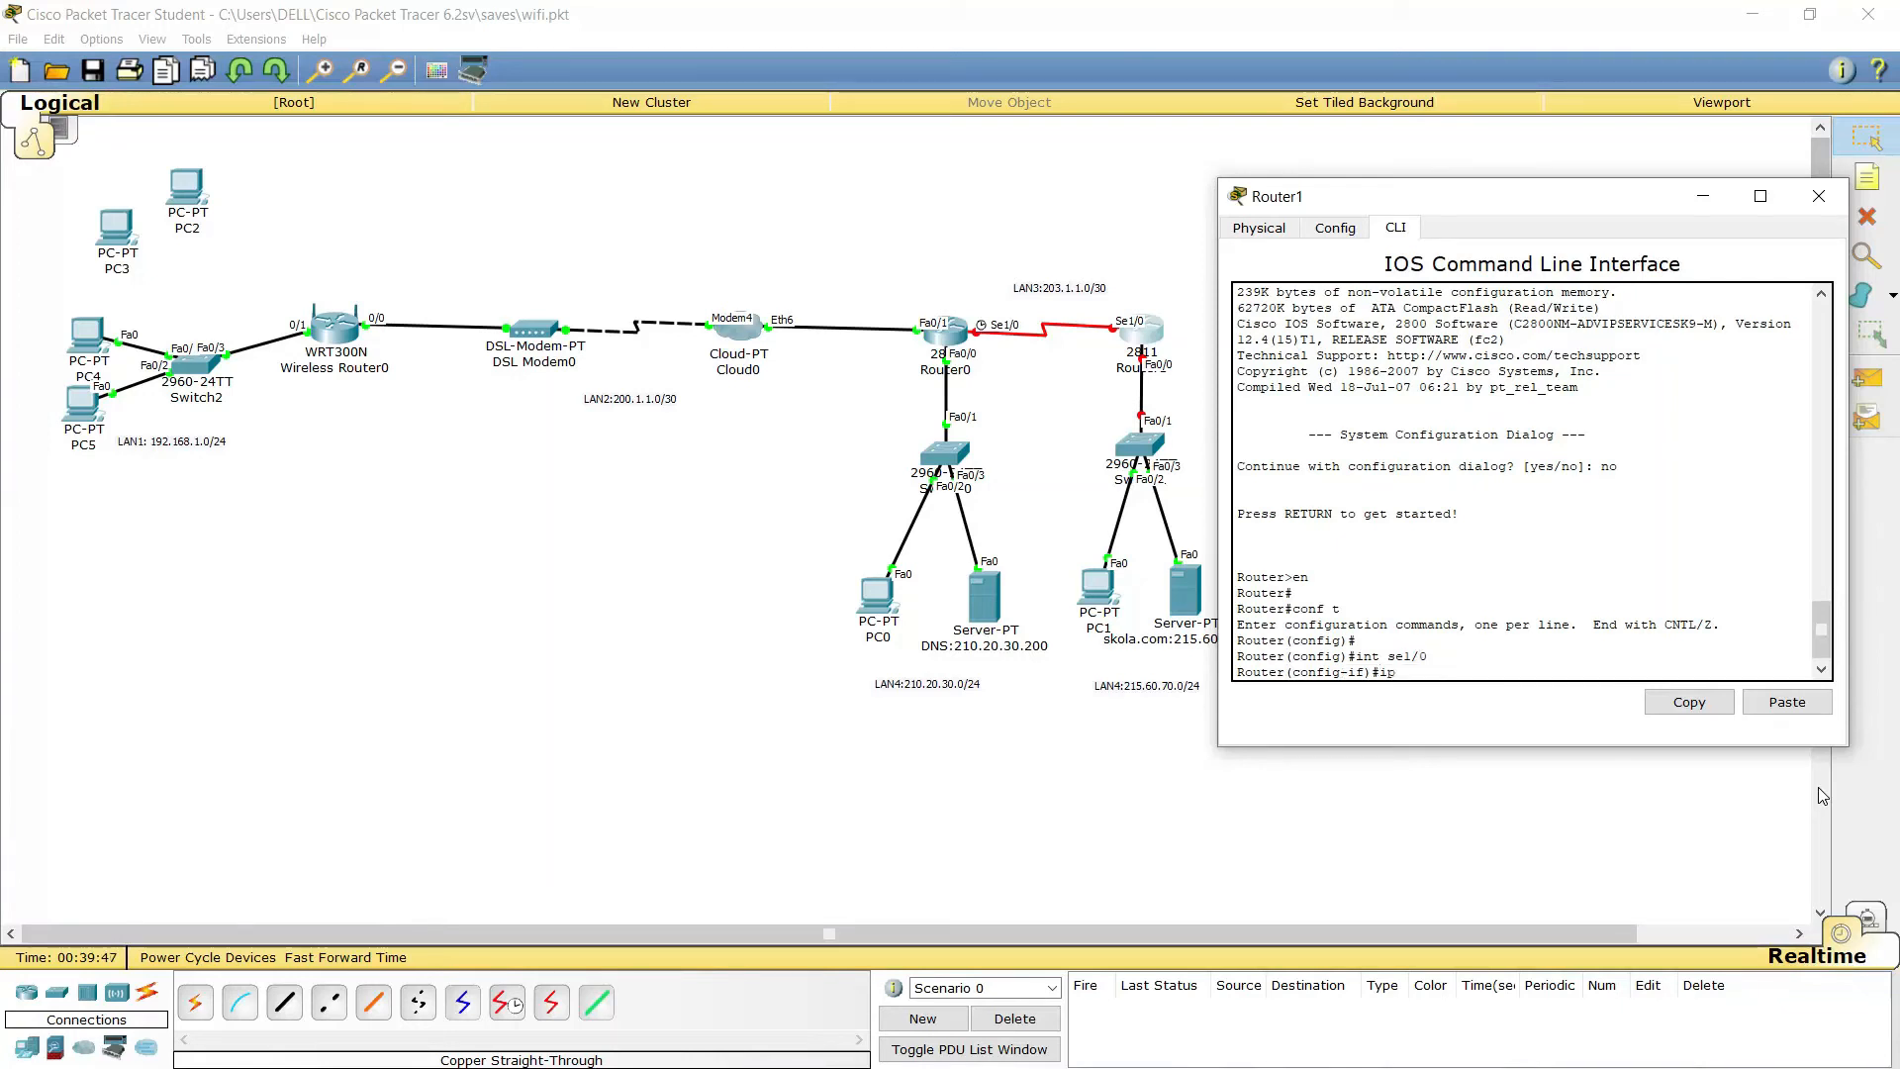
pyautogui.write('add')
pyautogui.press('Tab')
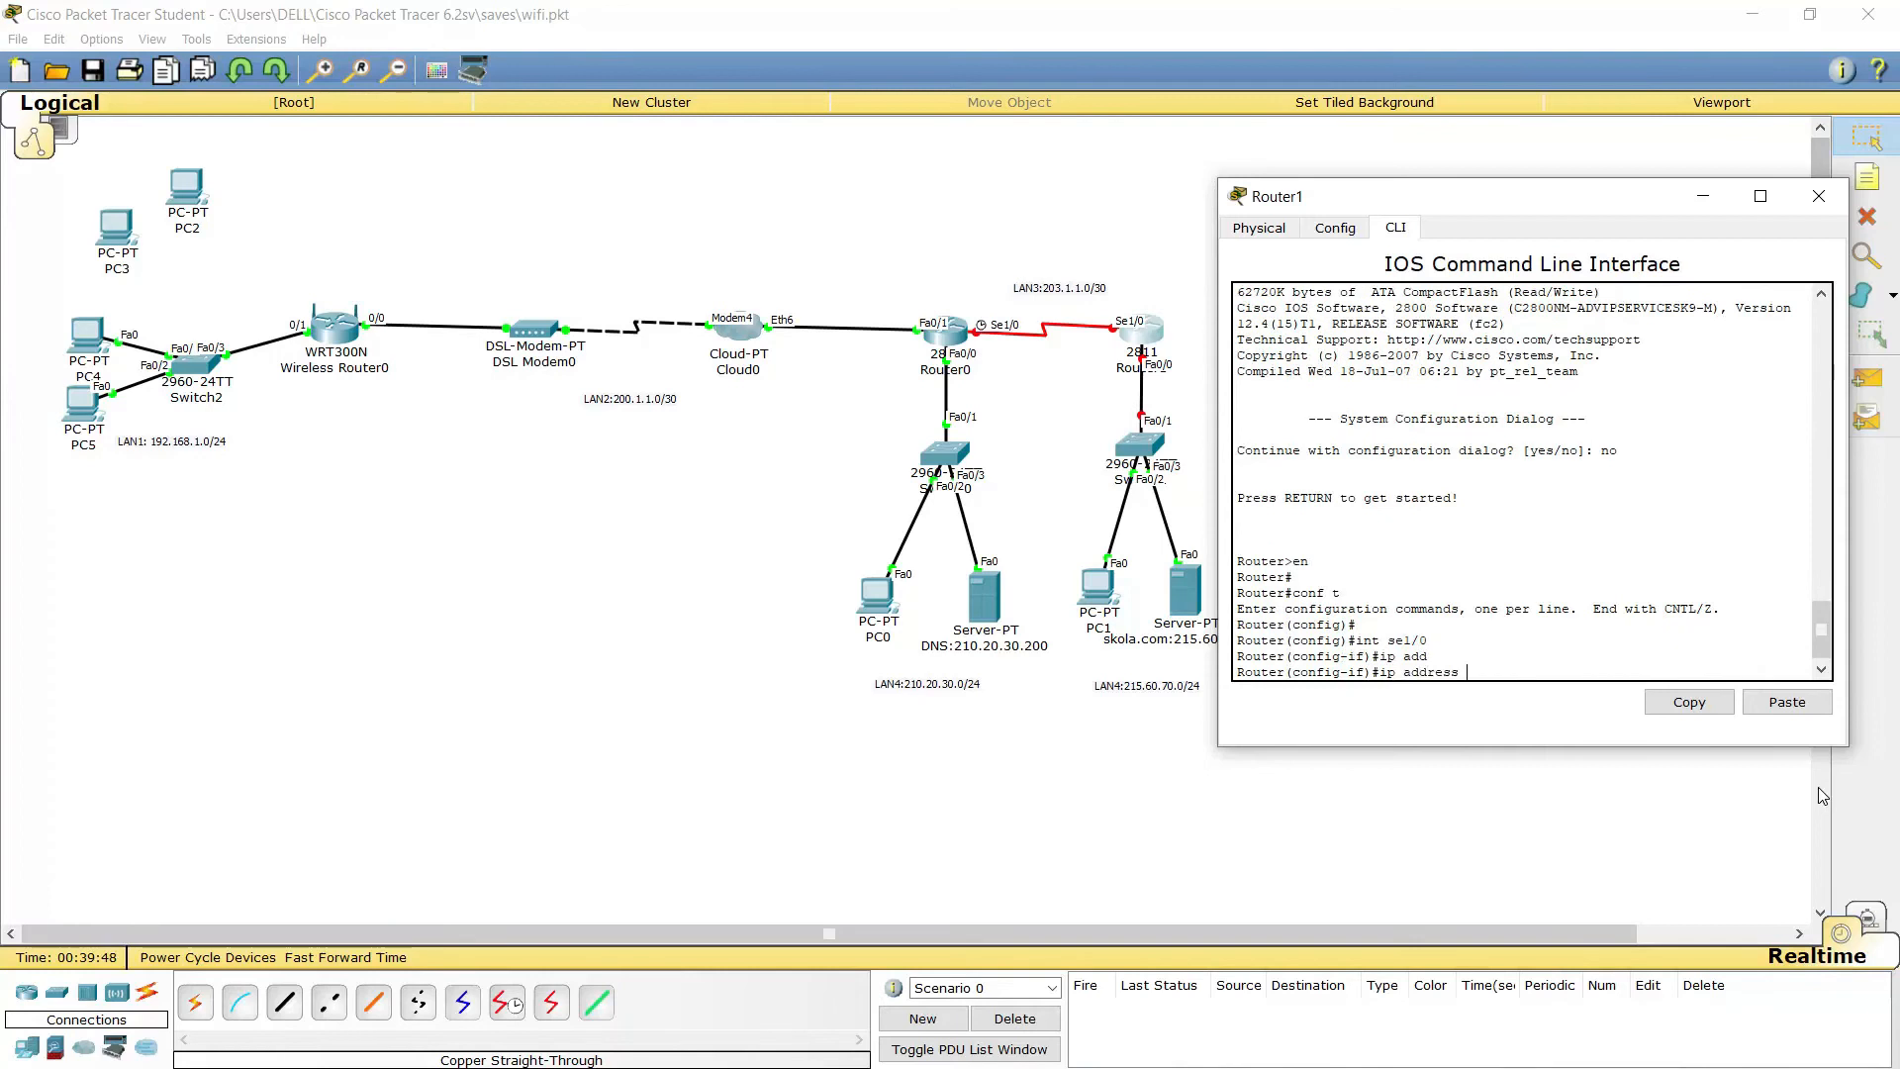
# Assign Serial1/0 the address 203.1.1.2 255.255.255.252, enable it, and exit the interface
pyautogui.write('203.1.1.2 255.255.255.252')
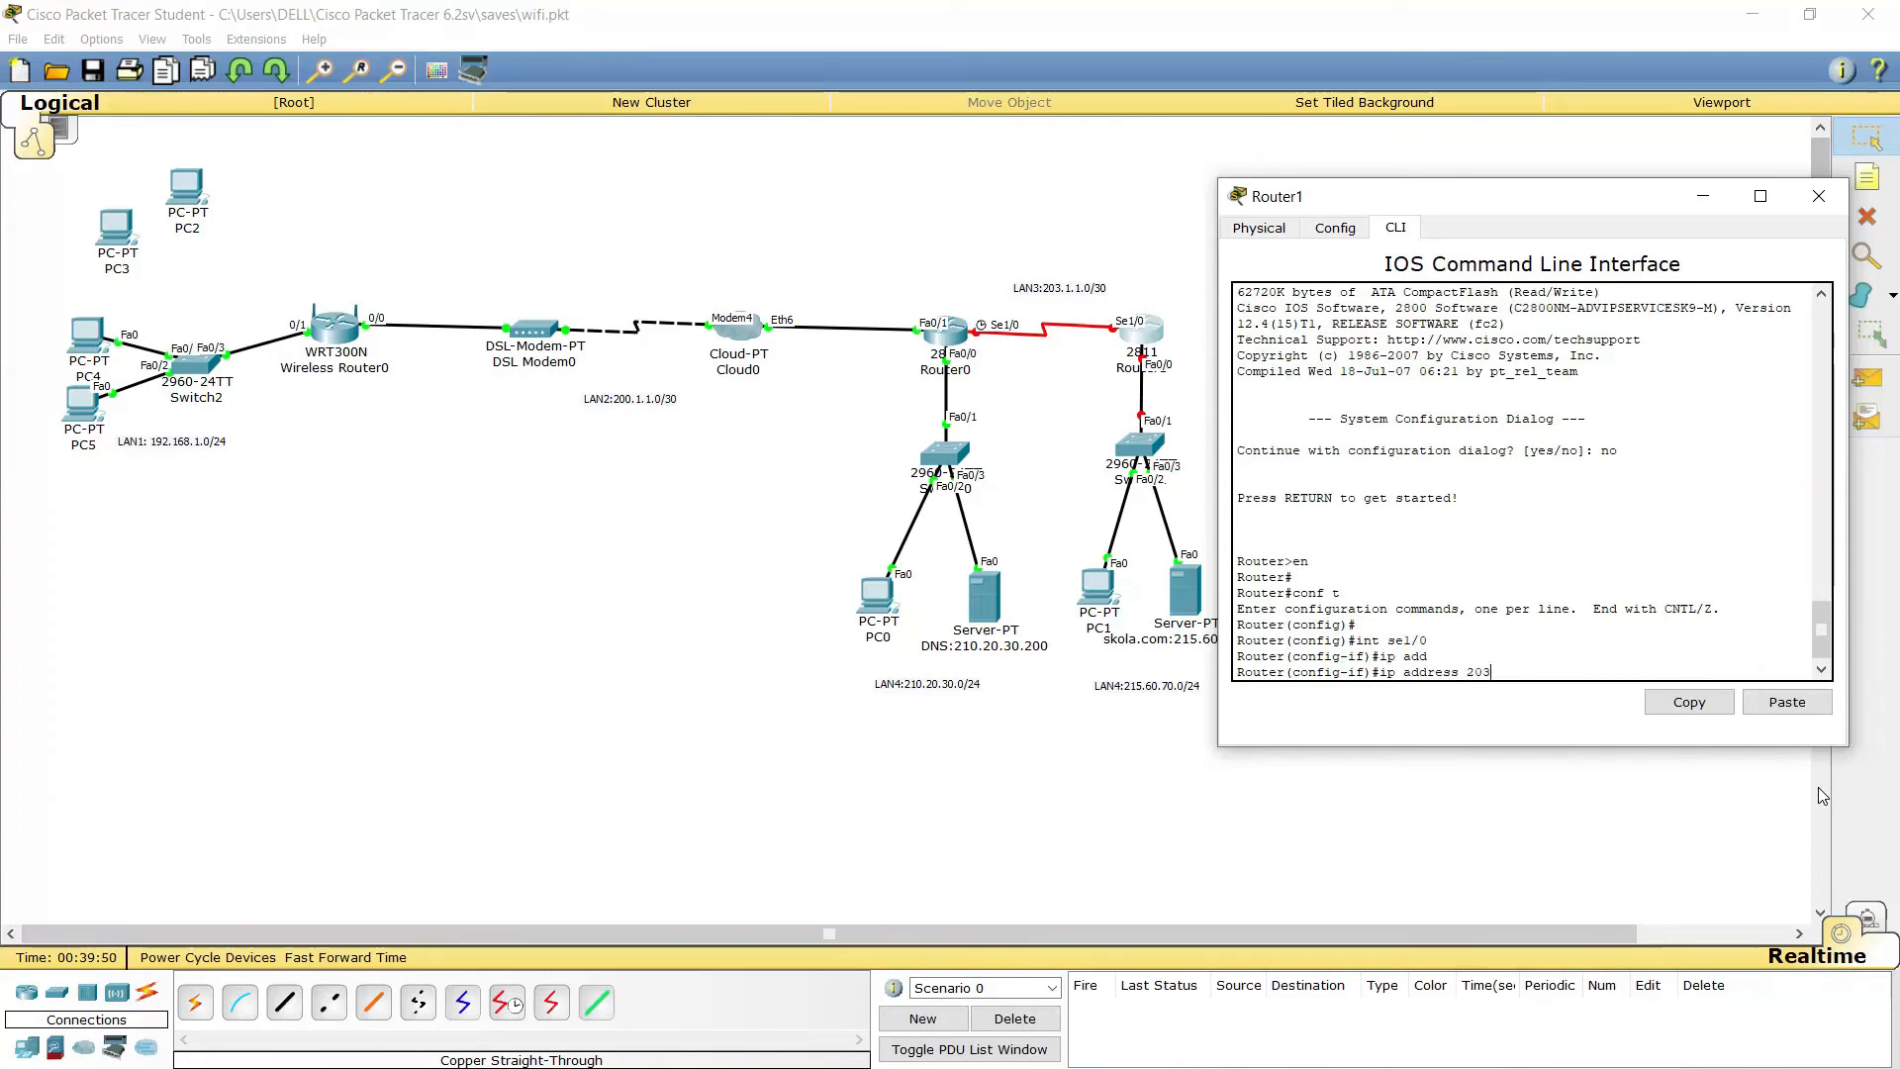
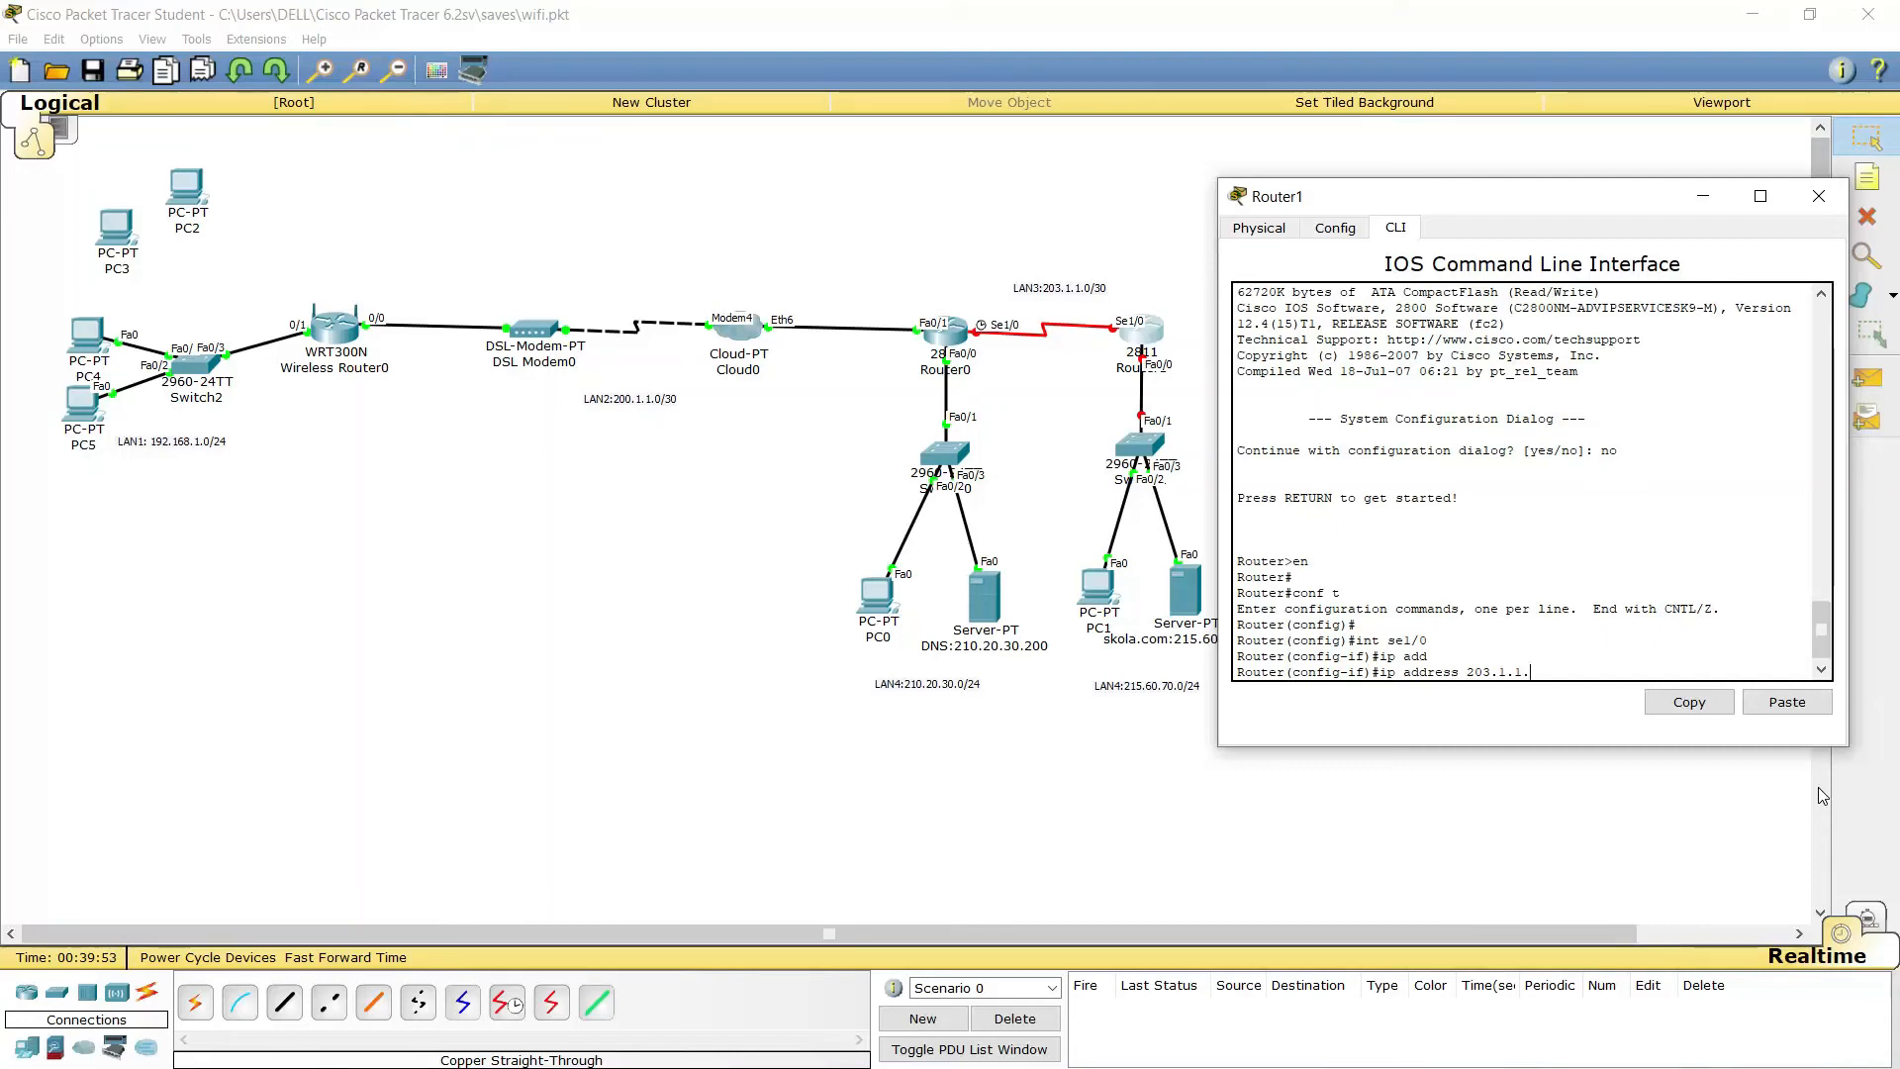
# Enter global configuration, select Serial1/0, and begin typing ip address 203.1.1.2 255.255.255.252
# Assign Serial1/0 the address 203.1.1.2 255.255.255.252, enable it, and exit the interface
pyautogui.write('1.1.2 255.255')
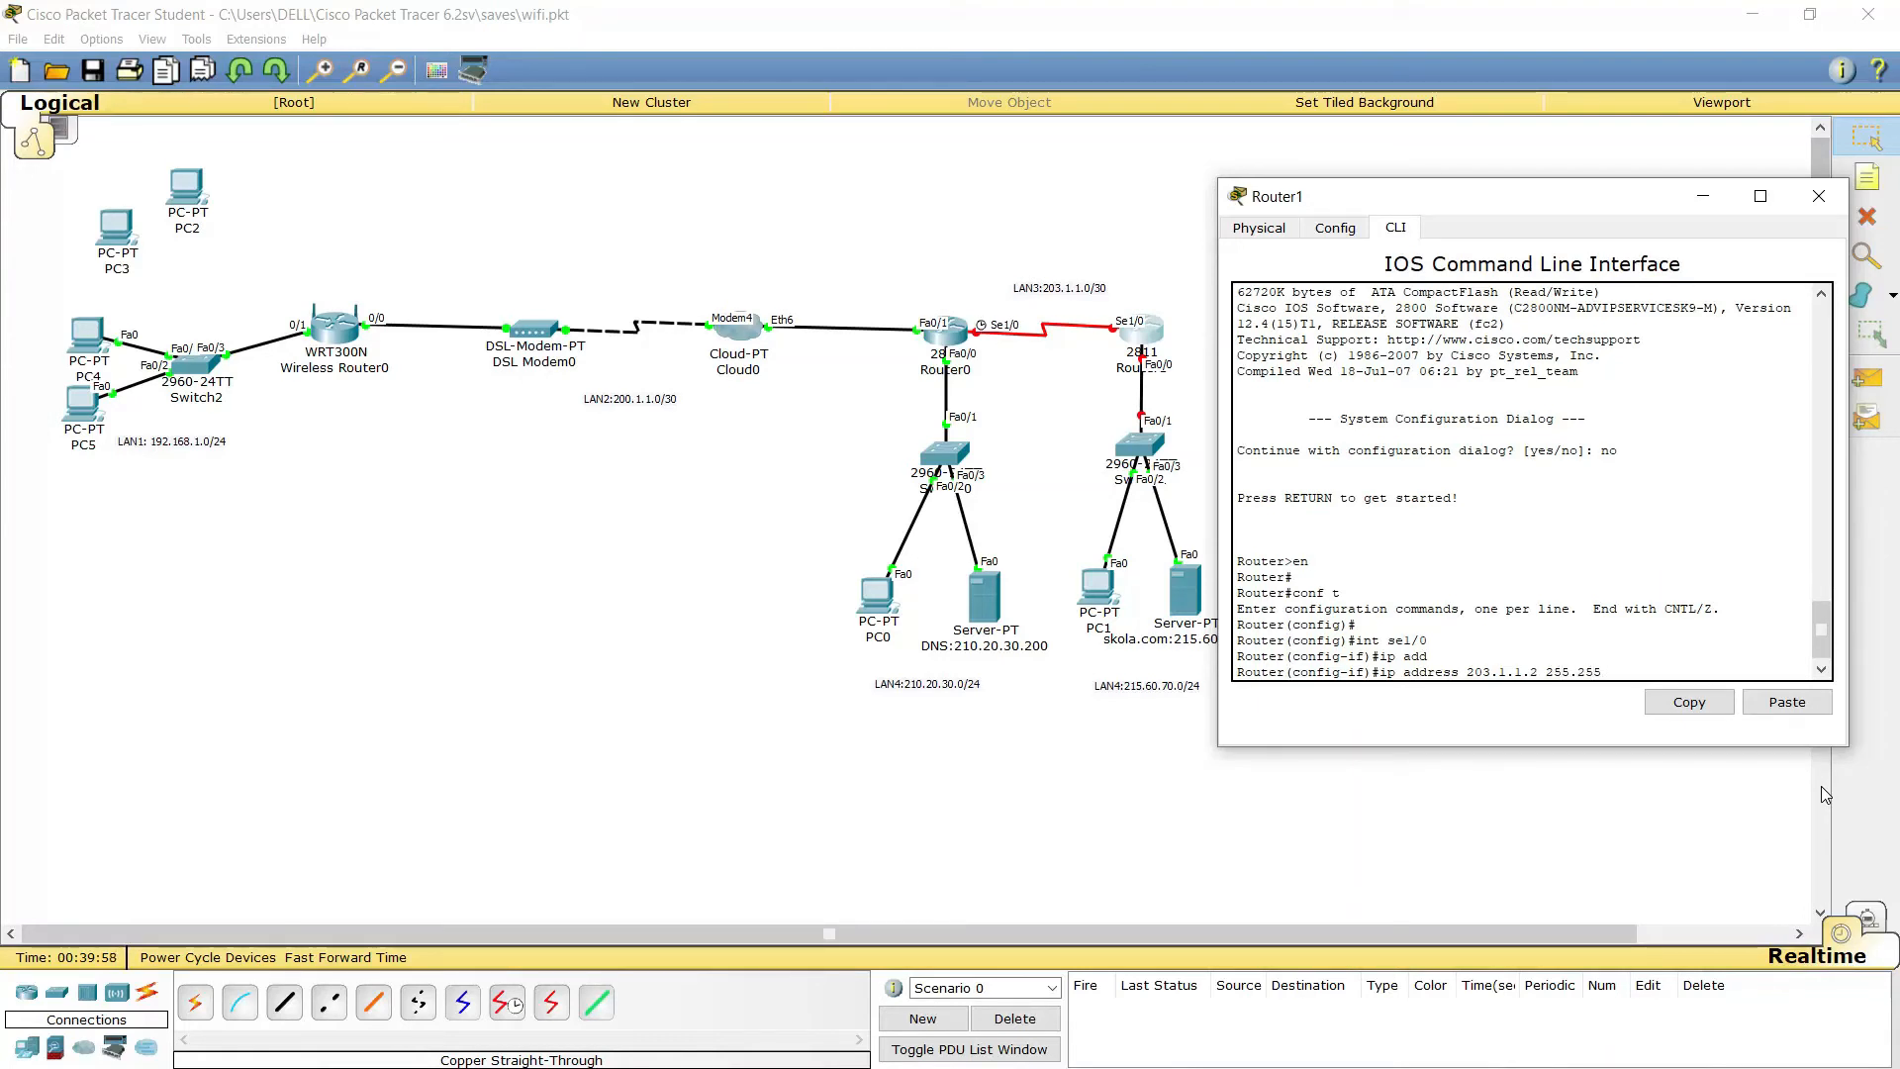
pyautogui.write('.255')
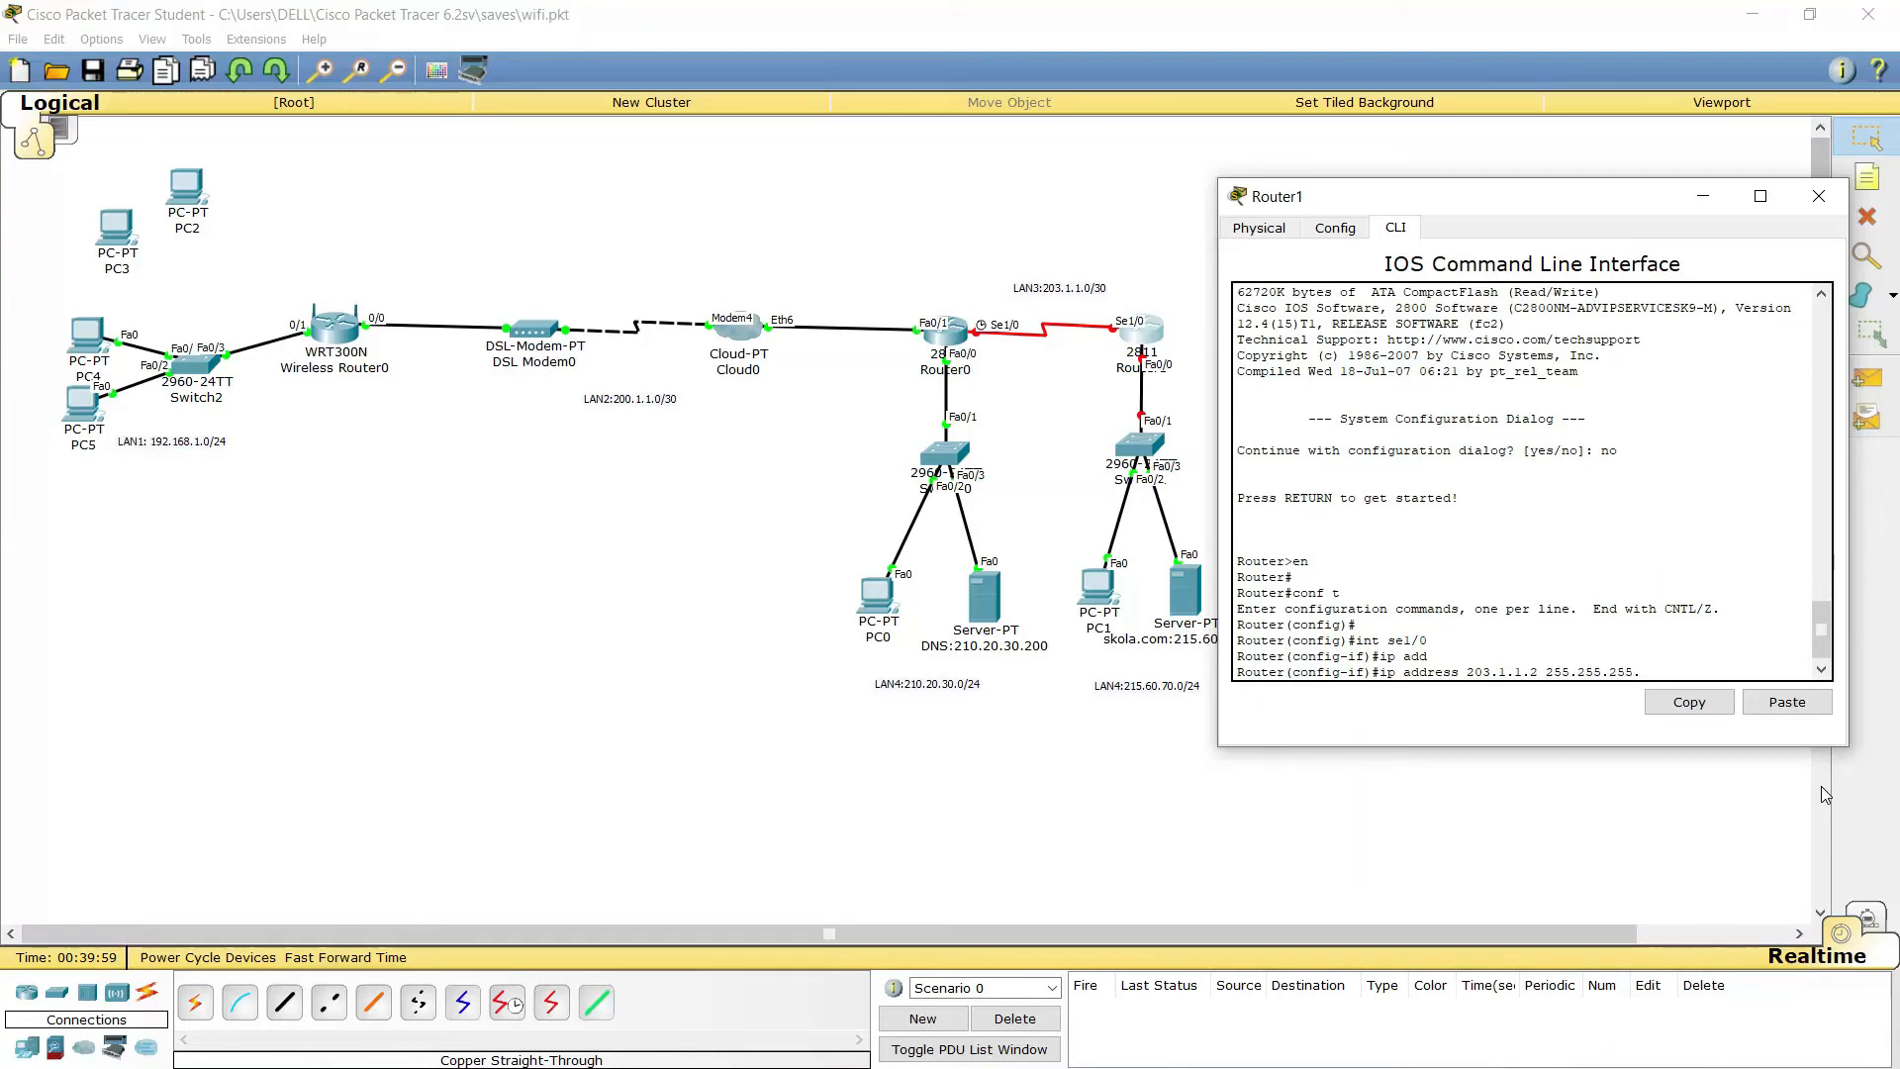
pyautogui.write('.252')
pyautogui.press('Return')
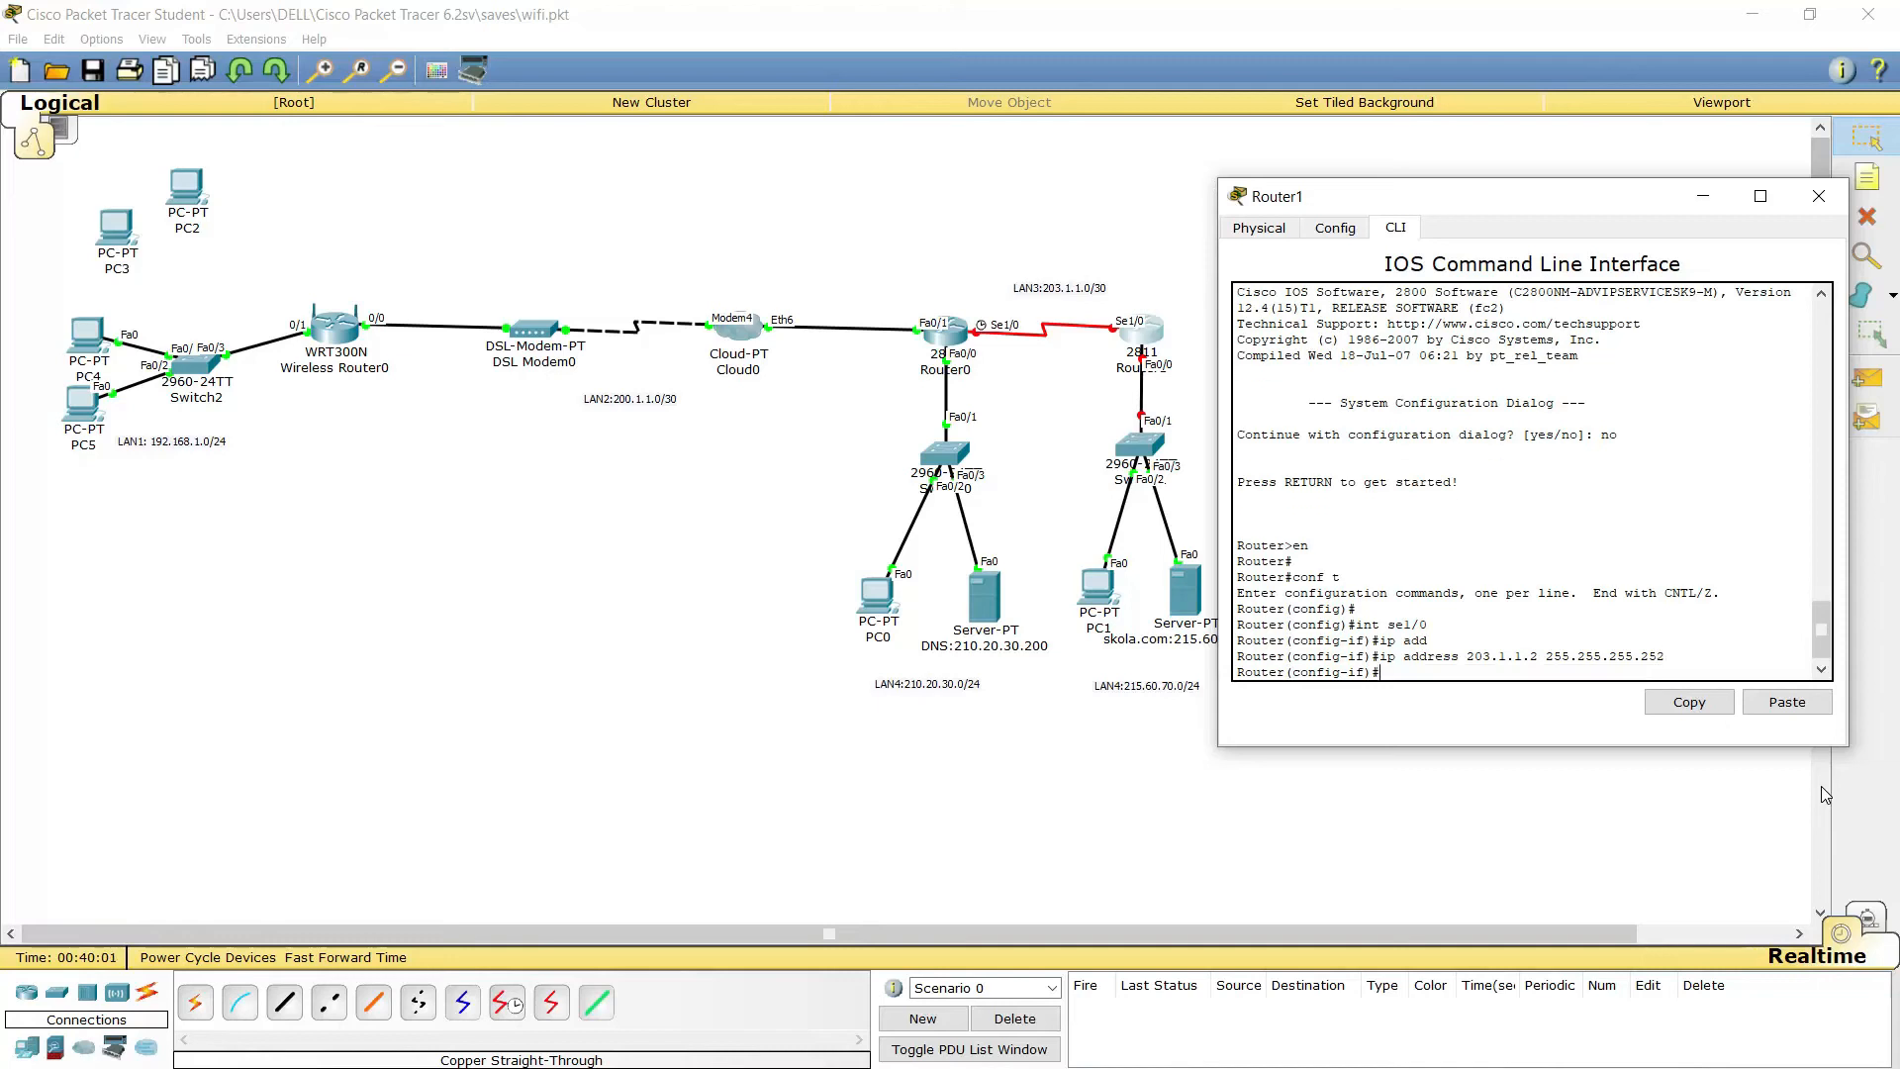
pyautogui.write('no sh')
pyautogui.press('Return')
pyautogui.write('ex')
pyautogui.press('Return')
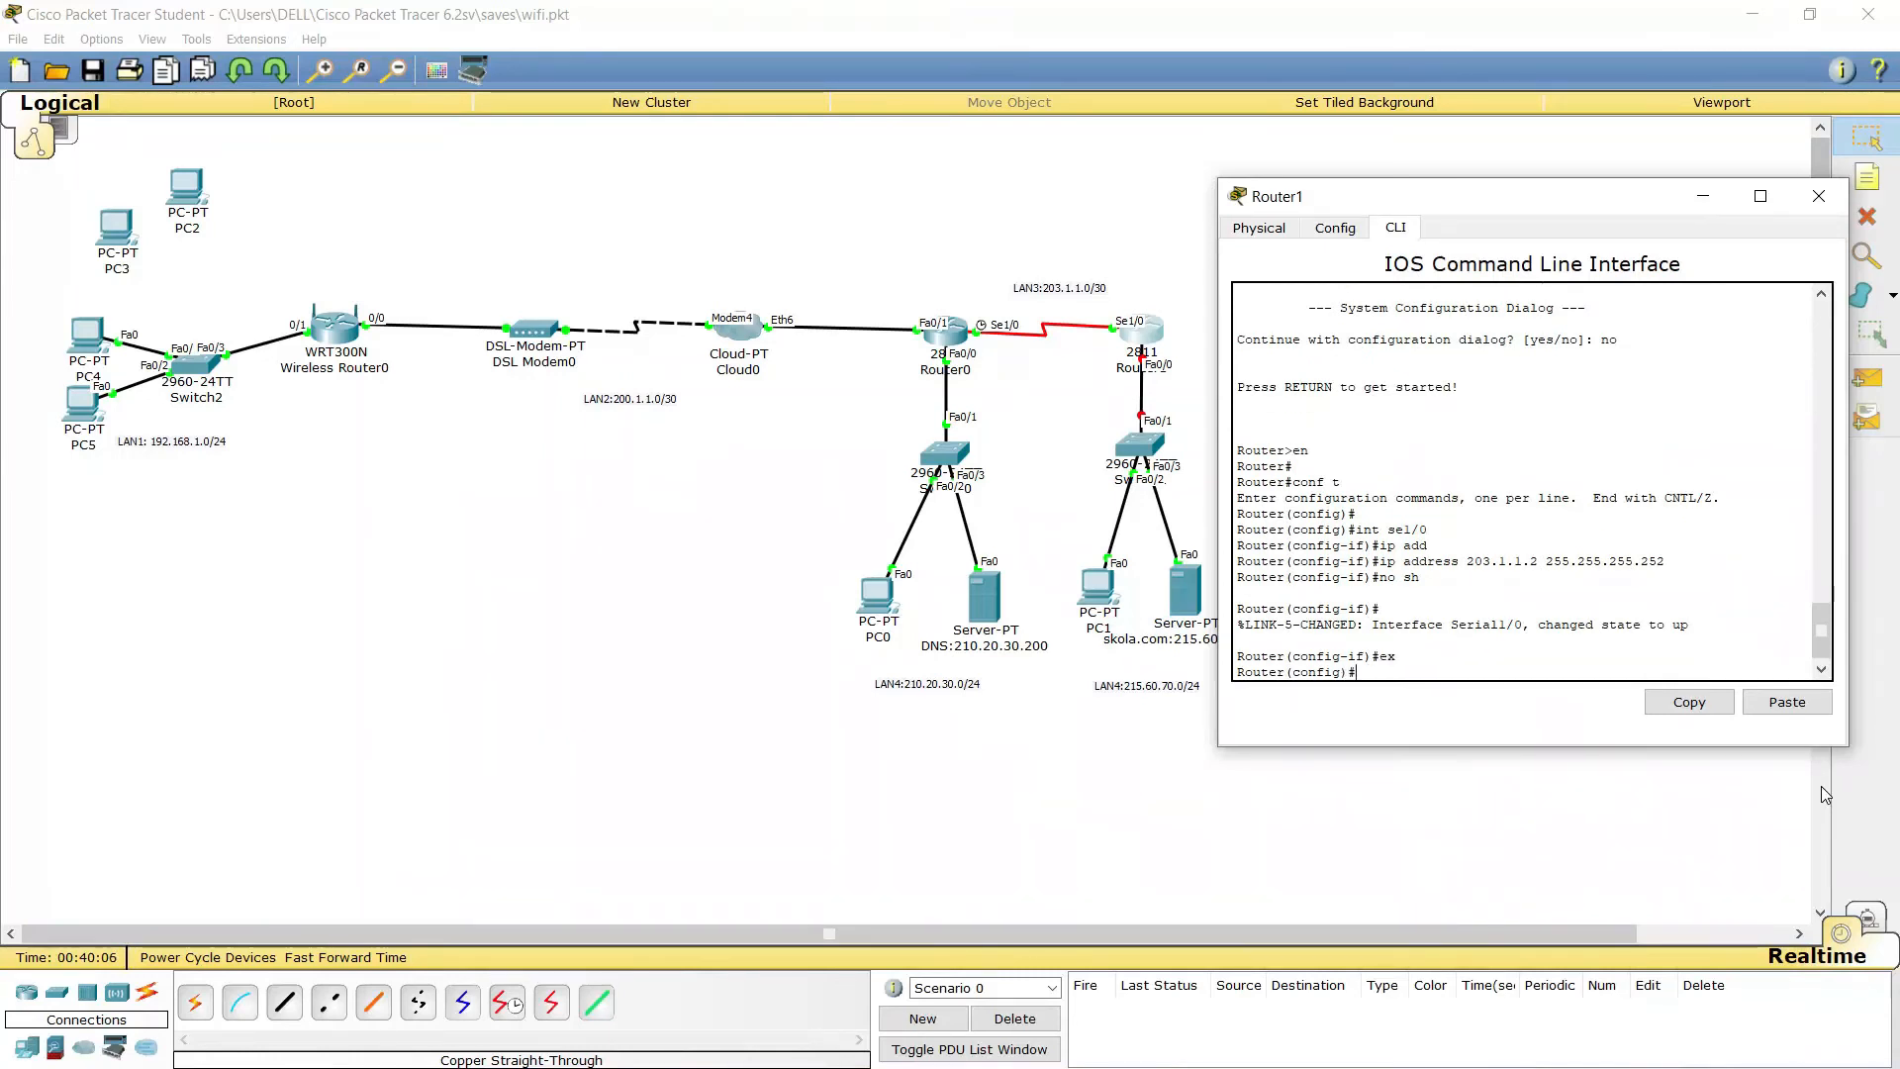
# Give FastEthernet0/0 215.60.70.254 255.255.255.0, bring it up, and return to global configuration
pyautogui.write('int fa')
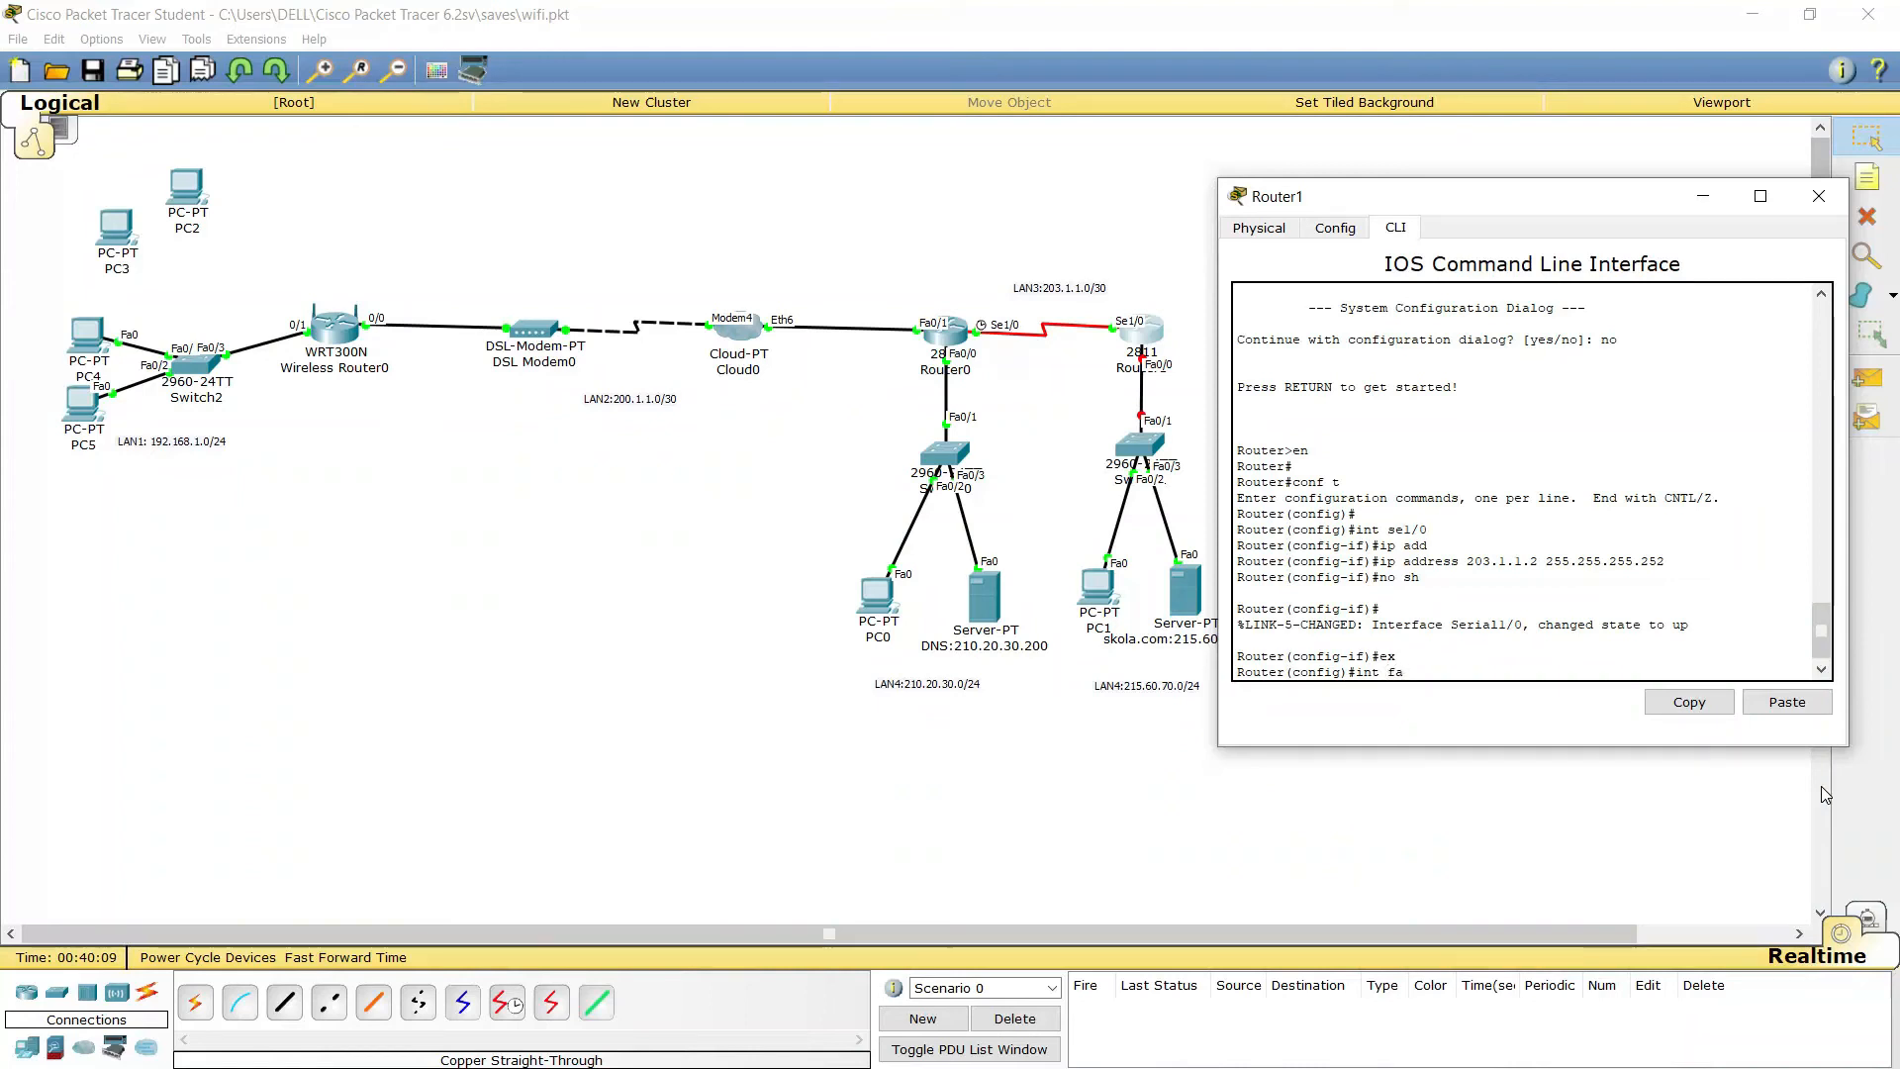
pyautogui.write('0/')
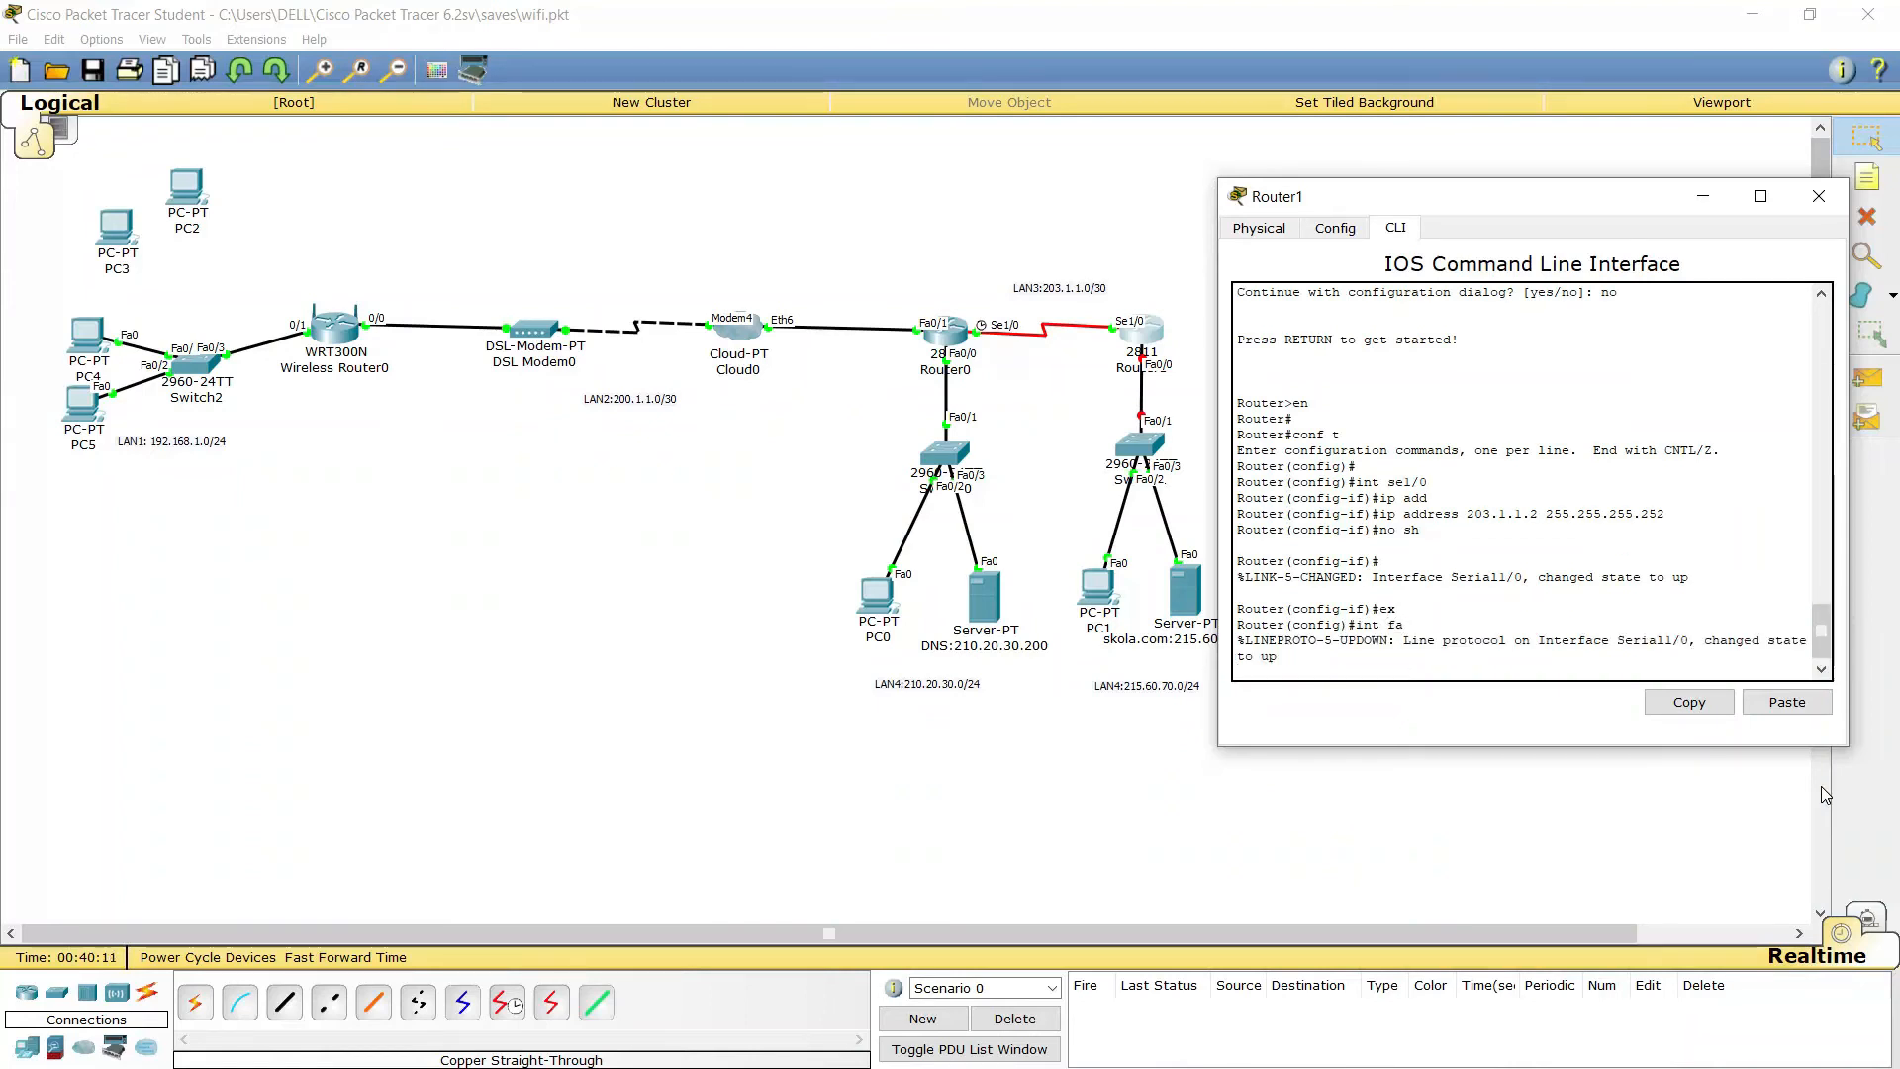
pyautogui.write('0')
pyautogui.press('Return')
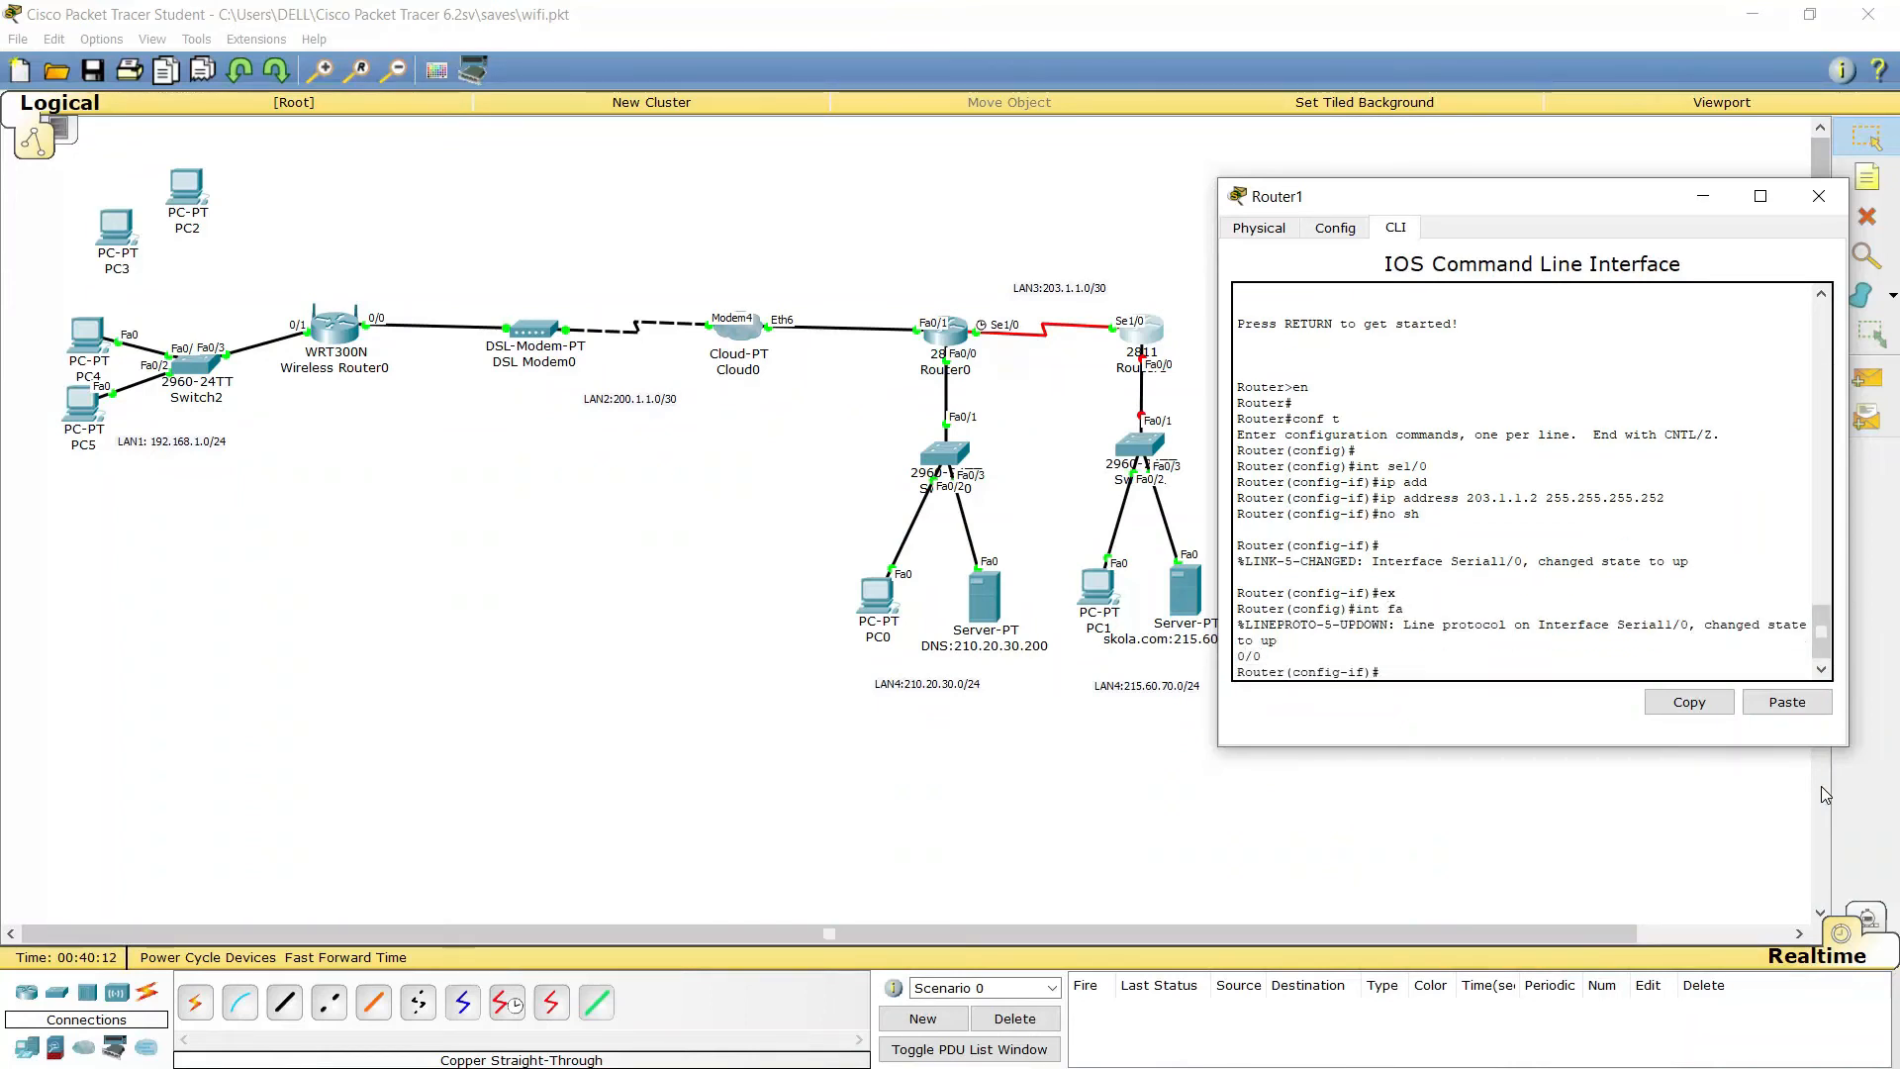
pyautogui.write('ip address')
pyautogui.press('Tab')
pyautogui.write('2')
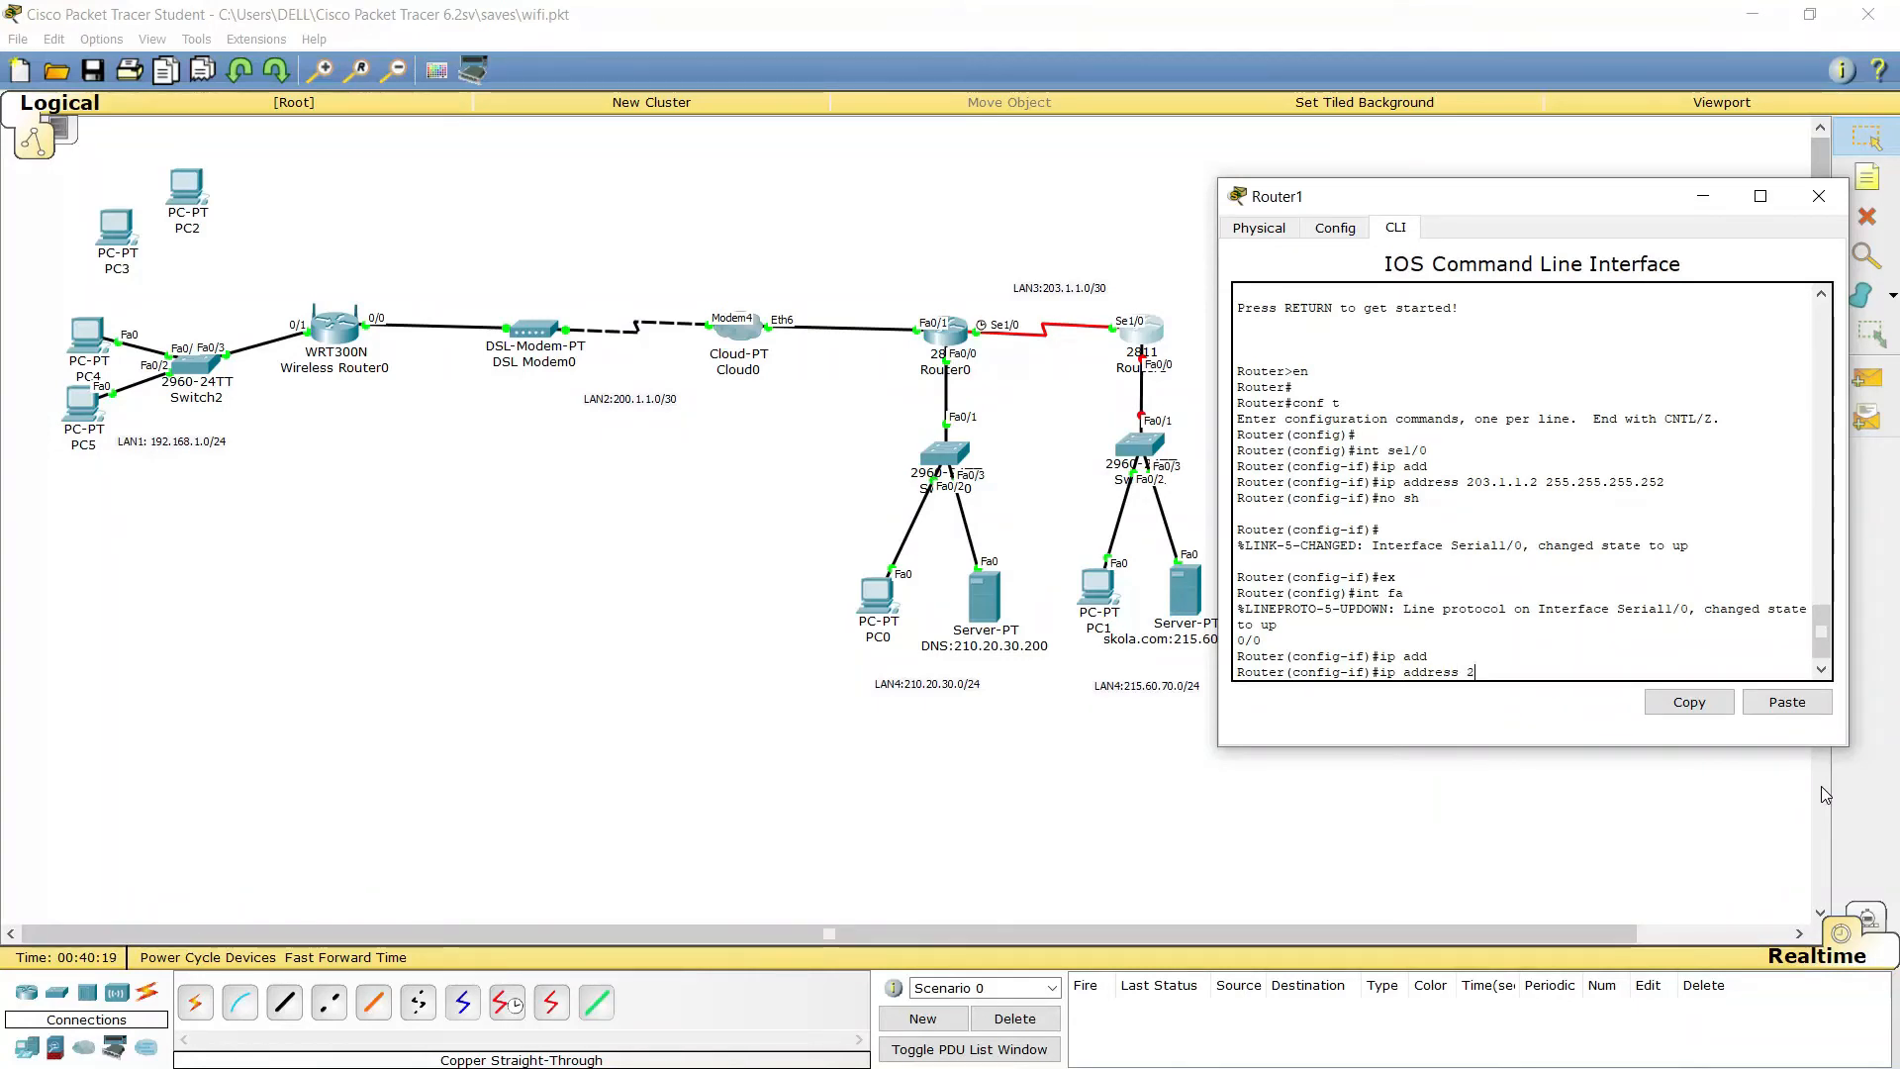
pyautogui.write('15.')
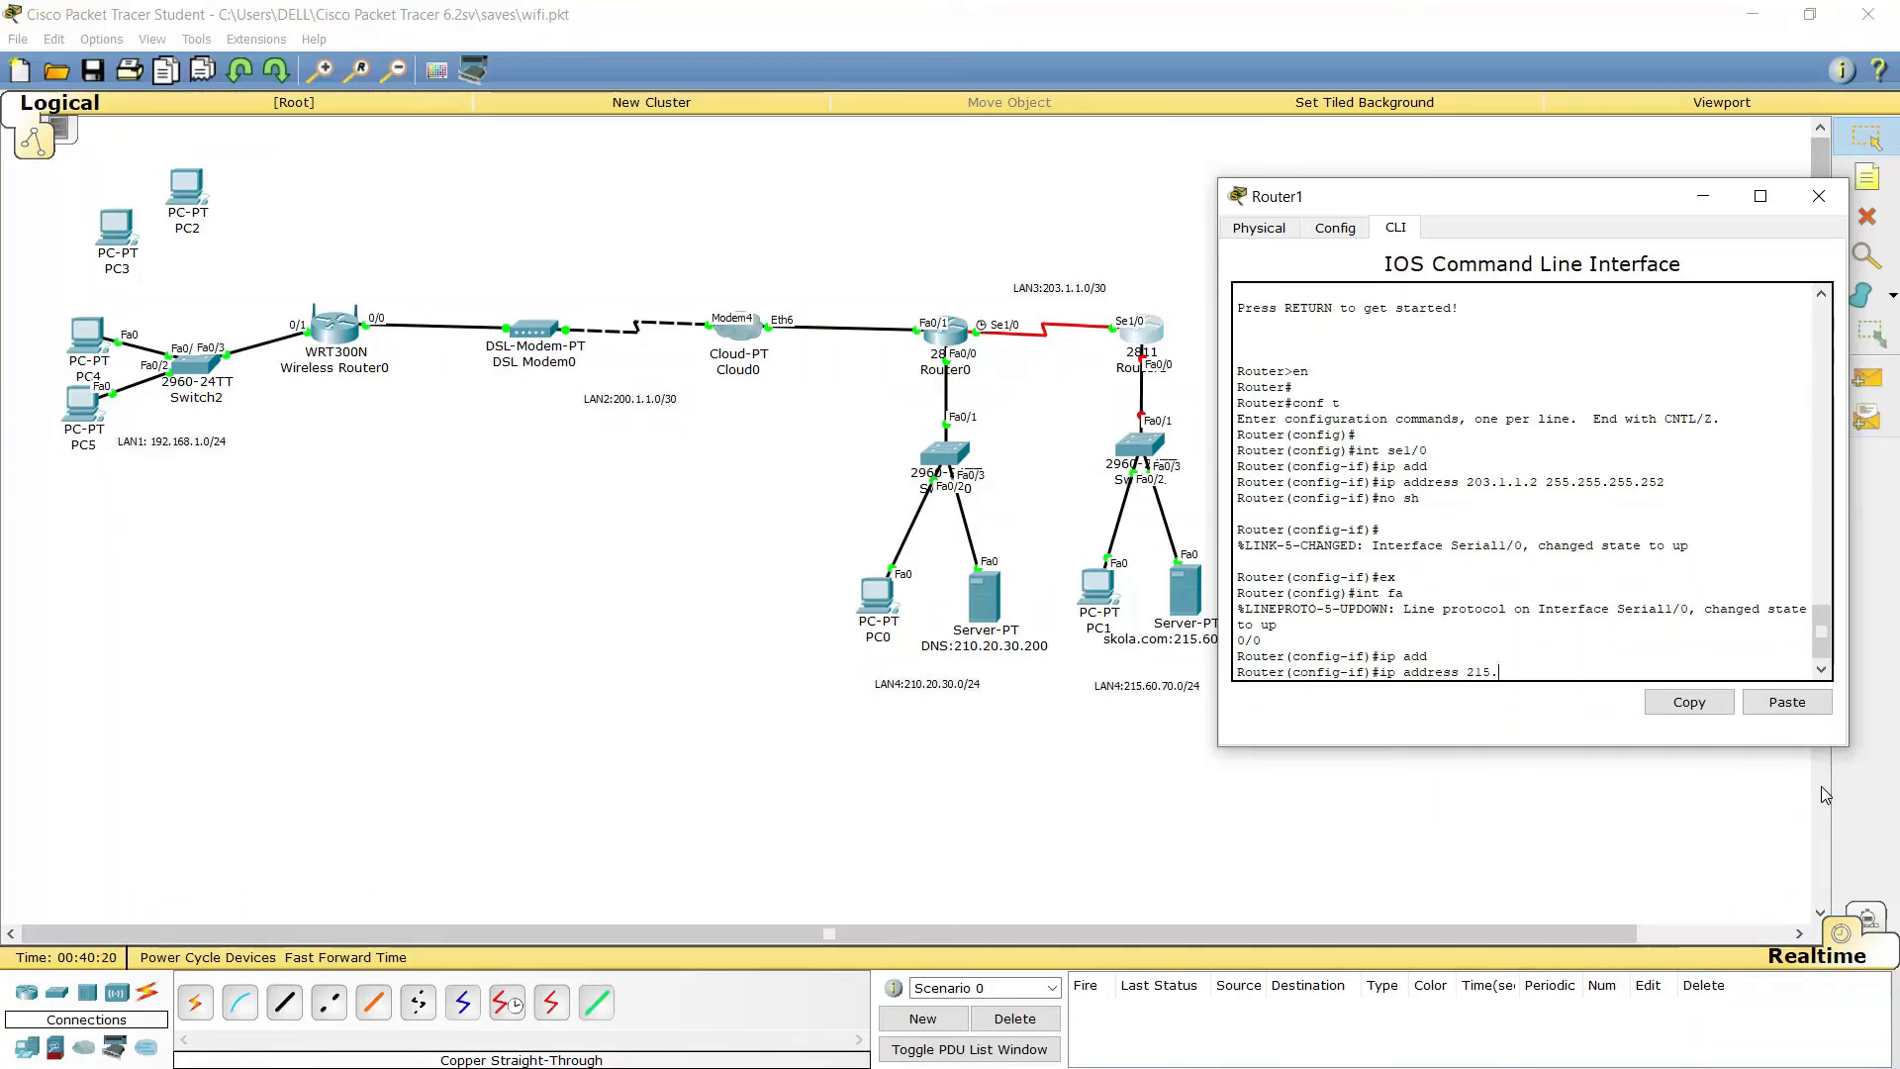
pyautogui.write('60.')
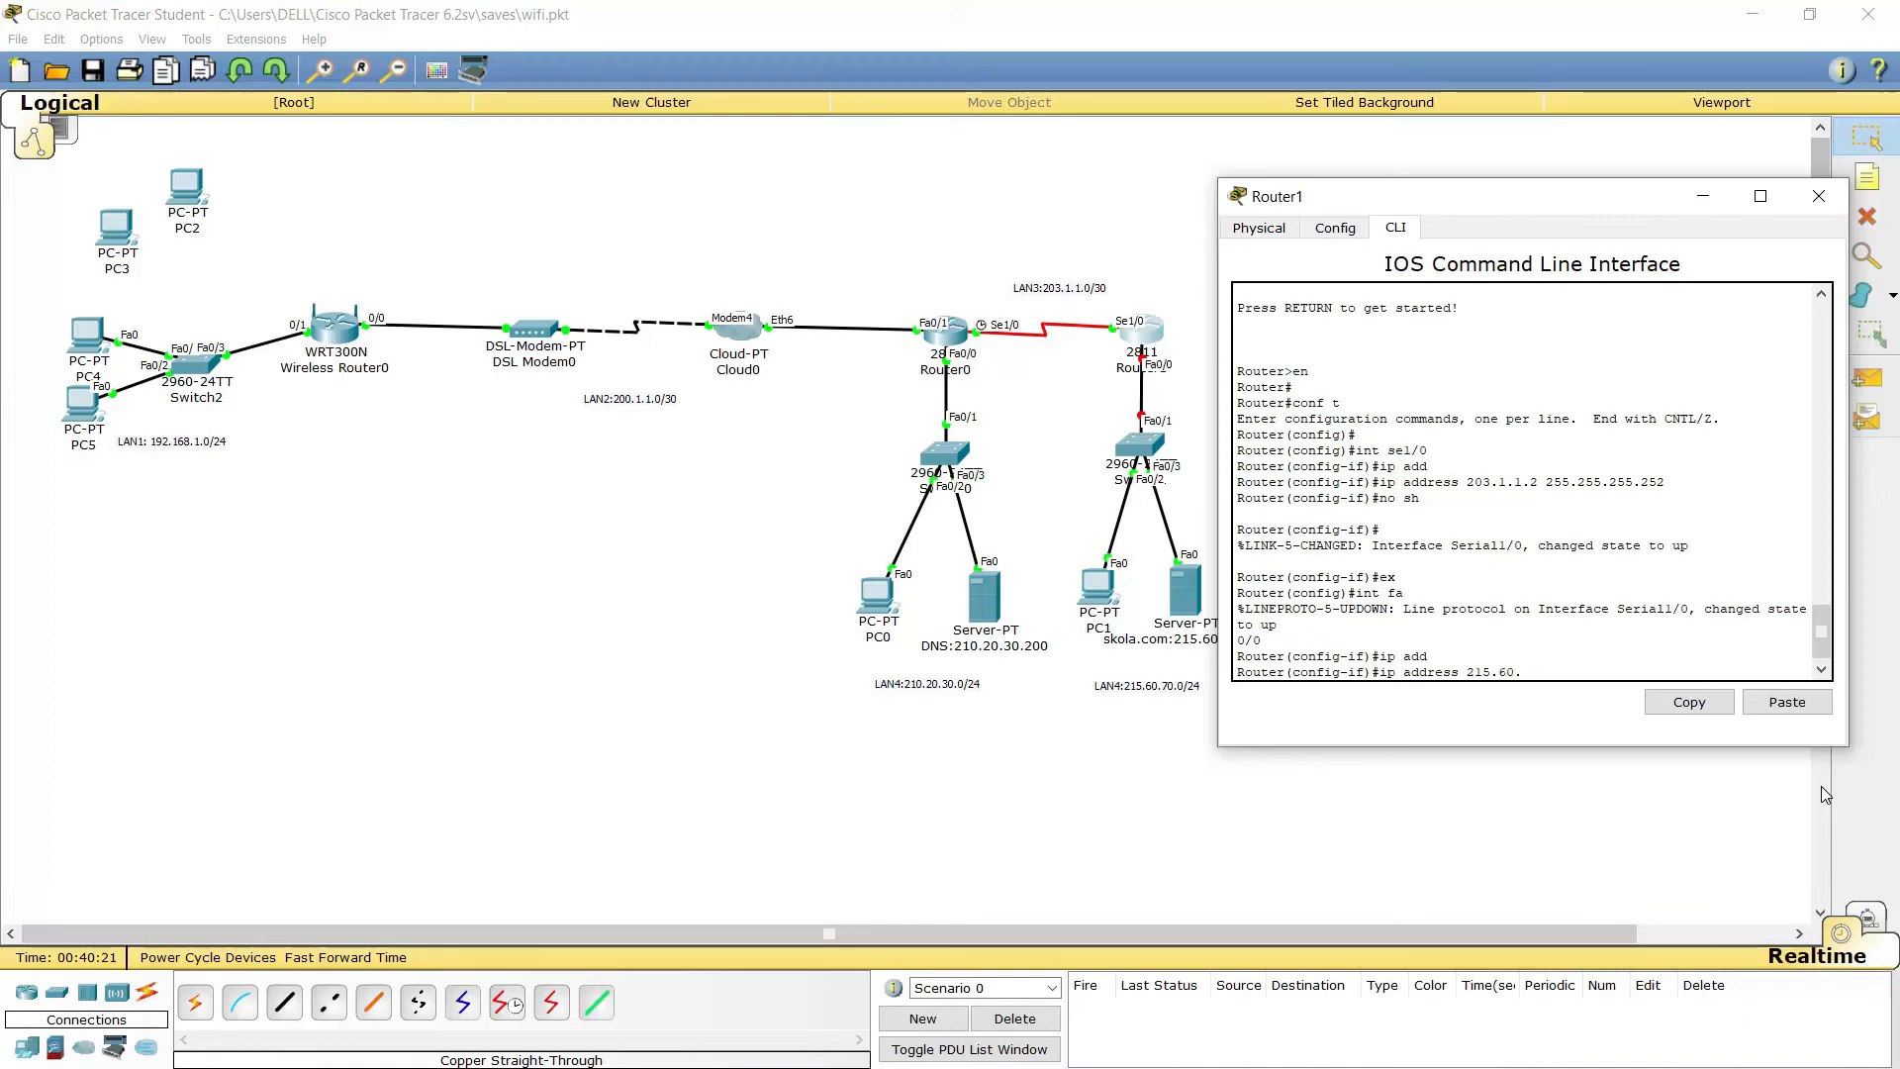
pyautogui.write('70.254')
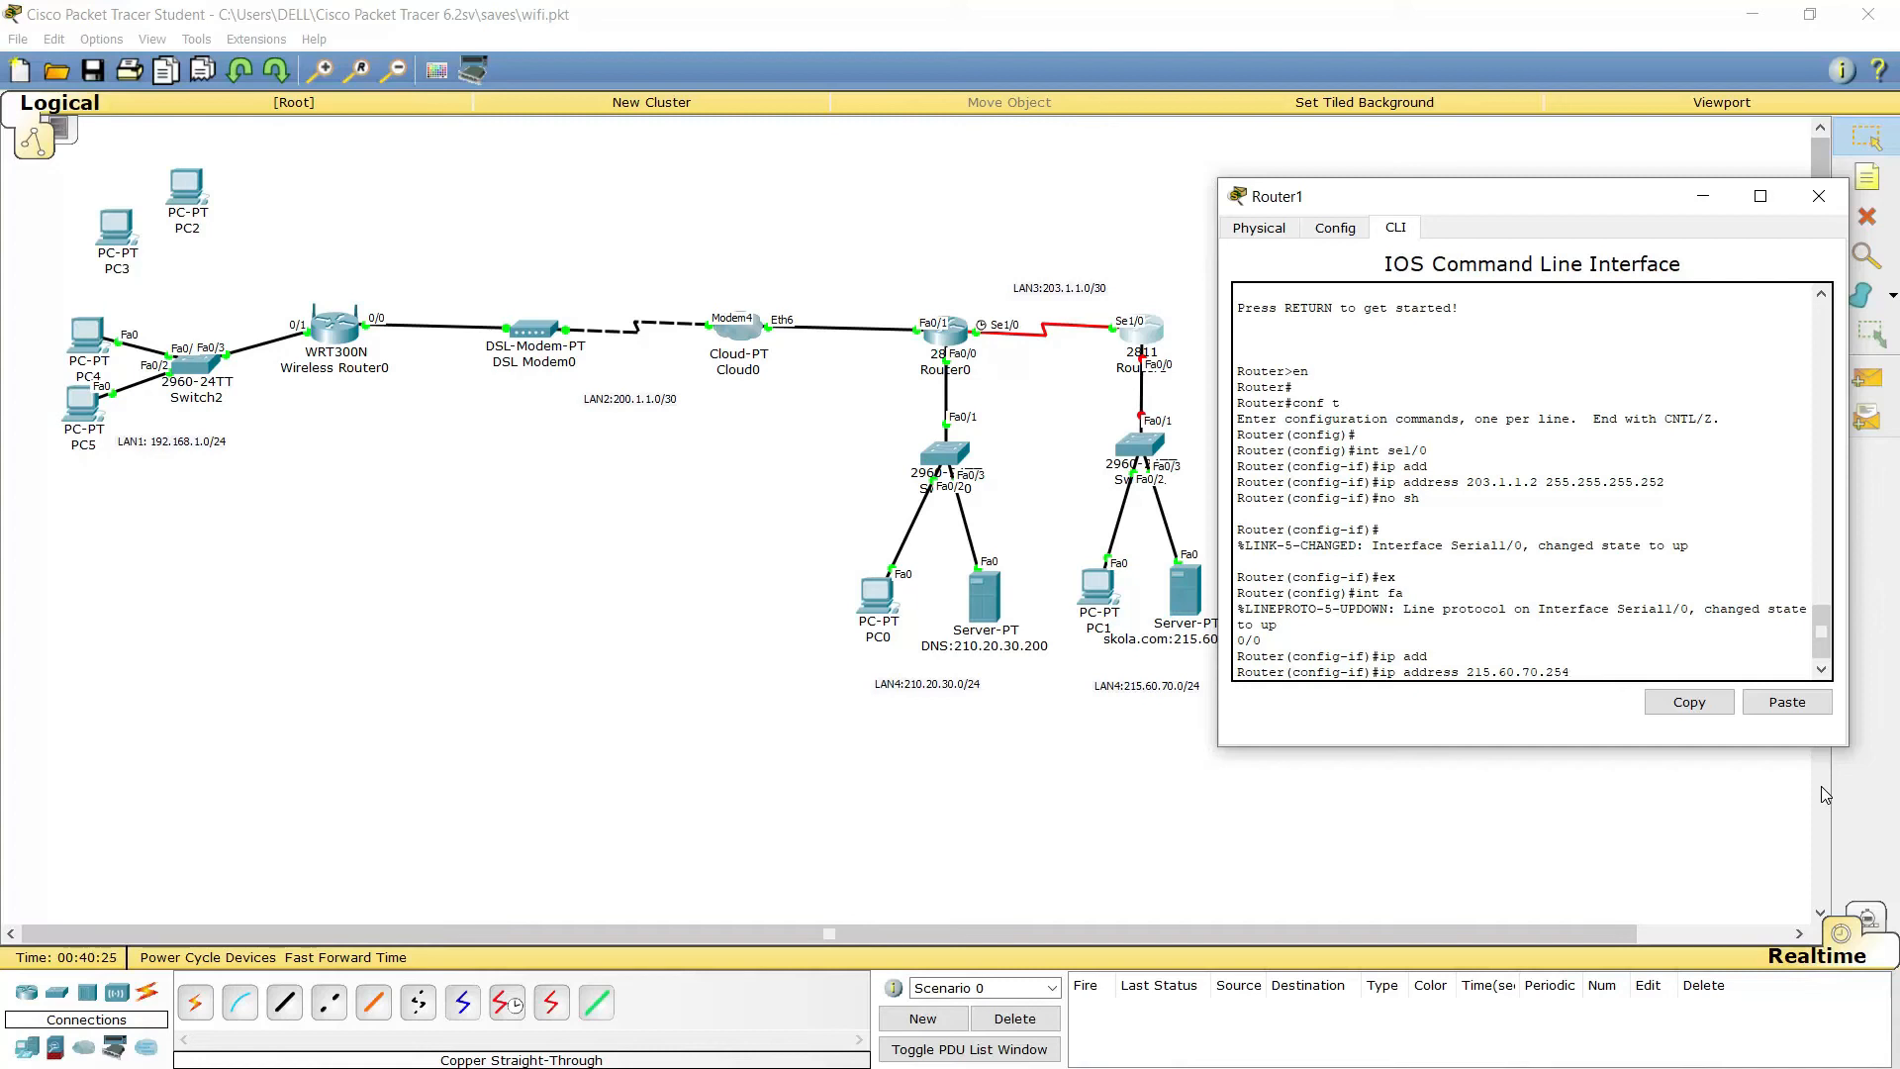
pyautogui.write(' 255.255')
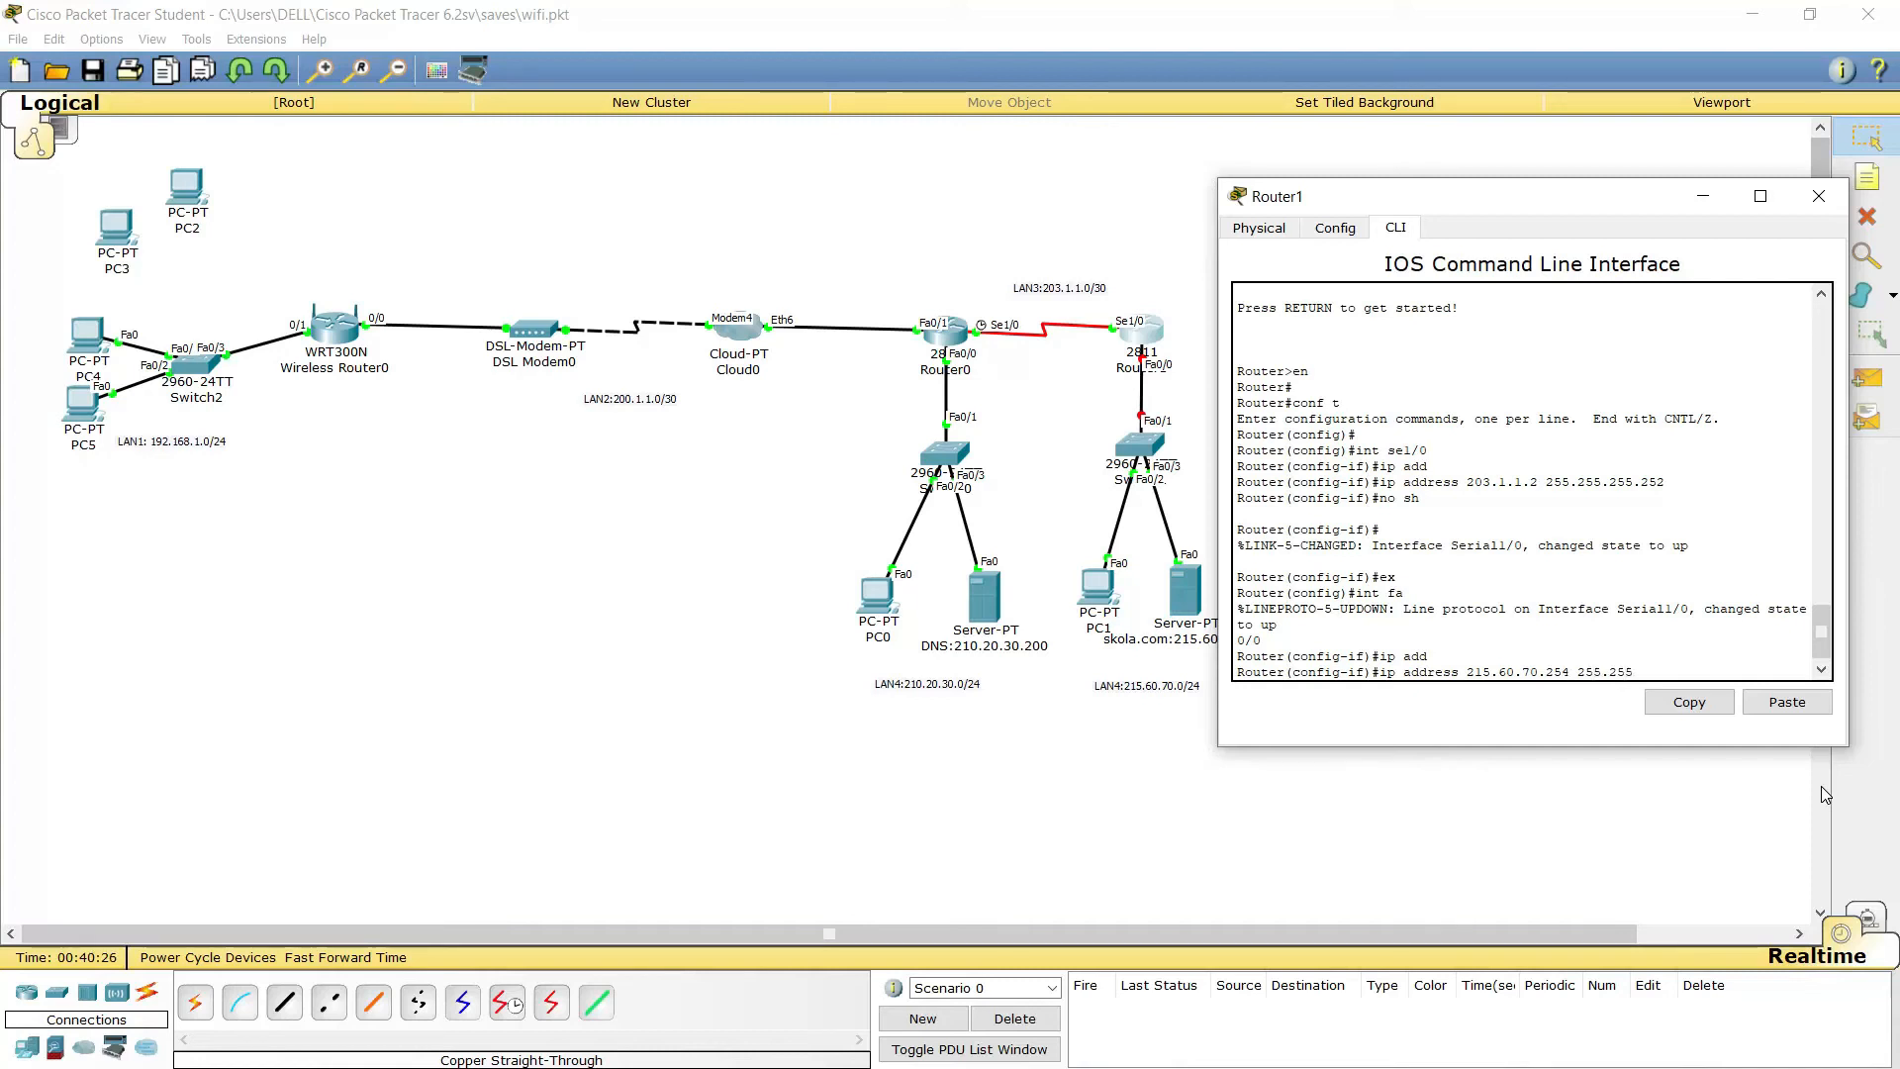
pyautogui.write('.255.0')
pyautogui.press('Return')
pyautogui.press('Return')
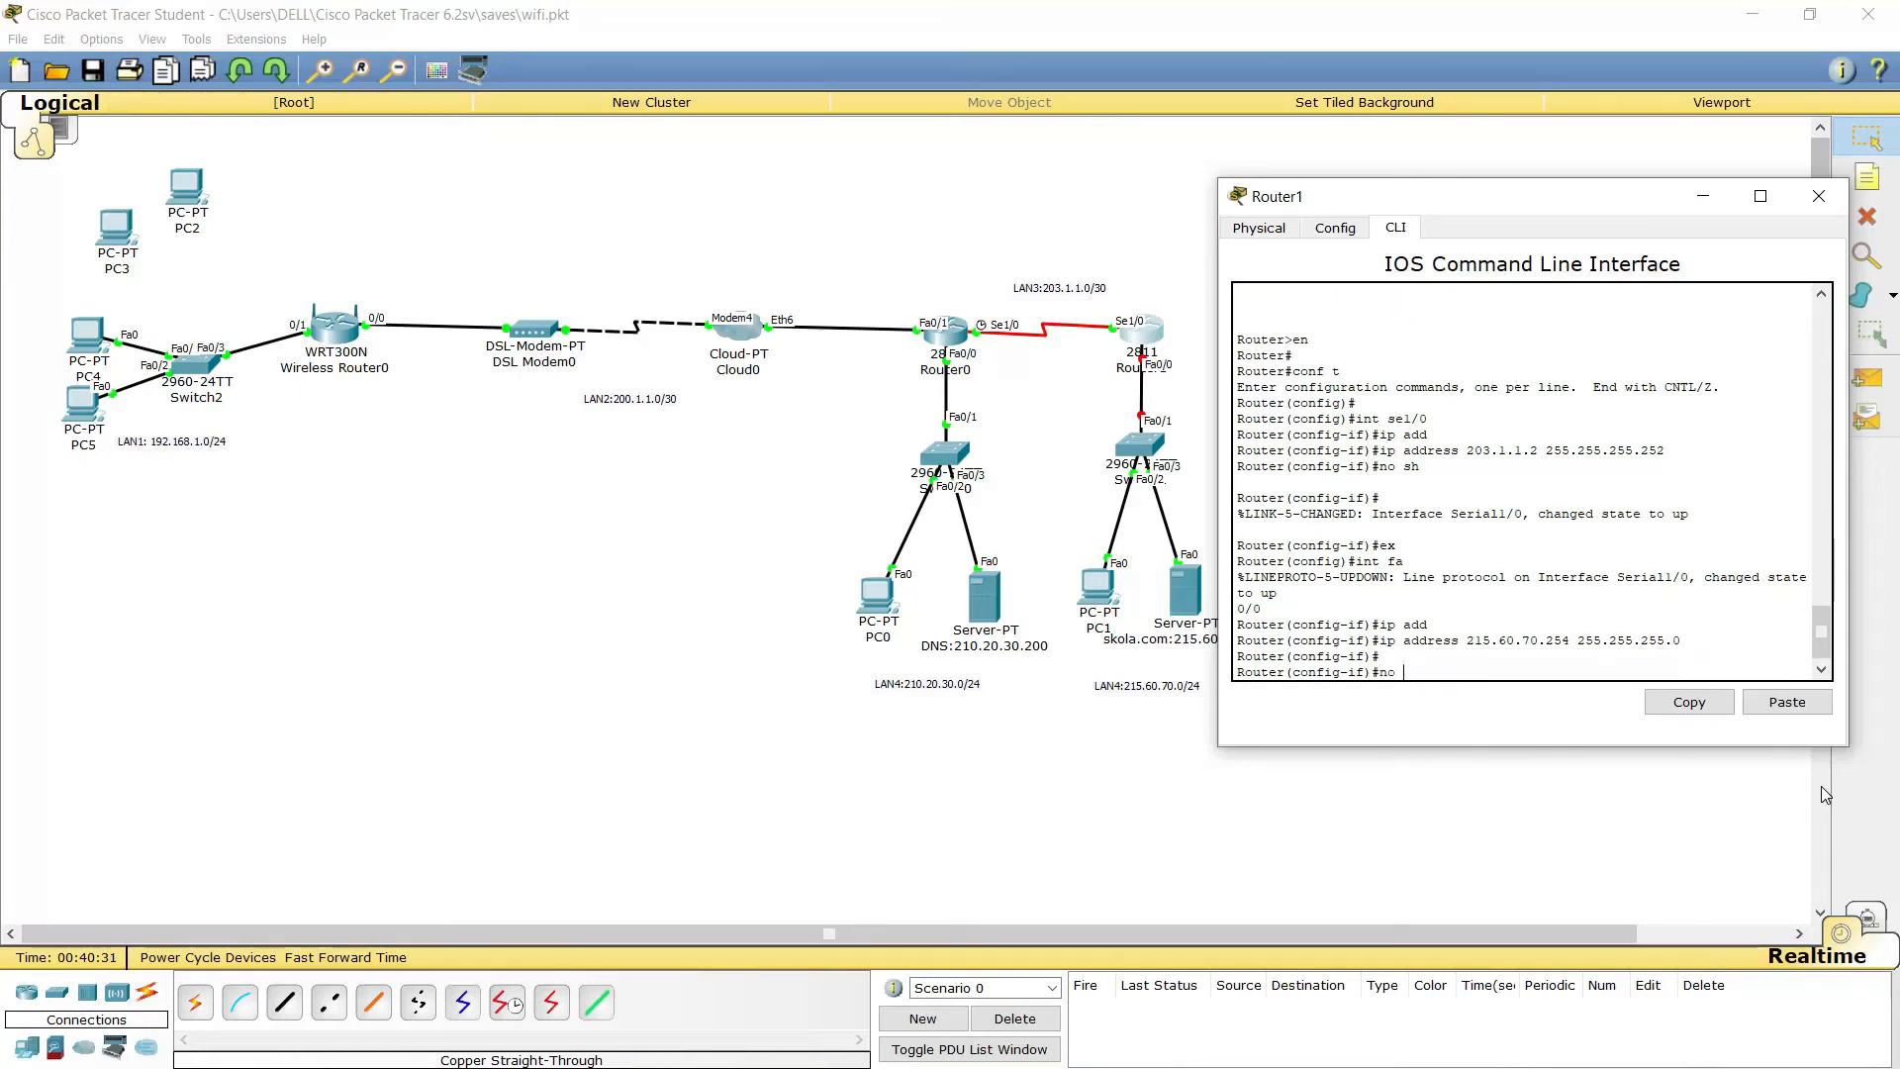
pyautogui.write('no sh')
pyautogui.press('Return')
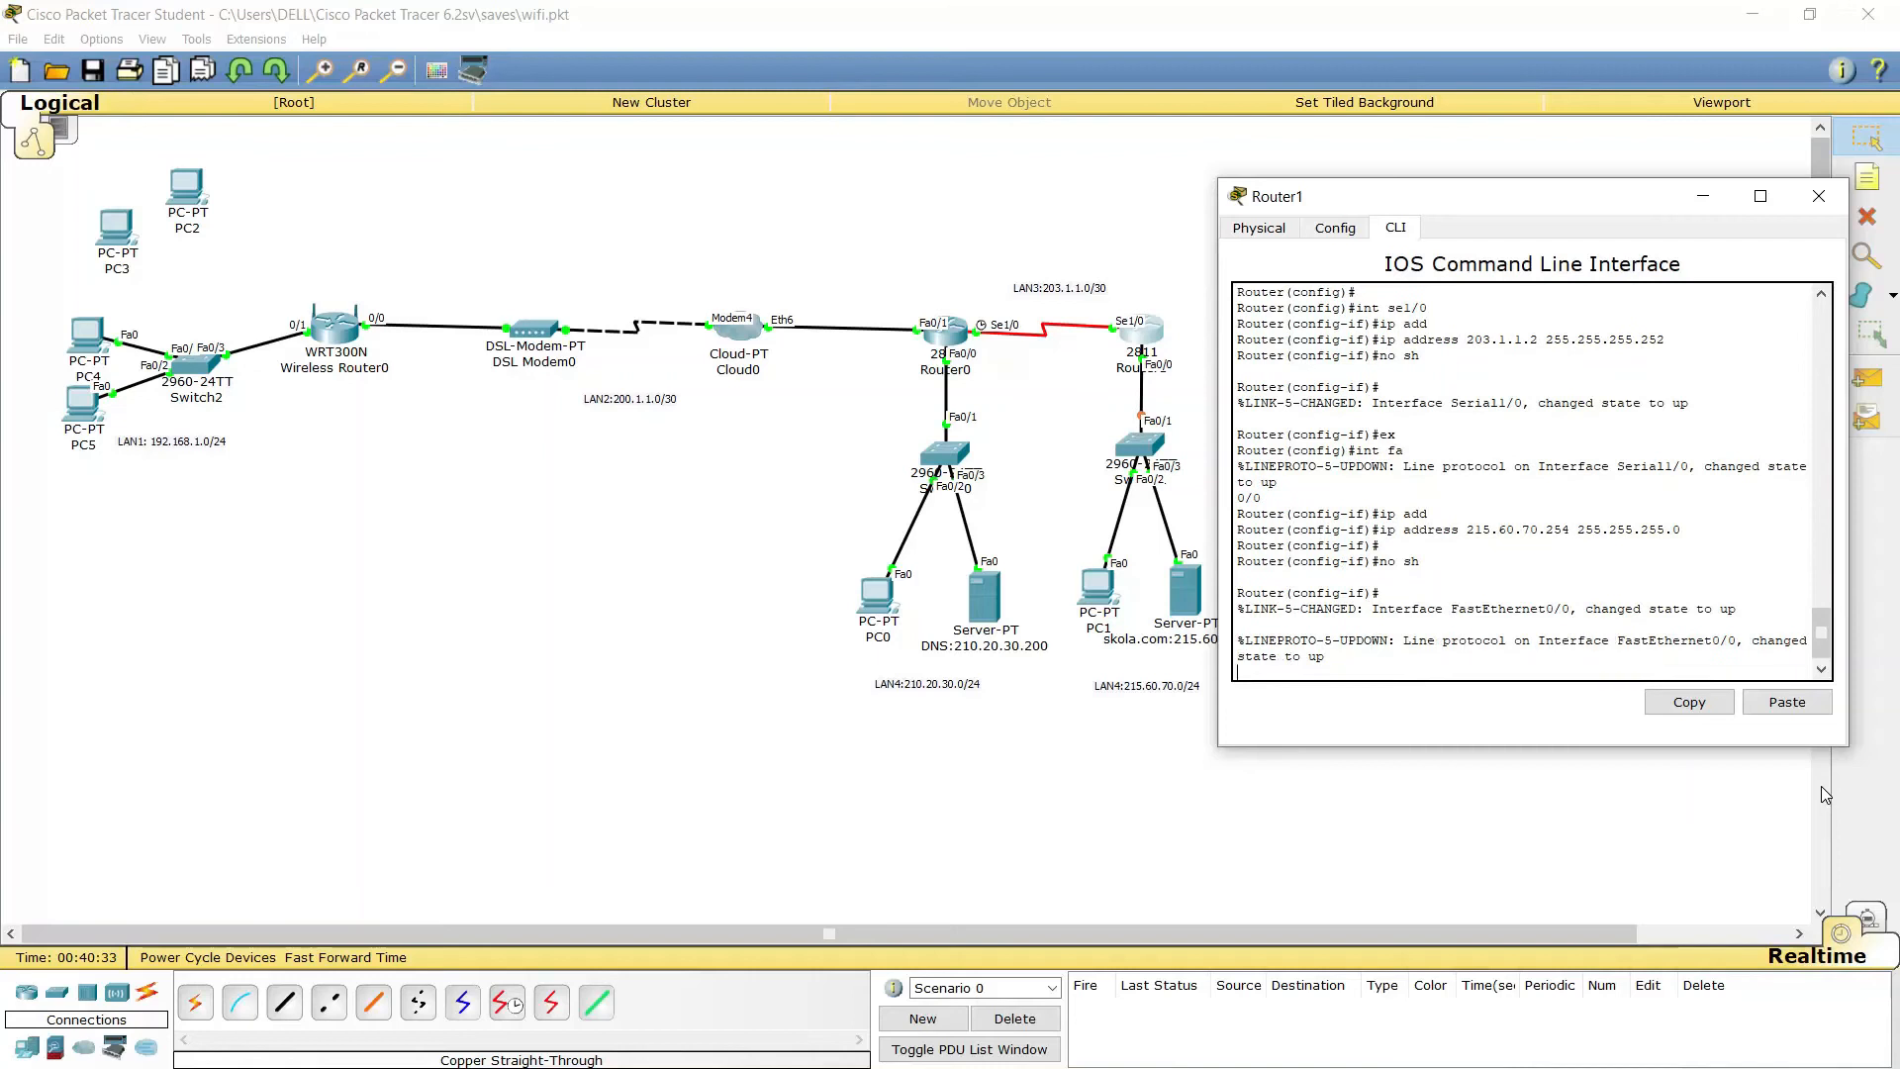
pyautogui.write('ex')
pyautogui.press('Return')
pyautogui.press('Return')
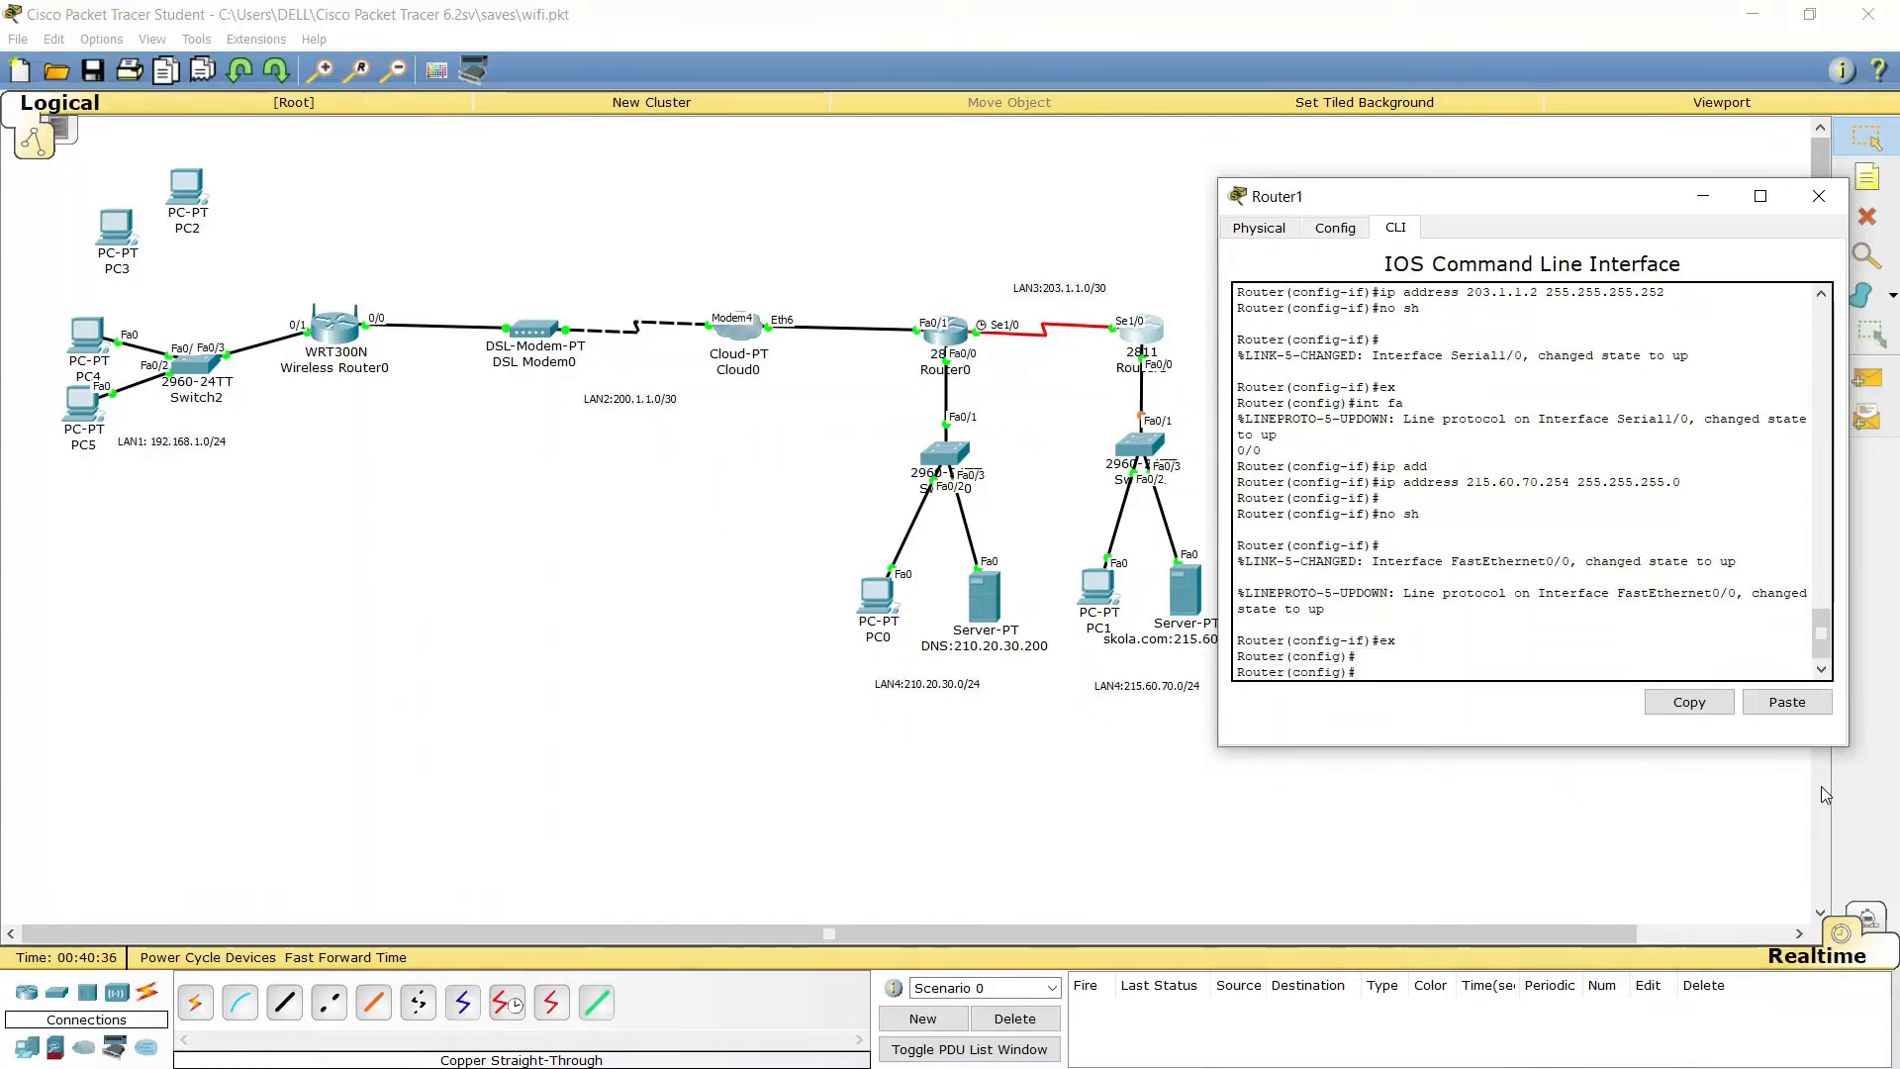
# Start OSPF process 1 and advertise 203.1.1.0 0.0.0.3 in area 0
pyautogui.write('rou')
pyautogui.press('Tab')
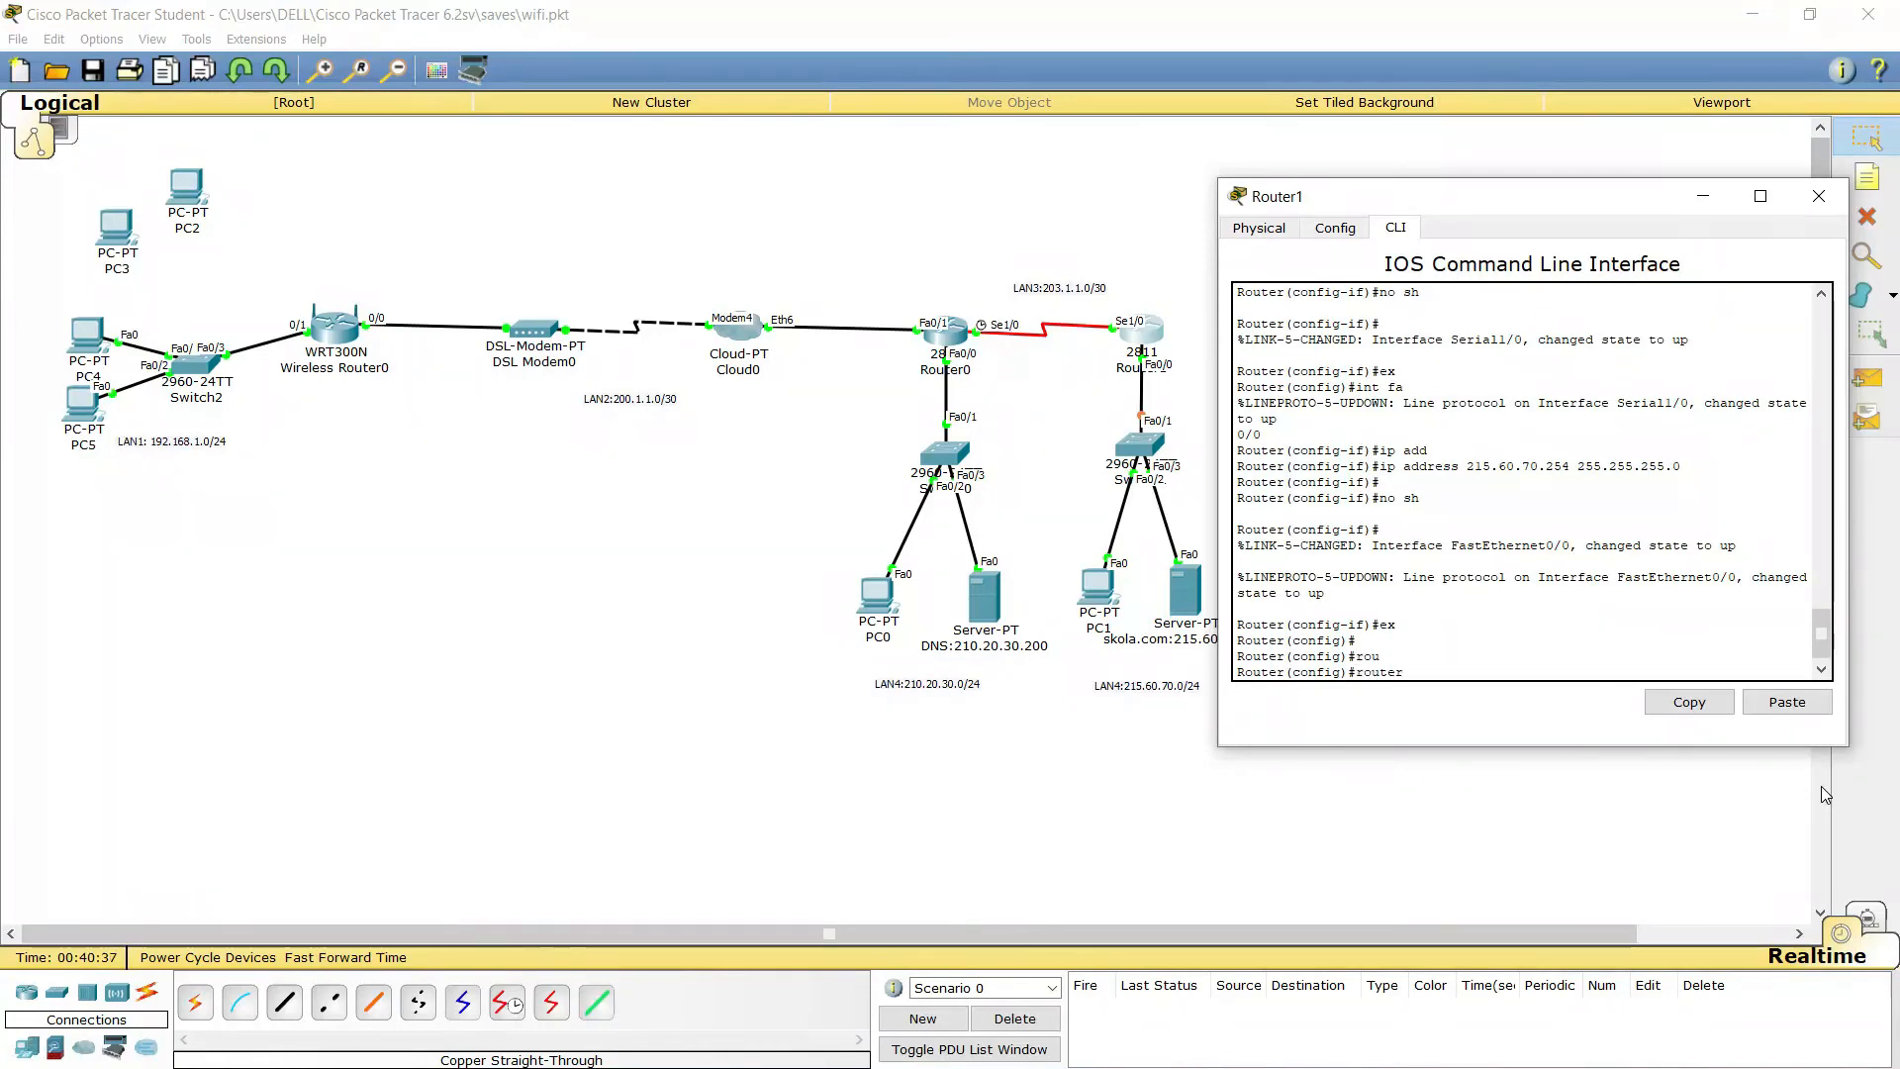
pyautogui.write('ospf')
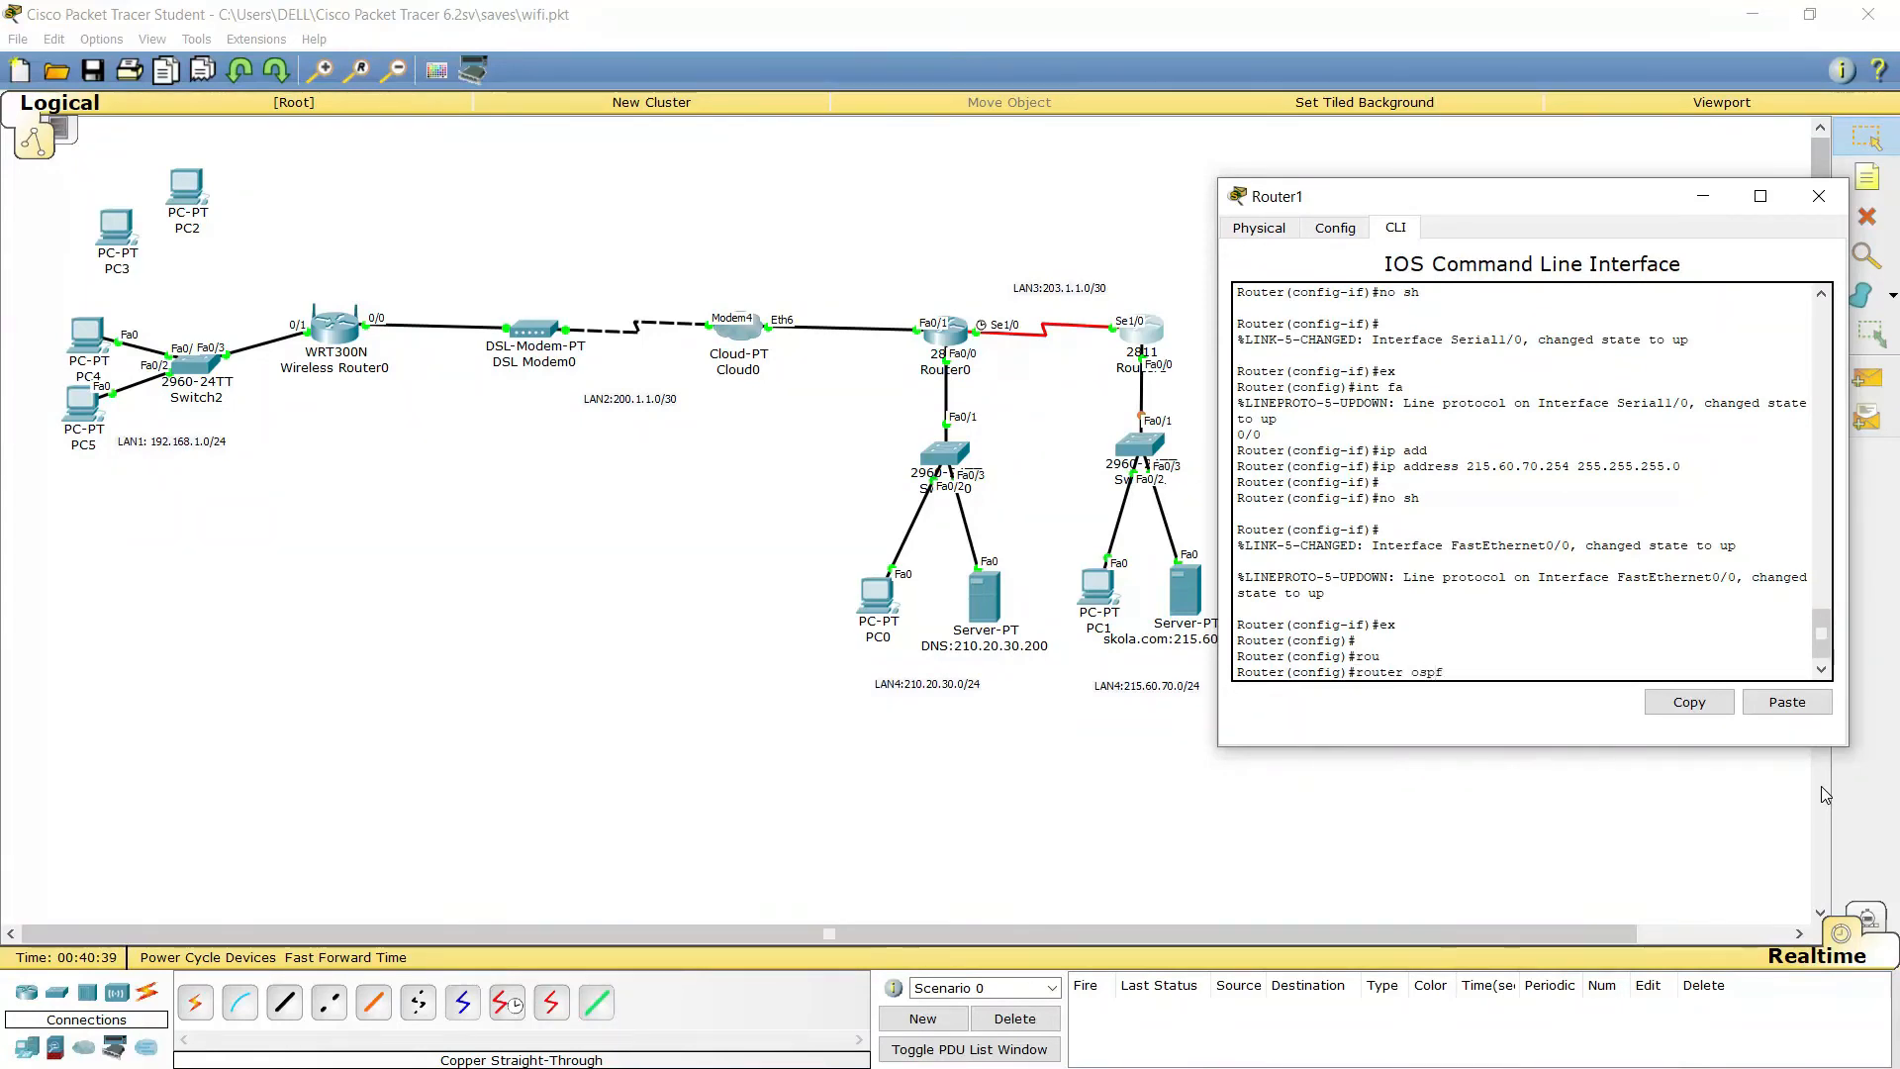
pyautogui.write(' 1')
pyautogui.press('Return')
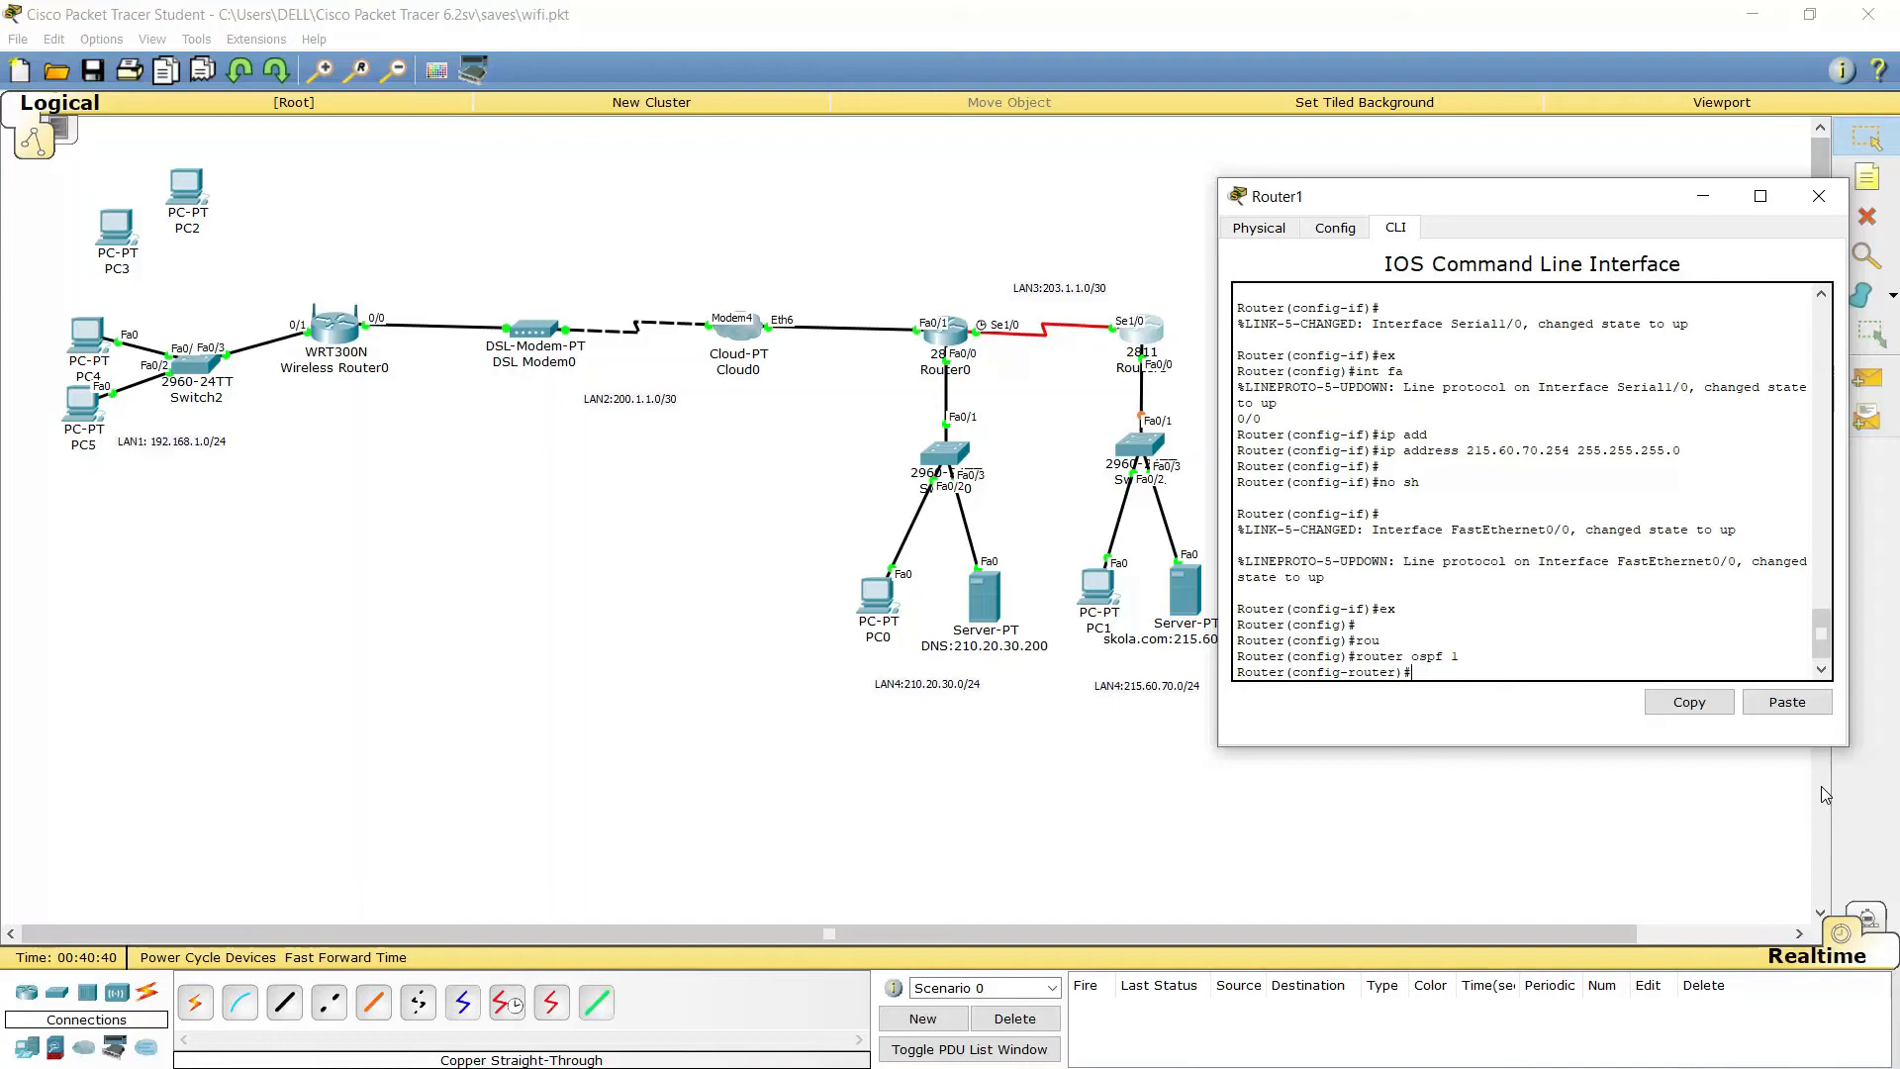
pyautogui.write('net')
pyautogui.press('Tab')
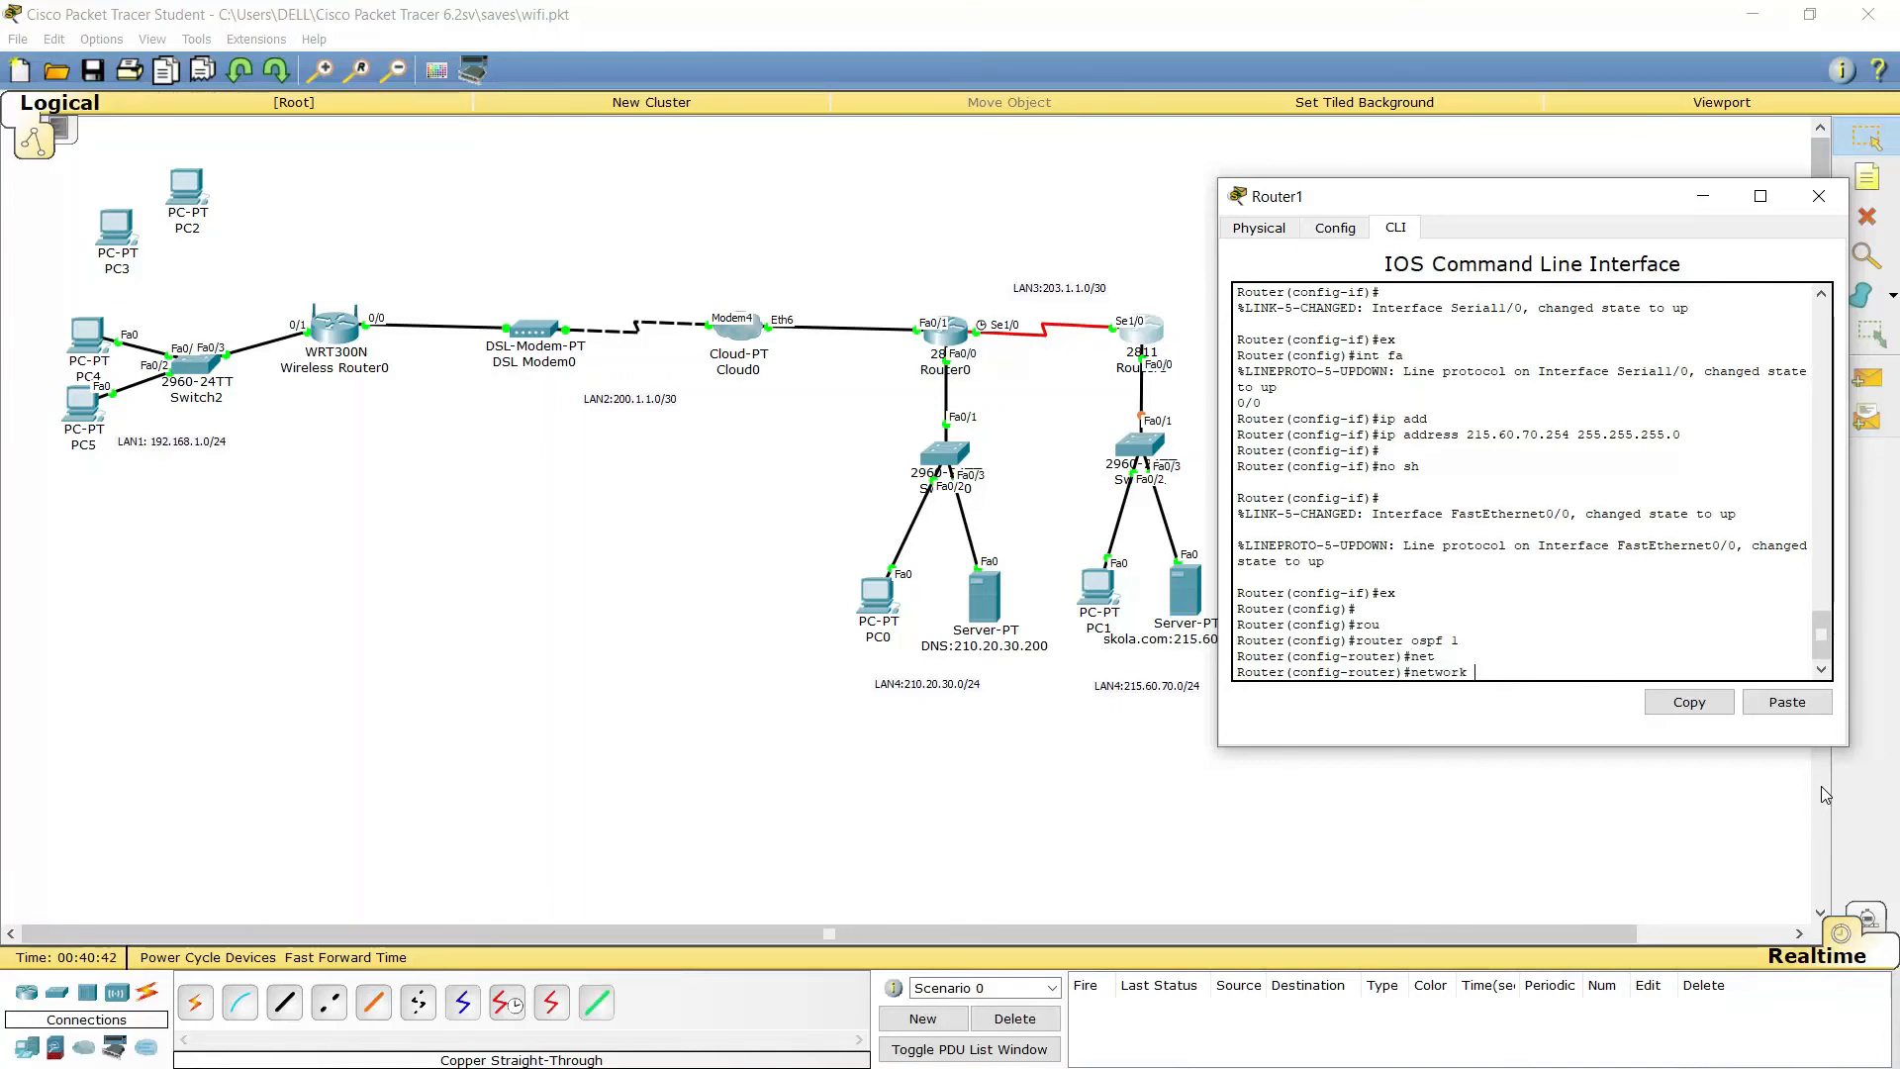
pyautogui.write('203.1.1.0')
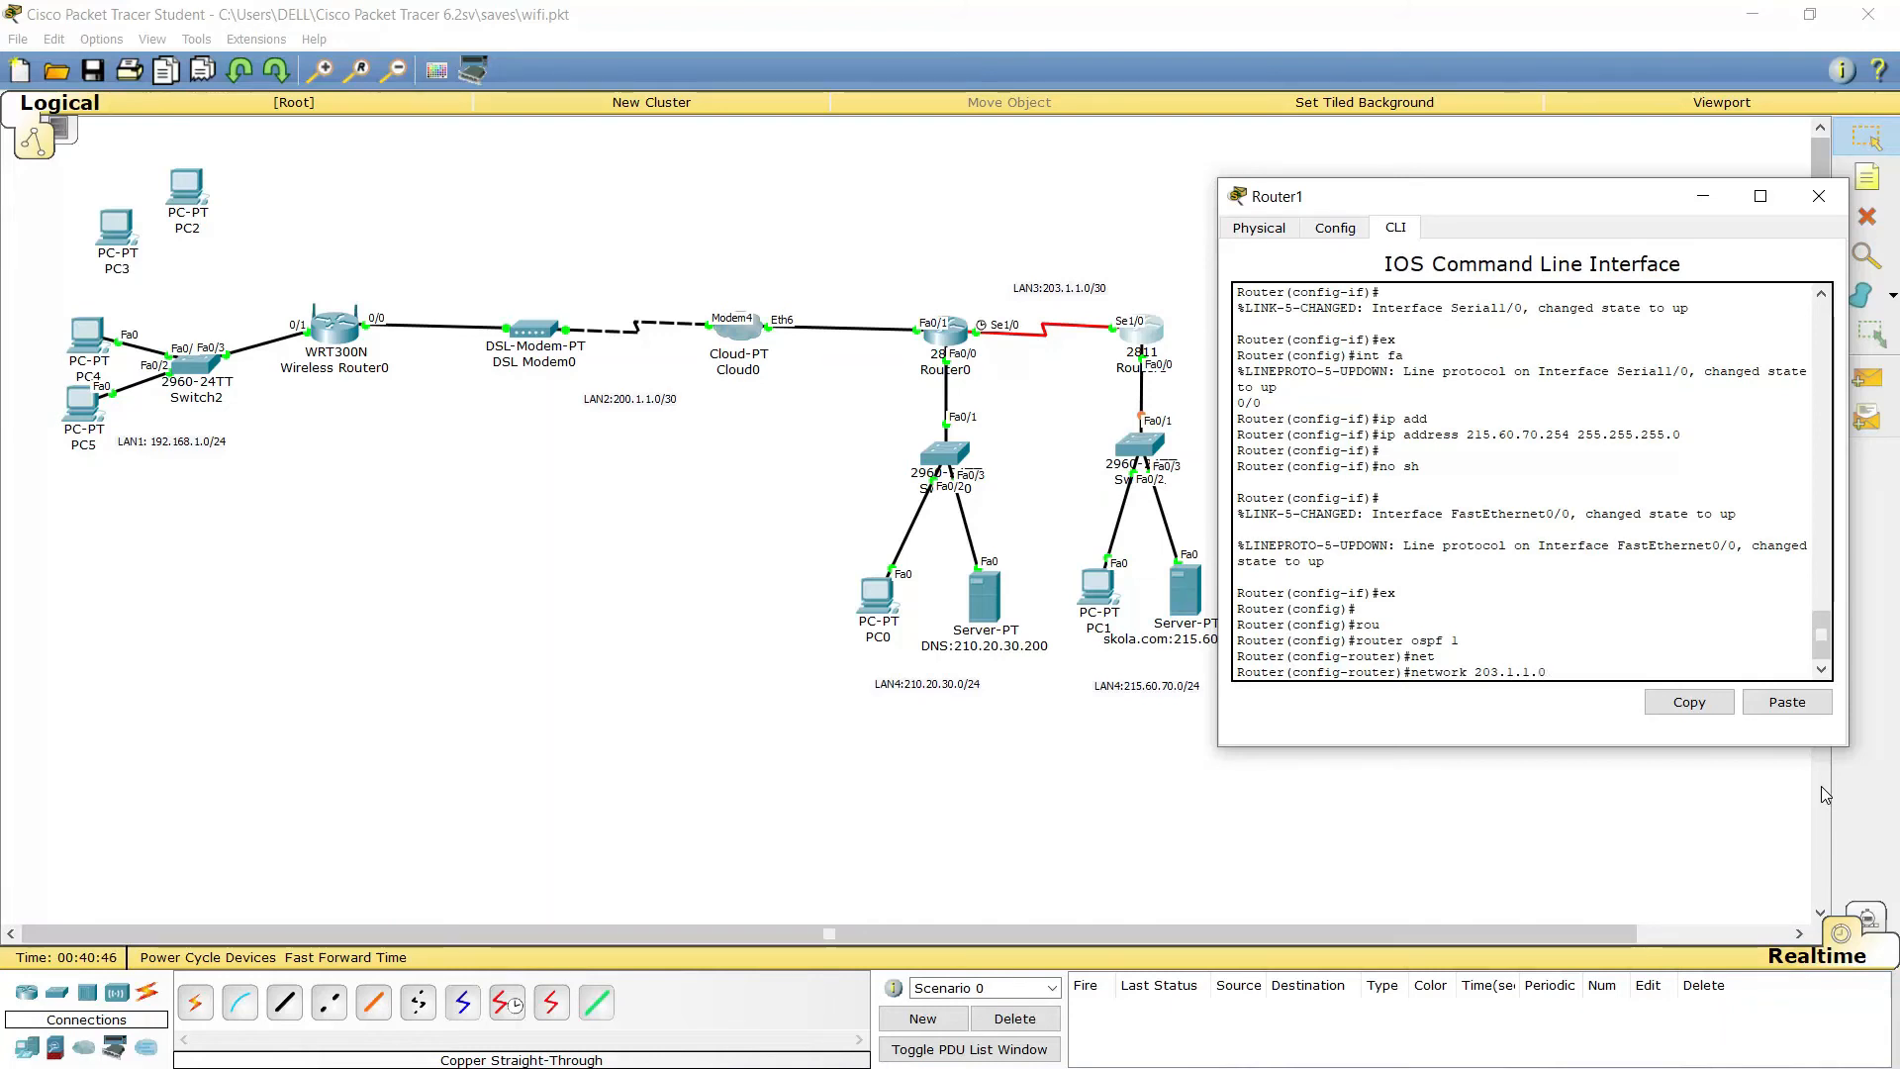
pyautogui.write(' 0.0.0.3 ar')
pyautogui.press('Tab')
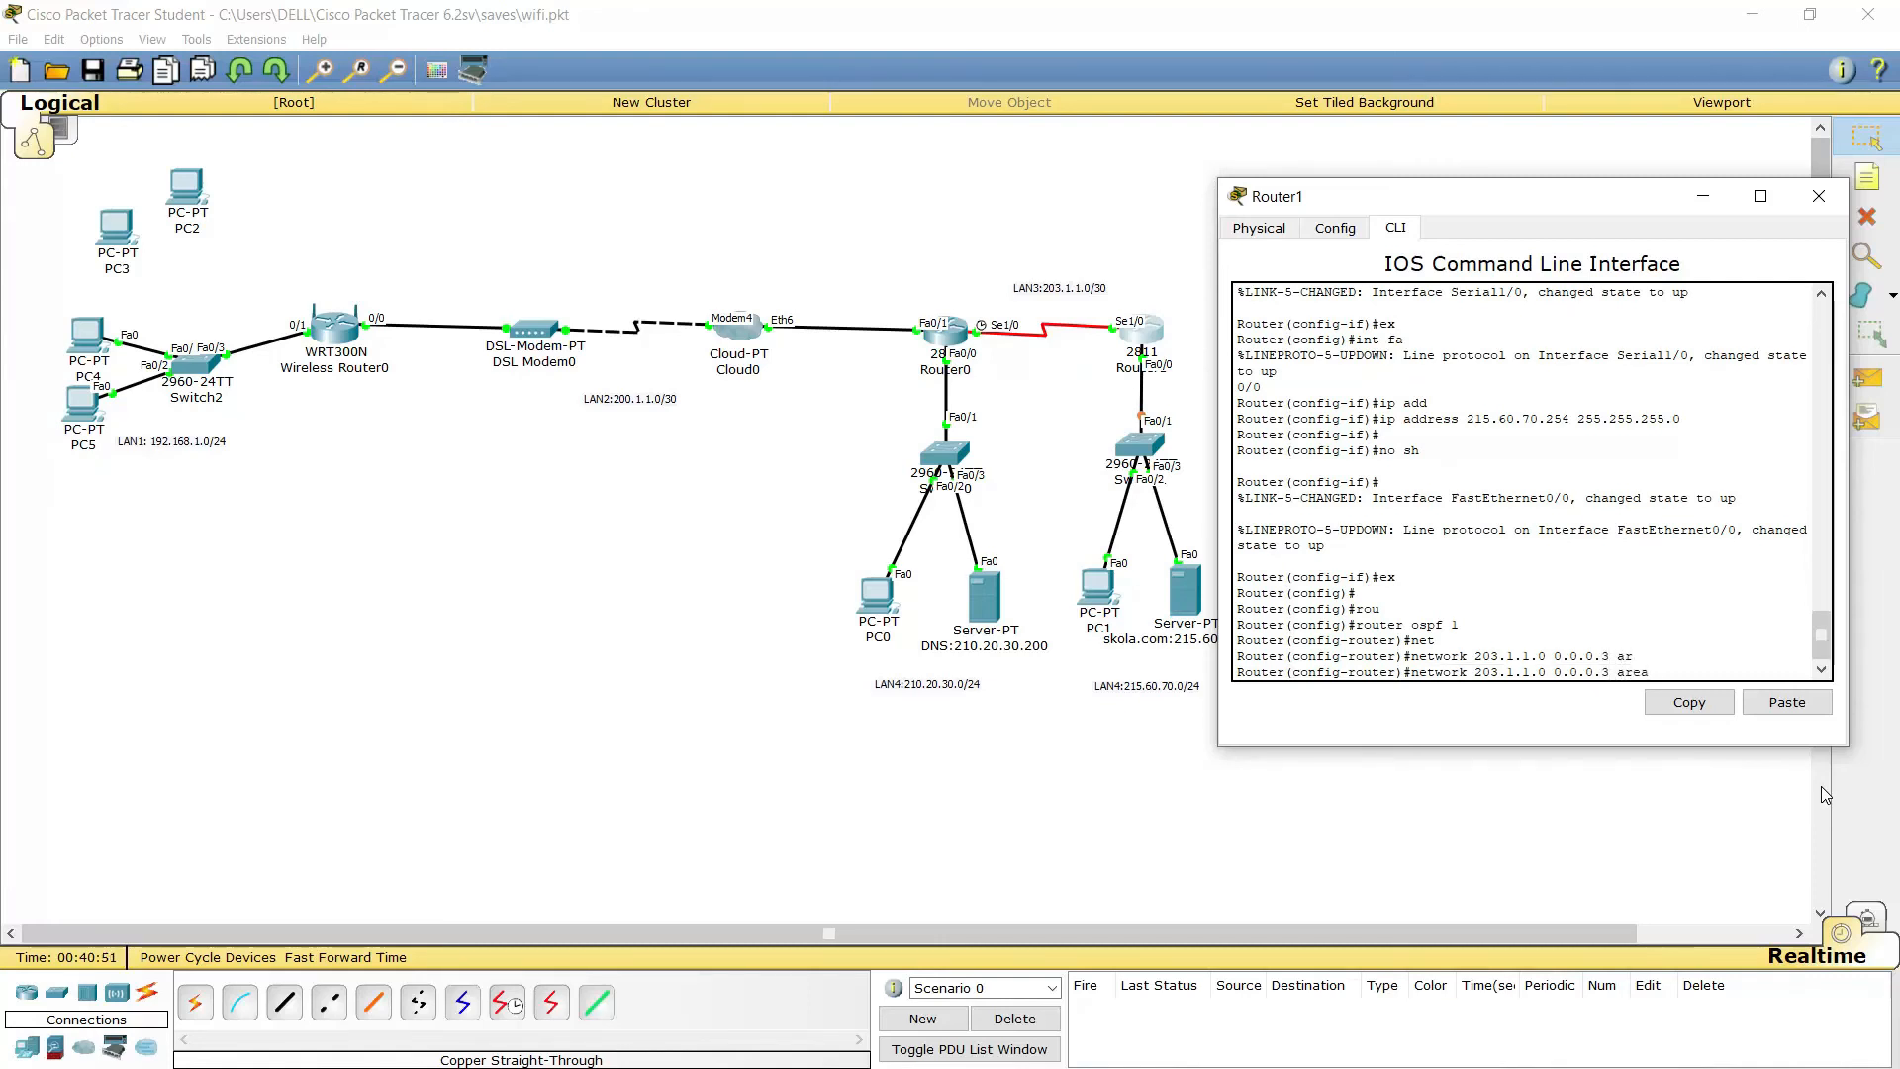
pyautogui.write('0')
pyautogui.press('Return')
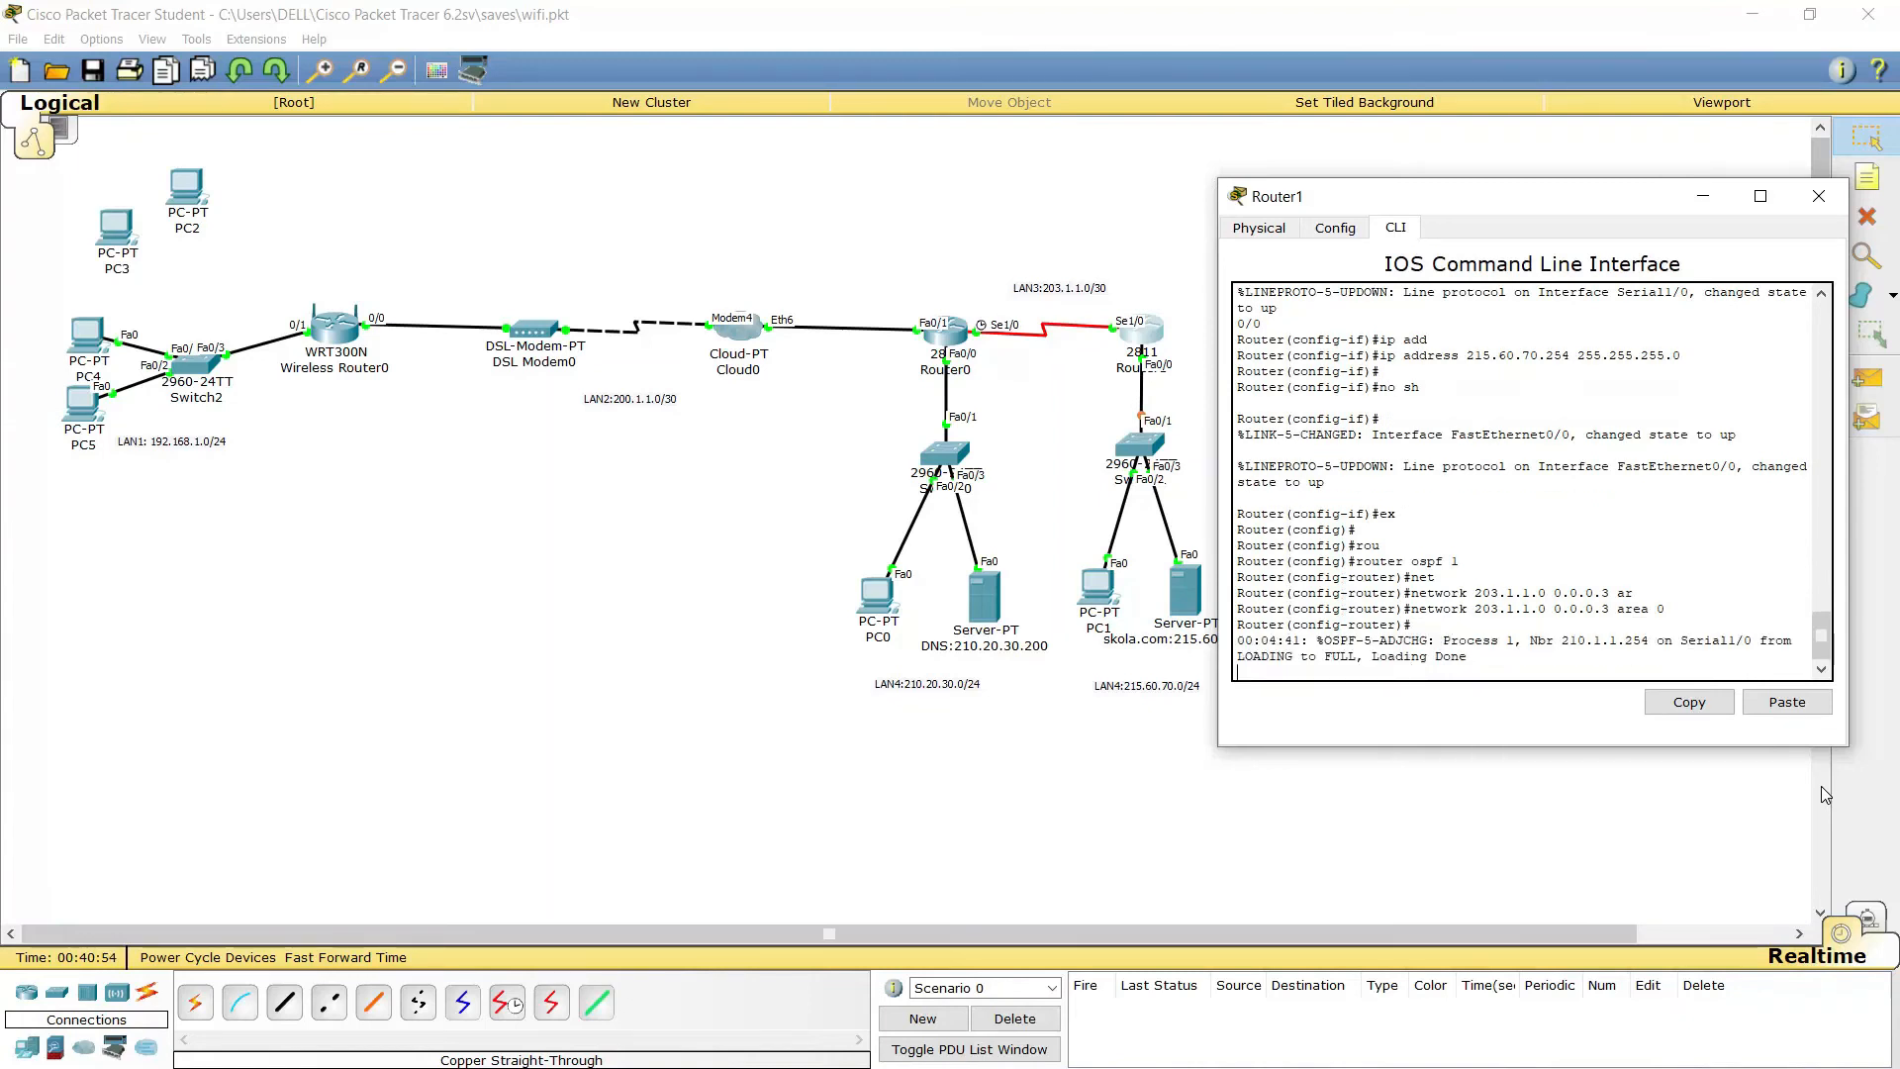
pyautogui.press('Return')
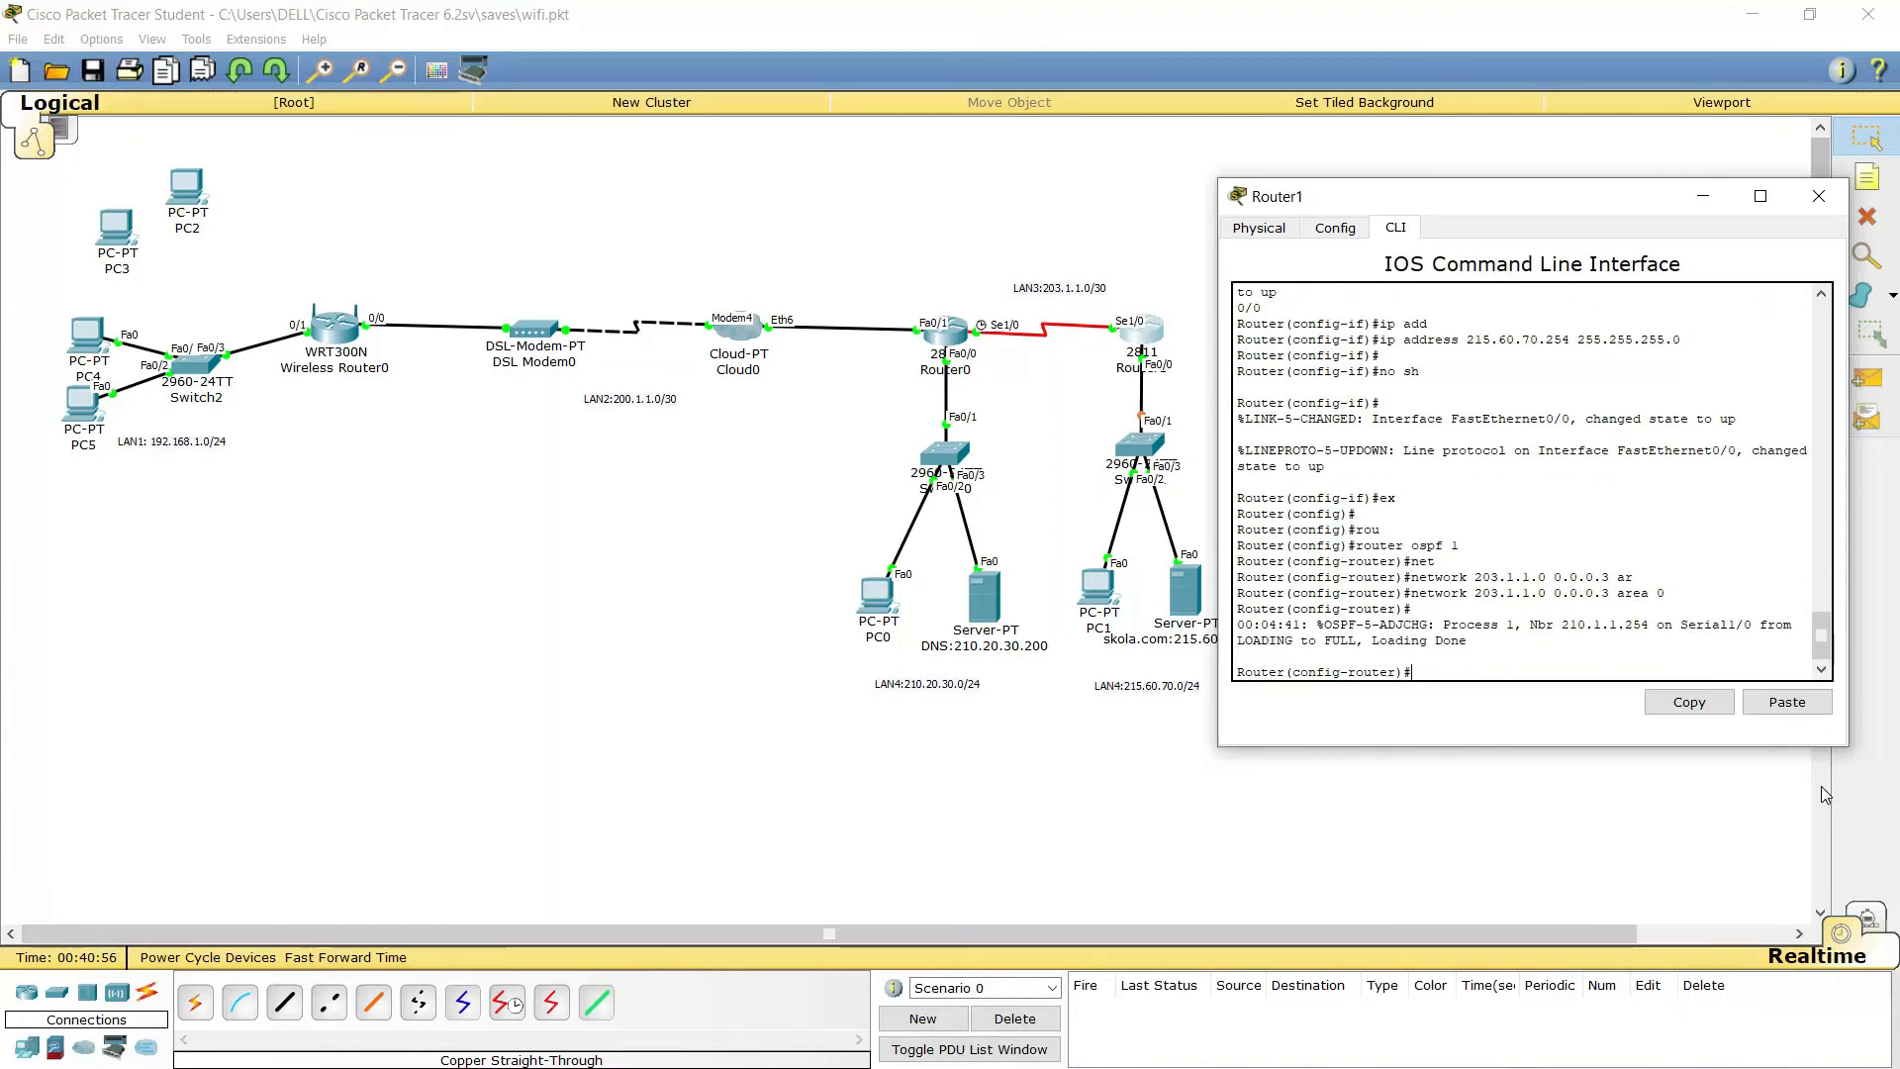
# Advertise the 215.60.70.0 0.0.0.255 network in area 0, correcting a typo along the way
pyautogui.press('Up')
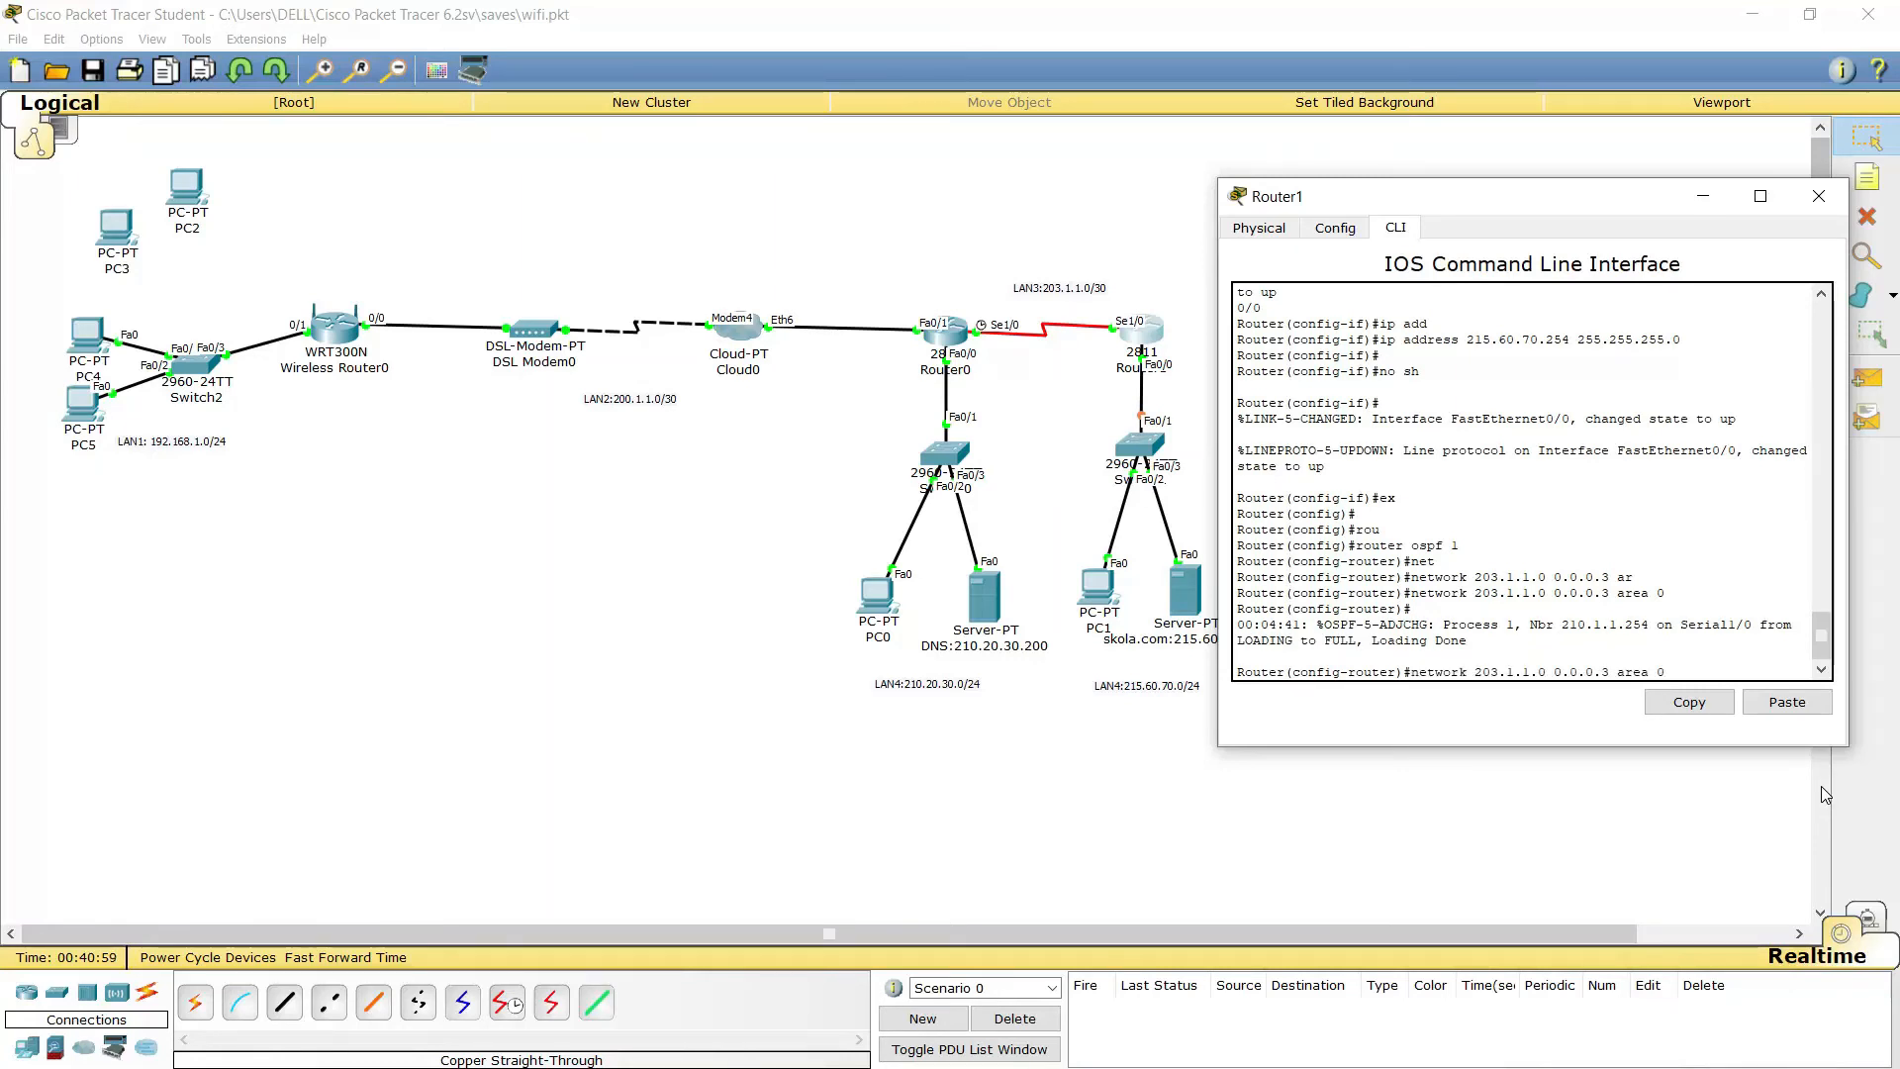
pyautogui.press('BackSpace')
pyautogui.press('BackSpace')
pyautogui.press('BackSpace')
pyautogui.press('BackSpace')
pyautogui.press('BackSpace')
pyautogui.press('BackSpace')
pyautogui.press('BackSpace')
pyautogui.press('BackSpace')
pyautogui.press('BackSpace')
pyautogui.press('BackSpace')
pyautogui.press('BackSpace')
pyautogui.press('BackSpace')
pyautogui.press('BackSpace')
pyautogui.press('BackSpace')
pyautogui.press('BackSpace')
pyautogui.press('BackSpace')
pyautogui.press('BackSpace')
pyautogui.press('BackSpace')
pyautogui.press('BackSpace')
pyautogui.press('BackSpace')
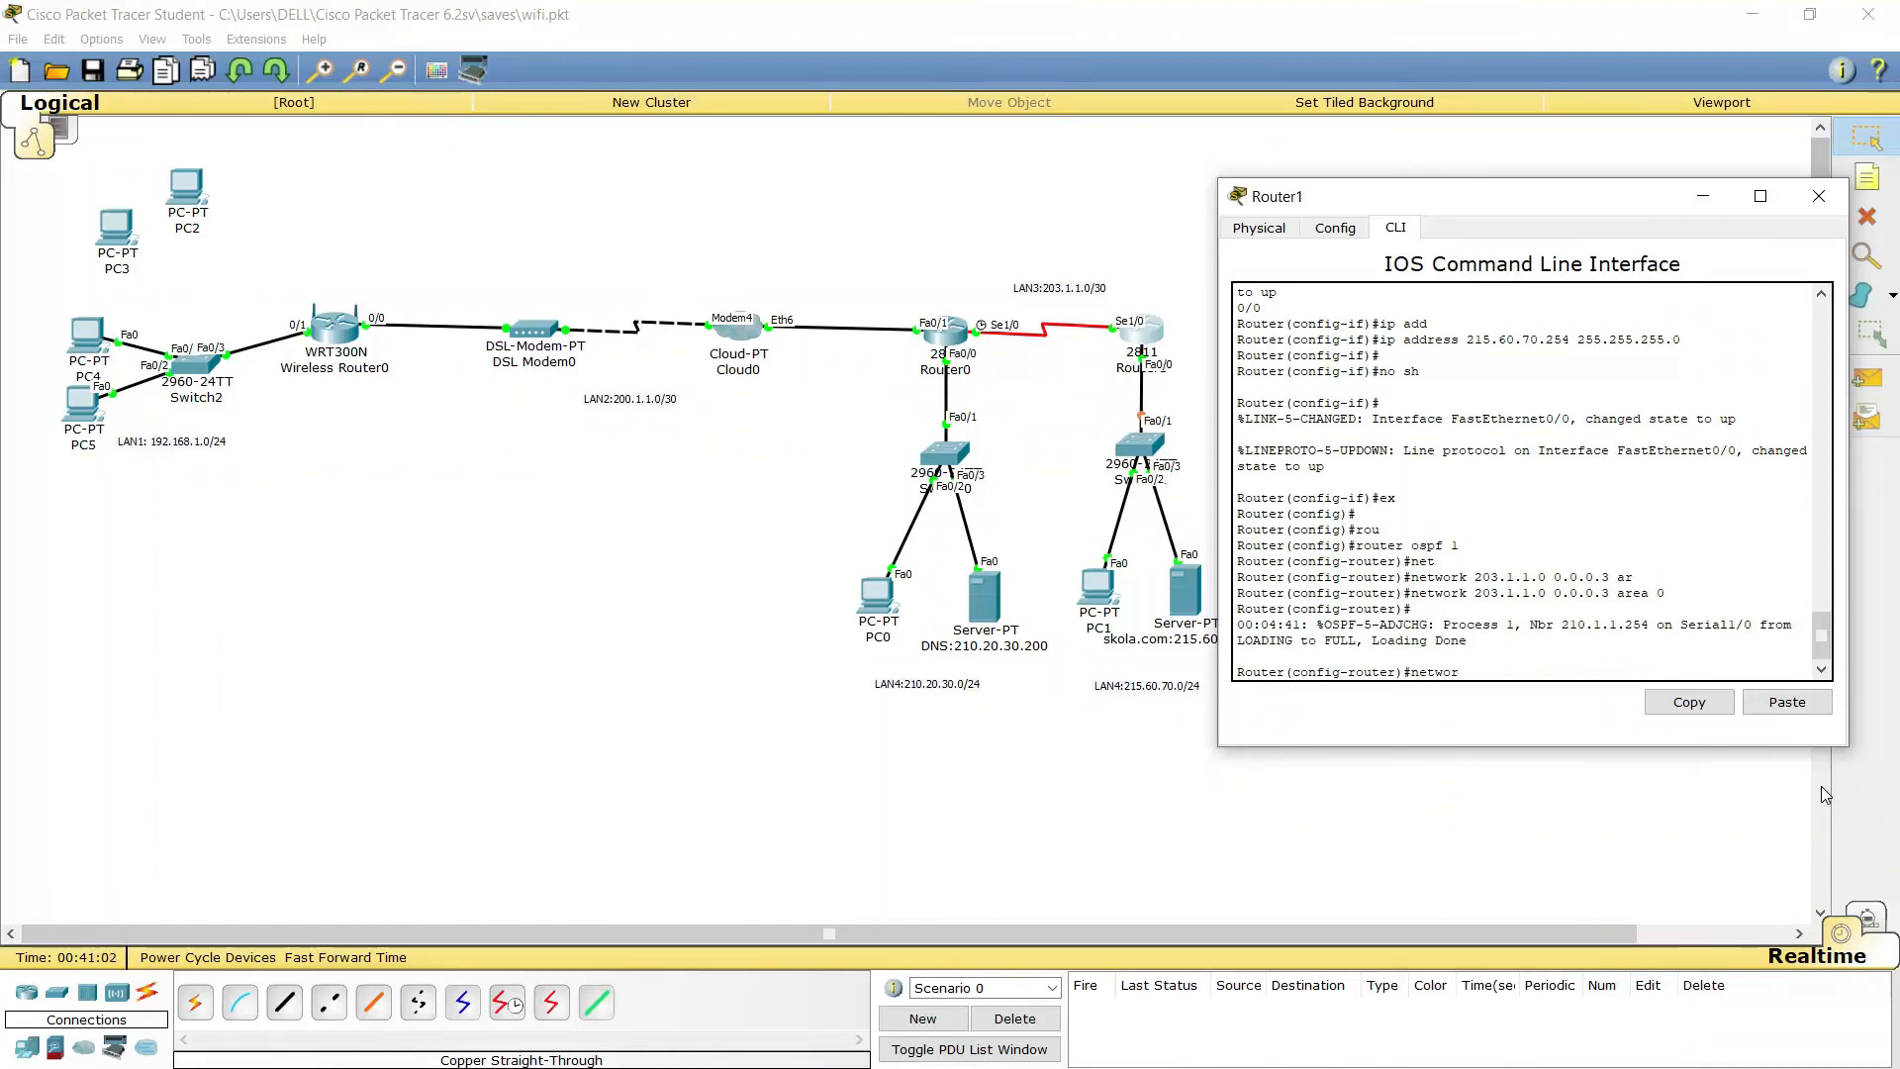
pyautogui.press('BackSpace')
pyautogui.press('Tab')
pyautogui.write('215.')
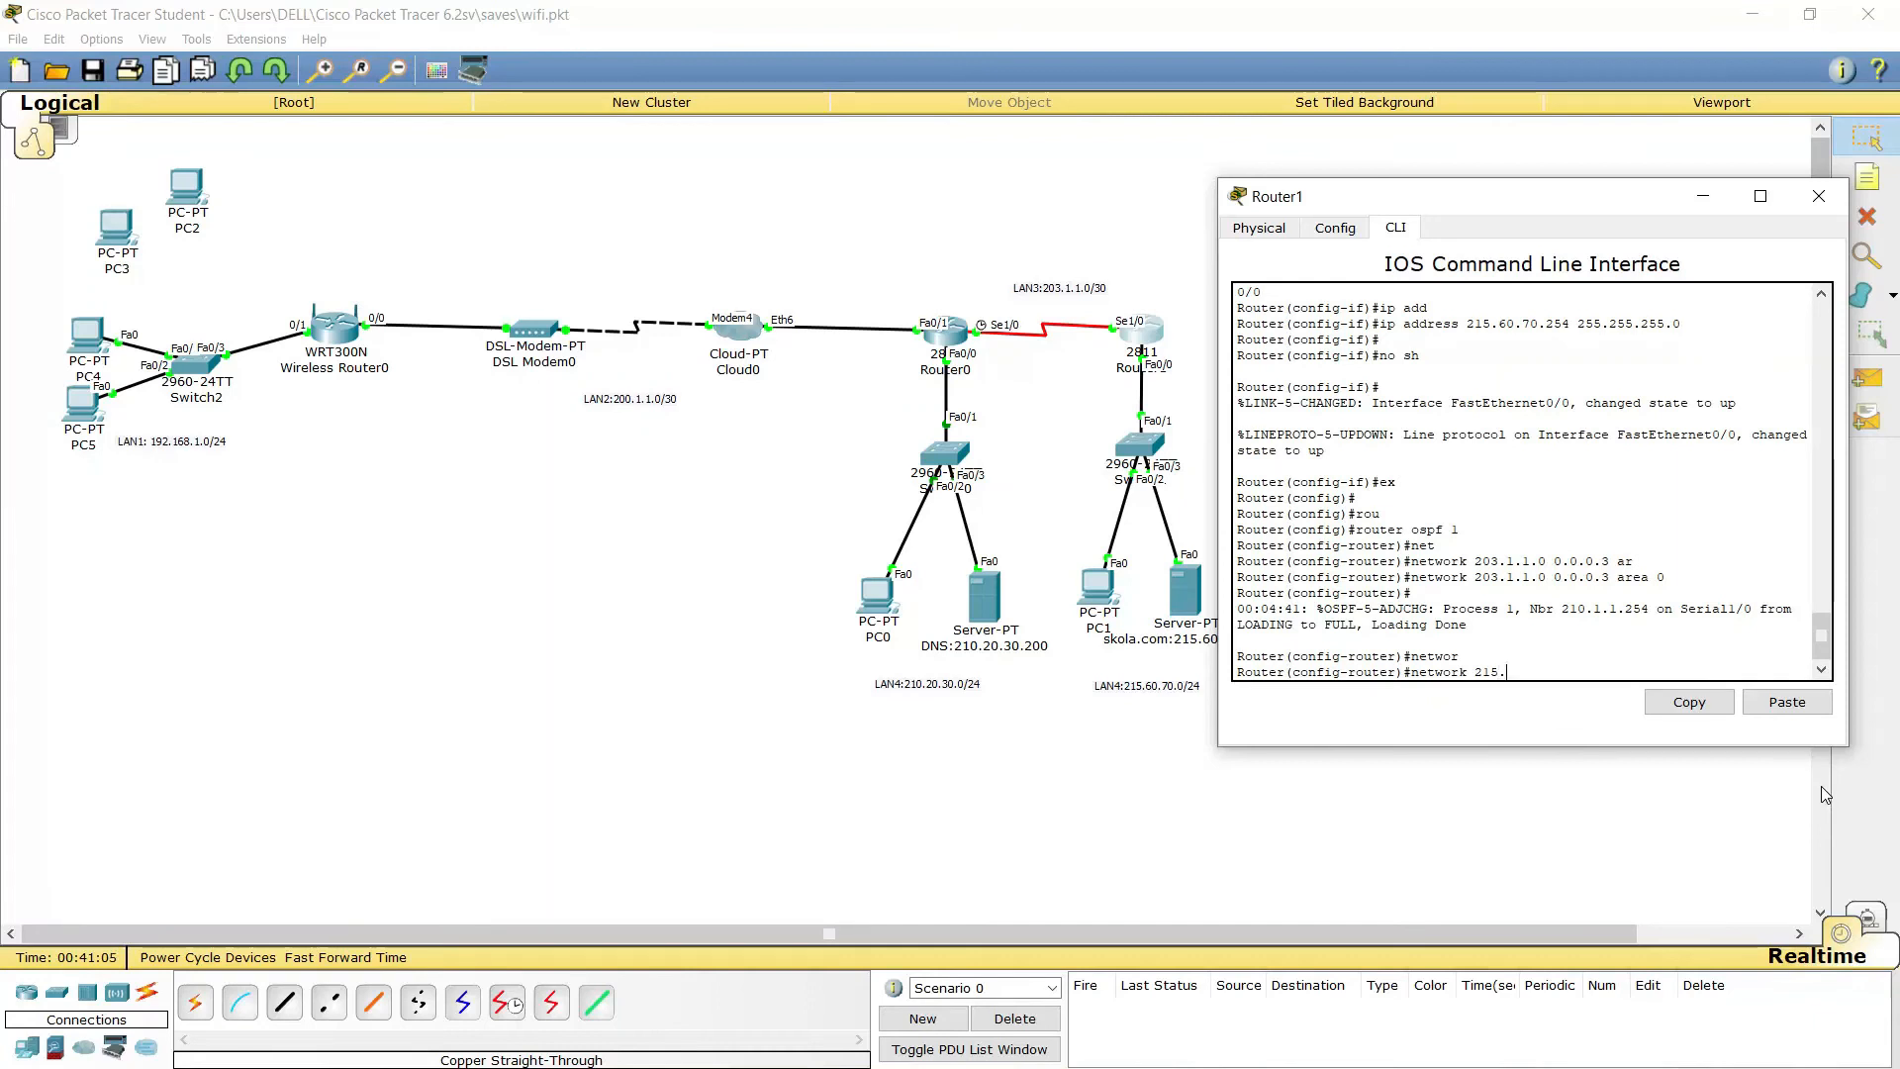
pyautogui.write('60.700')
pyautogui.press('BackSpace')
pyautogui.write('.')
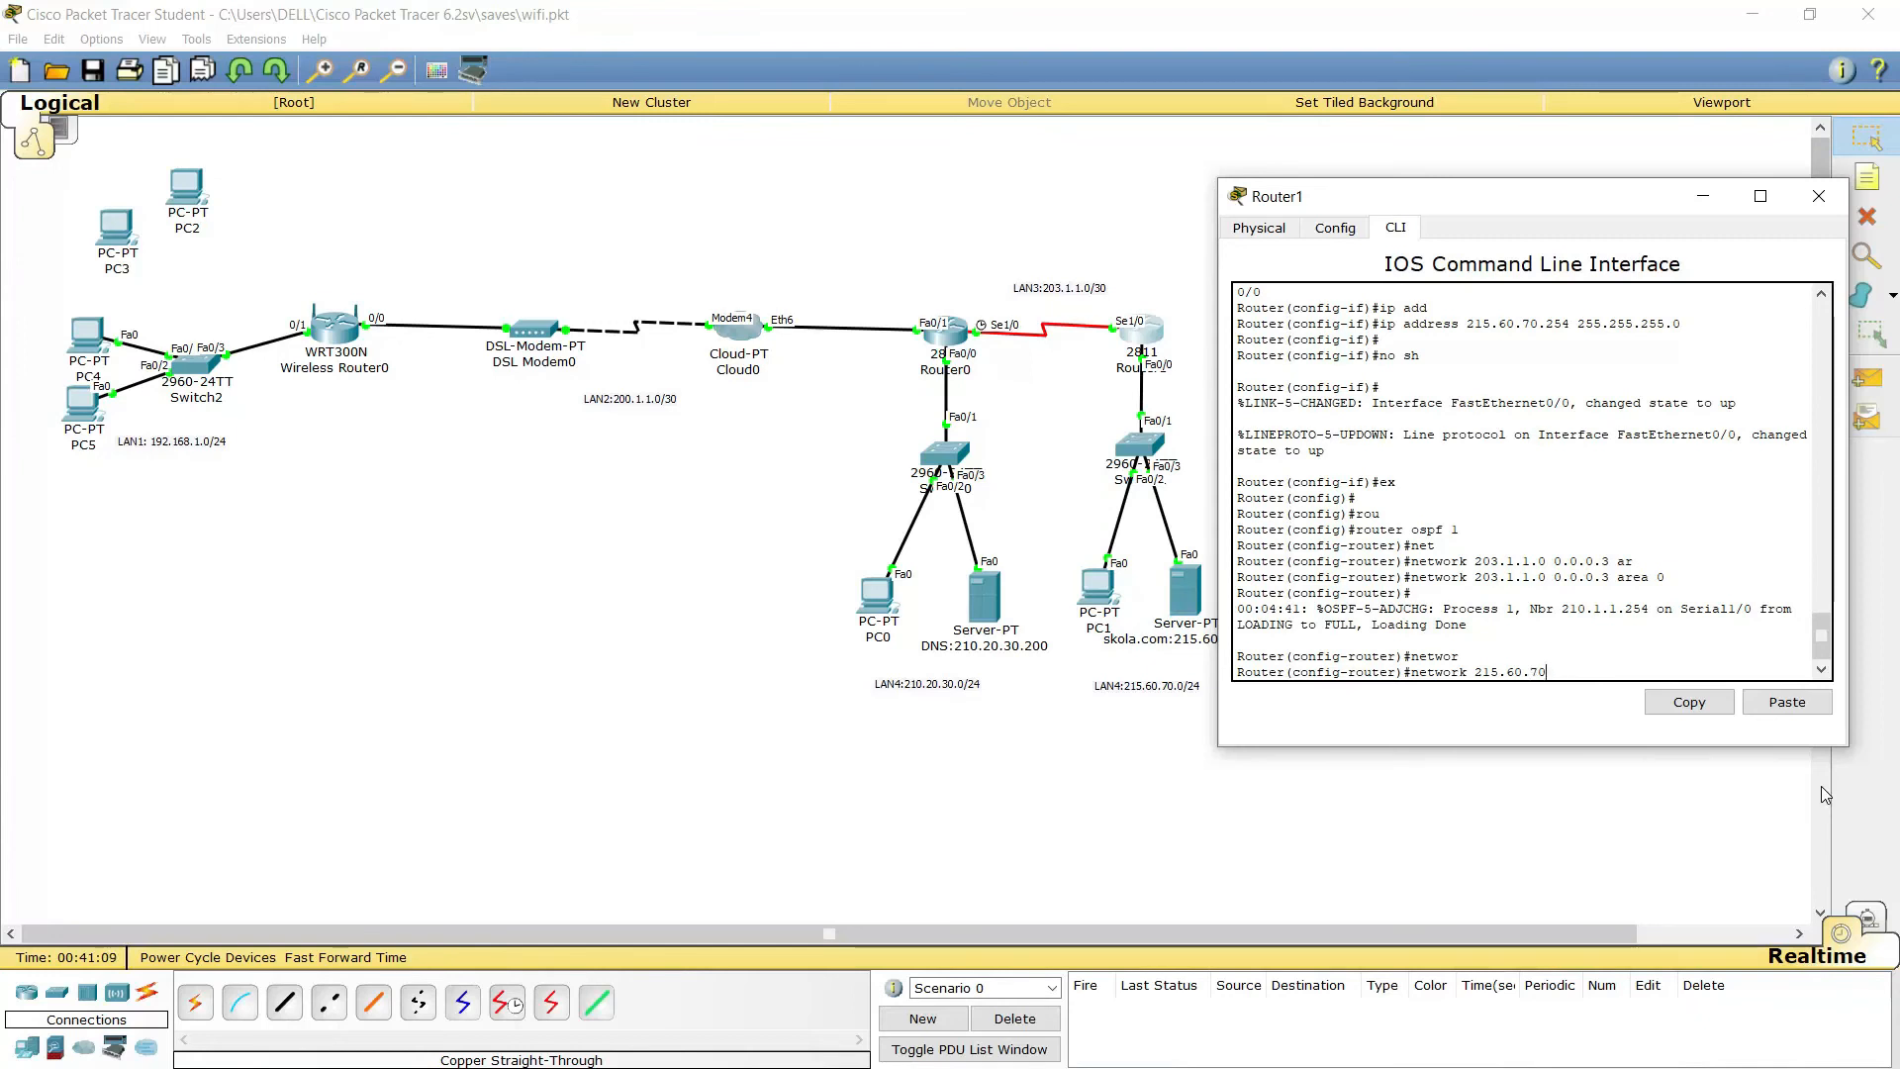
pyautogui.write('0')
pyautogui.write(' 0')
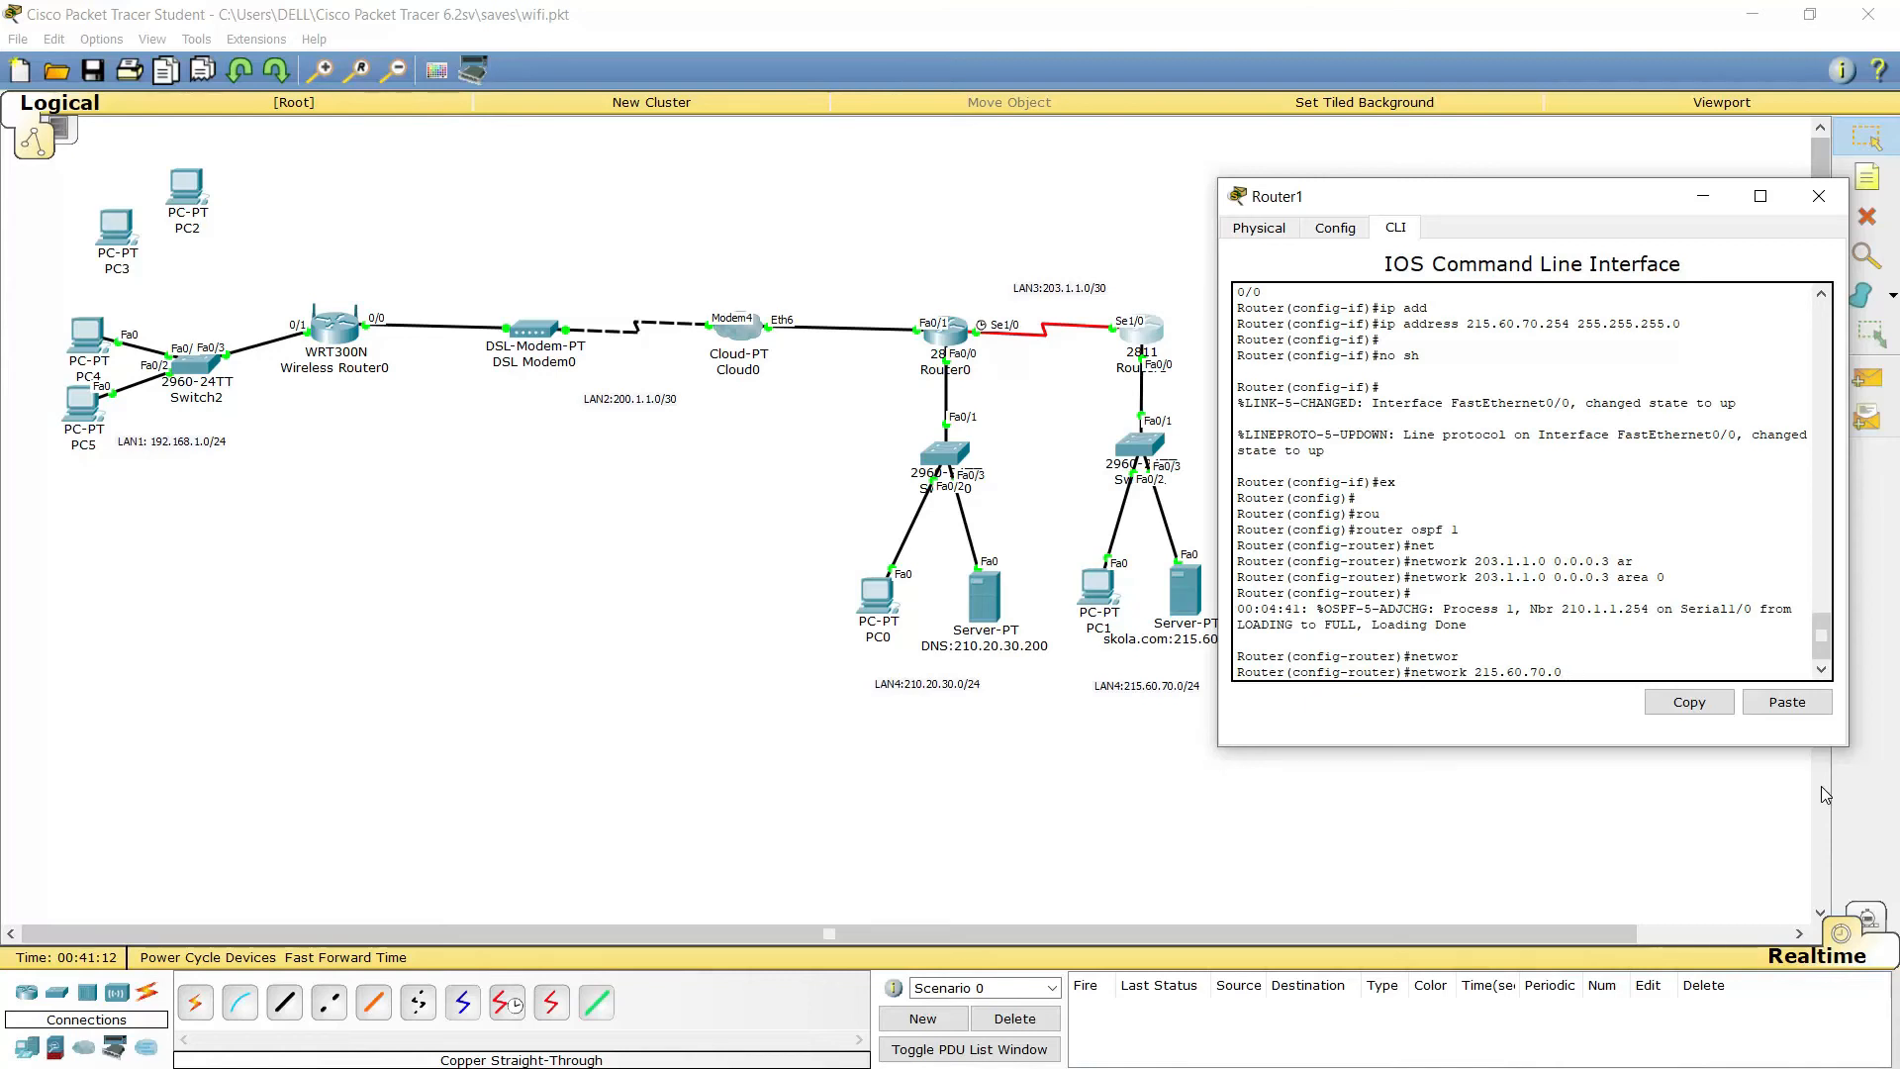
pyautogui.write('.0.0.255 ar')
pyautogui.press('Tab')
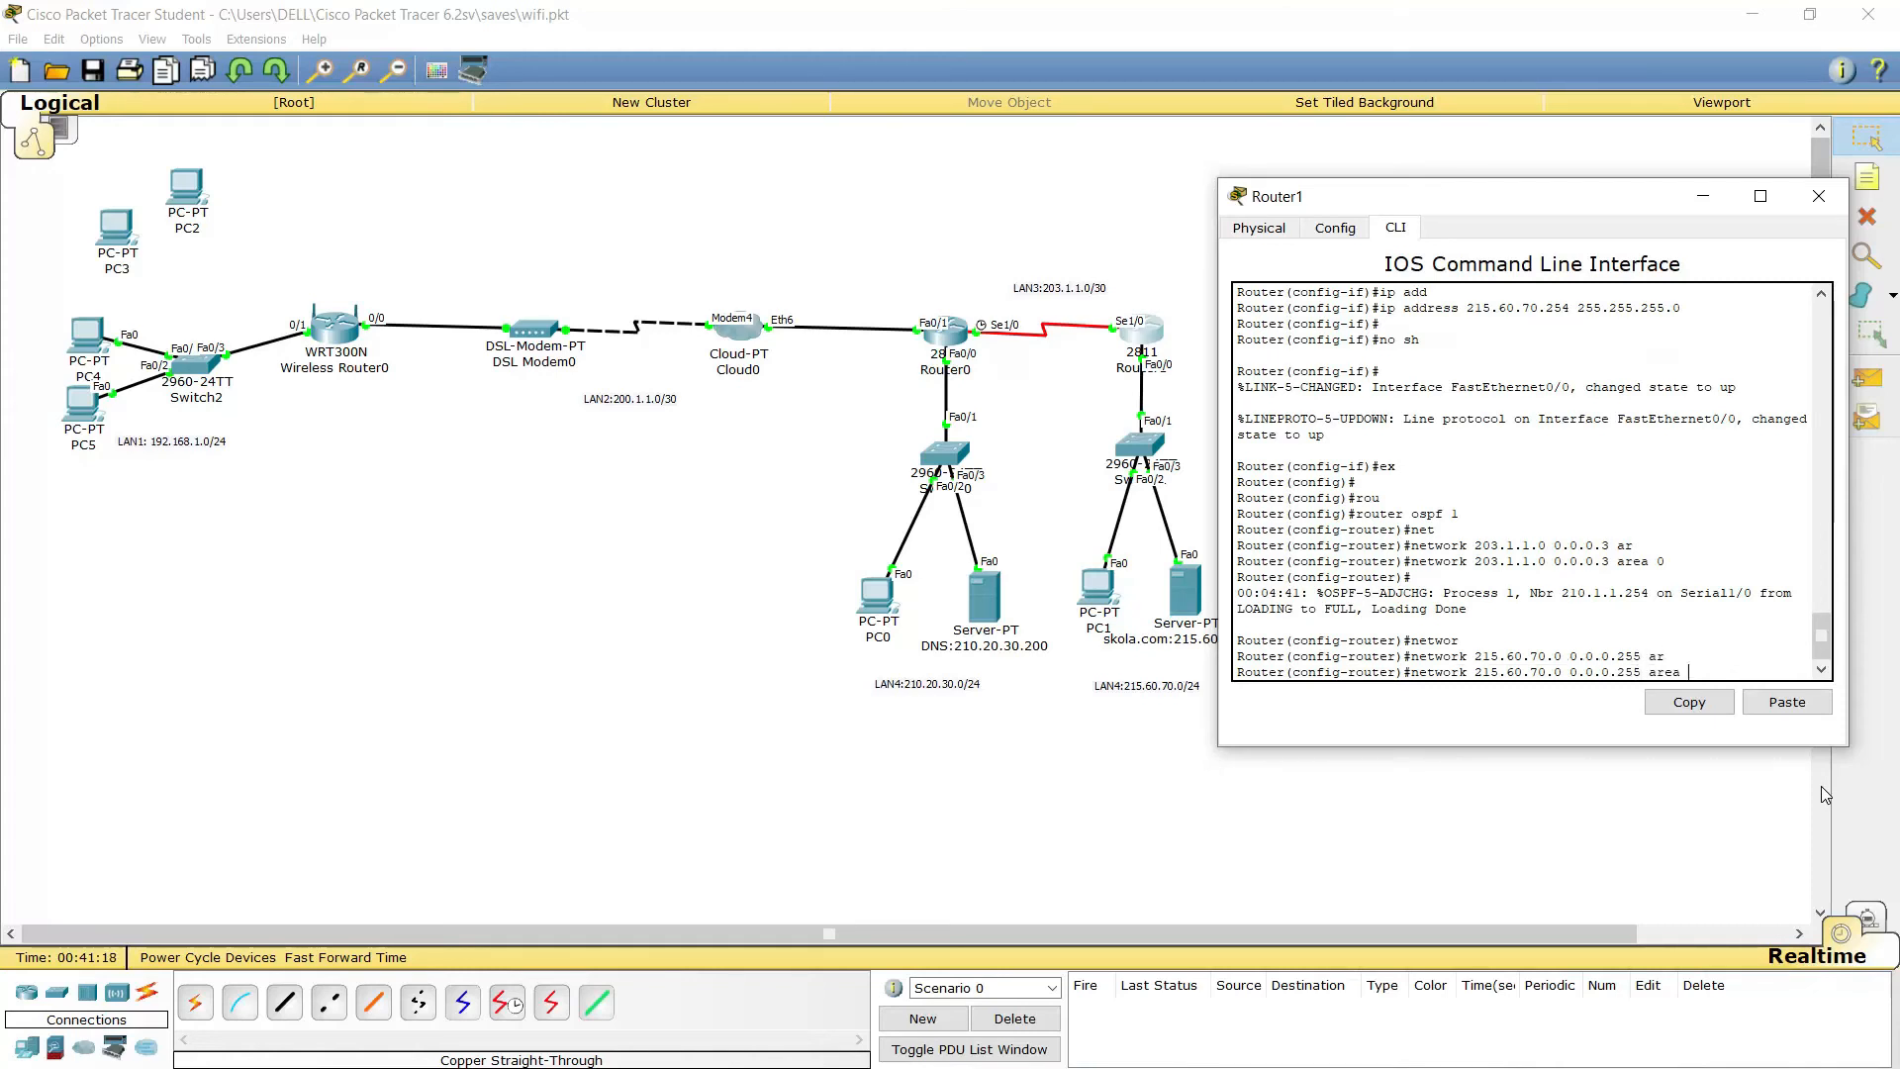
pyautogui.write('0')
pyautogui.press('Return')
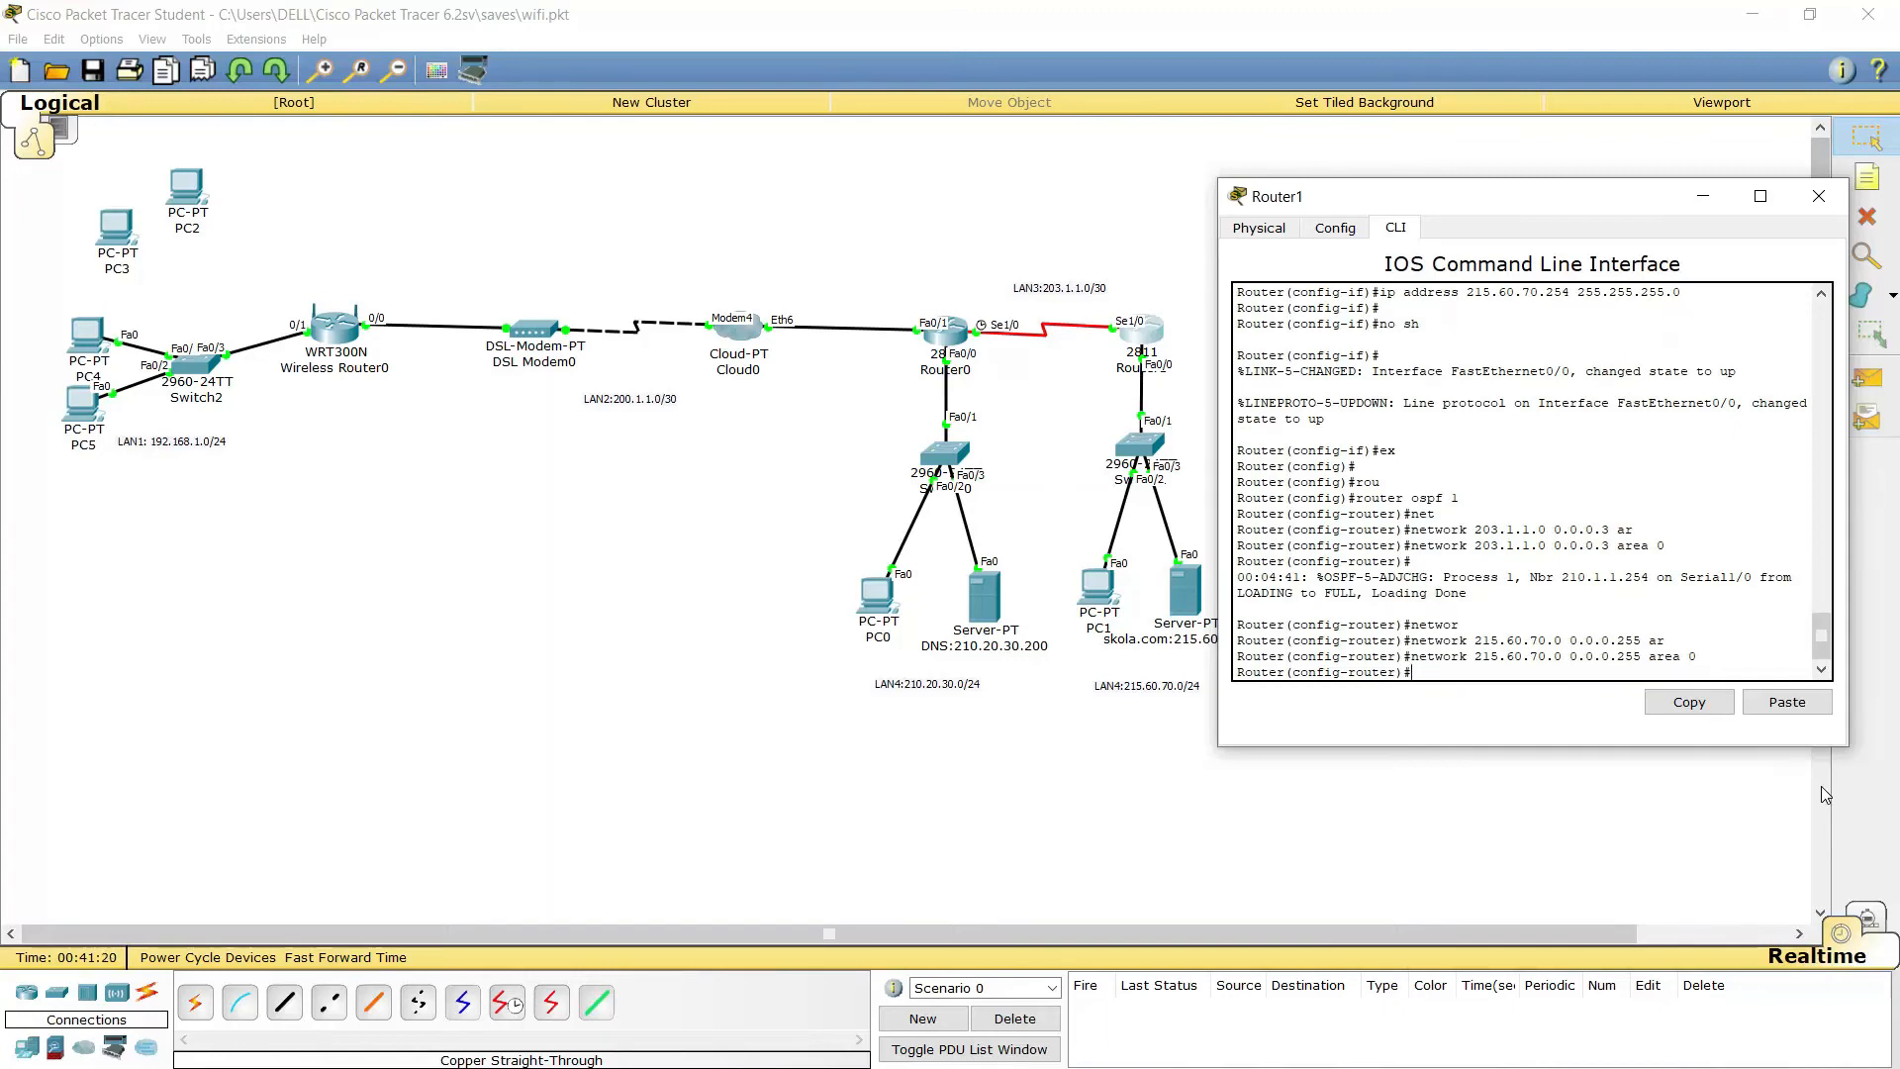
# Give PC0 the static IP 210.20.30.1 with mask 255.255.255.0
pyautogui.click(1506, 822)
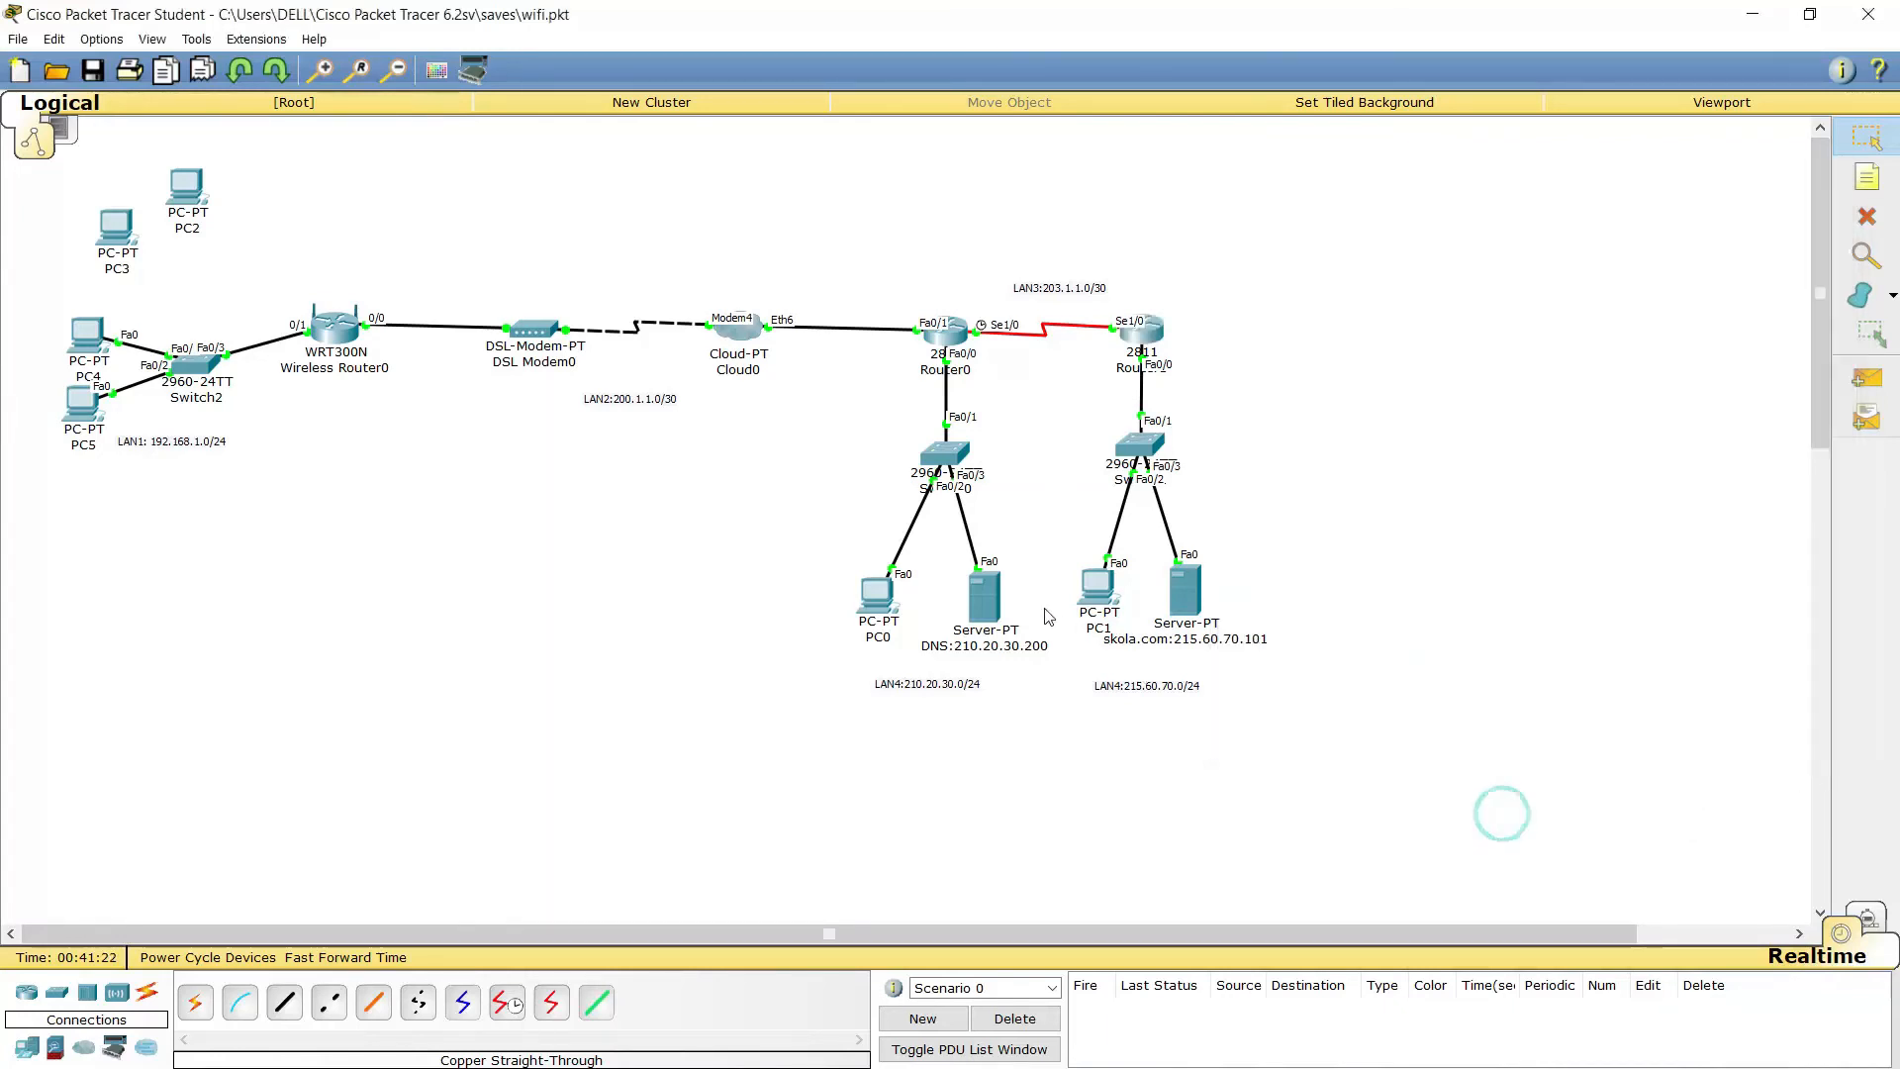
pyautogui.click(871, 602)
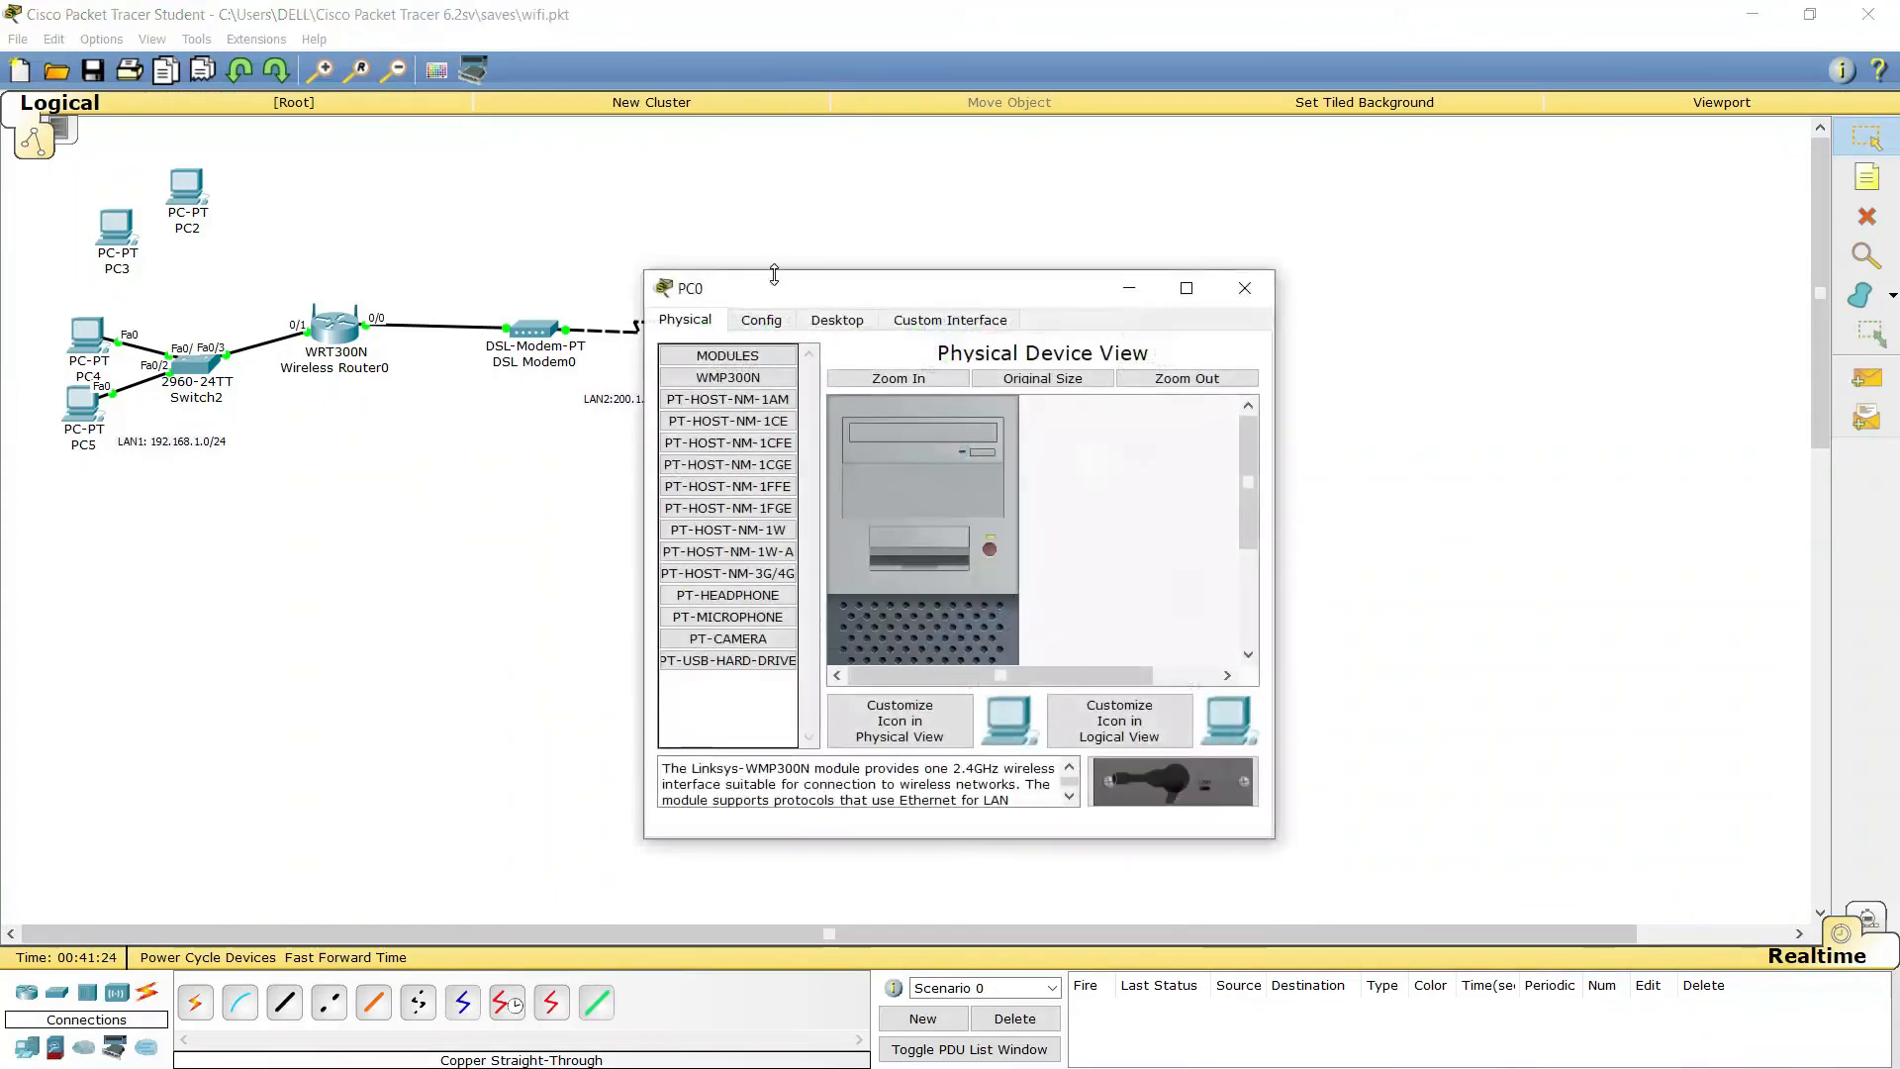
pyautogui.click(826, 320)
pyautogui.click(698, 400)
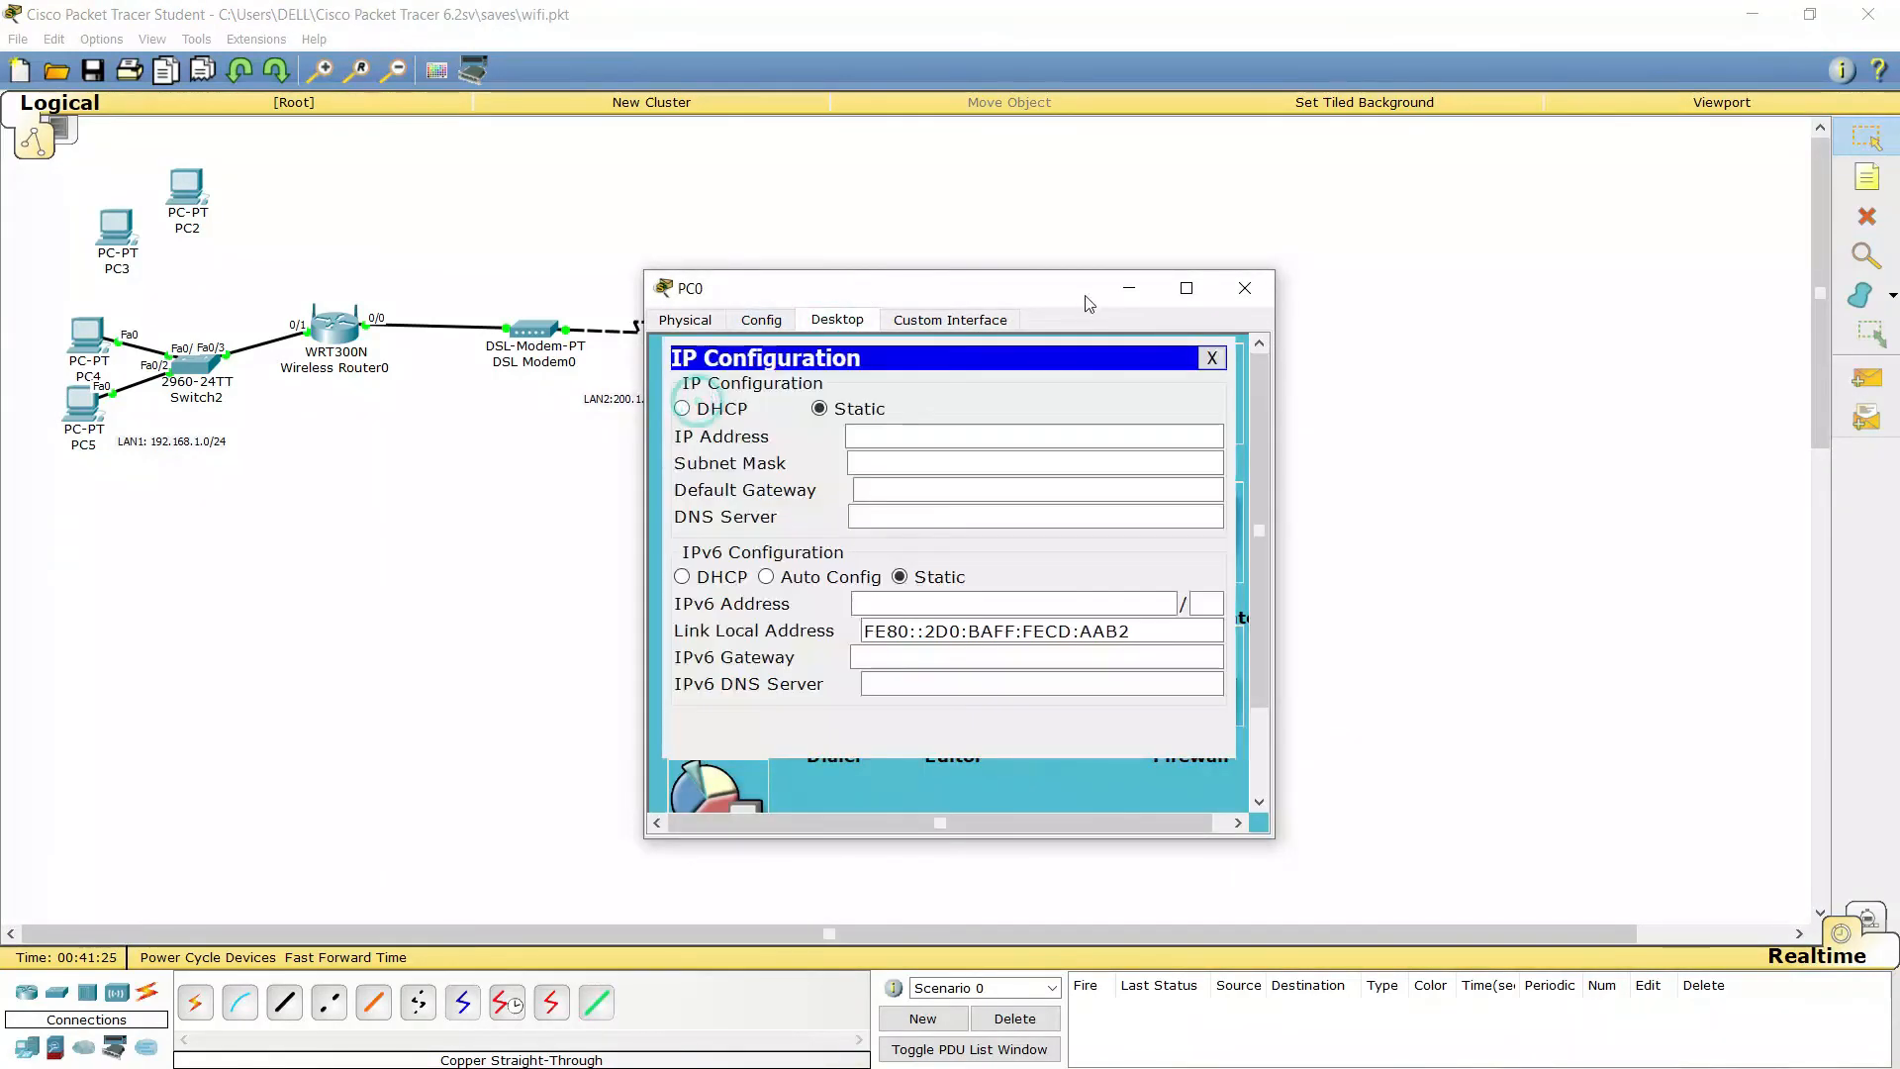
pyautogui.moveTo(936, 282); pyautogui.dragTo(520, 219)
pyautogui.click(512, 370)
pyautogui.write('210')
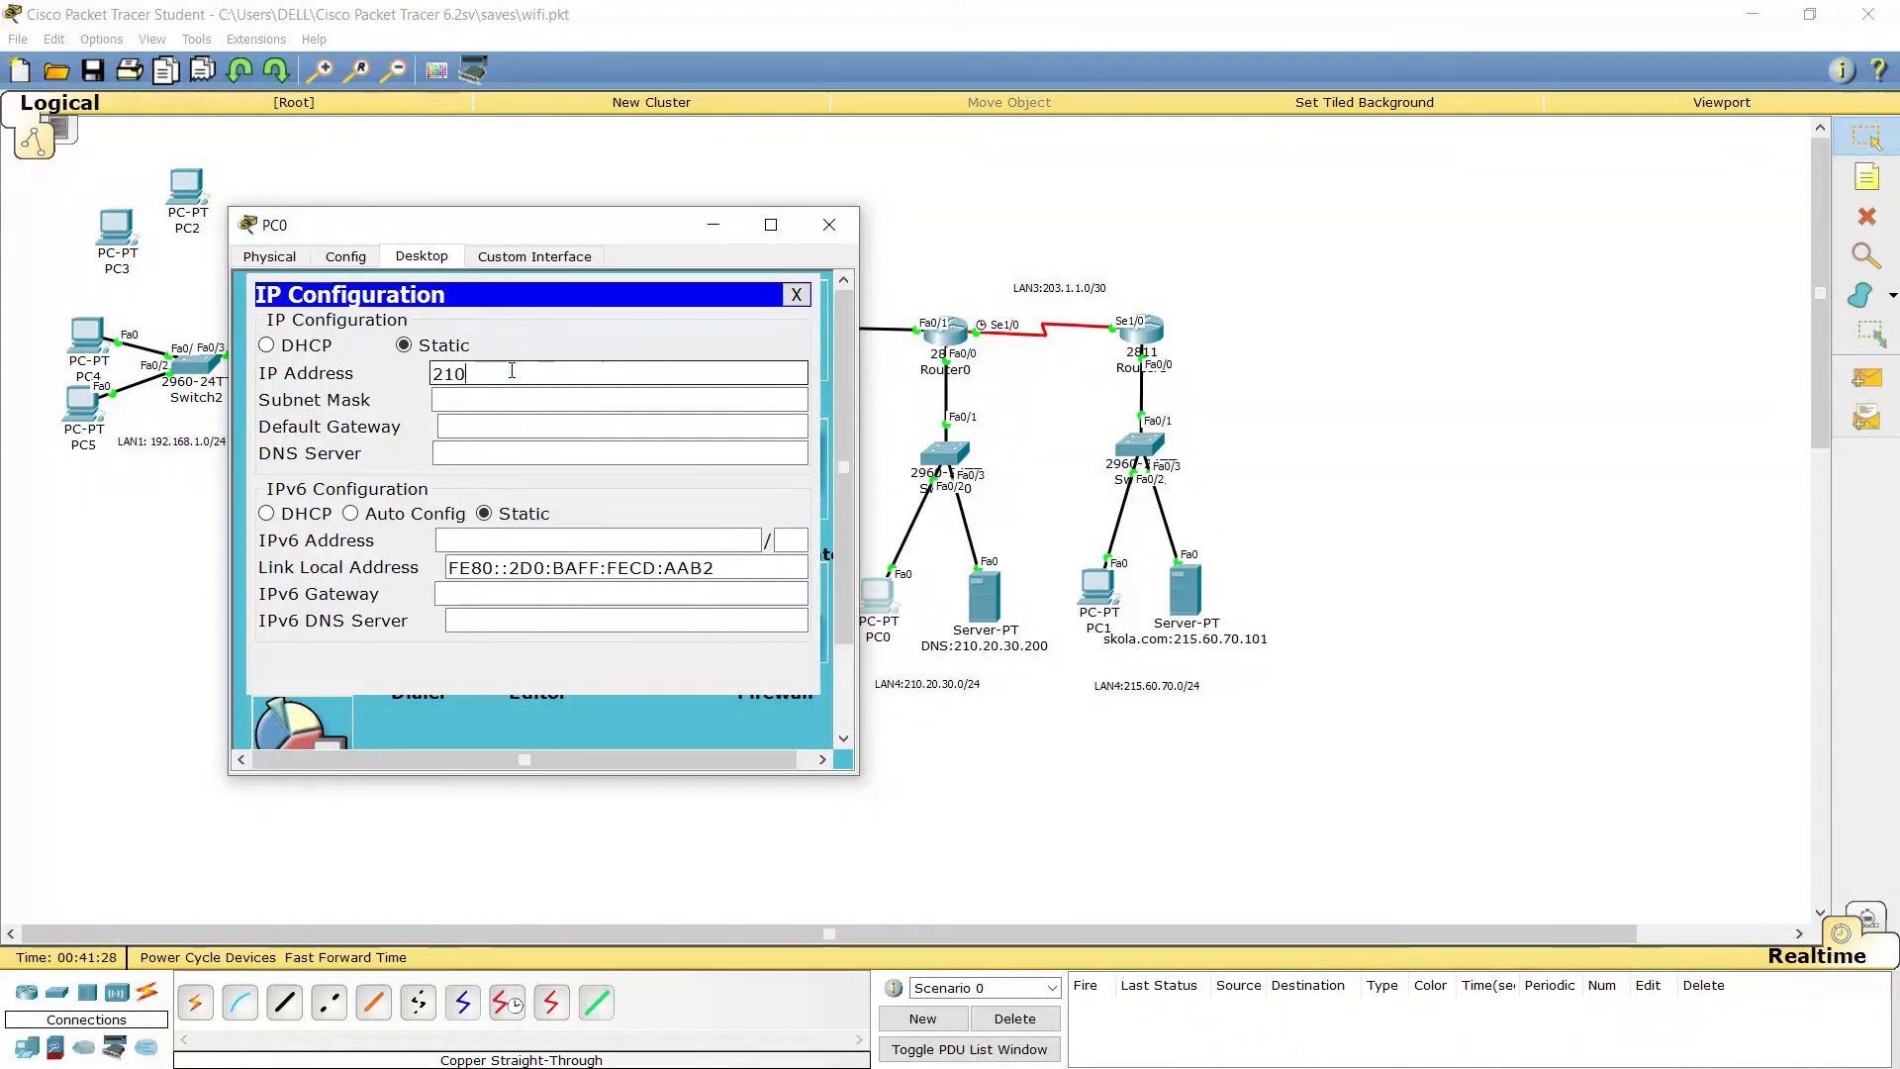
pyautogui.write('.')
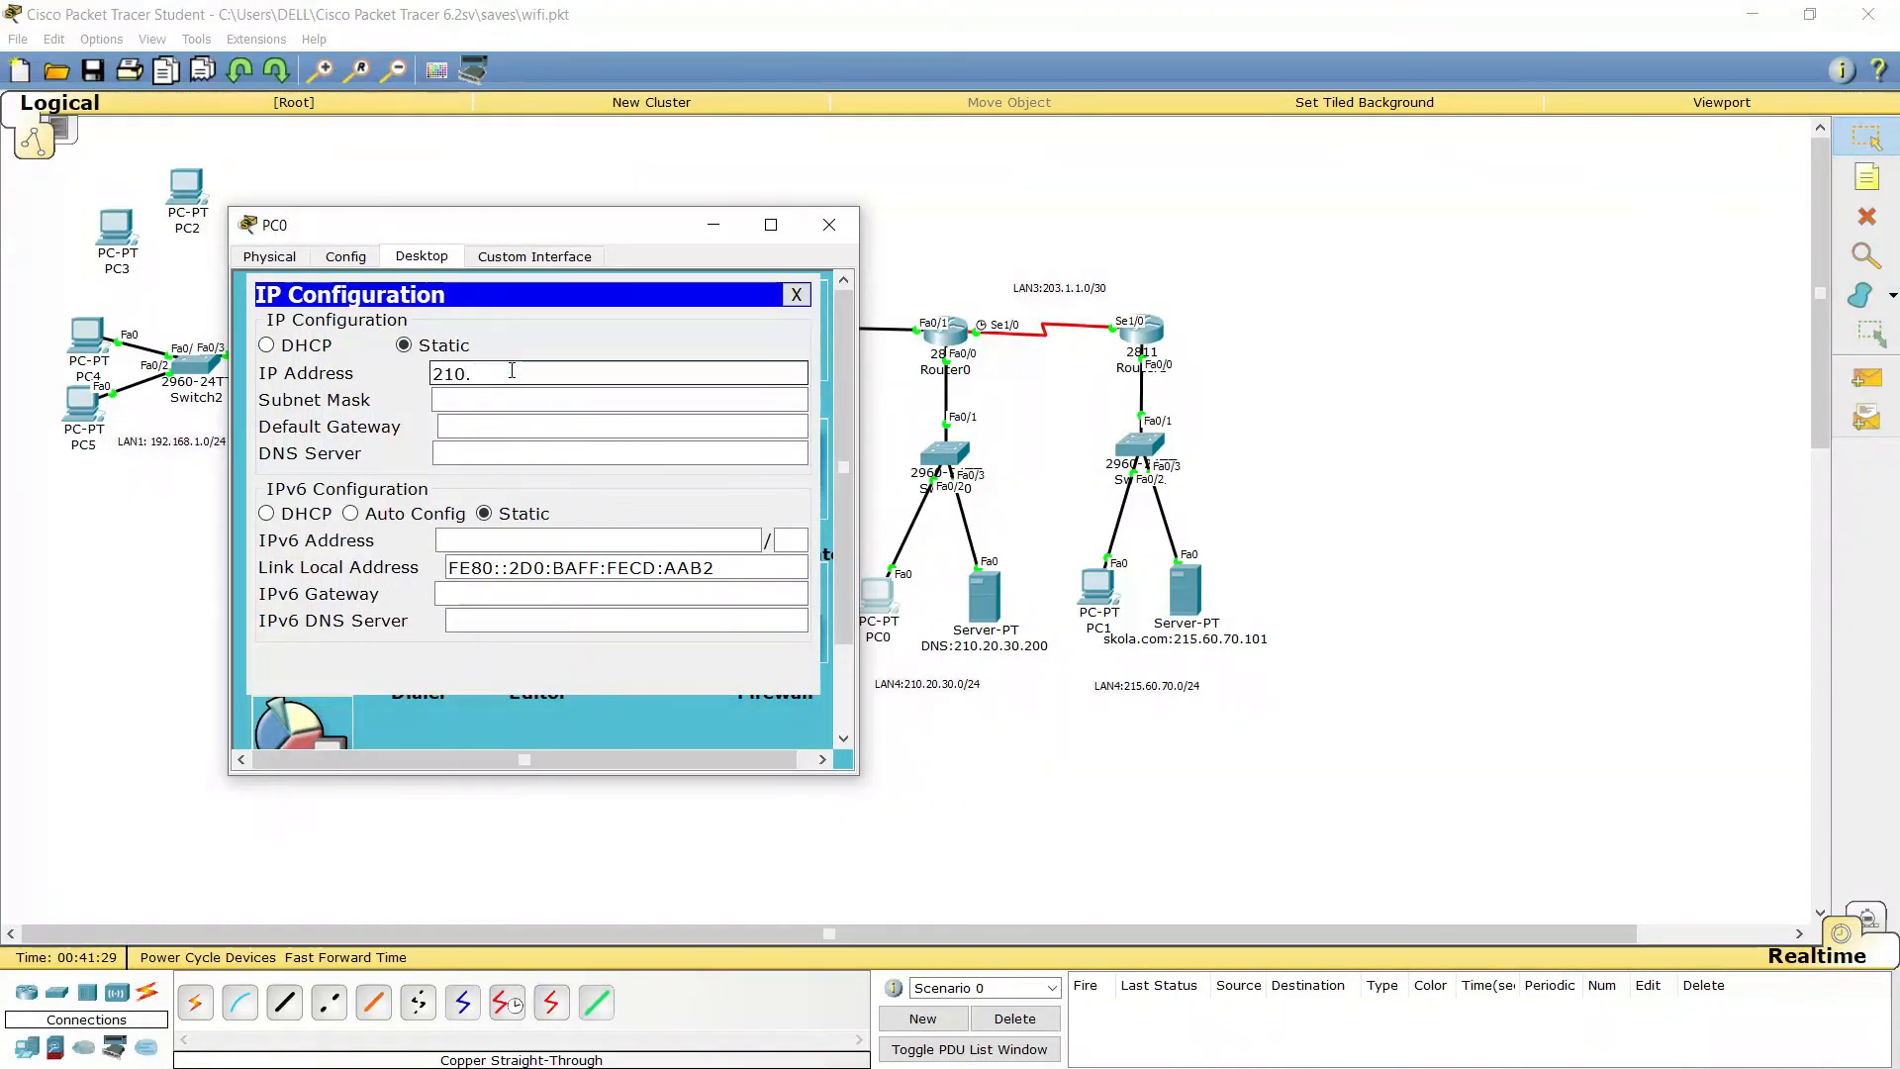
pyautogui.write('20.3')
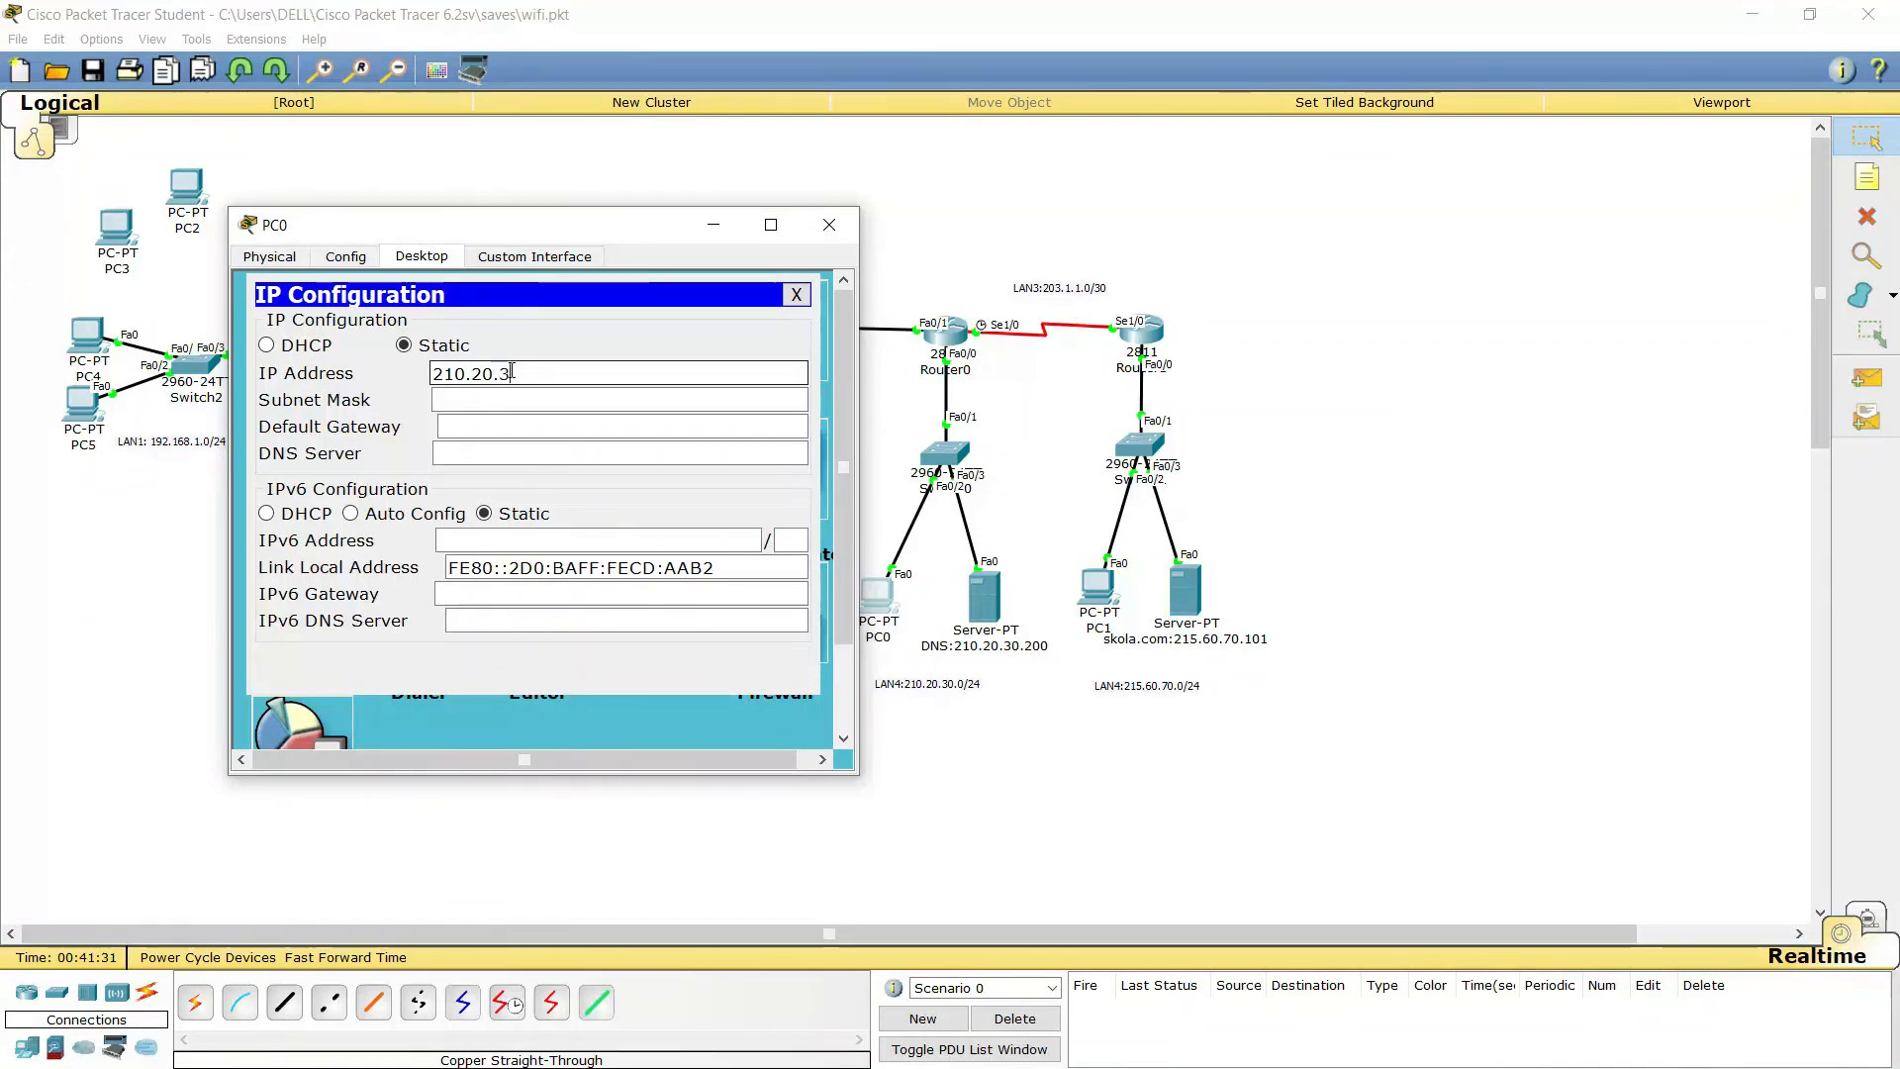
pyautogui.write('0.1')
pyautogui.press('Tab')
# Set PC0's default gateway to 210.20.30.254 and DNS server to 210.20.30.200
pyautogui.click(542, 434)
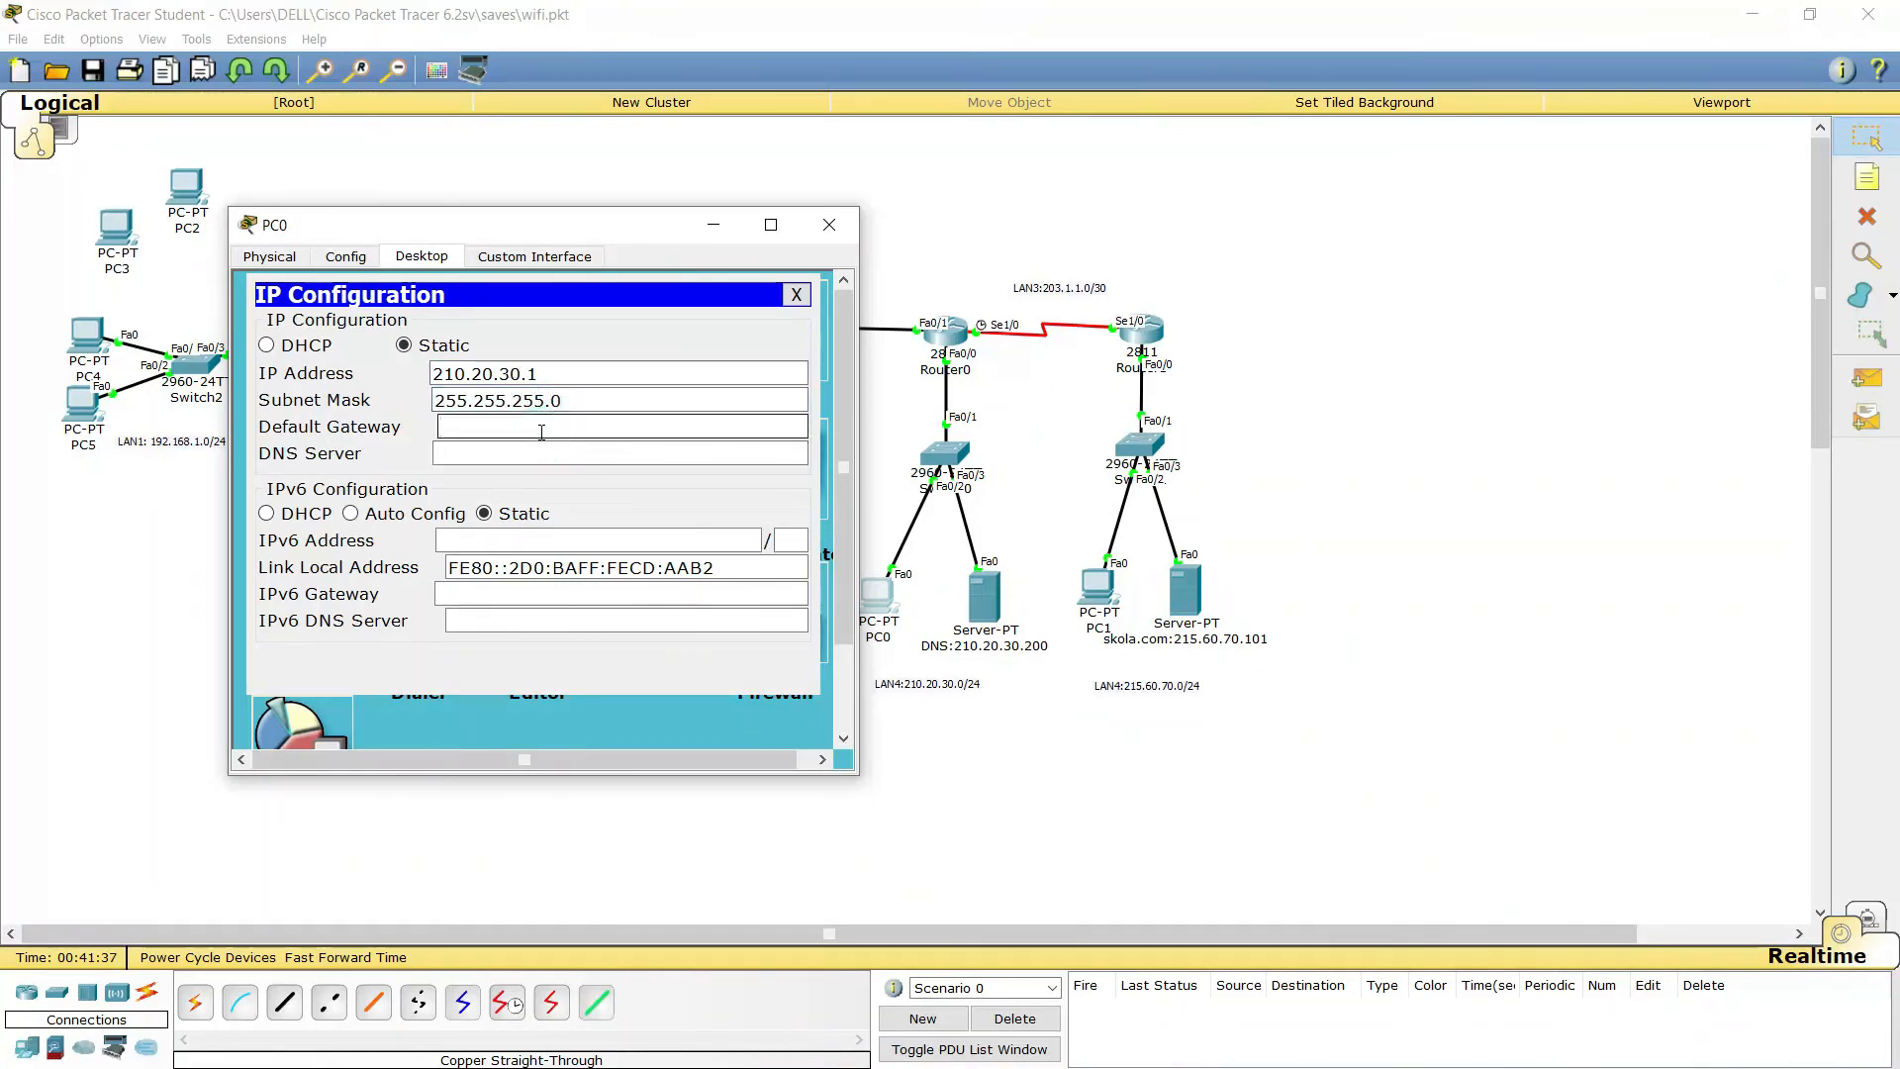
pyautogui.moveTo(554, 375); pyautogui.dragTo(430, 381)
pyautogui.rightClick(513, 377)
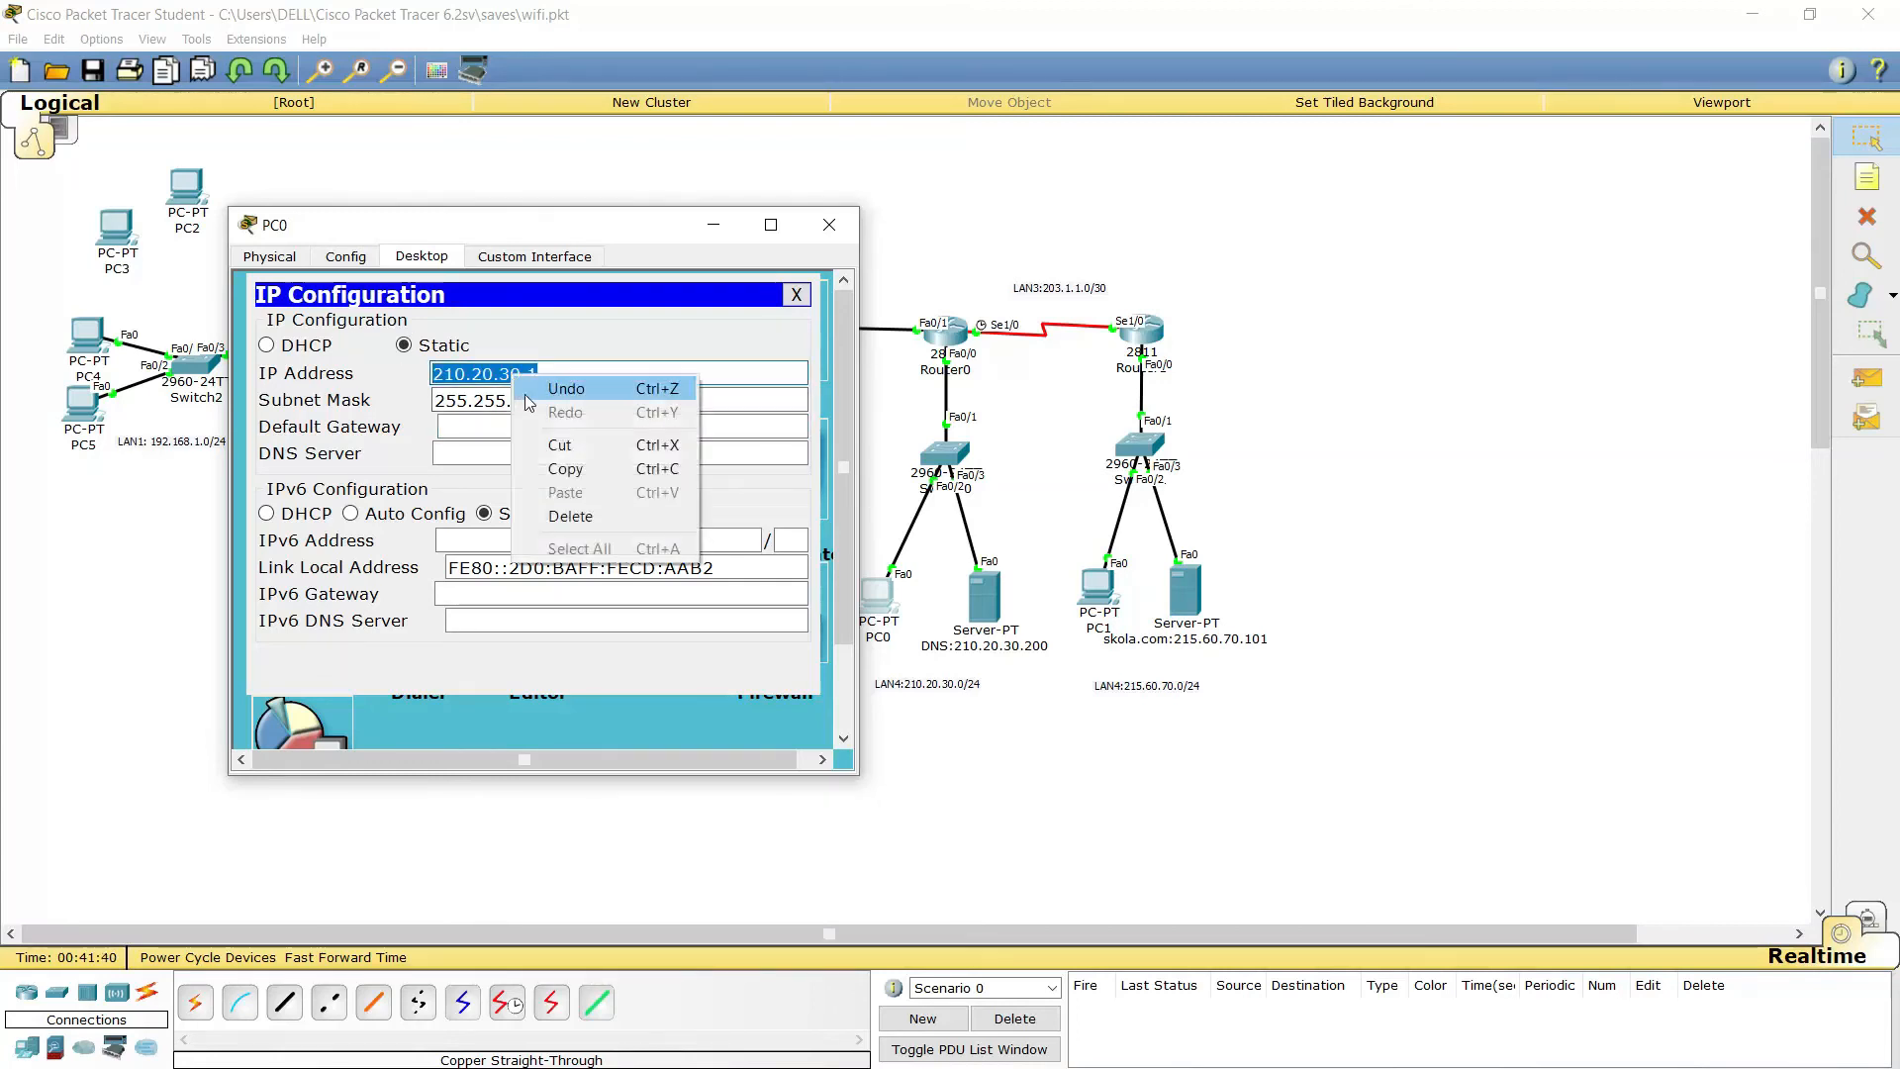
pyautogui.click(572, 469)
pyautogui.click(497, 429)
pyautogui.hotkey('ctrl', 'v')
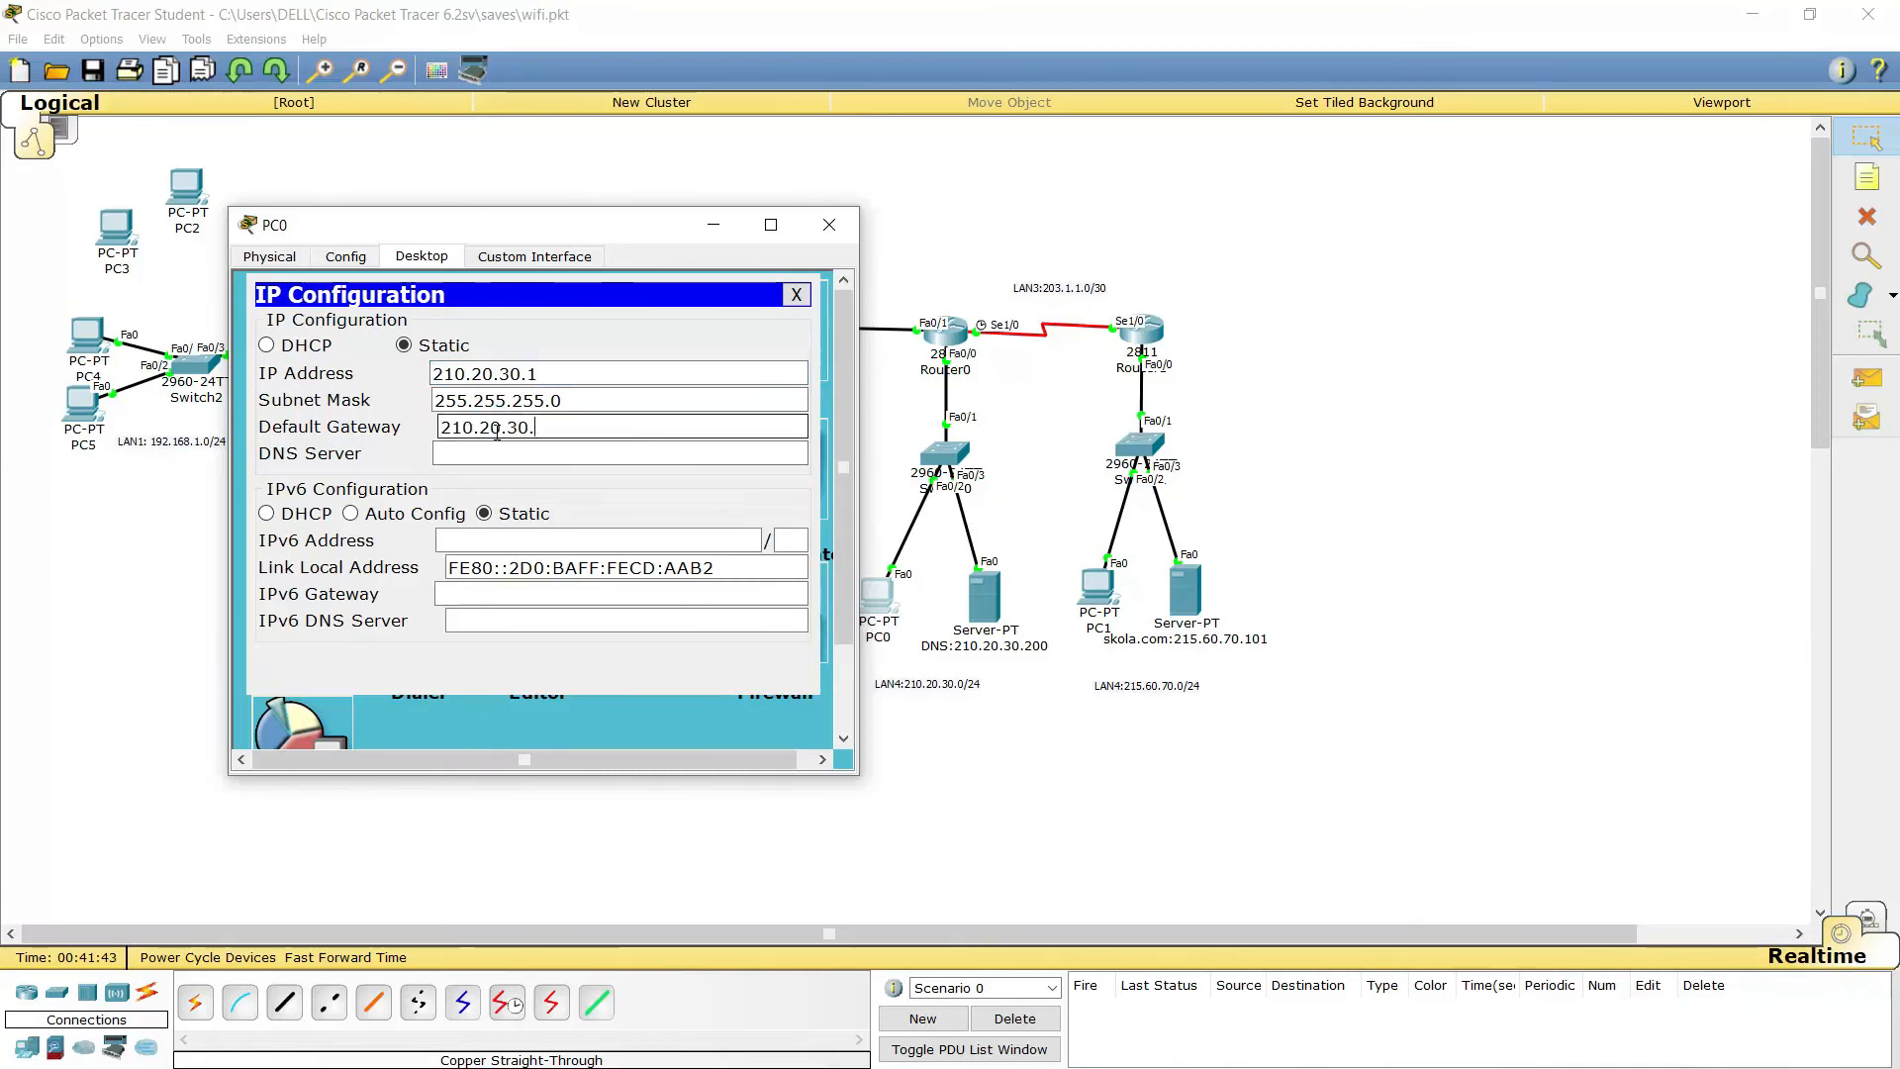
pyautogui.write('254')
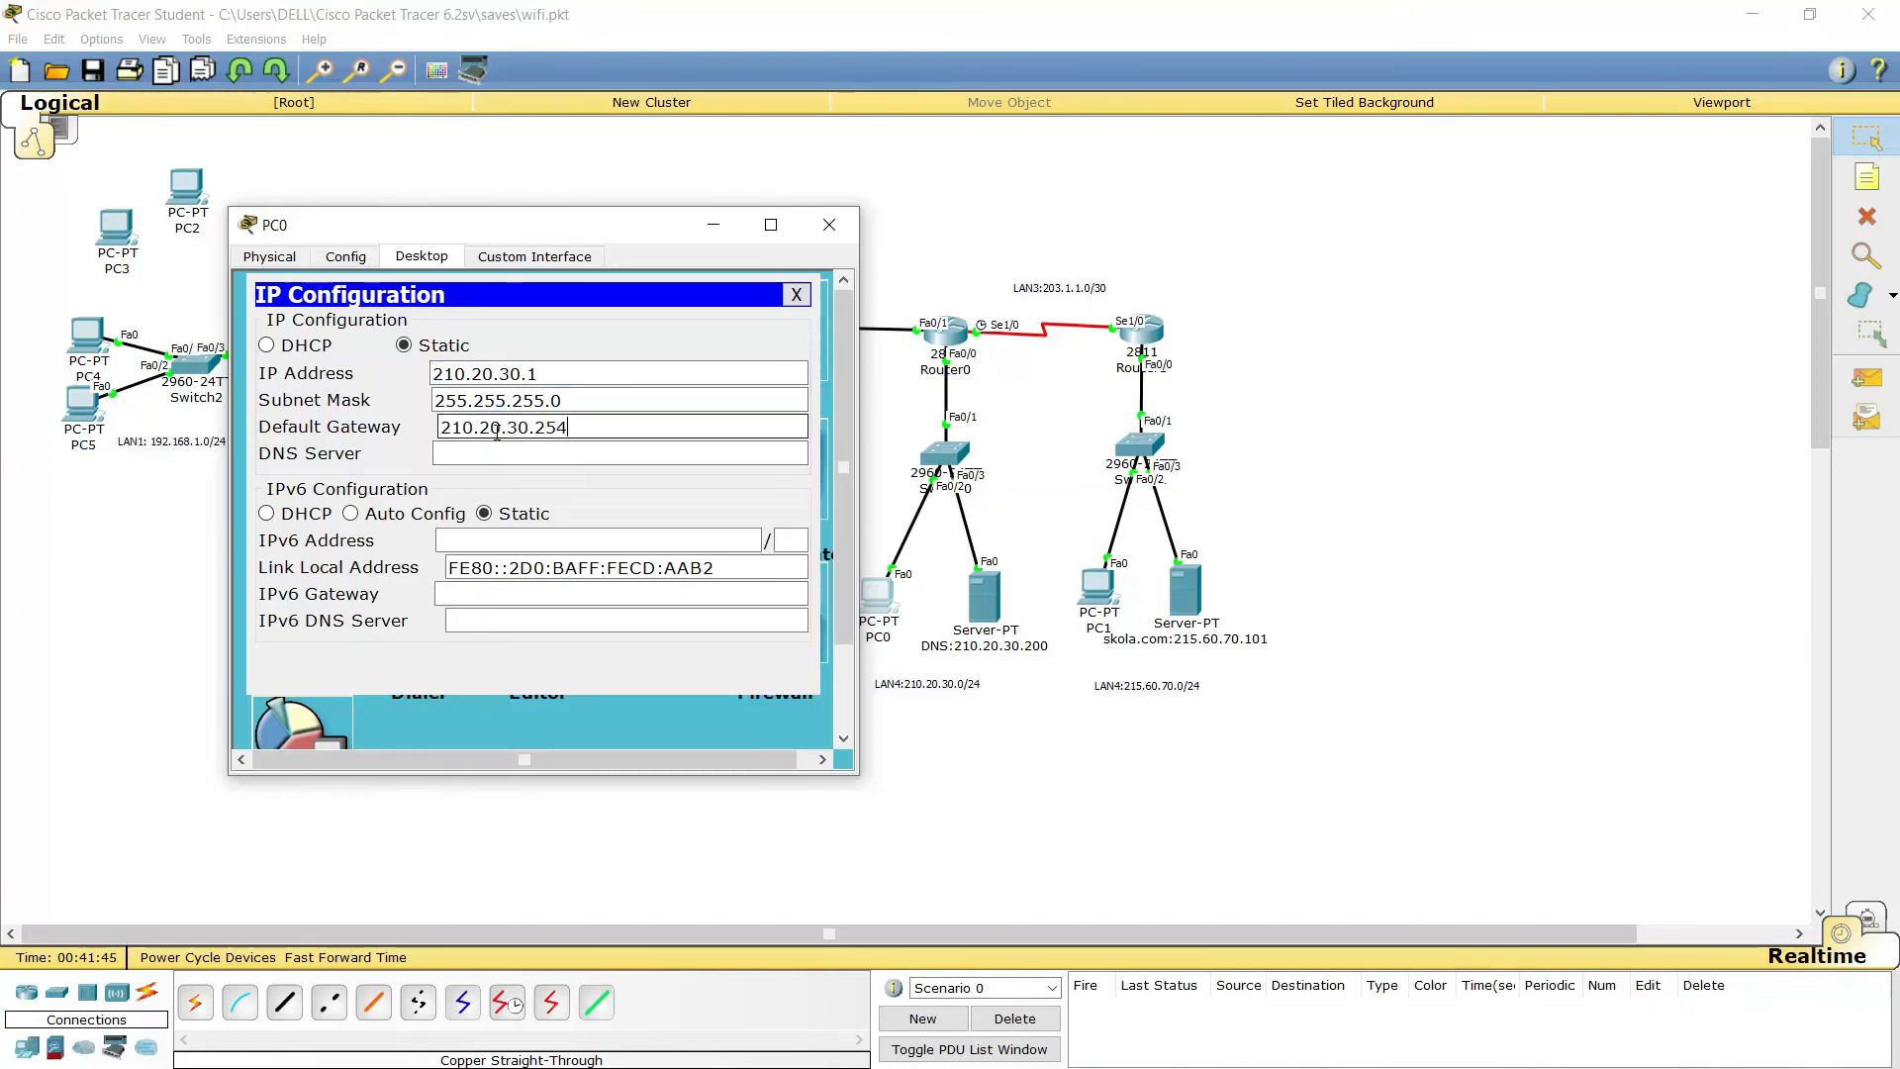
pyautogui.click(615, 456)
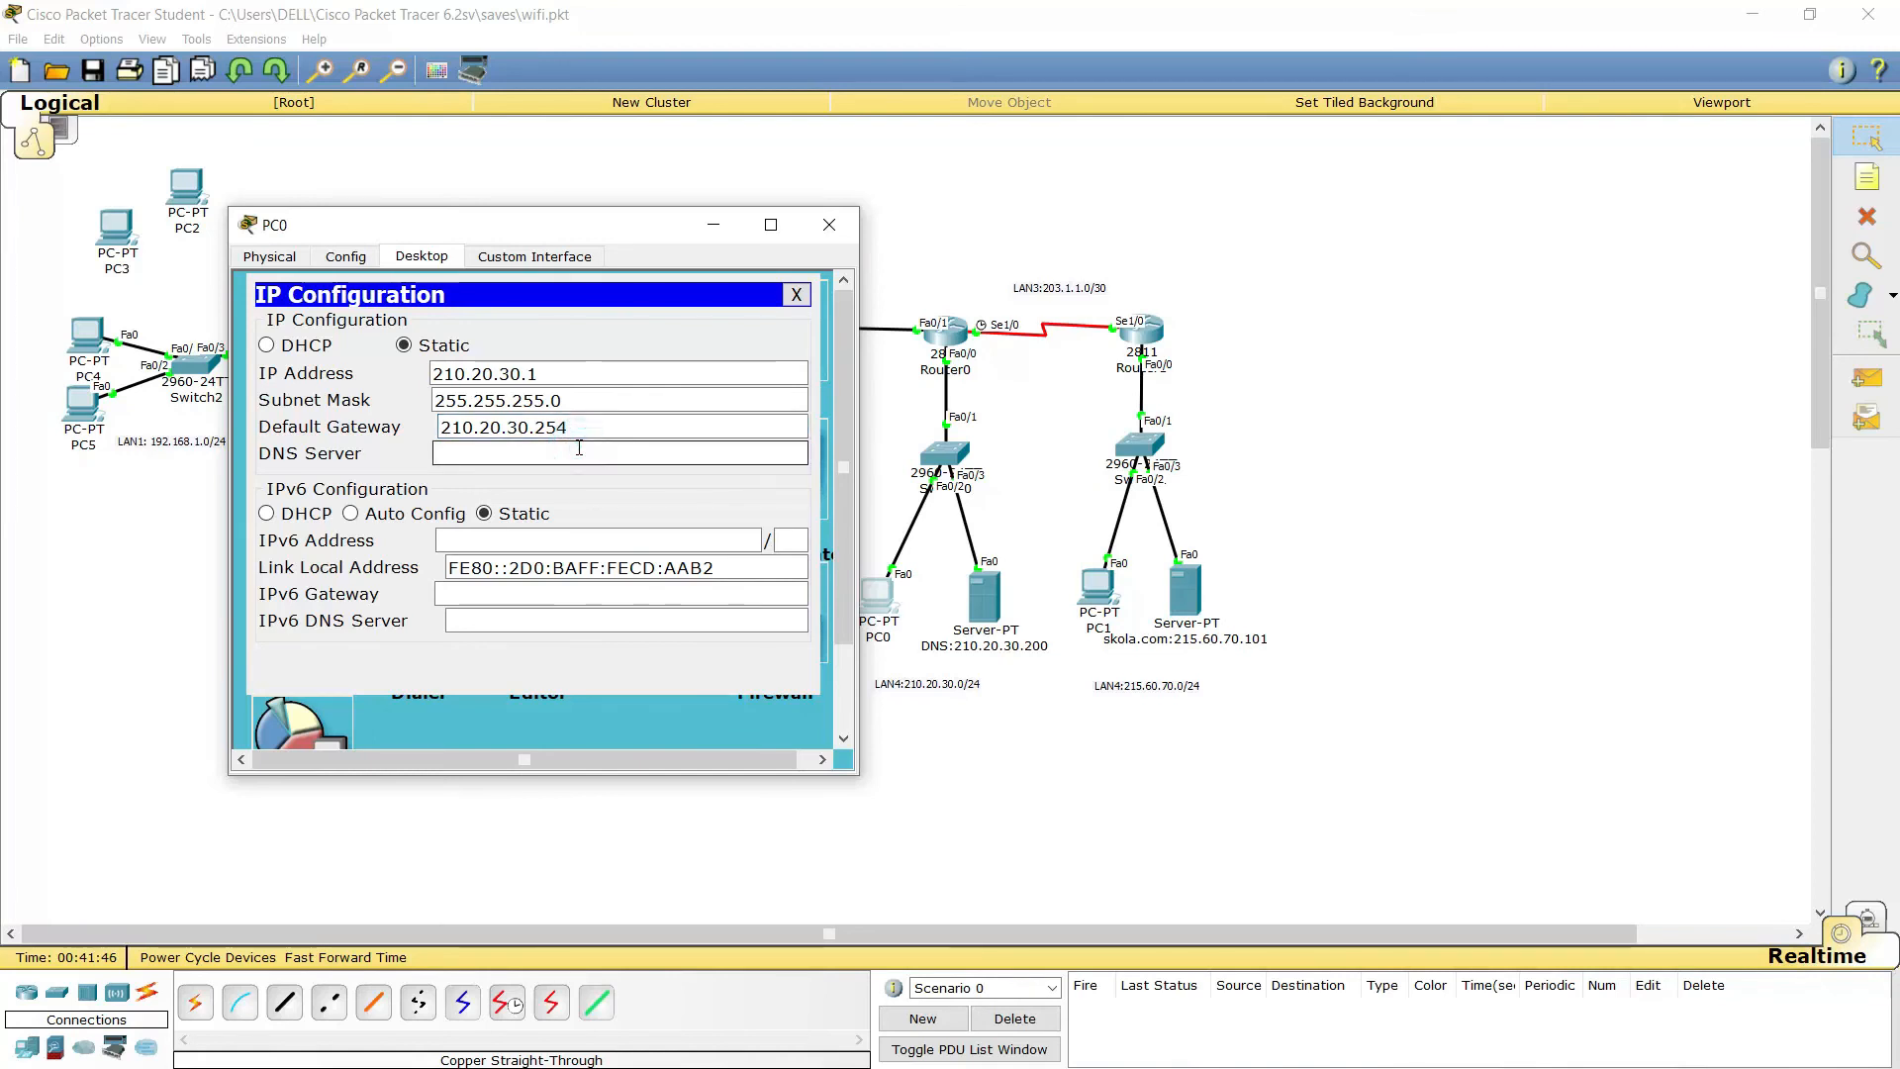
pyautogui.hotkey('ctrl', 'v')
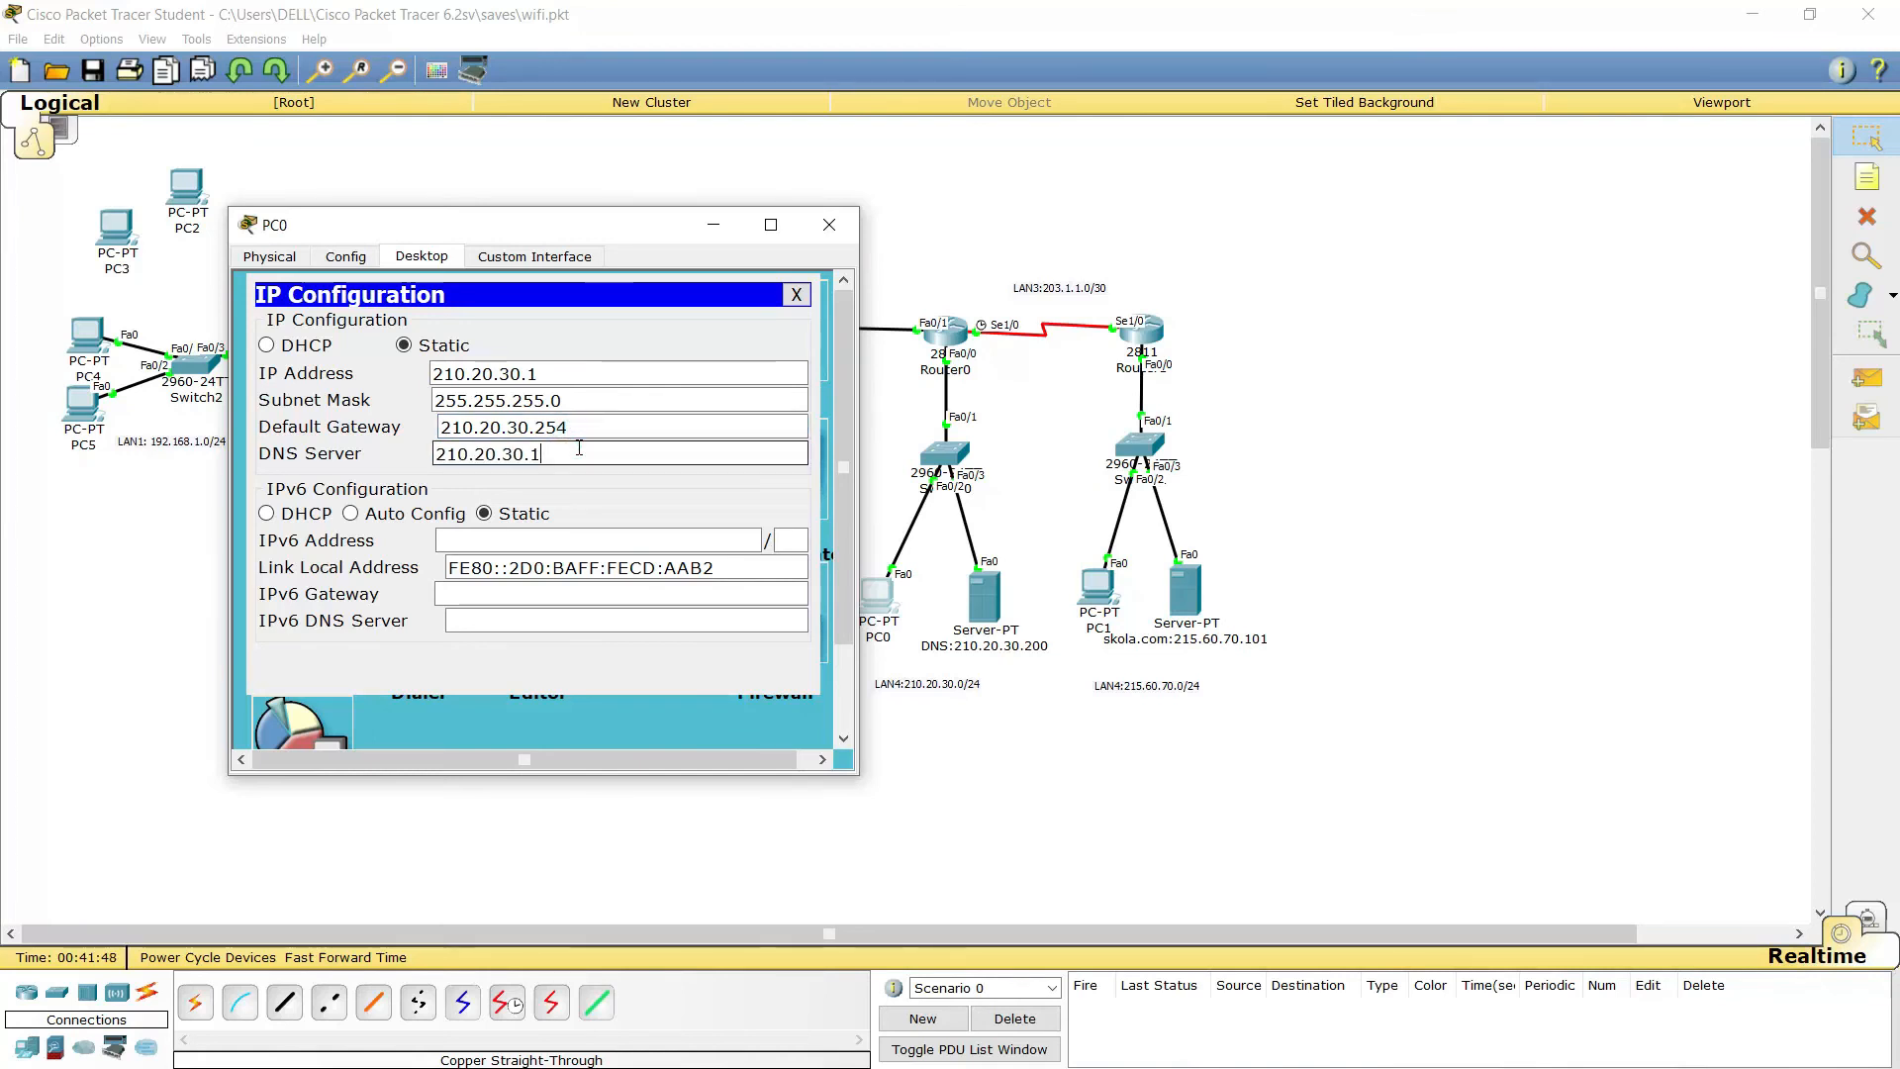
pyautogui.write('200')
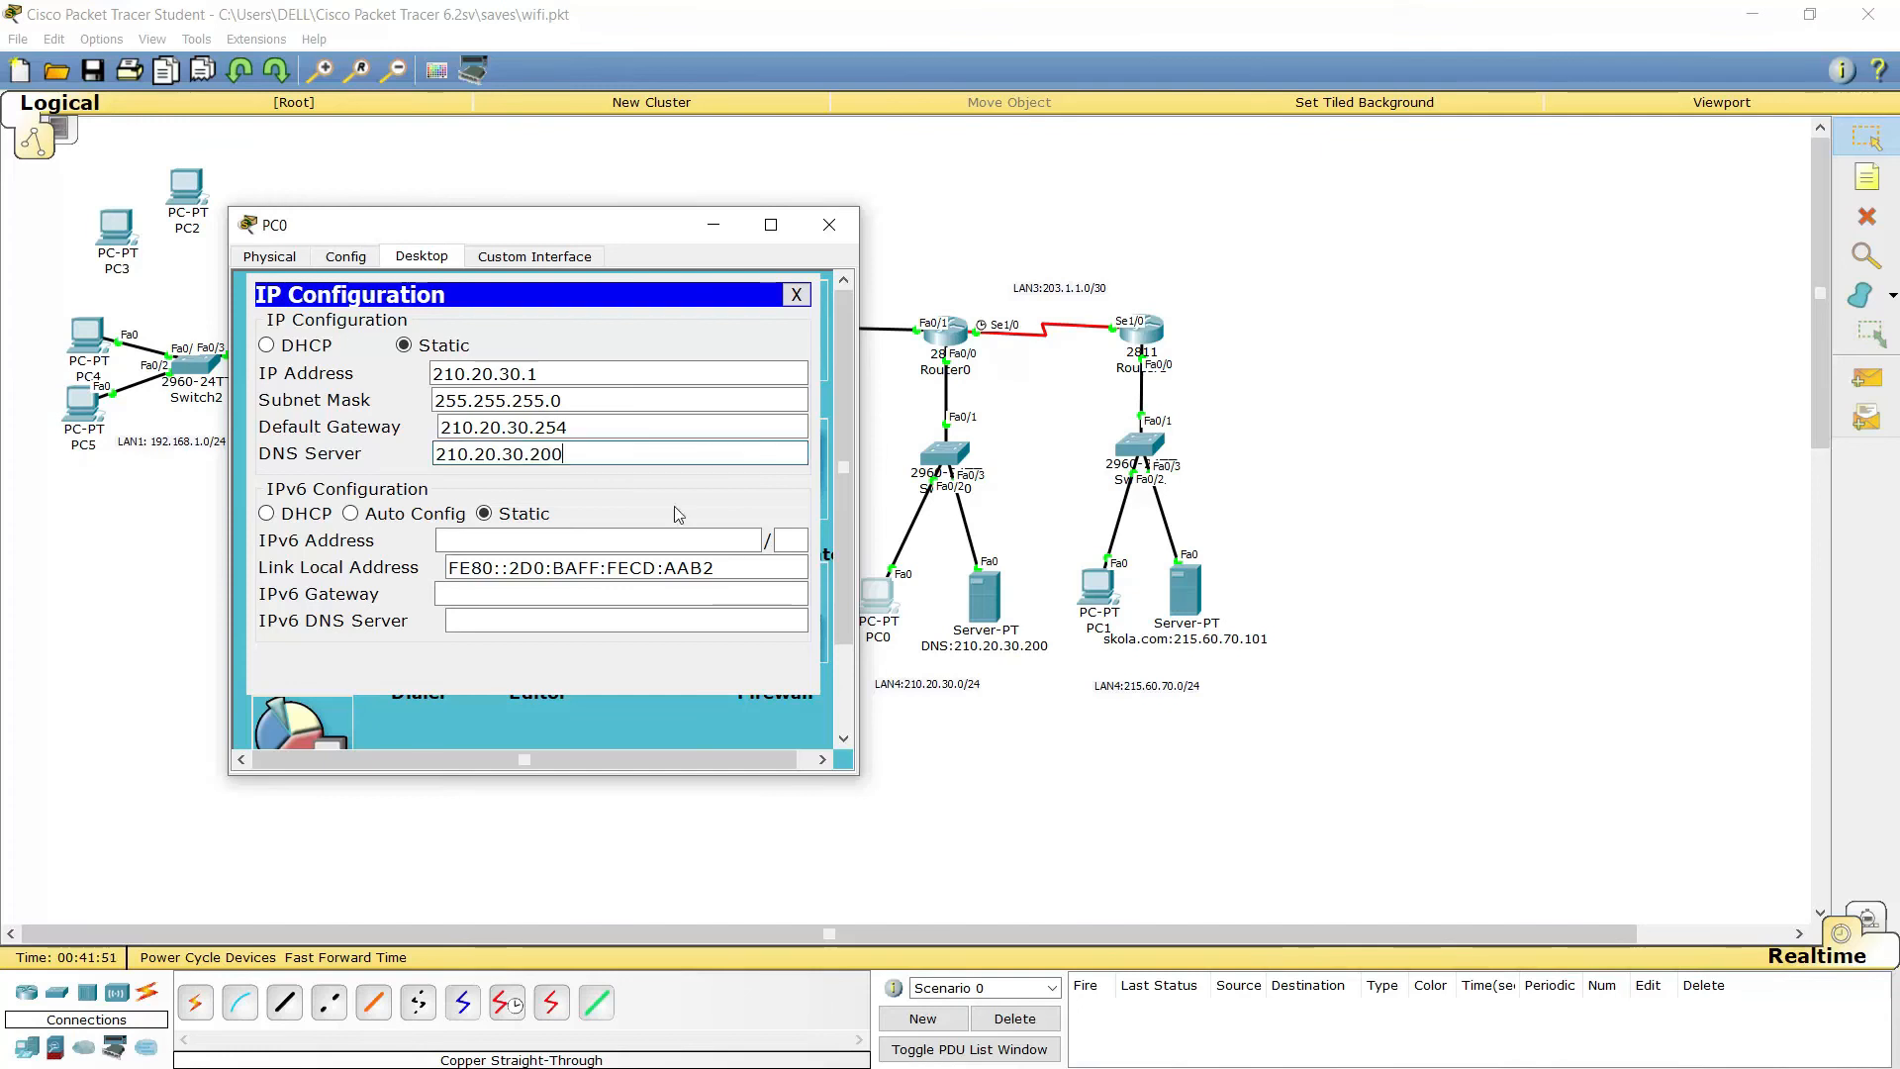
pyautogui.click(829, 224)
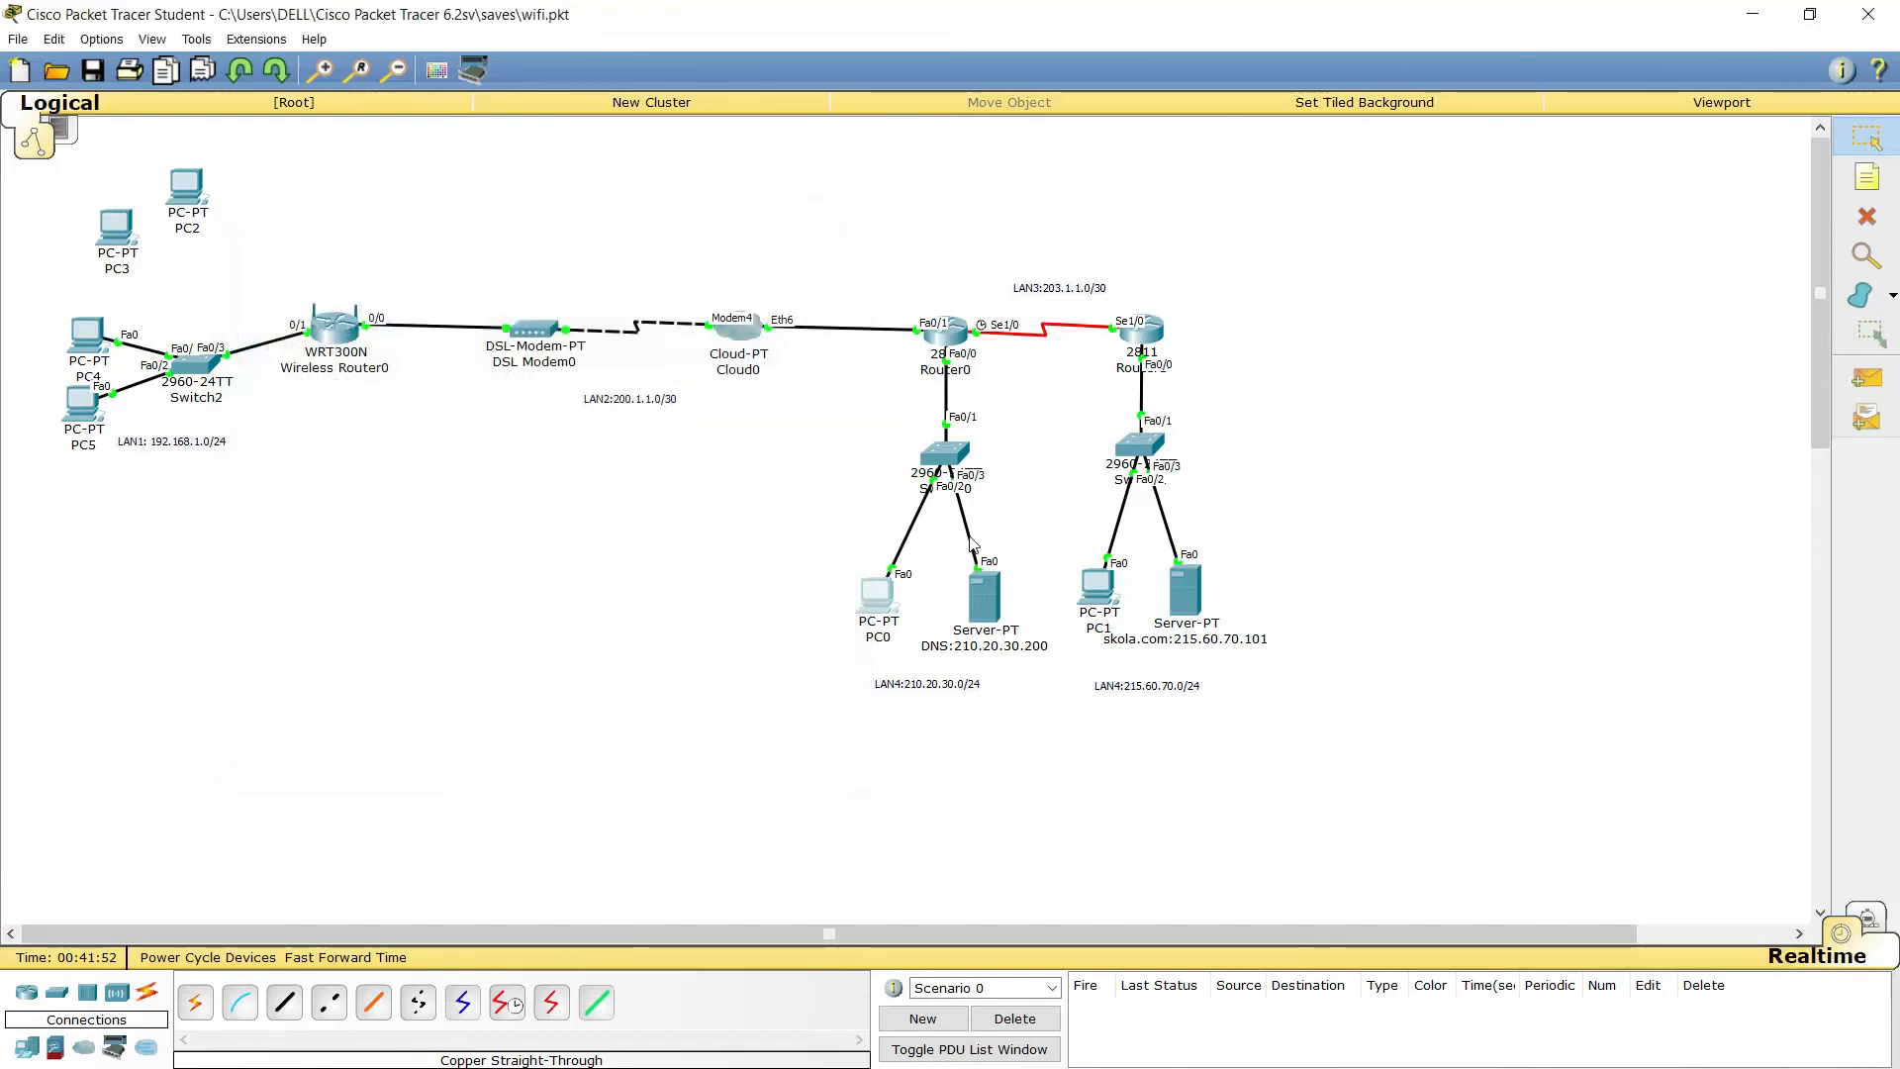
pyautogui.click(984, 596)
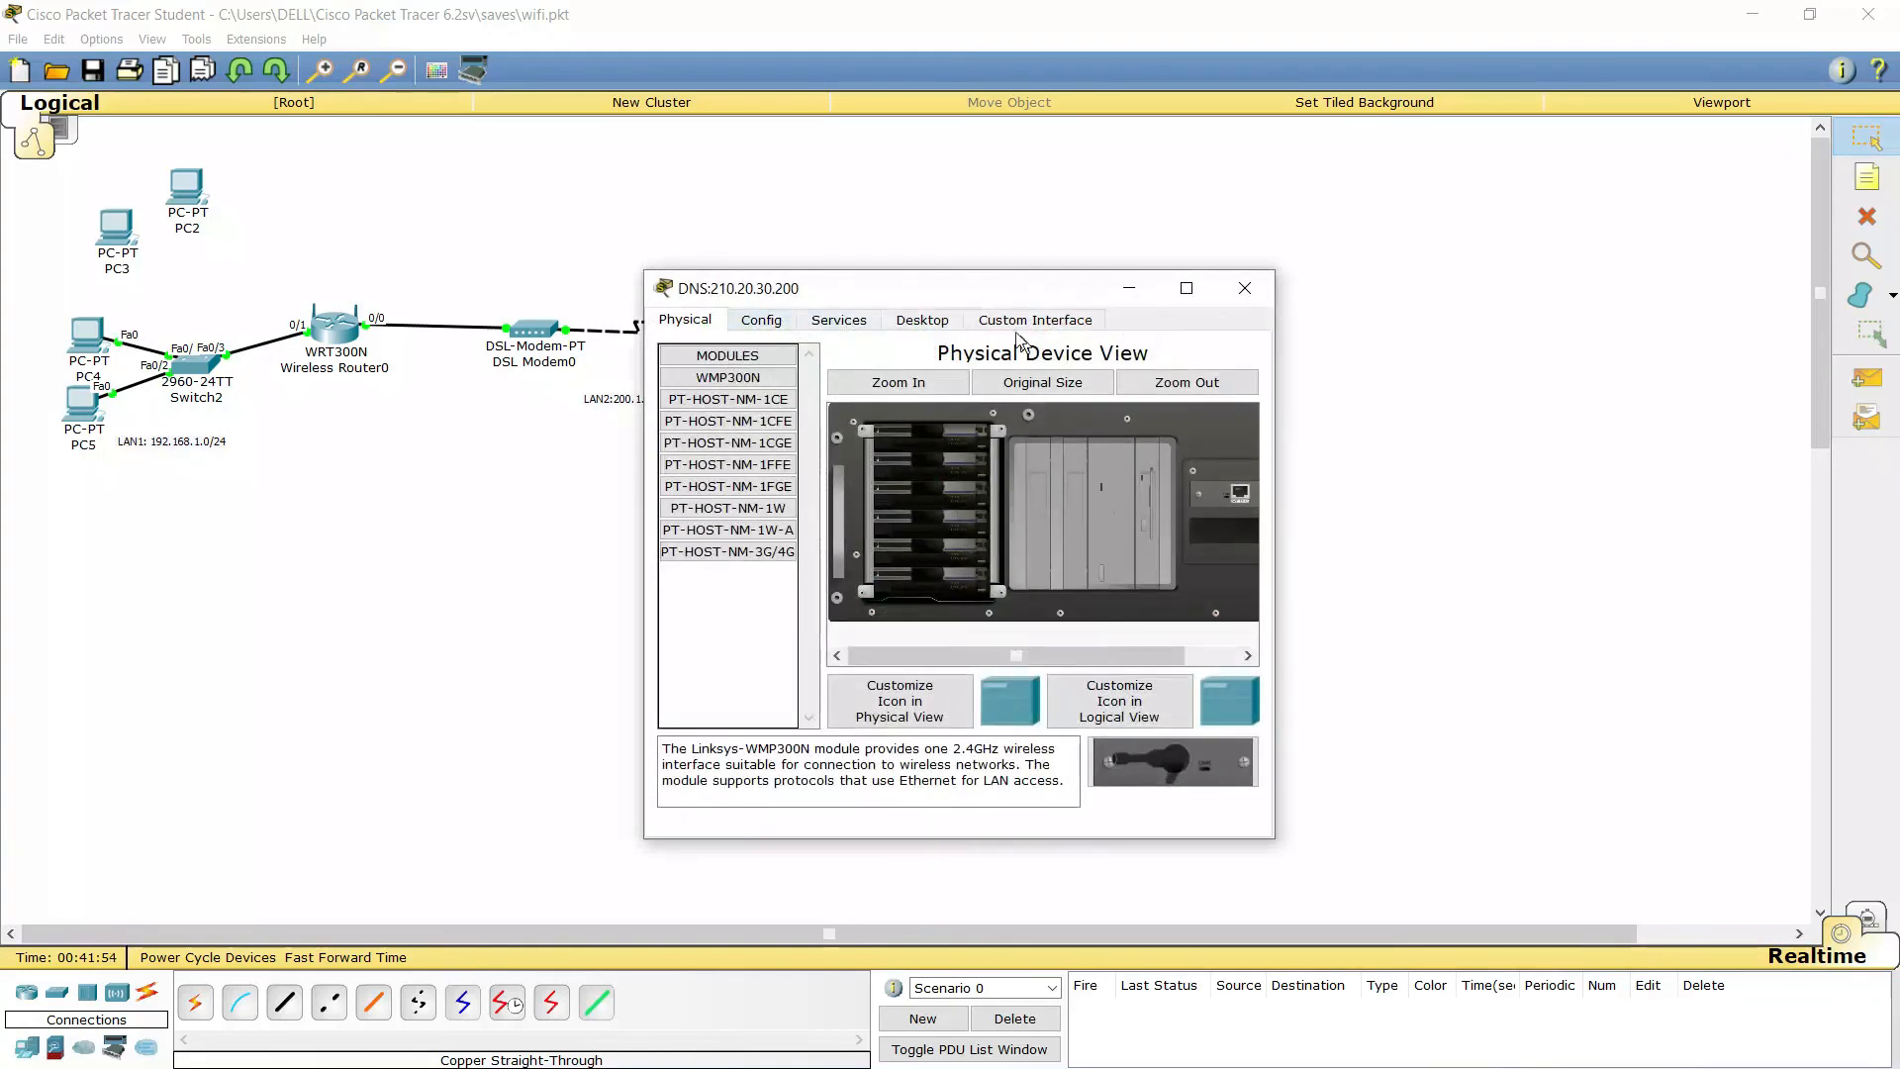
# Give the DNS server IP 210.20.30.200/24, gateway 210.20.30.254 and DNS 210.20.30.200
pyautogui.click(920, 321)
pyautogui.click(870, 479)
pyautogui.click(919, 294)
pyautogui.moveTo(840, 291); pyautogui.dragTo(552, 222)
pyautogui.write('210.20.30.200')
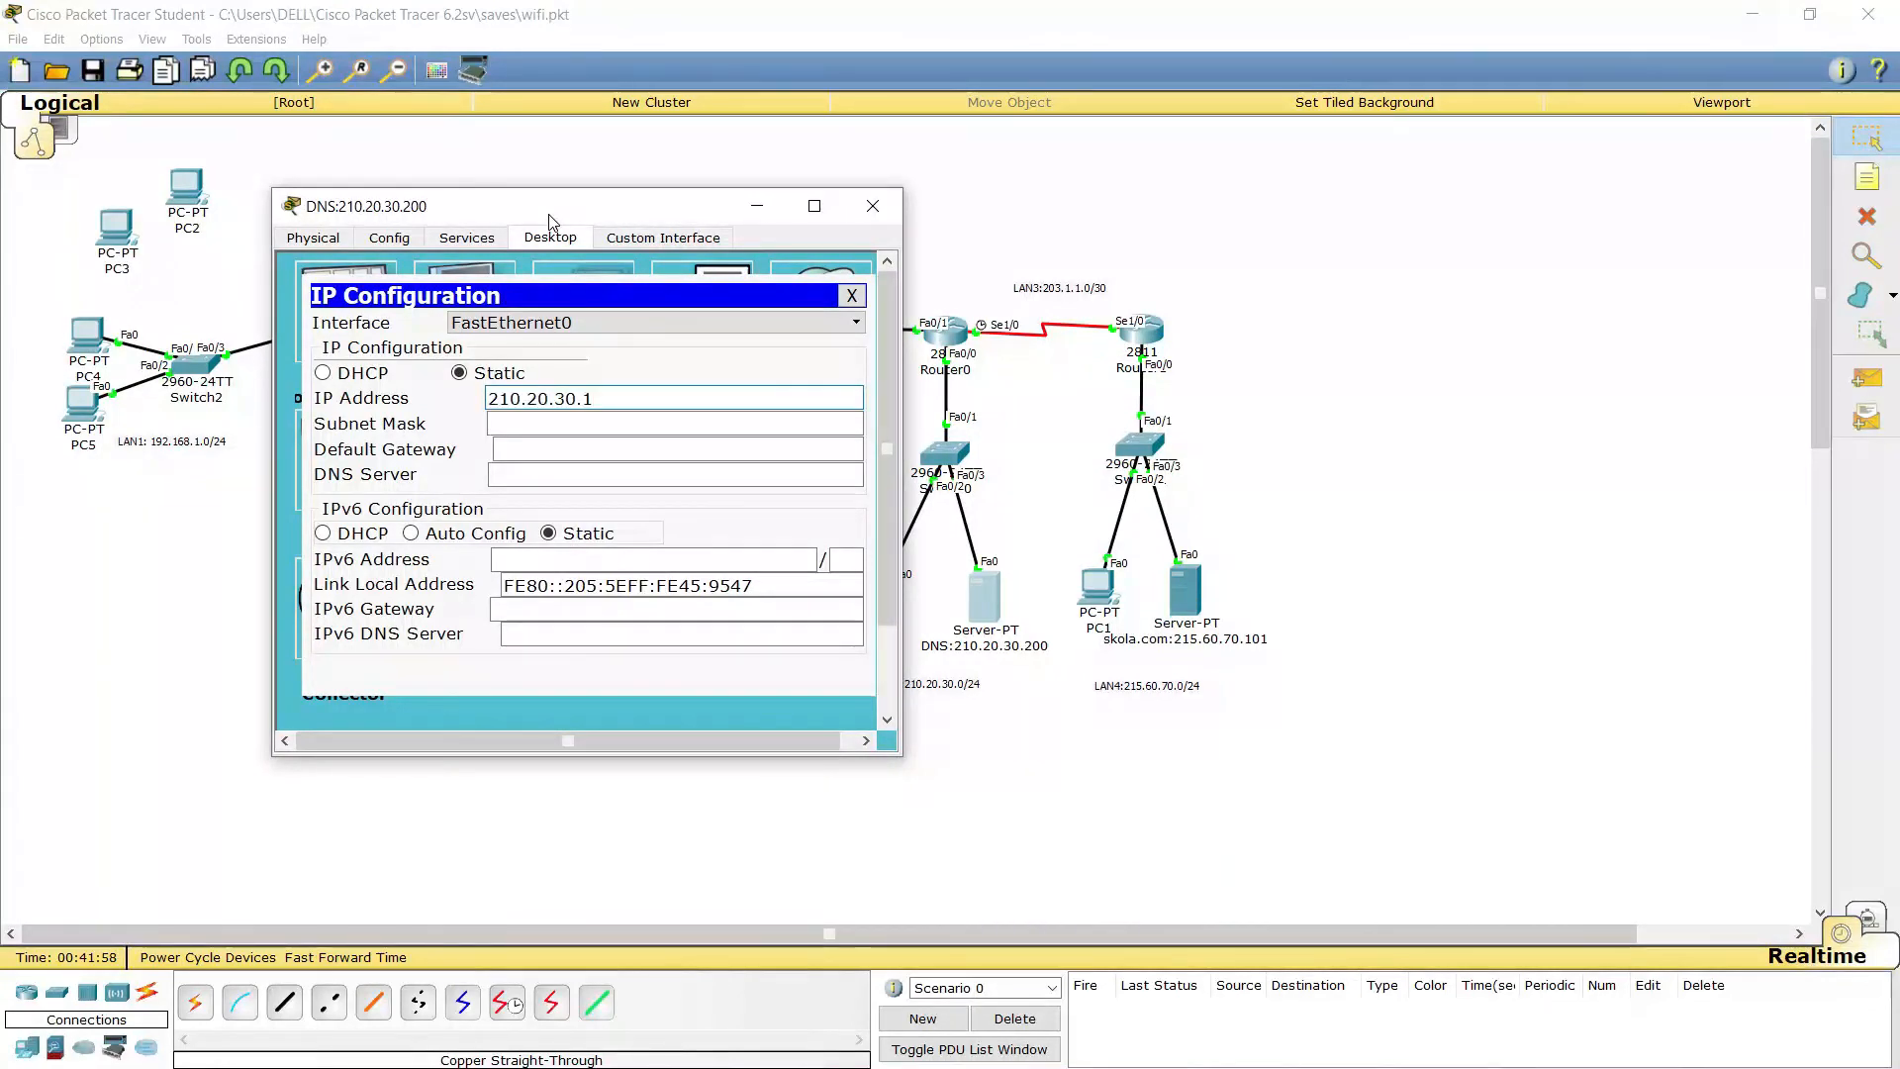
pyautogui.write('0')
pyautogui.press('BackSpace')
pyautogui.press('Tab')
pyautogui.press('Tab')
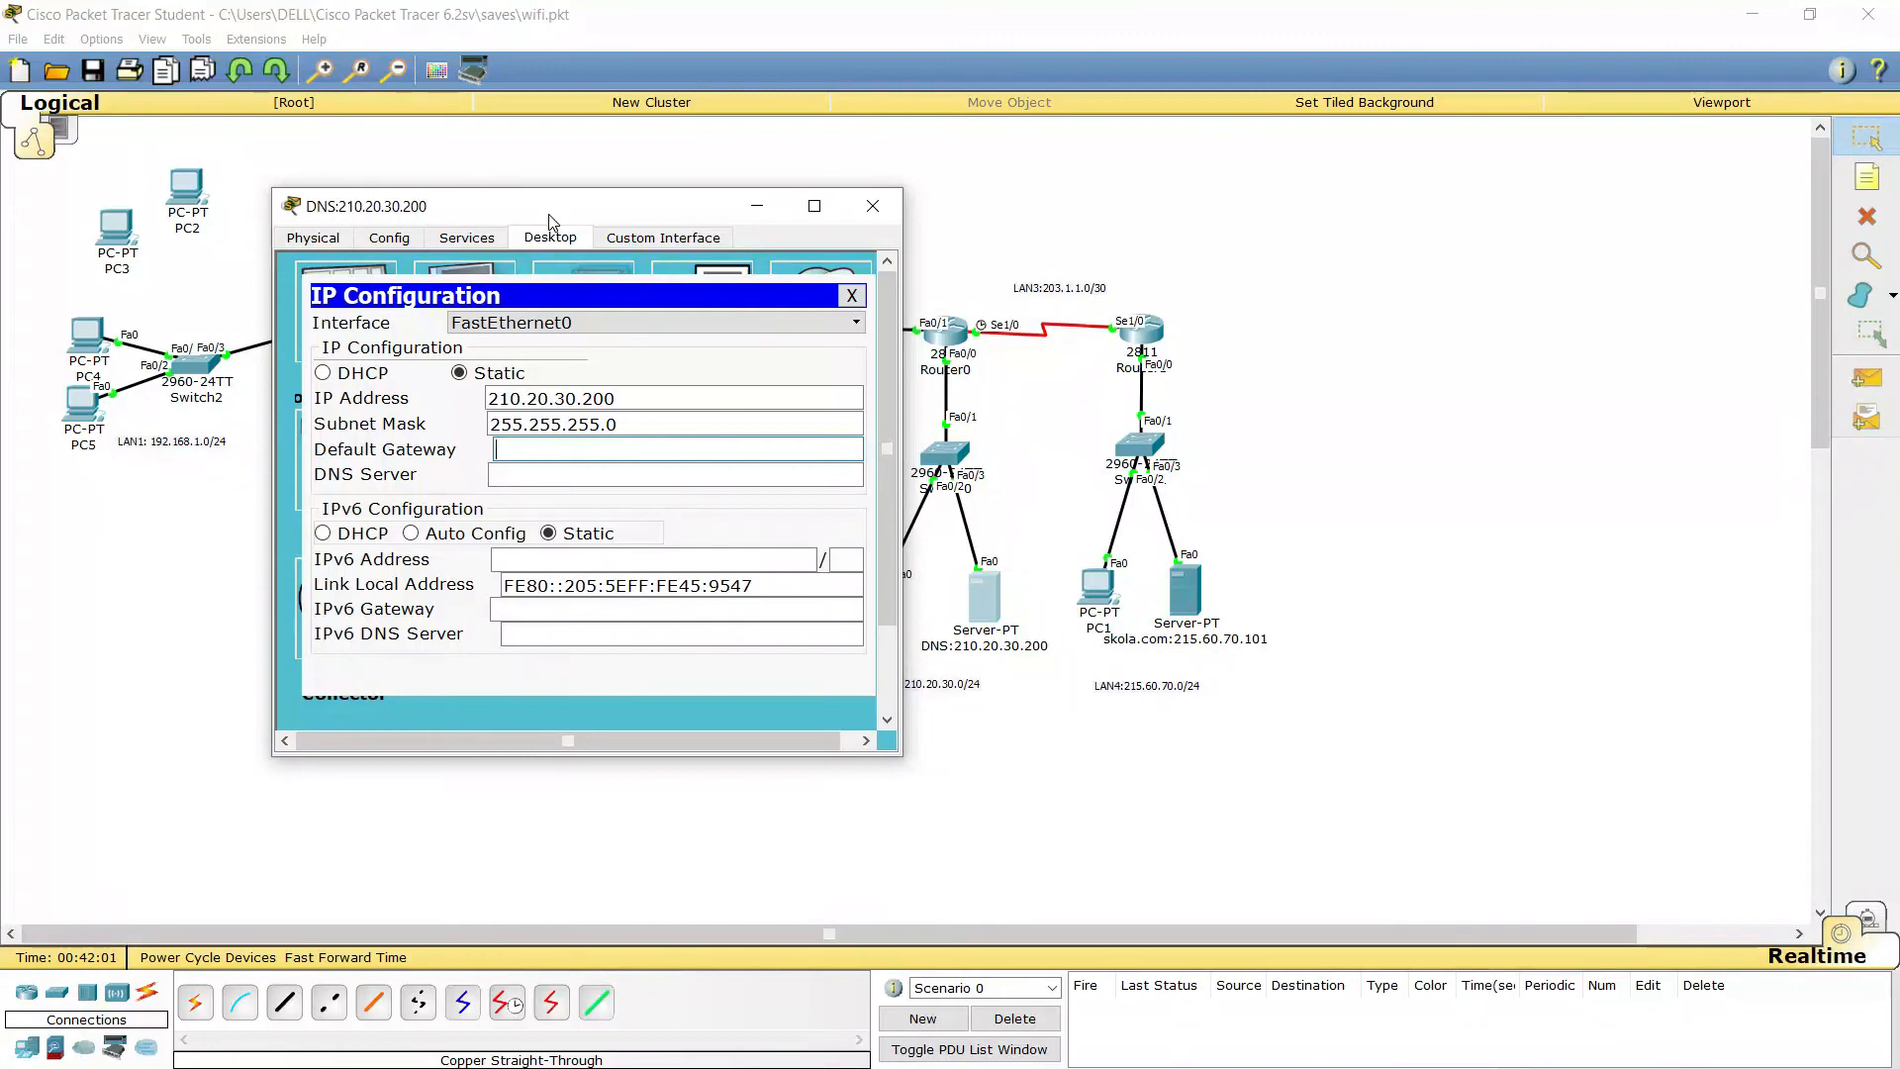
pyautogui.write('210.20.30.')
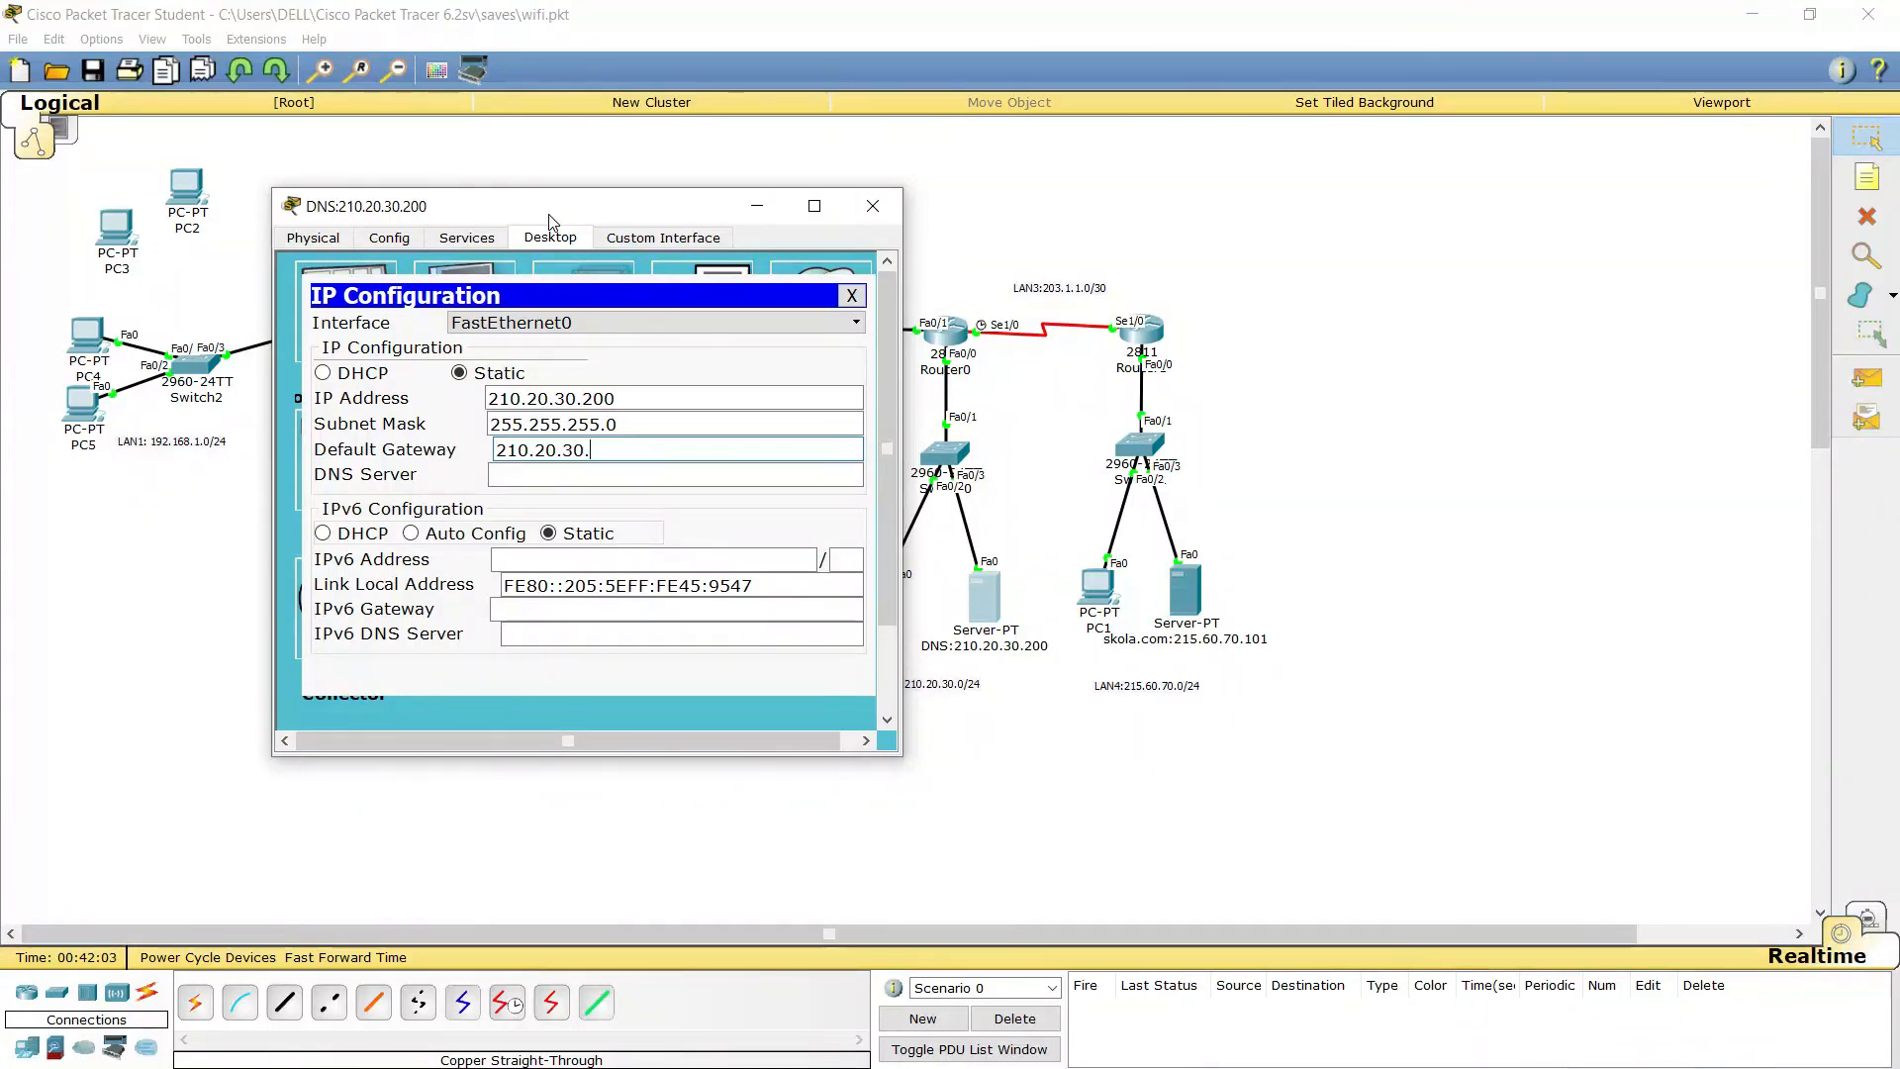
pyautogui.write('254')
pyautogui.press('Tab')
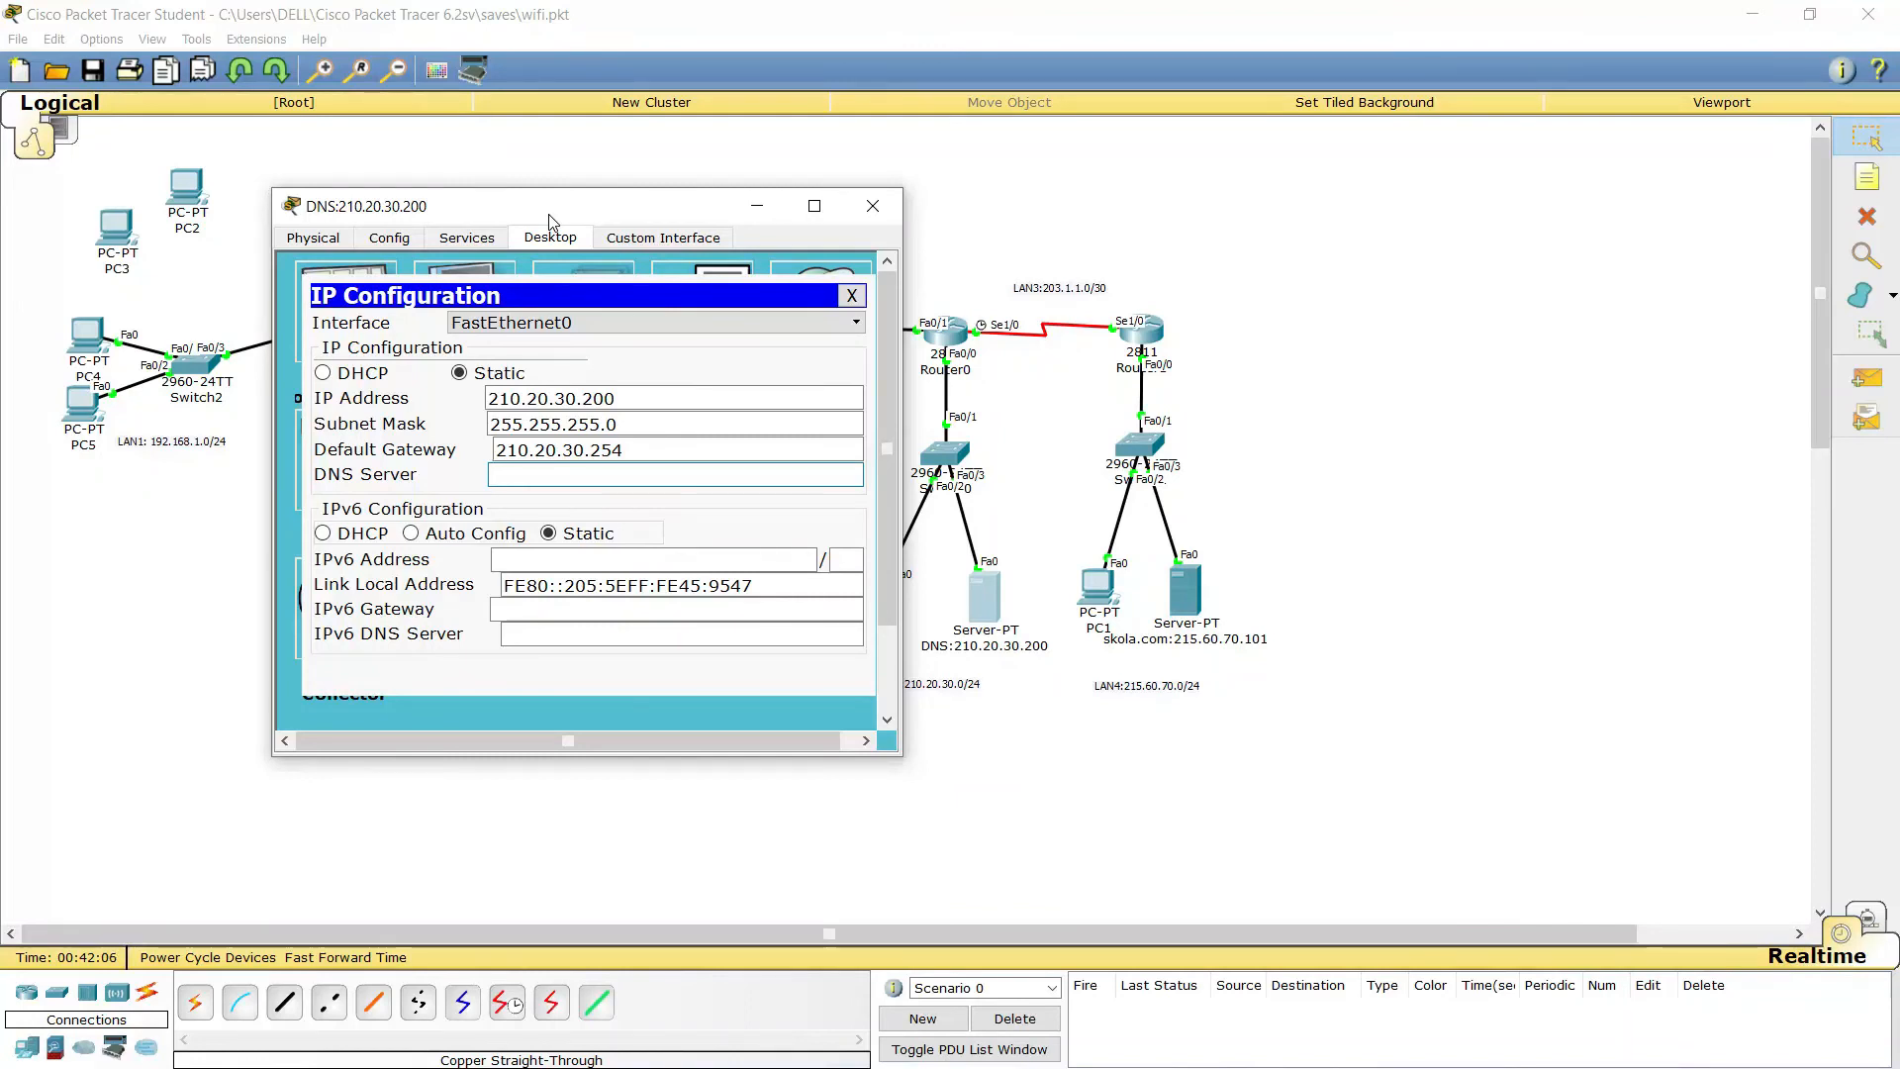
pyautogui.write('210.20.30.200')
pyautogui.click(851, 296)
# Open PC1's IP Configuration and begin entering the address 215.60.70.1
pyautogui.click(872, 206)
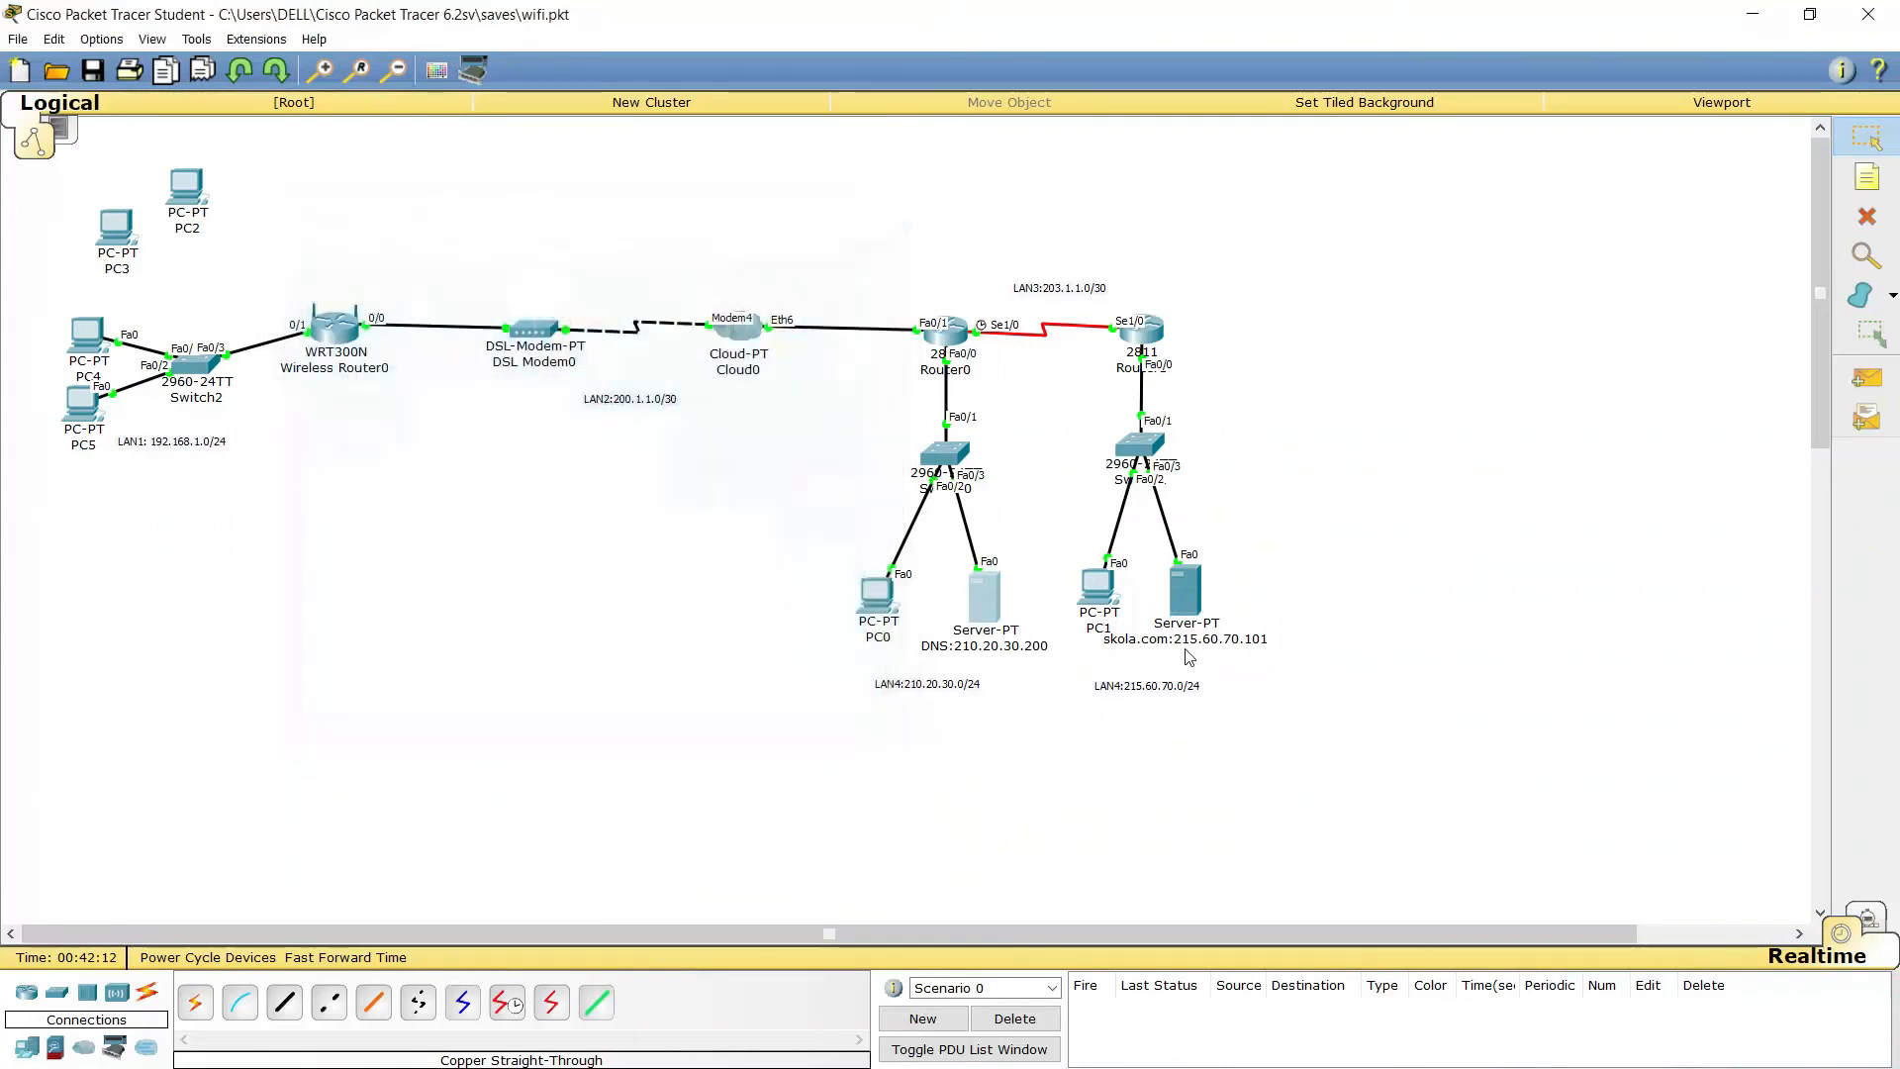
pyautogui.click(1094, 590)
pyautogui.moveTo(1024, 299); pyautogui.dragTo(795, 176)
pyautogui.click(593, 198)
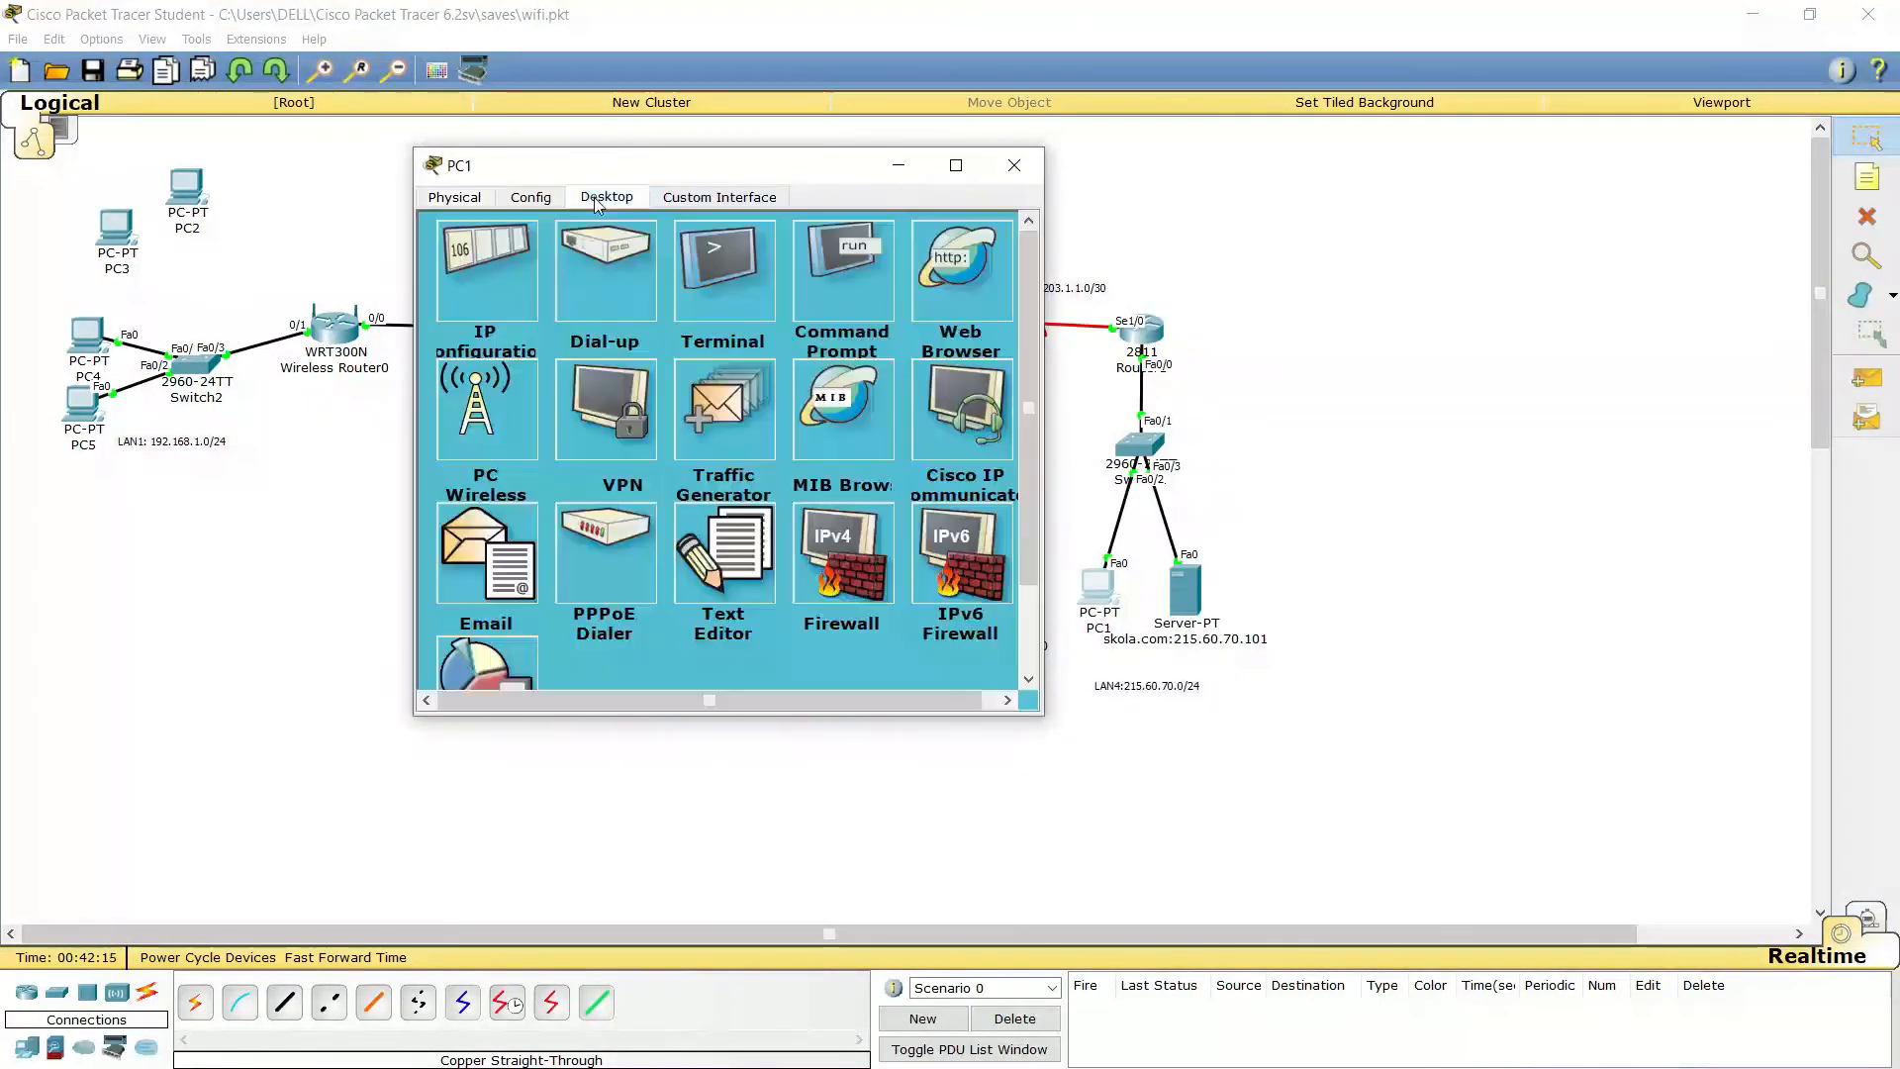
pyautogui.click(491, 273)
pyautogui.click(629, 317)
pyautogui.write('215')
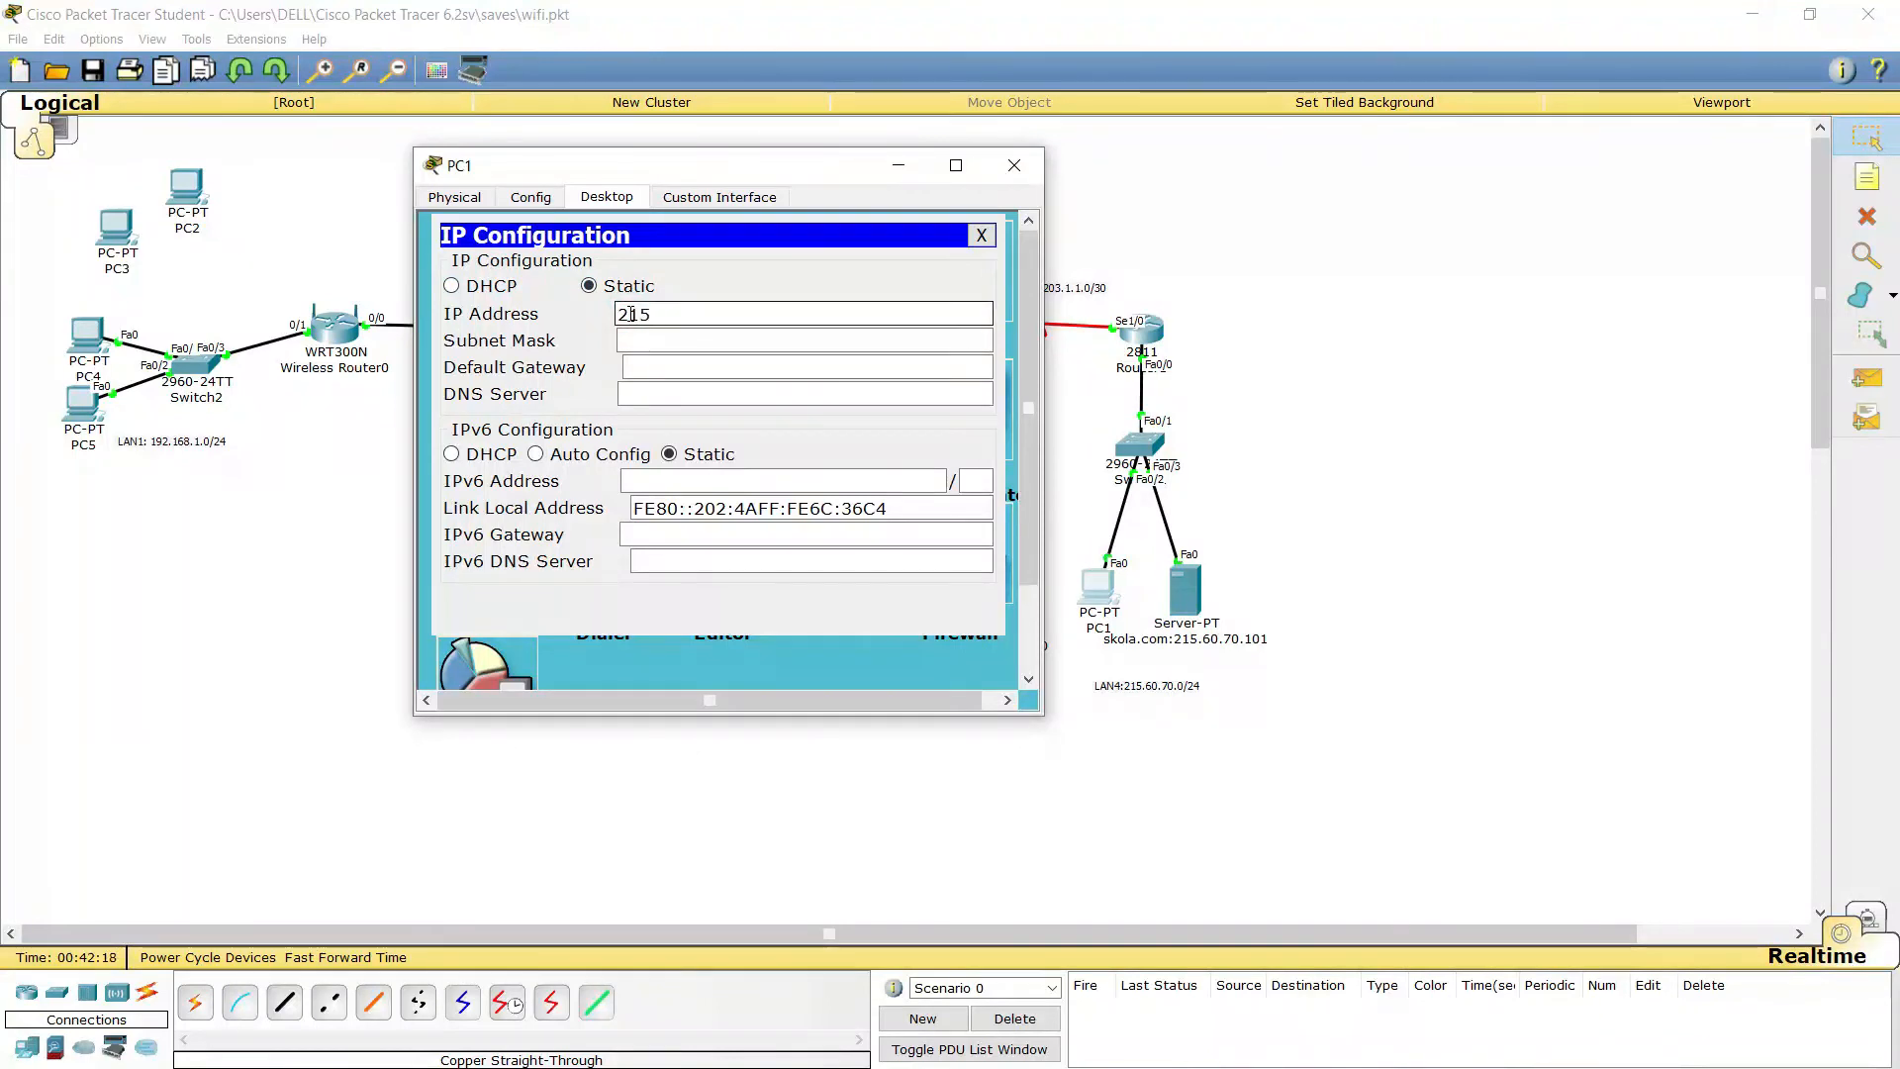
pyautogui.write('.60.')
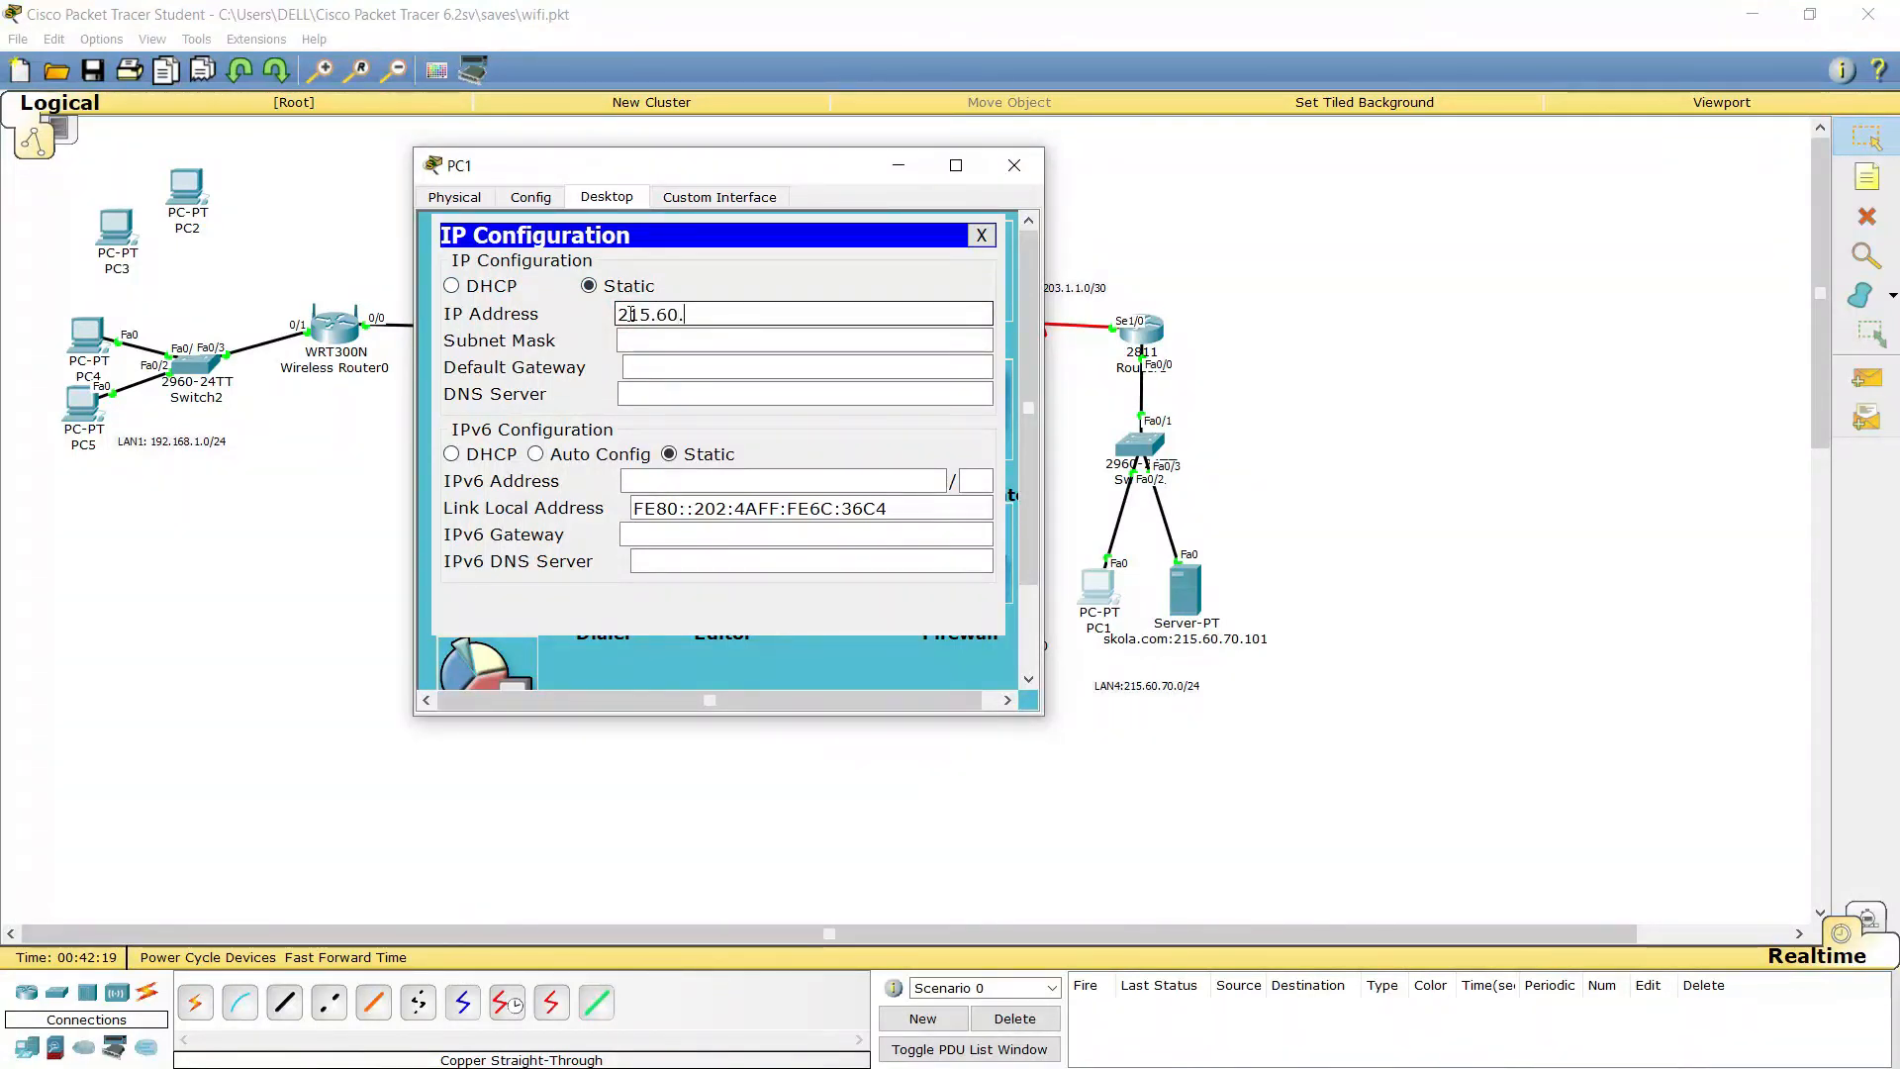
pyautogui.write('70.')
# Fill in PC1's mask 255.255.255.0, gateway 215.60.70.254 and DNS 210.20.30.200
pyautogui.doubleClick(709, 315)
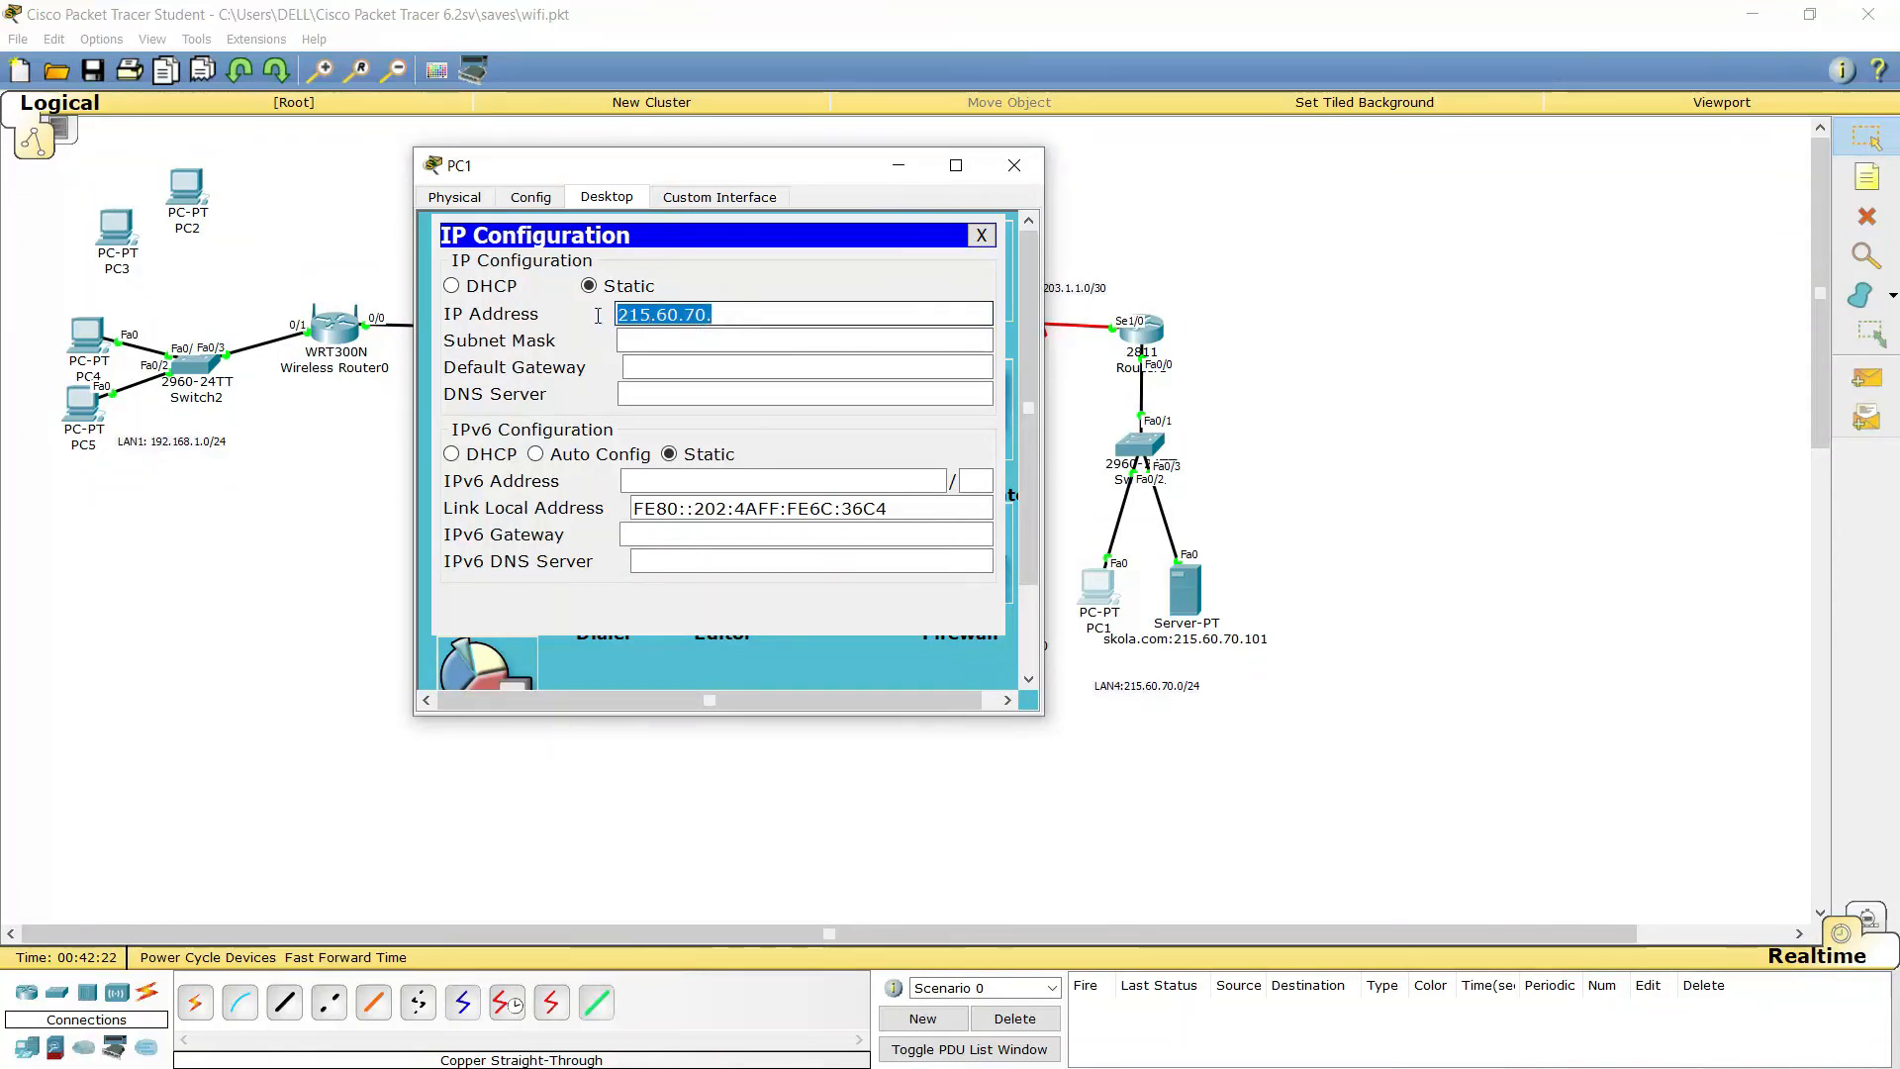
pyautogui.rightClick(640, 322)
pyautogui.click(693, 412)
pyautogui.click(747, 313)
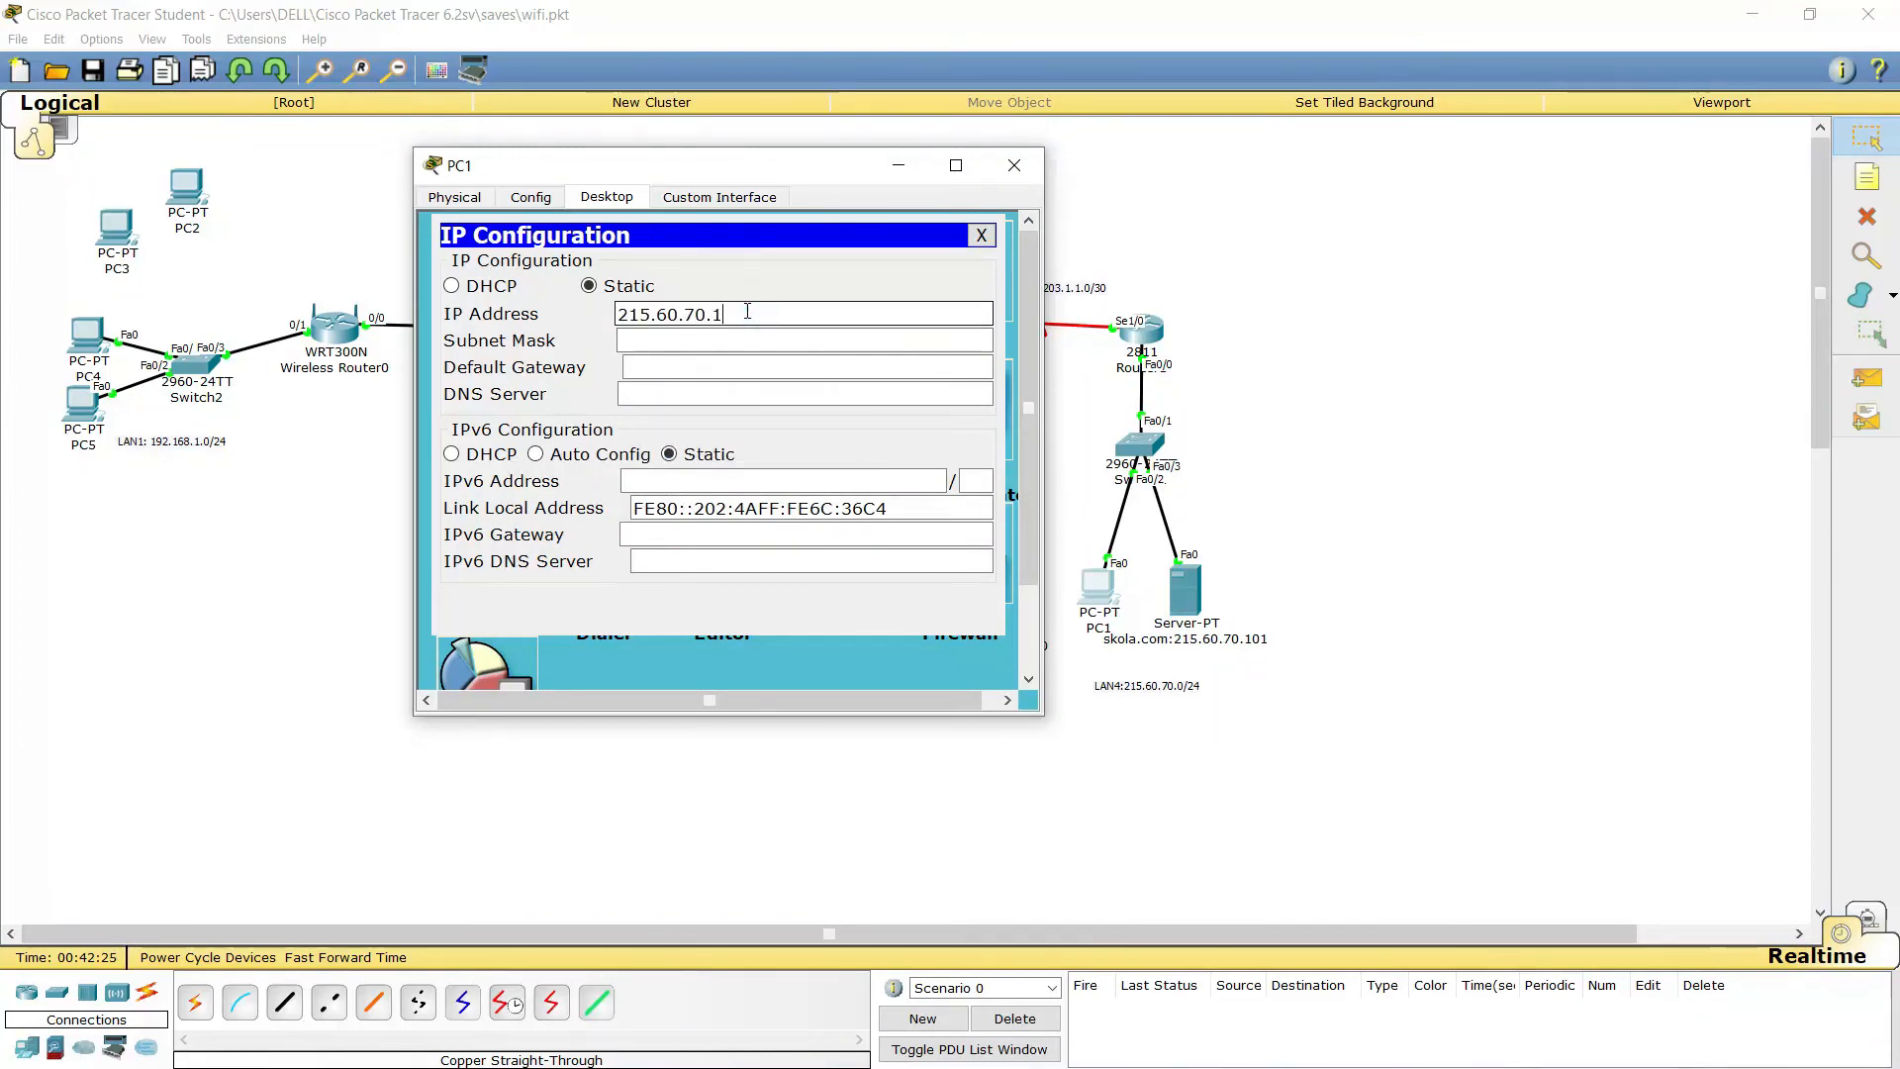
pyautogui.press('Tab')
pyautogui.press('Tab')
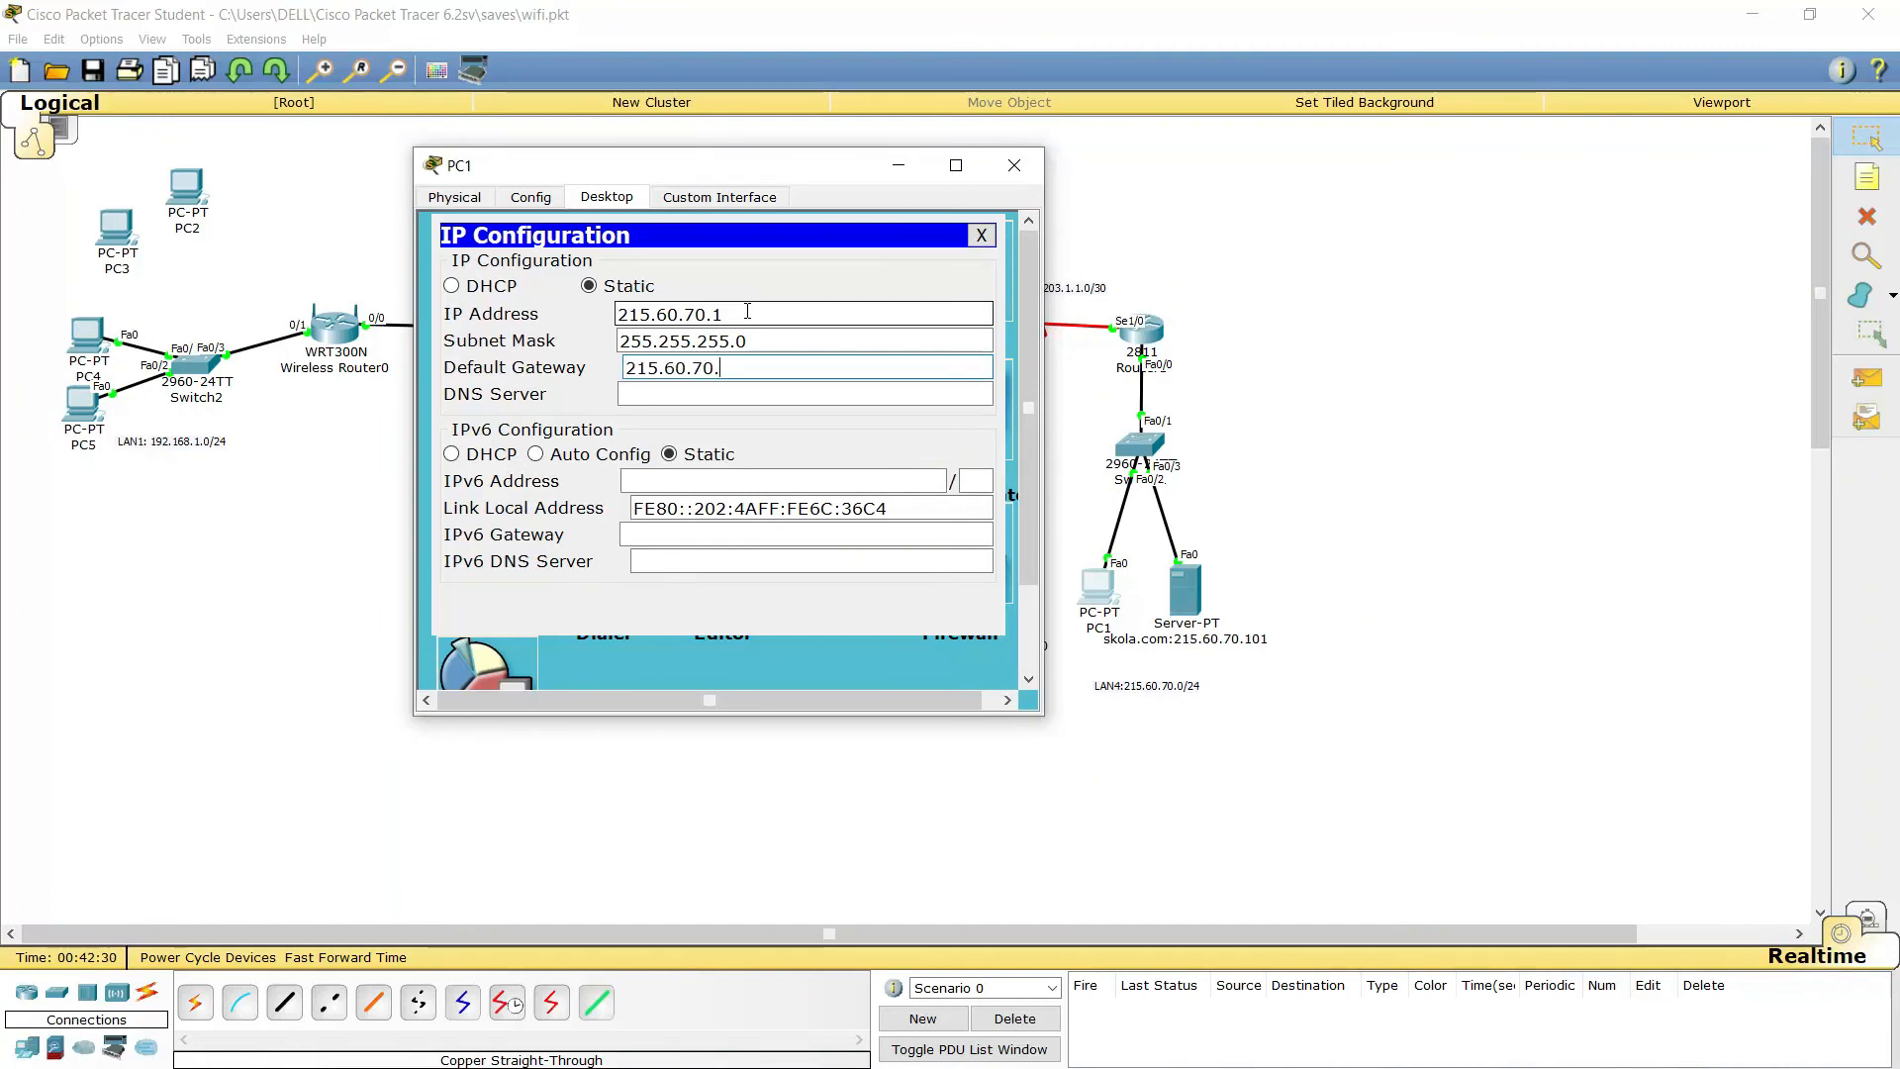
pyautogui.write('254')
pyautogui.press('Tab')
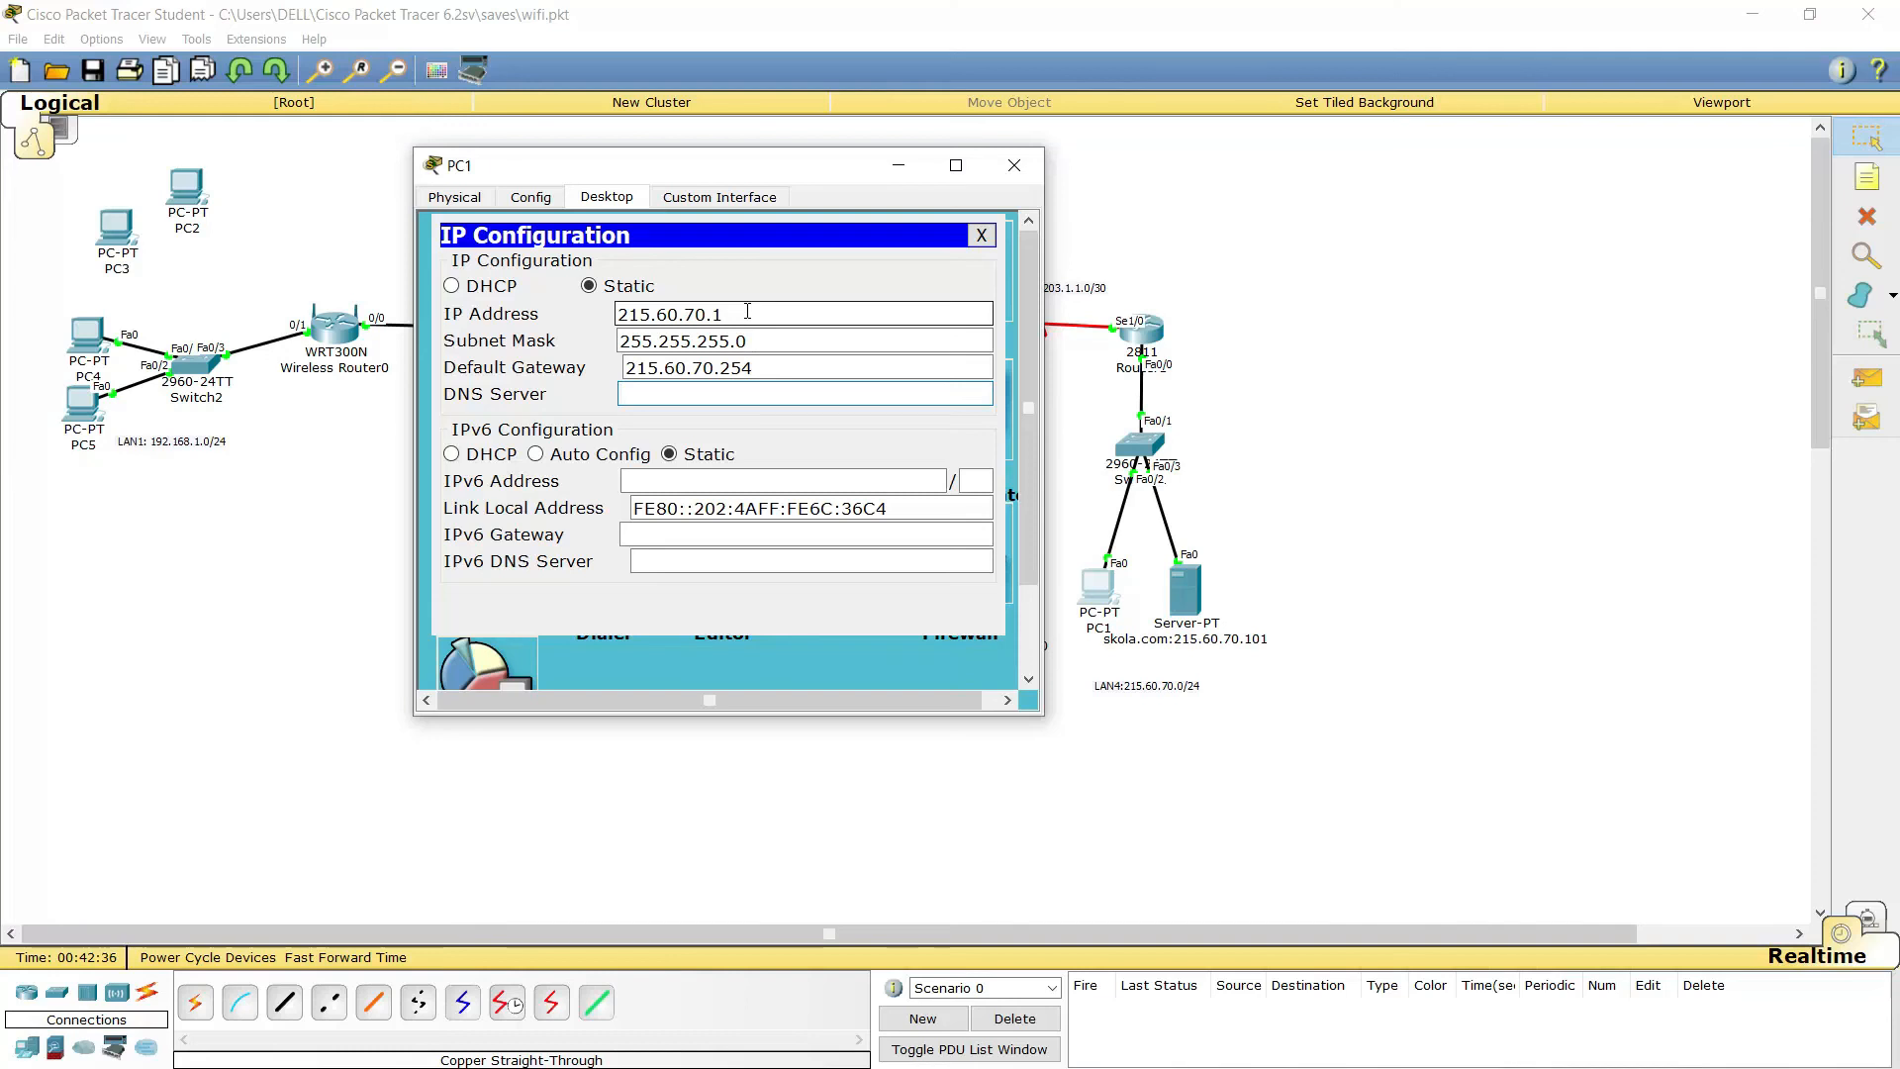
pyautogui.write('210')
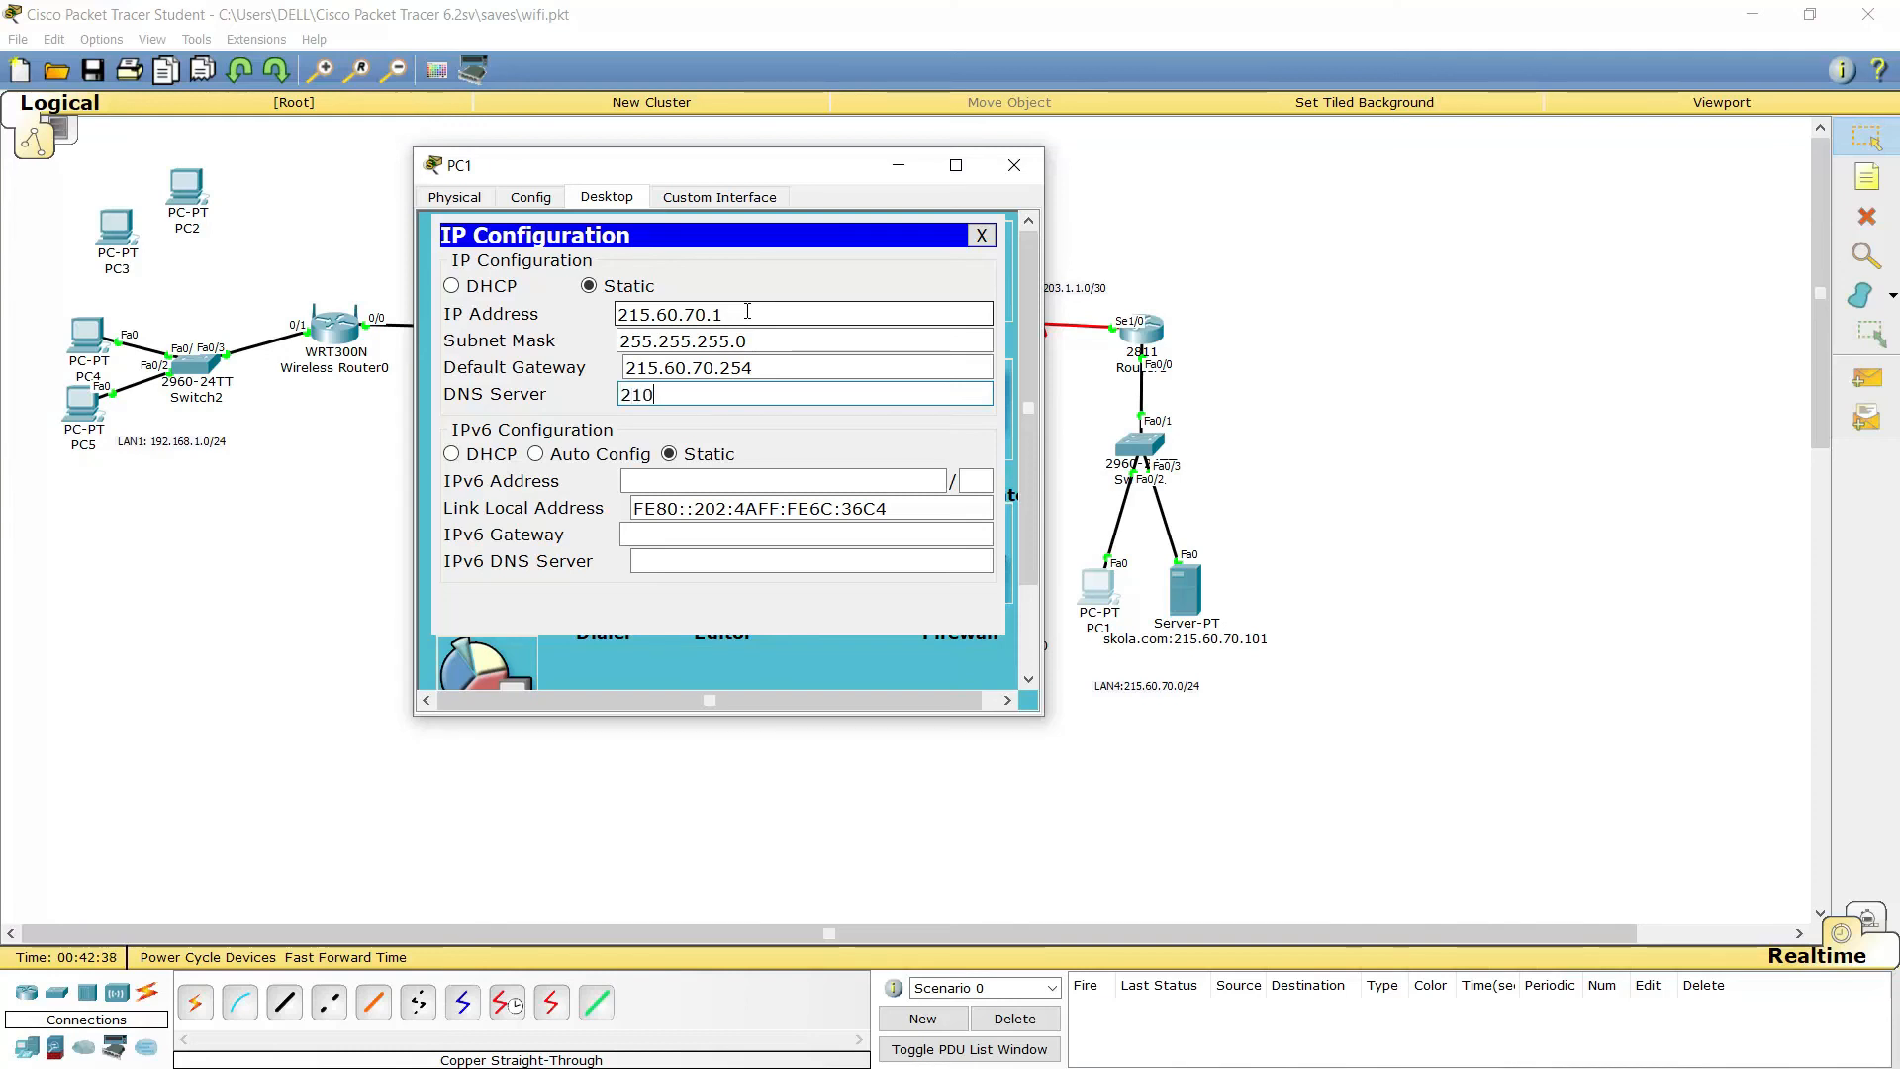
pyautogui.write('.20.30.200')
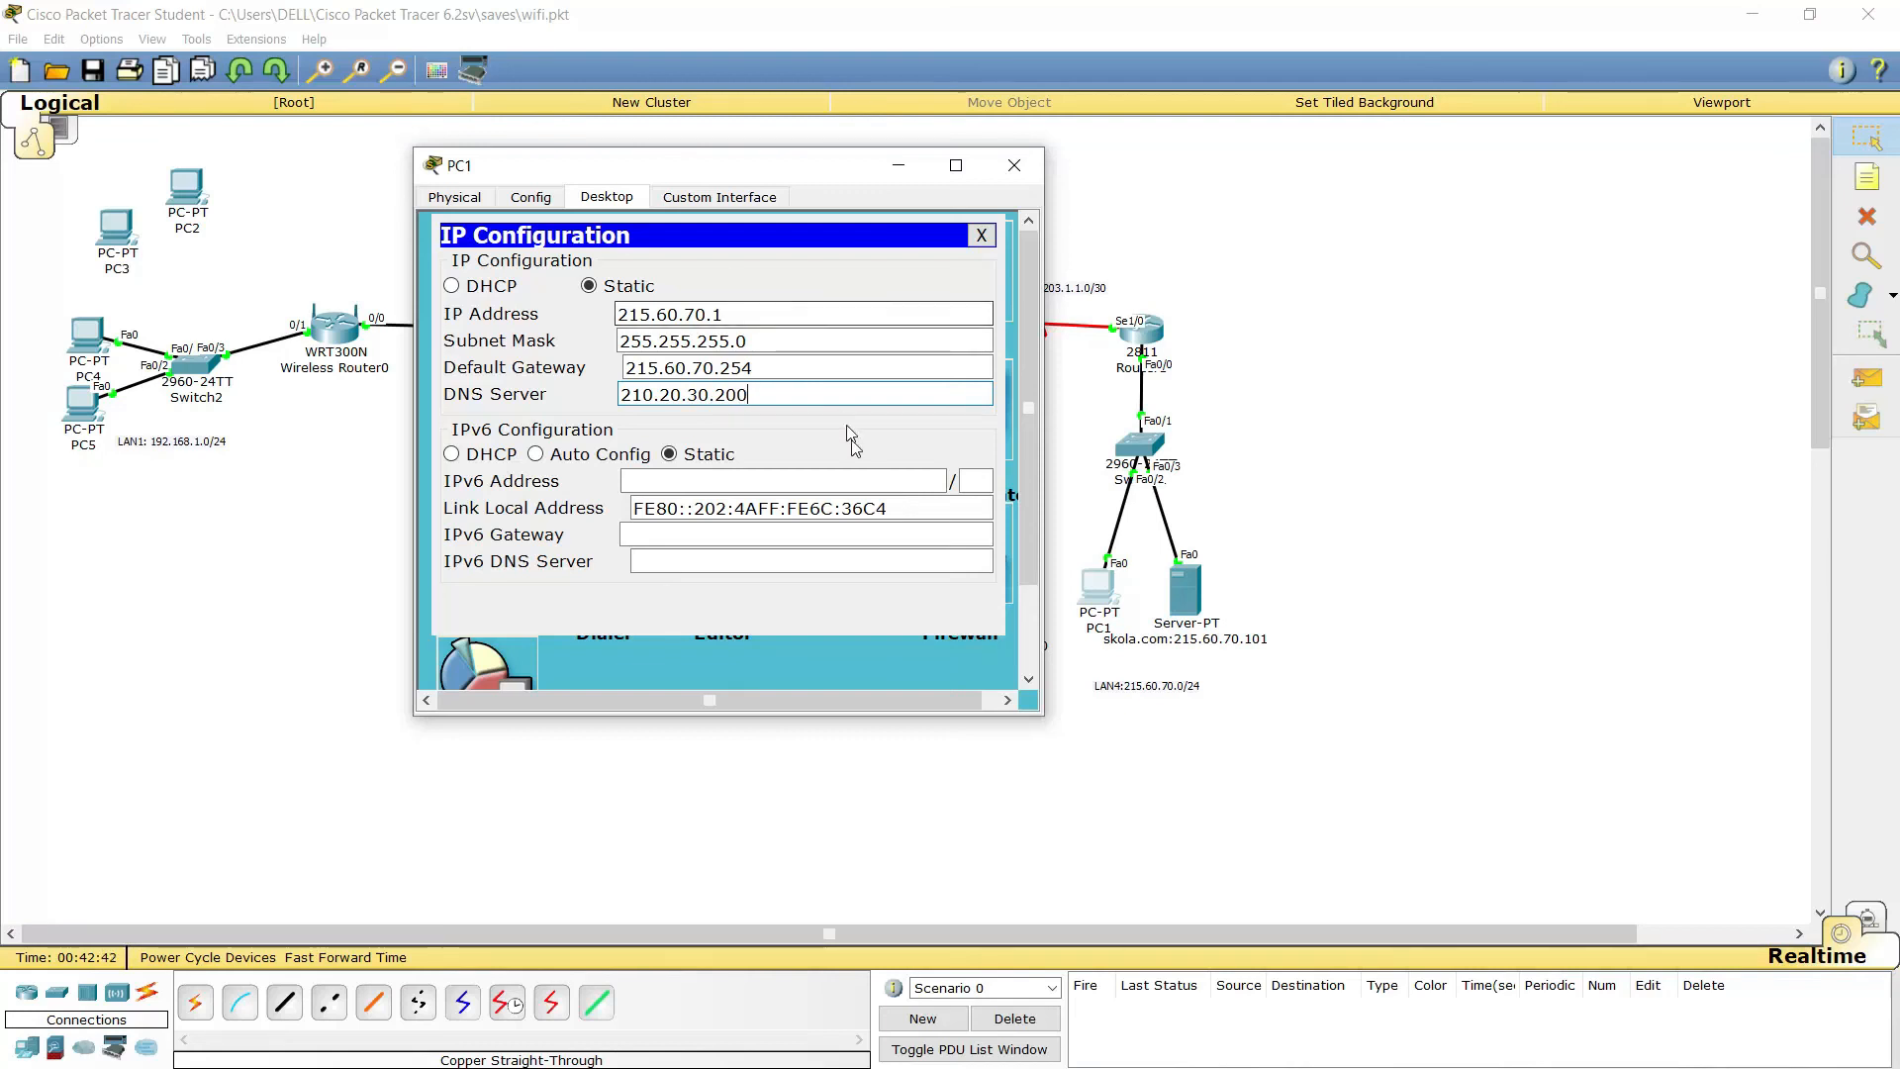
# Give the skola.com server the static IP address 215.60.70.101
pyautogui.click(1014, 167)
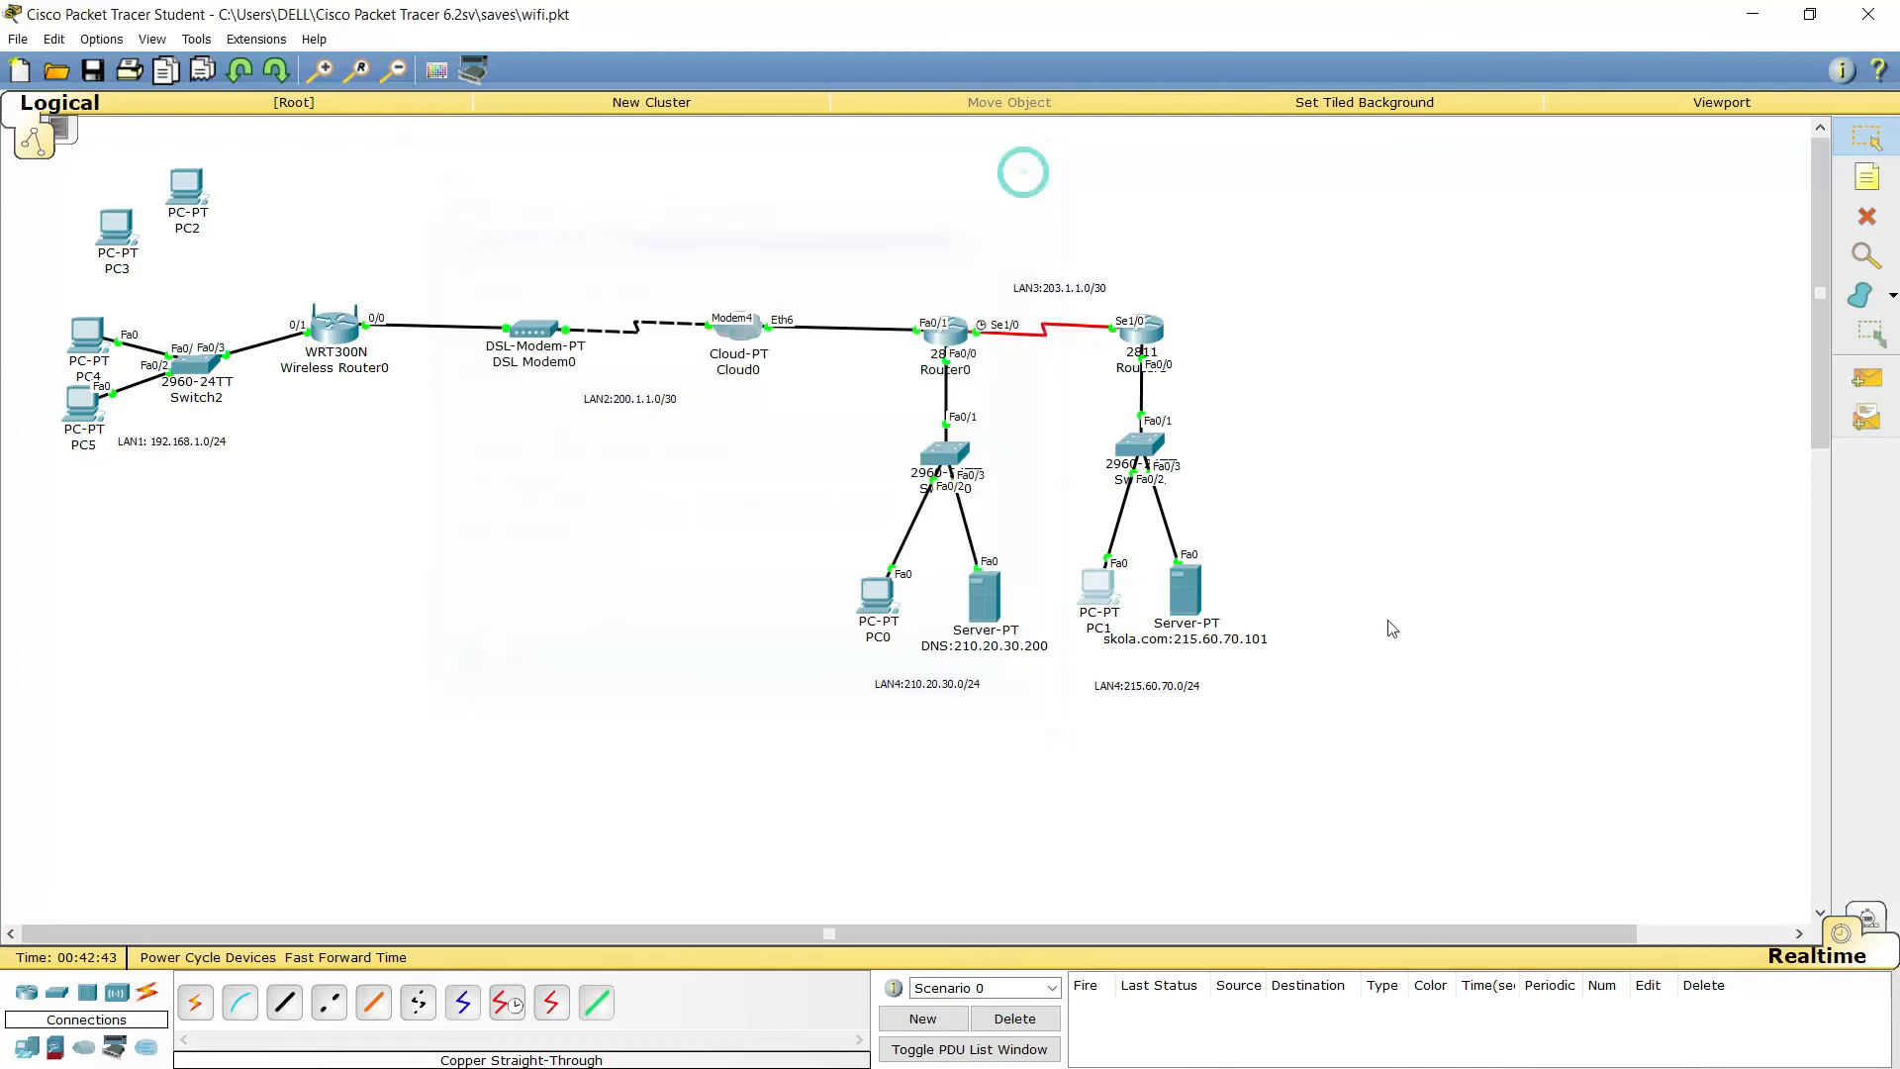
pyautogui.click(1185, 591)
pyautogui.click(839, 319)
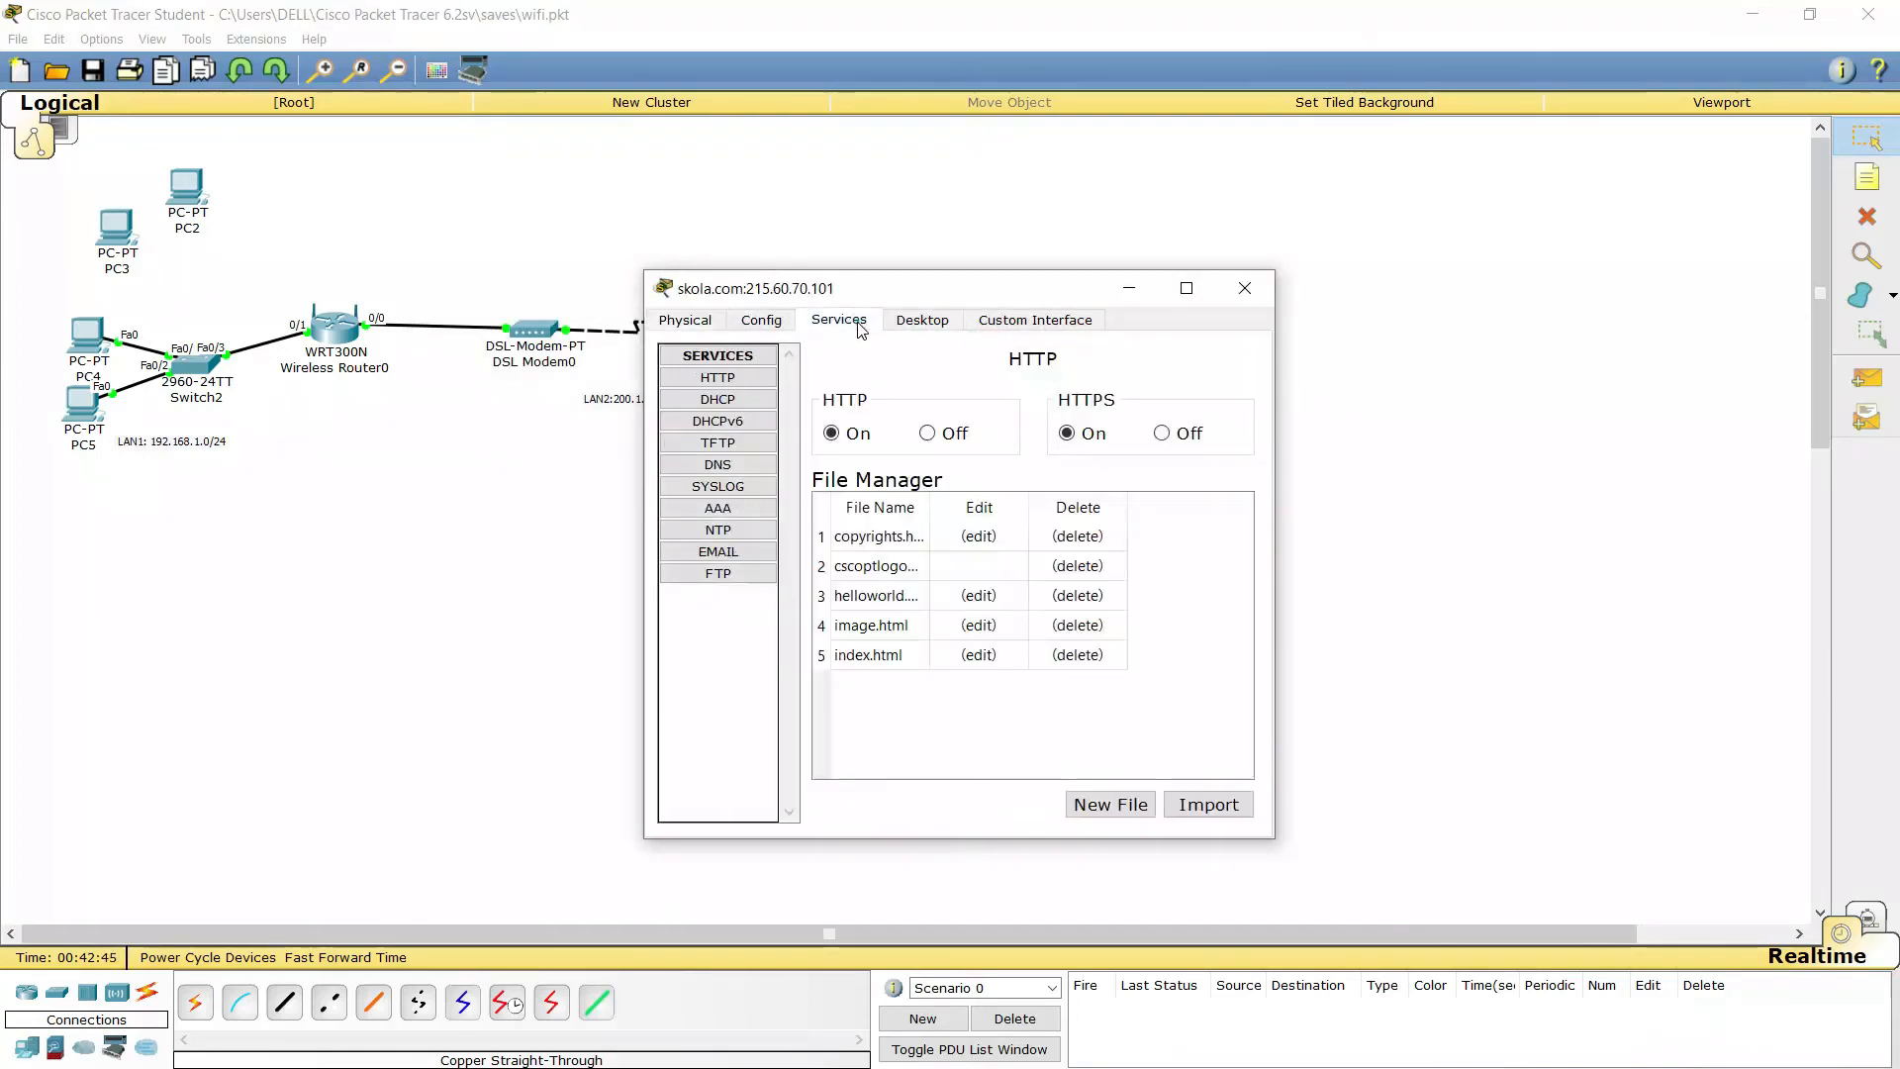
pyautogui.click(921, 320)
pyautogui.click(729, 415)
pyautogui.click(891, 480)
pyautogui.write('215.60.70.')
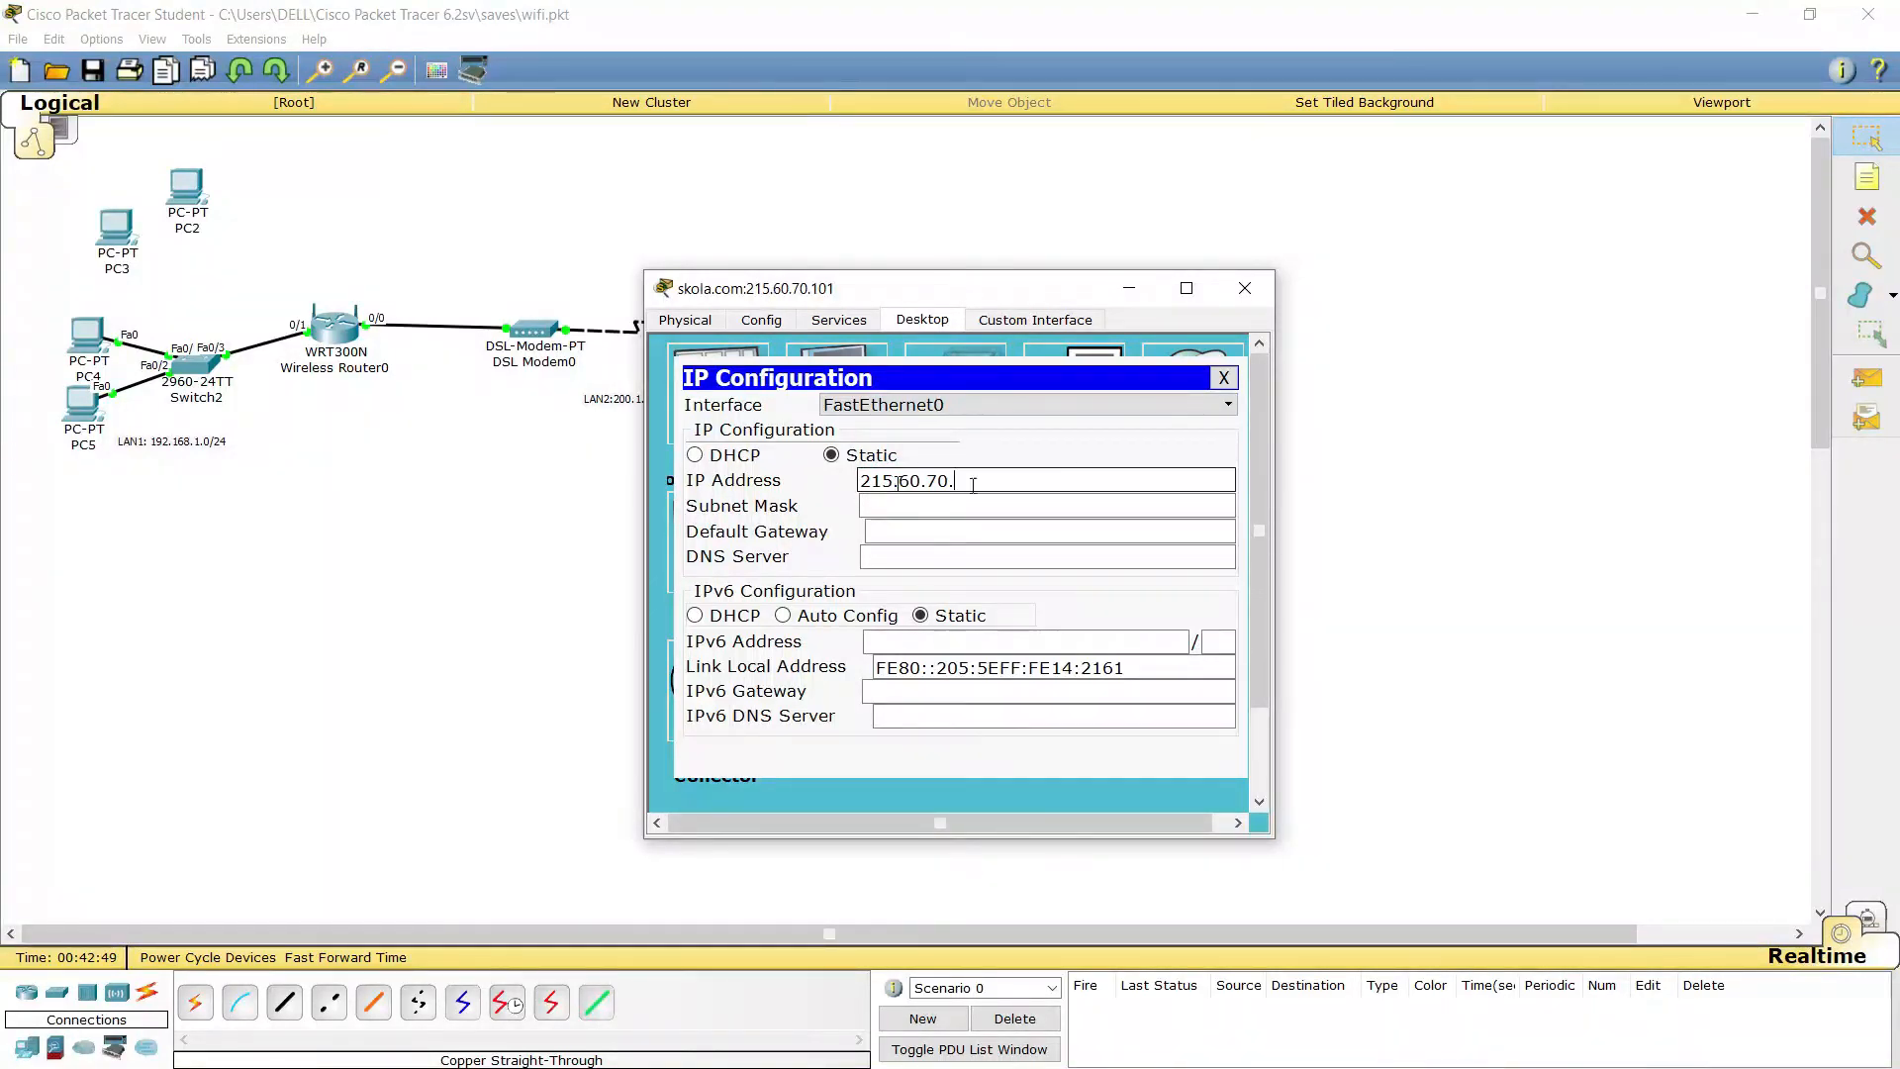
pyautogui.moveTo(980, 288); pyautogui.dragTo(685, 216)
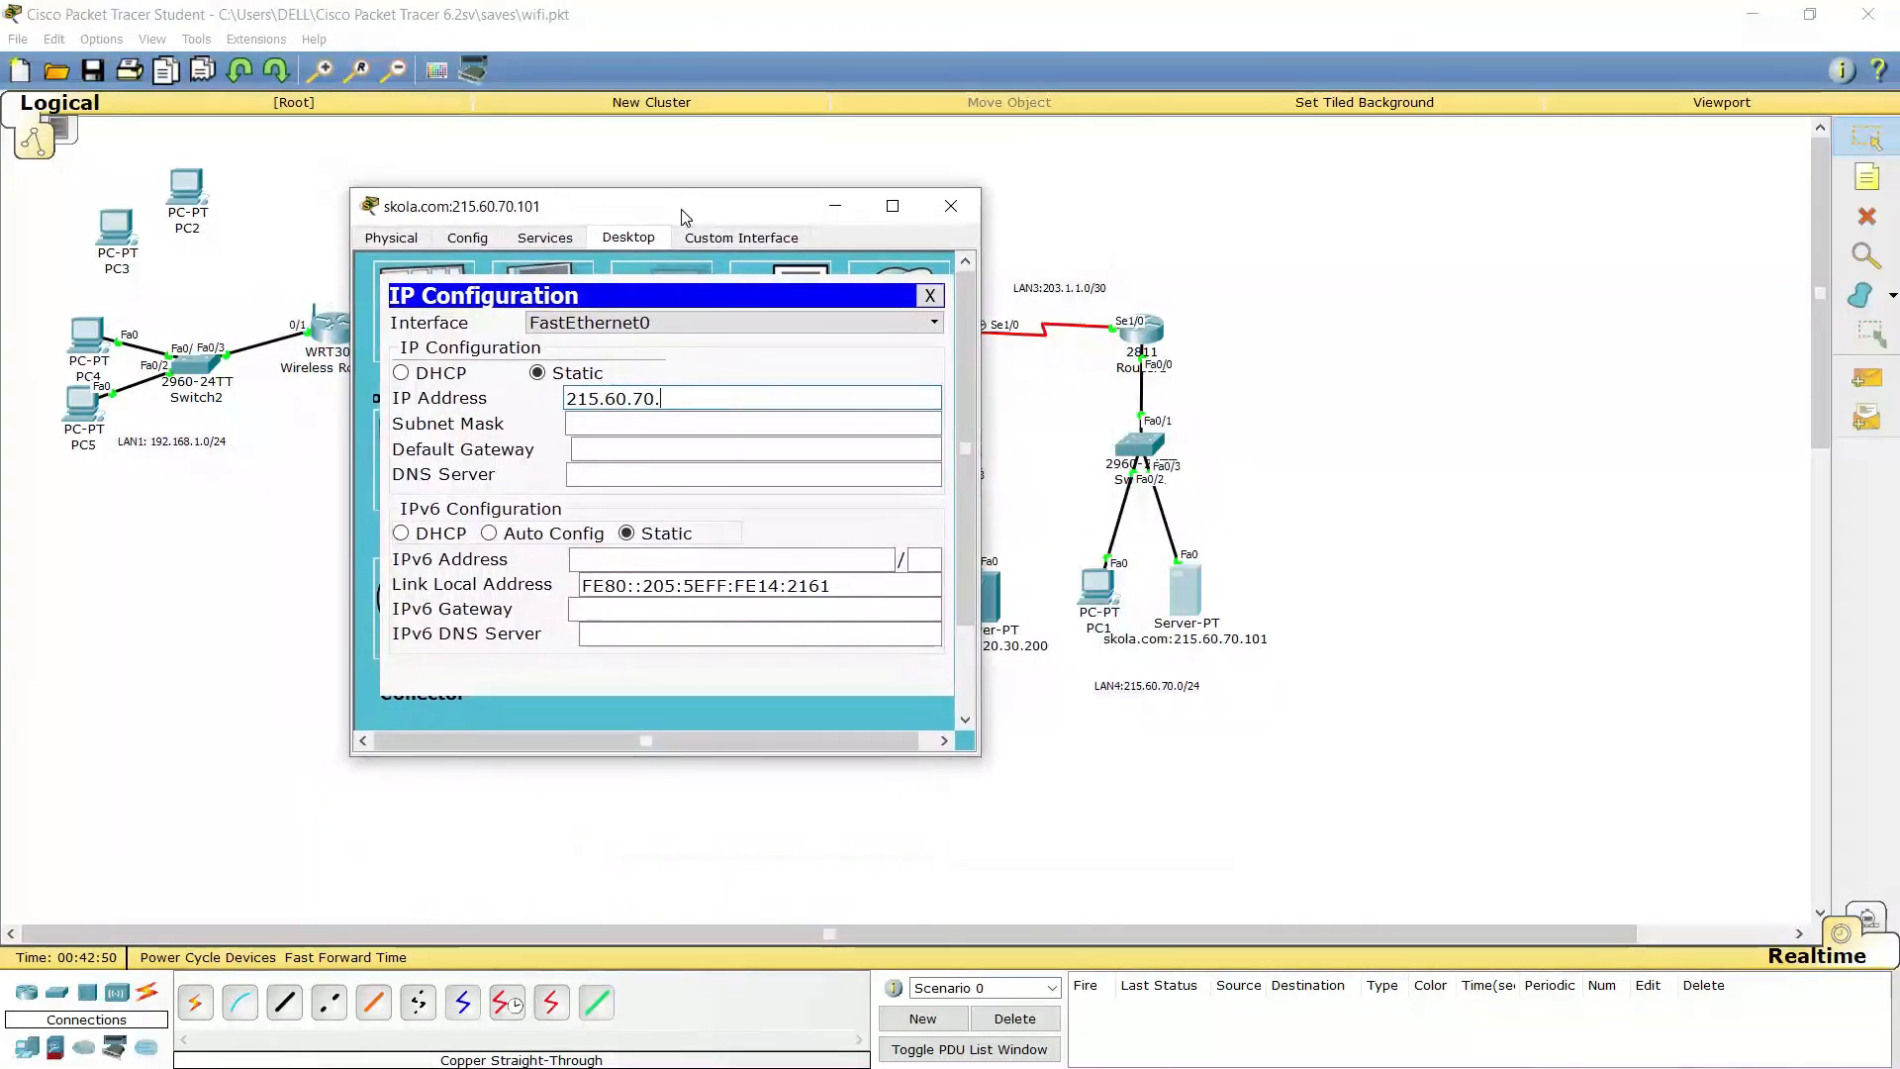
pyautogui.write('101')
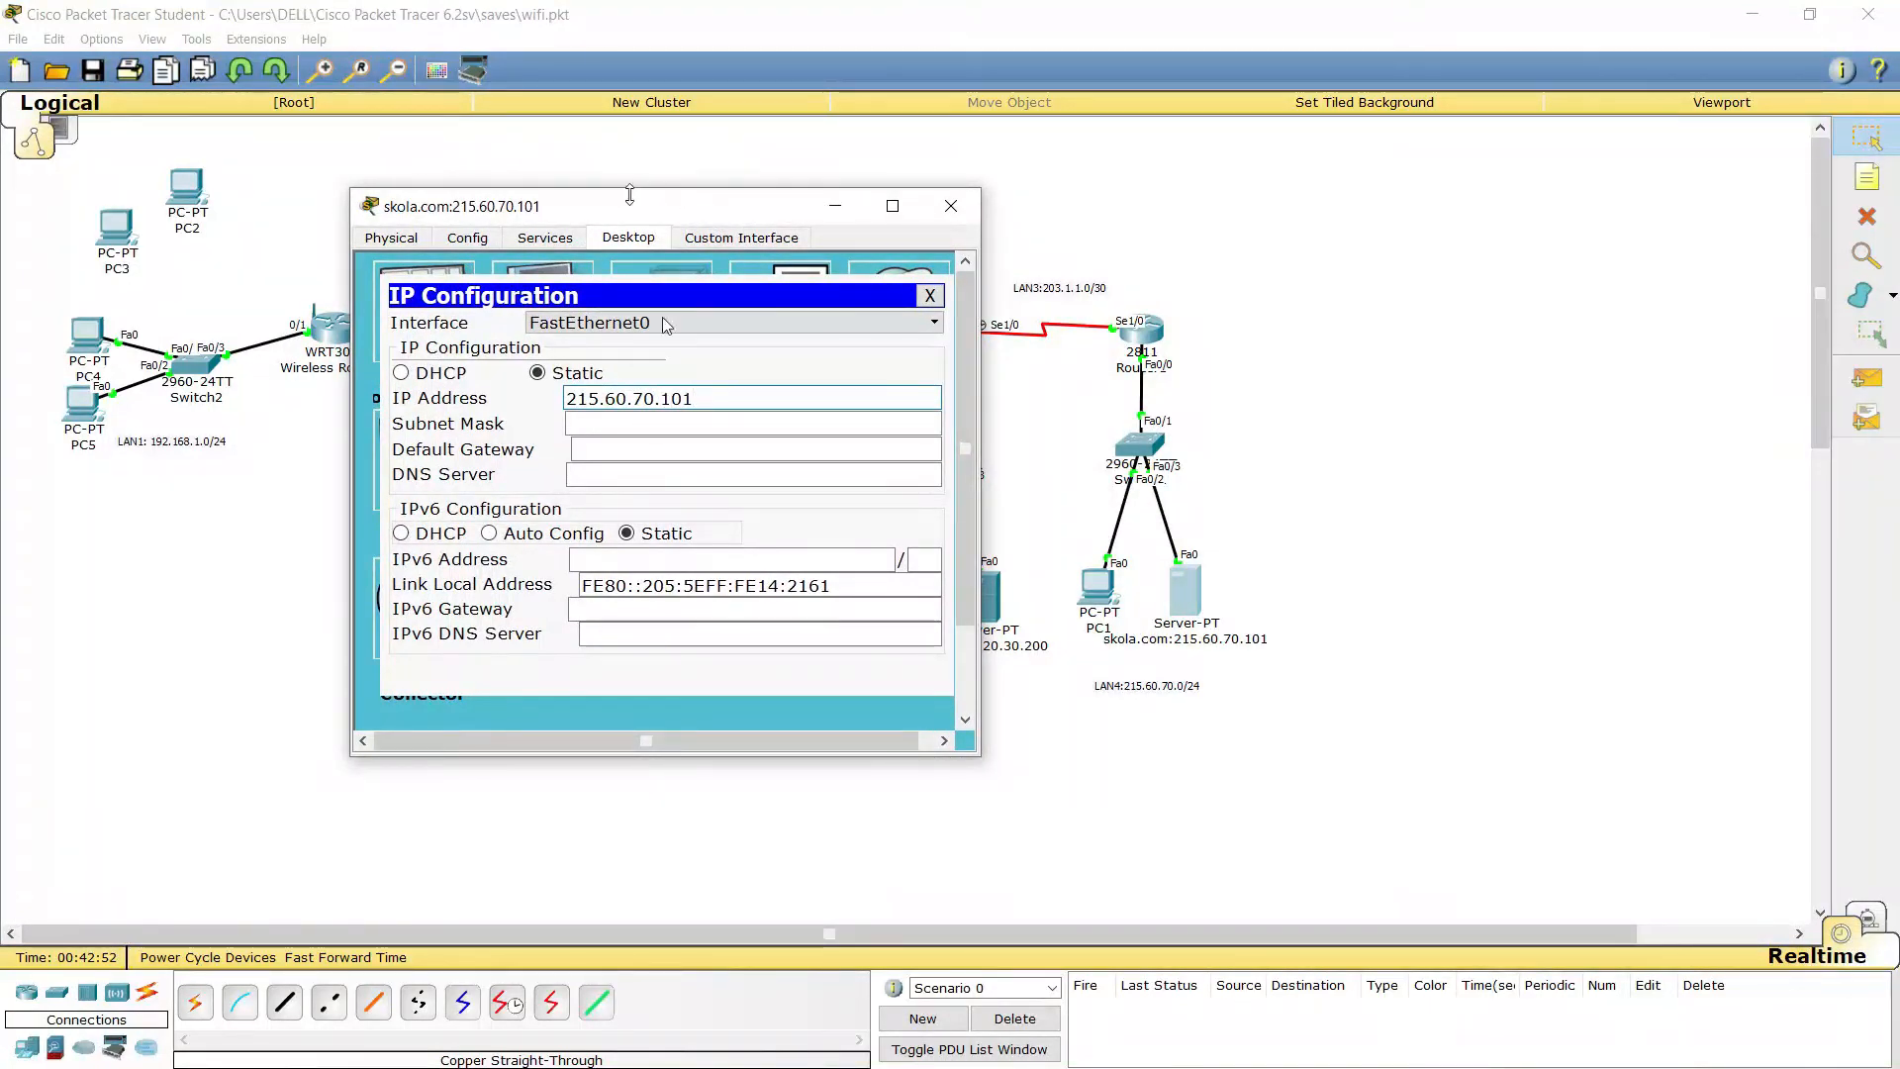
# Set the server's mask 255.255.255.0, gateway 215.60.70.254 and DNS 210.20.30.200
pyautogui.click(698, 425)
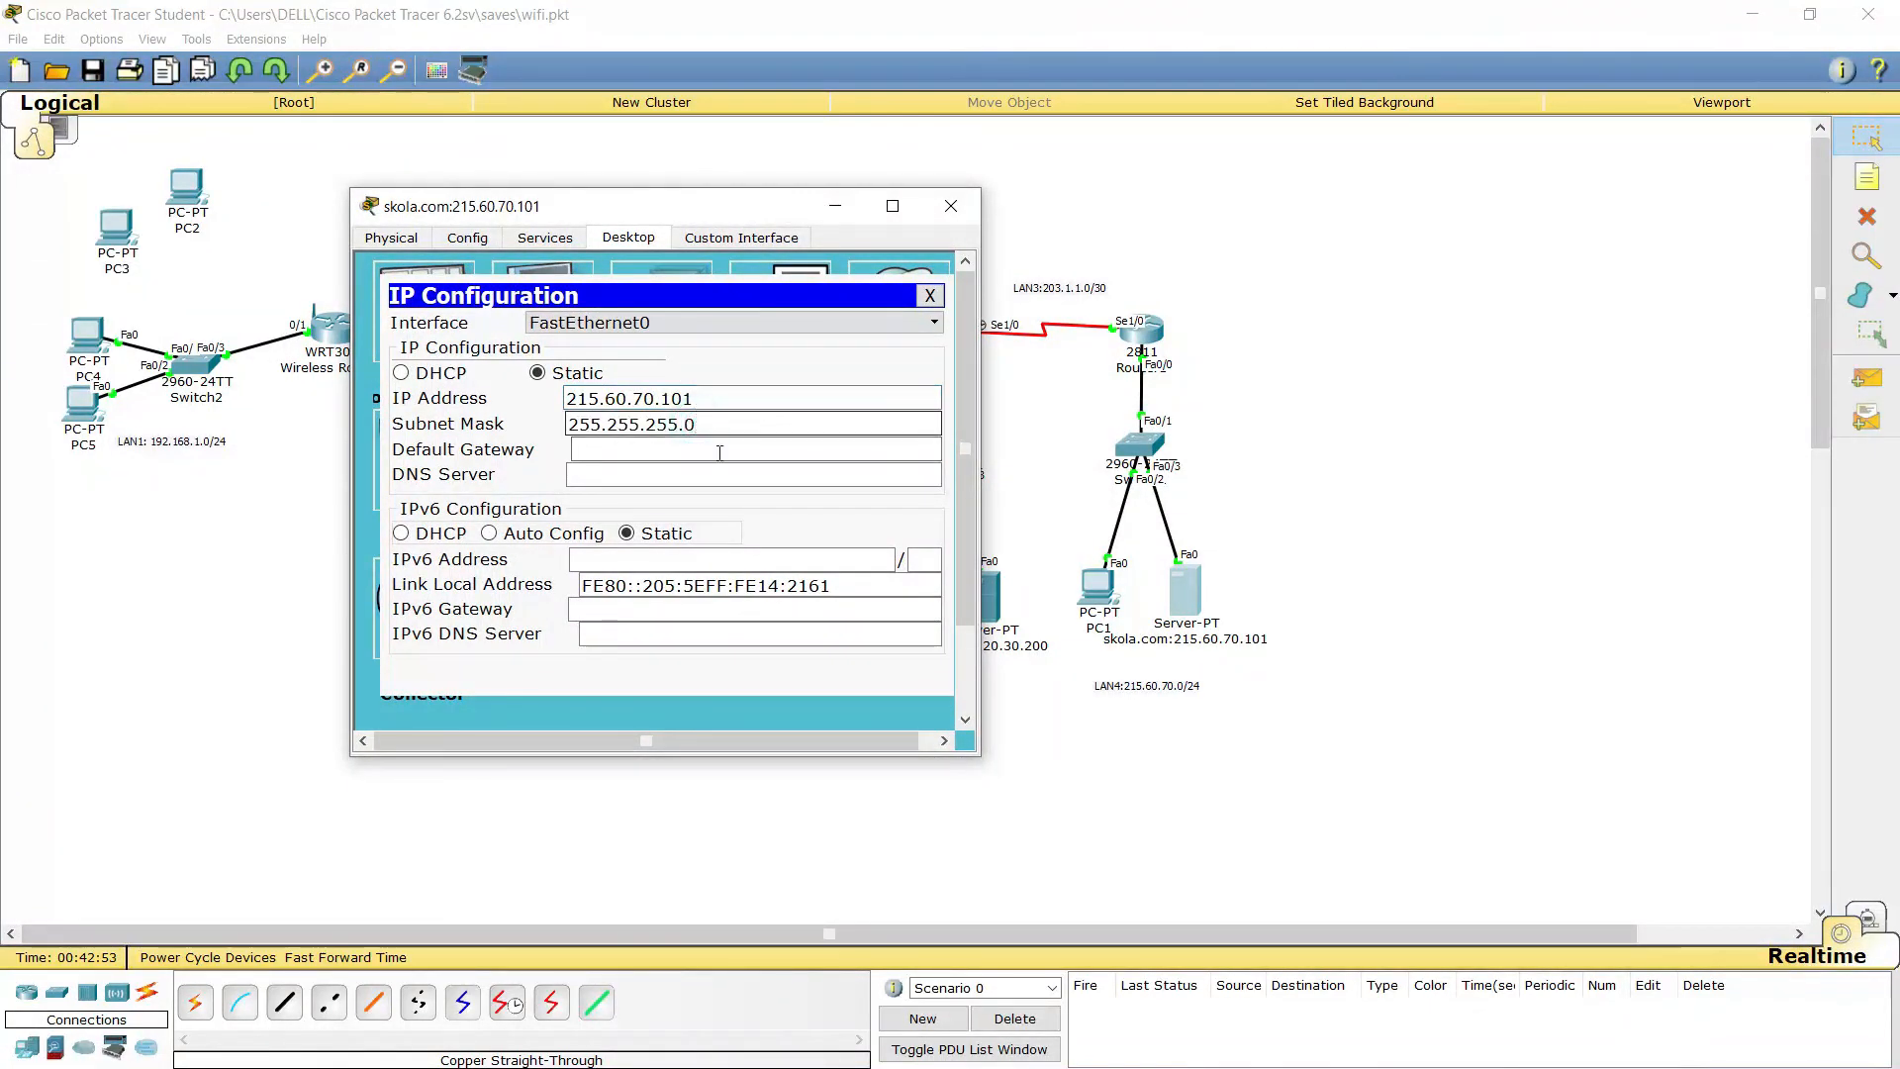
pyautogui.click(707, 465)
pyautogui.click(705, 452)
pyautogui.write('215.60.70.254')
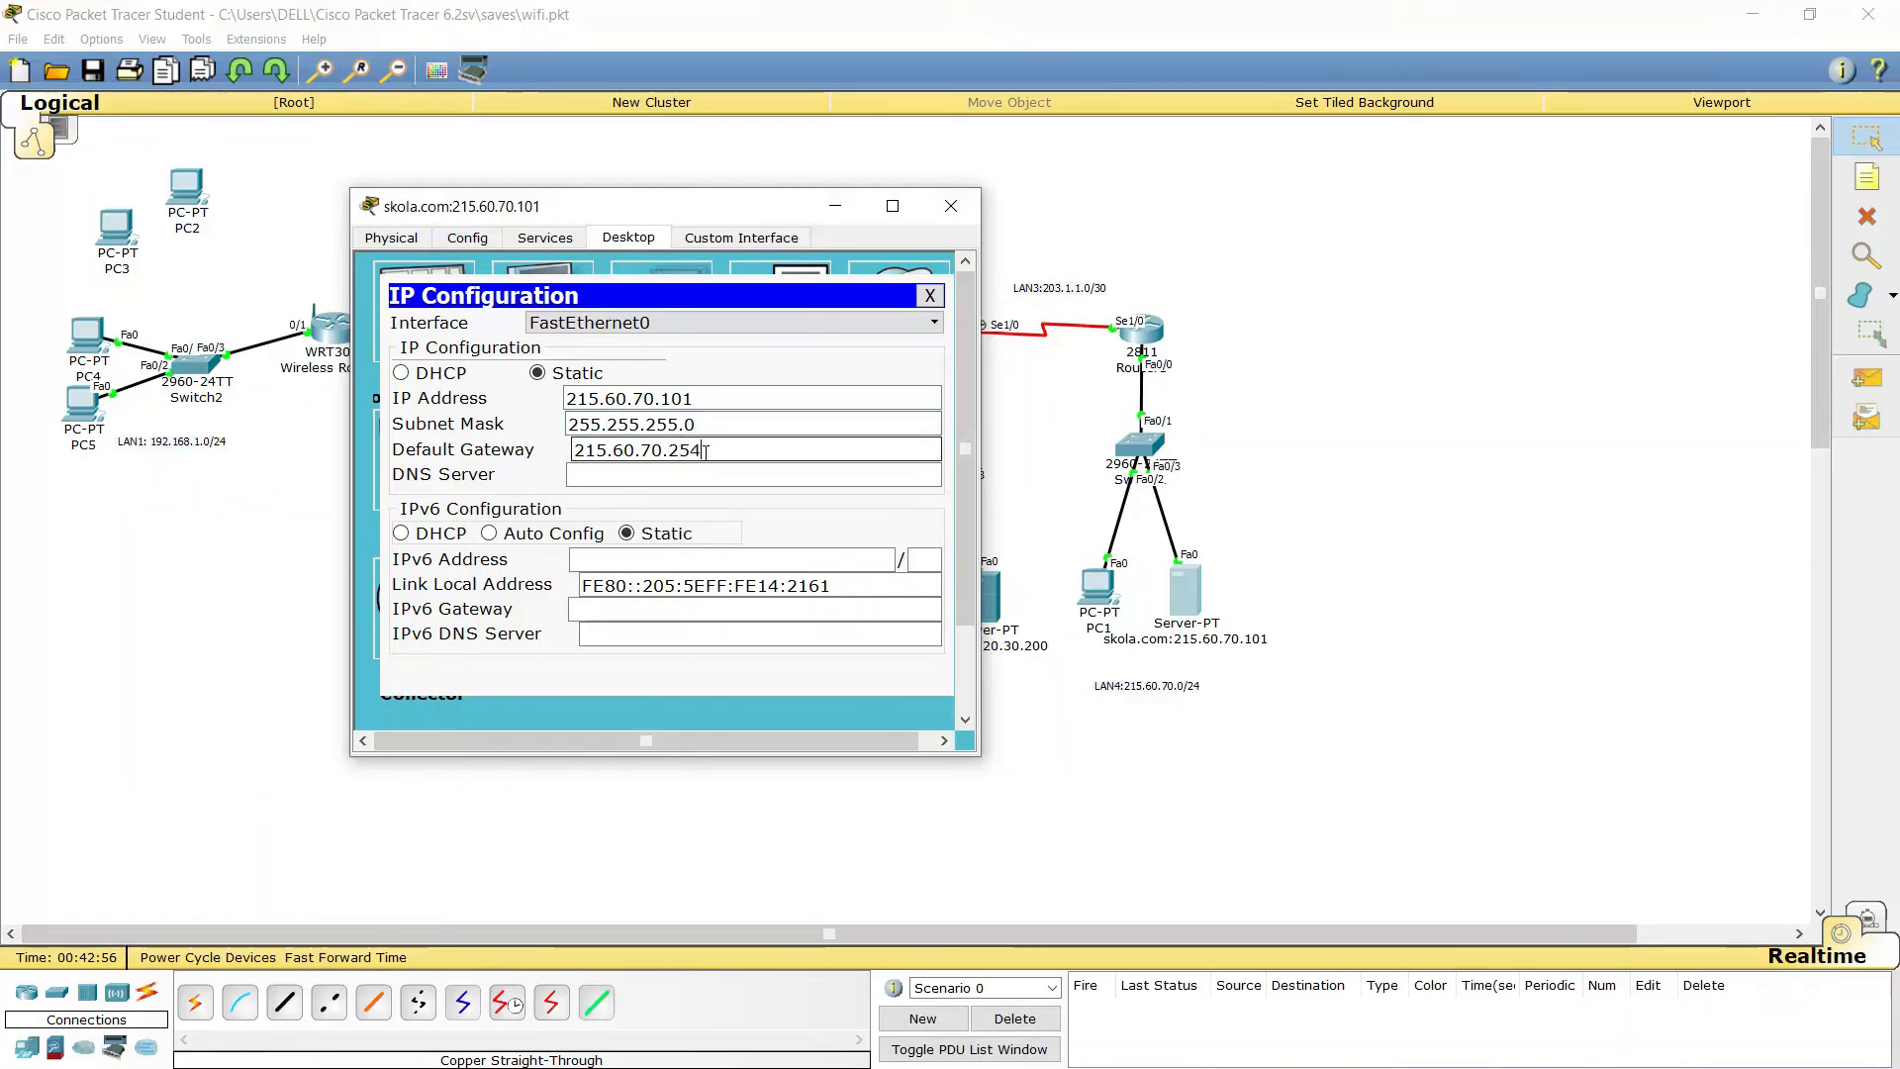
pyautogui.click(690, 476)
pyautogui.write('2')
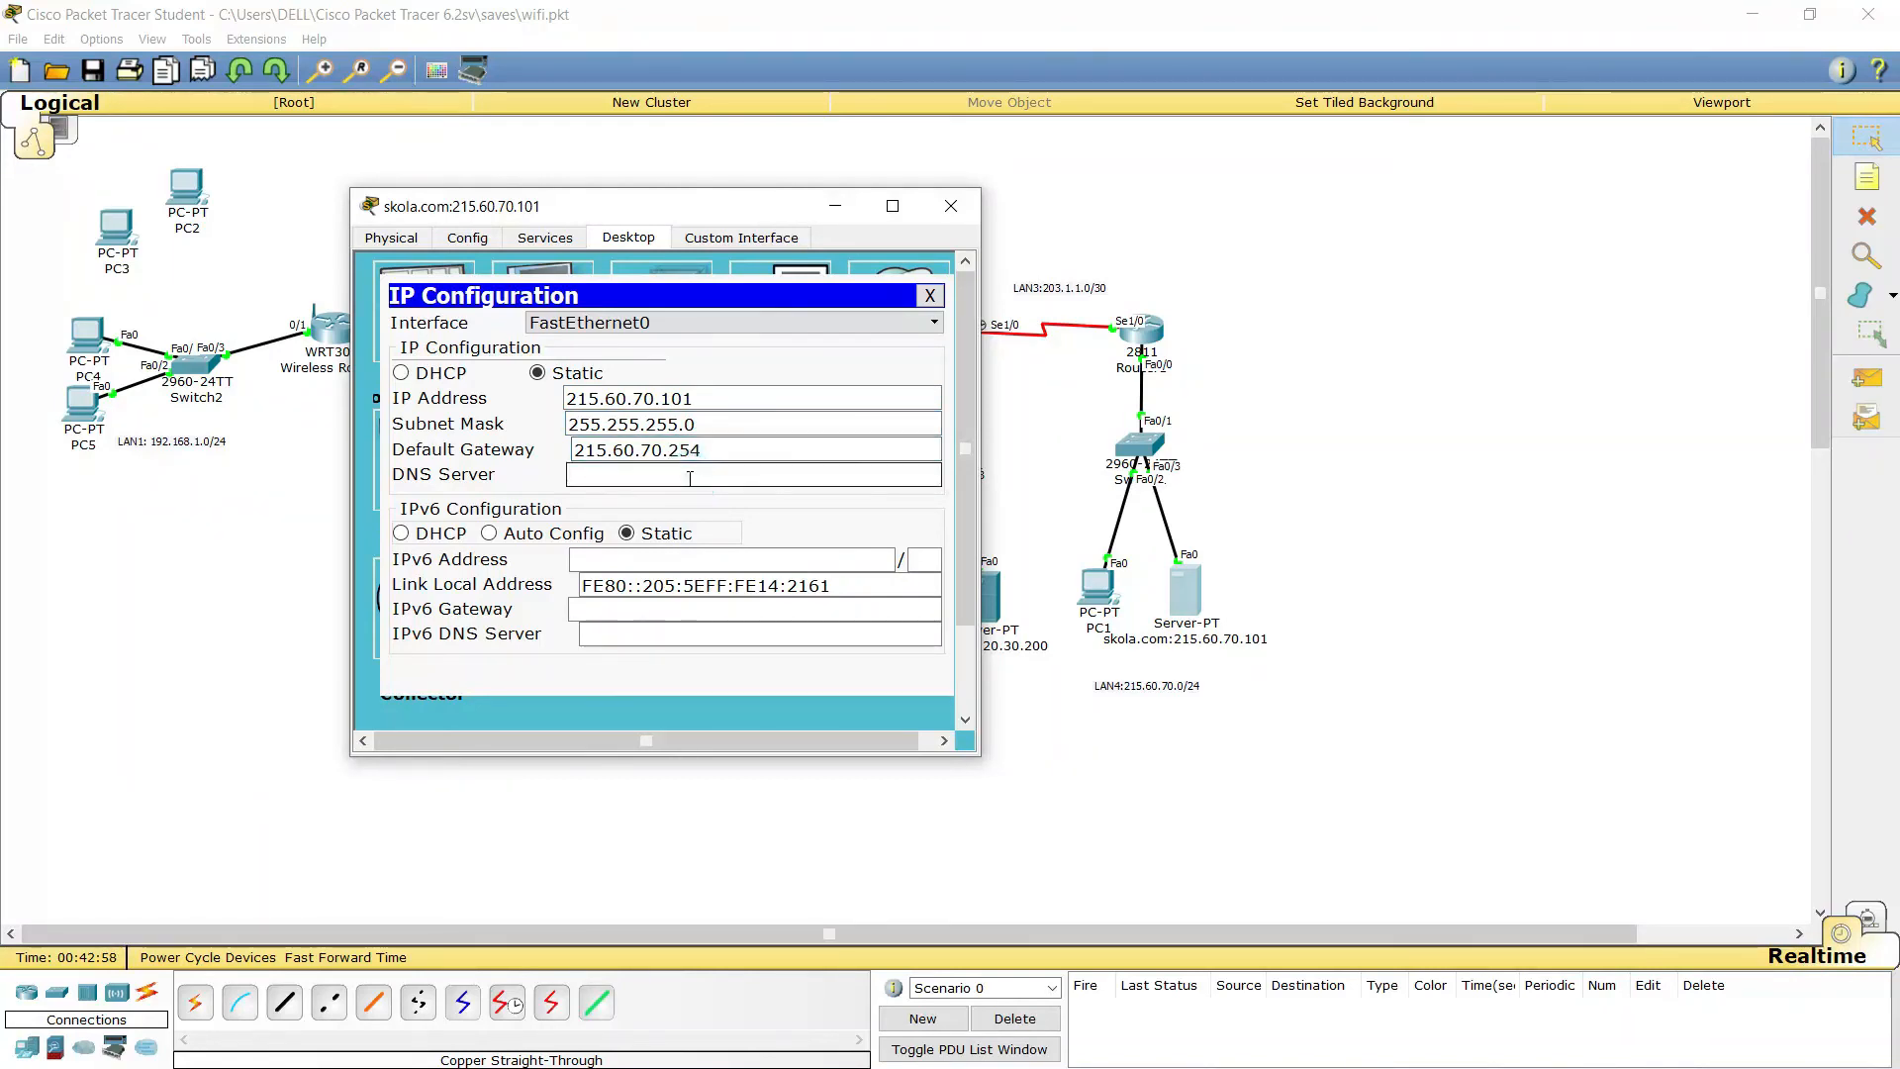
pyautogui.write('10.20.30.200')
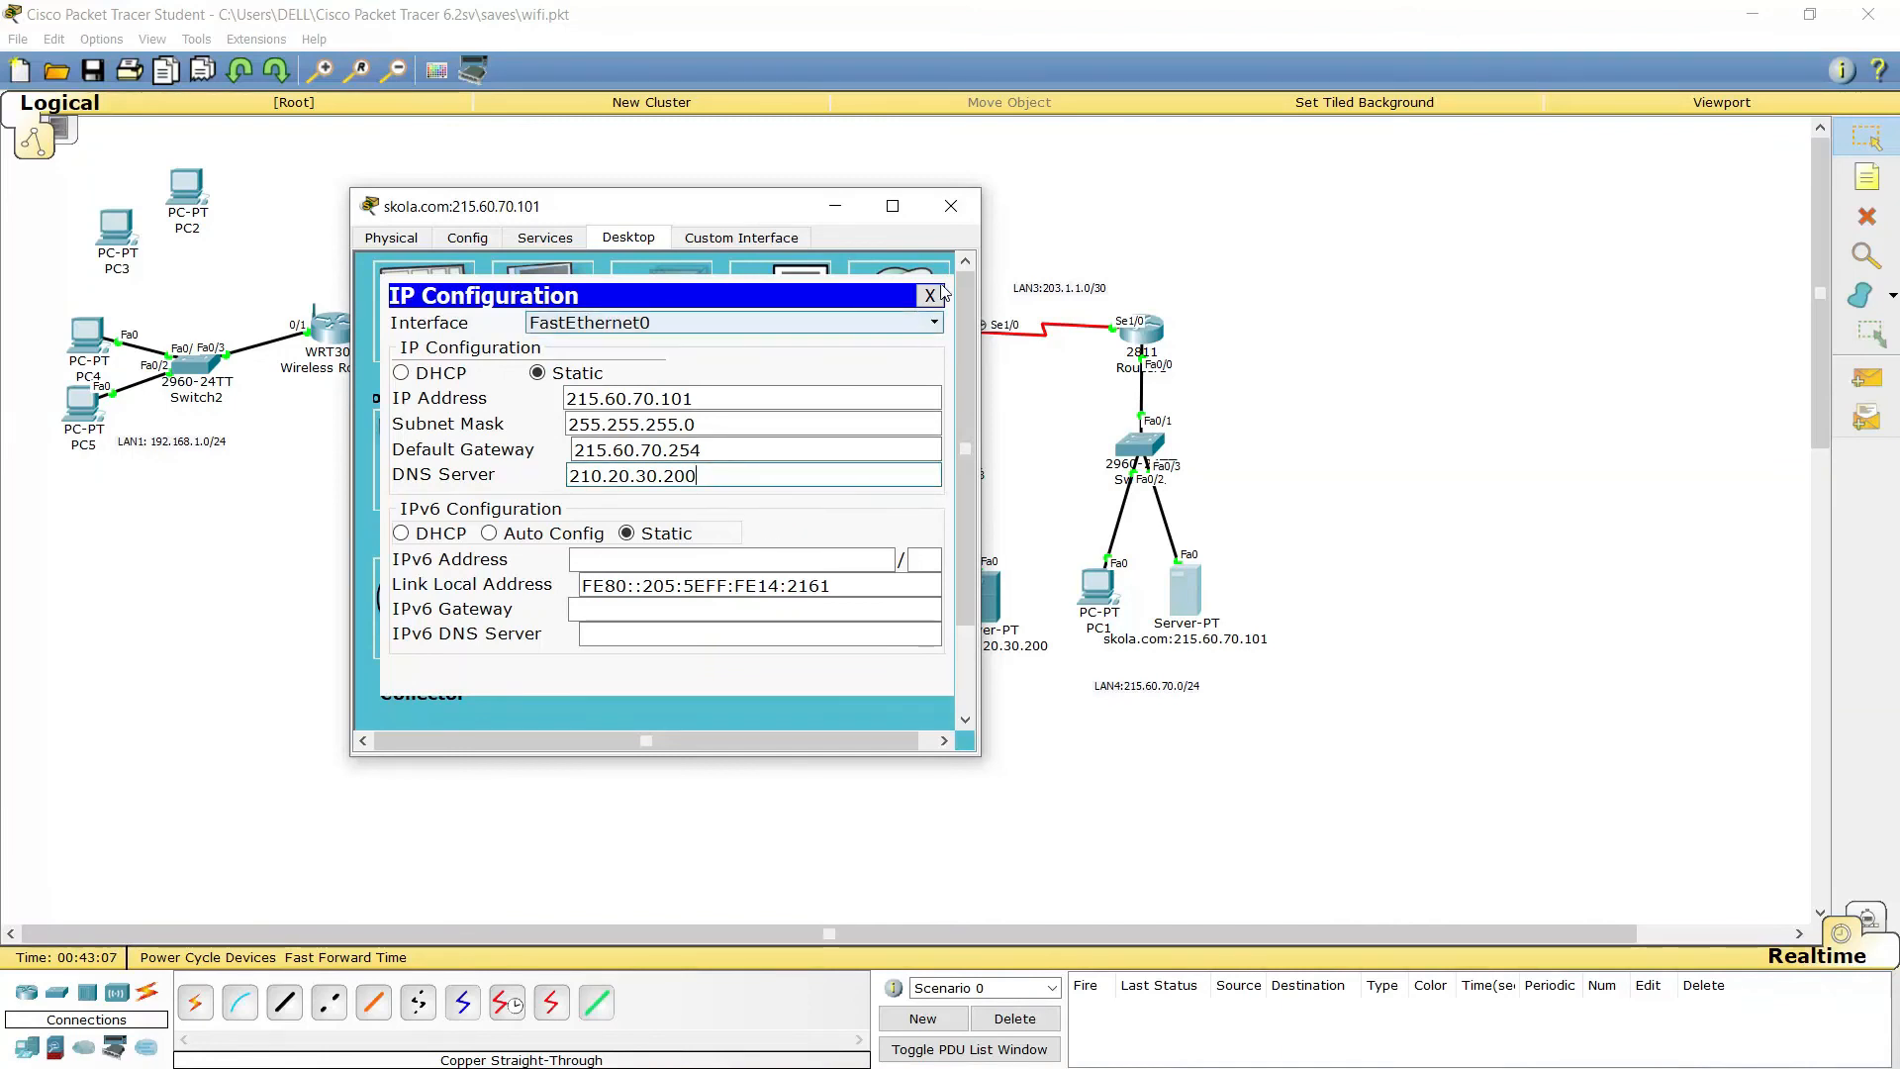
pyautogui.click(951, 206)
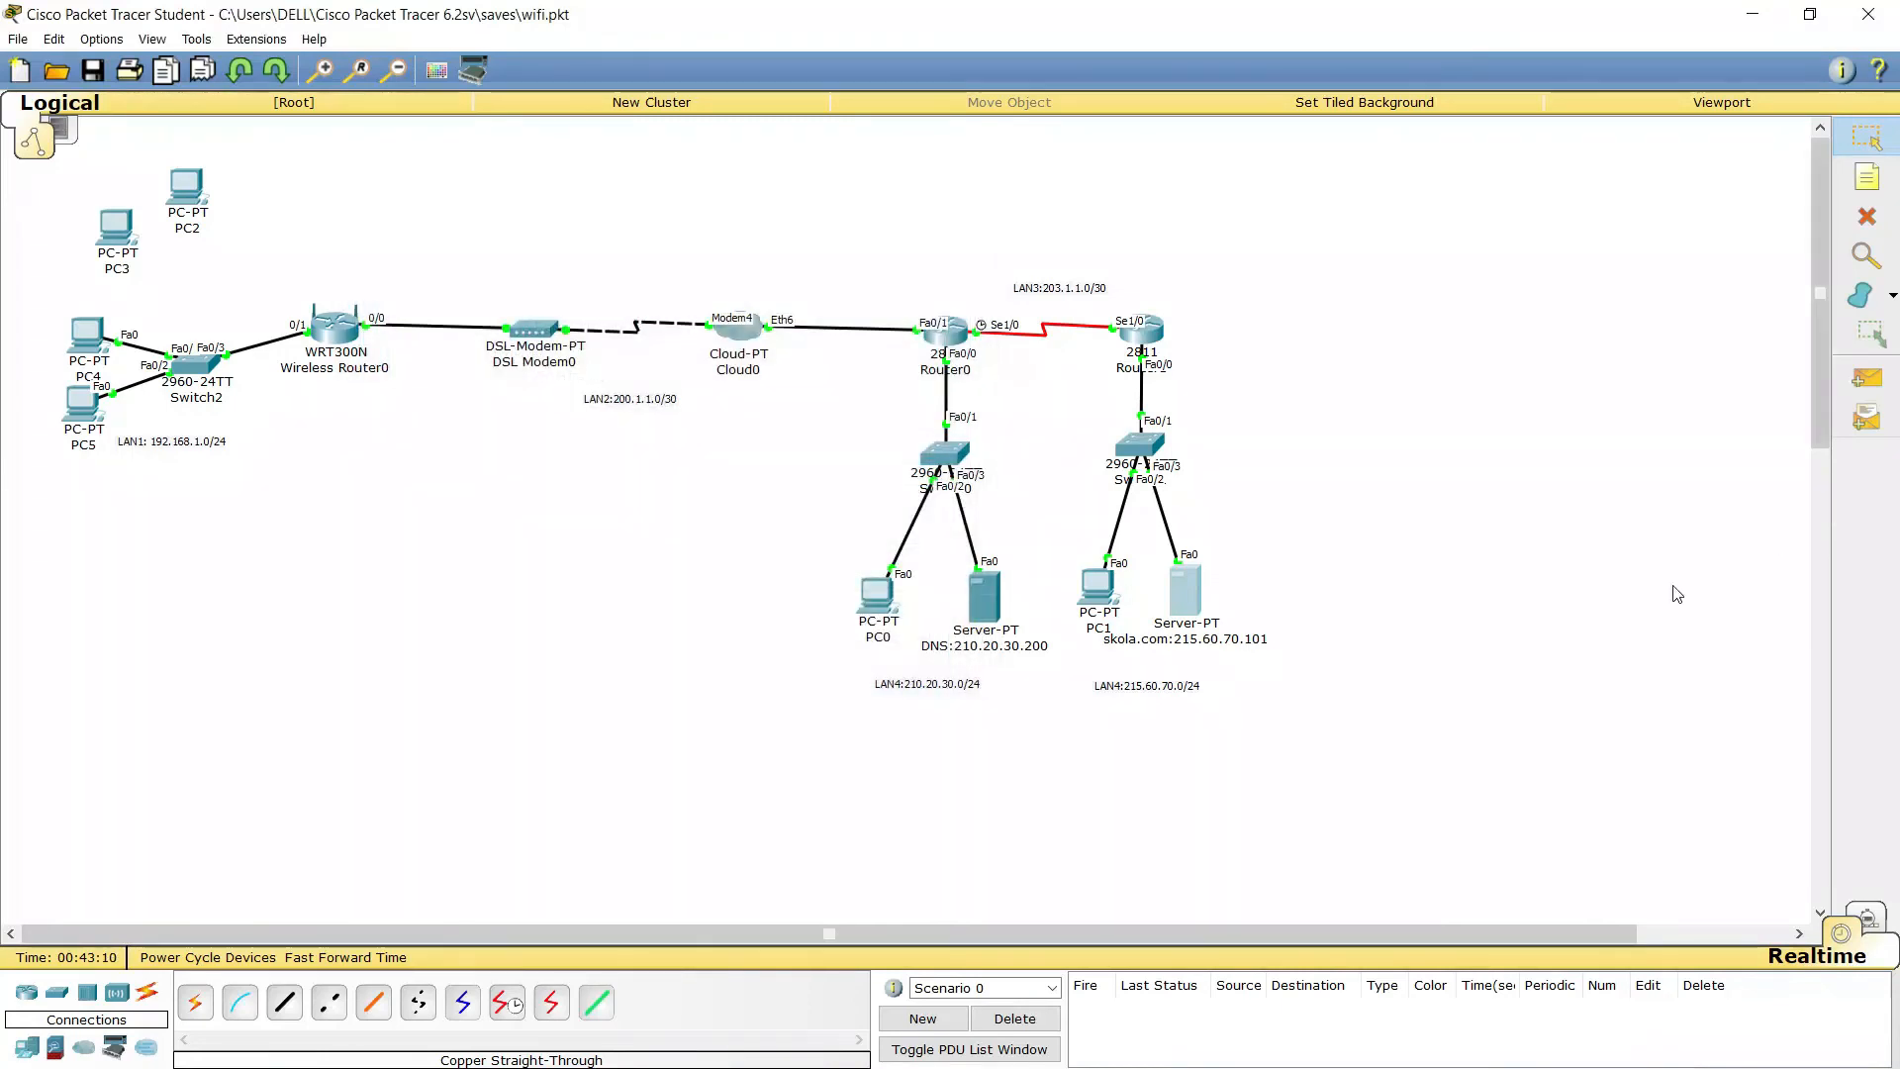
# Check the skola.com server's web service settings
pyautogui.click(1185, 591)
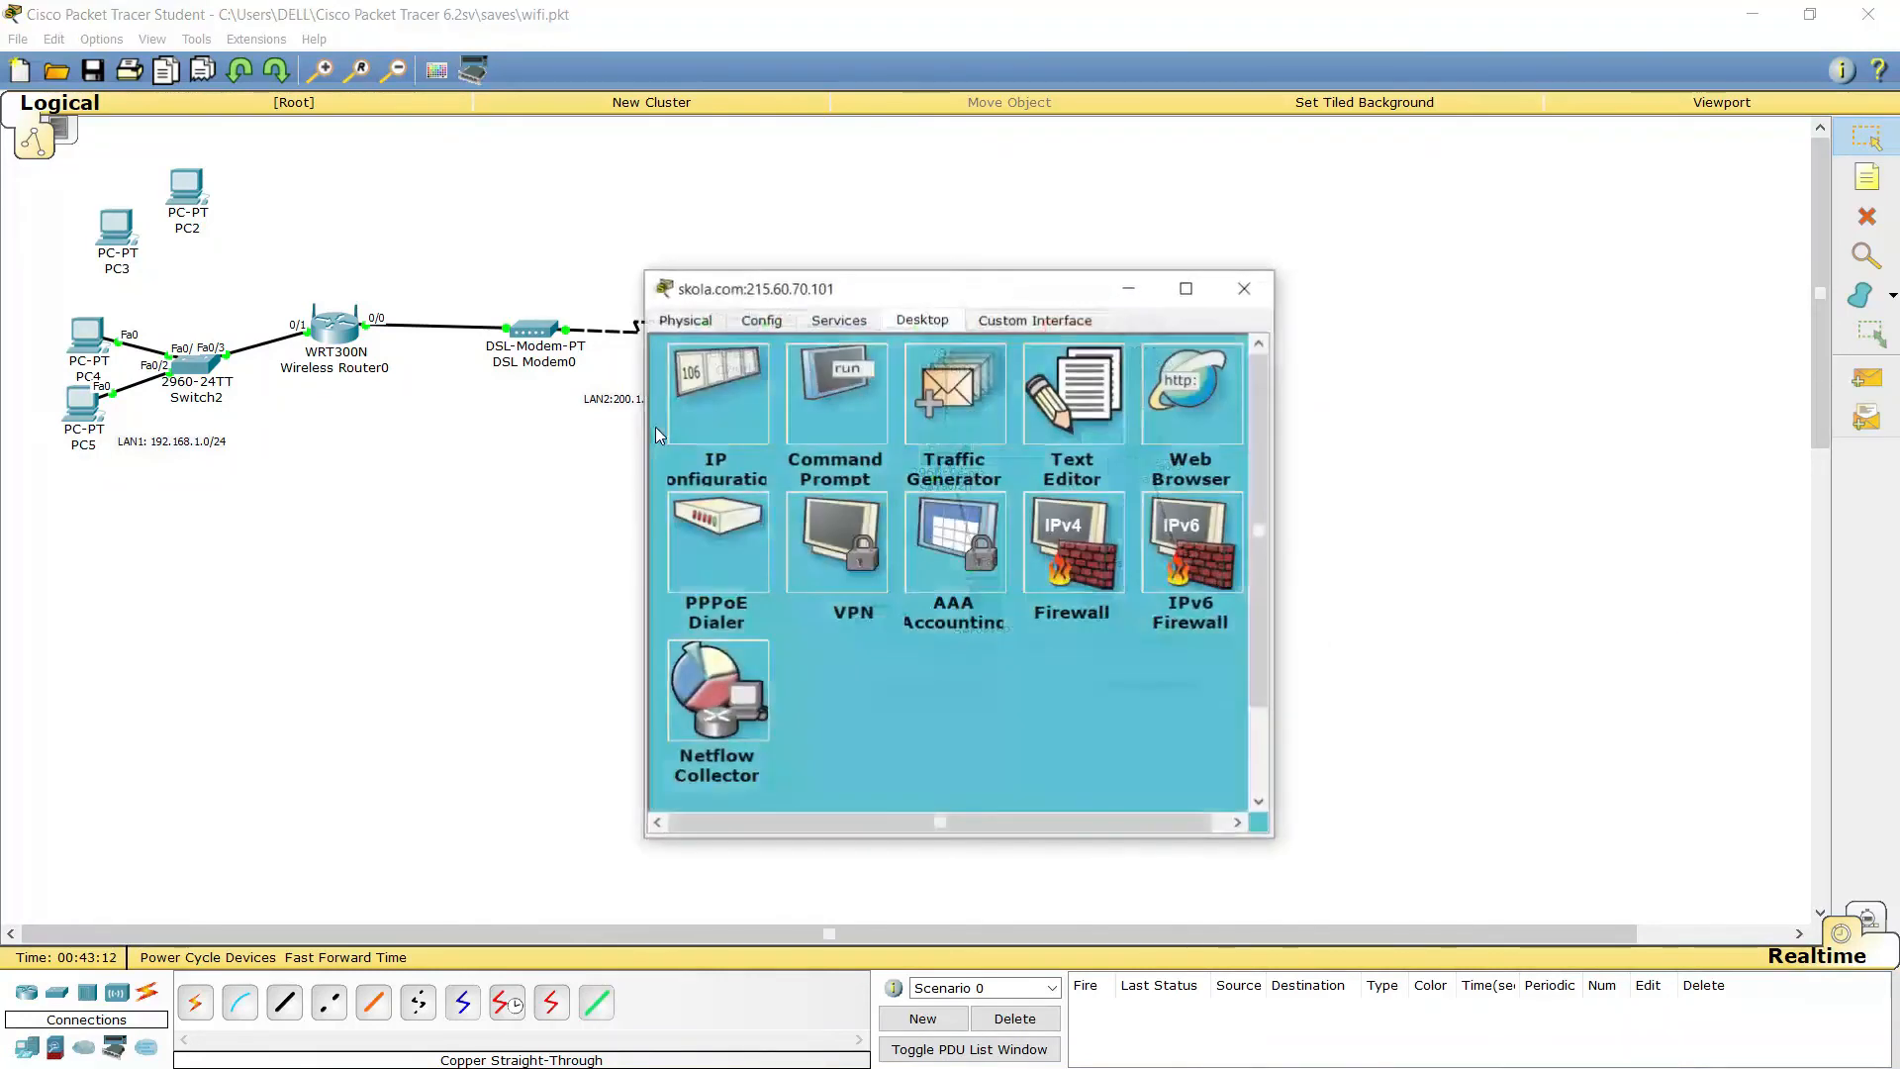
pyautogui.click(806, 314)
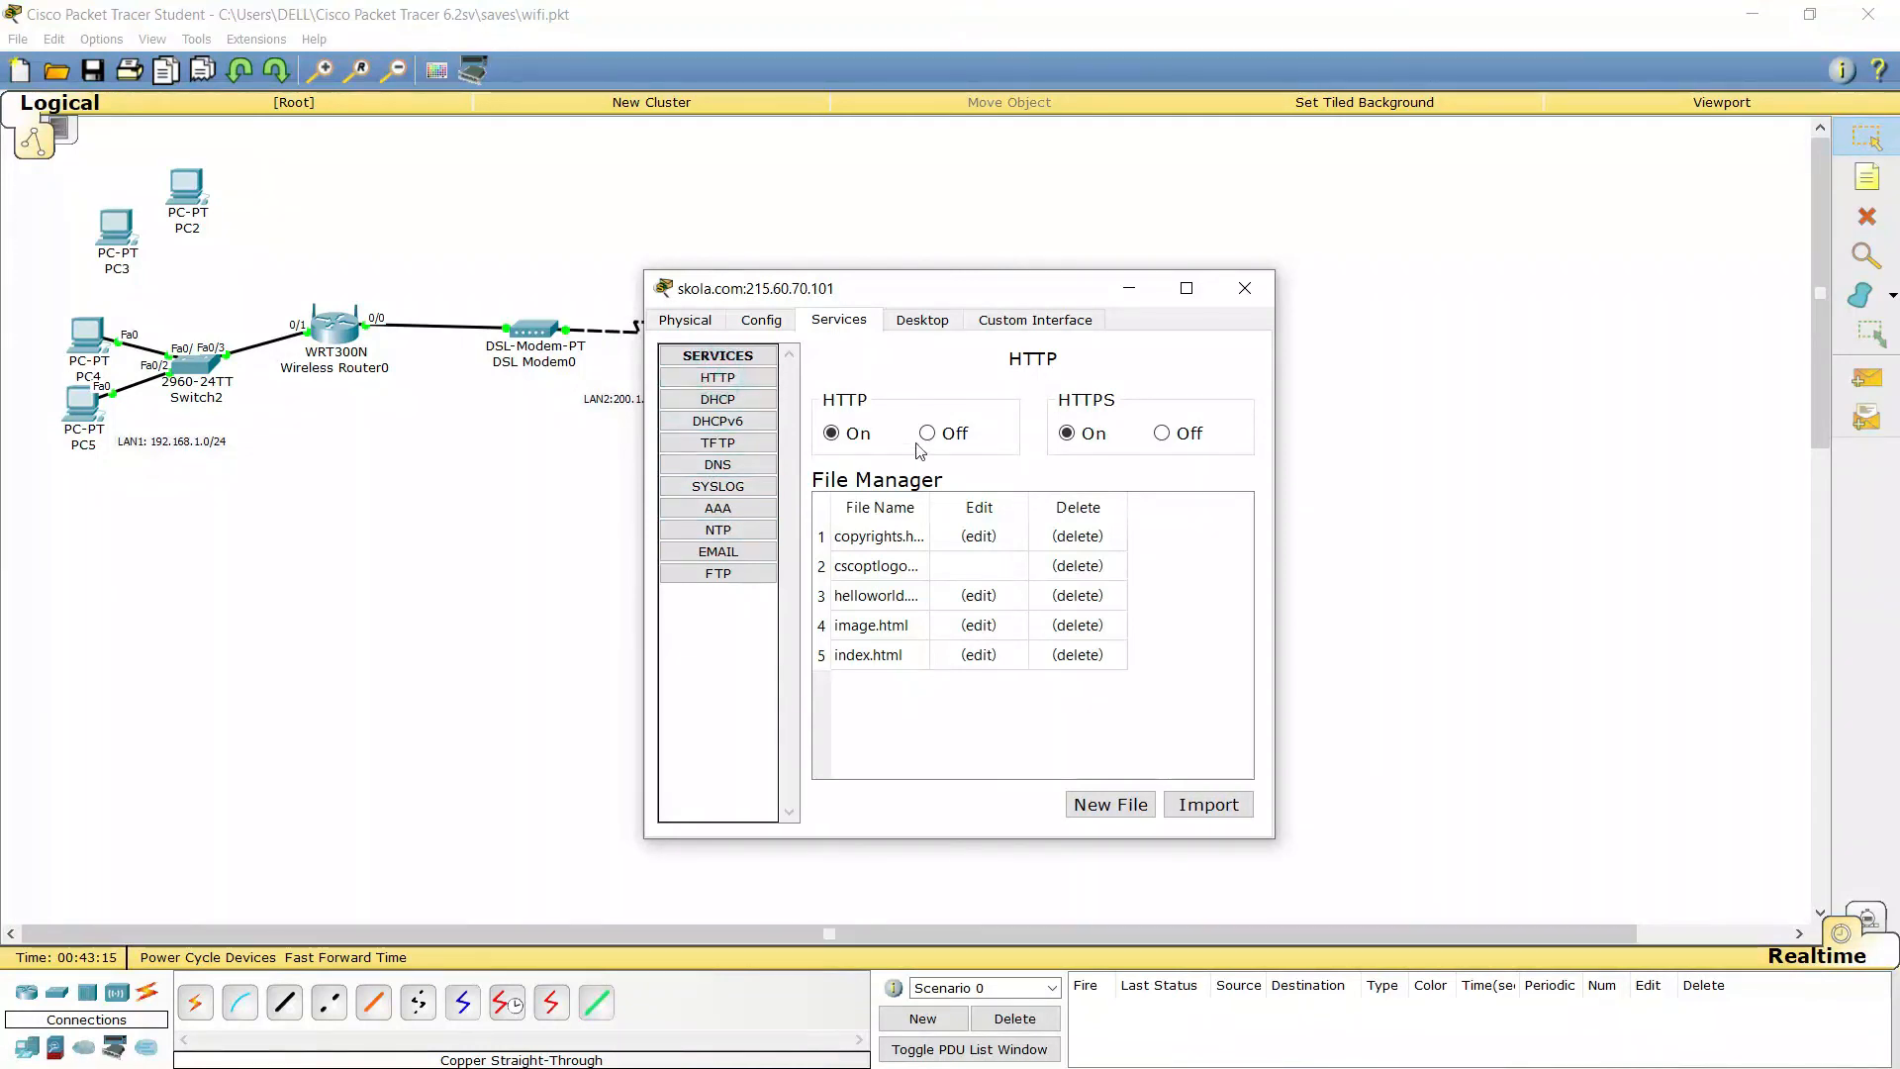
pyautogui.click(1243, 288)
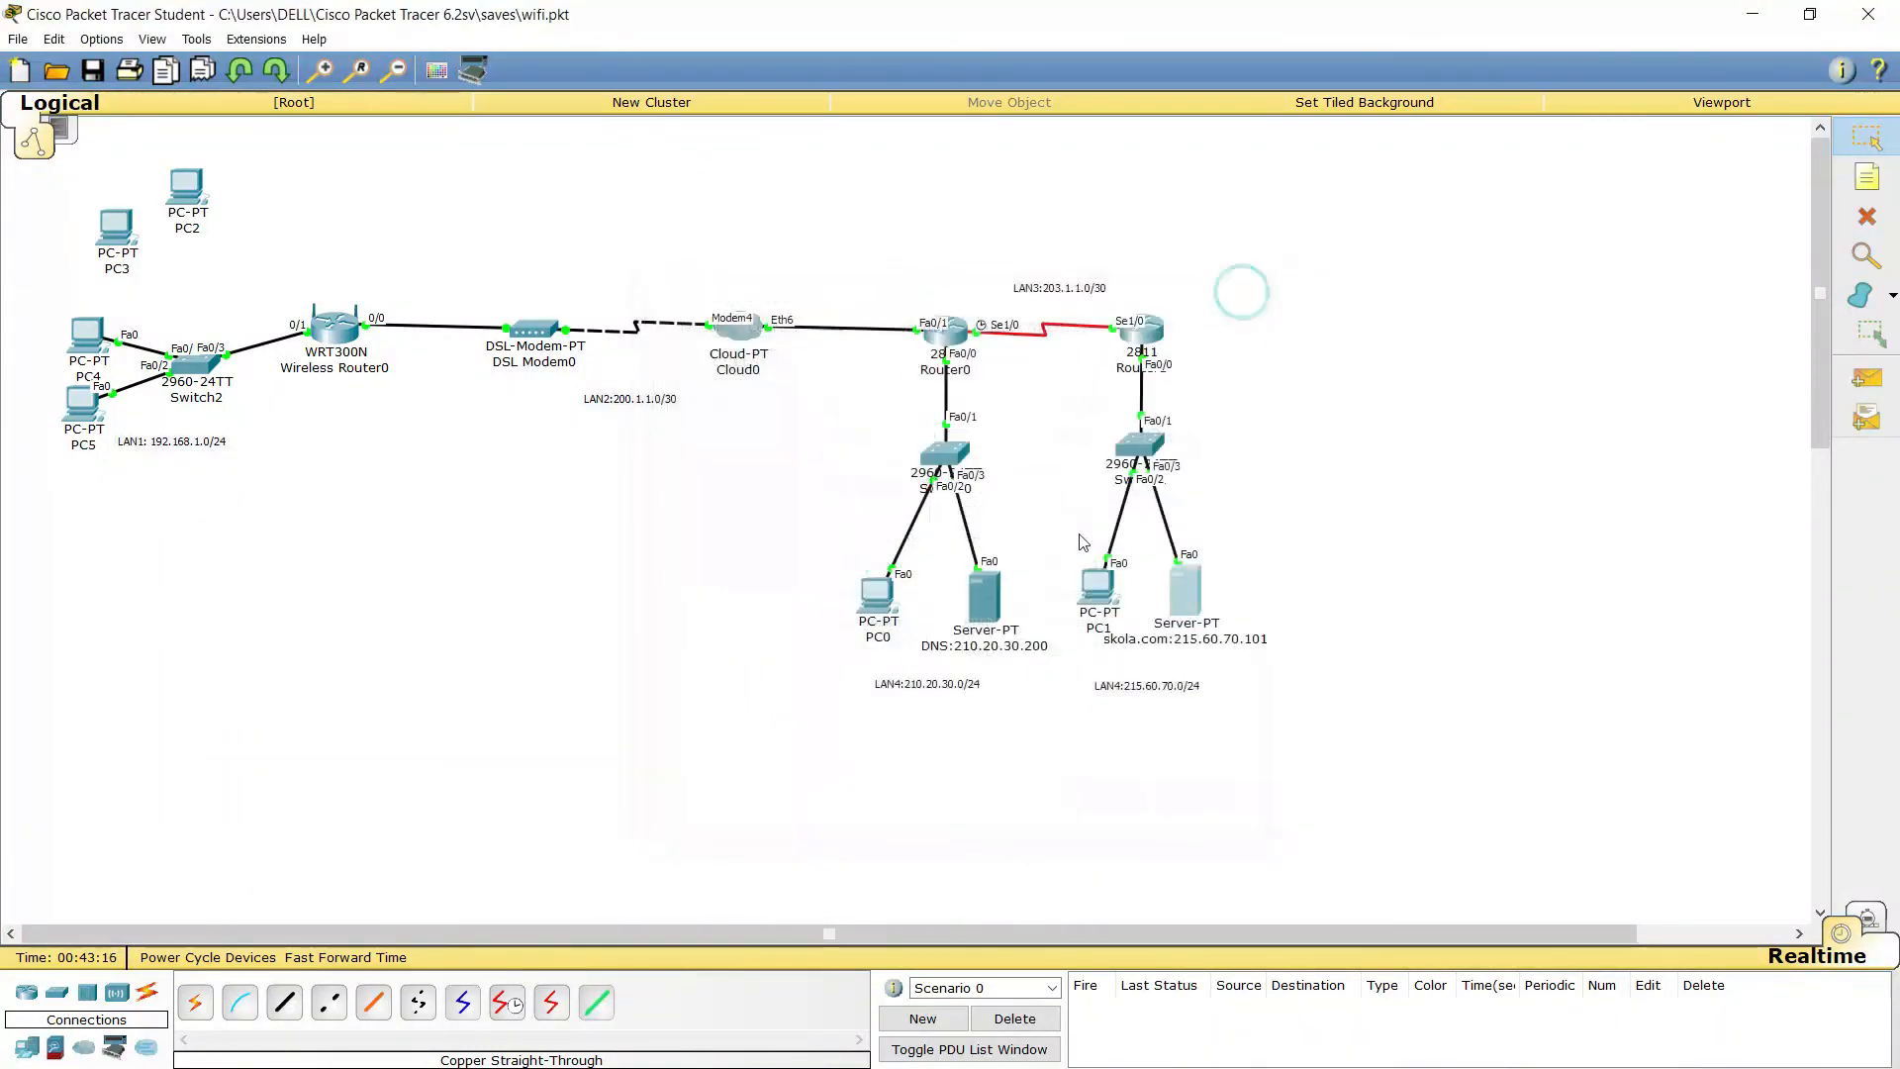
# Turn on the DNS server's DNS service and add an A record skola.com → 215.60.70.101
pyautogui.click(980, 588)
pyautogui.click(837, 322)
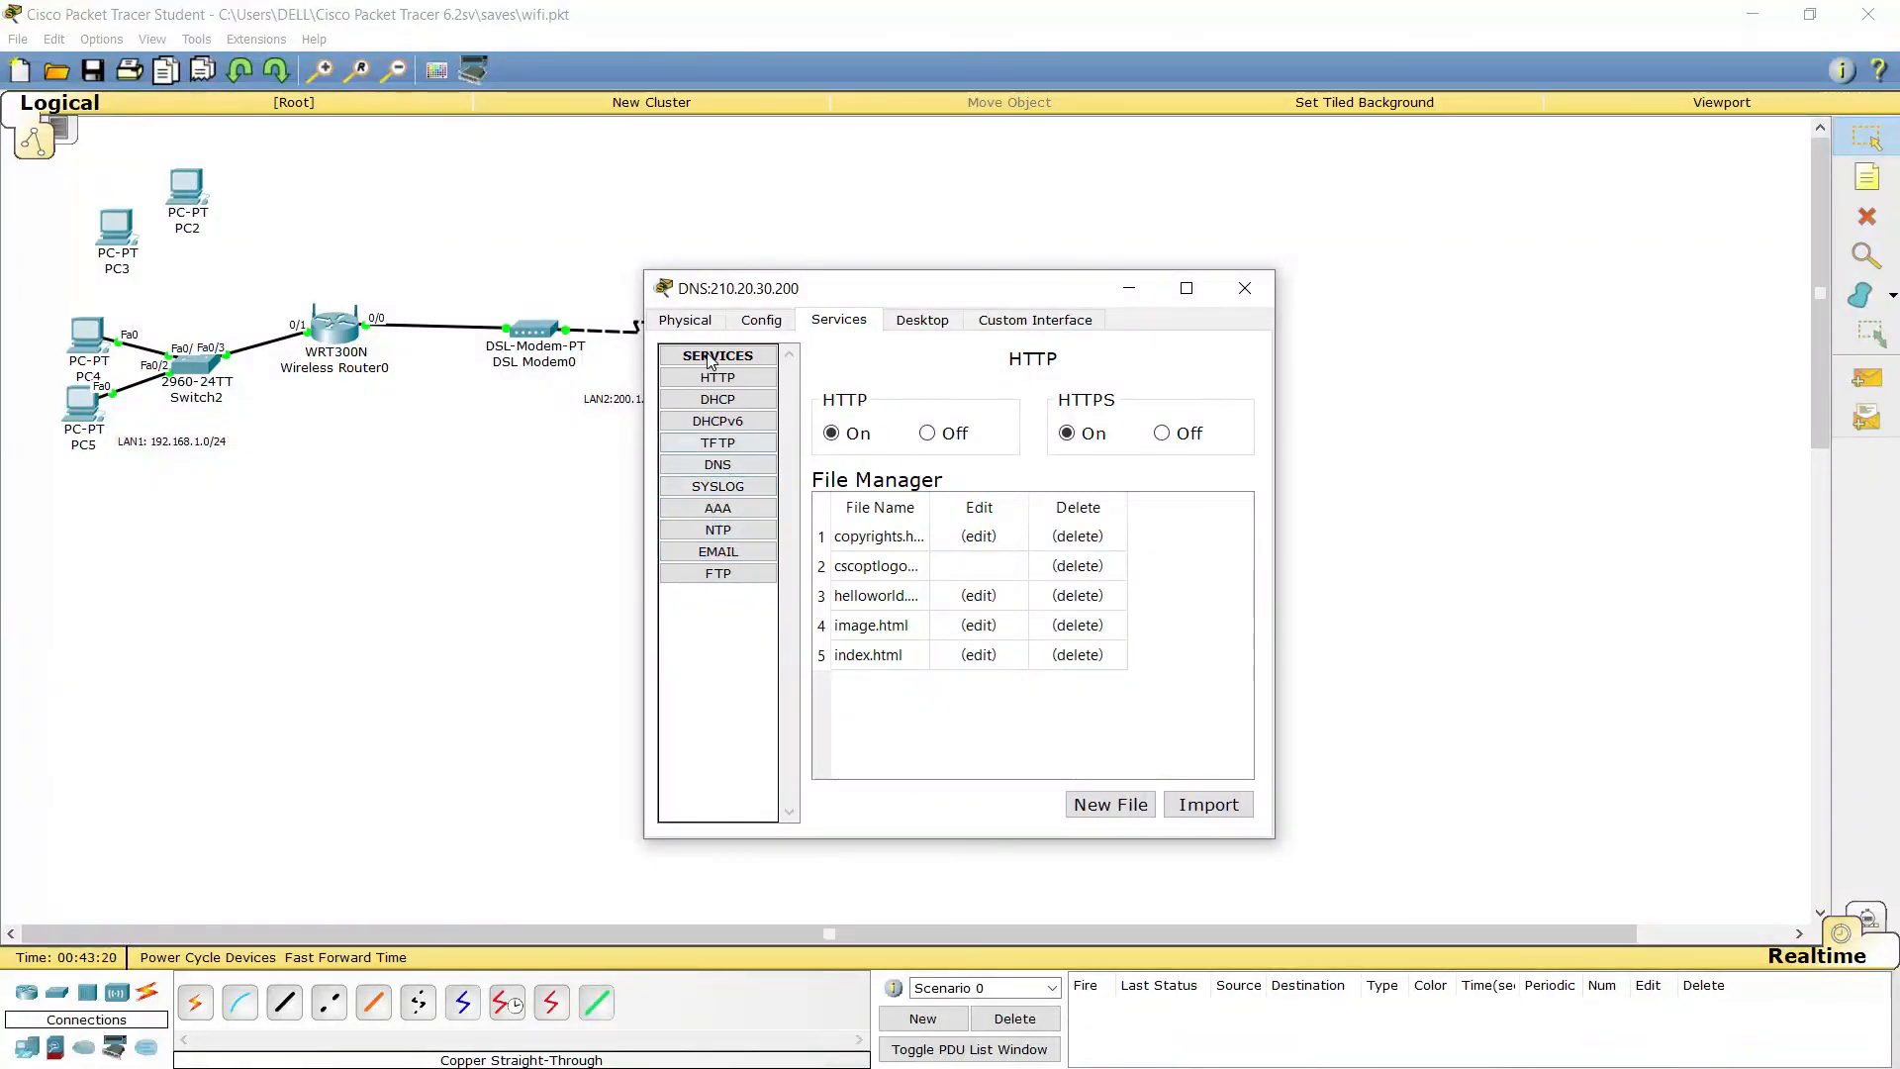
pyautogui.click(712, 464)
pyautogui.click(971, 401)
pyautogui.click(973, 462)
pyautogui.write('skola.')
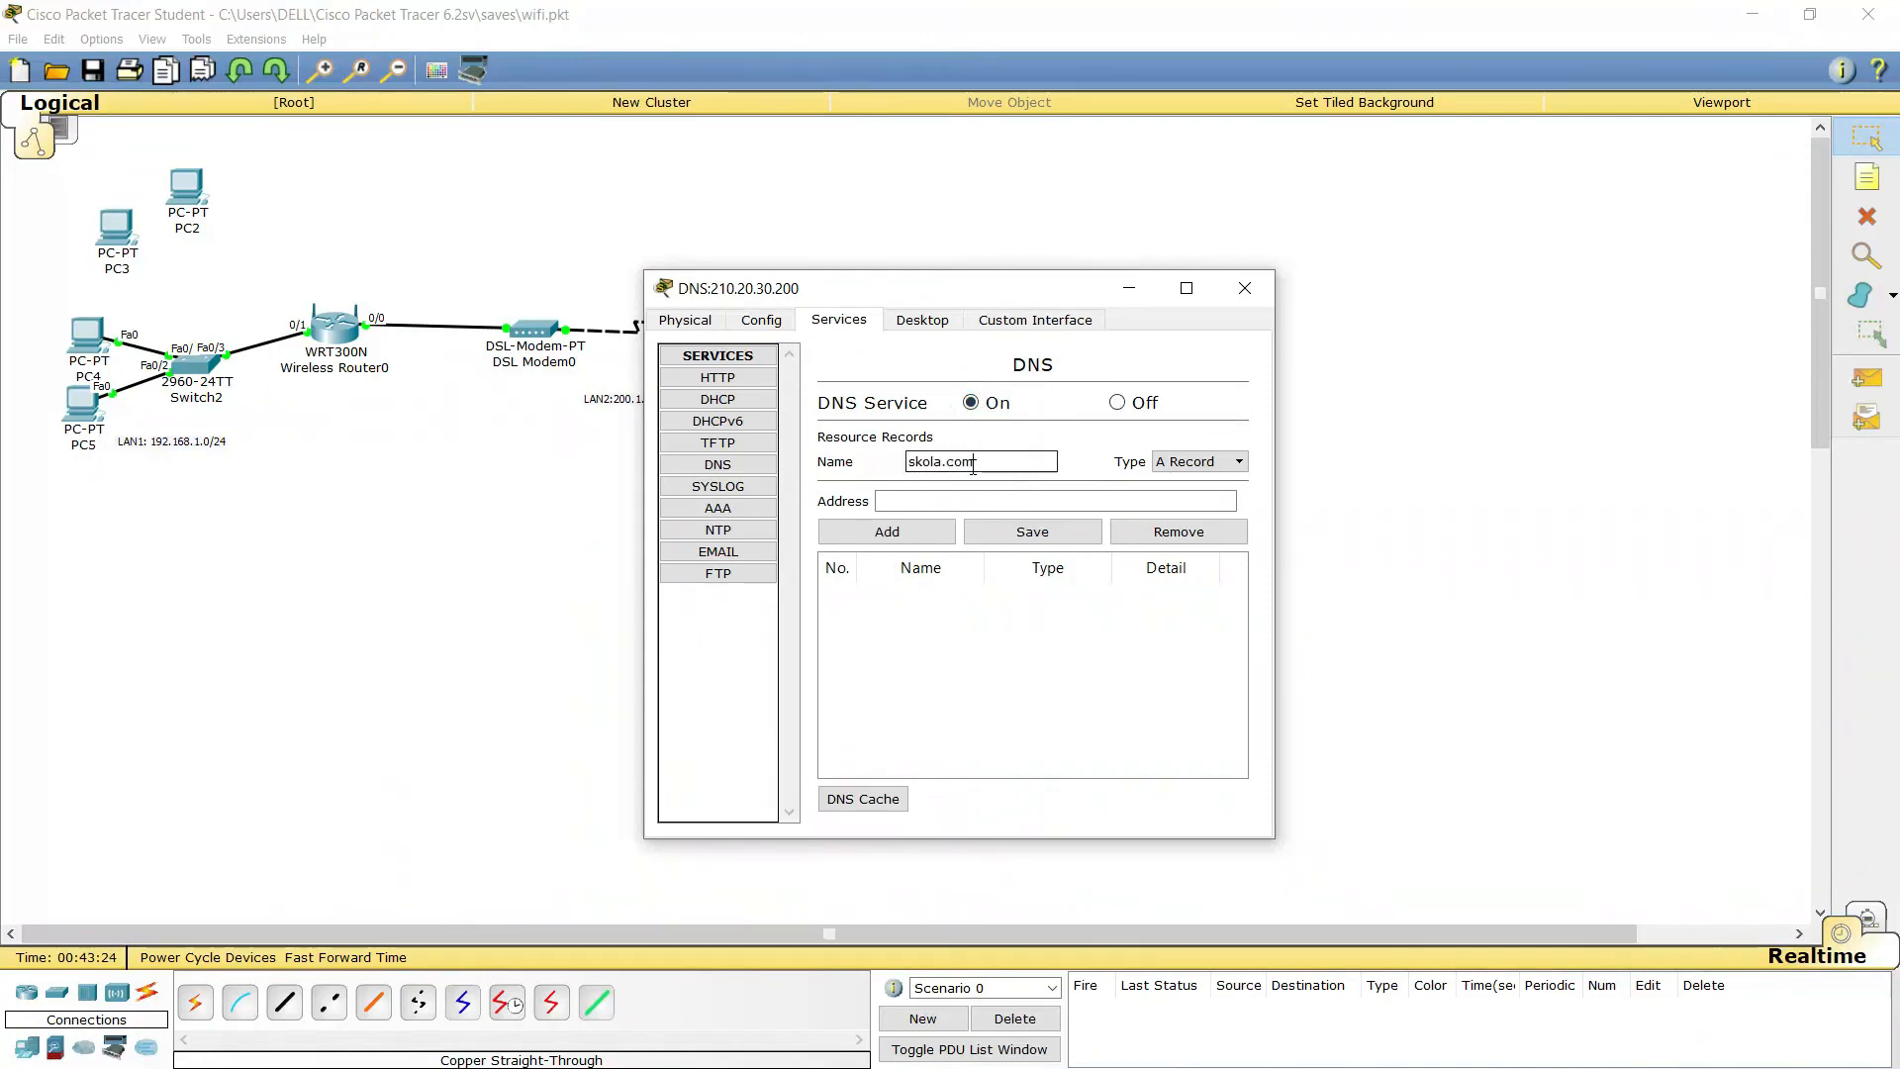
pyautogui.write('com')
pyautogui.moveTo(995, 295); pyautogui.dragTo(843, 244)
pyautogui.click(813, 448)
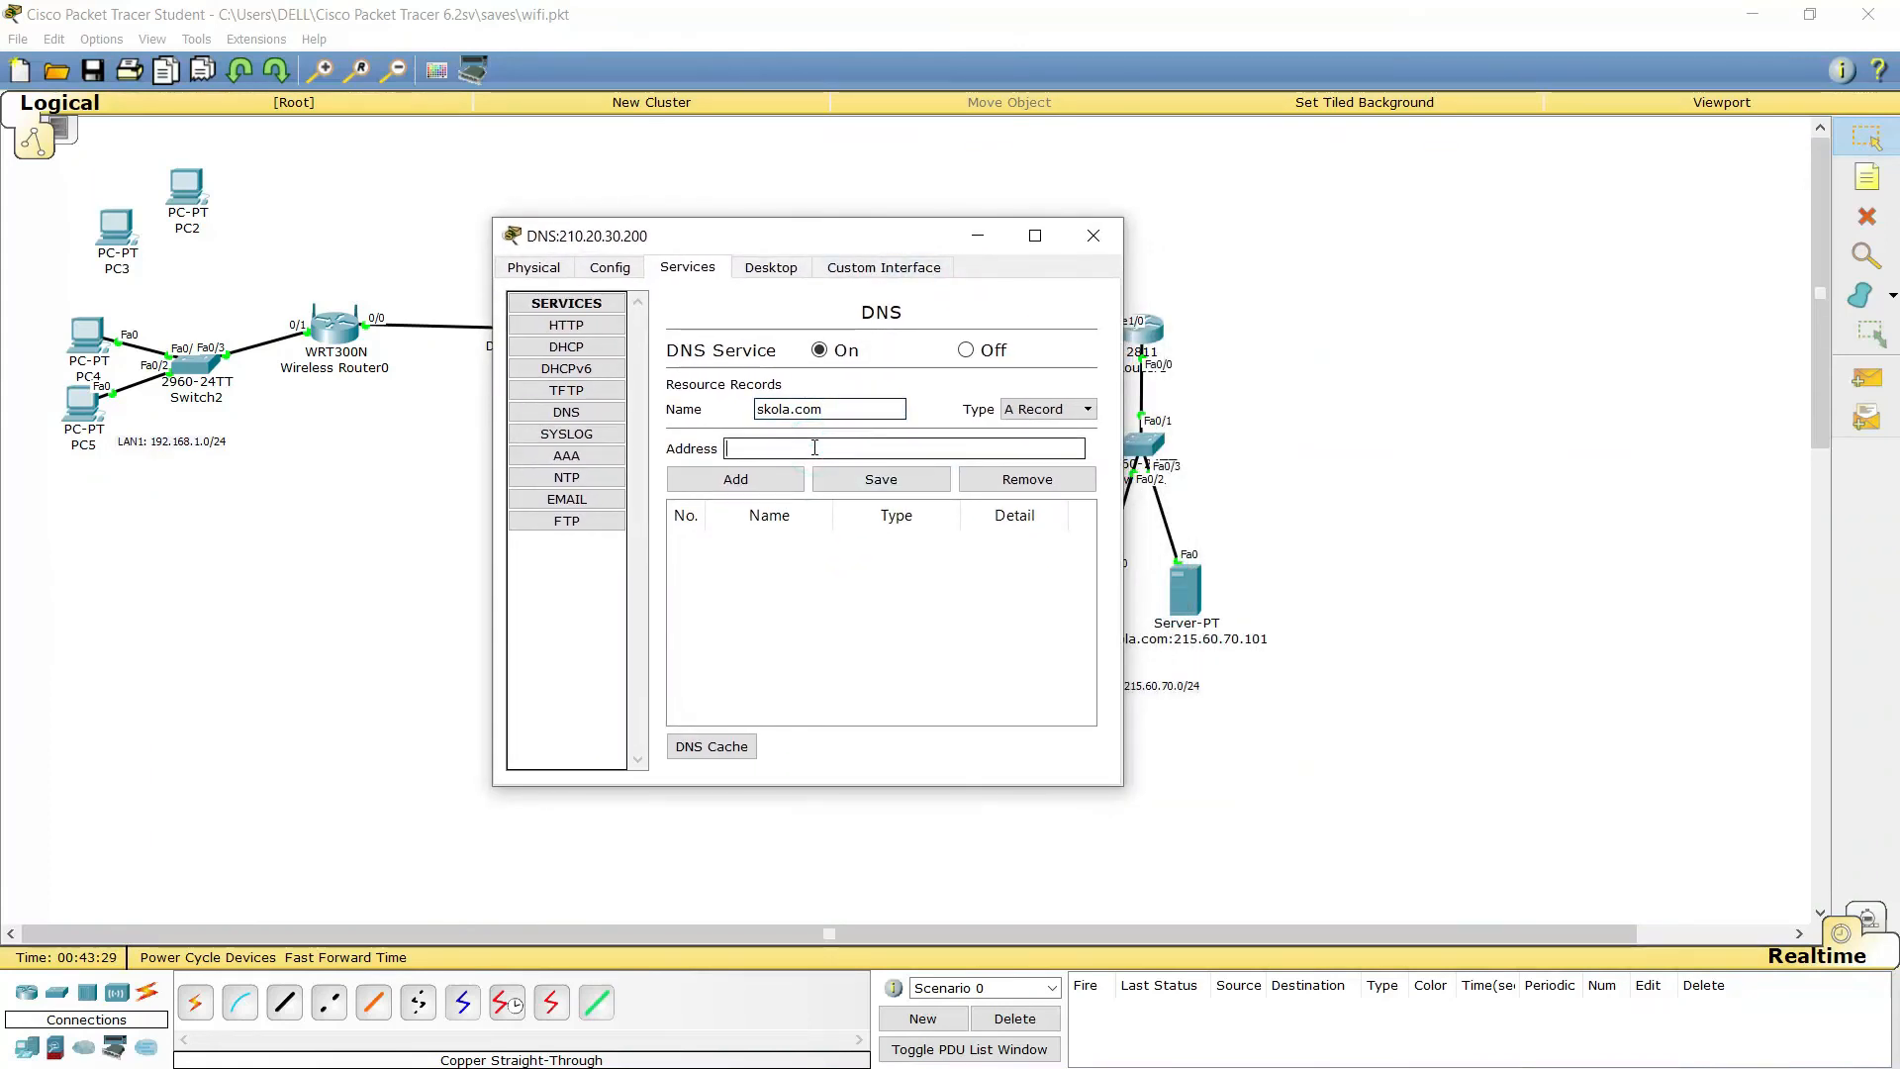
pyautogui.write('215.60')
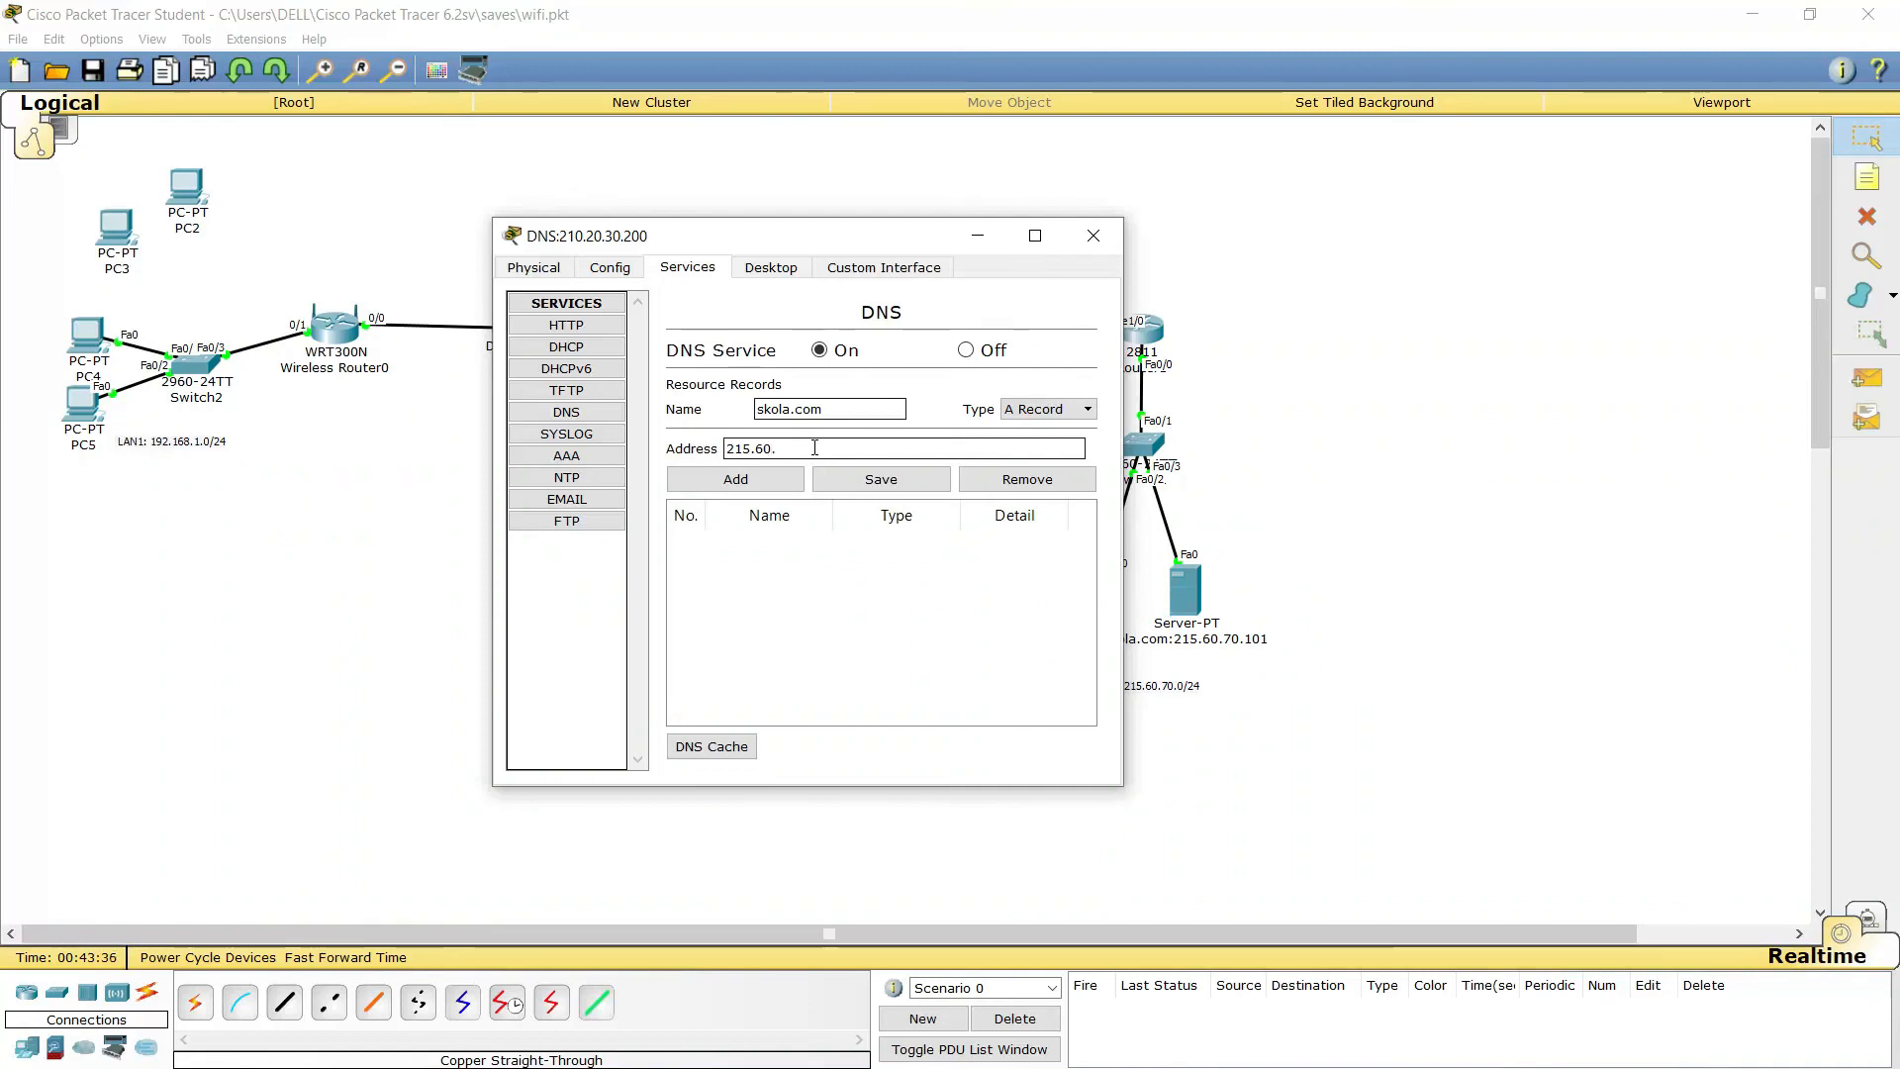
pyautogui.write('.70.')
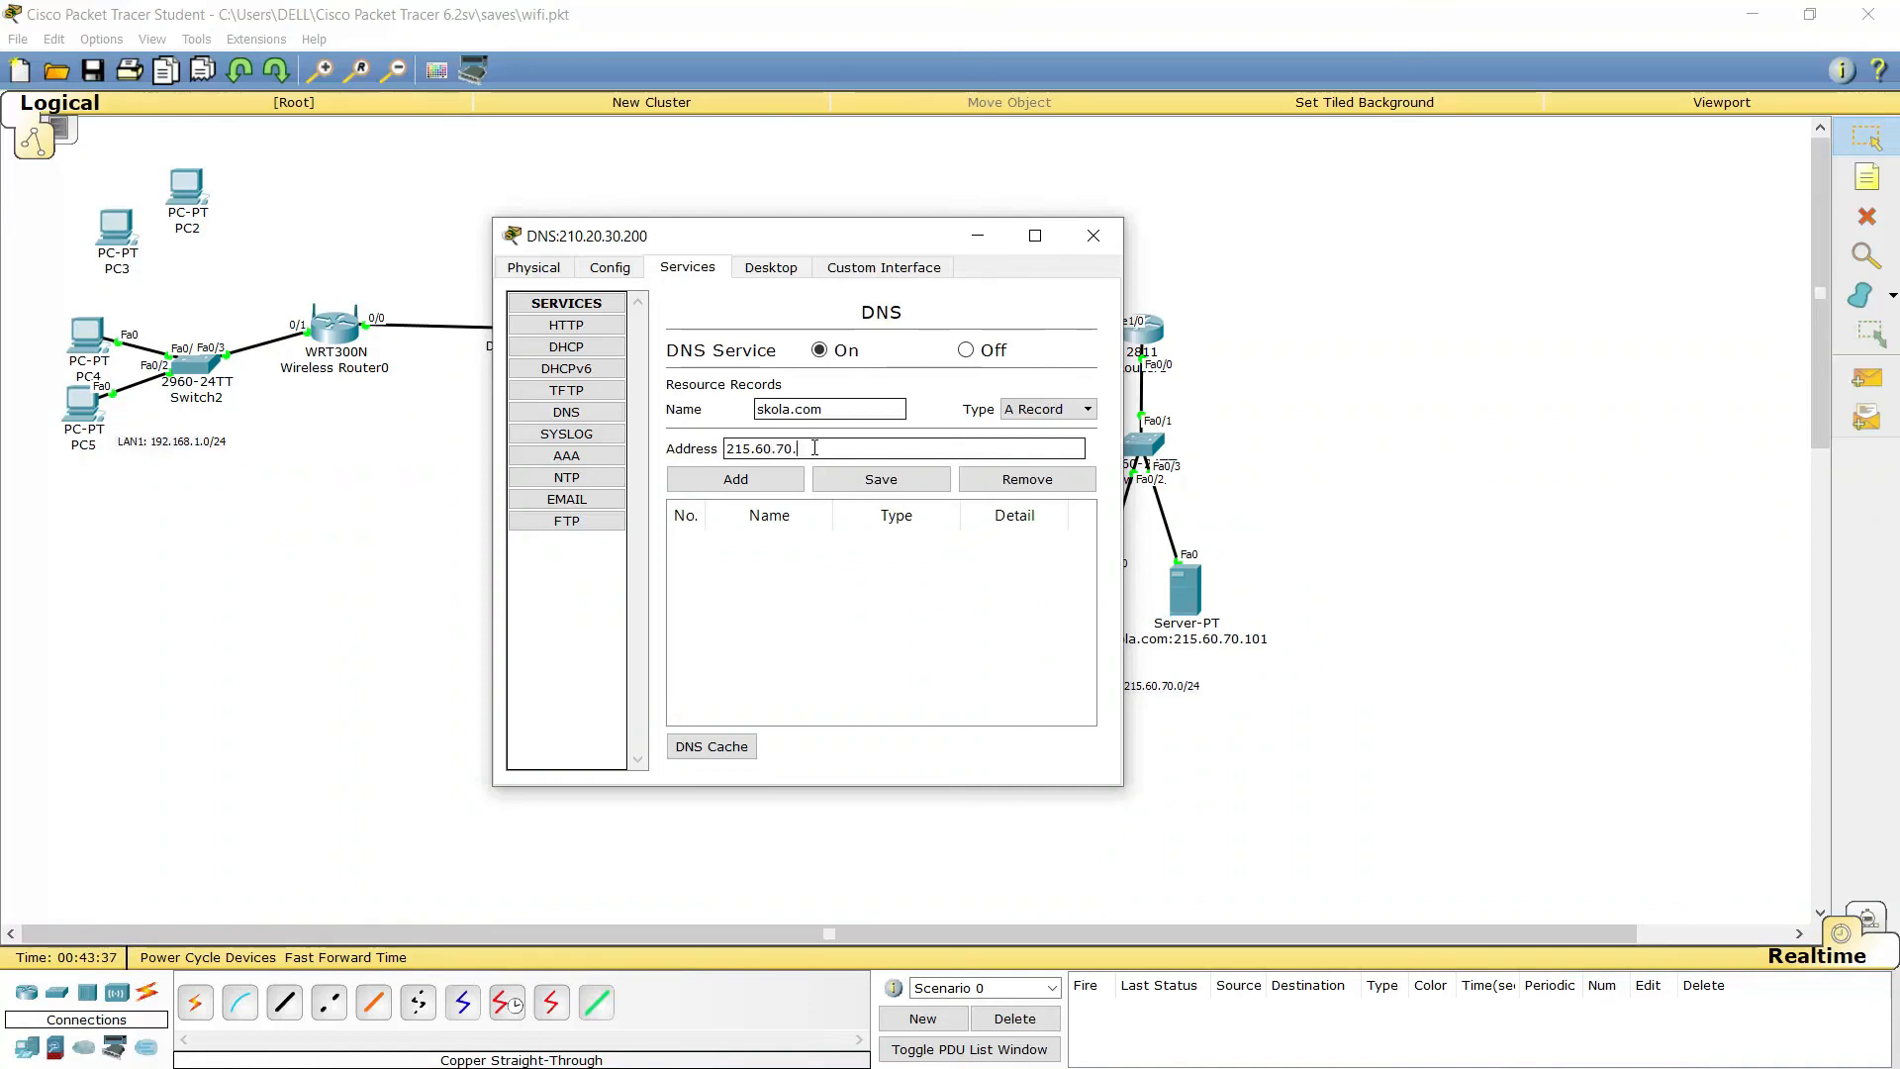
pyautogui.write('101')
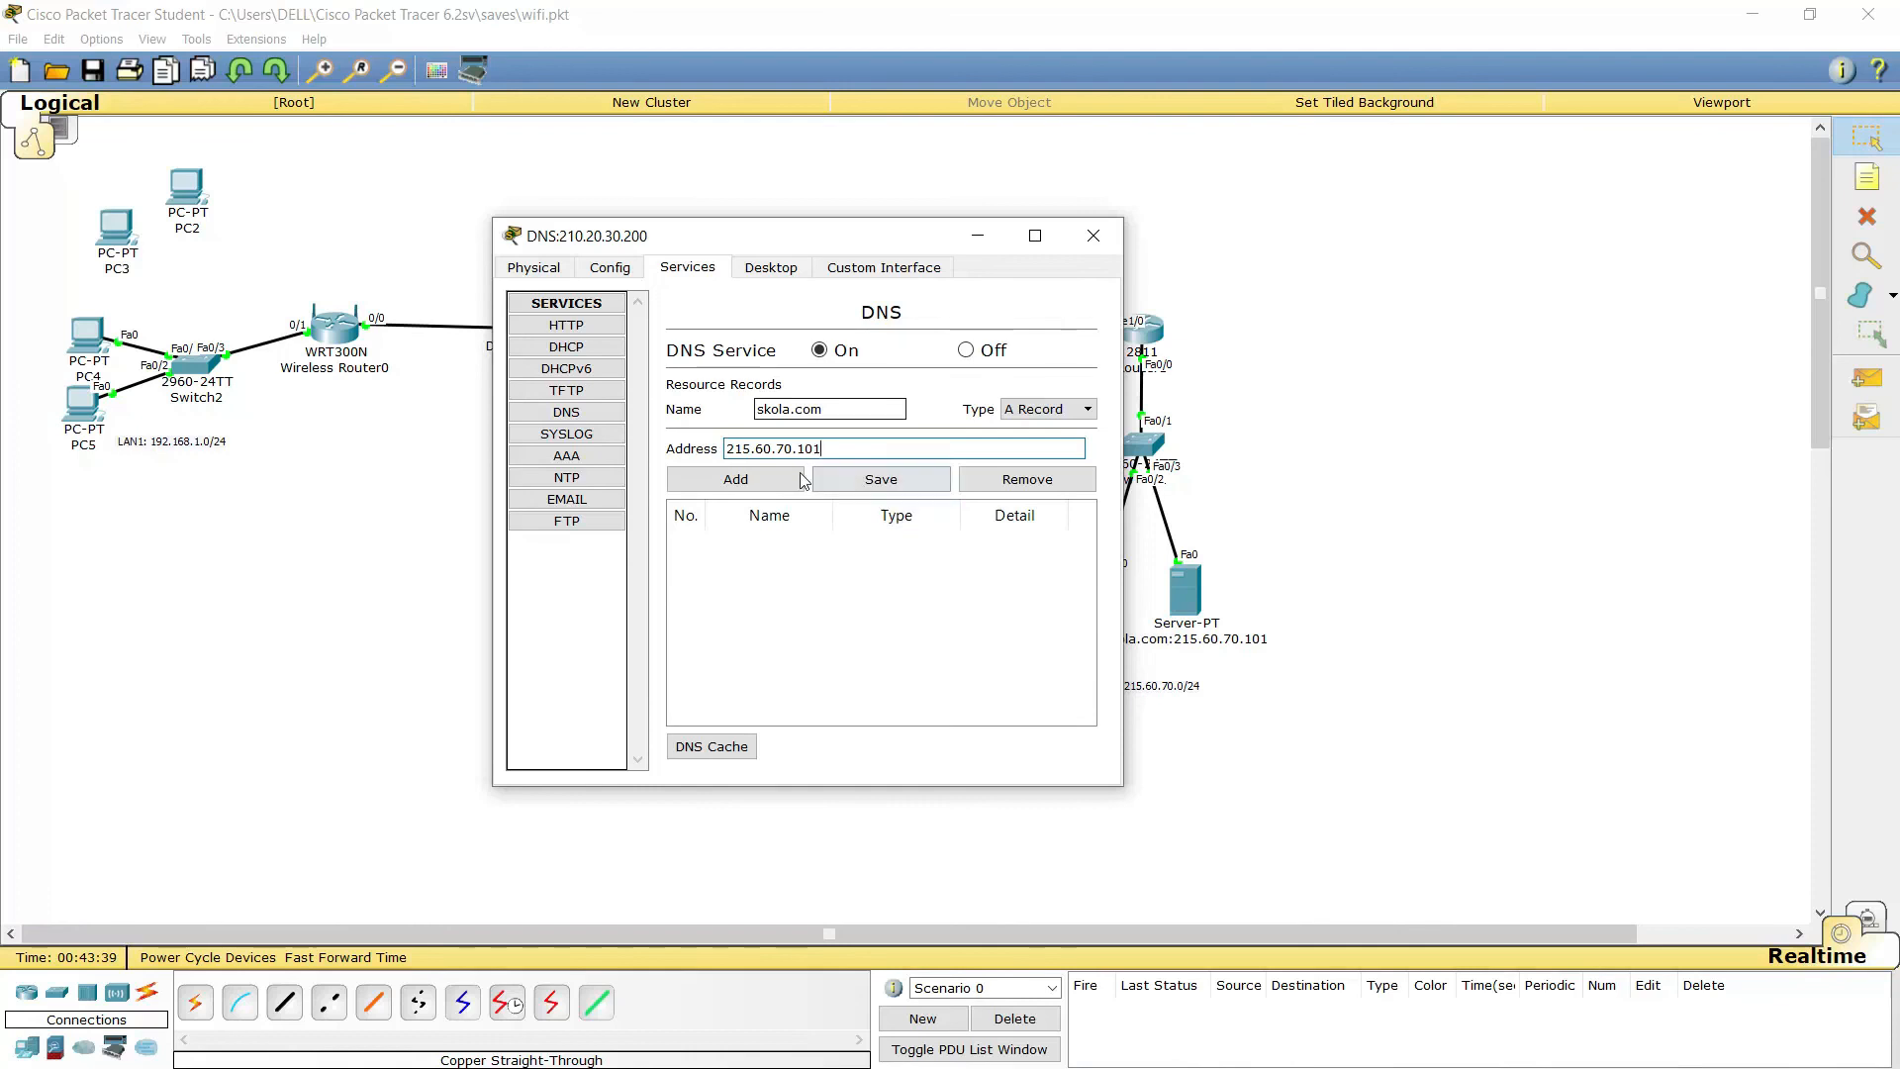
pyautogui.click(797, 477)
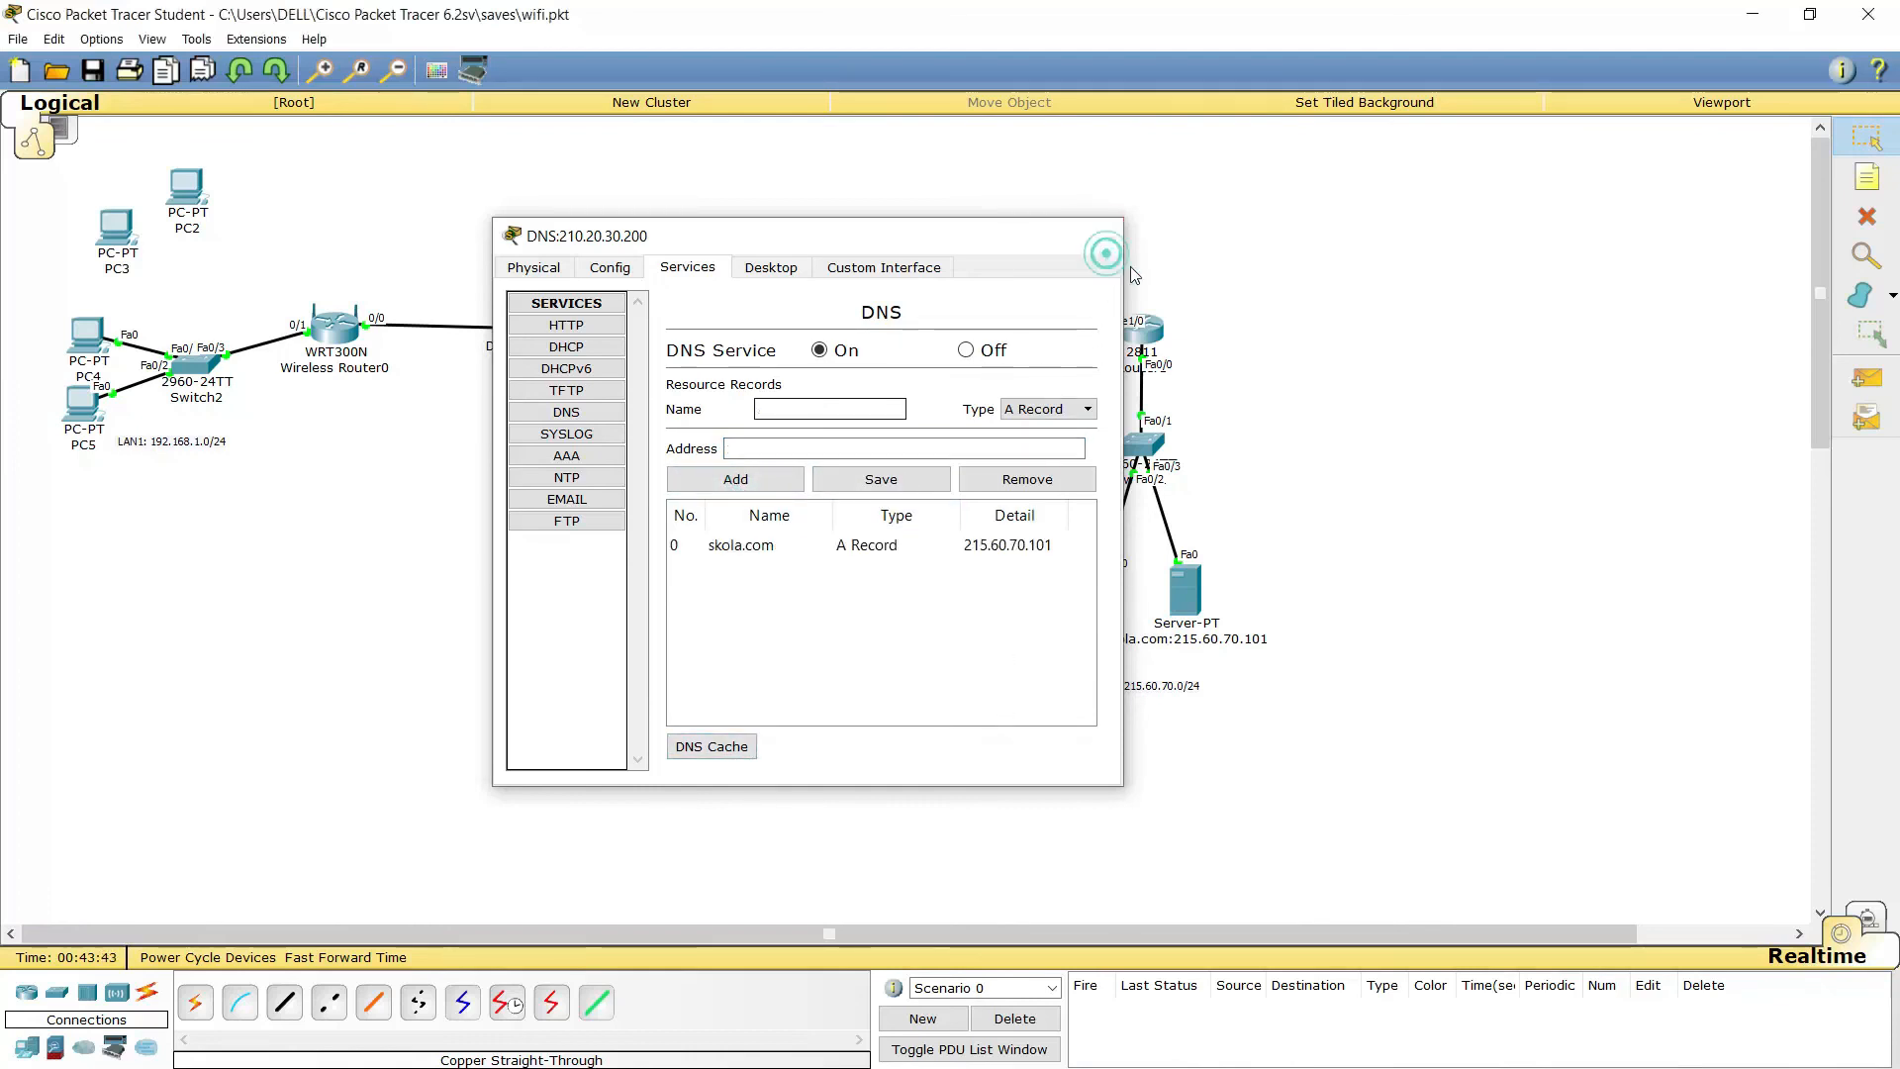
# Power on PC3 from its Physical tab
pyautogui.click(1100, 243)
pyautogui.click(357, 959)
pyautogui.click(356, 960)
pyautogui.click(116, 227)
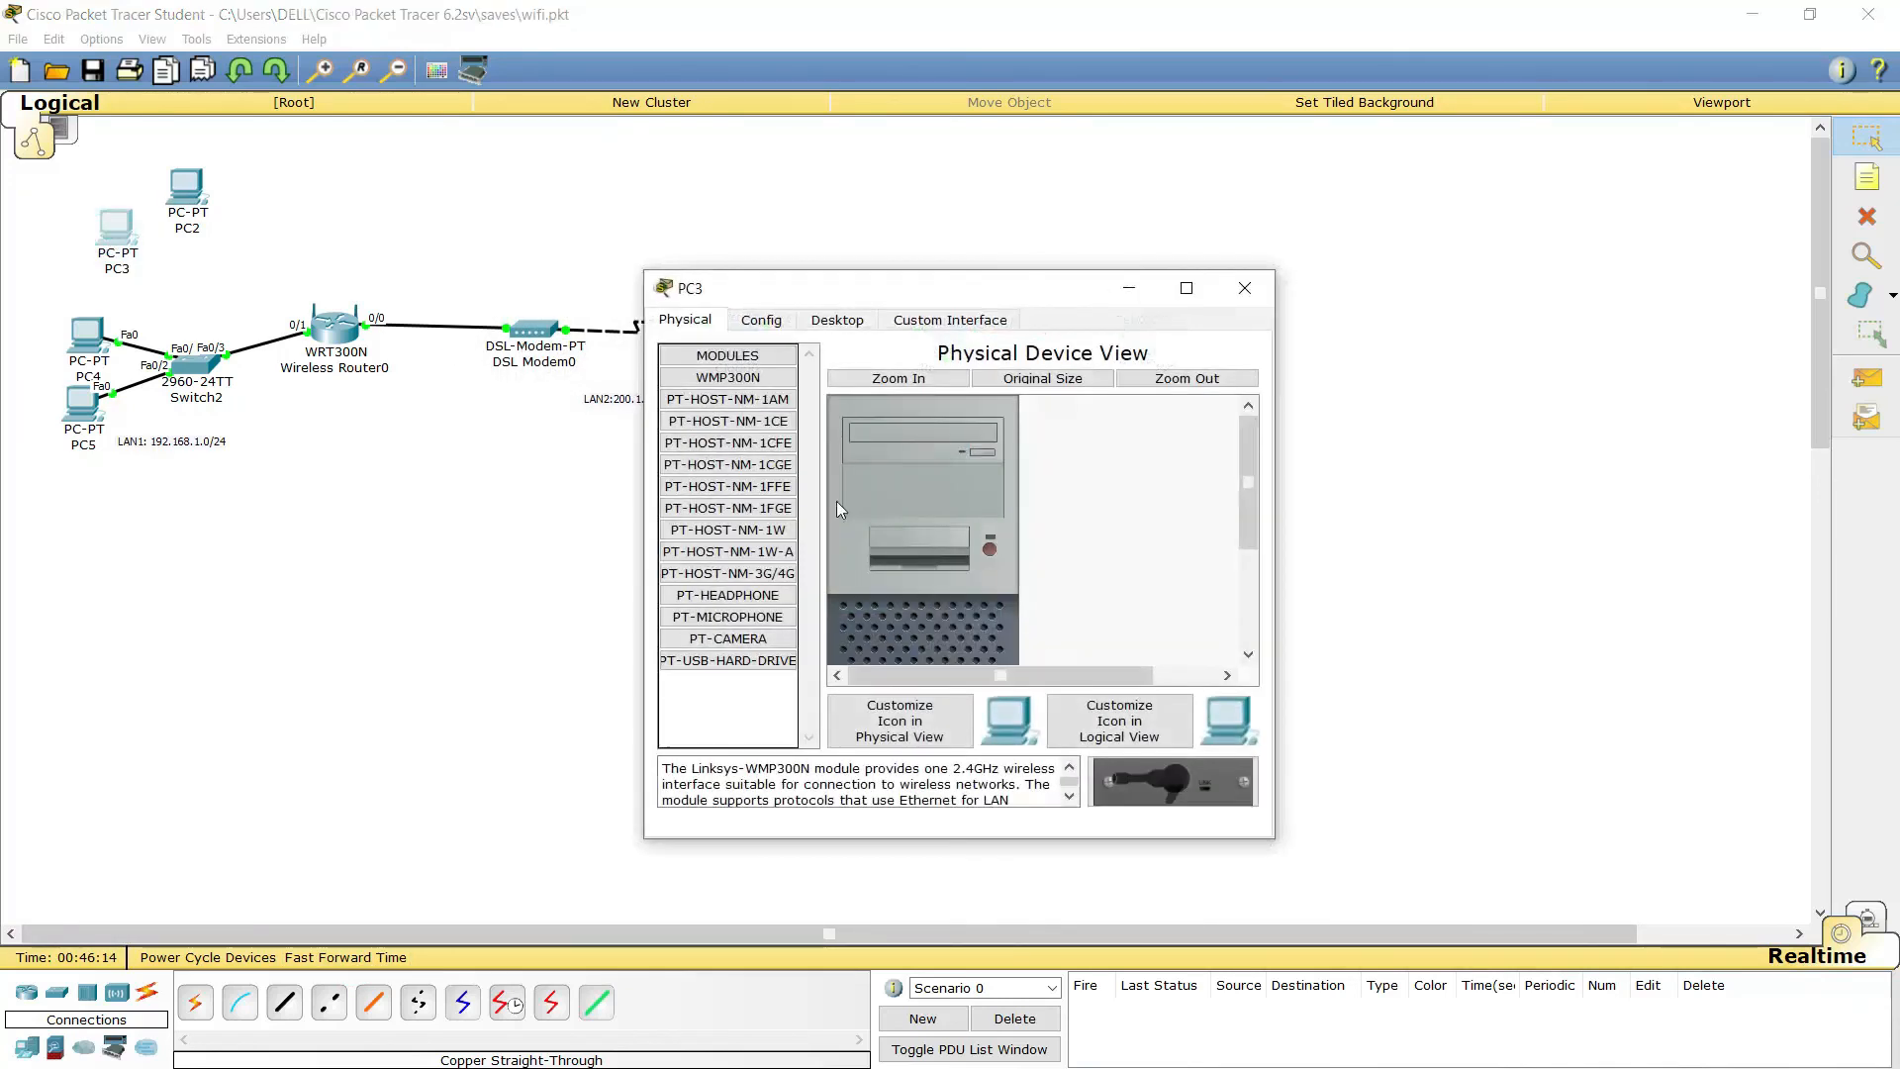
pyautogui.click(840, 322)
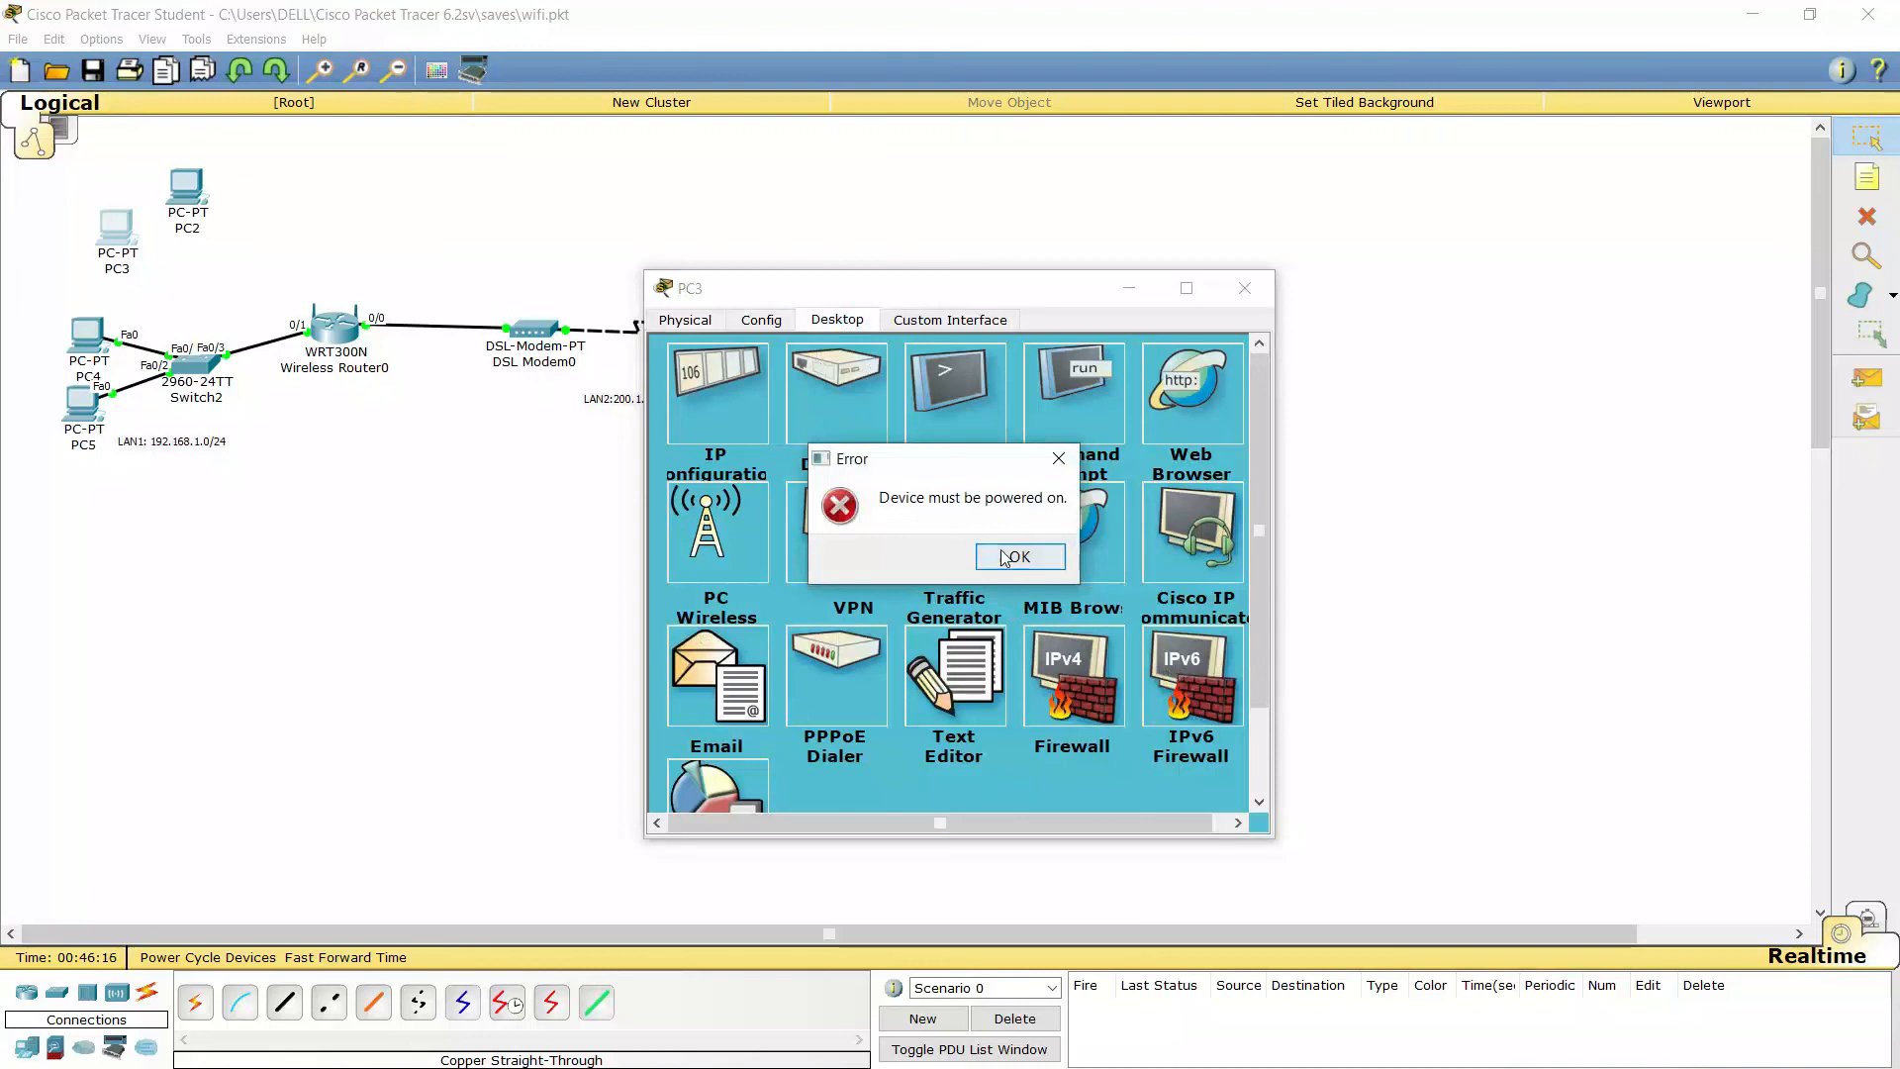
pyautogui.click(1016, 557)
pyautogui.click(989, 550)
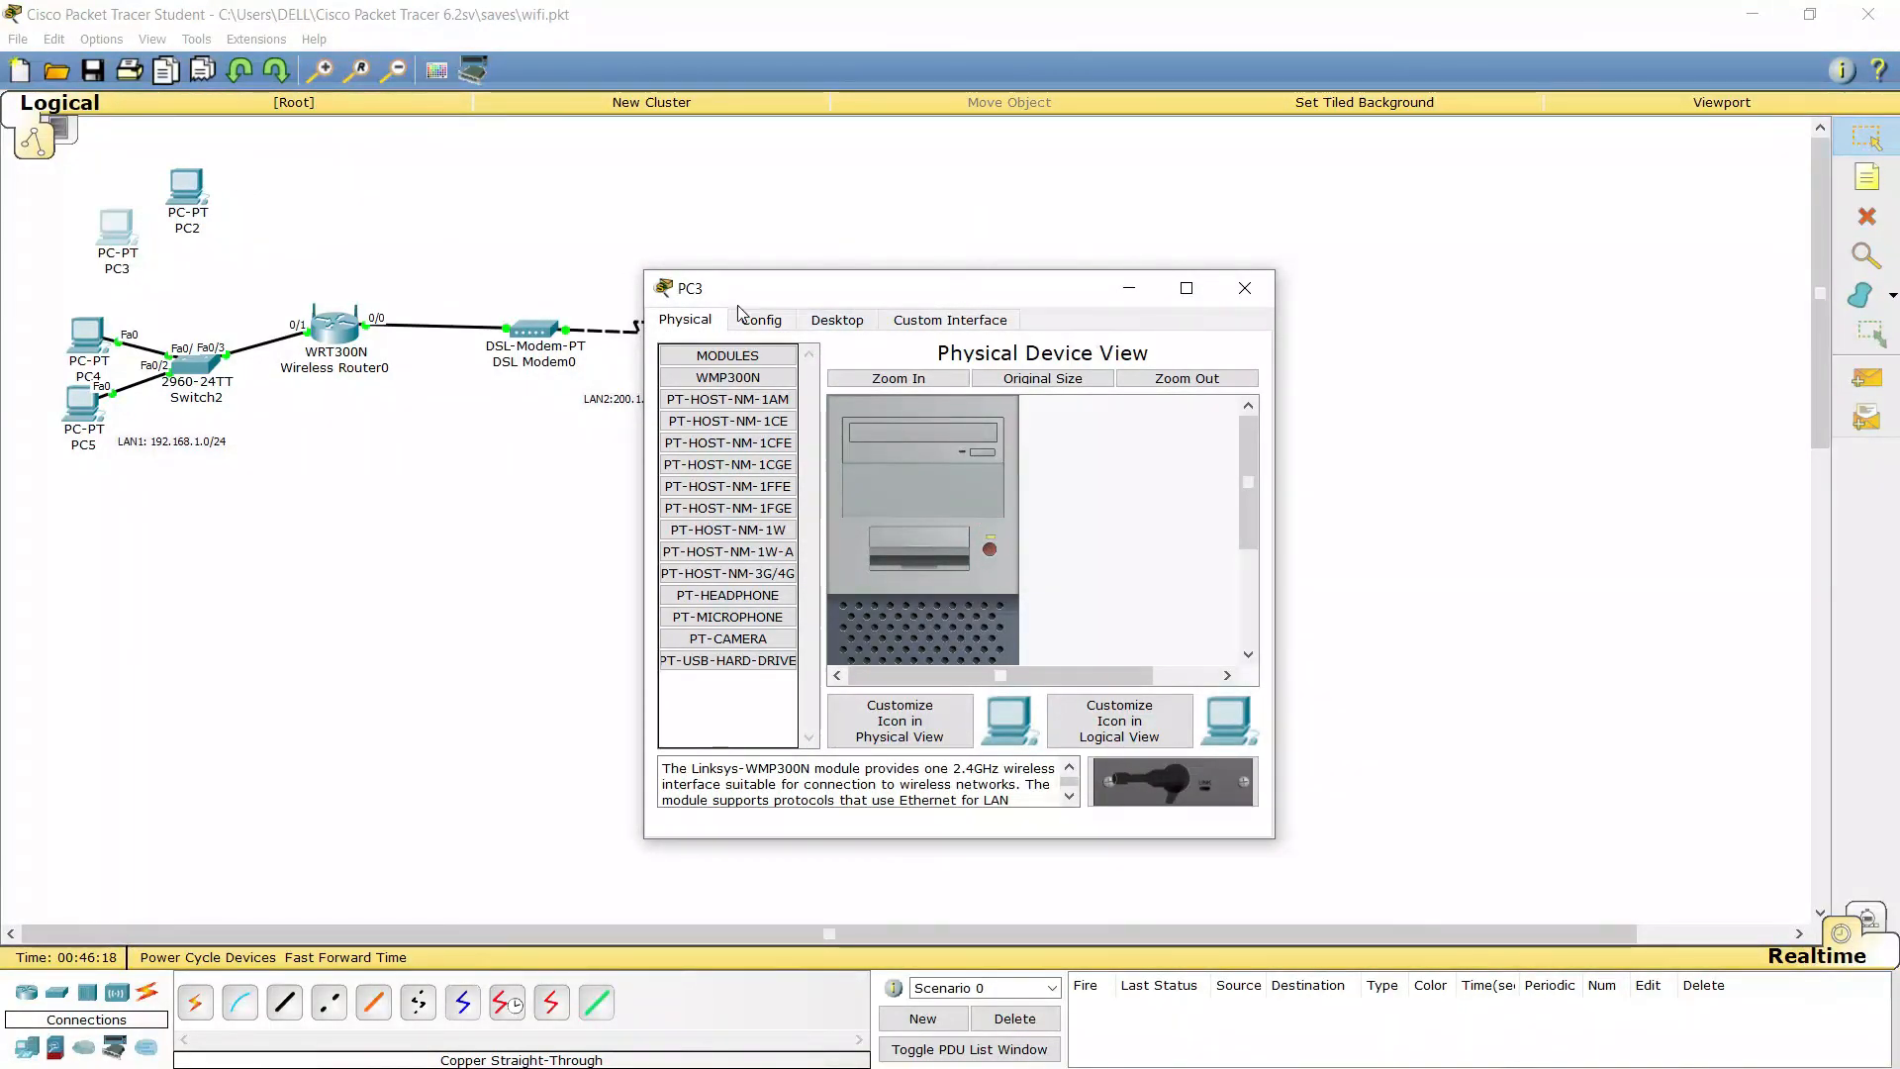
pyautogui.click(837, 319)
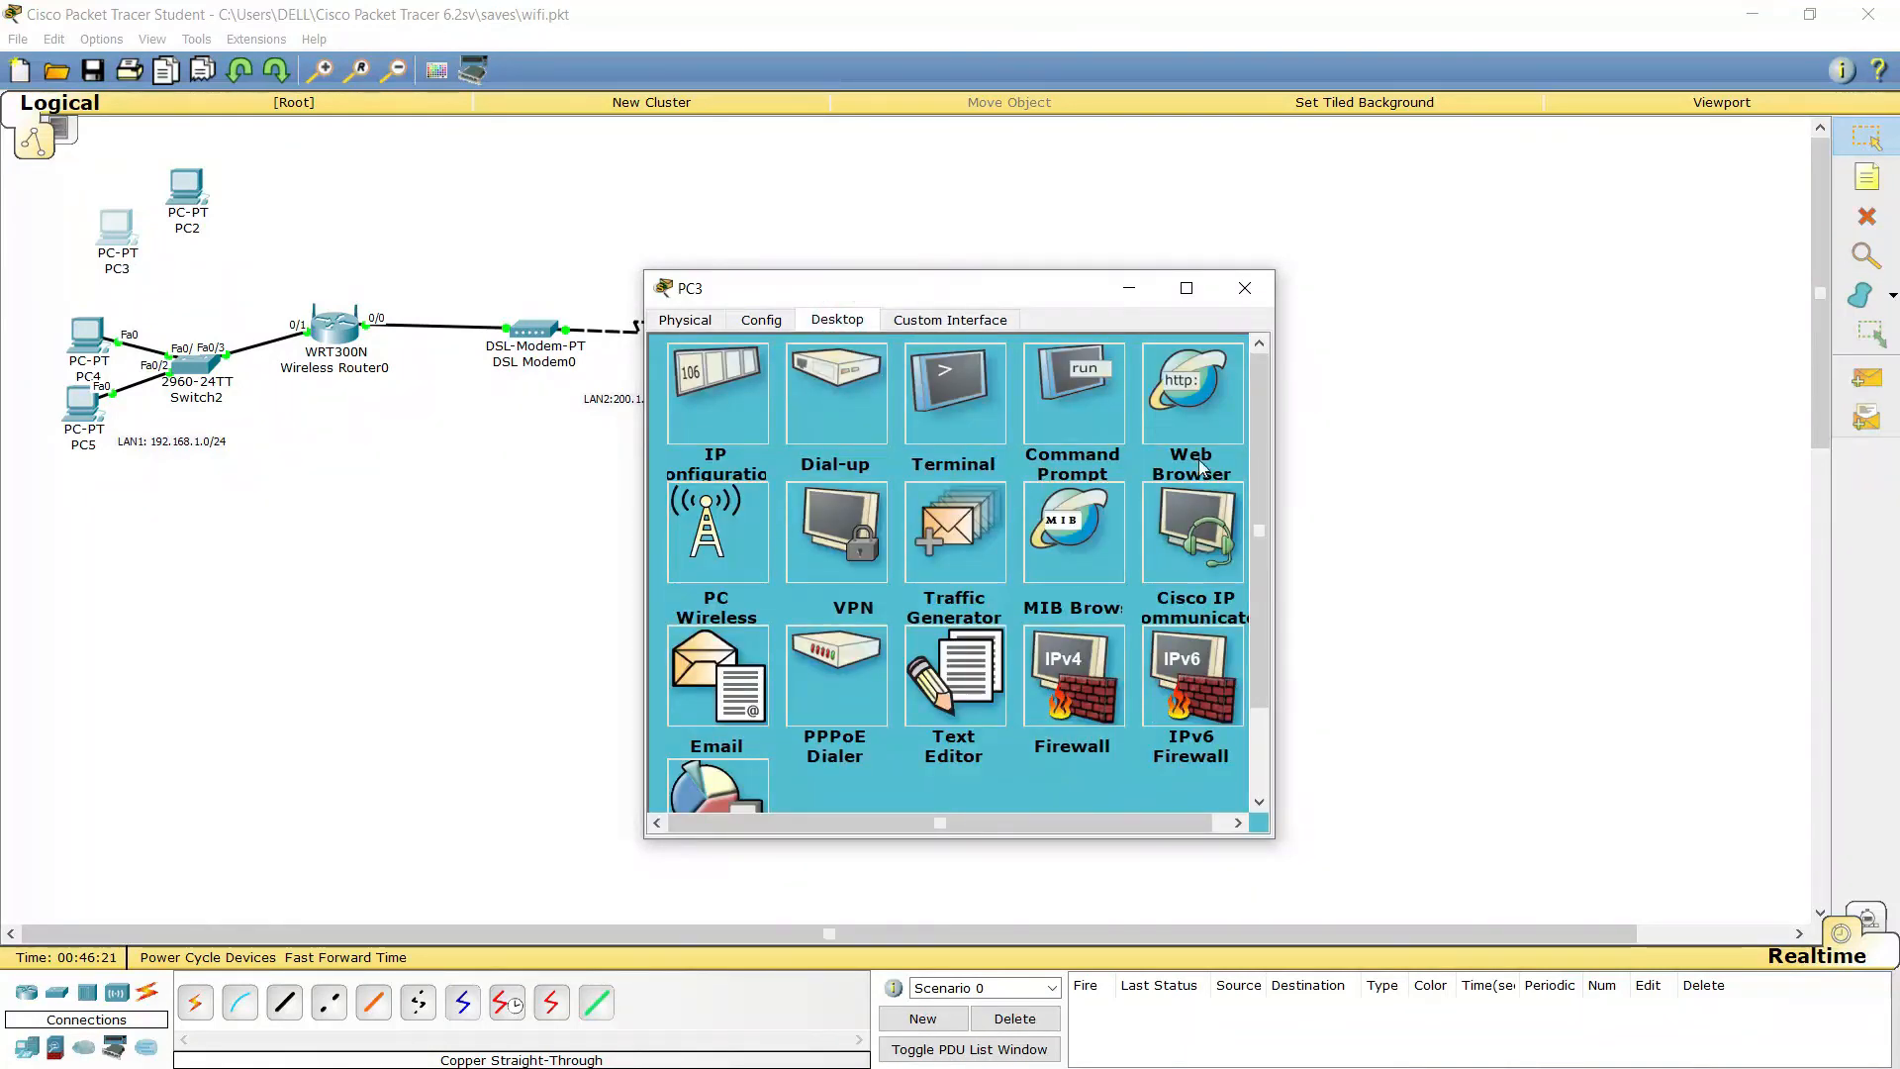
# Connect PC3 to the WPA2 network Admistratori using the pre-shared key
pyautogui.click(758, 542)
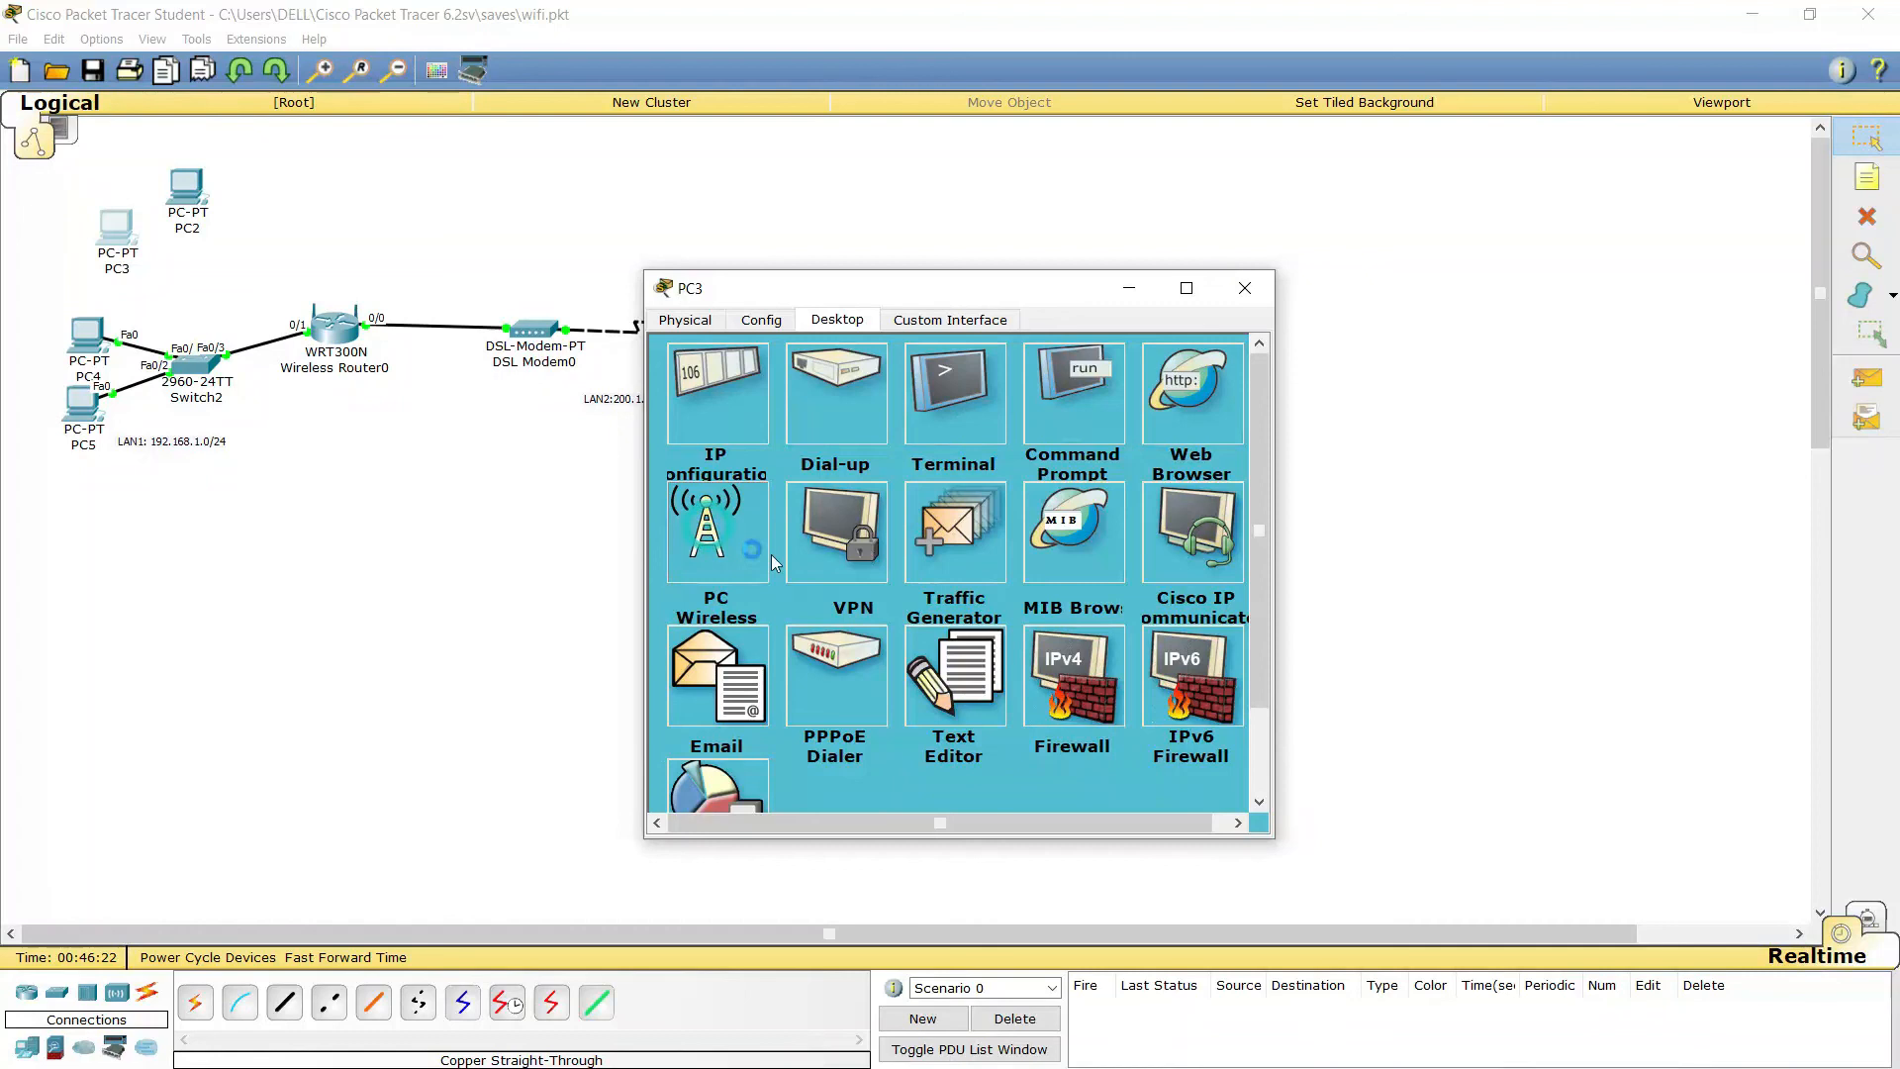
pyautogui.click(841, 463)
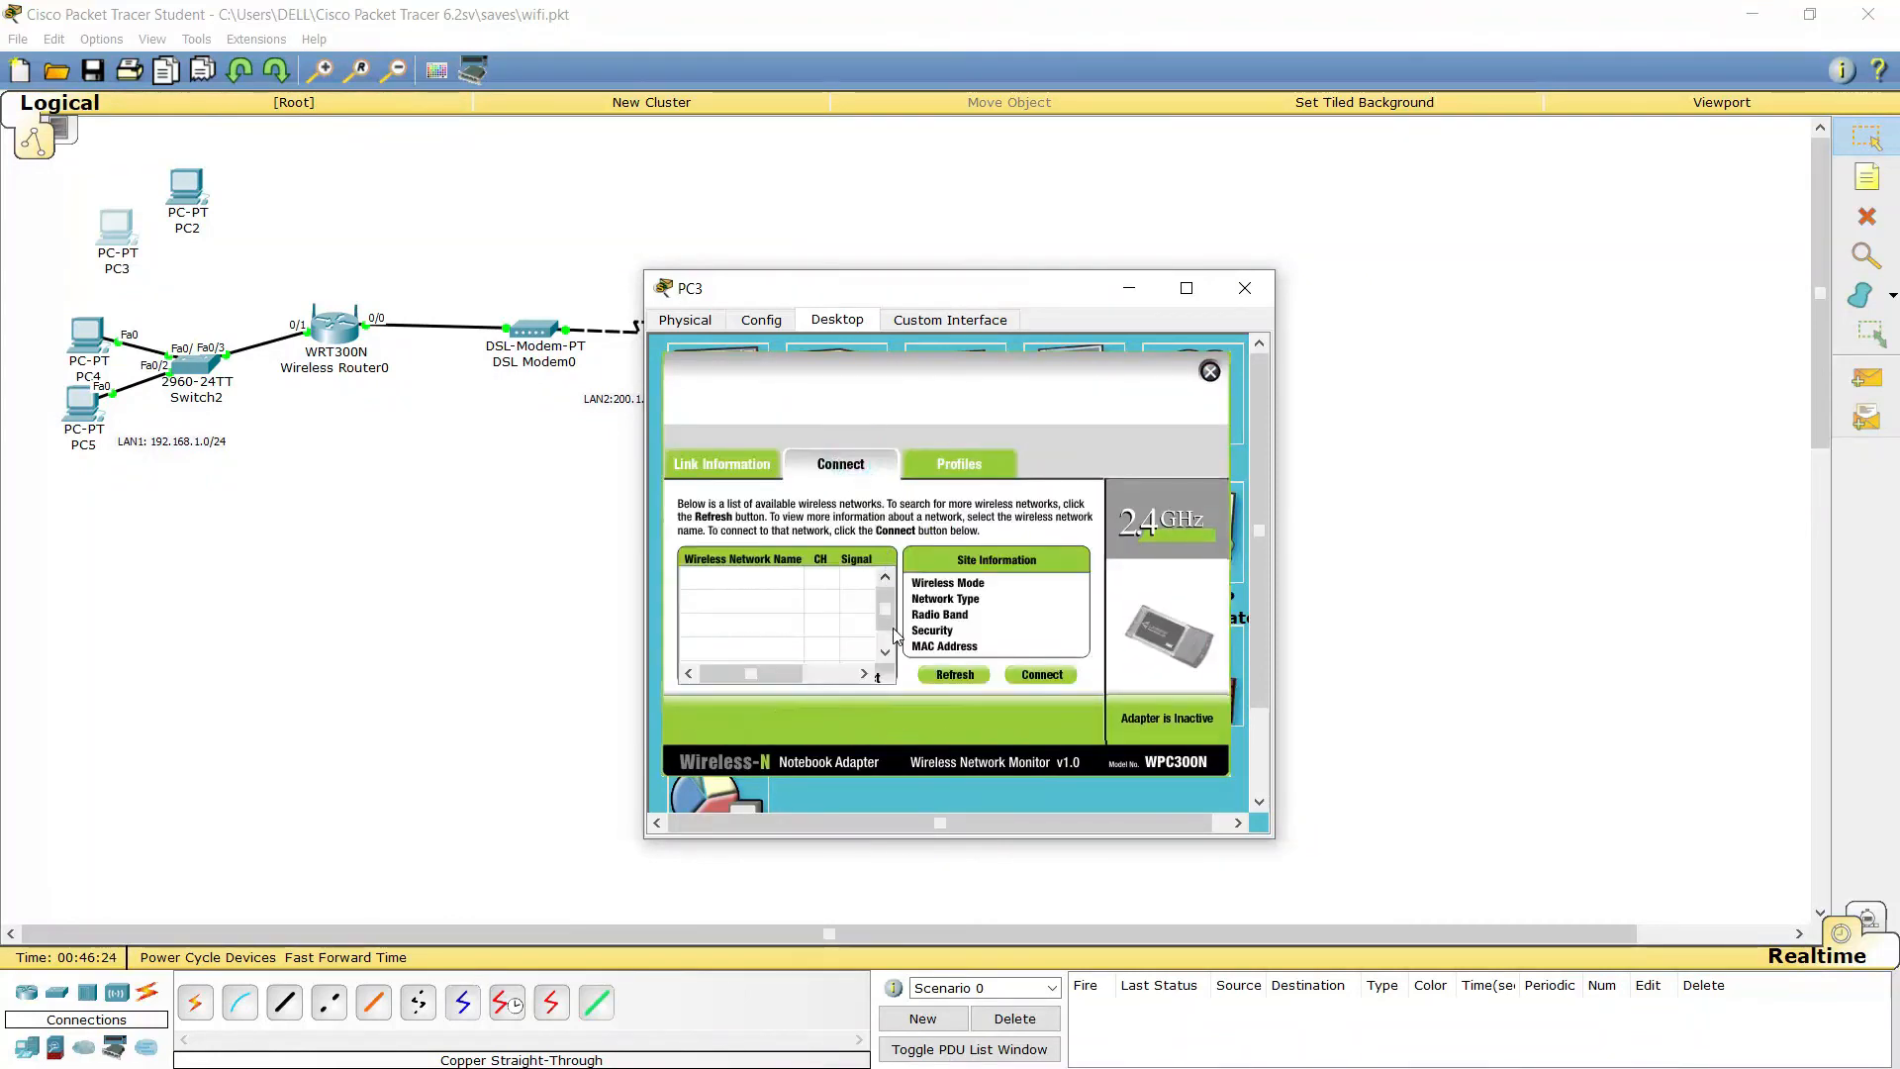
pyautogui.click(966, 677)
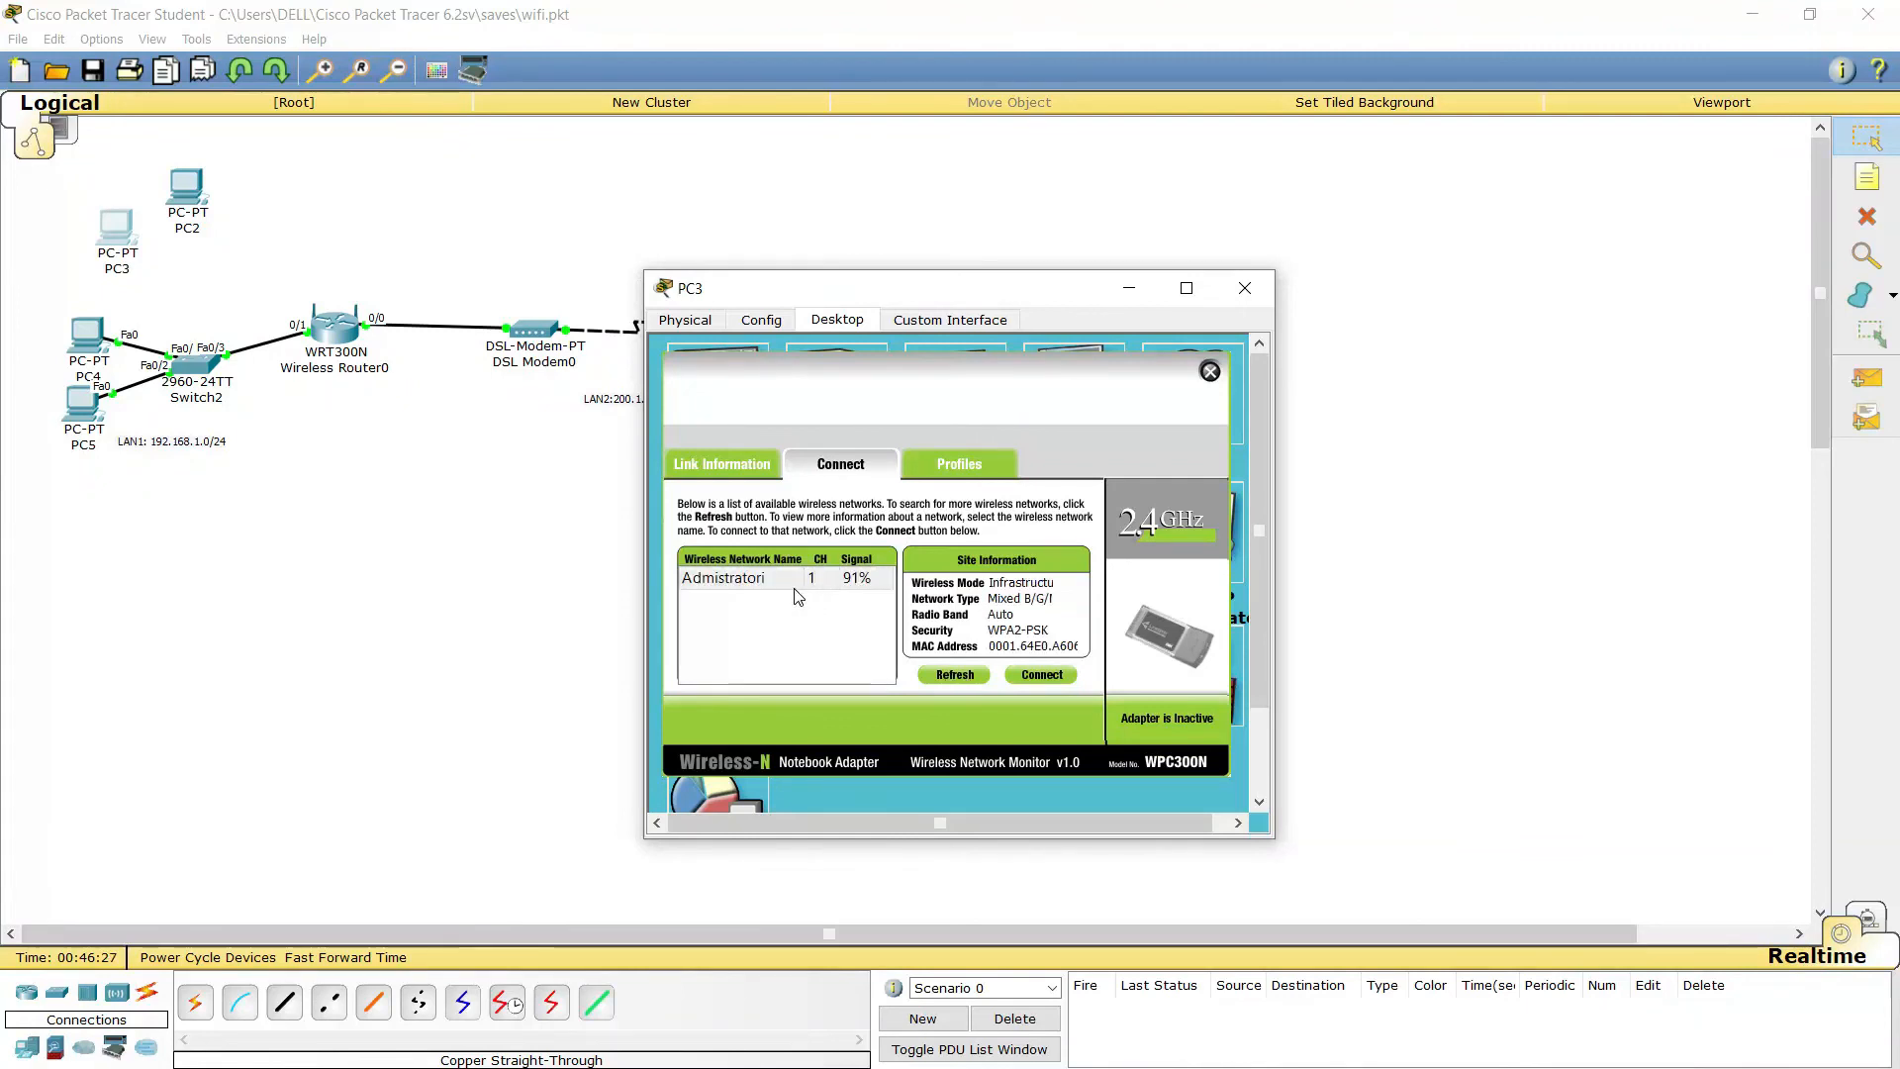
pyautogui.click(745, 581)
pyautogui.click(1041, 674)
pyautogui.click(827, 581)
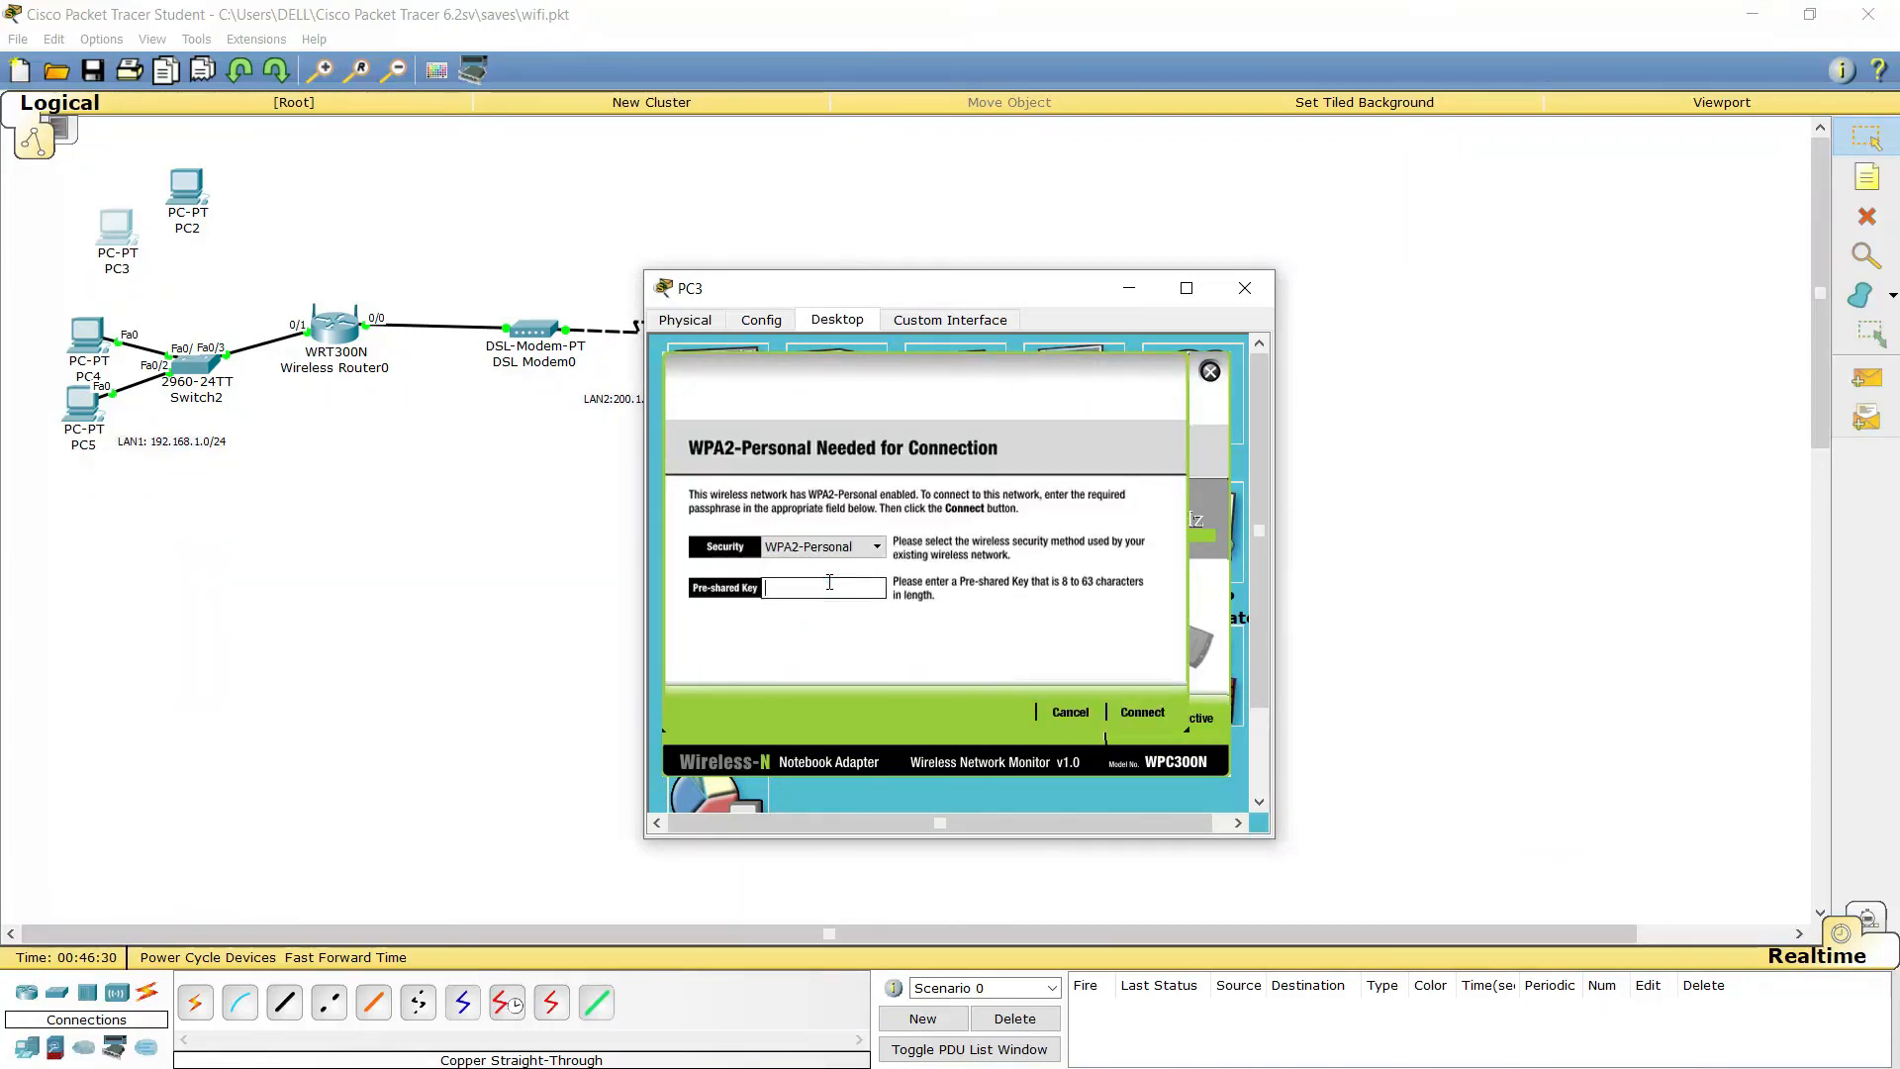
pyautogui.write('Arm')
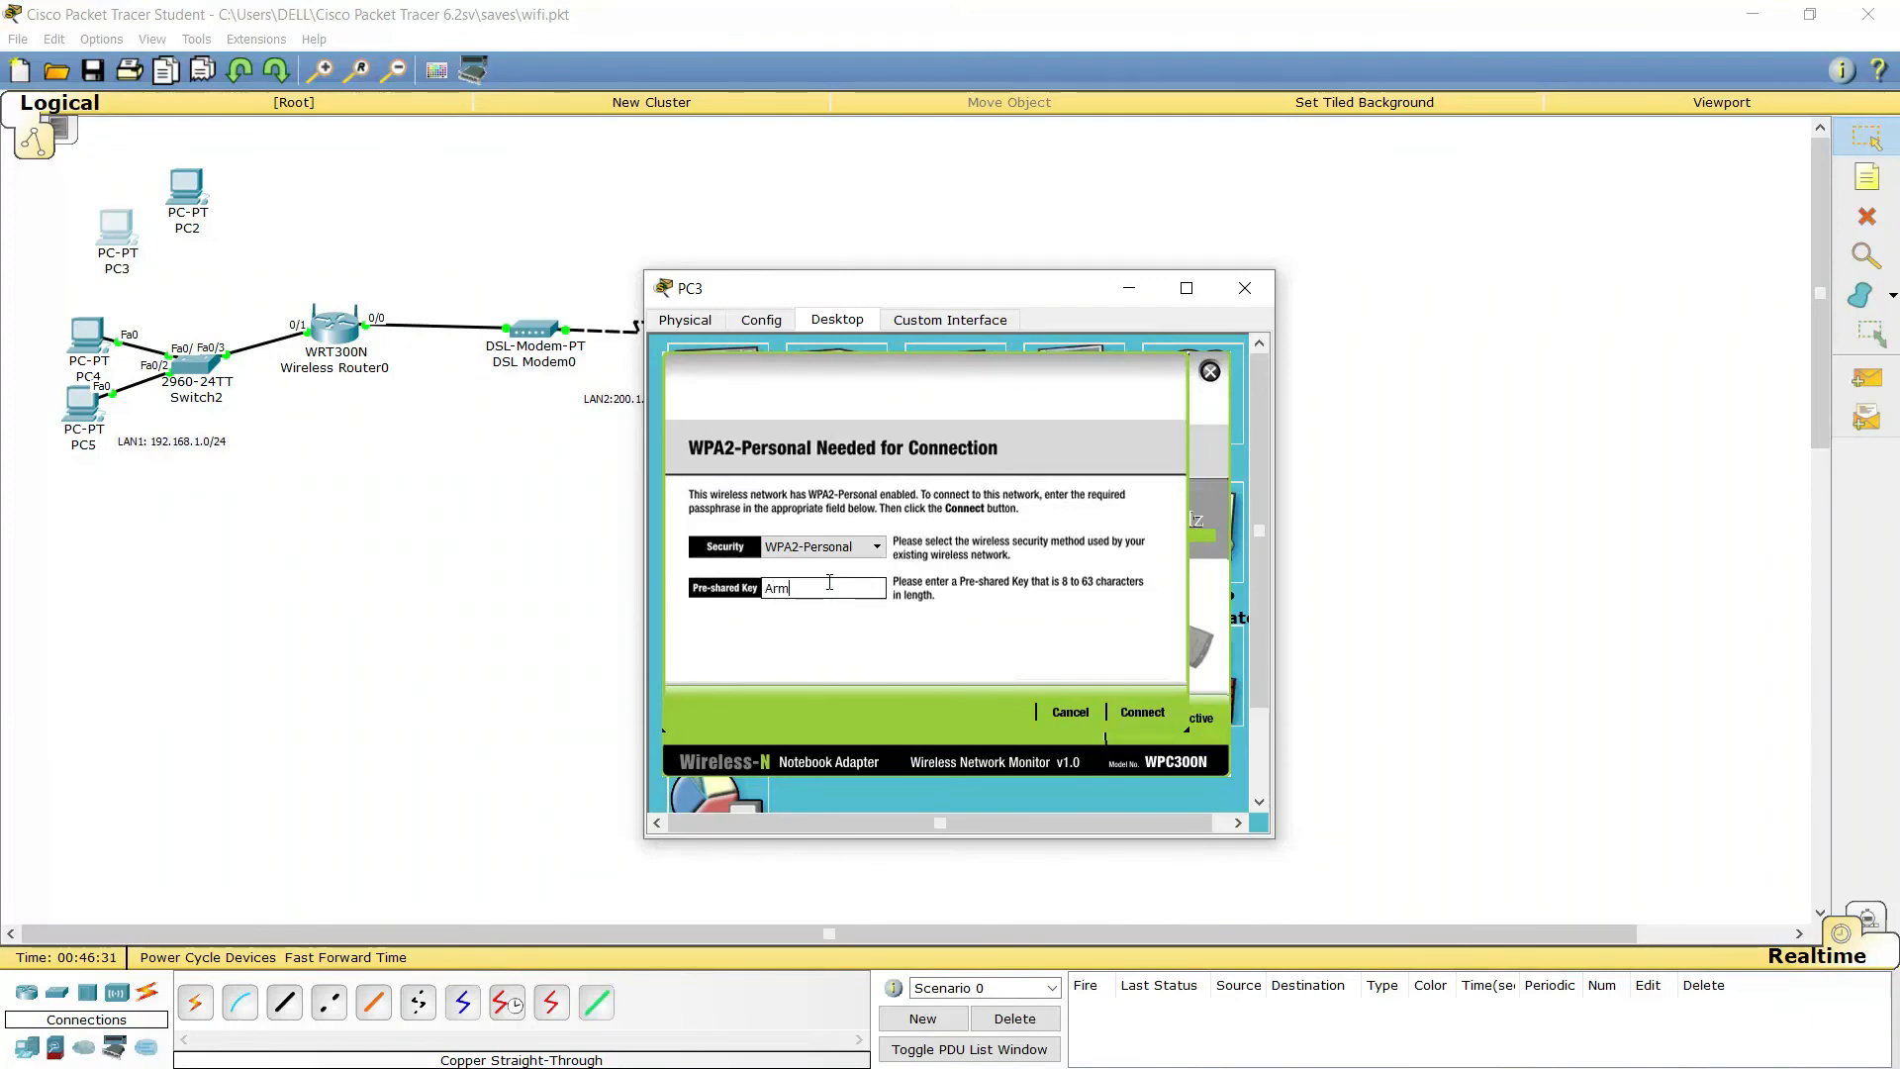
pyautogui.write('12345')
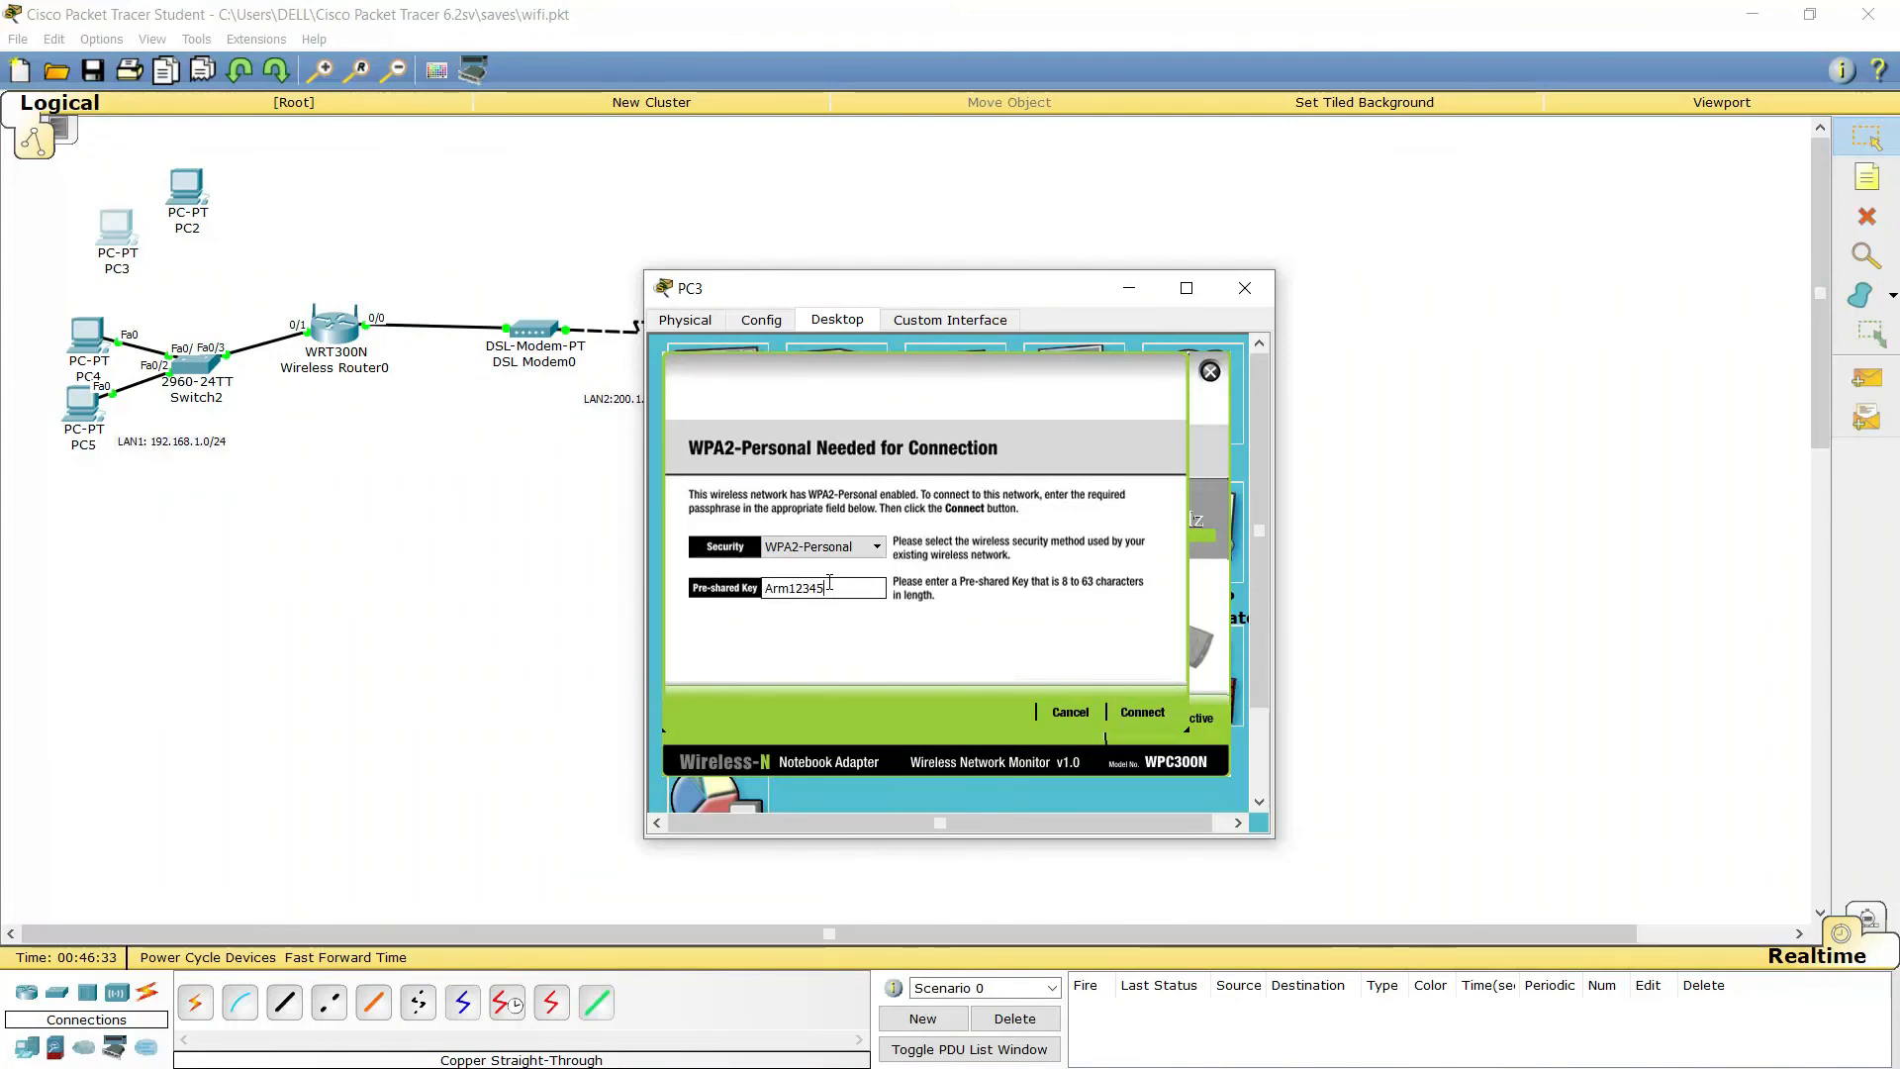
pyautogui.click(1136, 713)
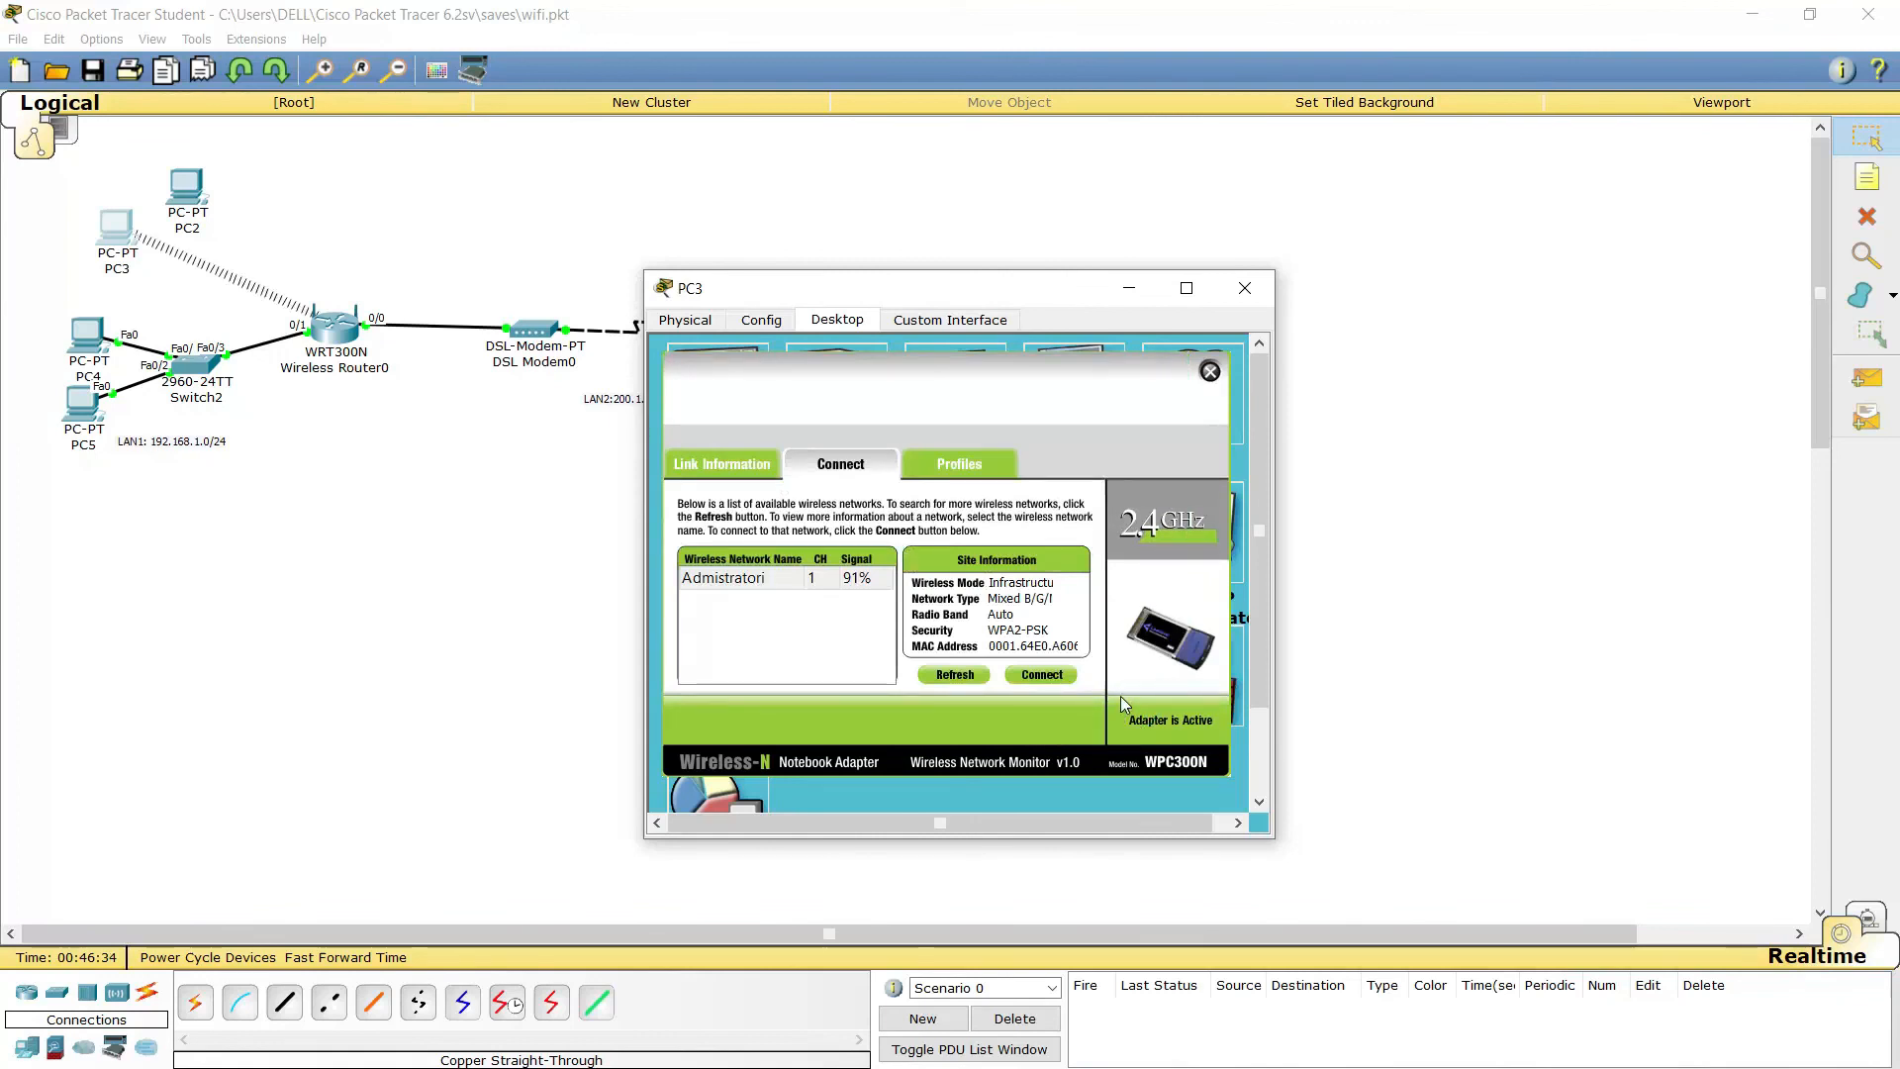
pyautogui.click(1245, 288)
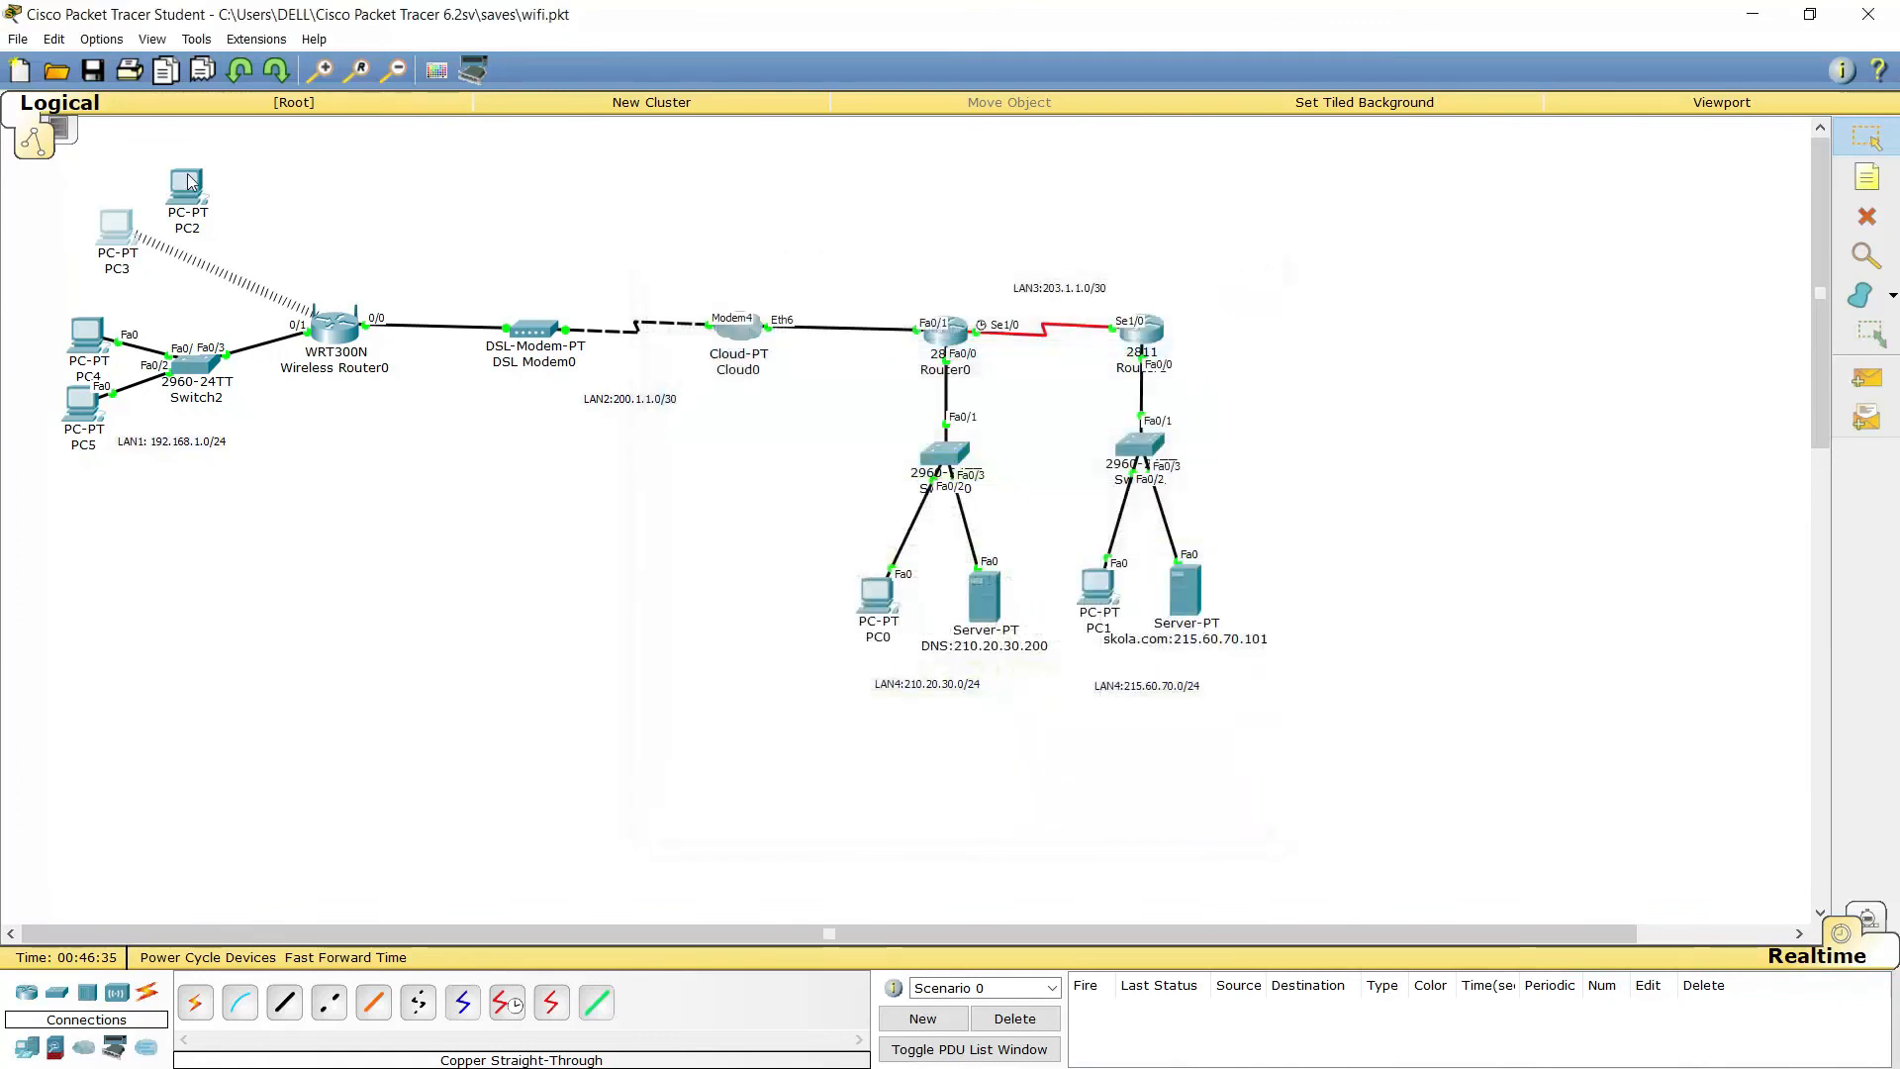
pyautogui.click(186, 183)
# Power on PC2 and confirm its IP configuration is set to DHCP
pyautogui.click(837, 321)
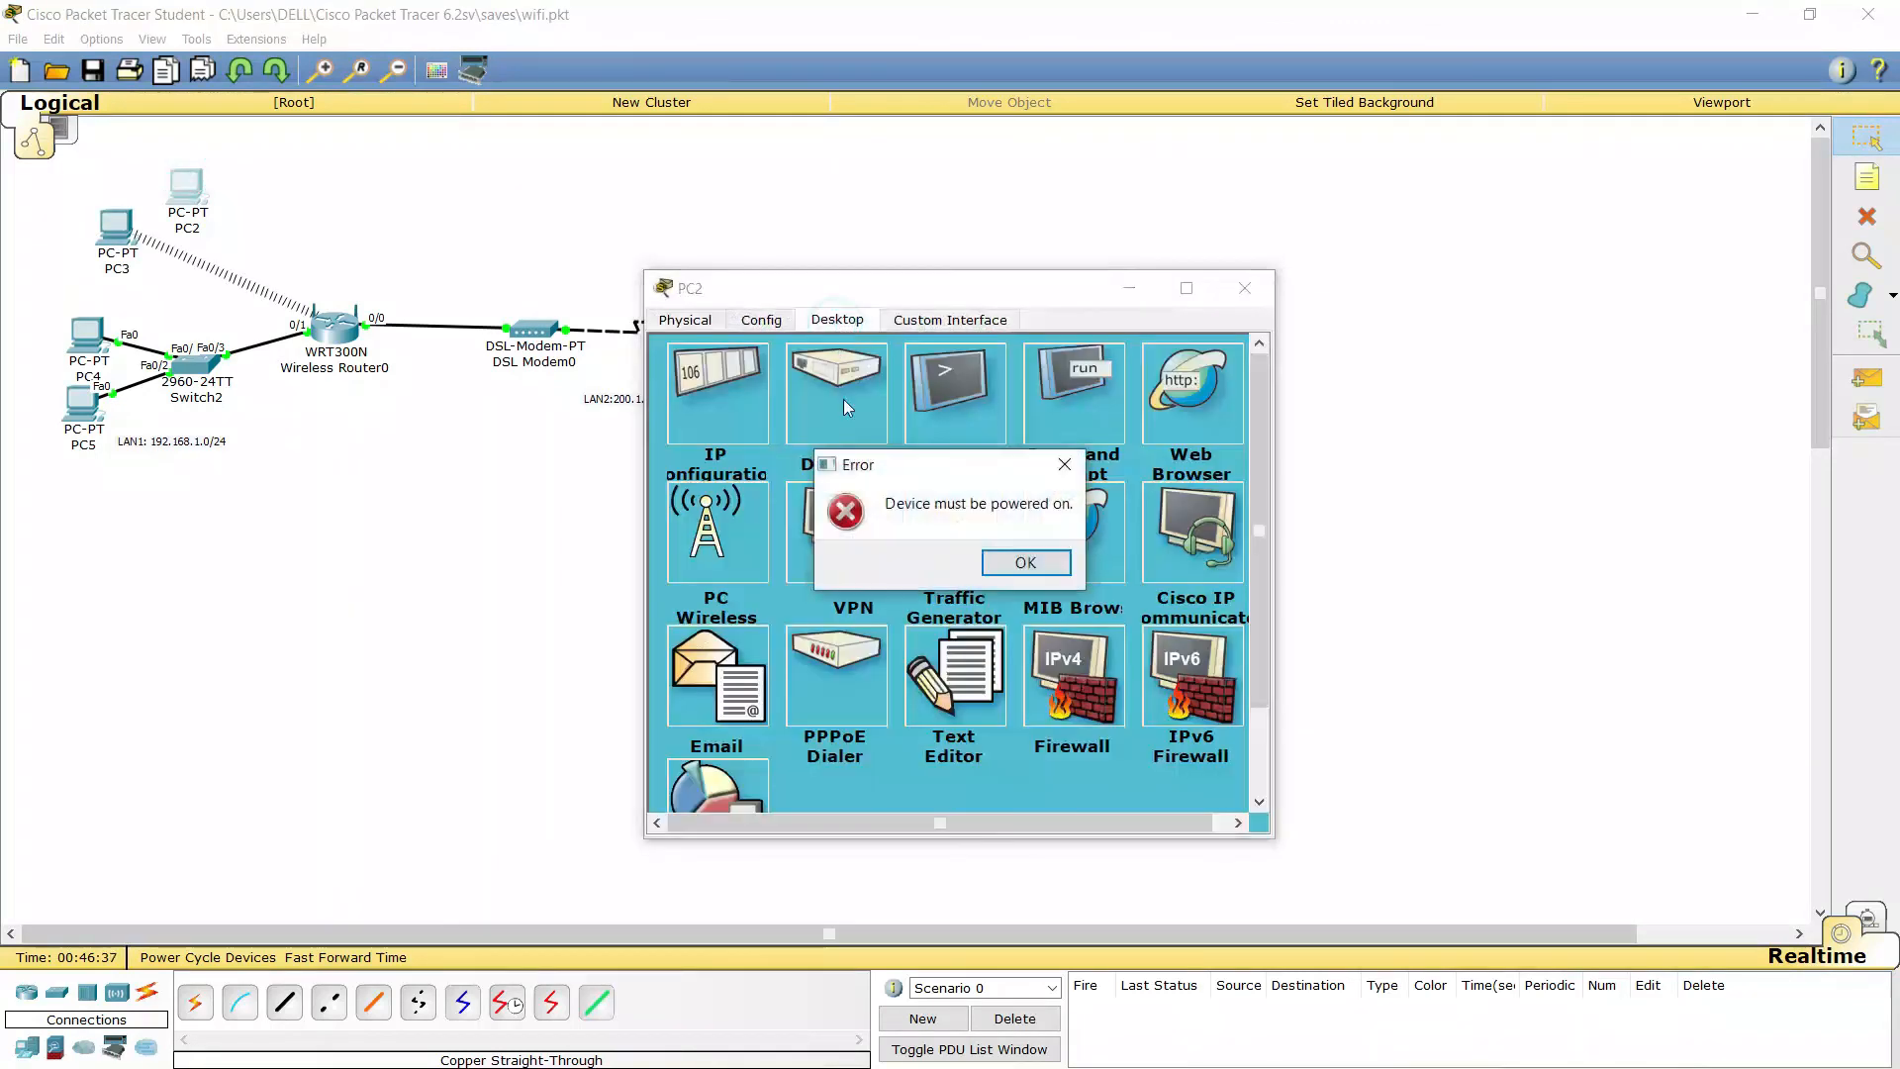
pyautogui.click(990, 562)
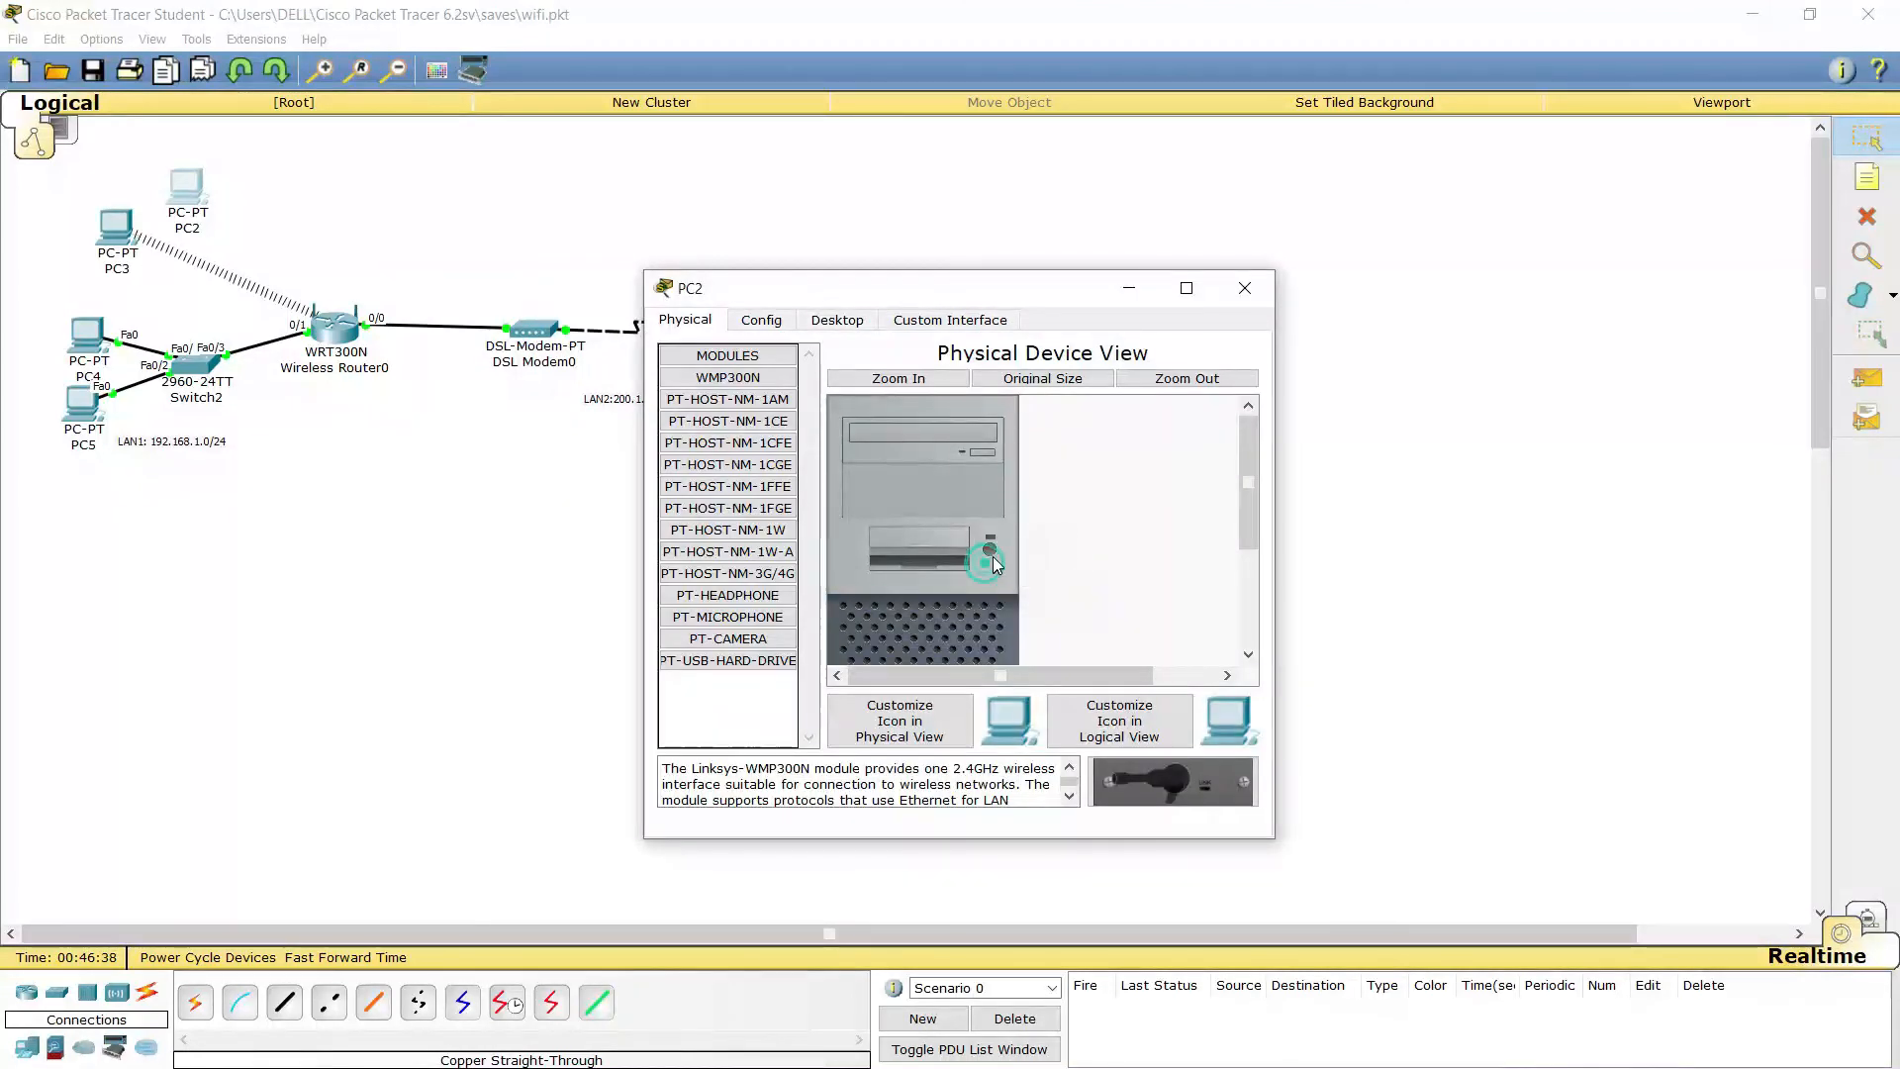
pyautogui.click(838, 323)
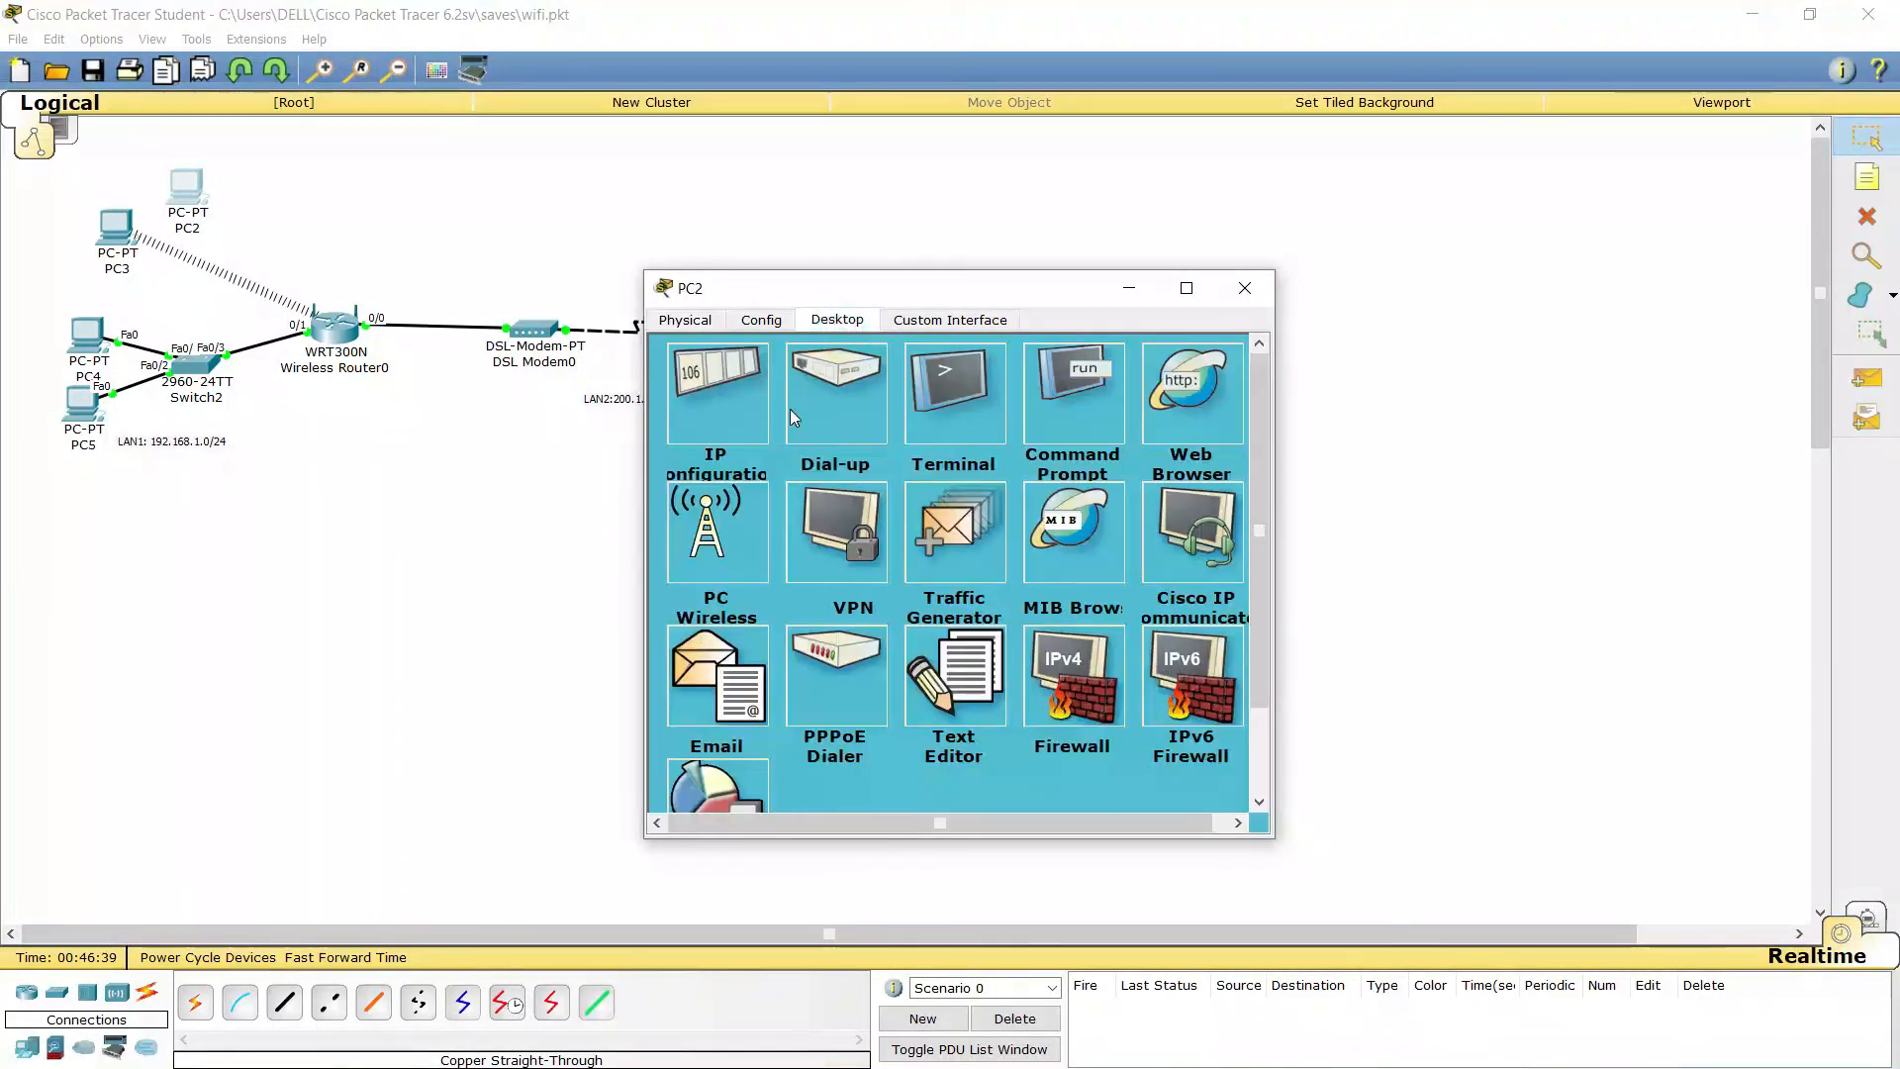
pyautogui.click(747, 400)
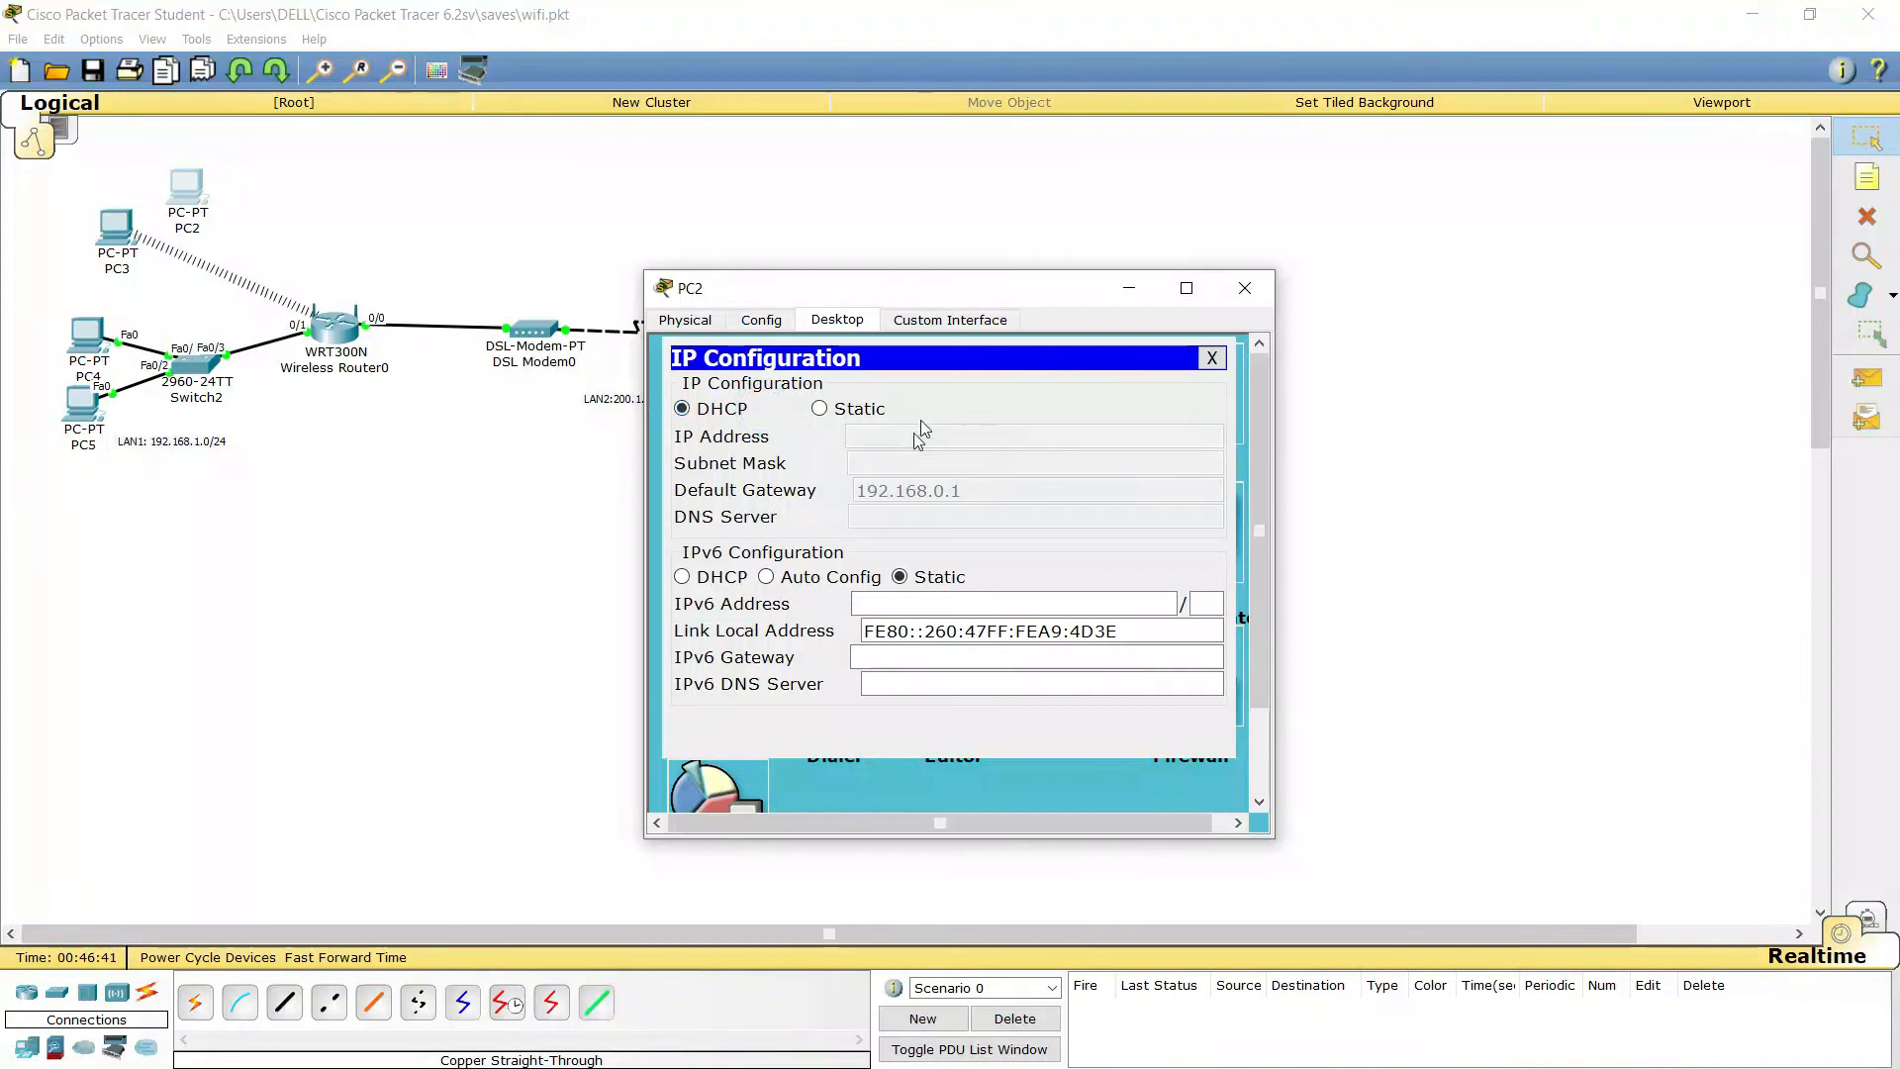
pyautogui.click(1211, 357)
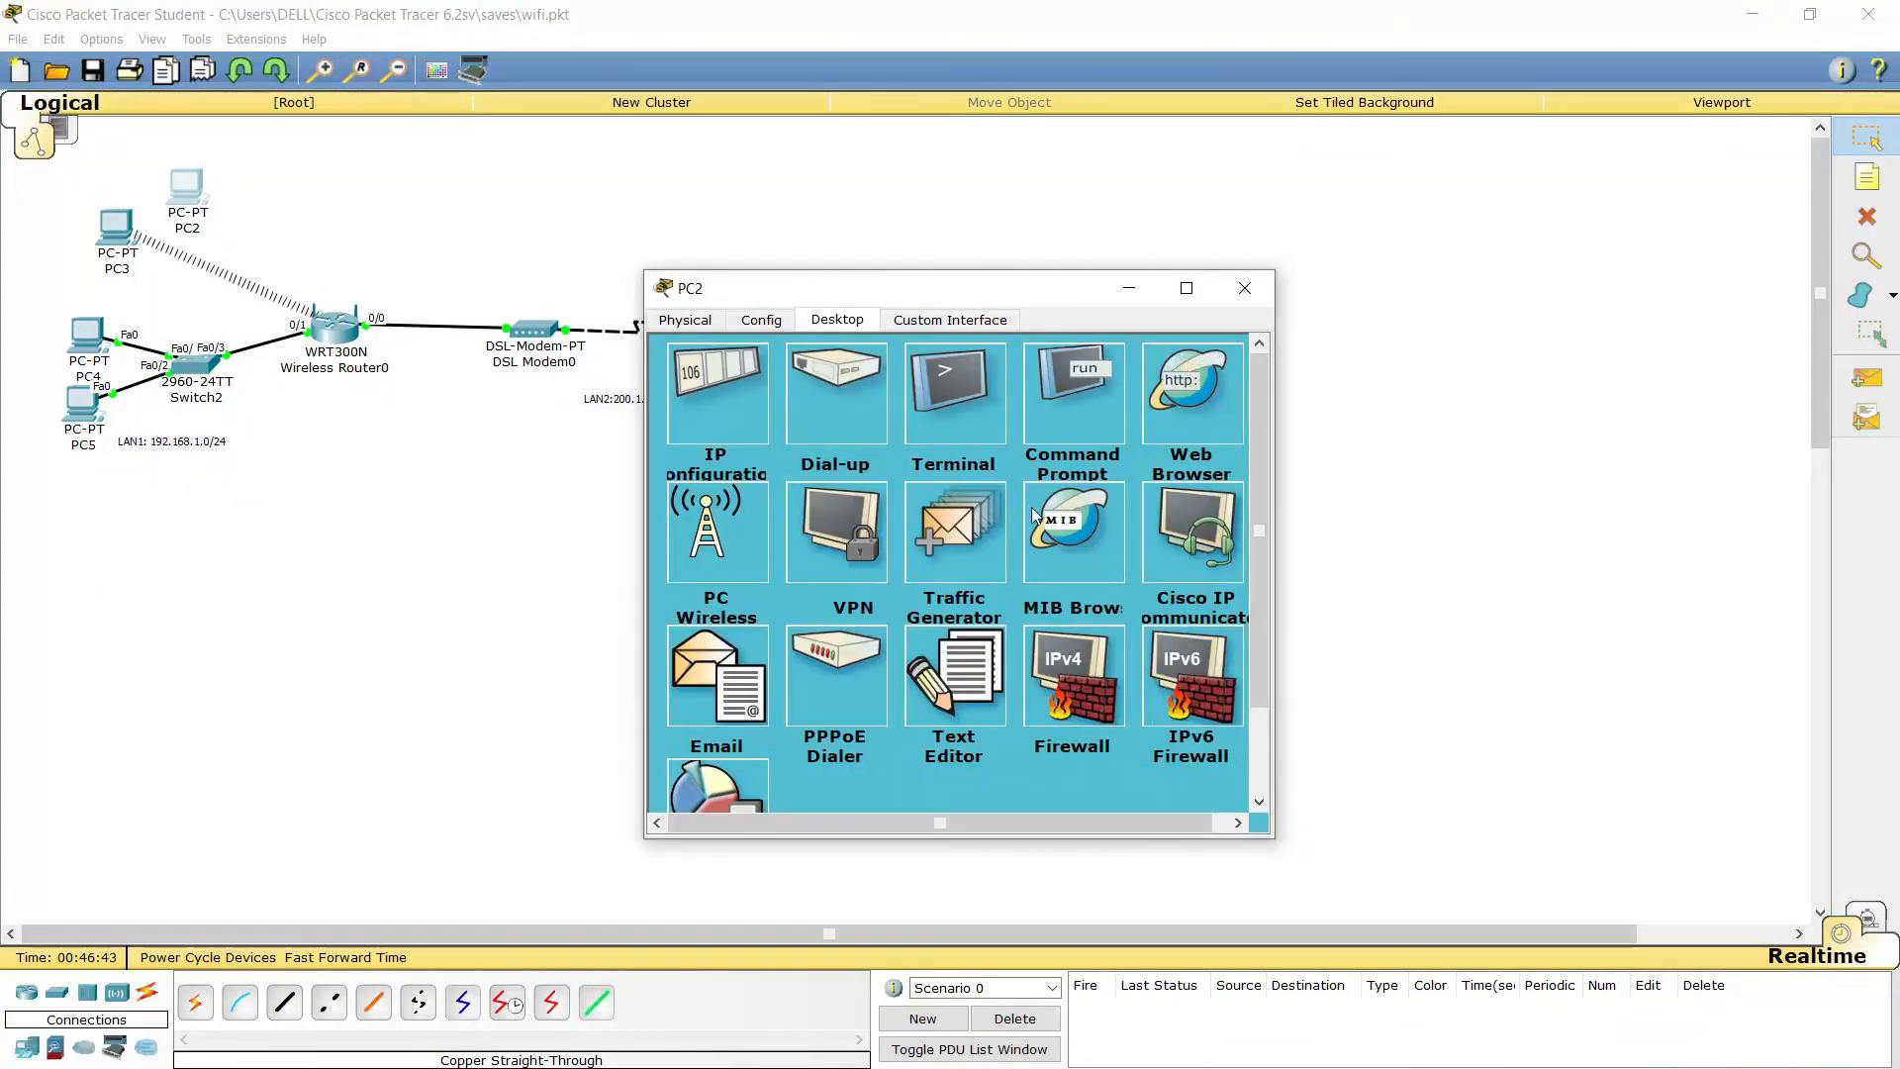
# Join PC2 to the Admistratori wireless network using the WPA2 pre-shared key
pyautogui.click(743, 572)
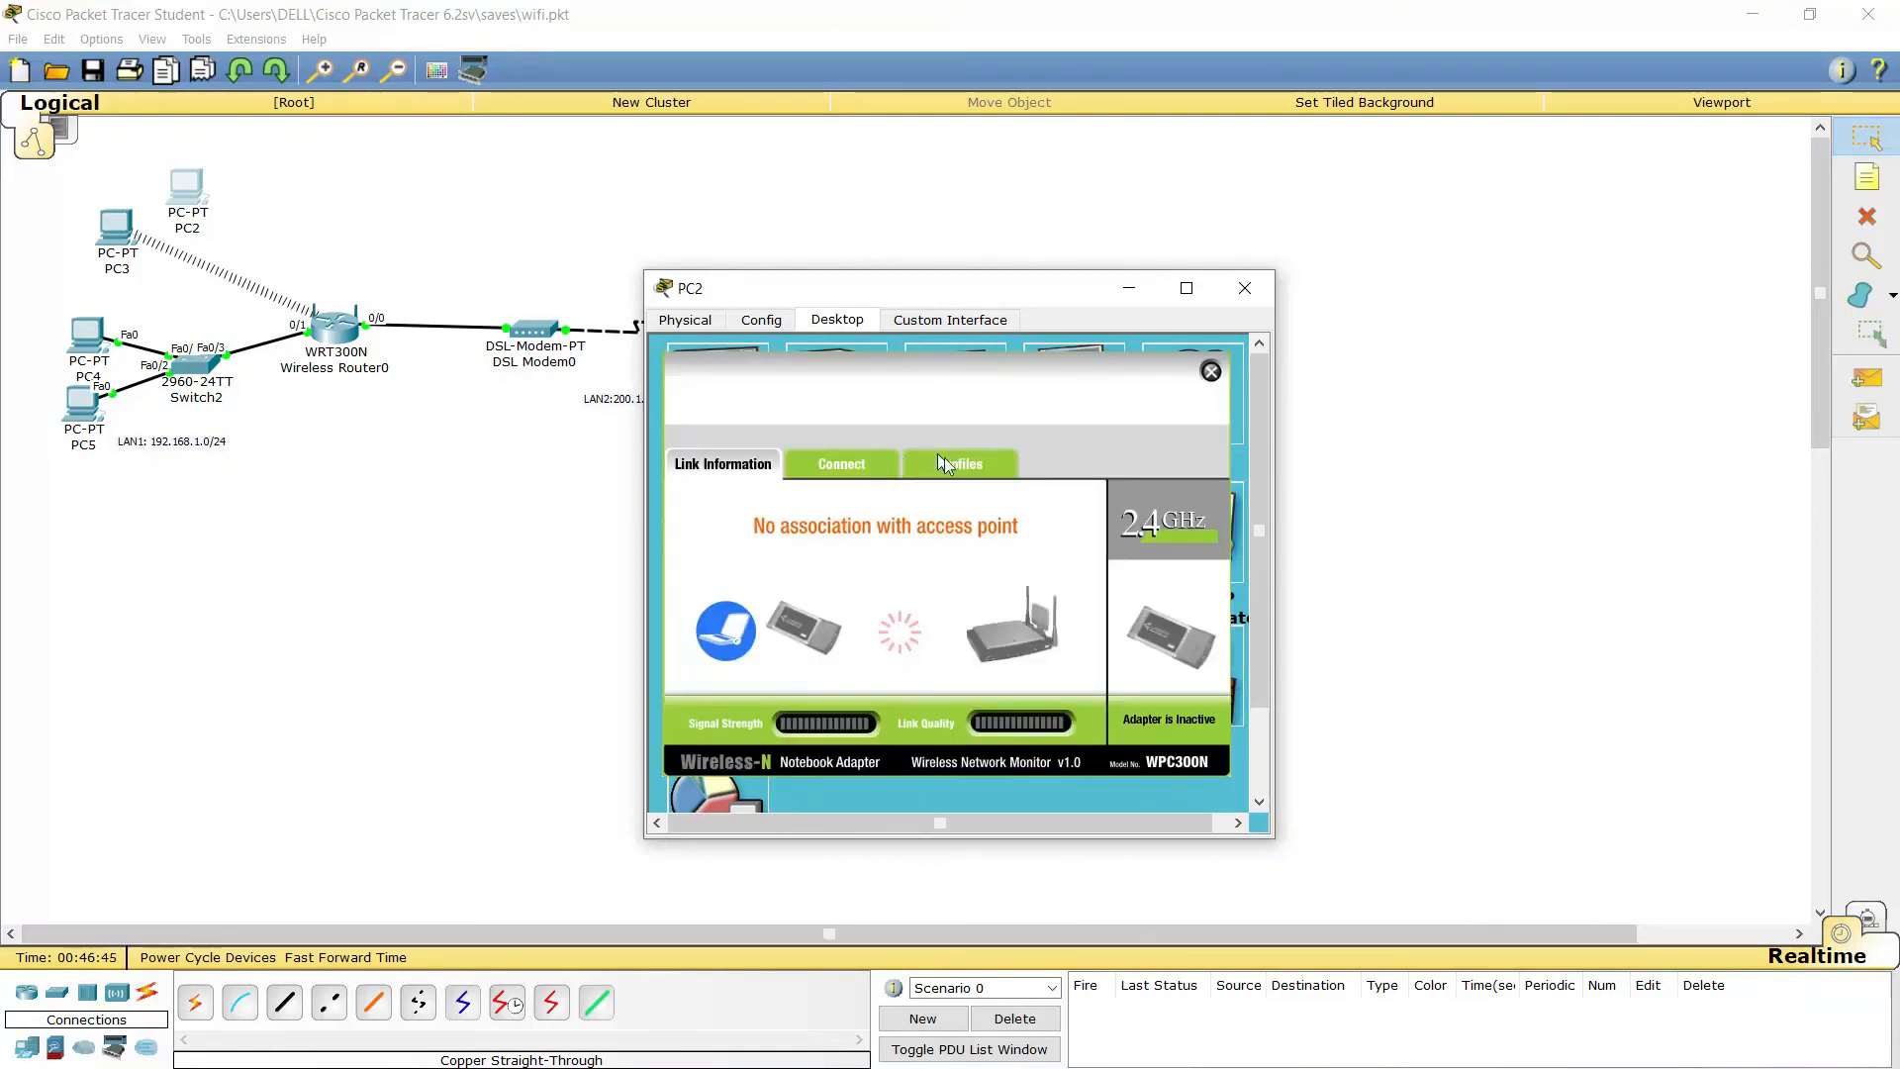
pyautogui.click(856, 457)
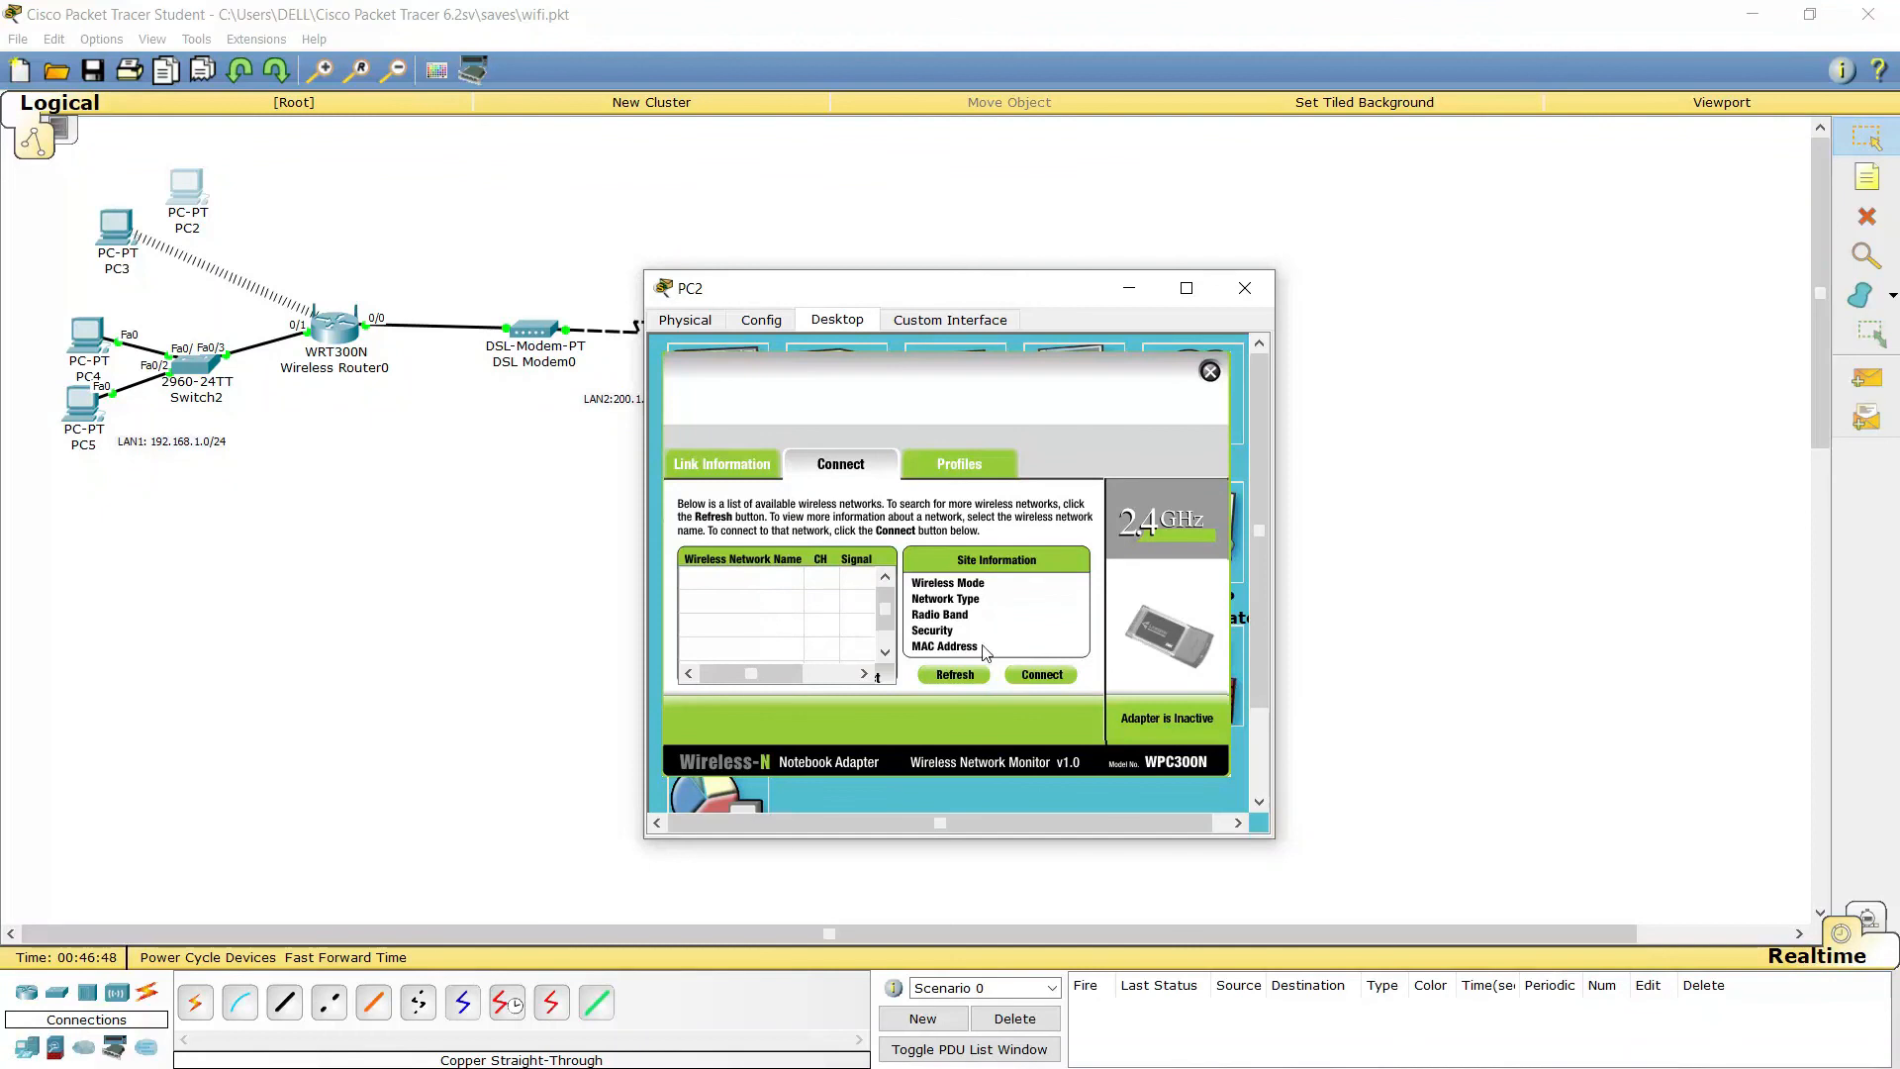
pyautogui.click(954, 675)
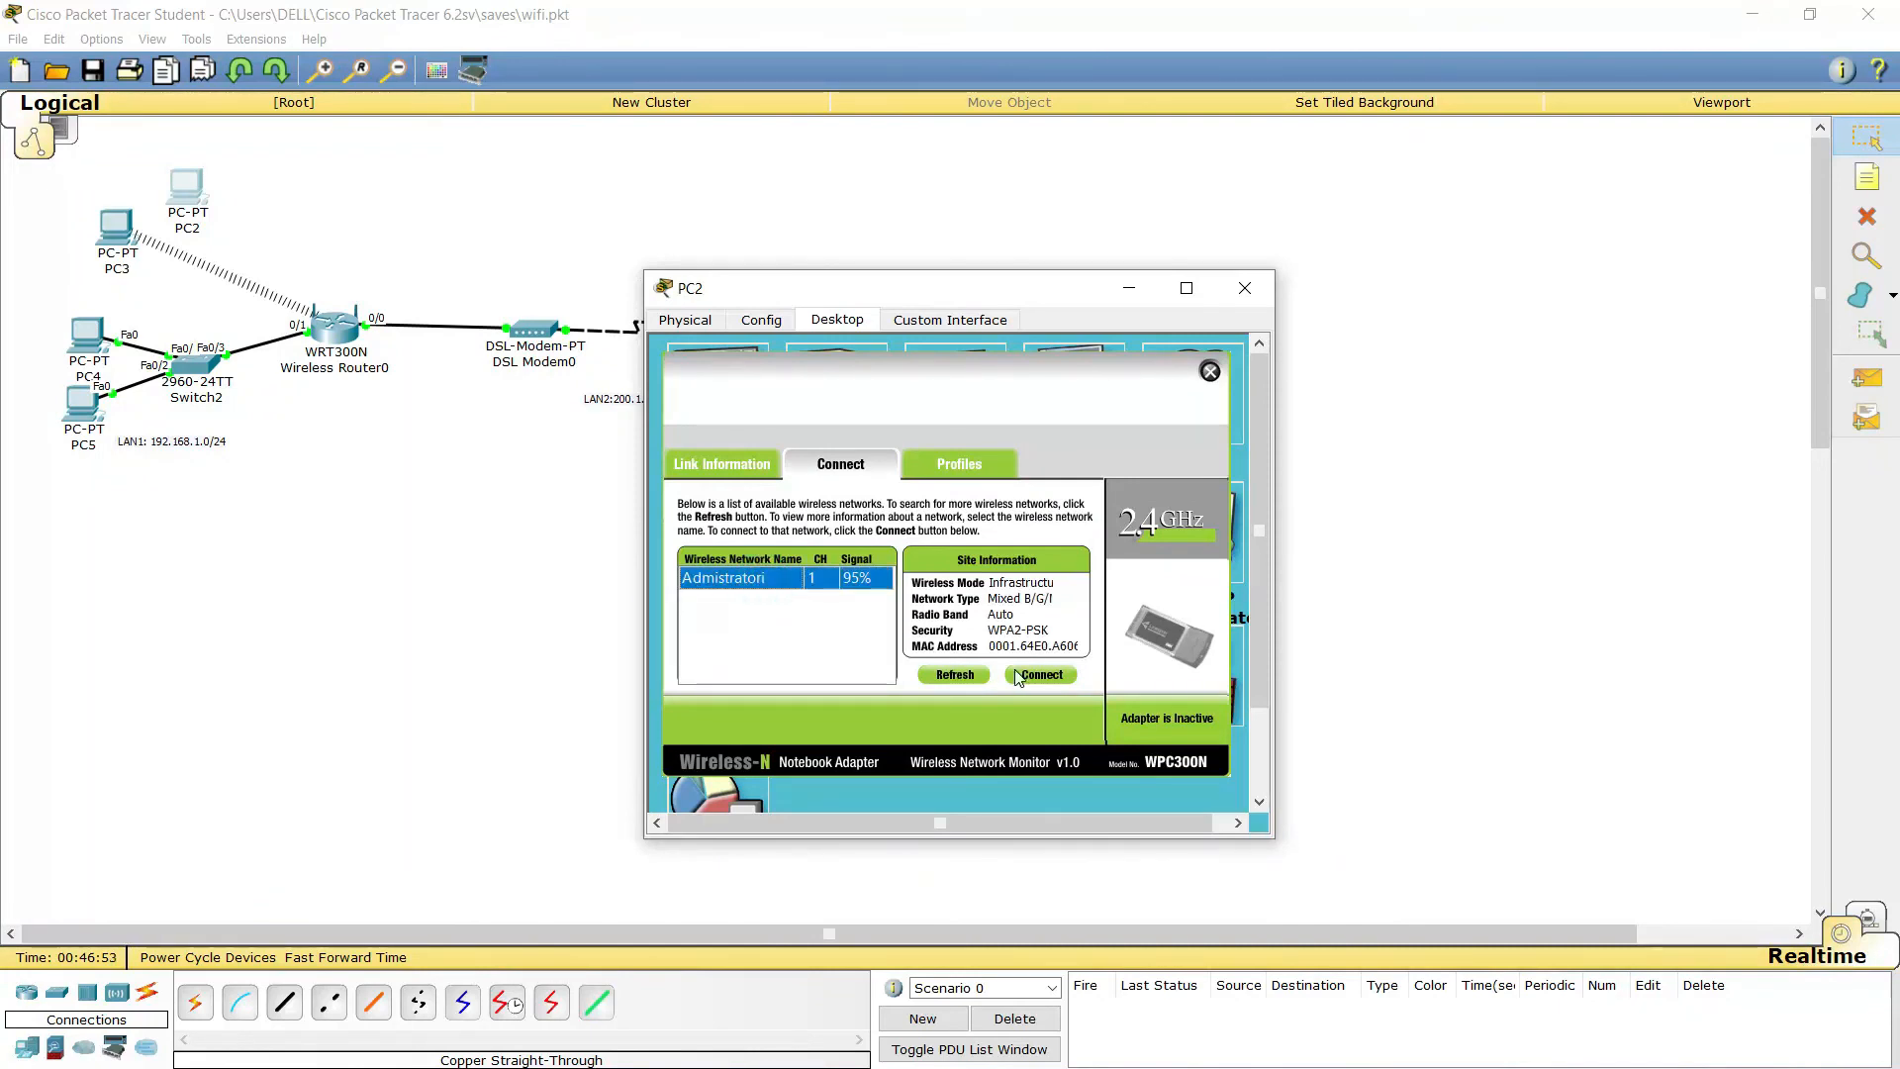
pyautogui.click(1038, 675)
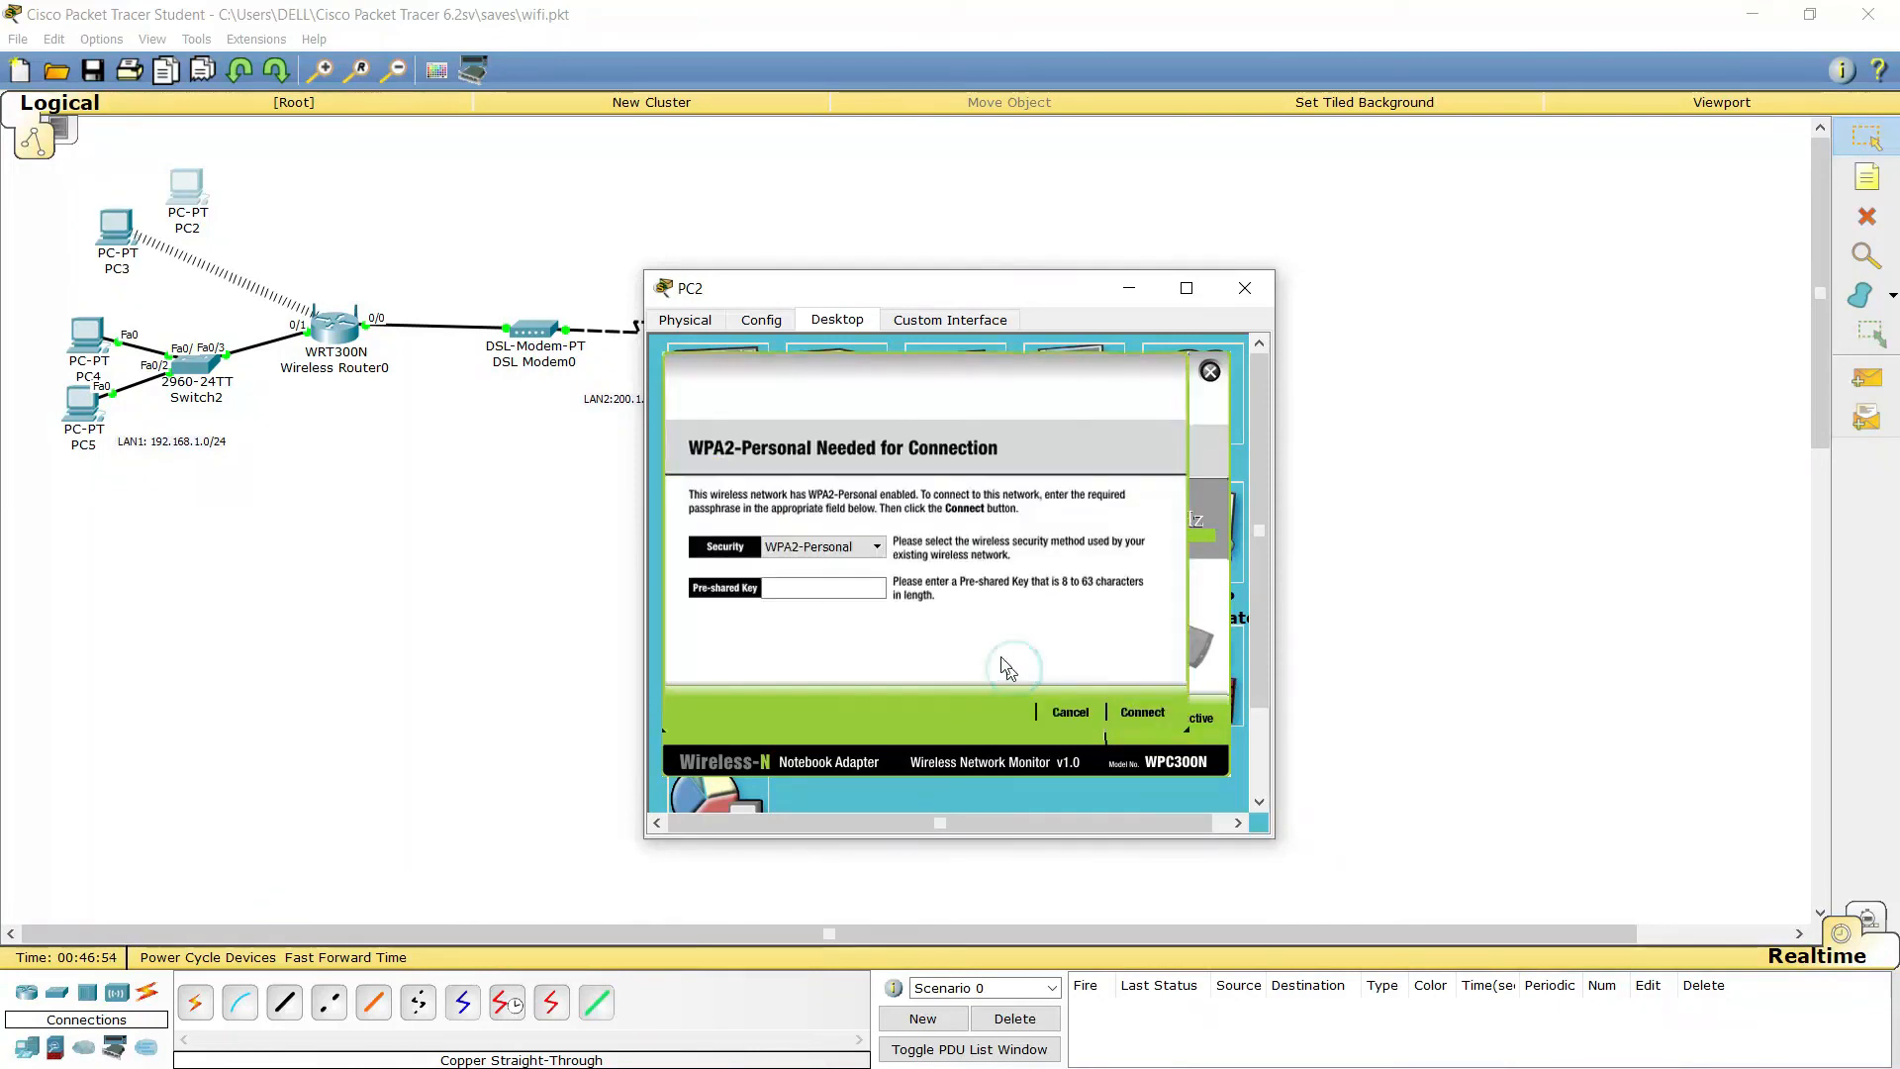
pyautogui.click(1134, 715)
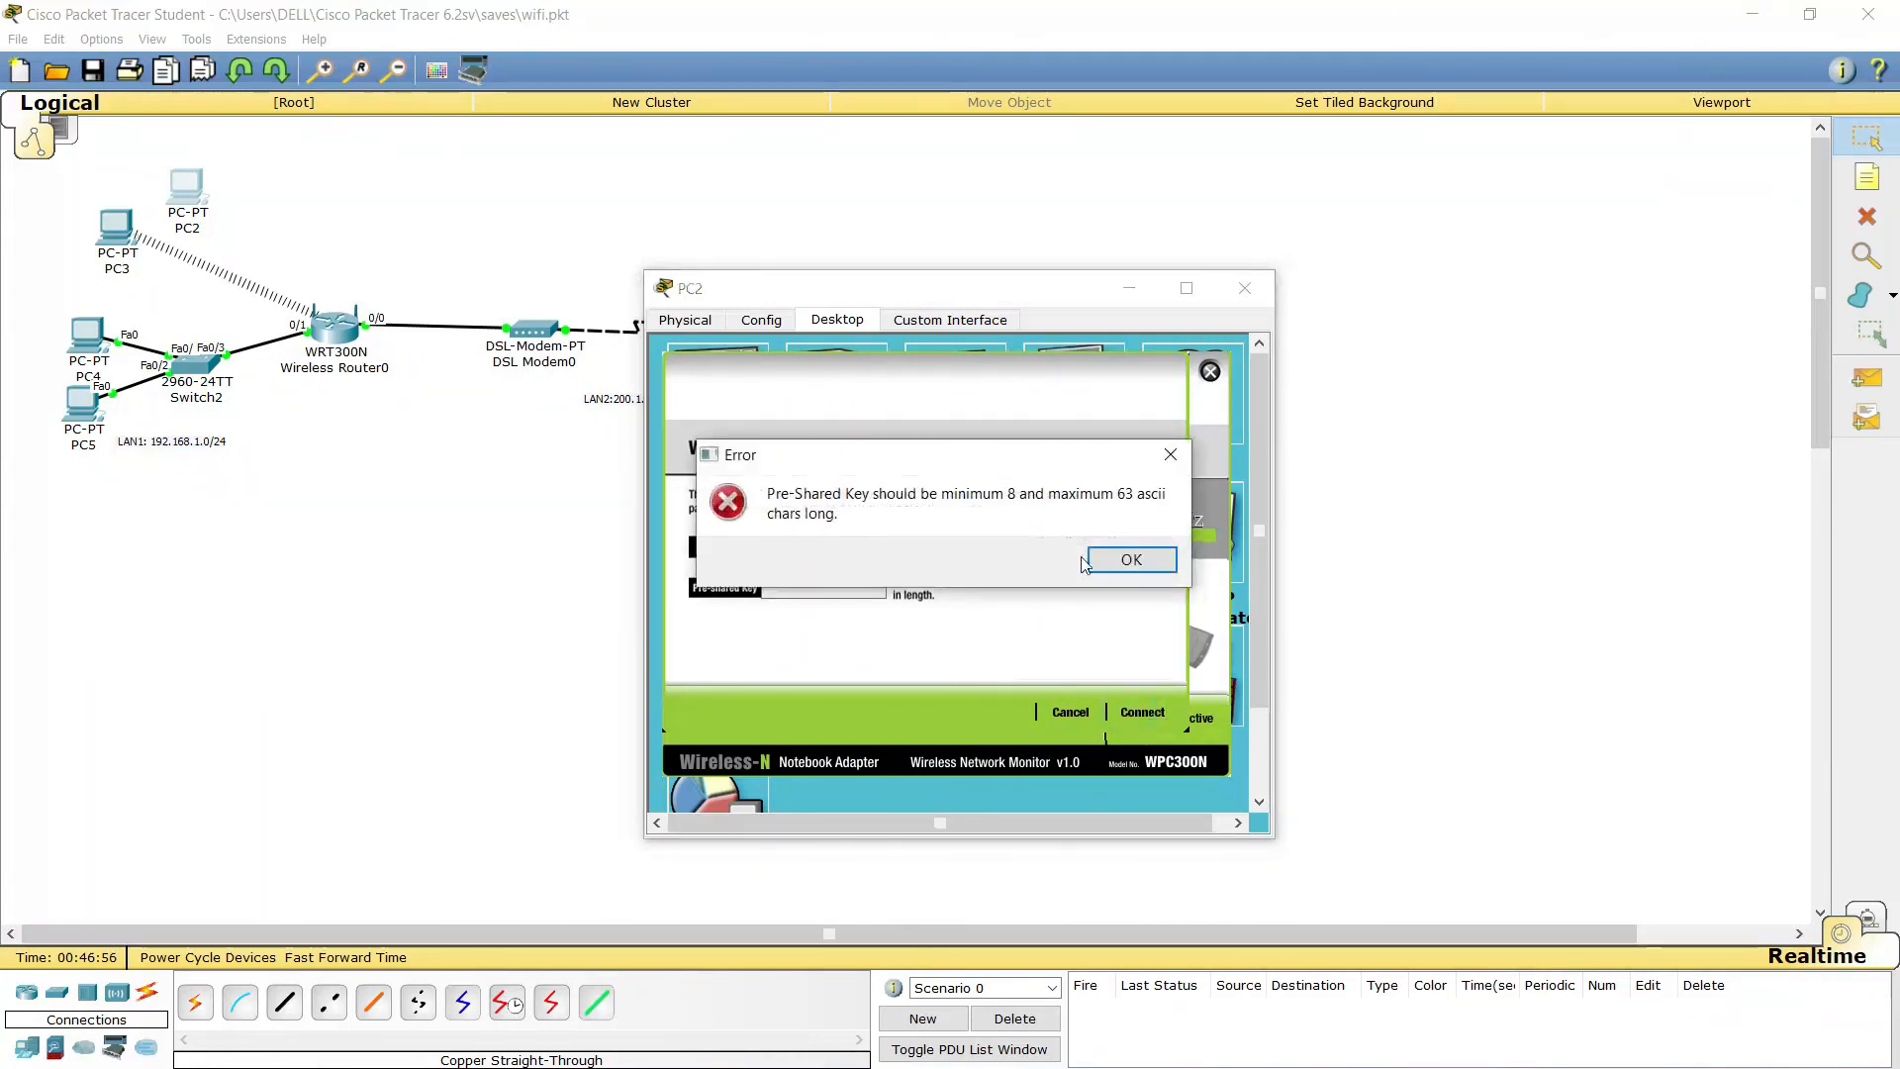
pyautogui.click(1138, 559)
pyautogui.click(841, 583)
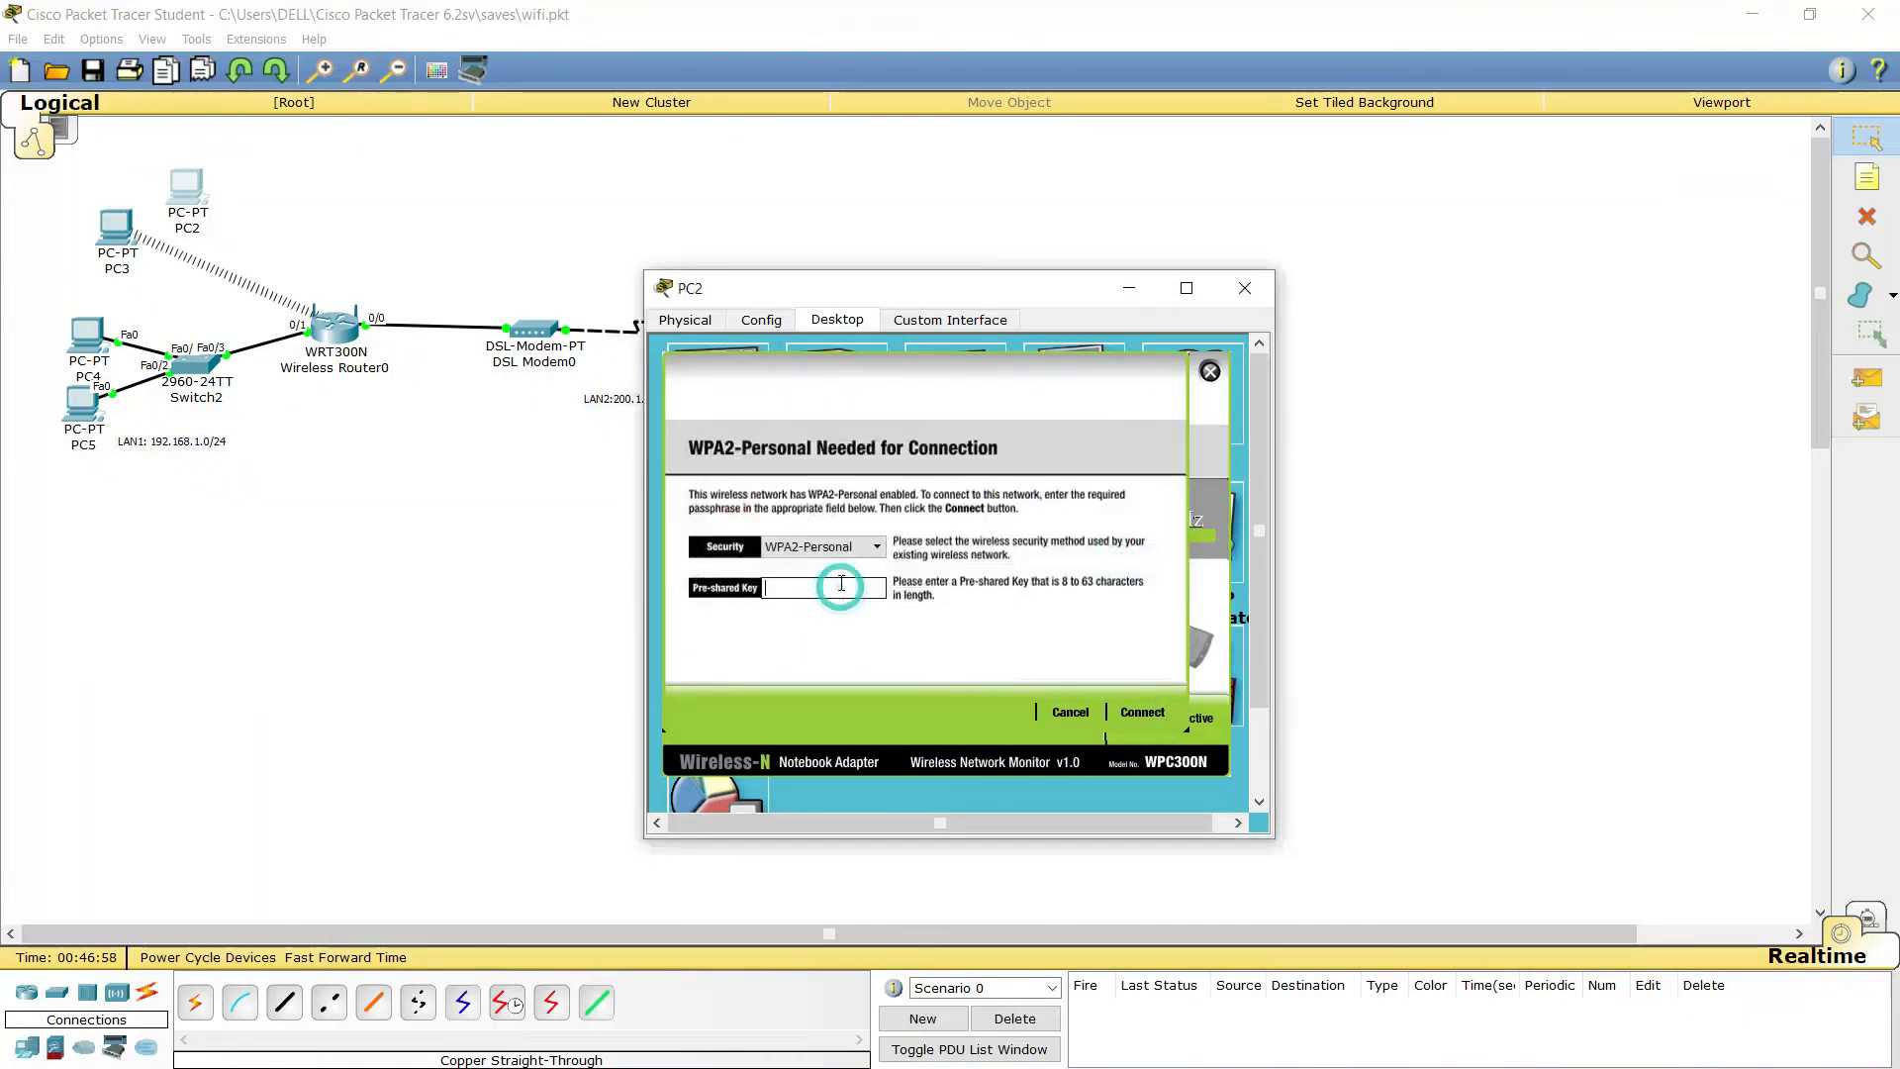
pyautogui.write('Arm')
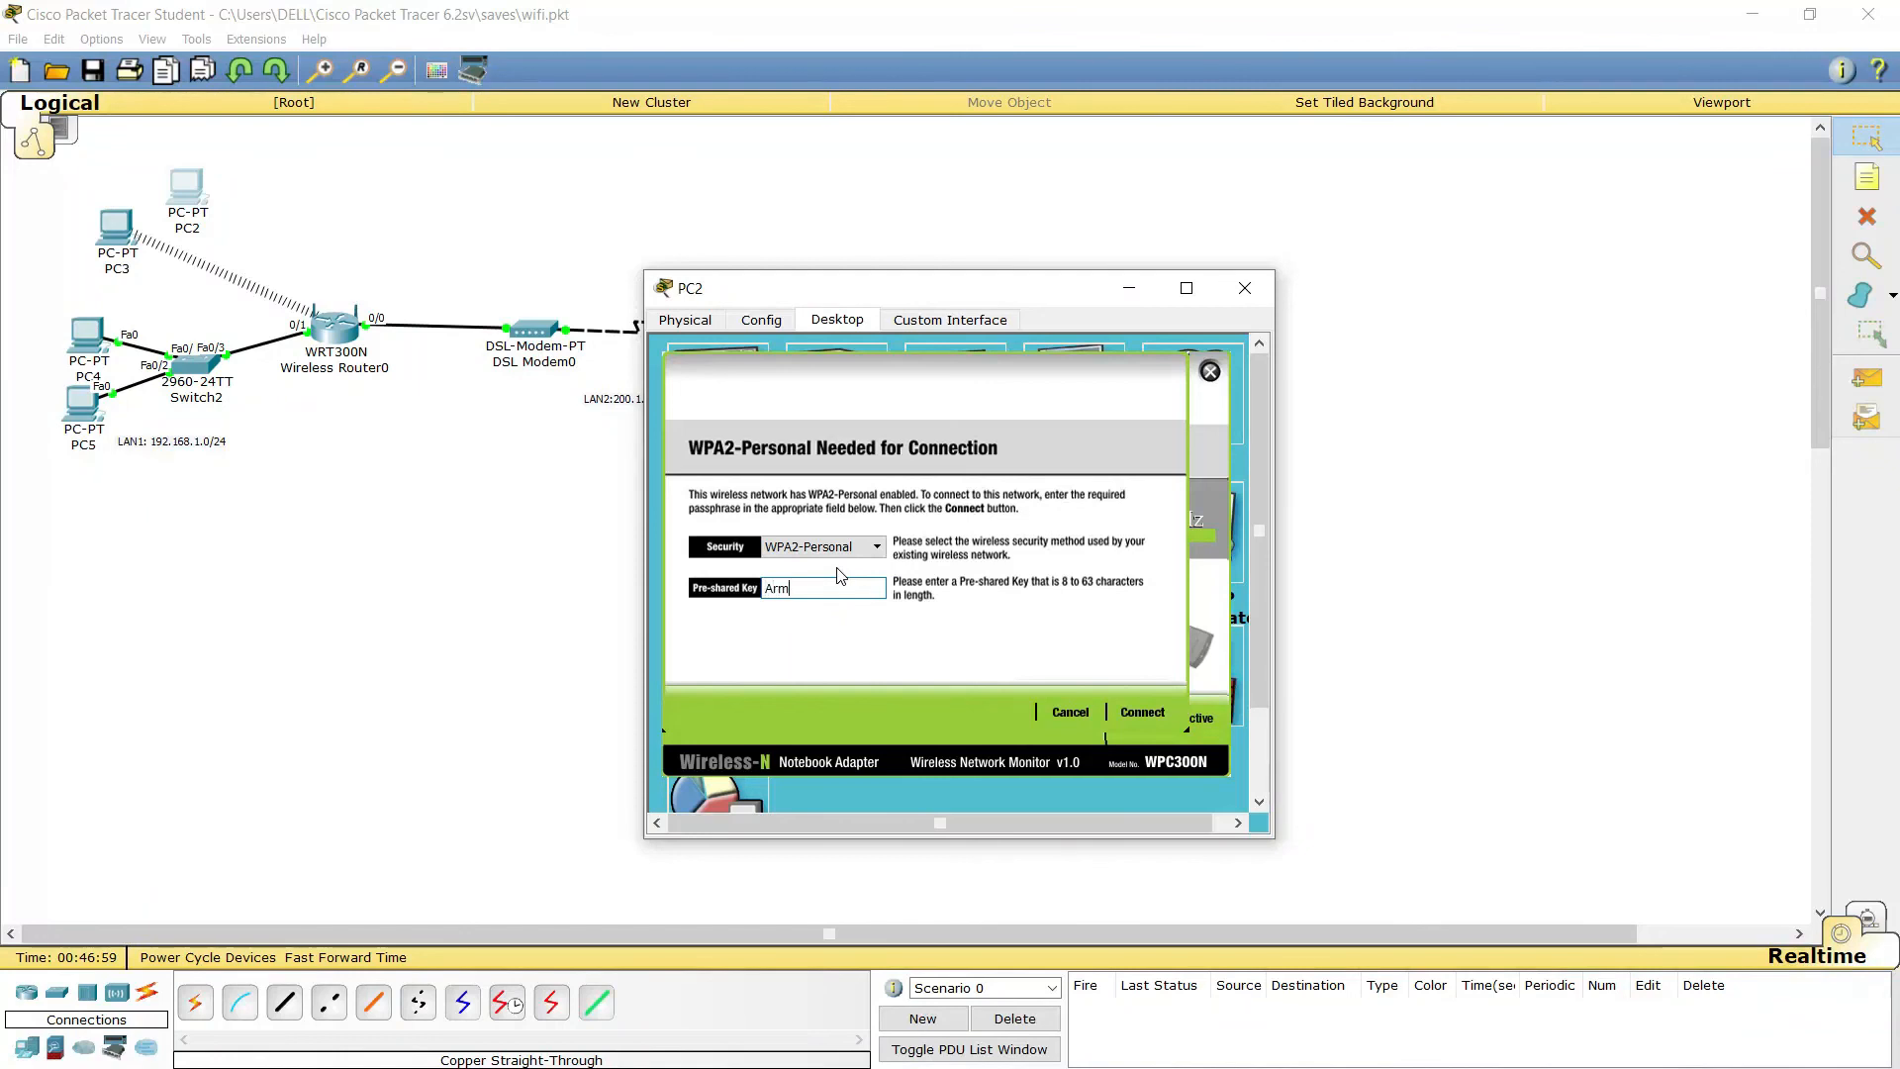
pyautogui.write('12345')
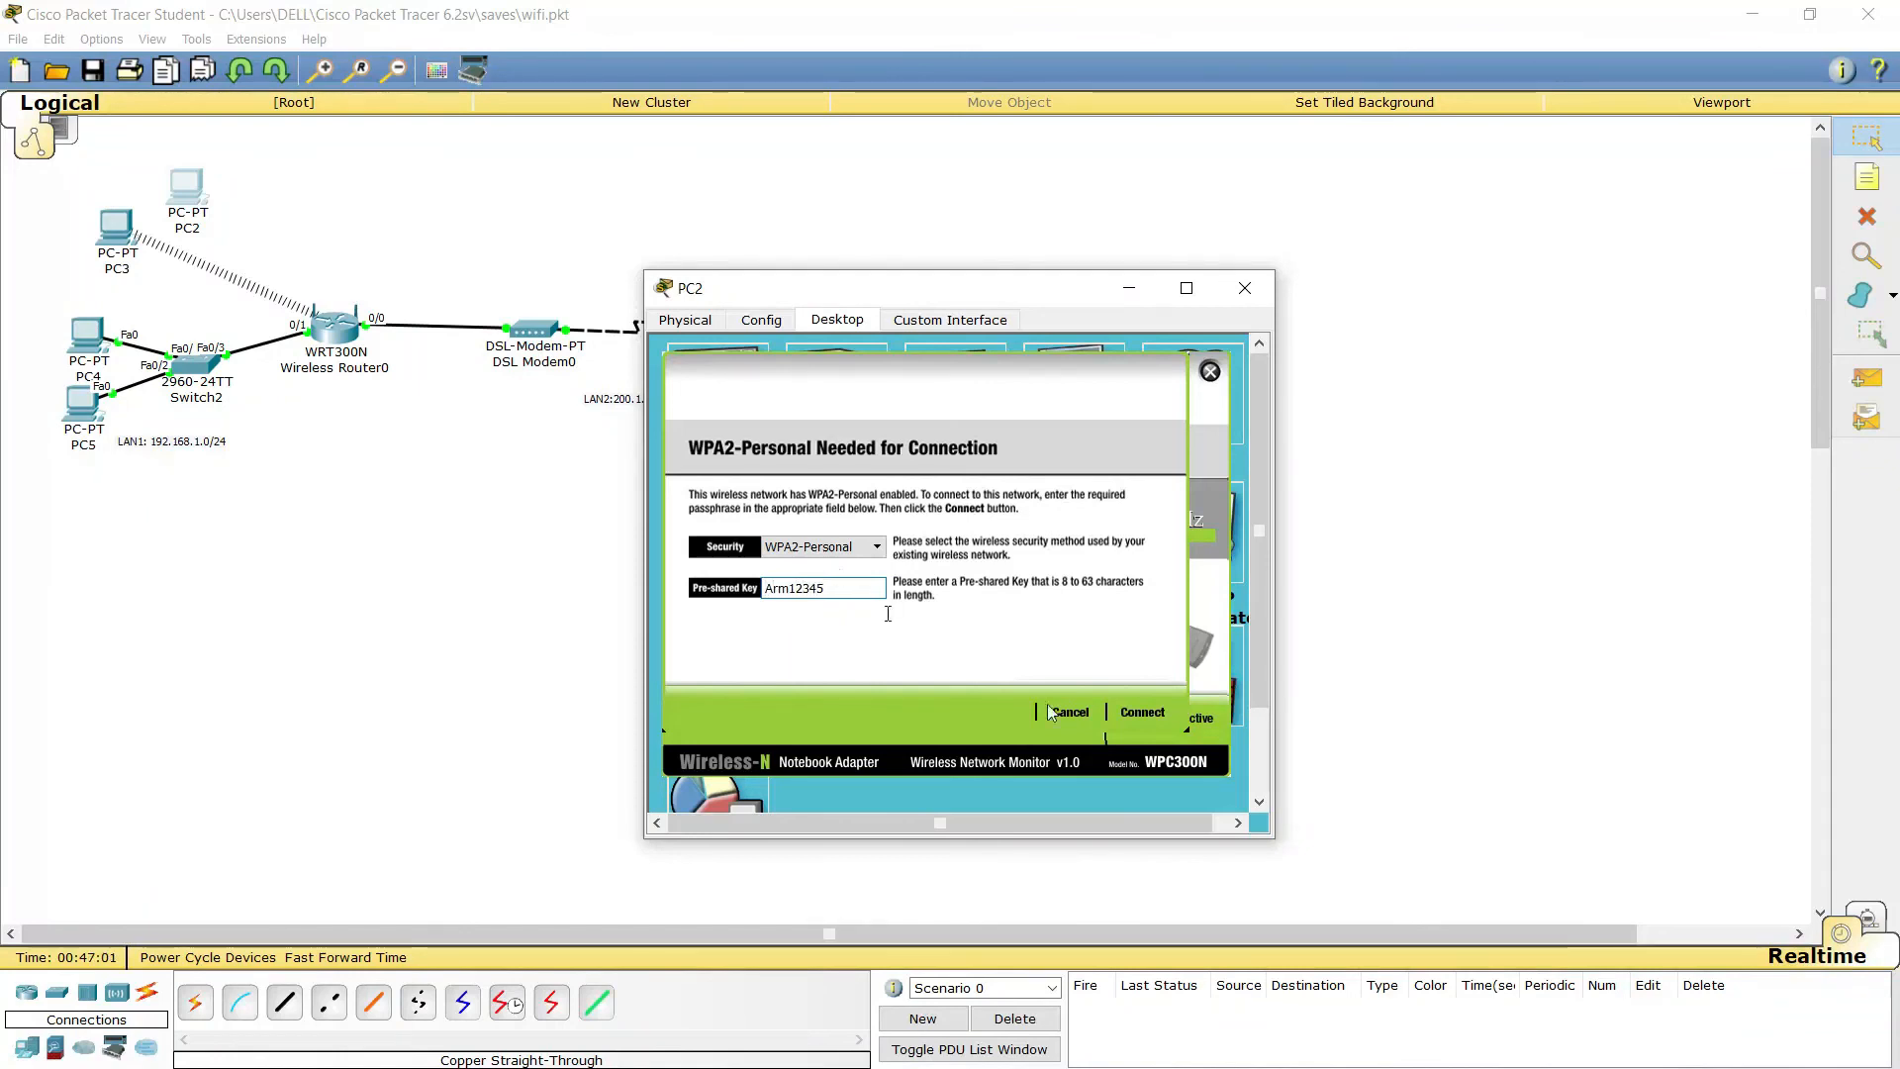
pyautogui.click(1145, 722)
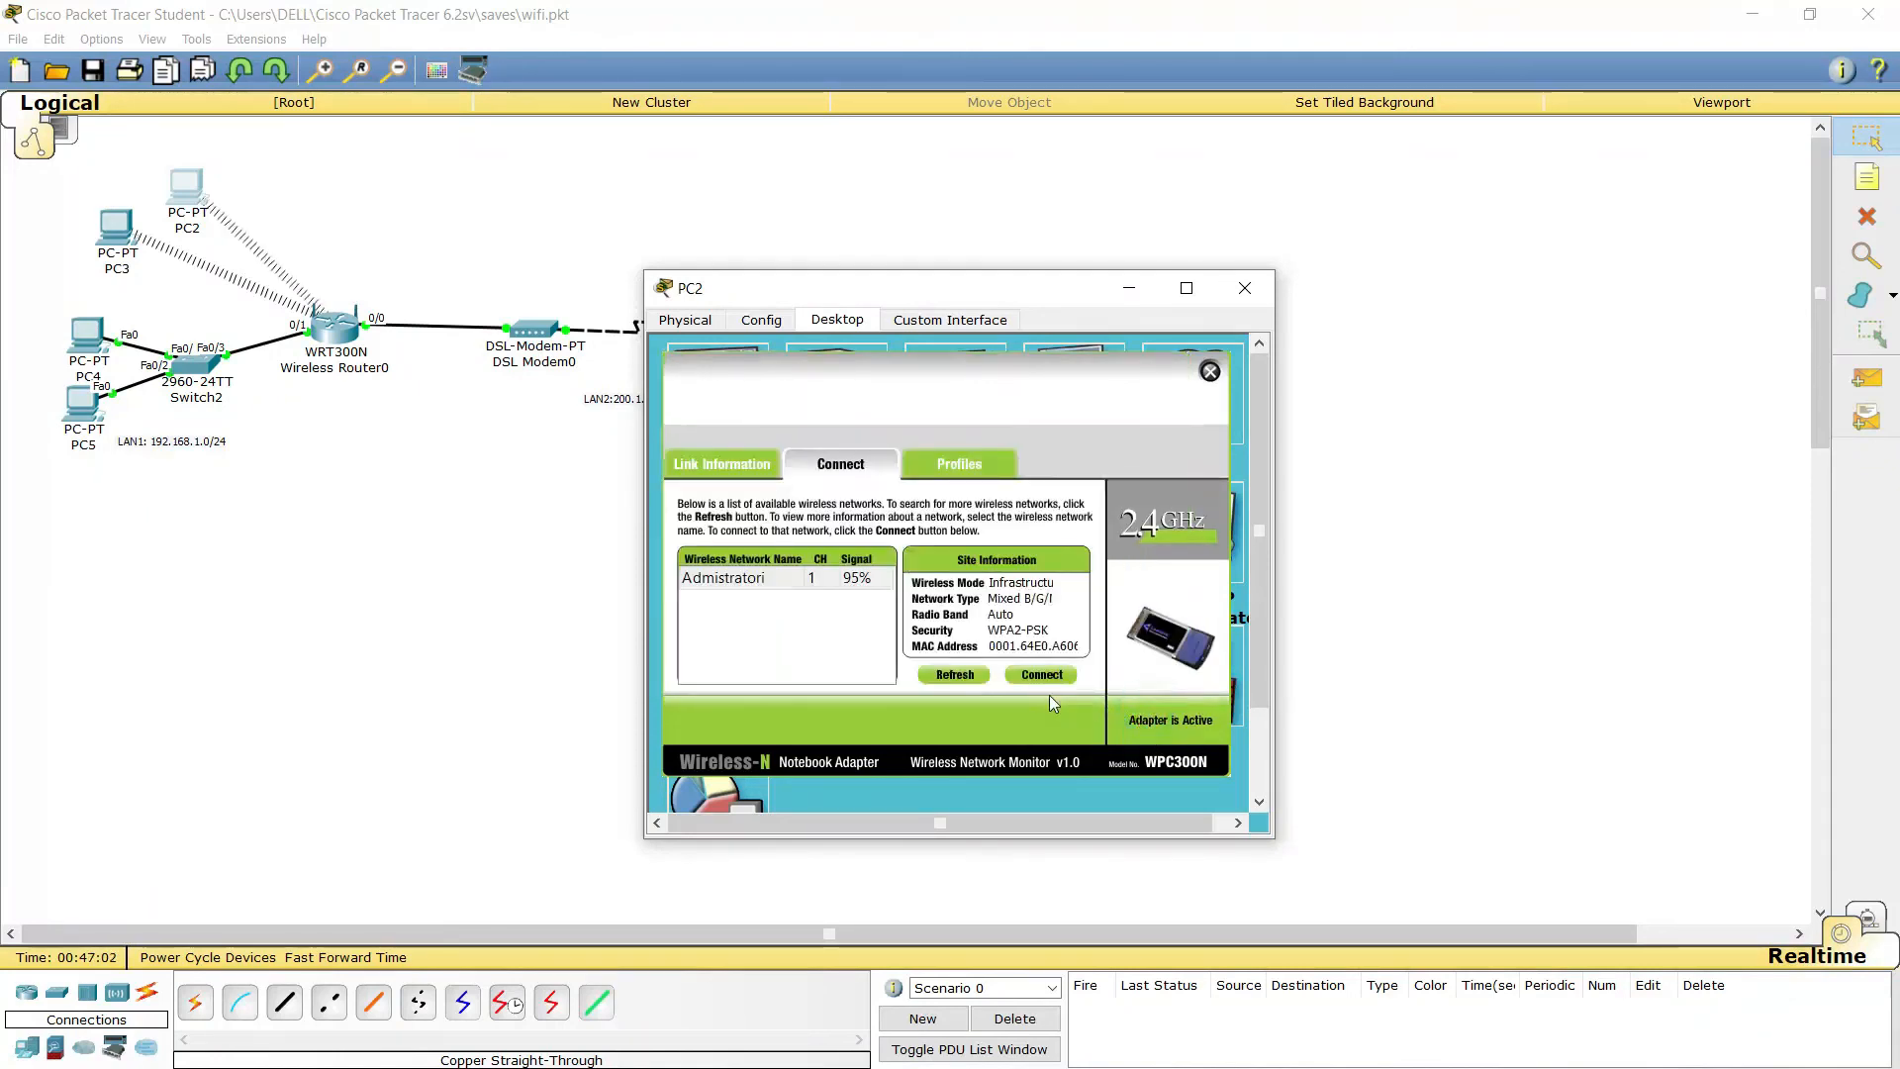
pyautogui.click(1245, 290)
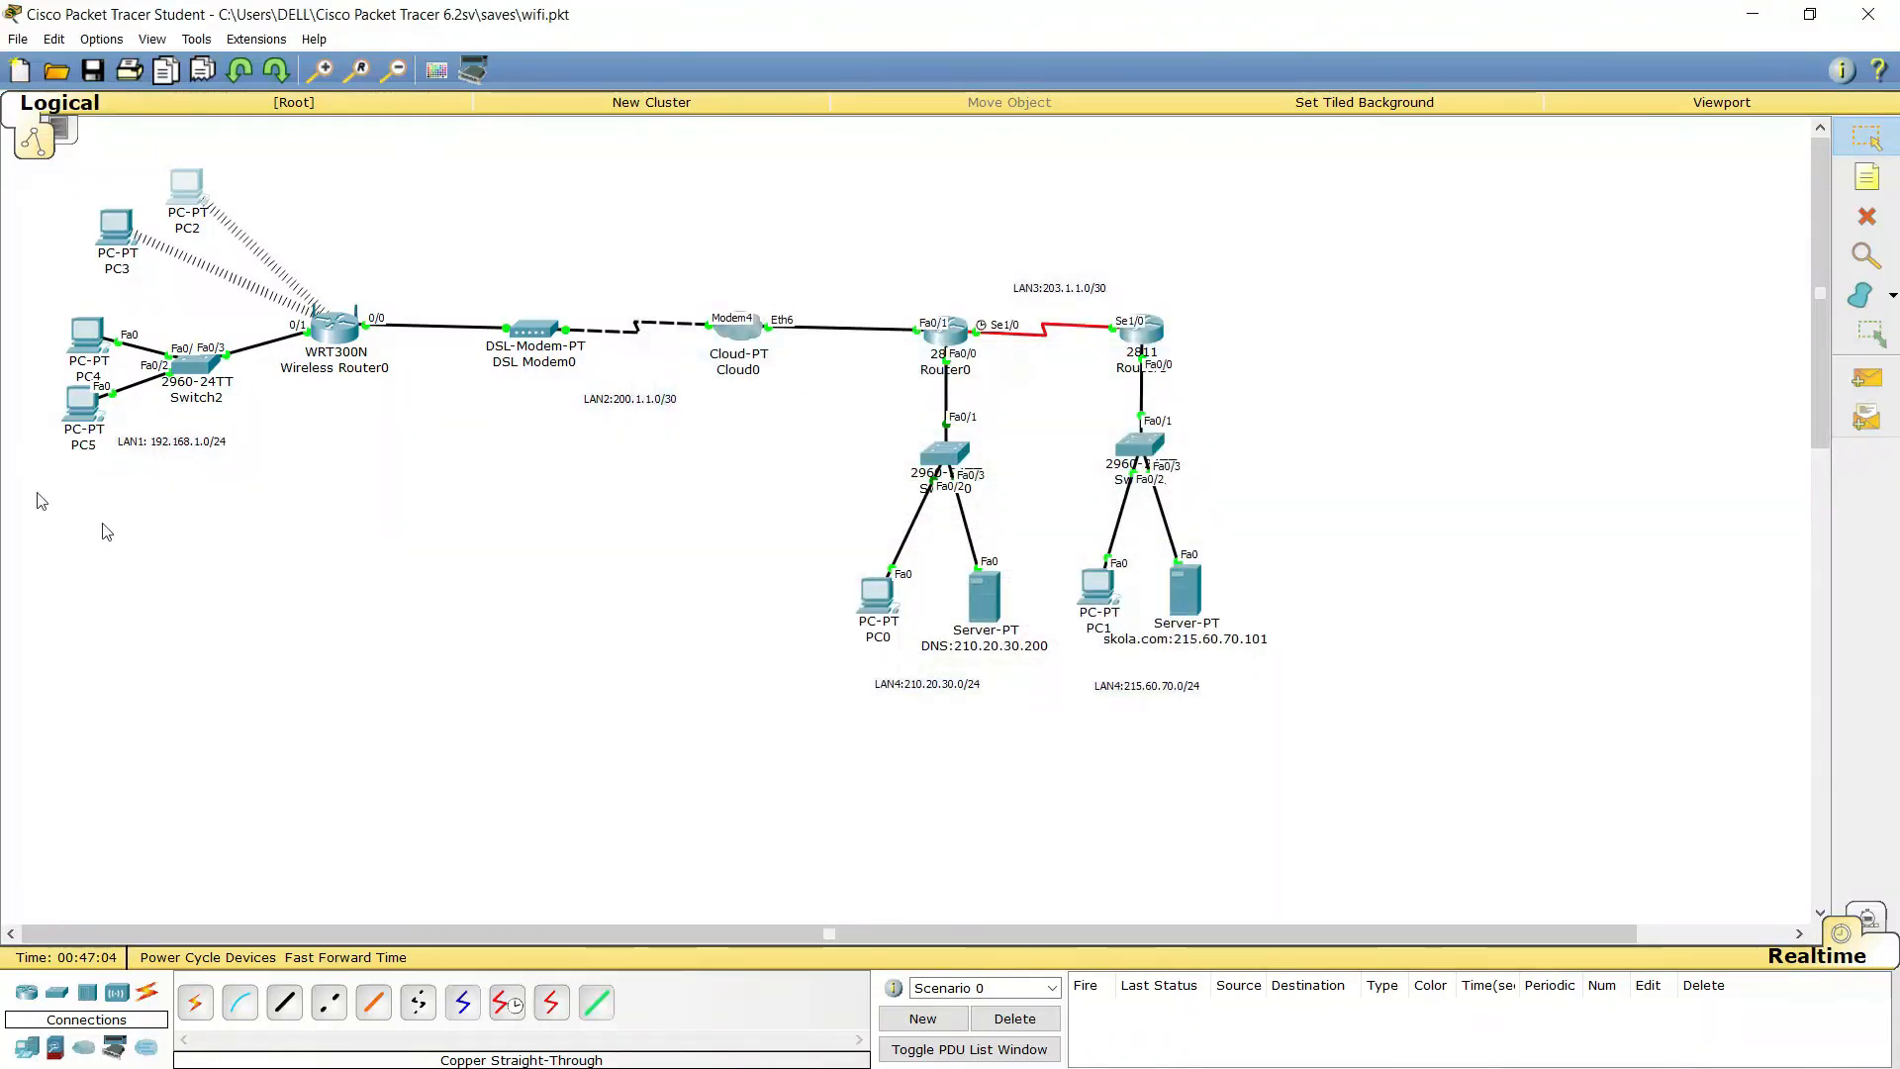
pyautogui.moveTo(214, 203); pyautogui.dragTo(200, 200)
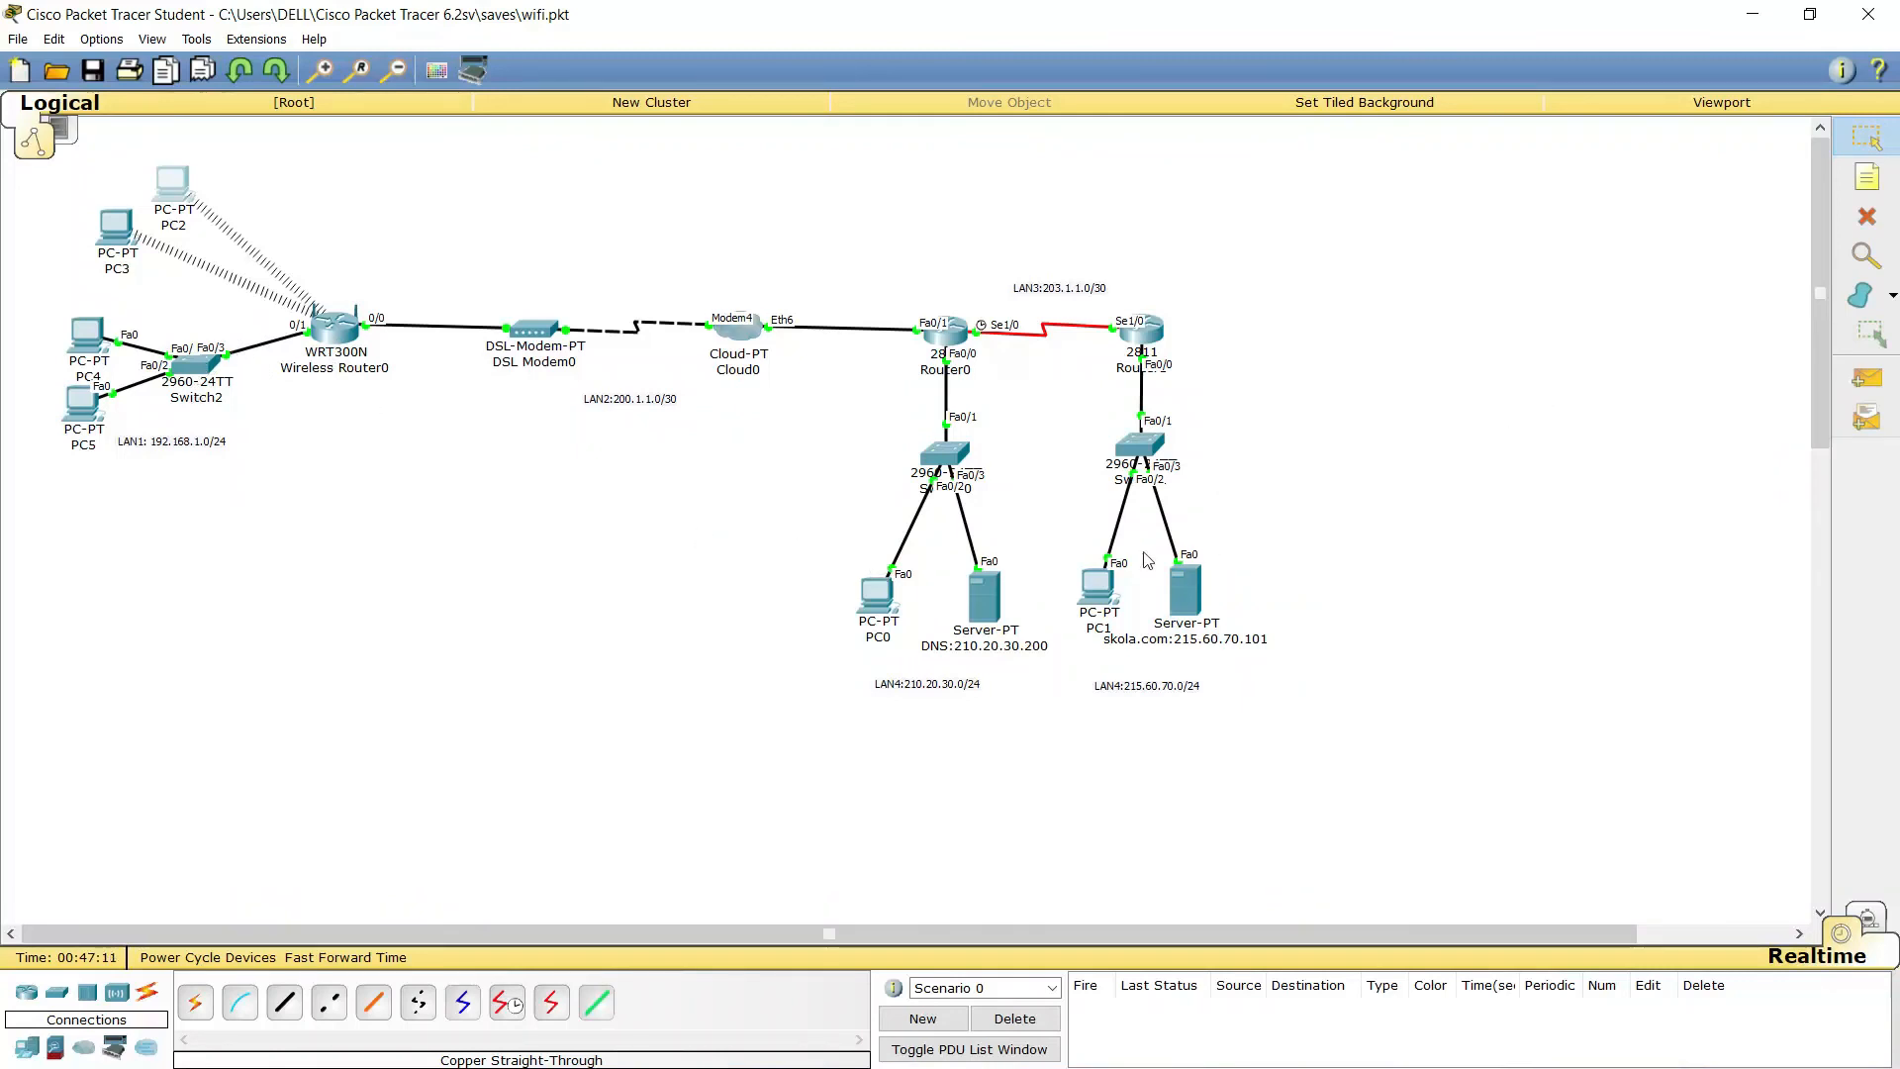
pyautogui.click(94, 336)
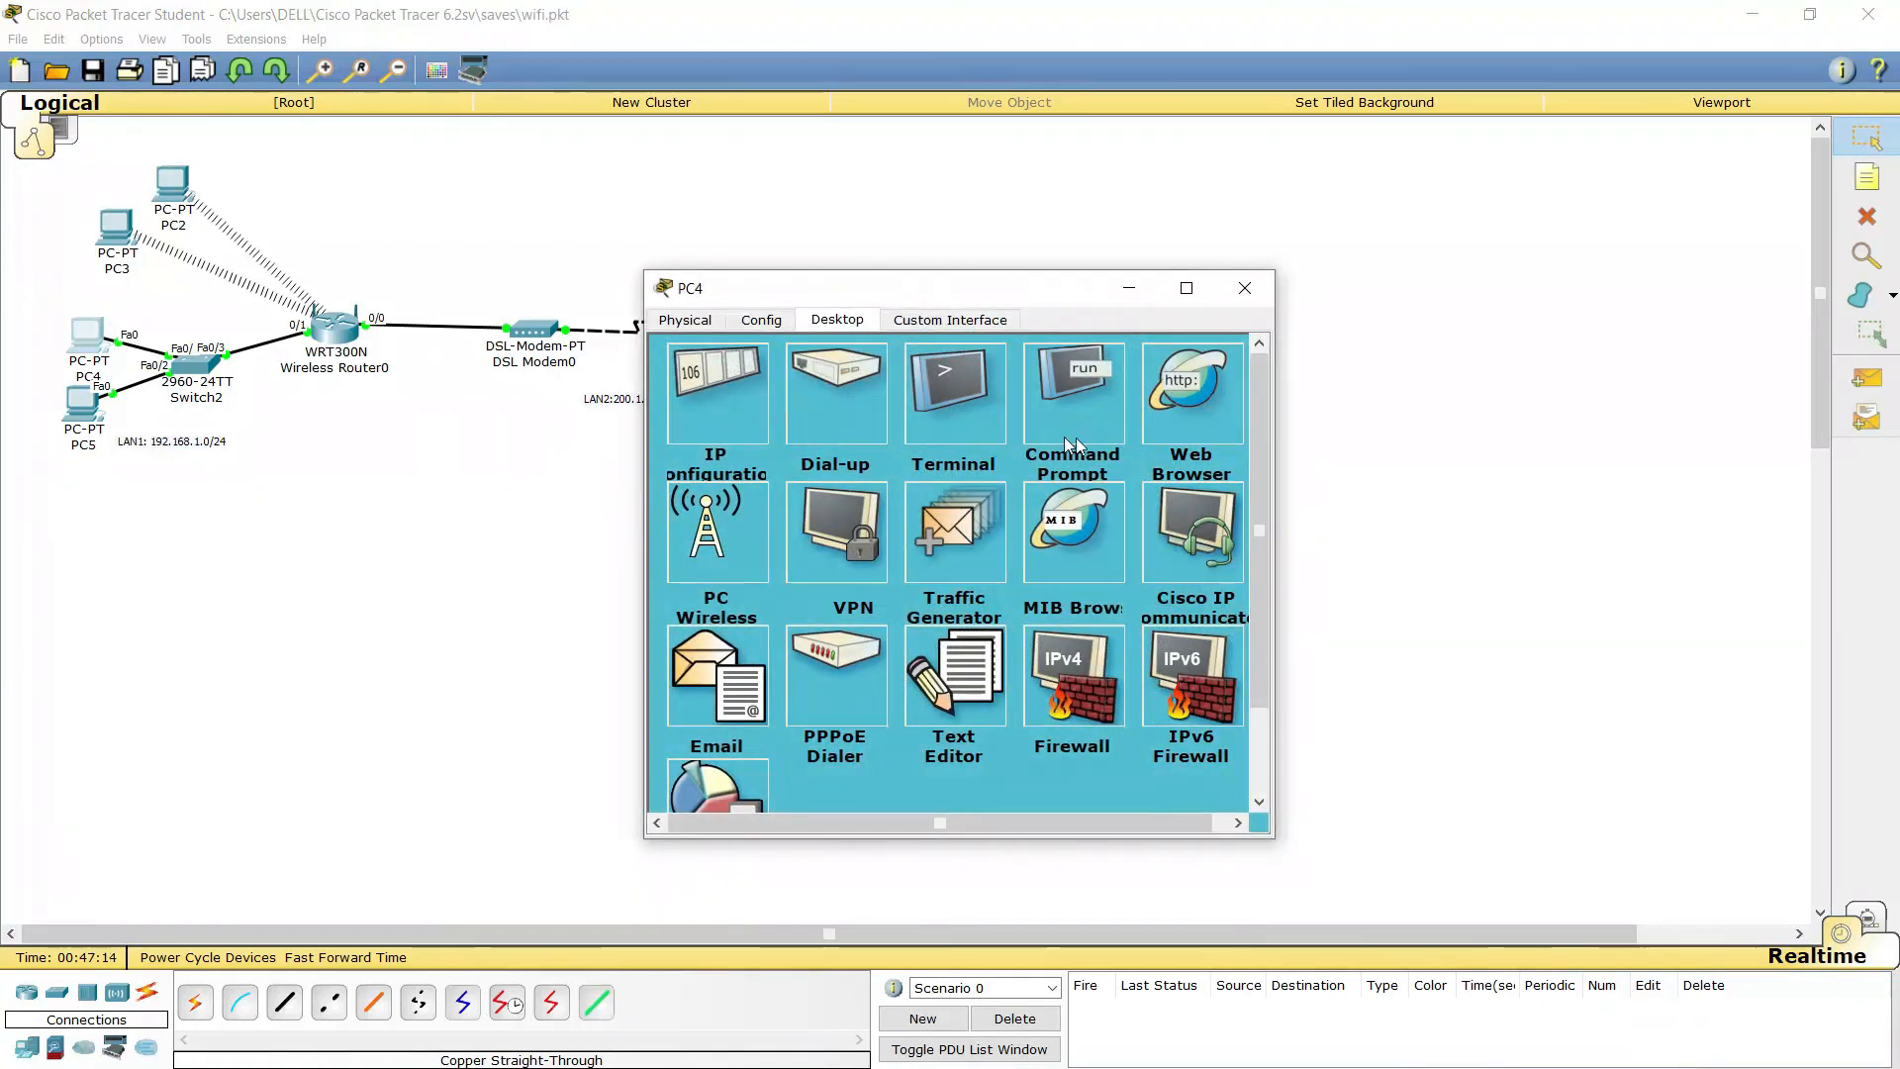
pyautogui.click(1229, 412)
pyautogui.click(834, 409)
pyautogui.write('skola.com')
pyautogui.press('Return')
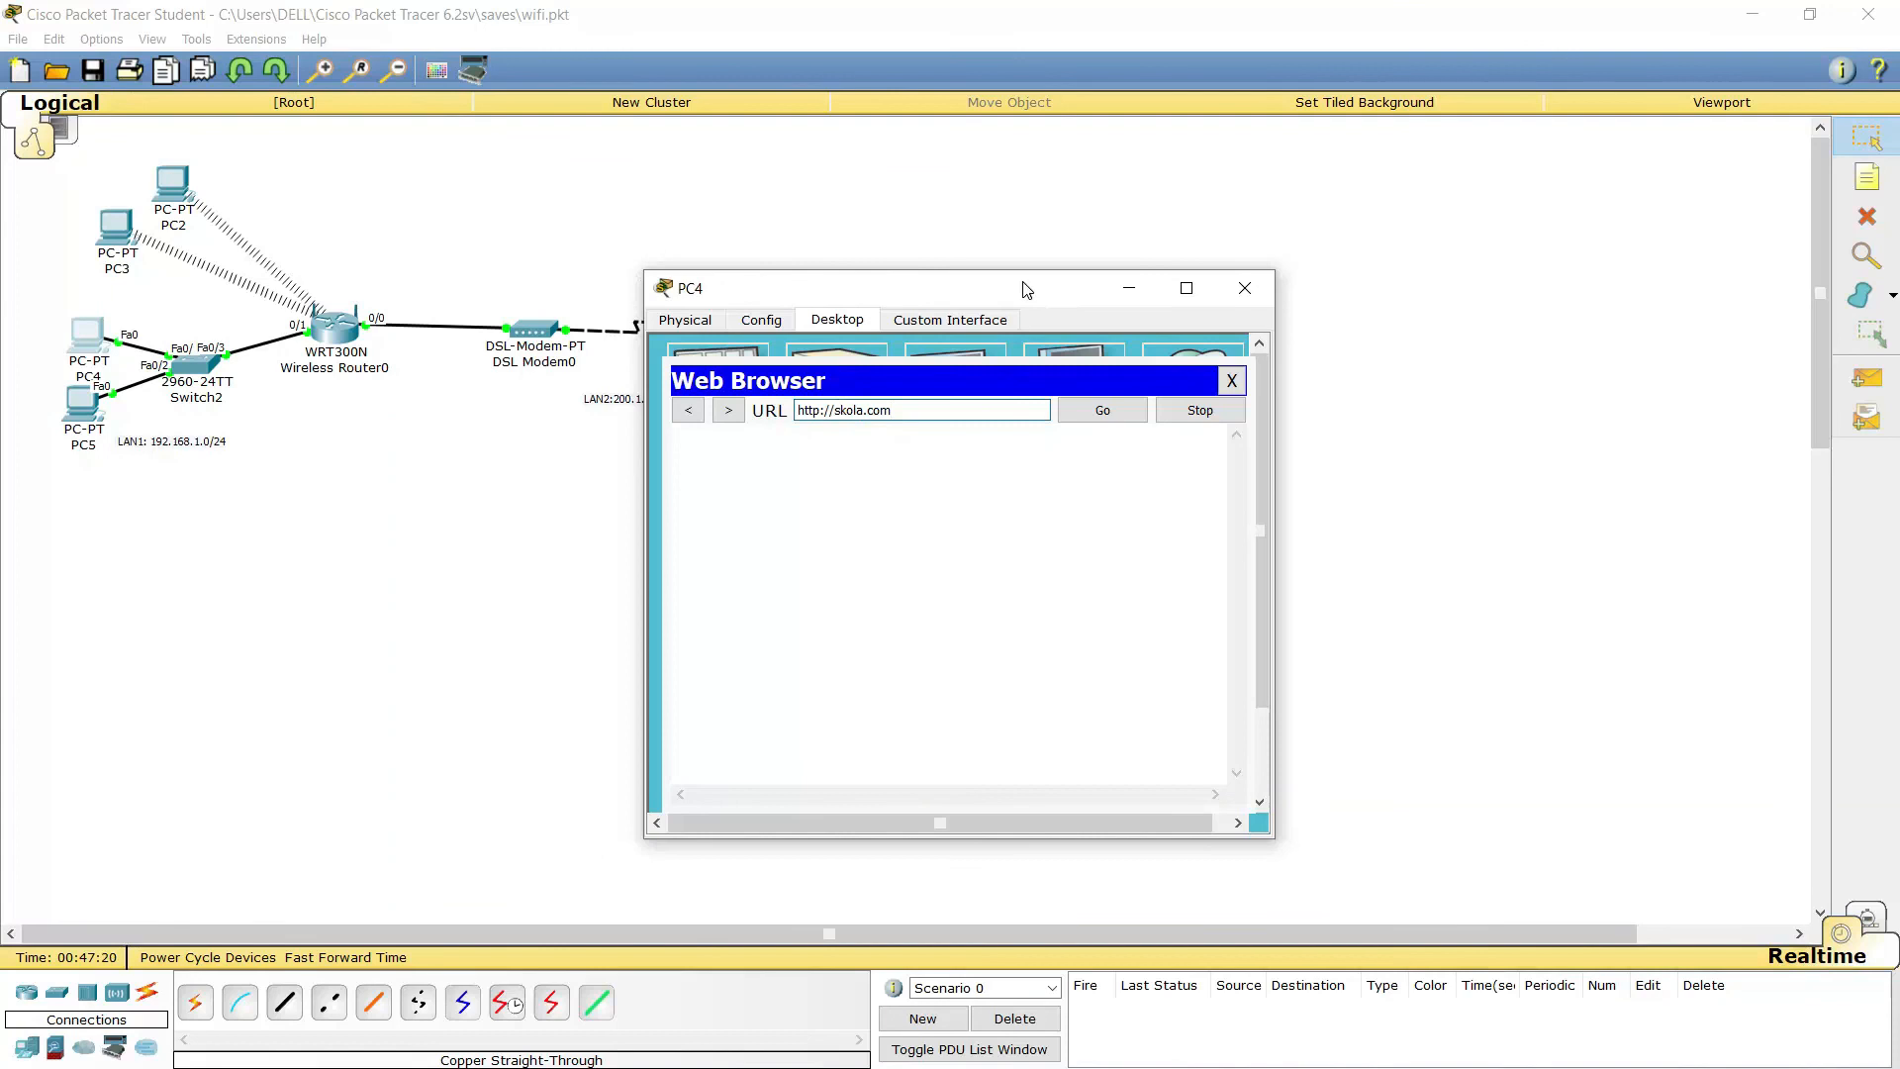
pyautogui.moveTo(1019, 287); pyautogui.dragTo(1569, 139)
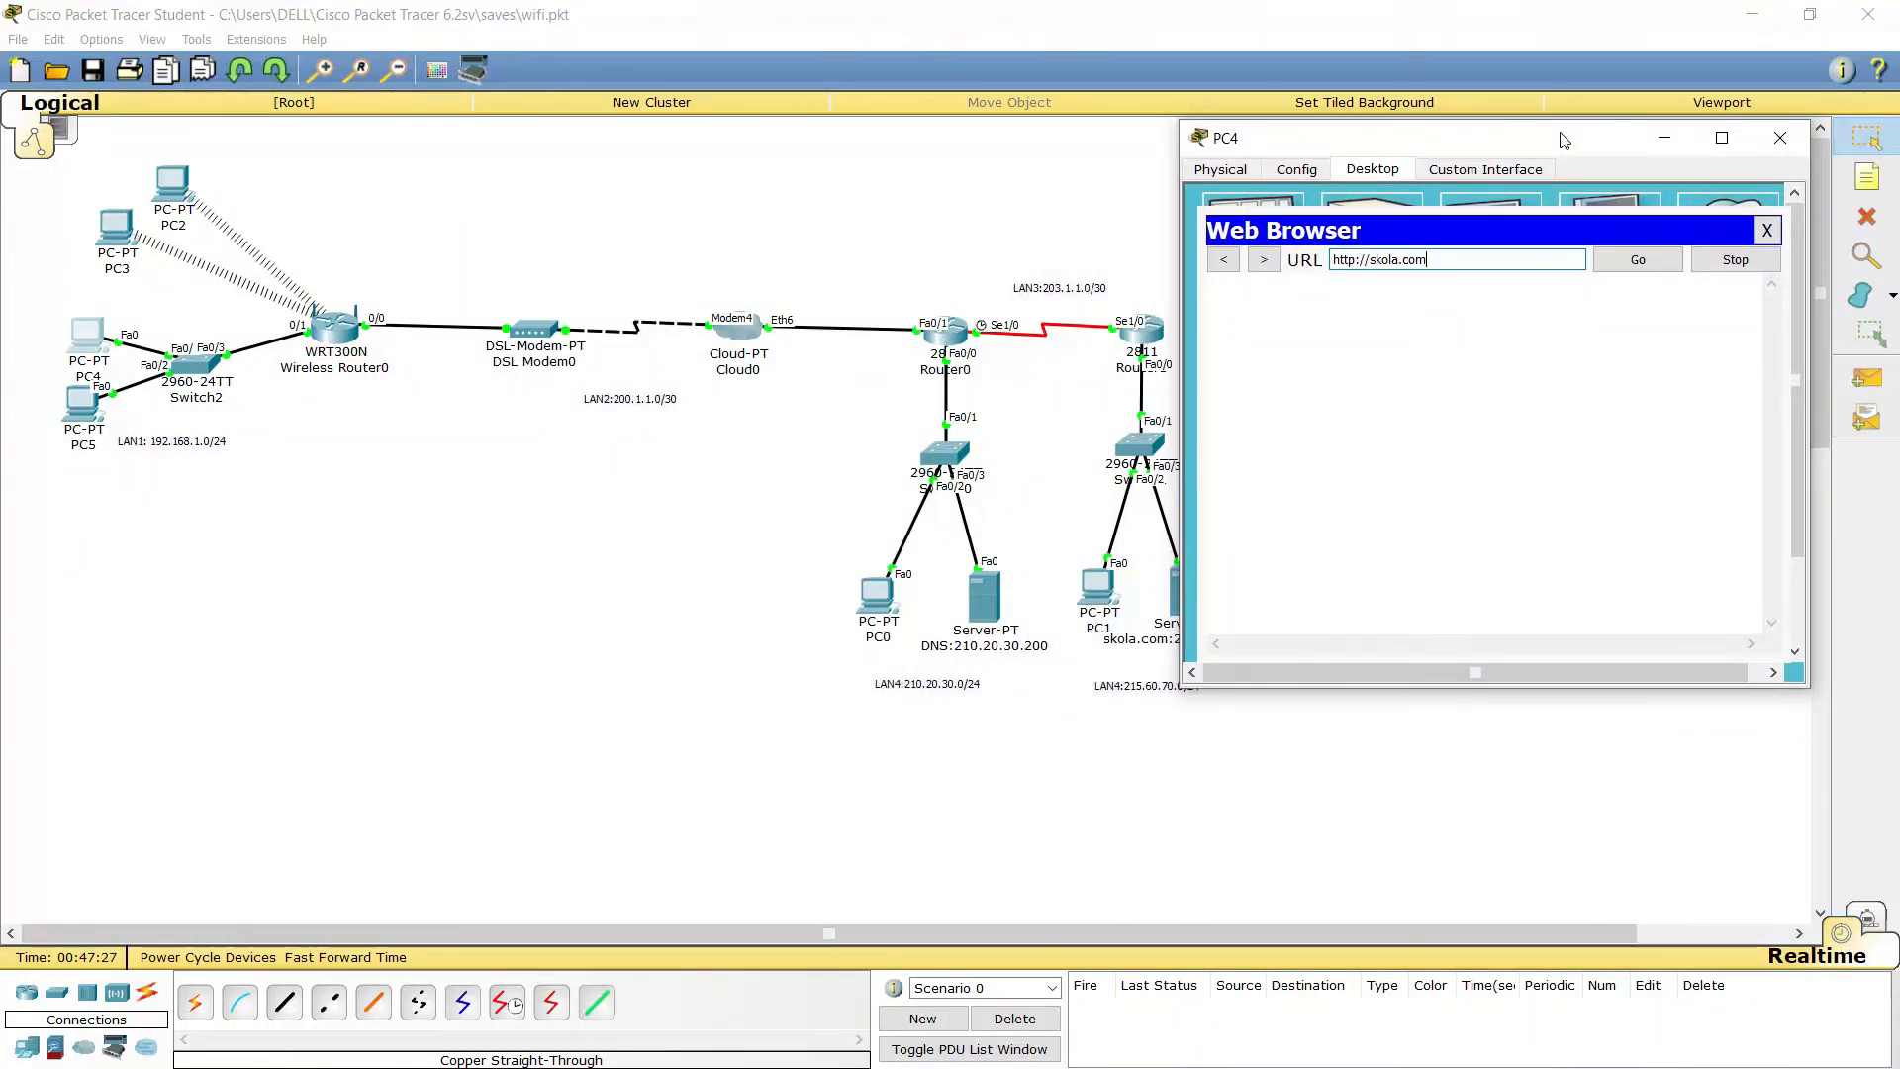
pyautogui.click(1639, 260)
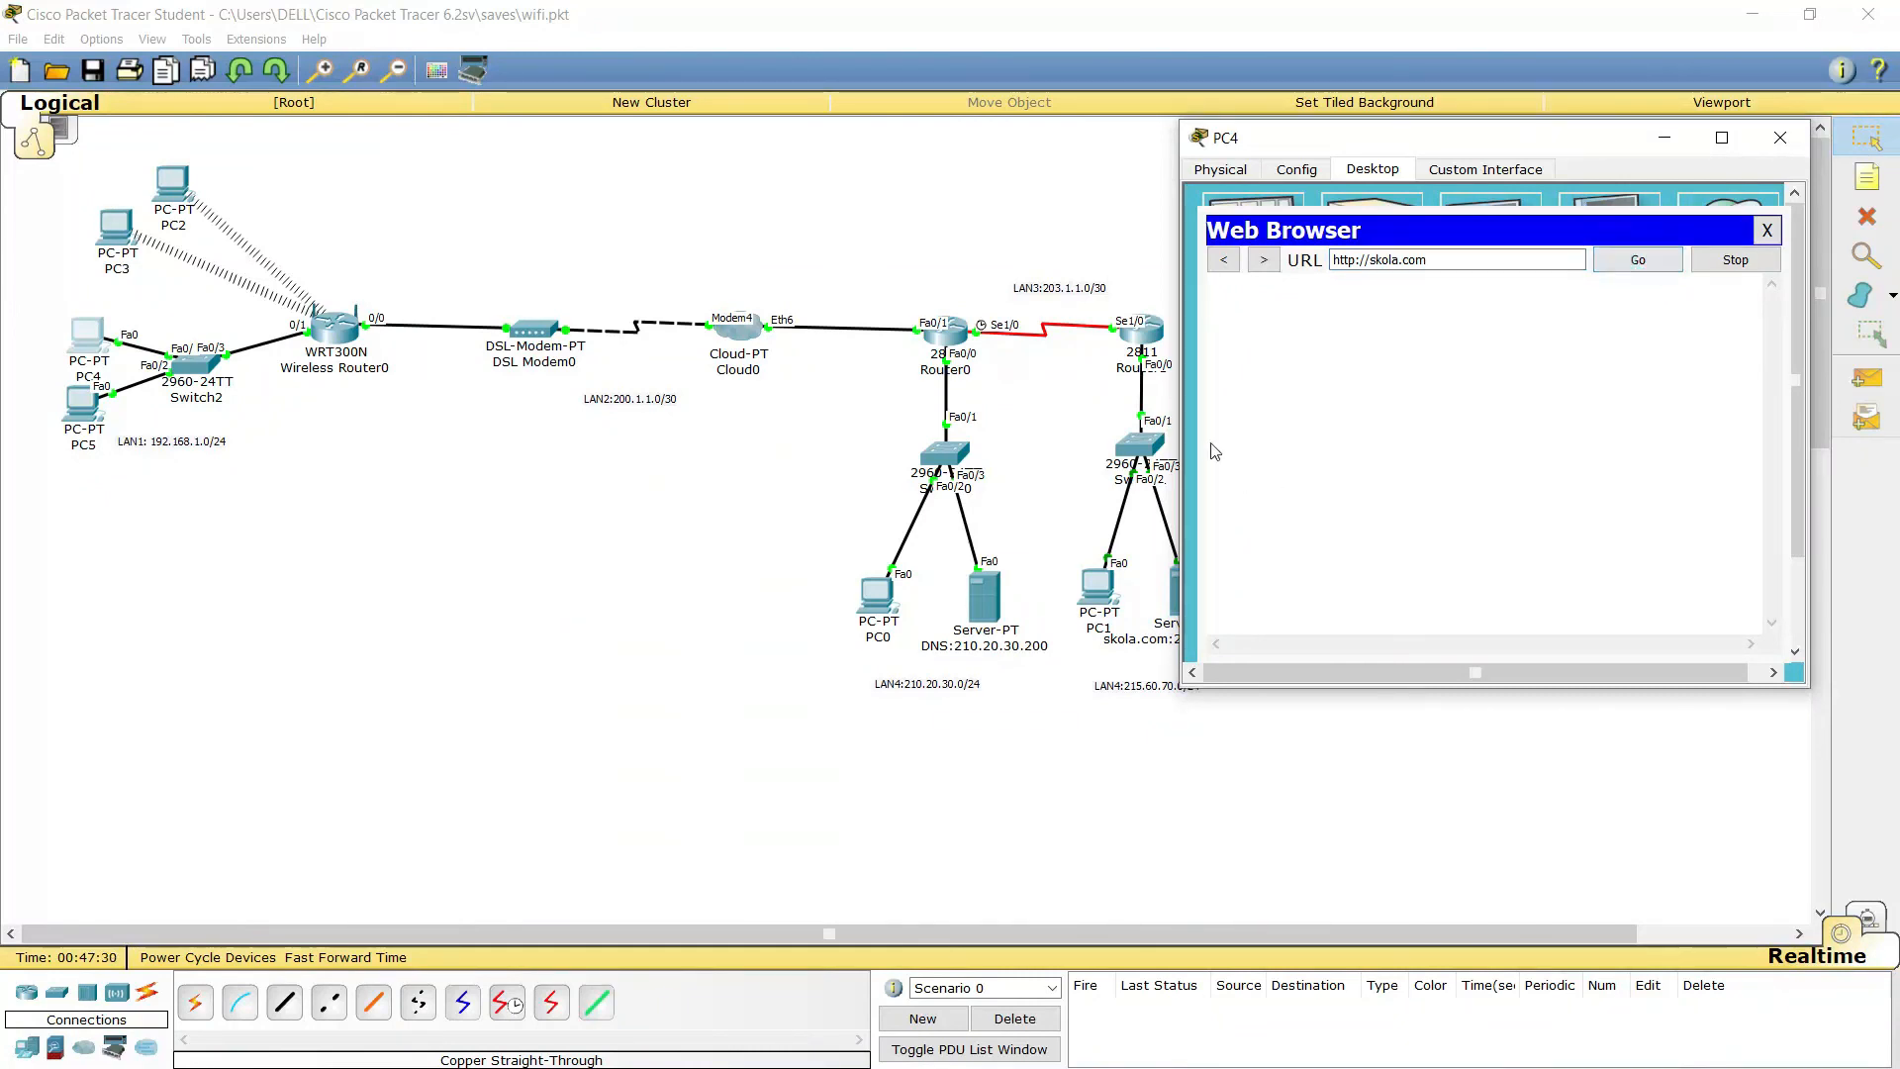
# Check PC2's DHCP settings with DNS 210.20.30.200, then view Router0's FastEthernet0/0 at 210.1.1.254/24
pyautogui.click(1783, 138)
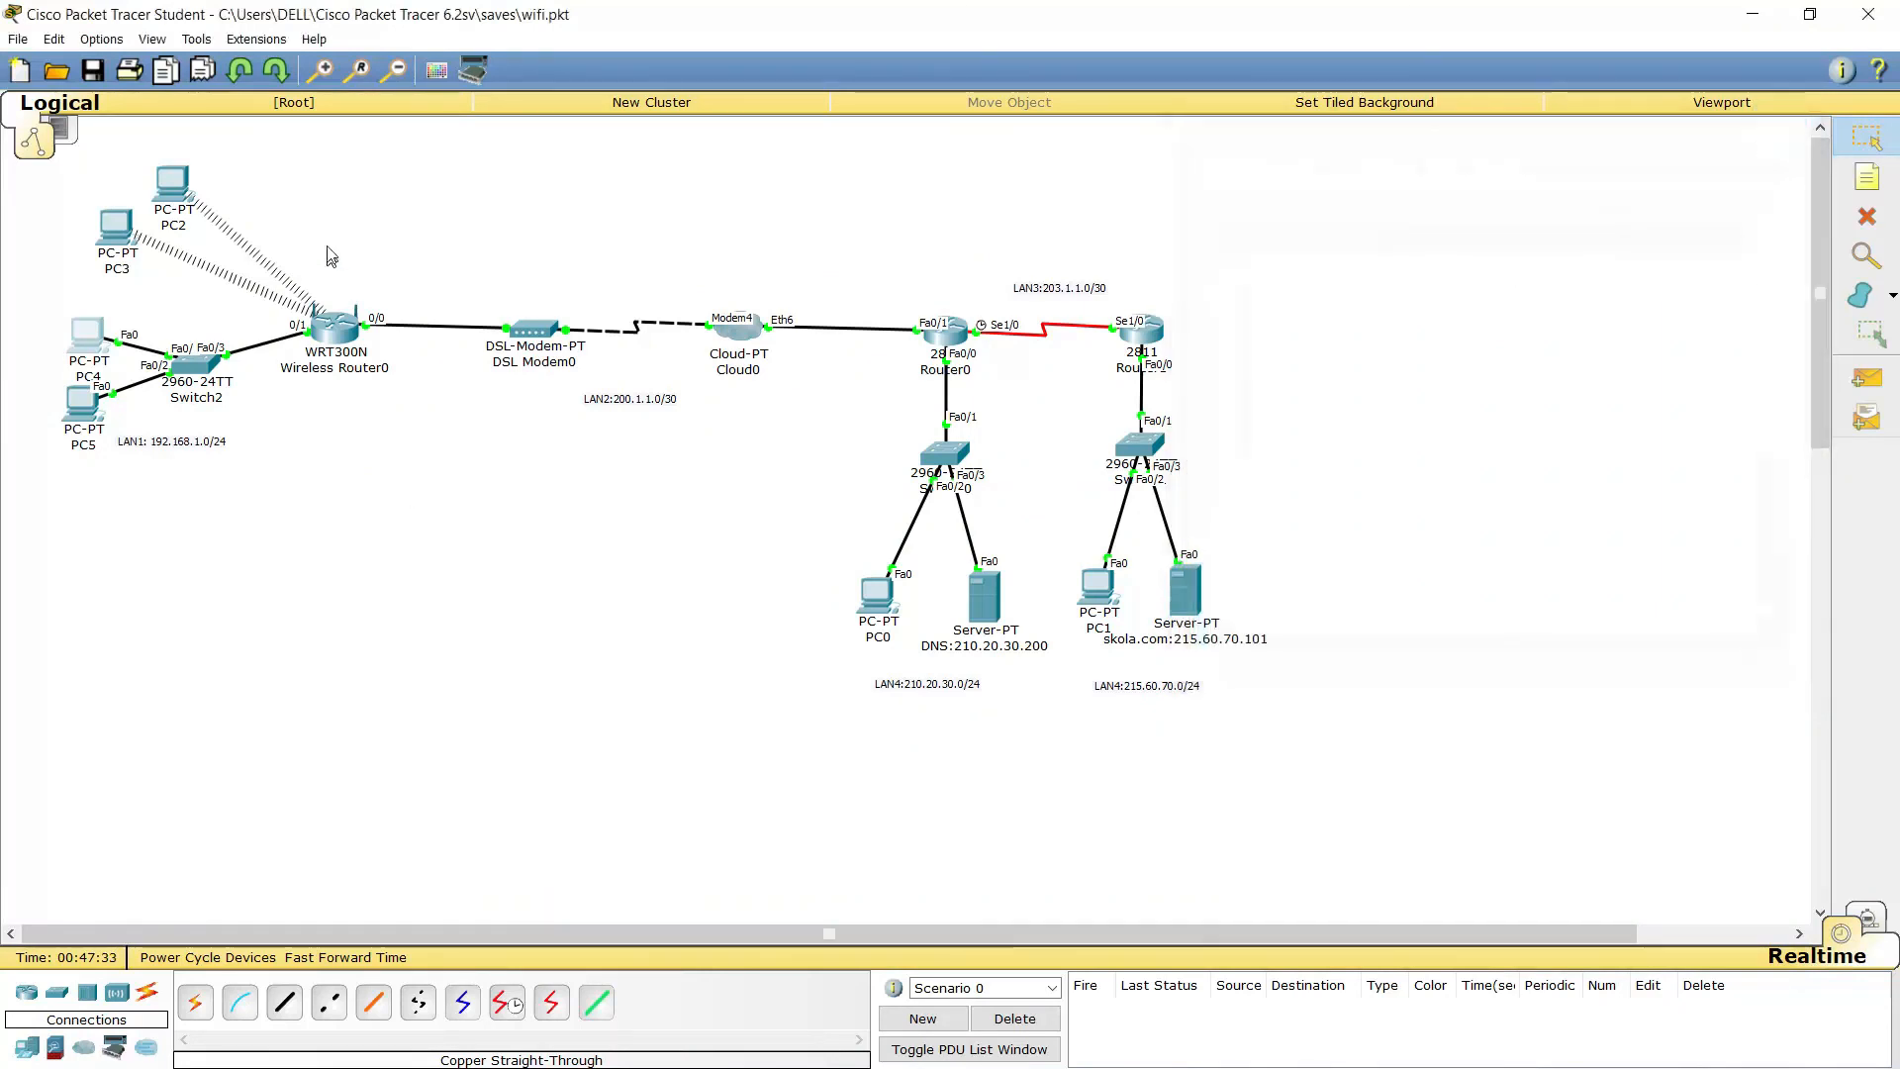
pyautogui.click(172, 181)
pyautogui.click(712, 391)
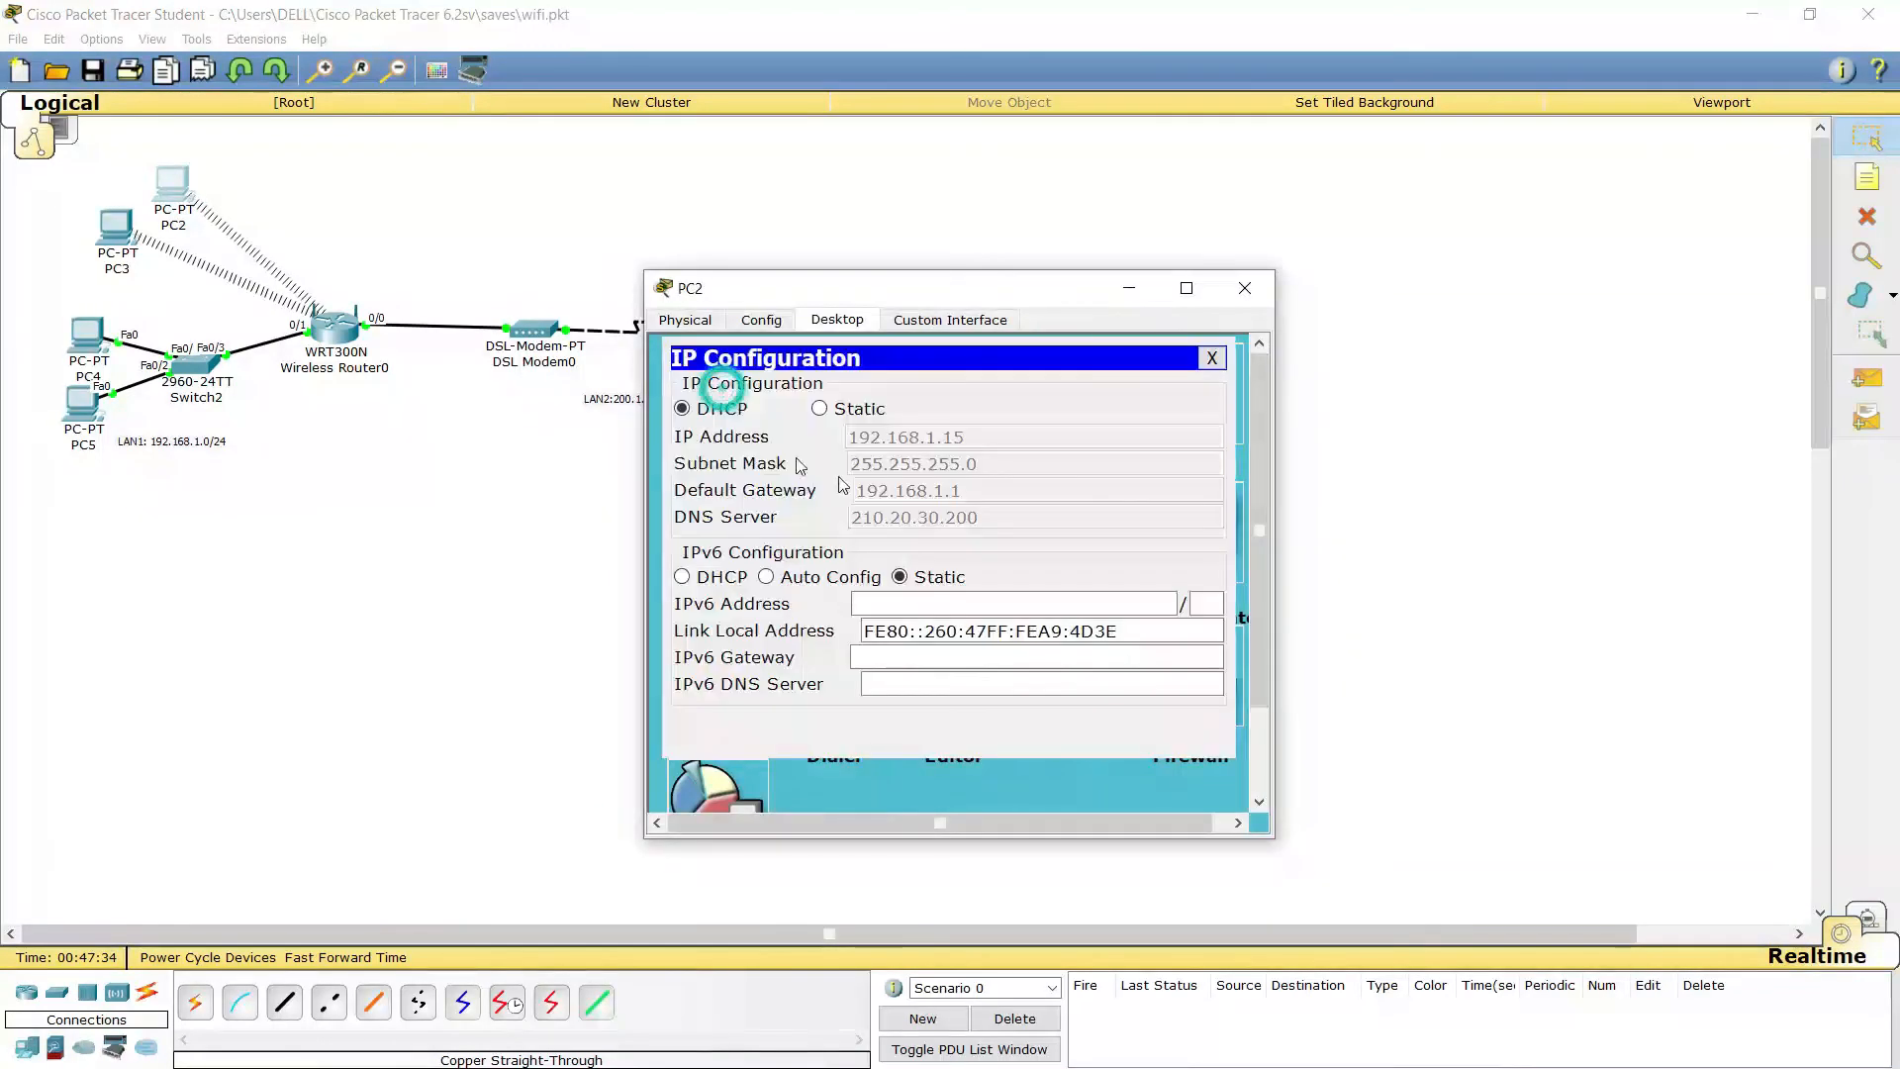
pyautogui.click(1240, 296)
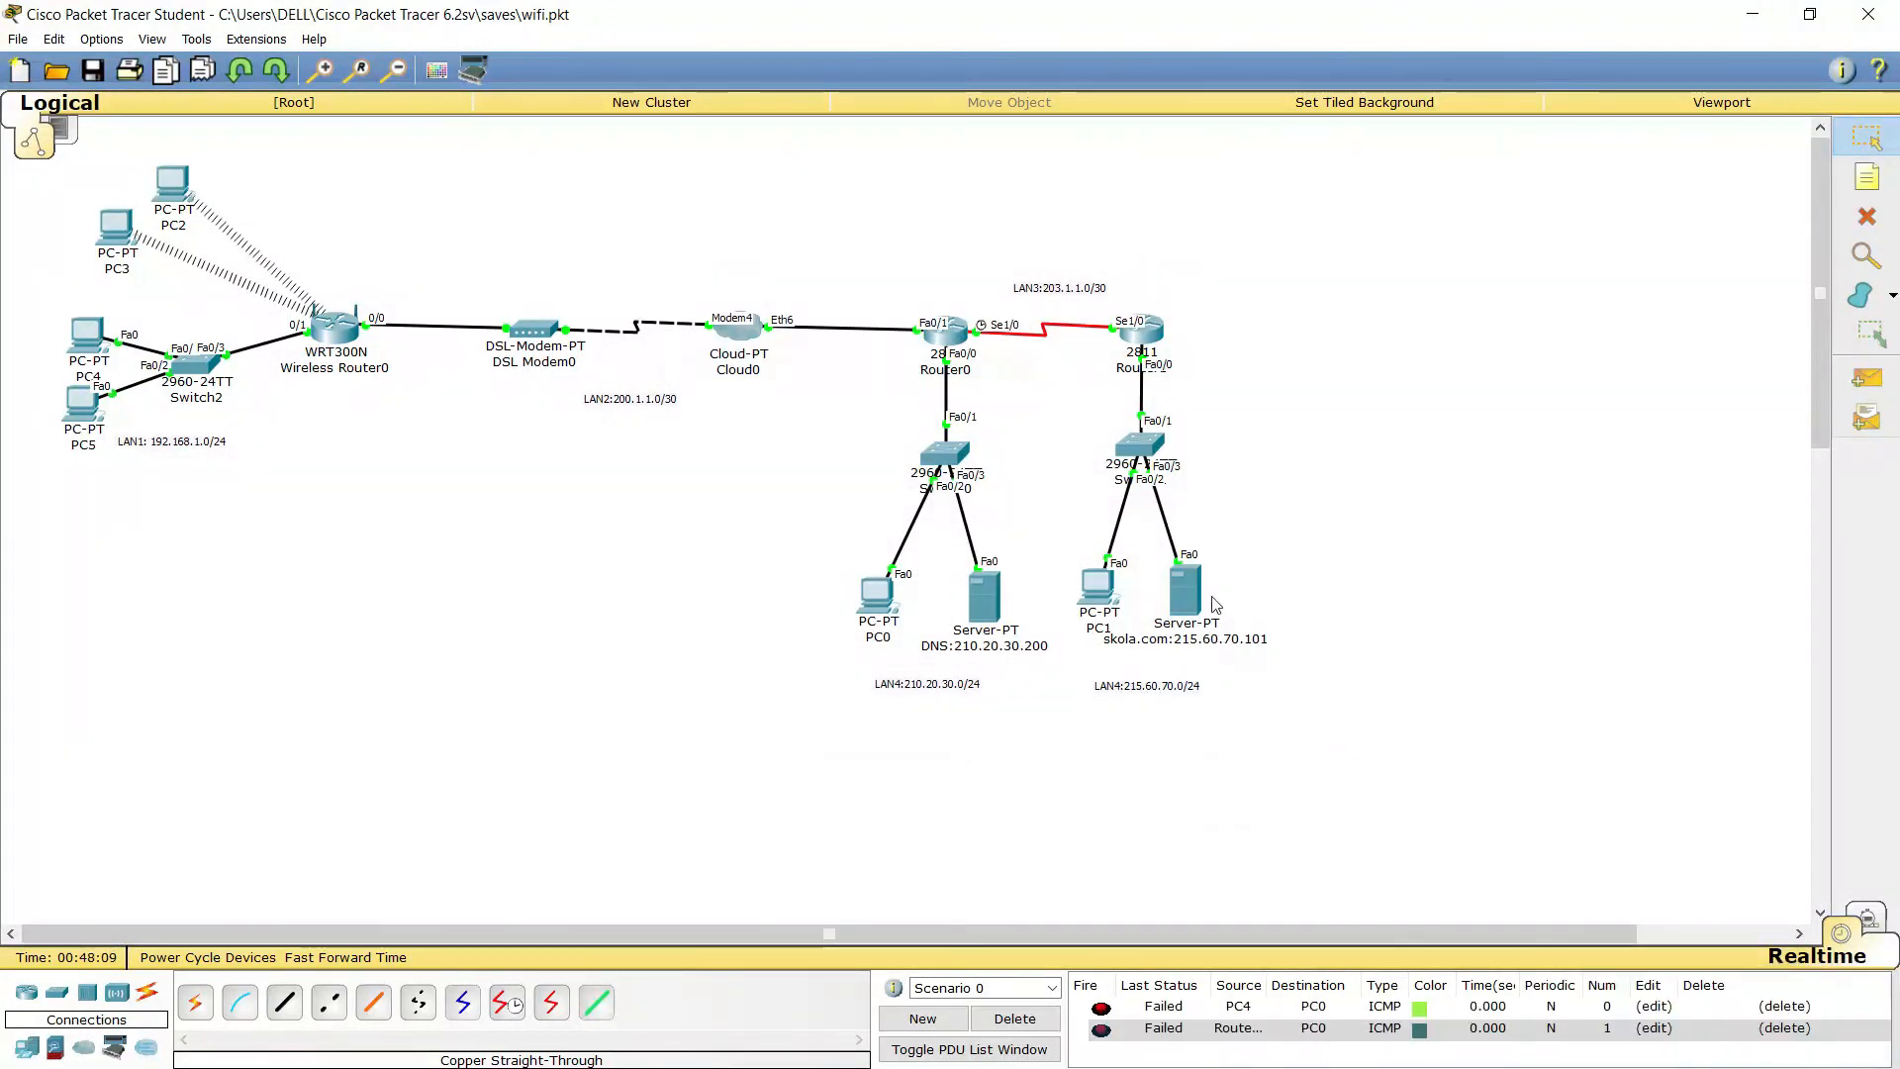
pyautogui.moveTo(953, 339)
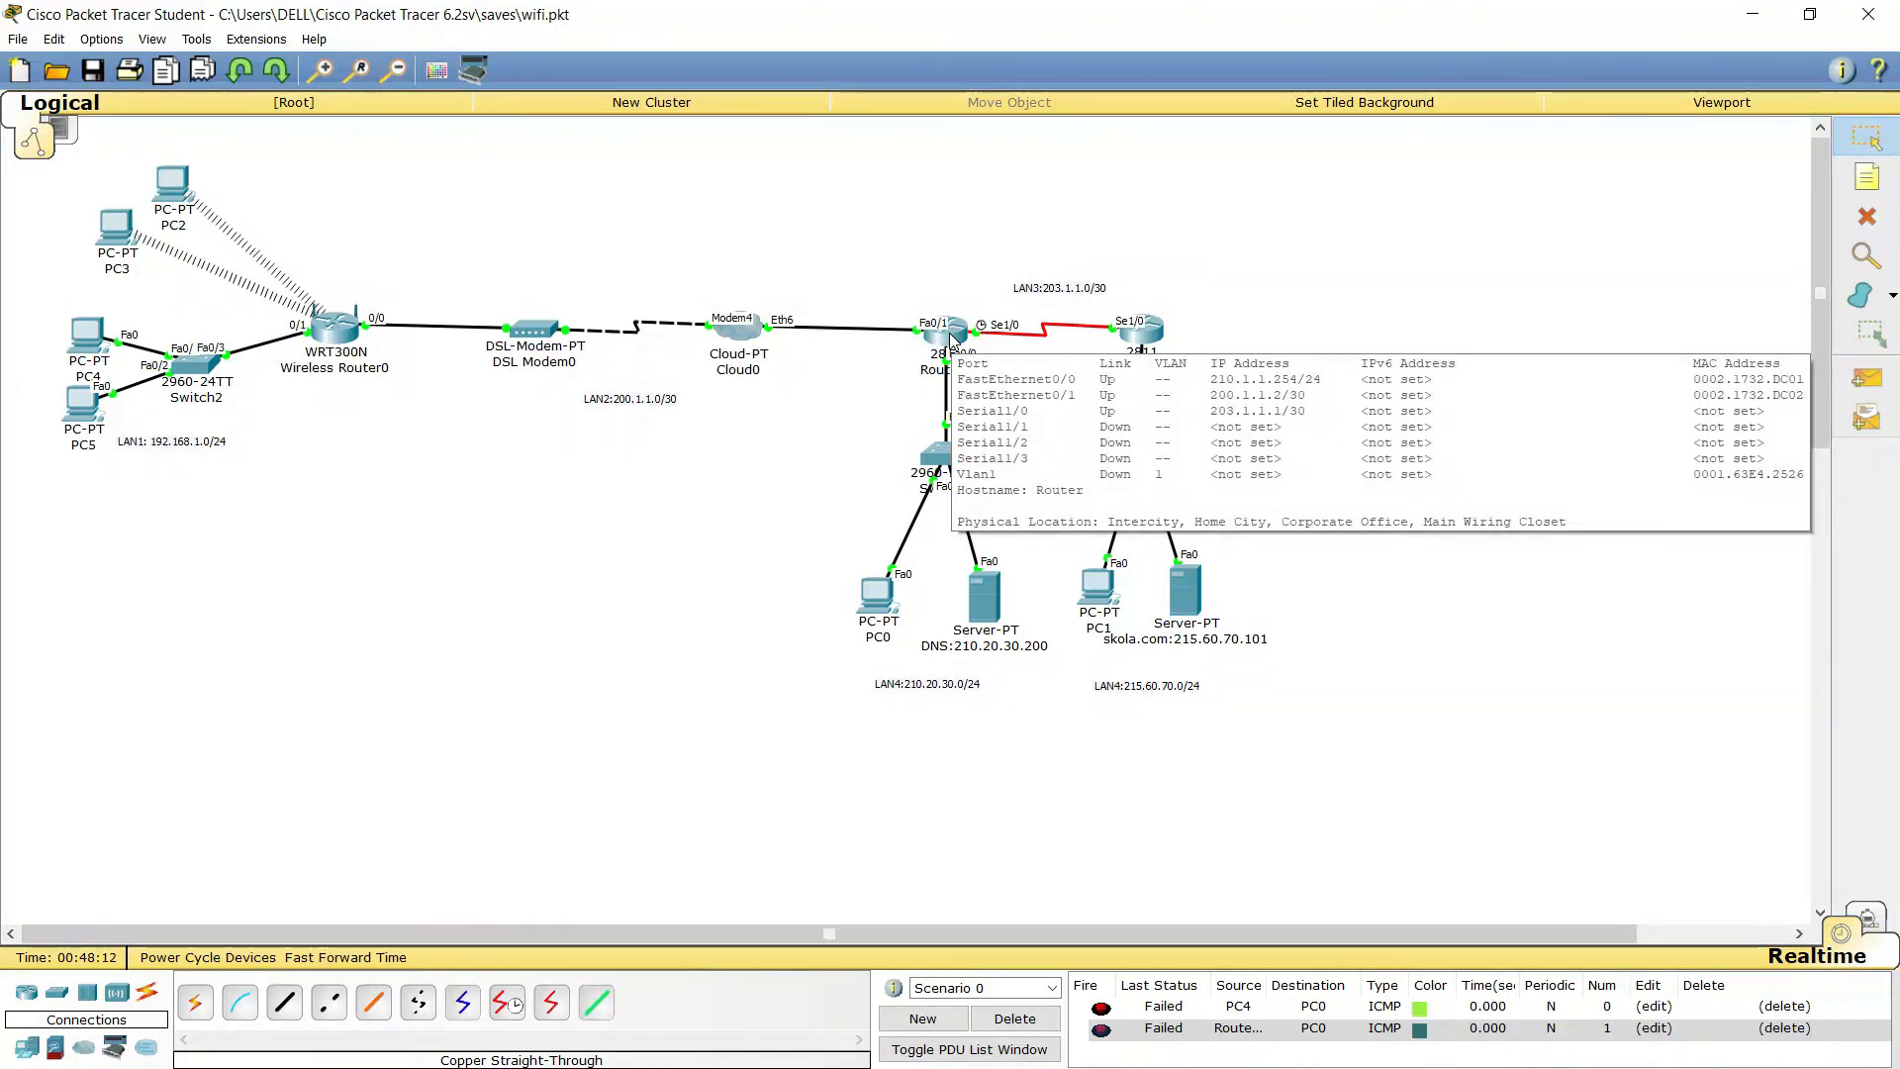
# Readdress Router0's fa0/0 to 210.20.30.254 255.255.255.0 in the CLI
pyautogui.click(949, 337)
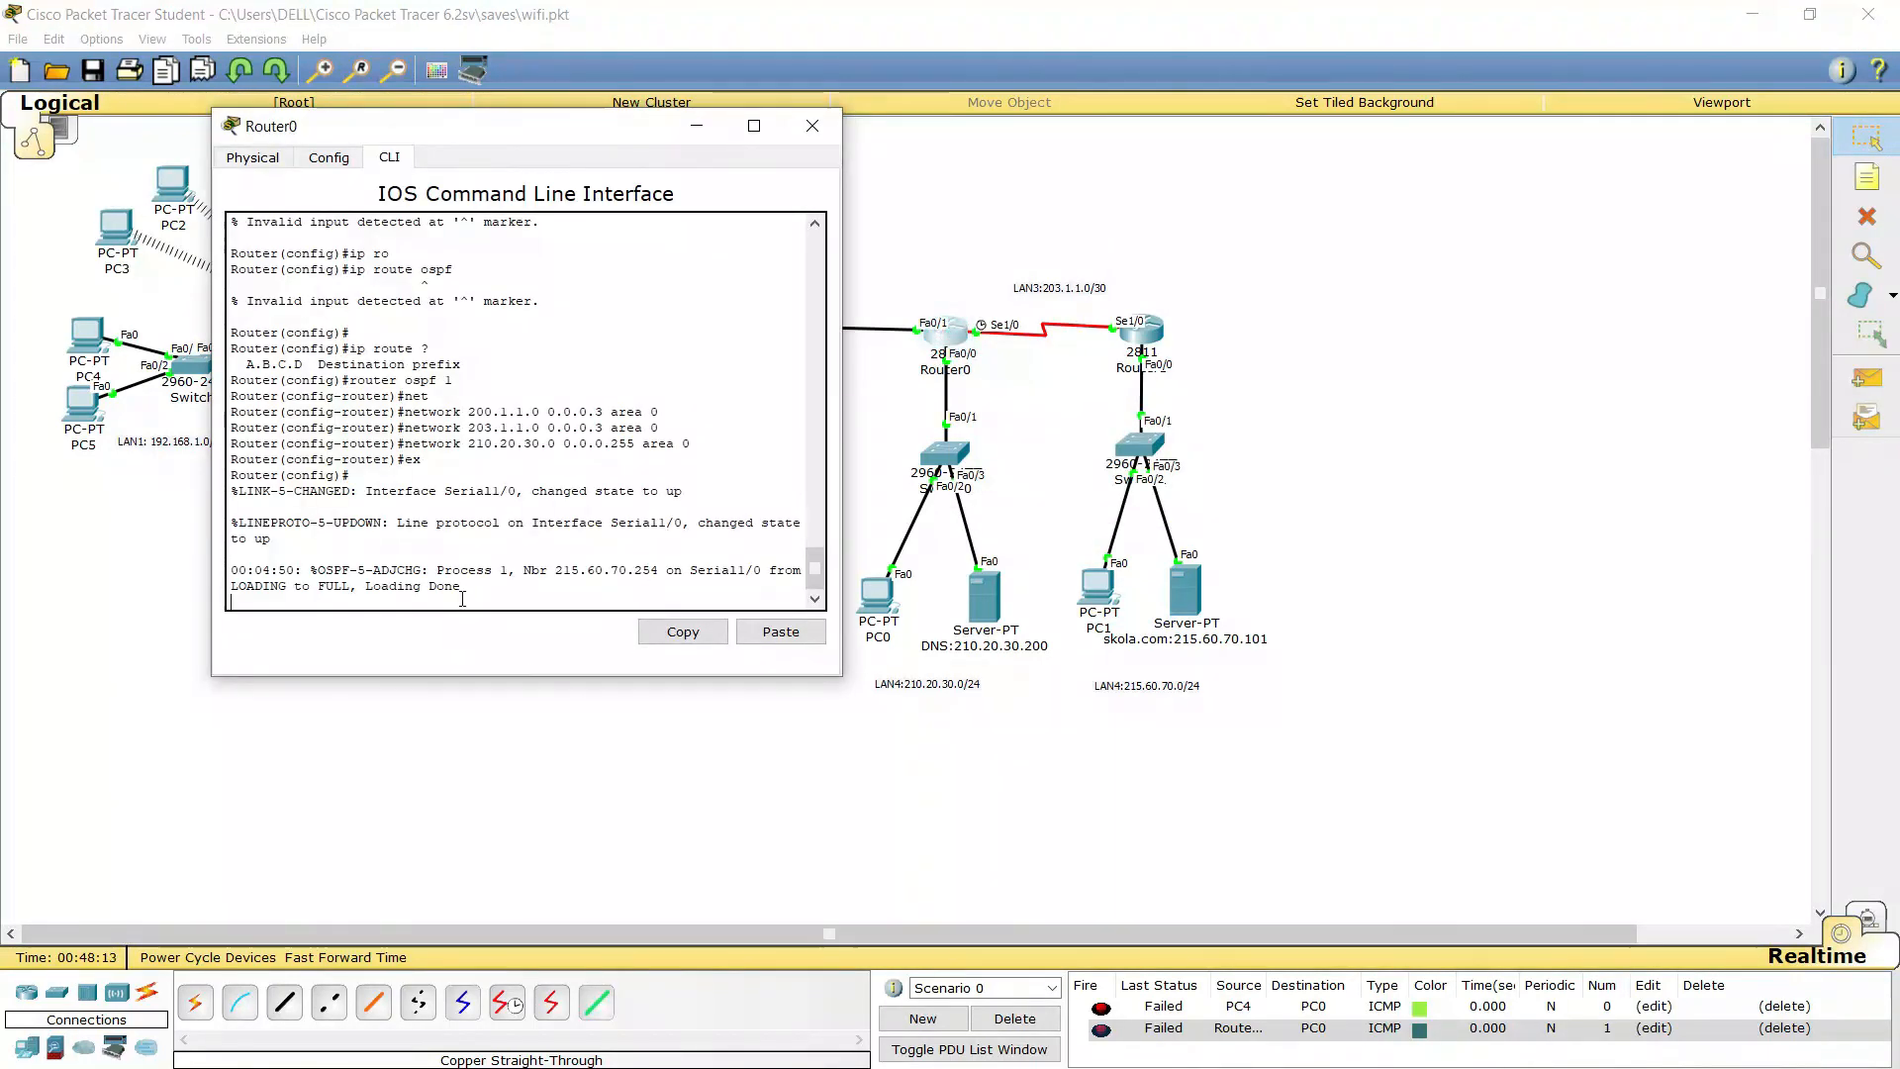
pyautogui.press('Return')
pyautogui.write('e')
pyautogui.press('BackSpace')
pyautogui.write('int fa0/0')
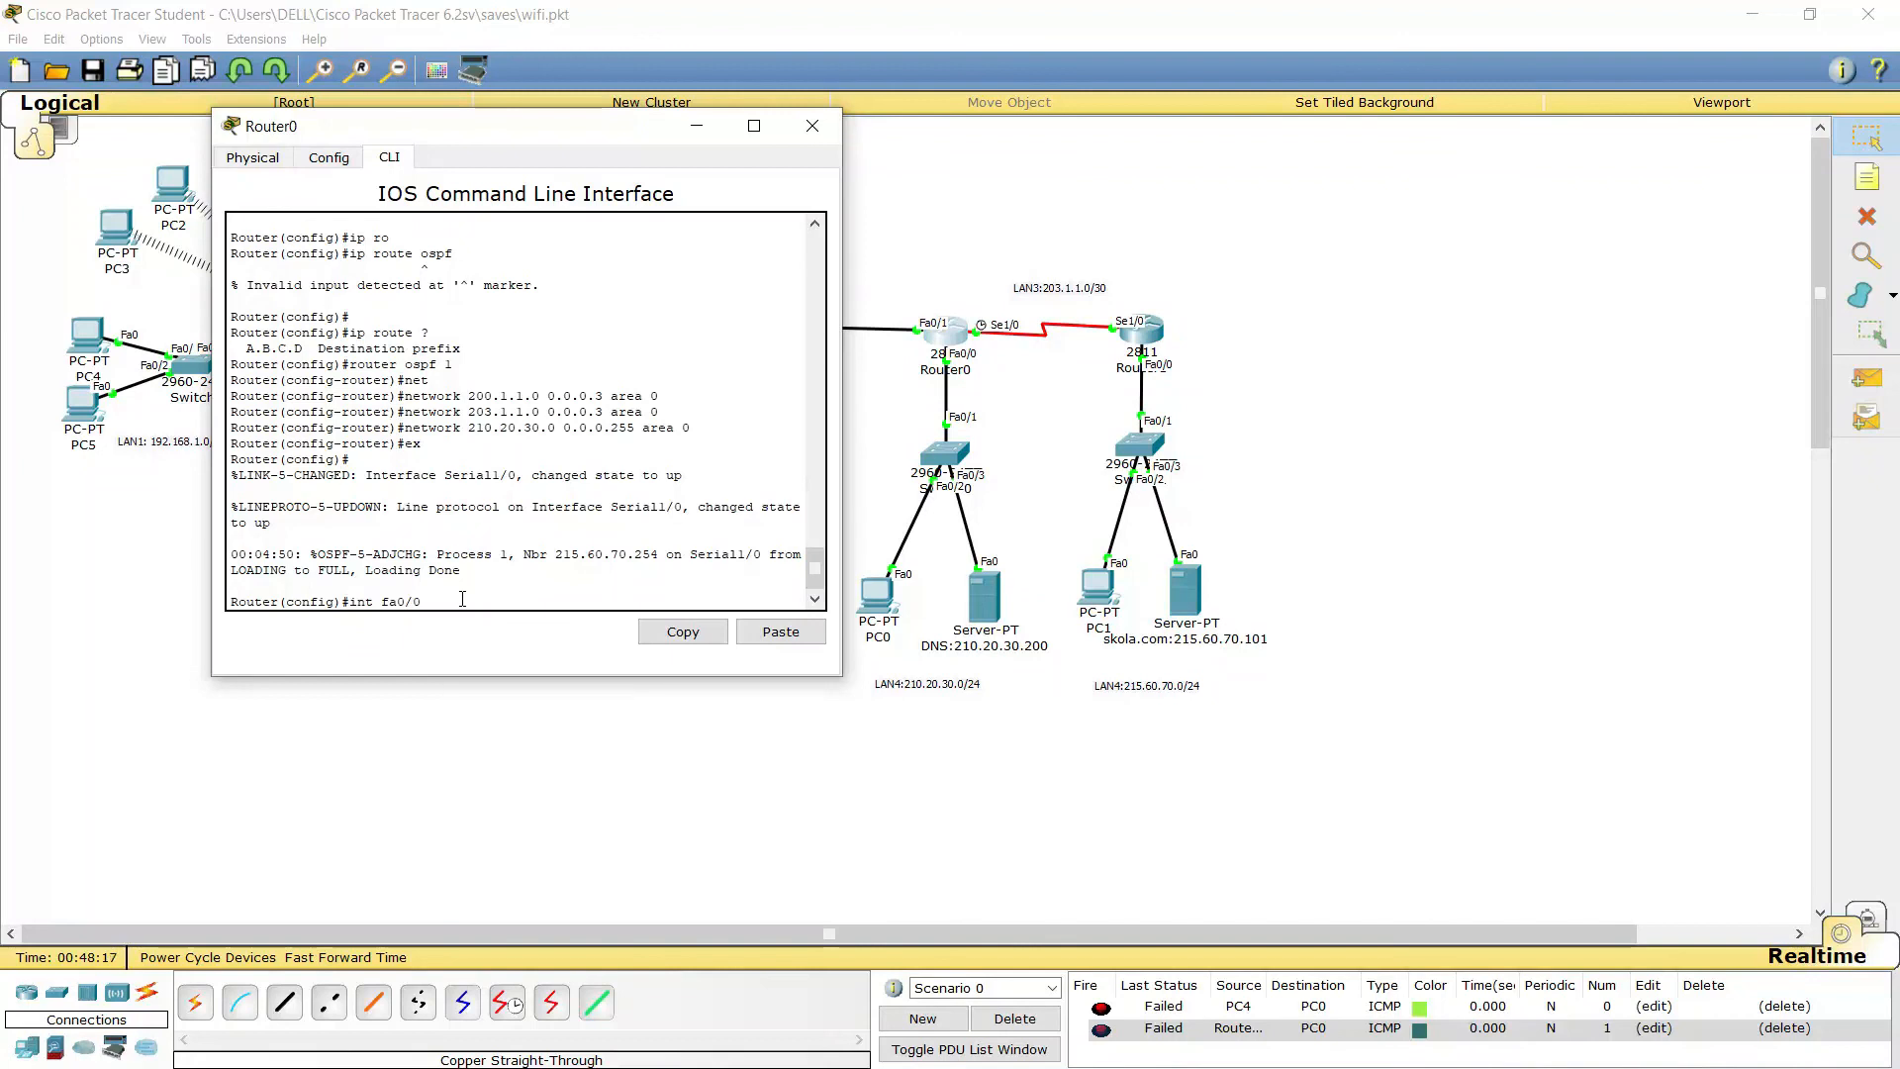
pyautogui.press('Return')
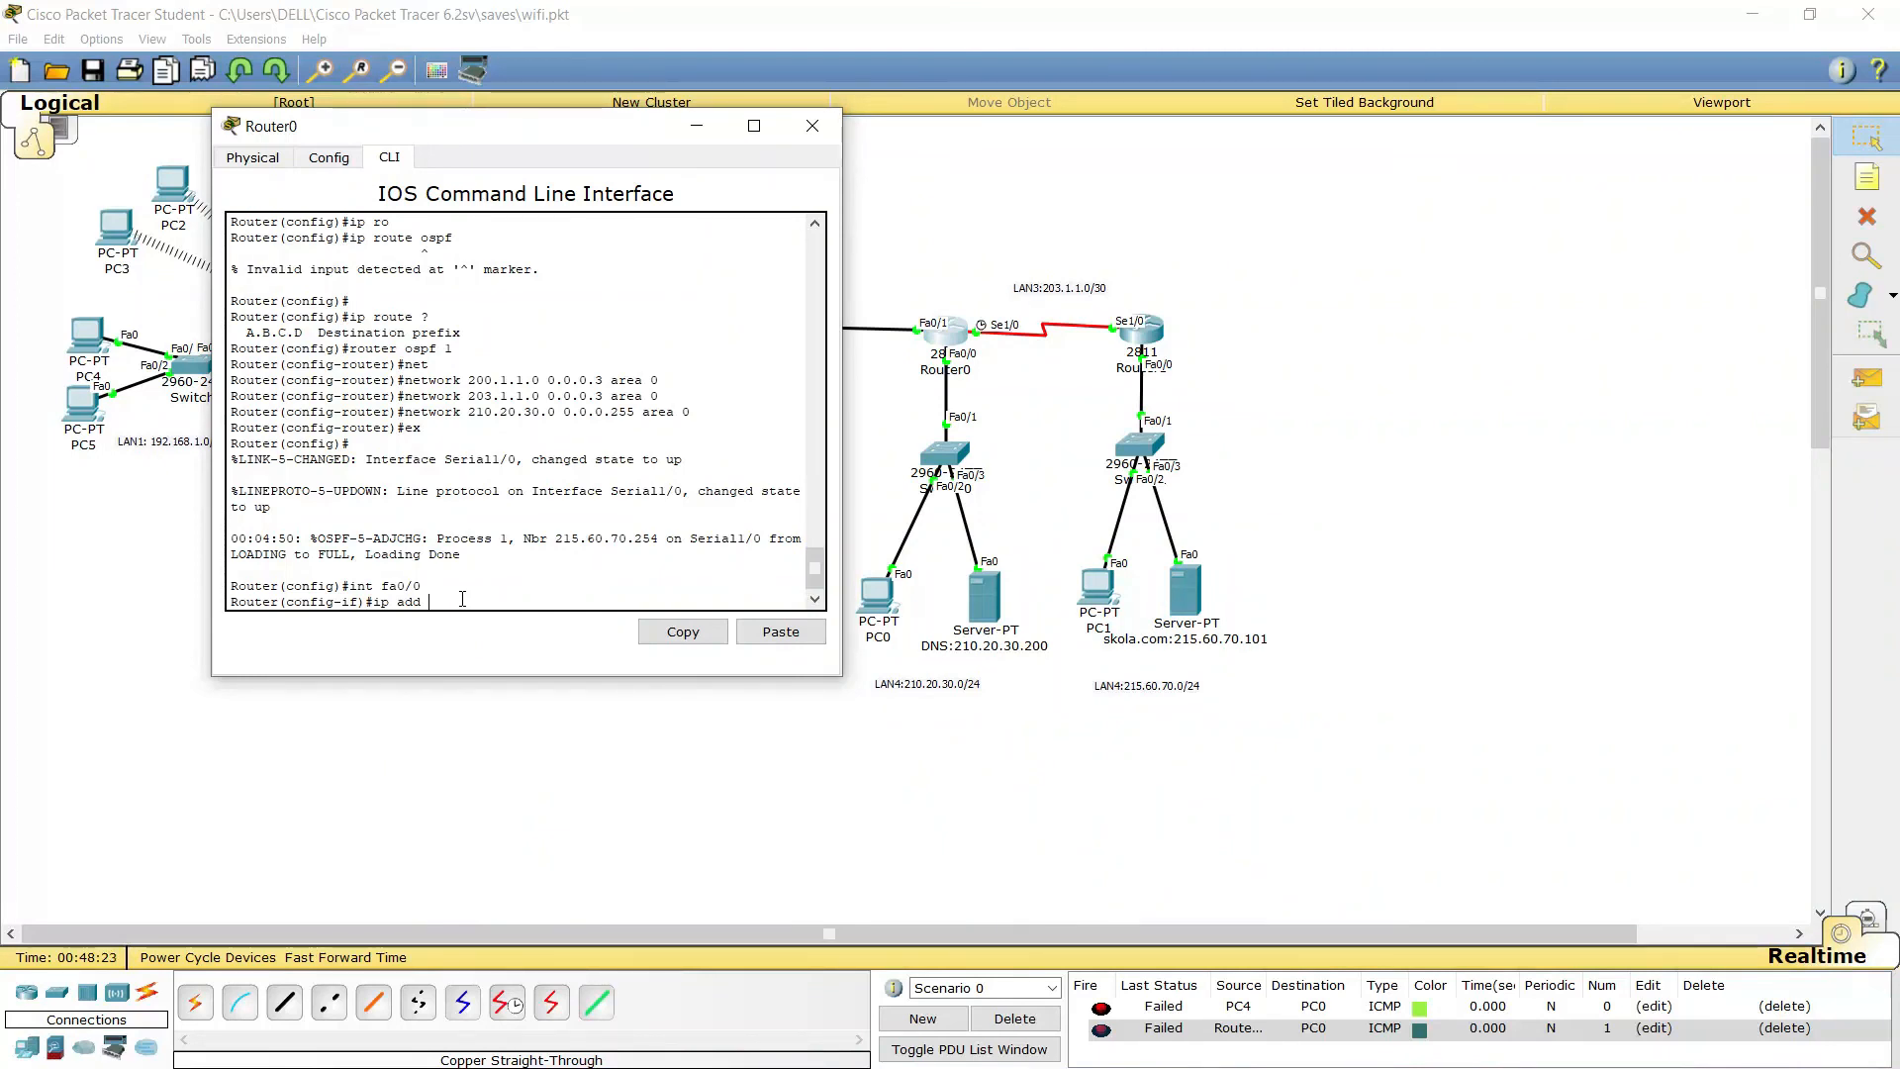
pyautogui.press('BackSpace')
pyautogui.write('10.20')
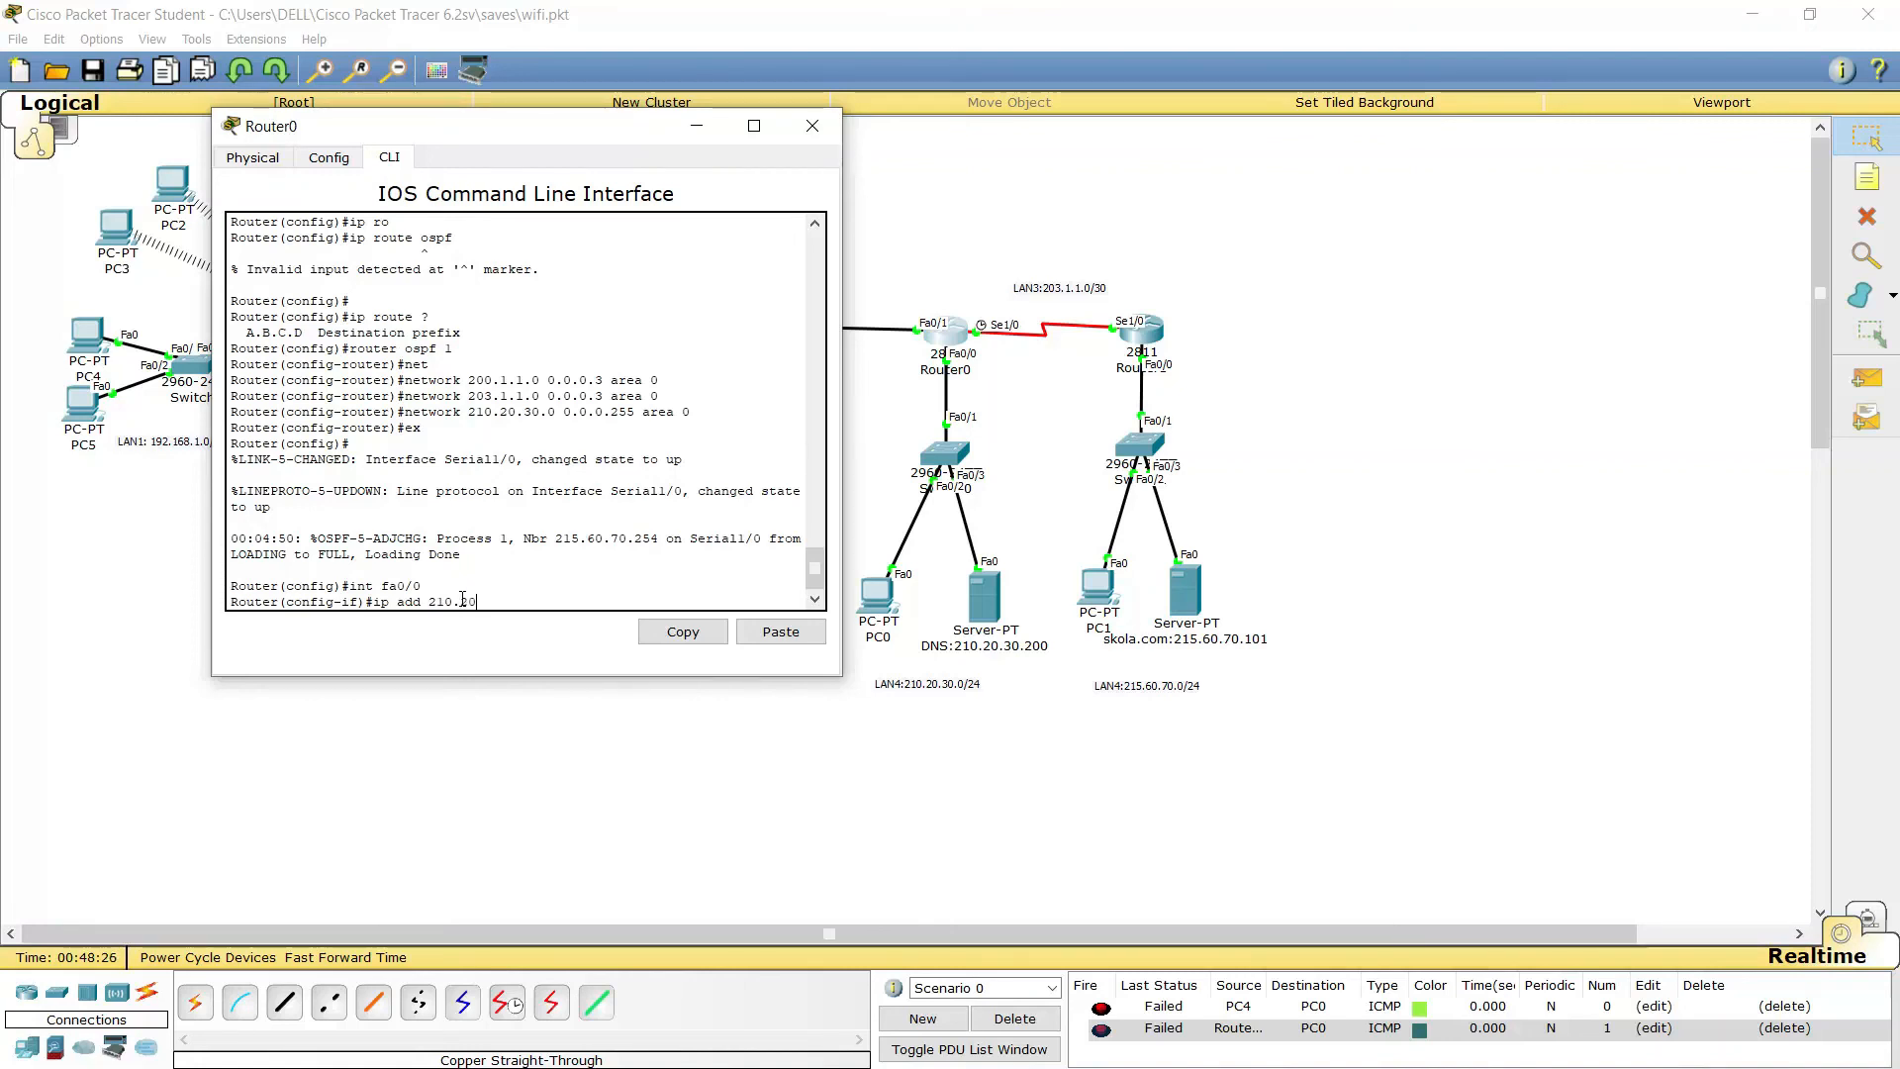
pyautogui.write('.30.254')
pyautogui.press('Return')
pyautogui.press('Return')
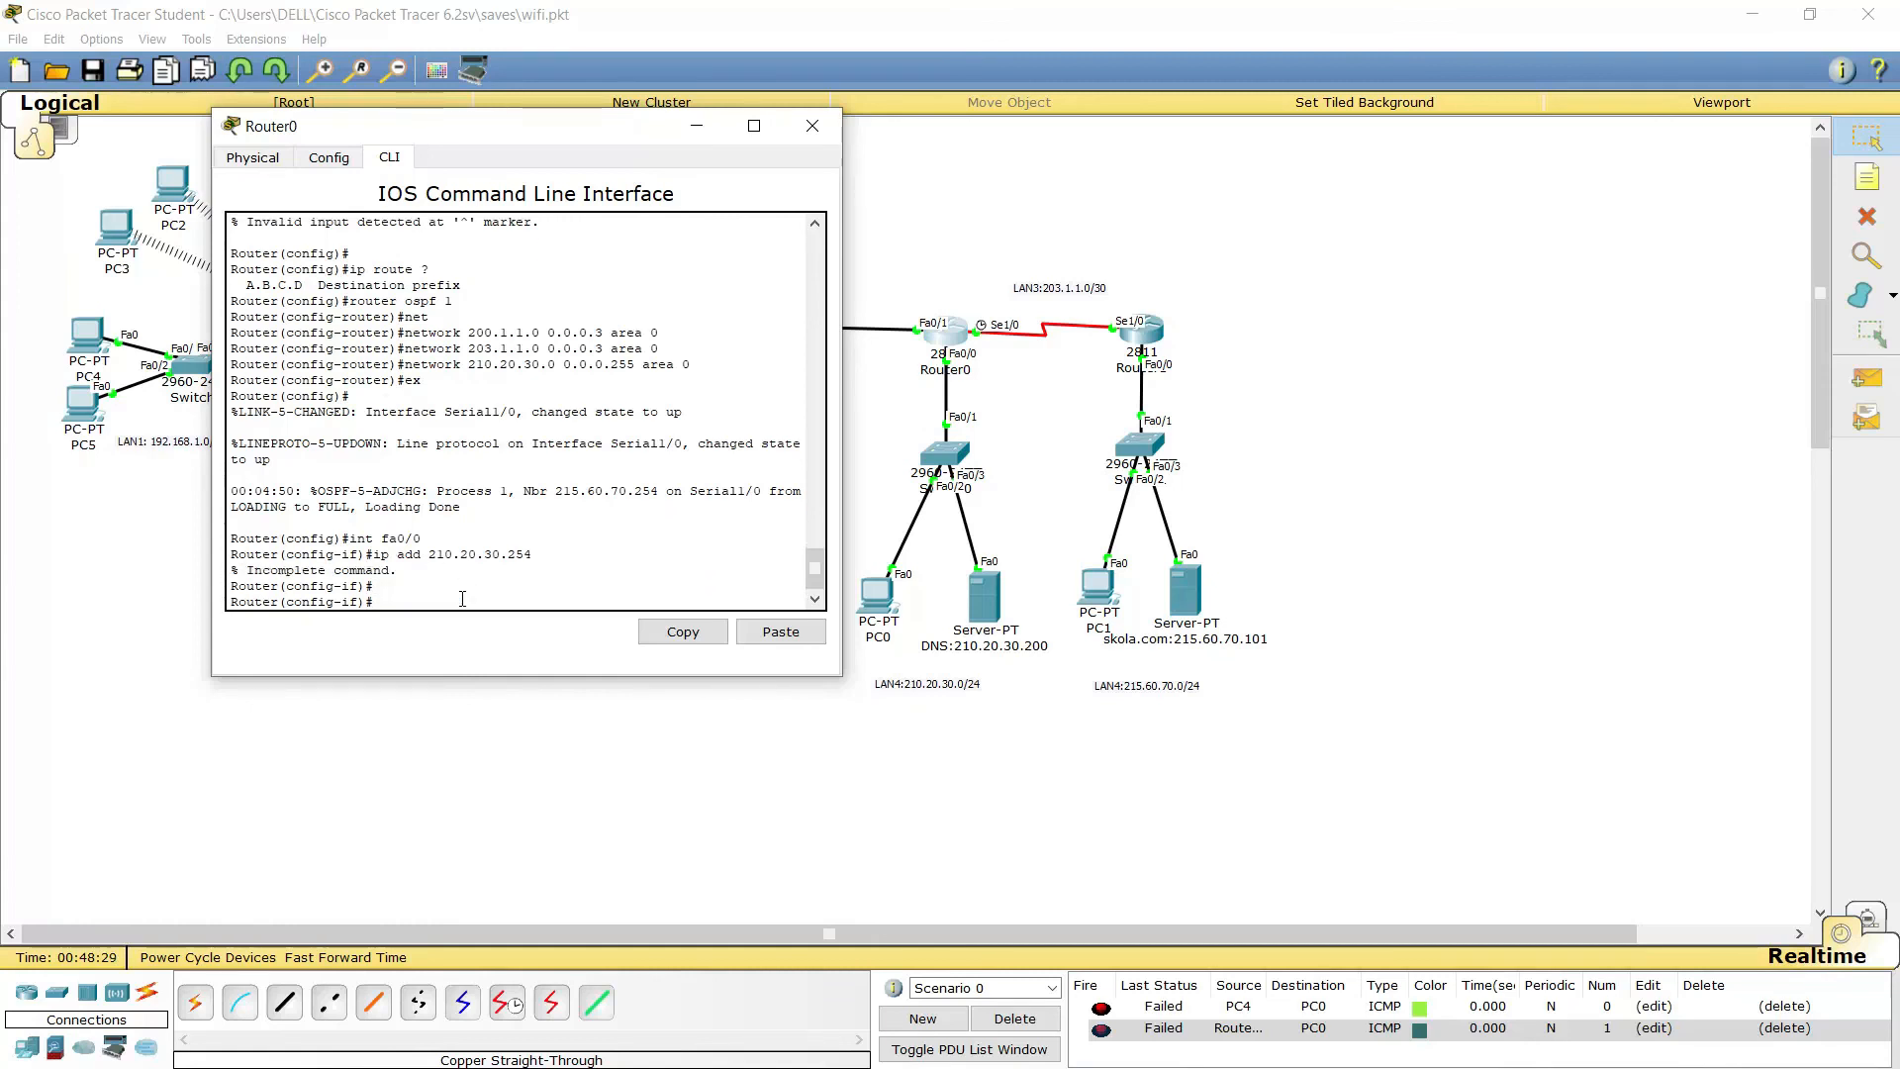
pyautogui.press('Up')
pyautogui.write('255.255.255.')
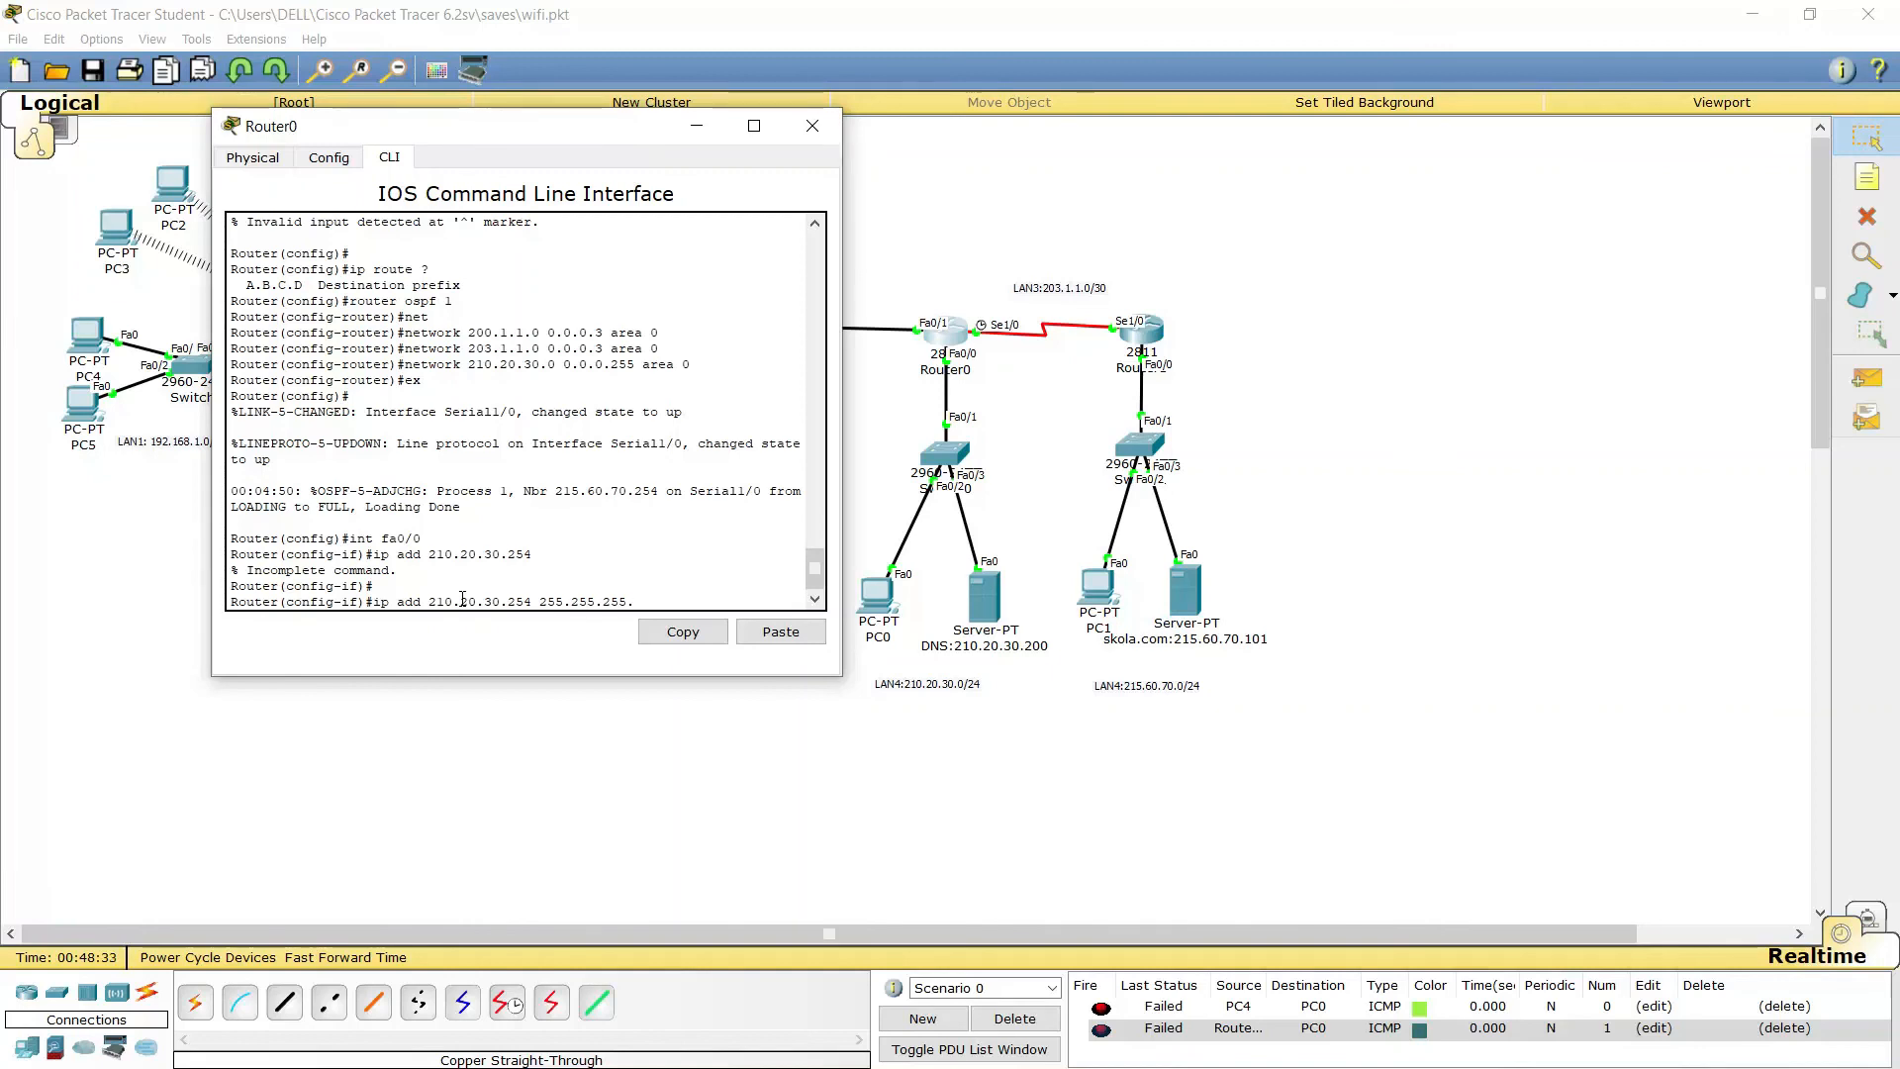
pyautogui.write('0')
pyautogui.press('Return')
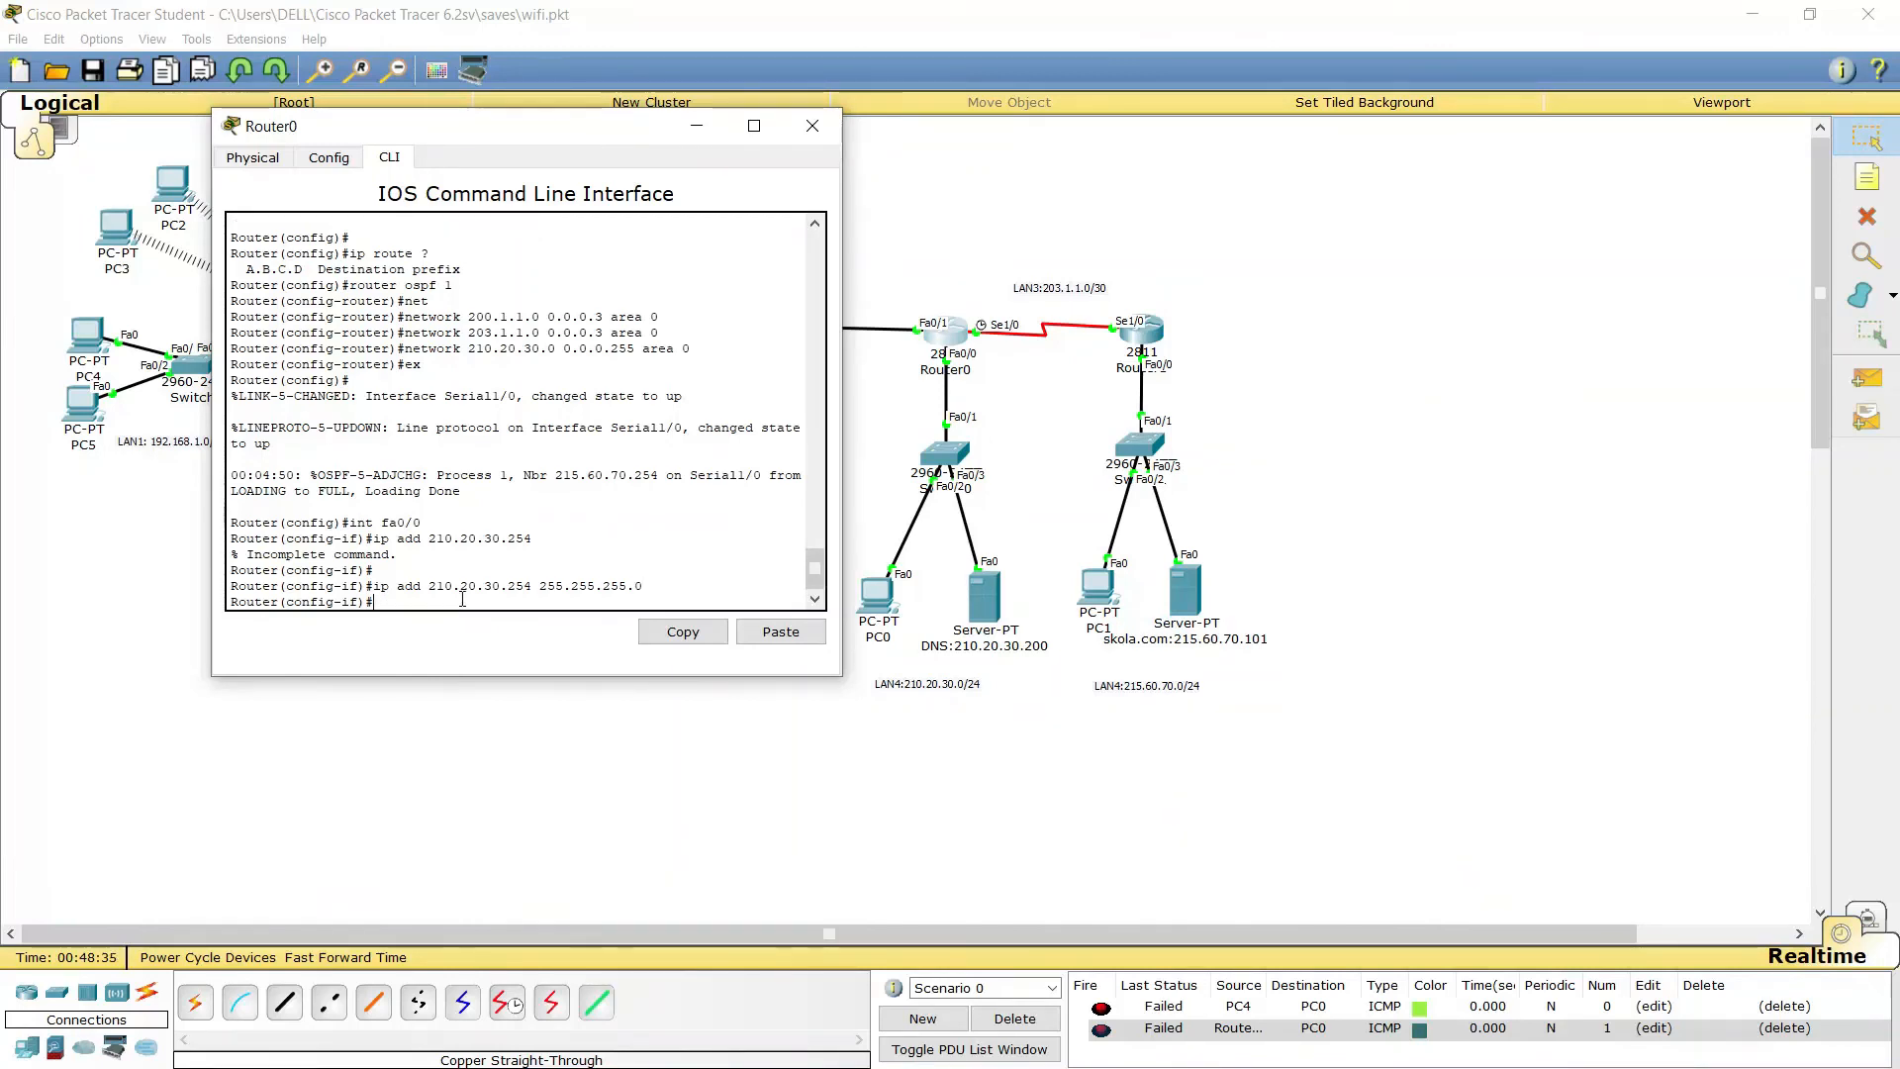
pyautogui.write('ex')
pyautogui.press('Return')
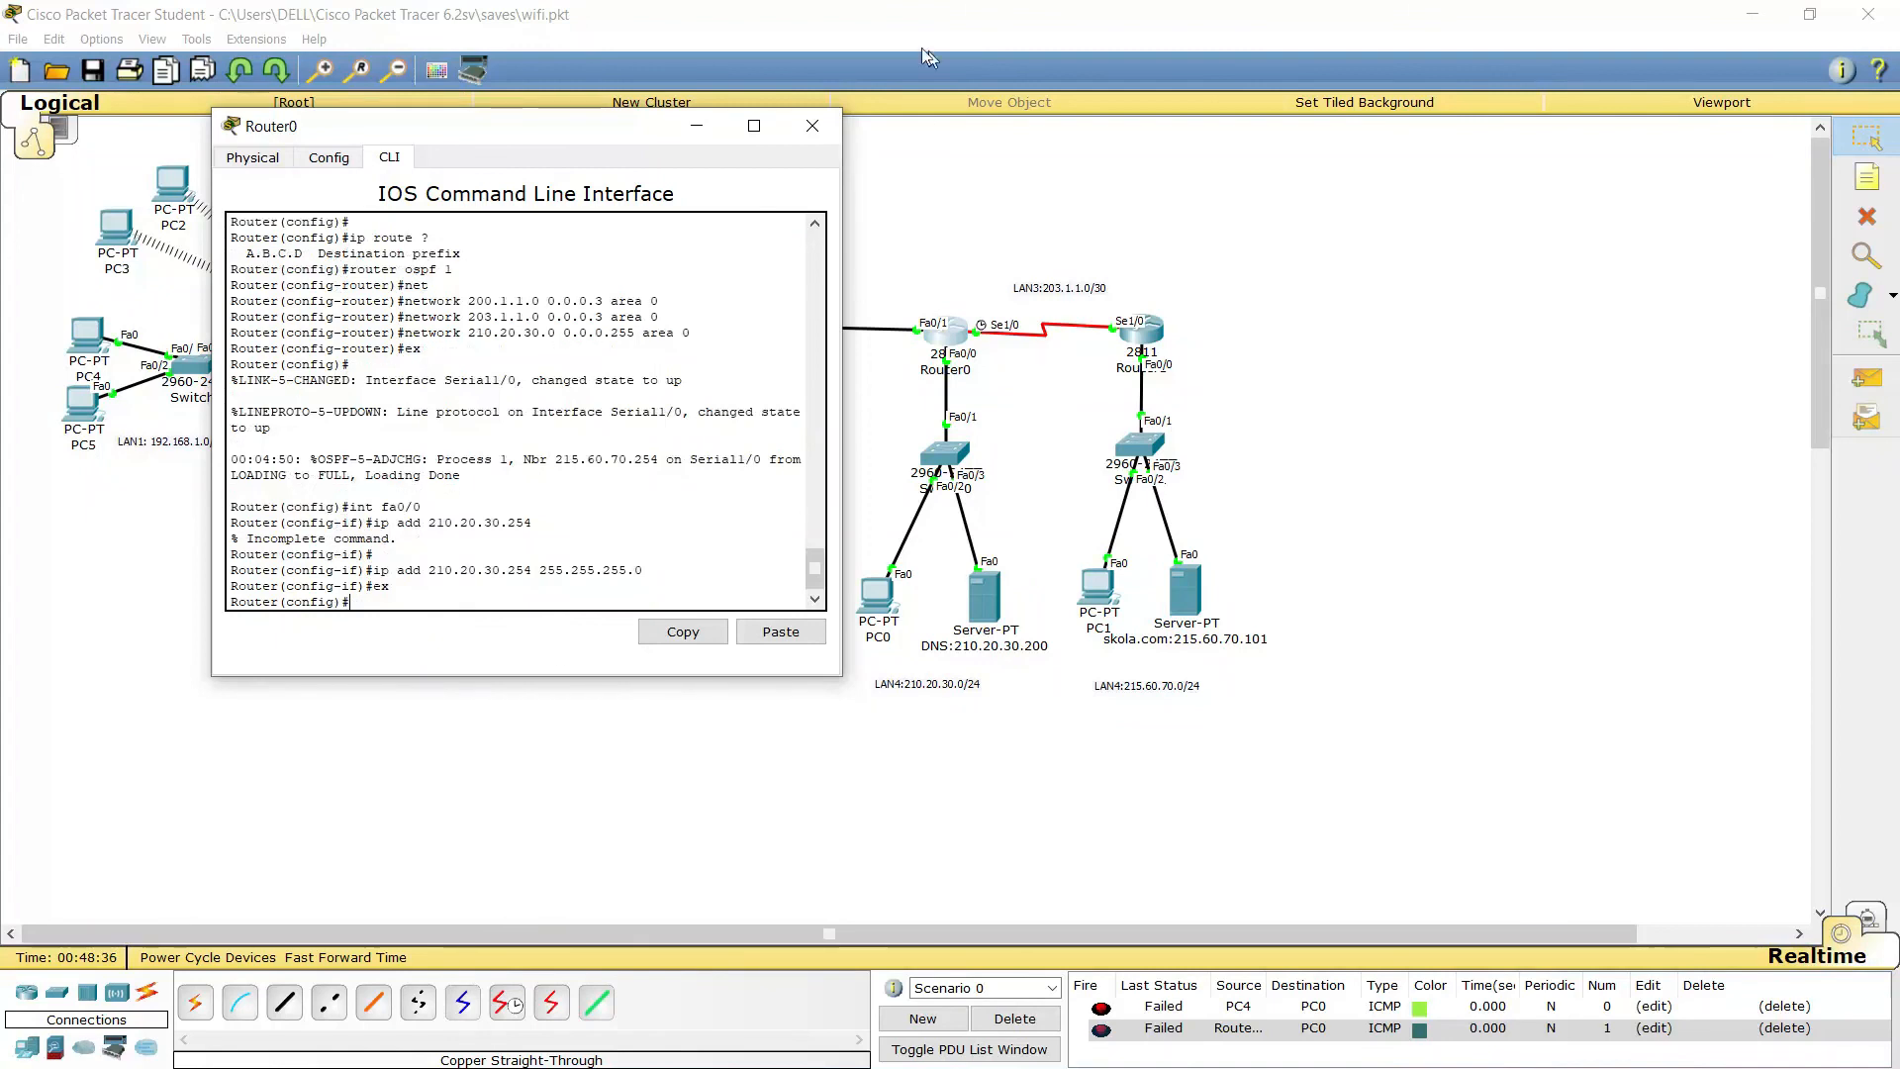
pyautogui.click(812, 126)
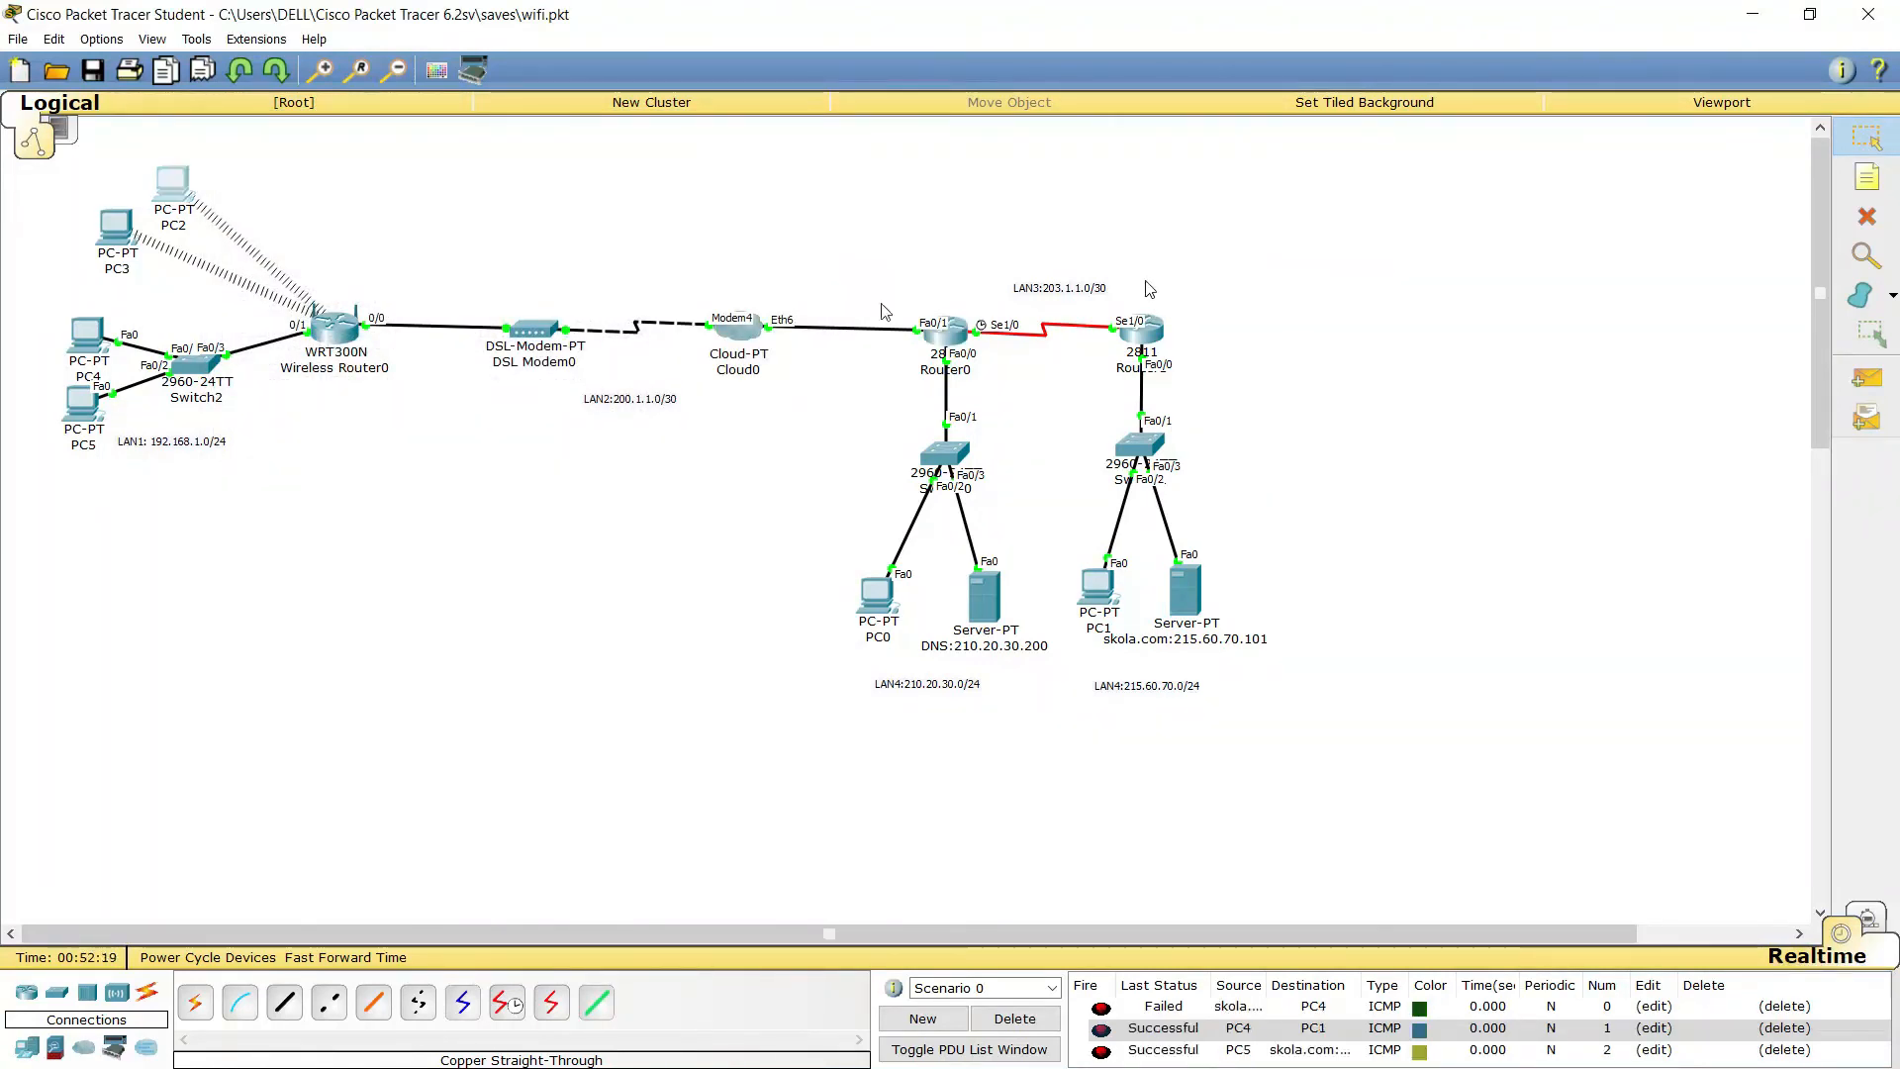
# Load skola.com in PC4's web browser, then close PC4's window
pyautogui.click(86, 337)
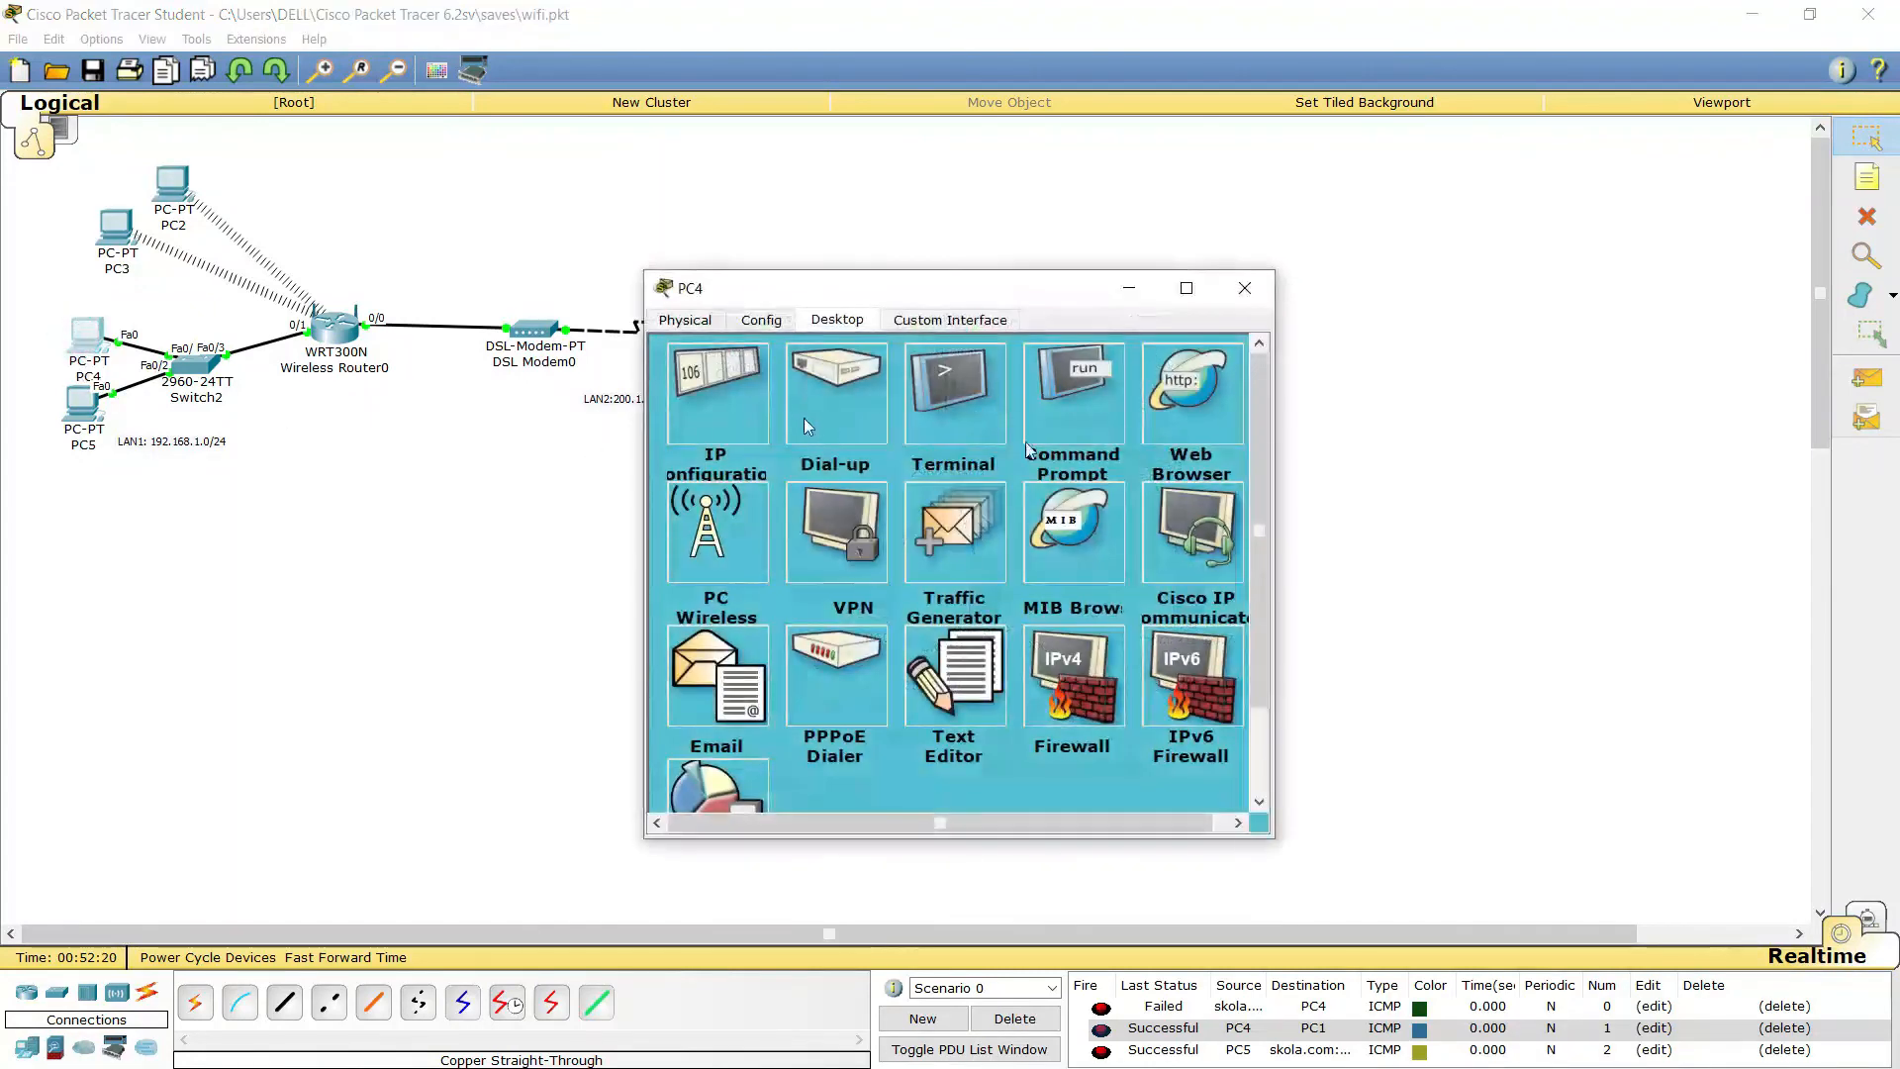
pyautogui.click(1192, 396)
pyautogui.click(901, 410)
pyautogui.write('skola.com')
pyautogui.press('Return')
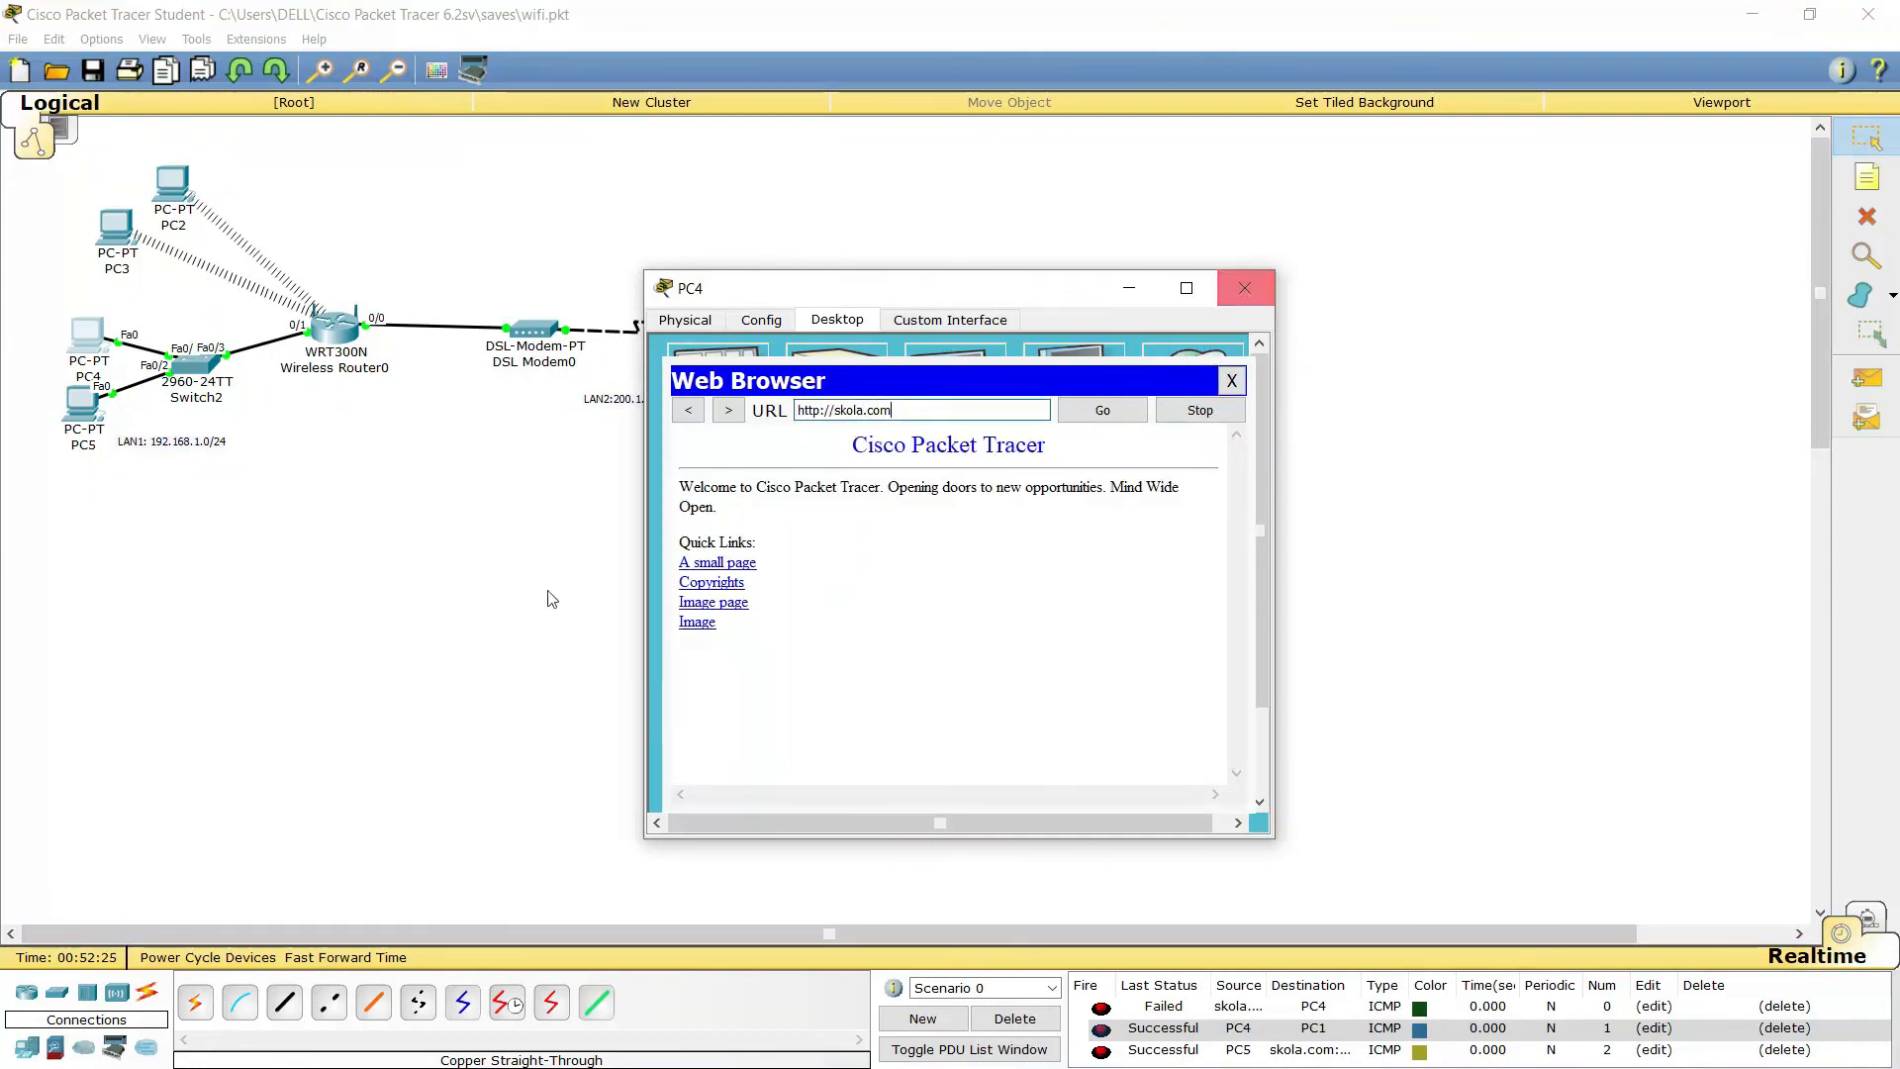
pyautogui.click(1243, 289)
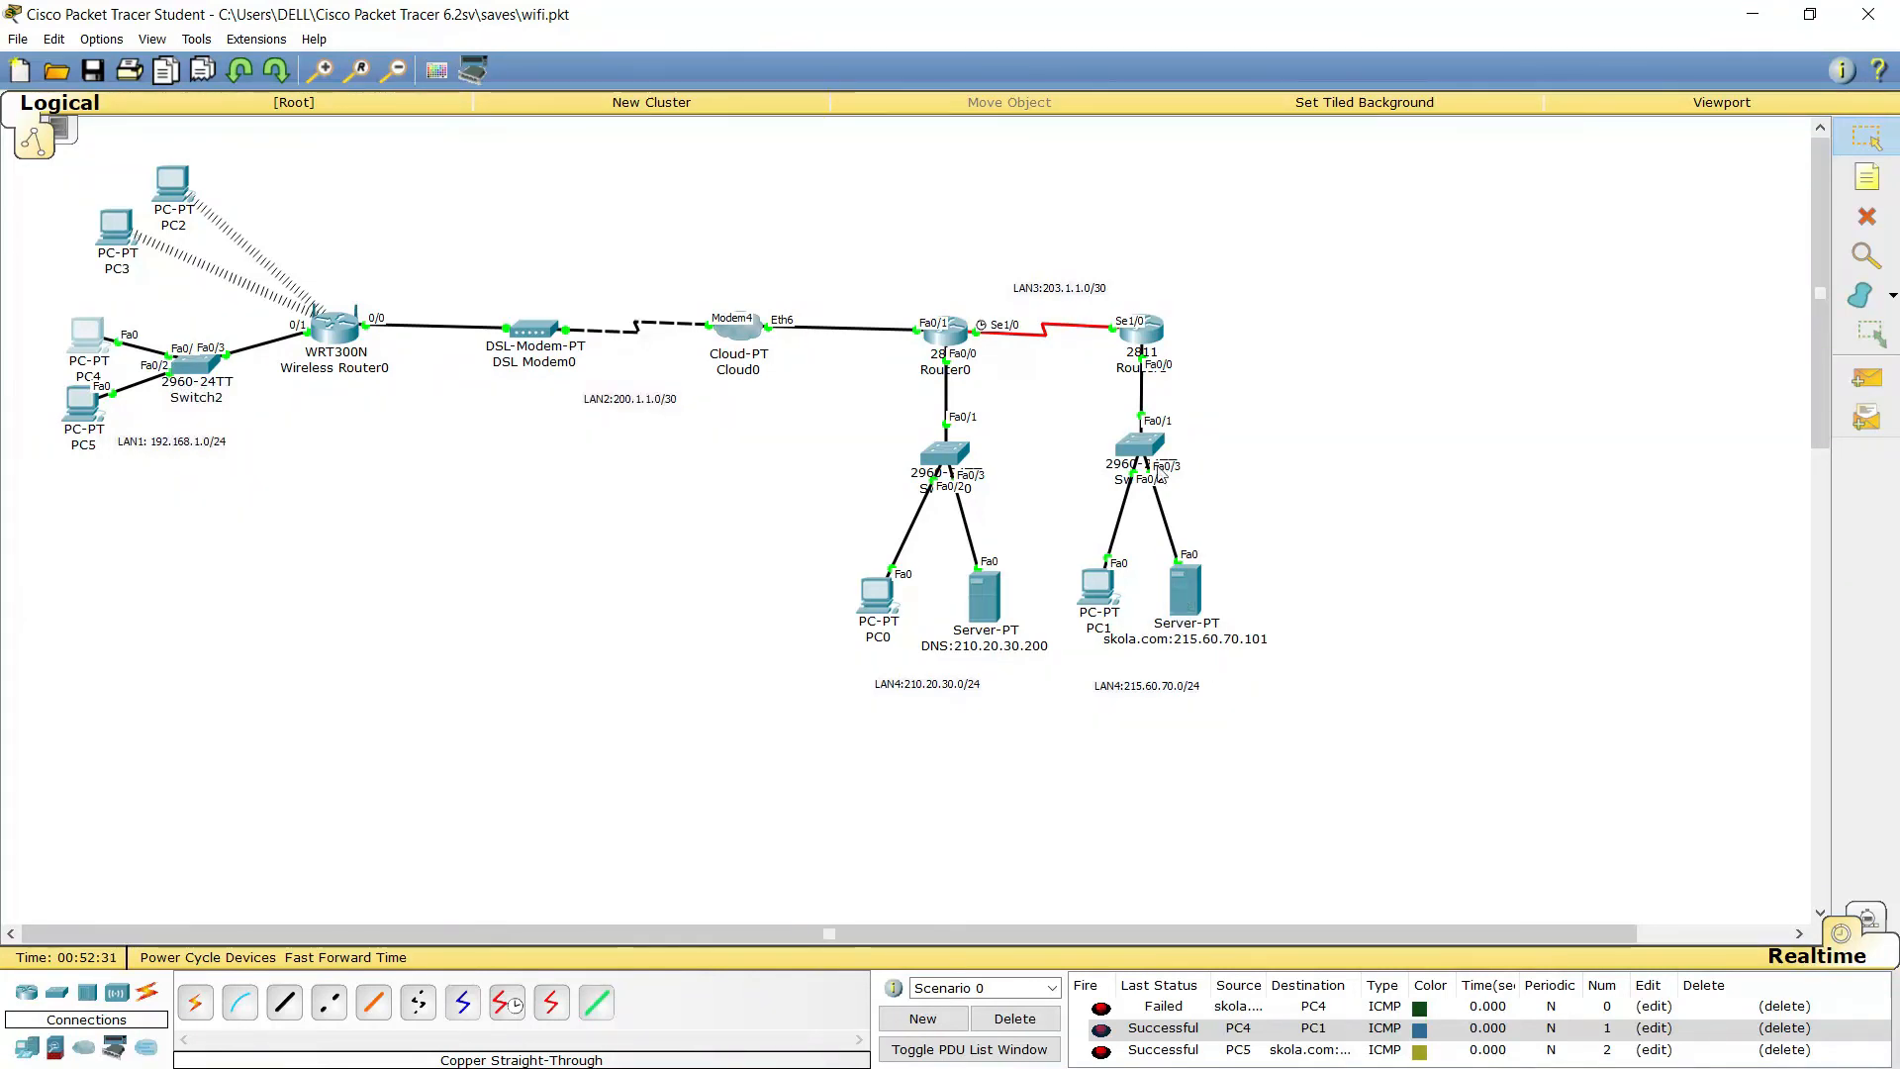
# Browse to skola.com from PC2's web browser over the wireless link
pyautogui.click(171, 181)
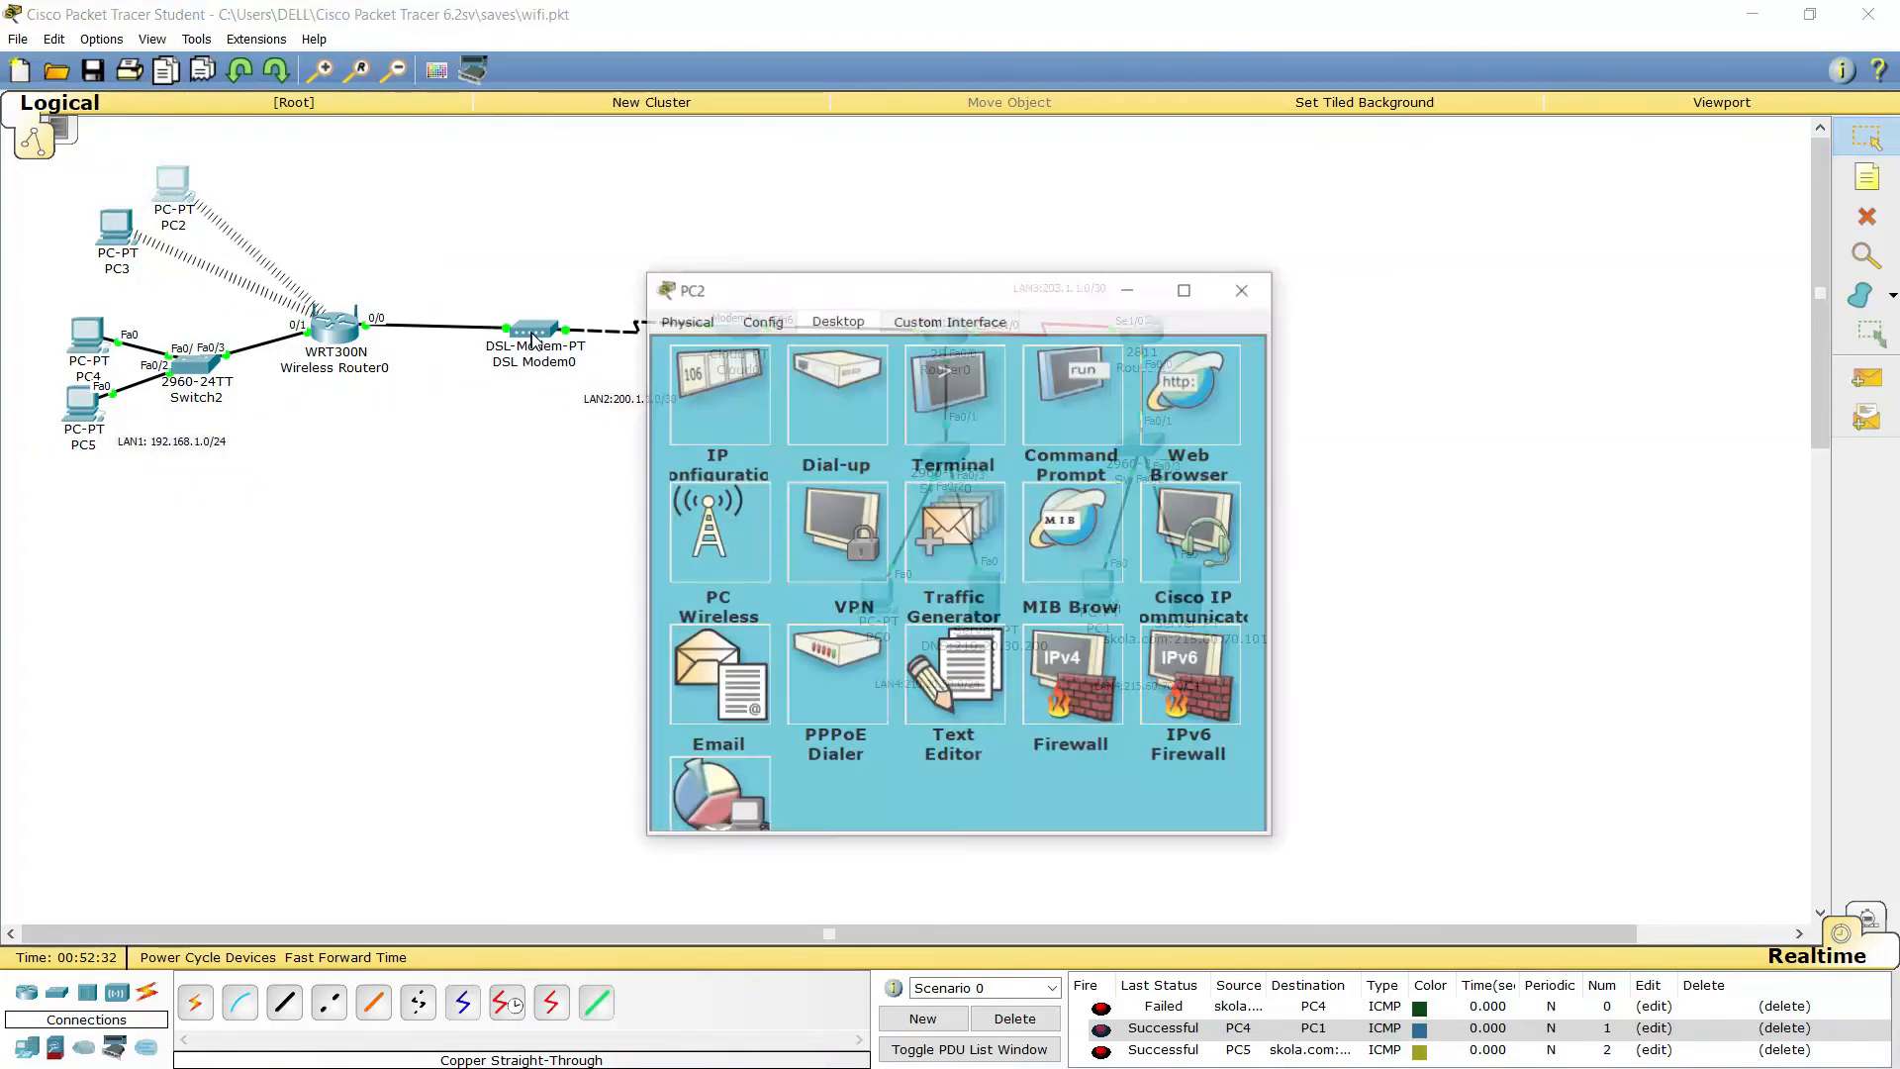
pyautogui.click(1167, 434)
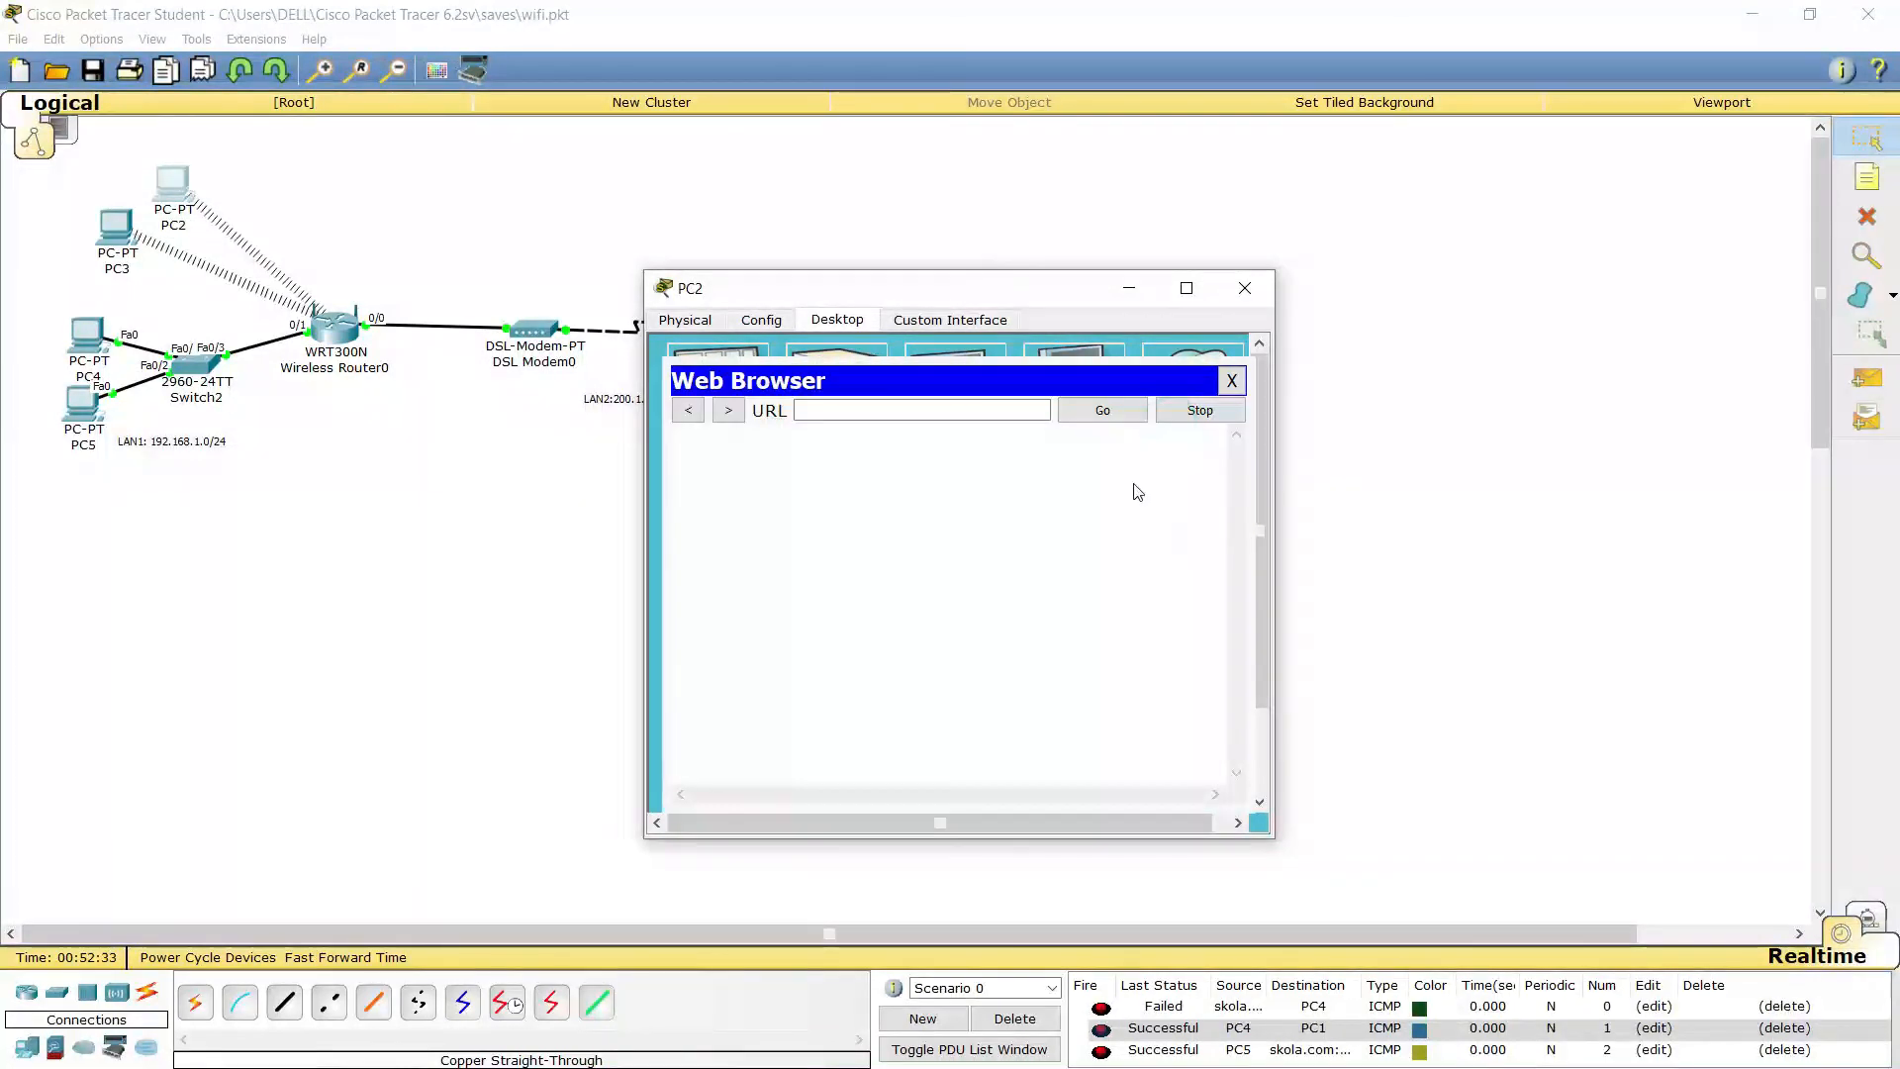
pyautogui.click(829, 407)
pyautogui.write('skola.com')
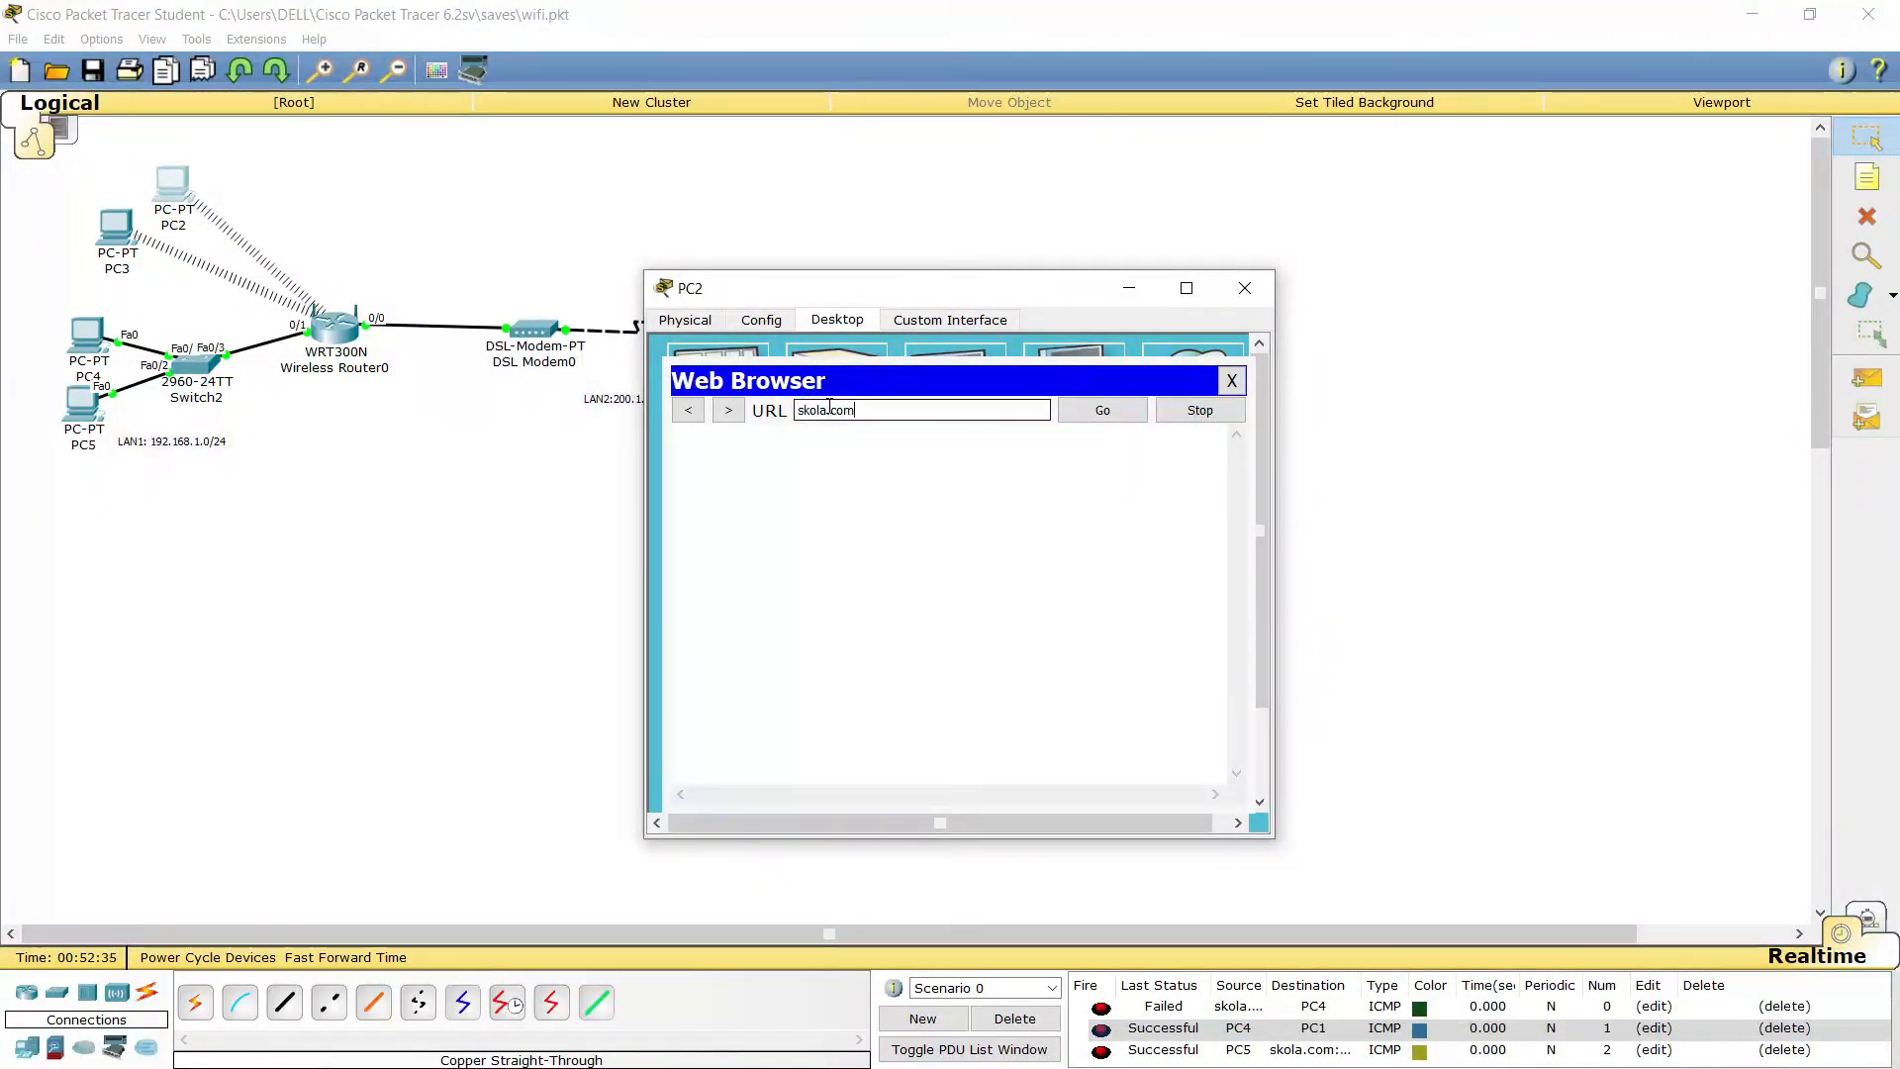
pyautogui.press('Return')
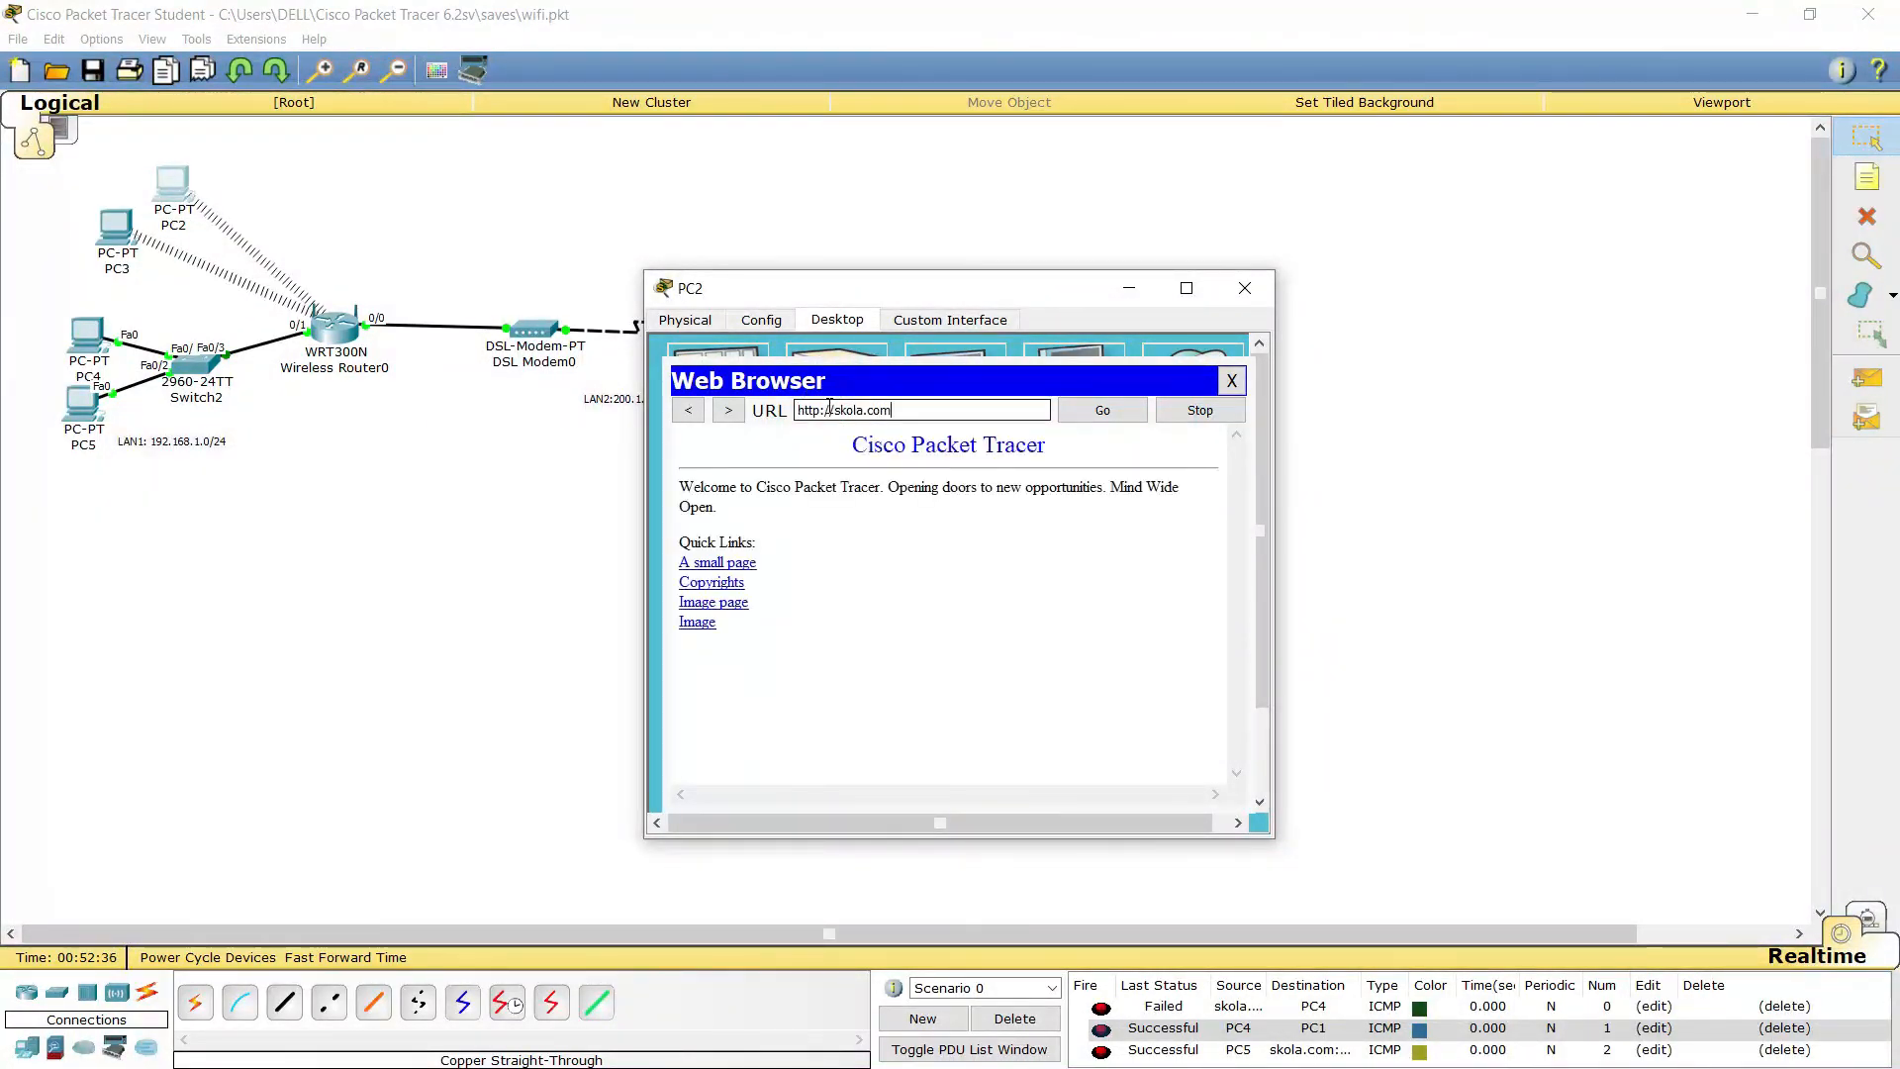